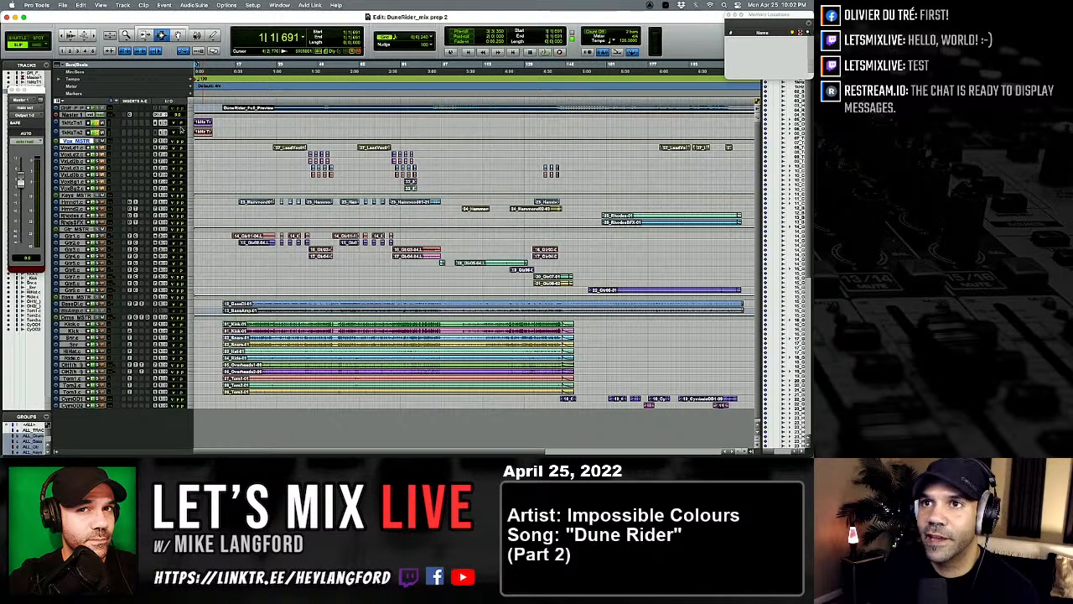
# Step: Hide and make inactive the two 1 kHz tone tracks
pyautogui.click(204, 123)
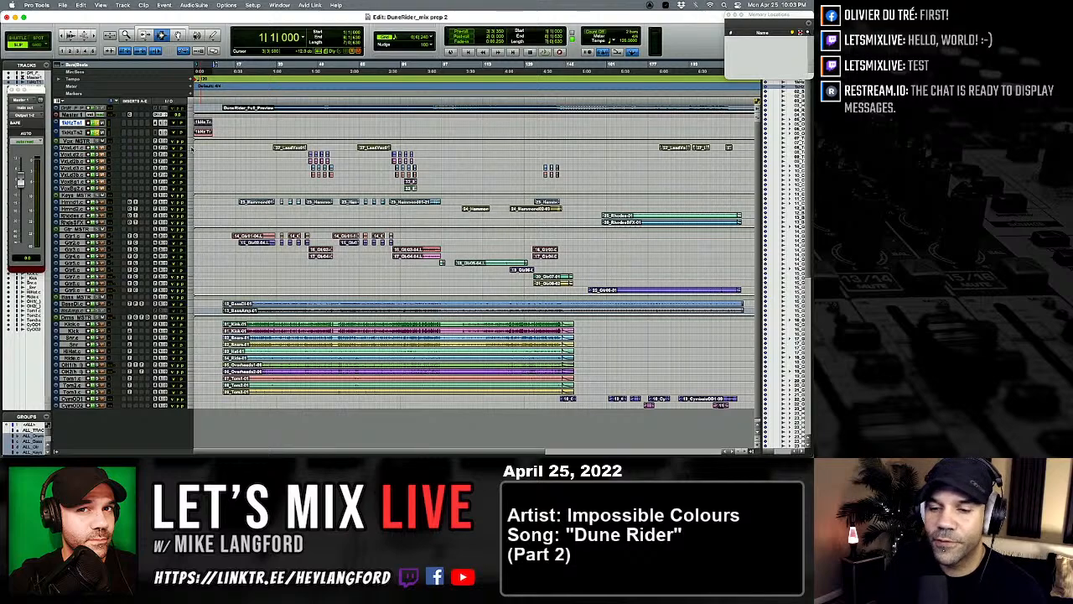
pyautogui.press('space')
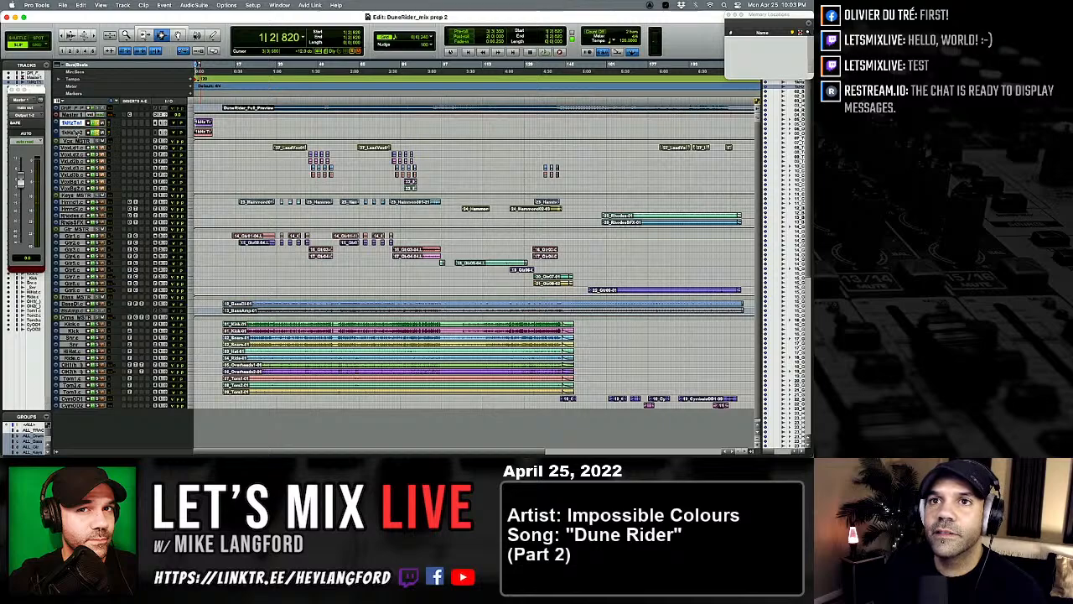
pyautogui.rightClick(77, 132)
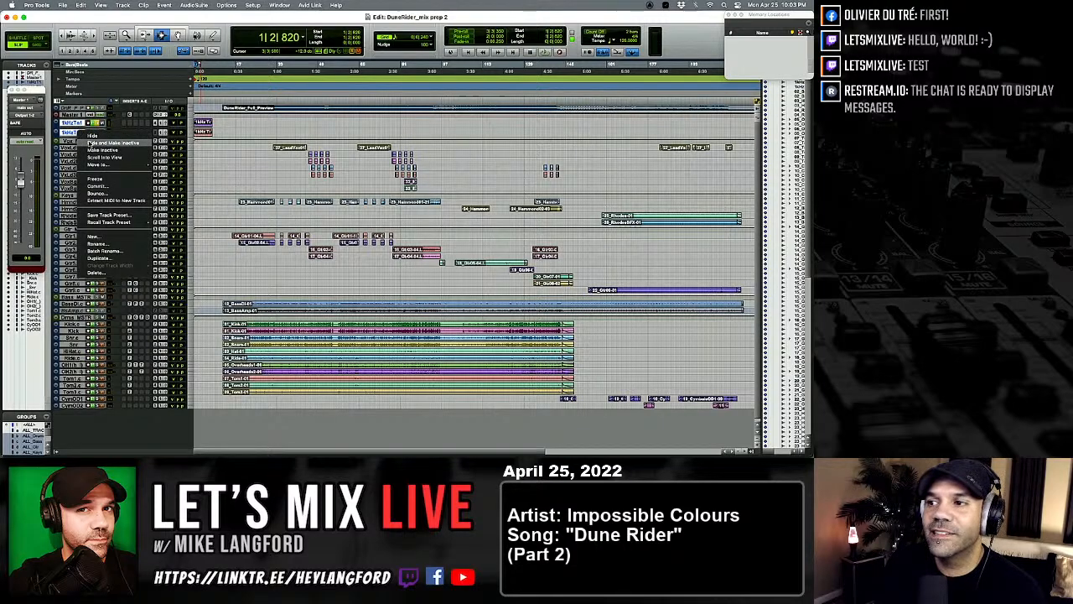
pyautogui.click(89, 144)
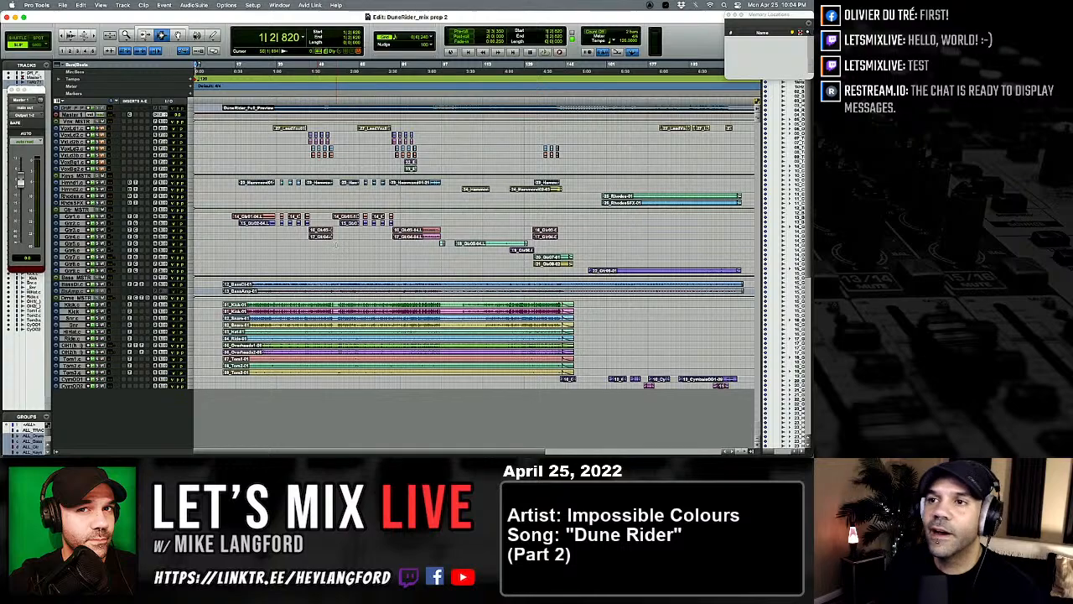
# Step: Select the individual vocal tracks, and play the song from the start of the full preview clip at bar 12
pyautogui.click(81, 129)
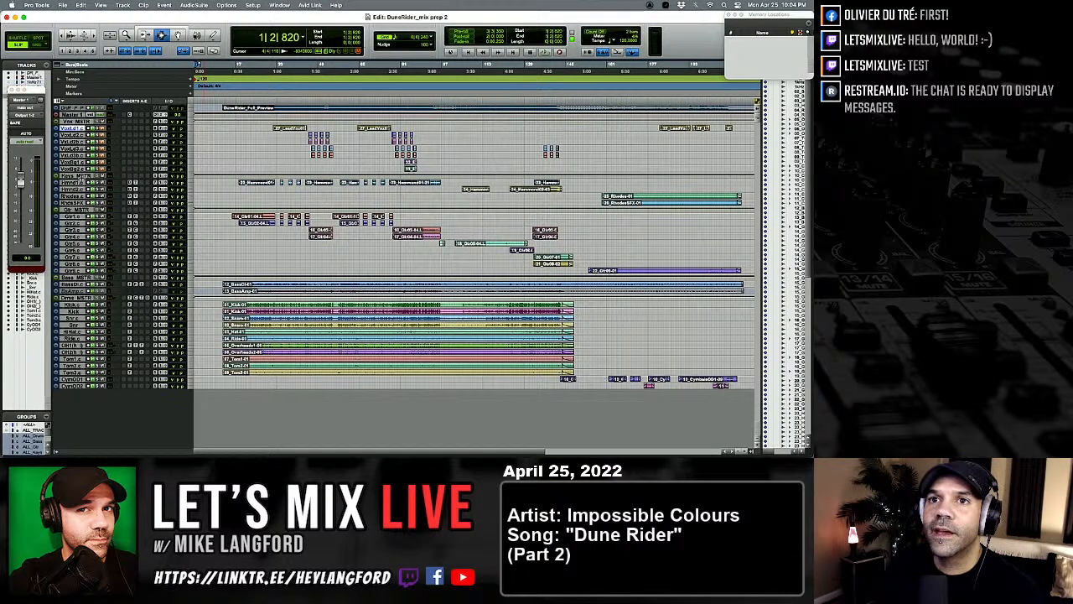
pyautogui.keyDown('shift'); pyautogui.click(79, 169); pyautogui.keyUp('shift')
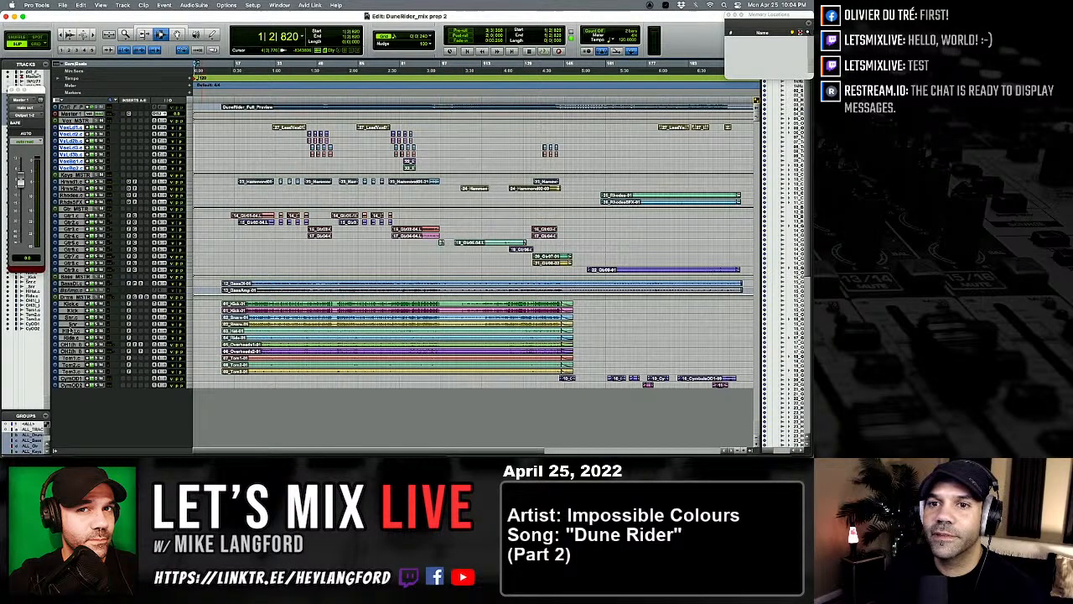
pyautogui.click(216, 107)
pyautogui.press('Tab')
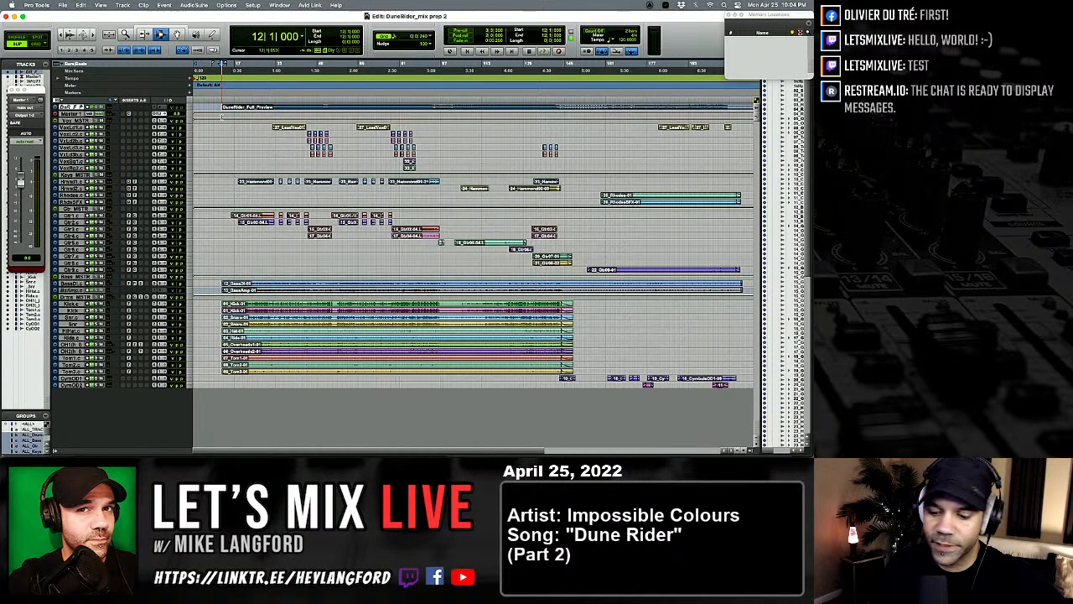
pyautogui.press('space')
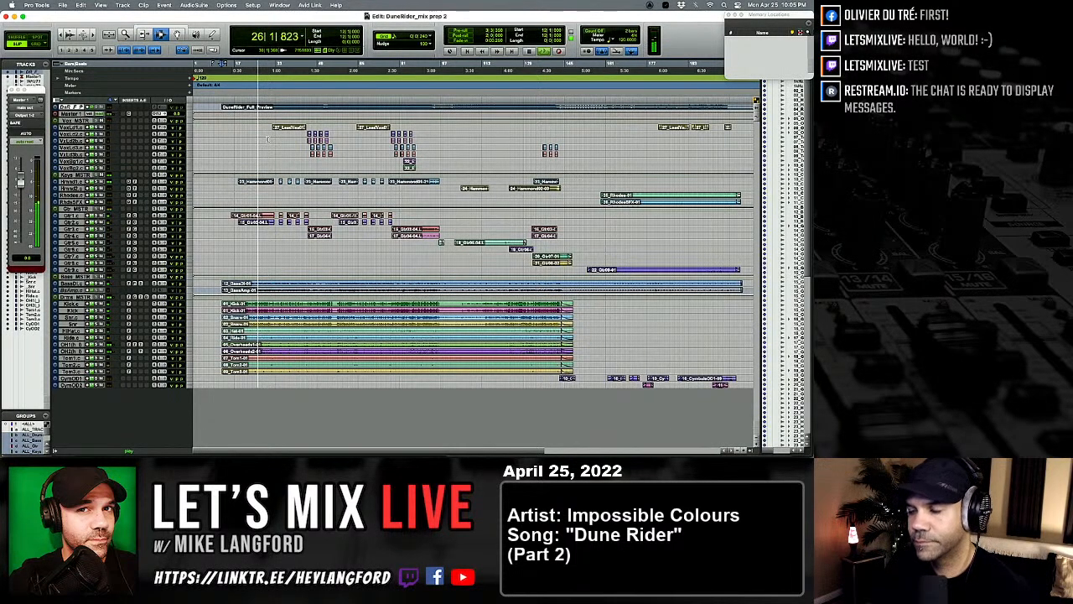
# Step: Show the mixer and lower the grouped keys faders, bringing the first Hammond channel to about -12.6 dB
pyautogui.press('super+equal')
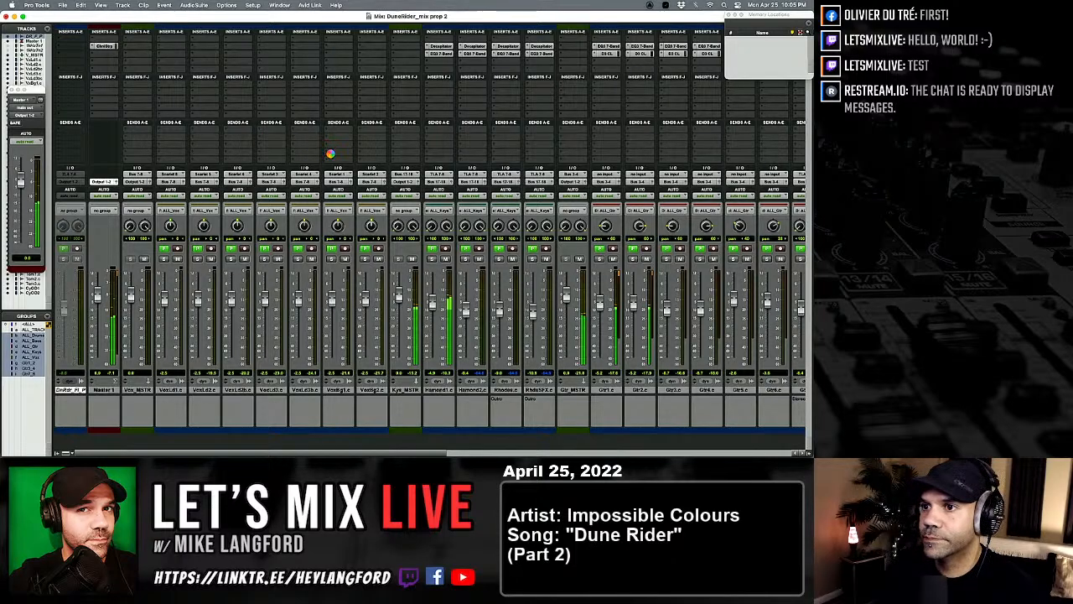
pyautogui.press('super+equal')
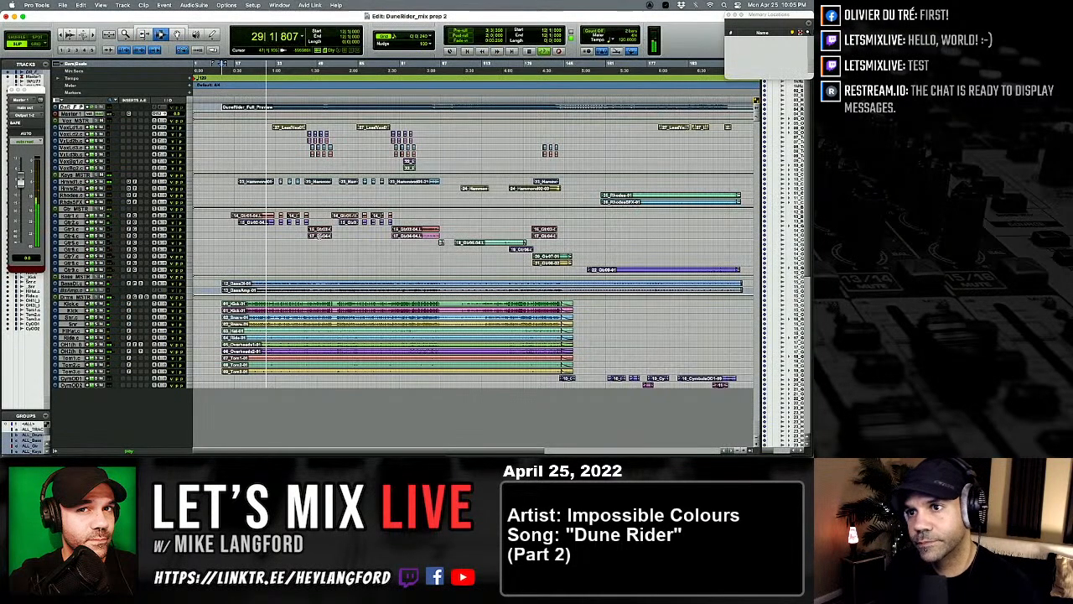
pyautogui.press('super+equal')
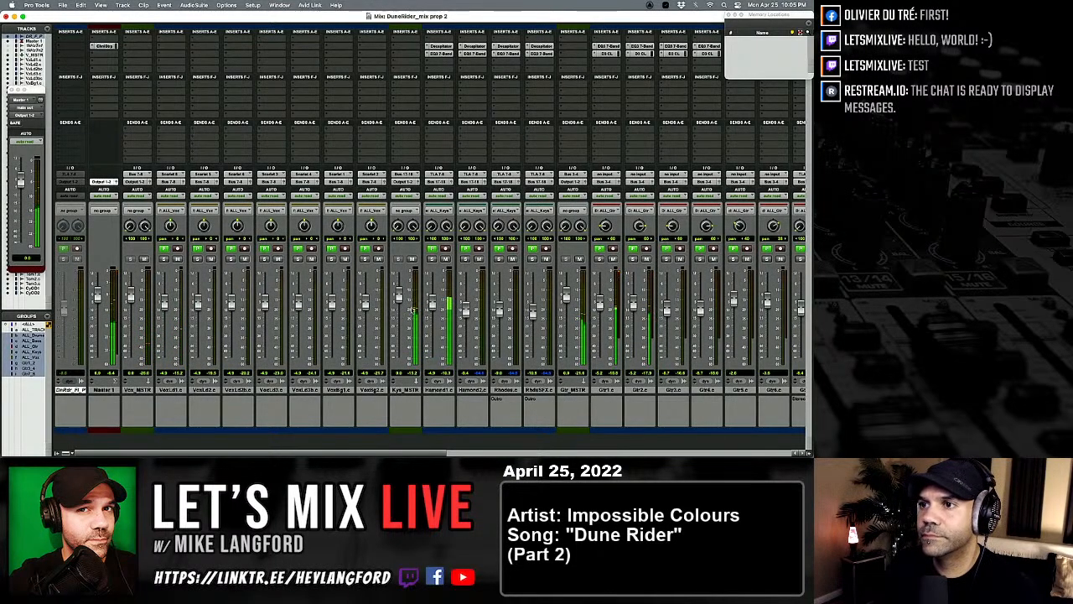
pyautogui.moveTo(433, 305); pyautogui.dragTo(433, 314)
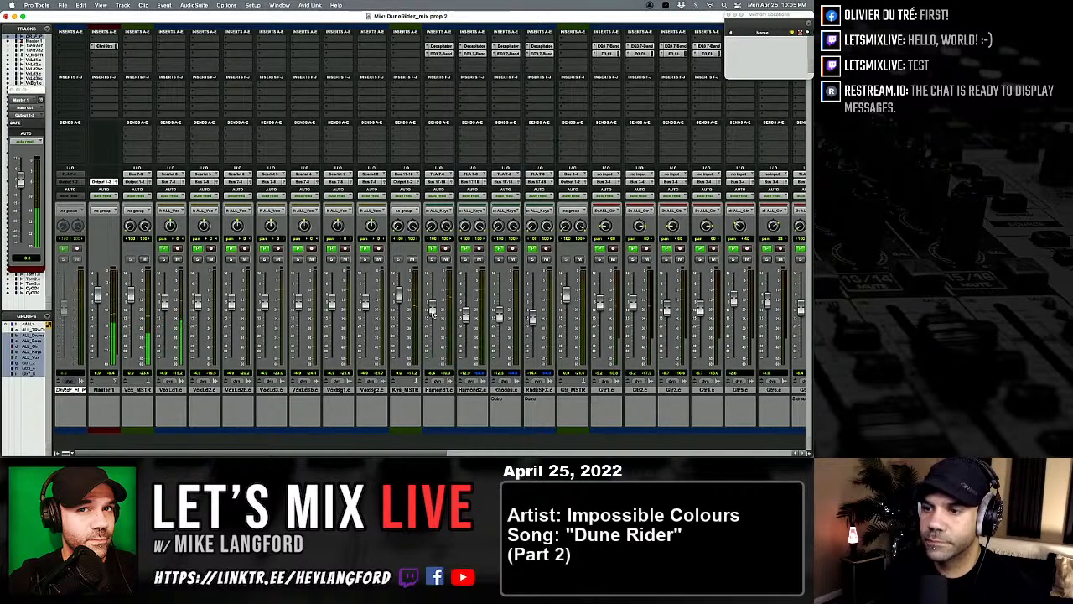
pyautogui.moveTo(432, 312); pyautogui.dragTo(431, 306)
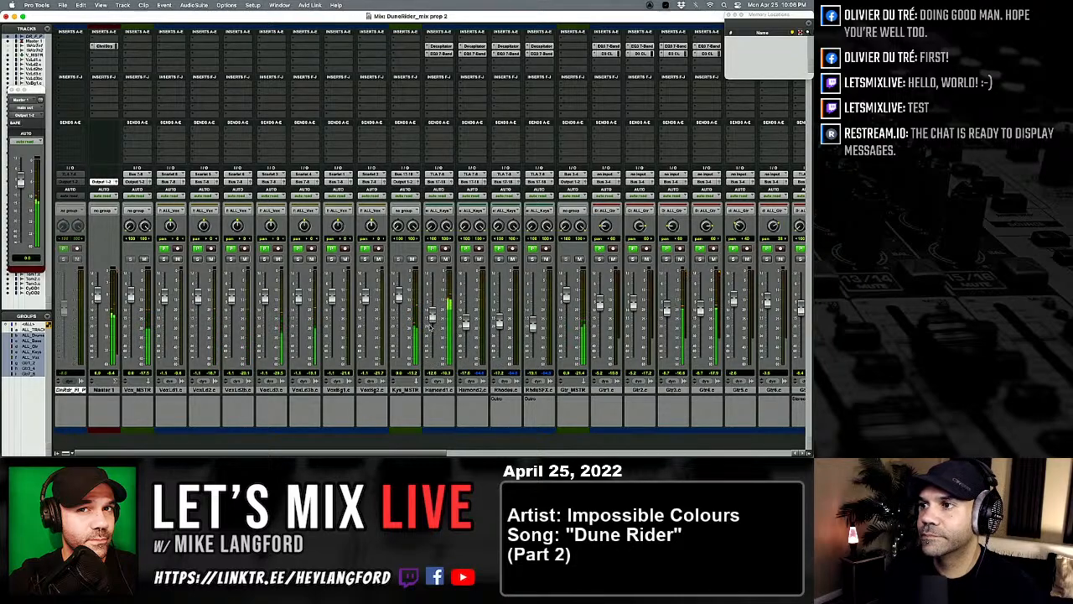
# Step: Examine the guitar, bass and drum channel levels in the mixer against the arrangement during playback
pyautogui.hscroll(5, 494, 316)
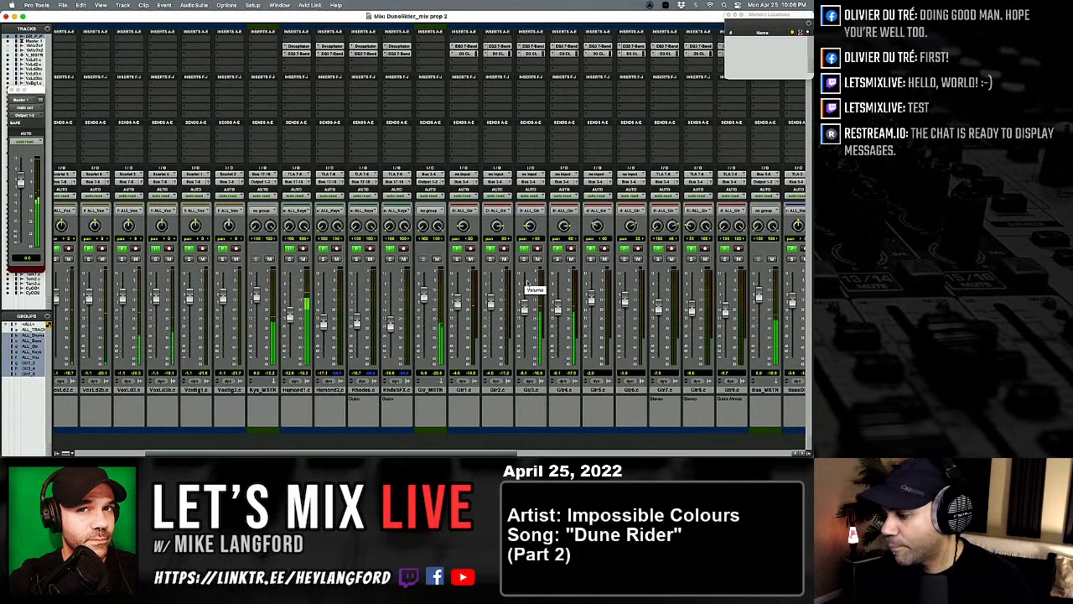
pyautogui.press('super+equal')
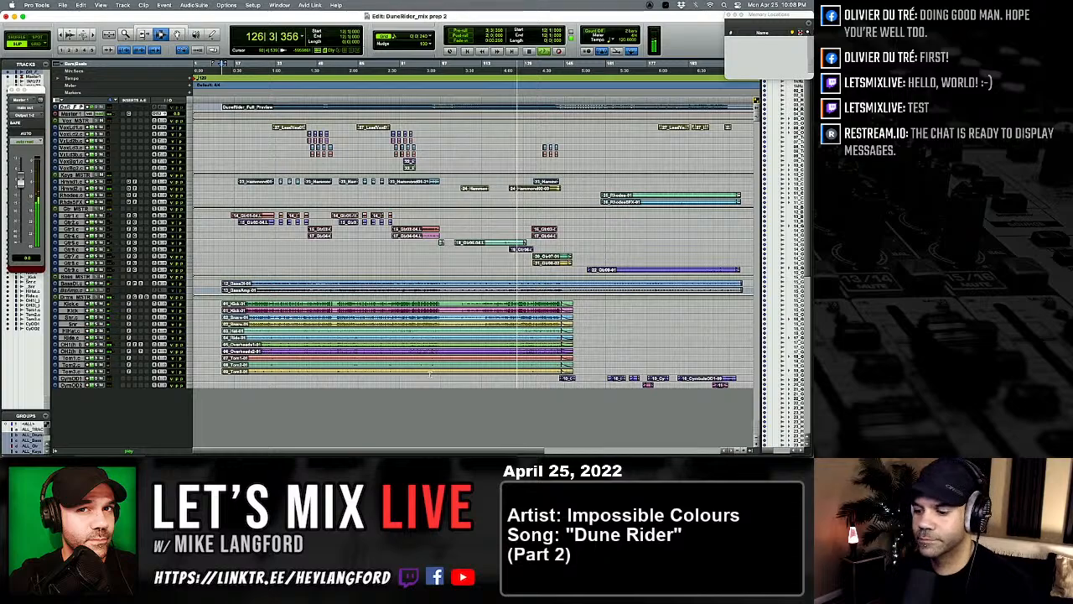
pyautogui.press('super+equal')
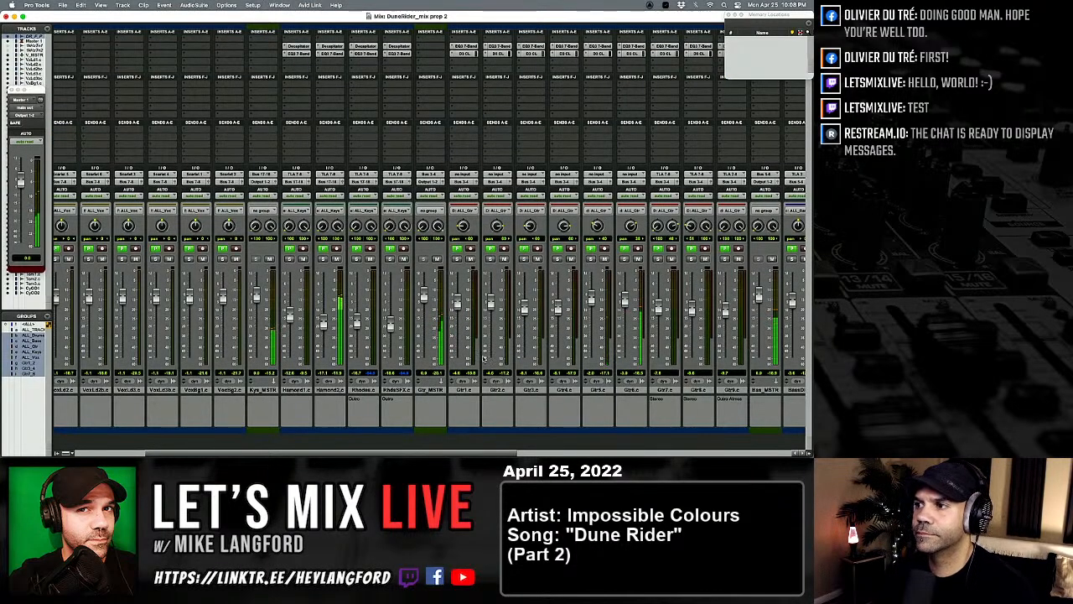
pyautogui.hscroll(10, 494, 344)
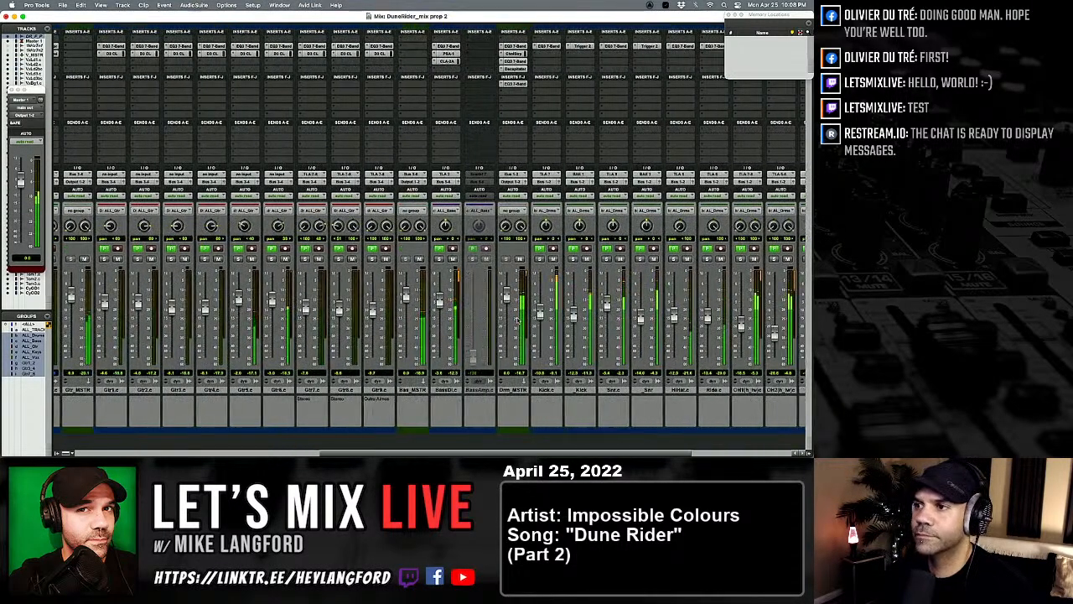
pyautogui.hscroll(3, 518, 319)
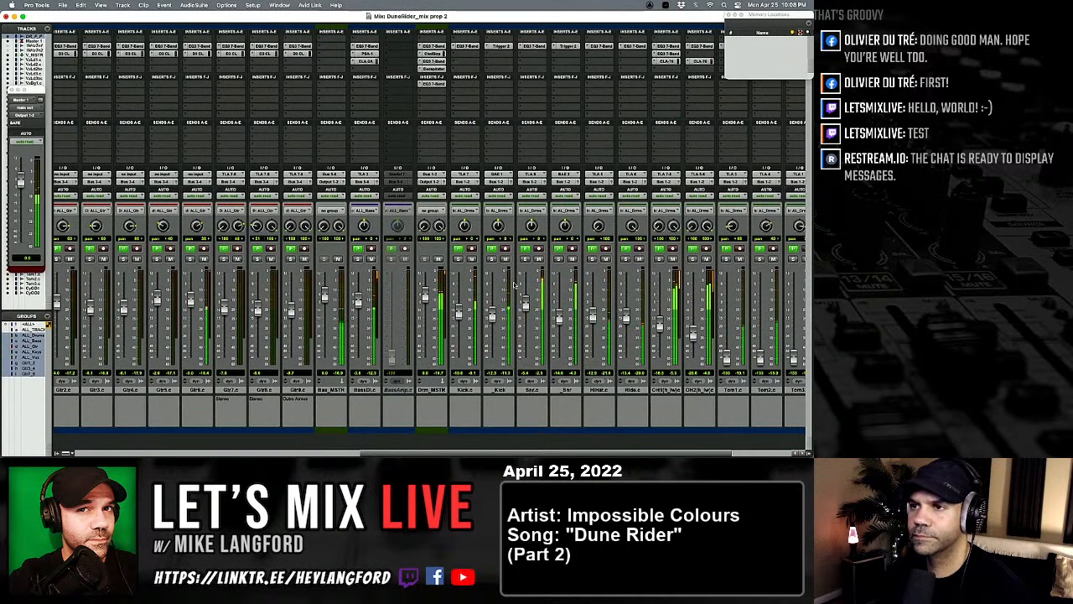
pyautogui.press('super+equal')
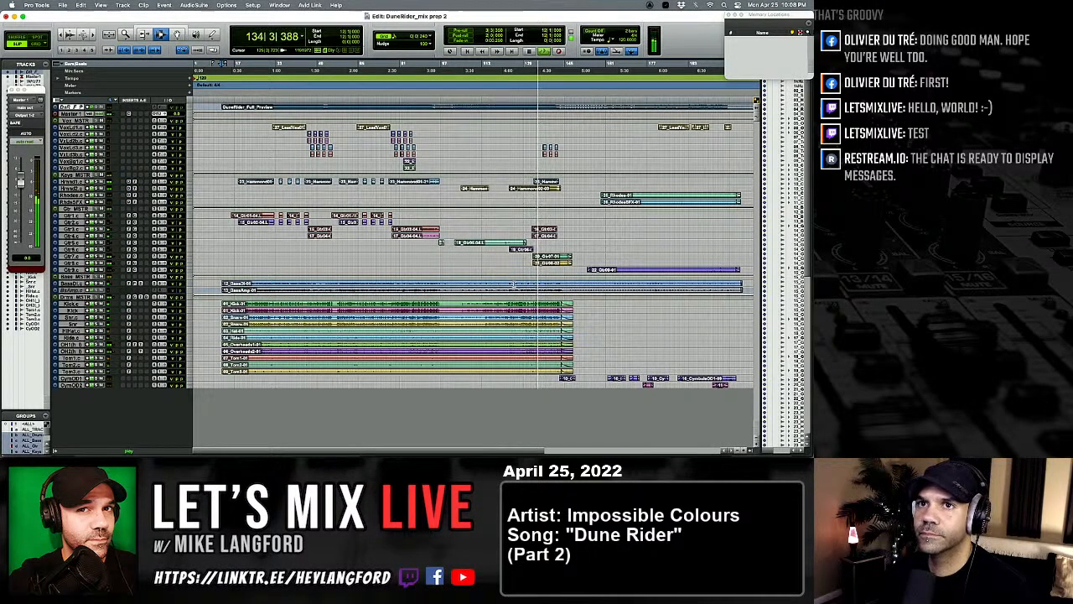
pyautogui.press('super+equal')
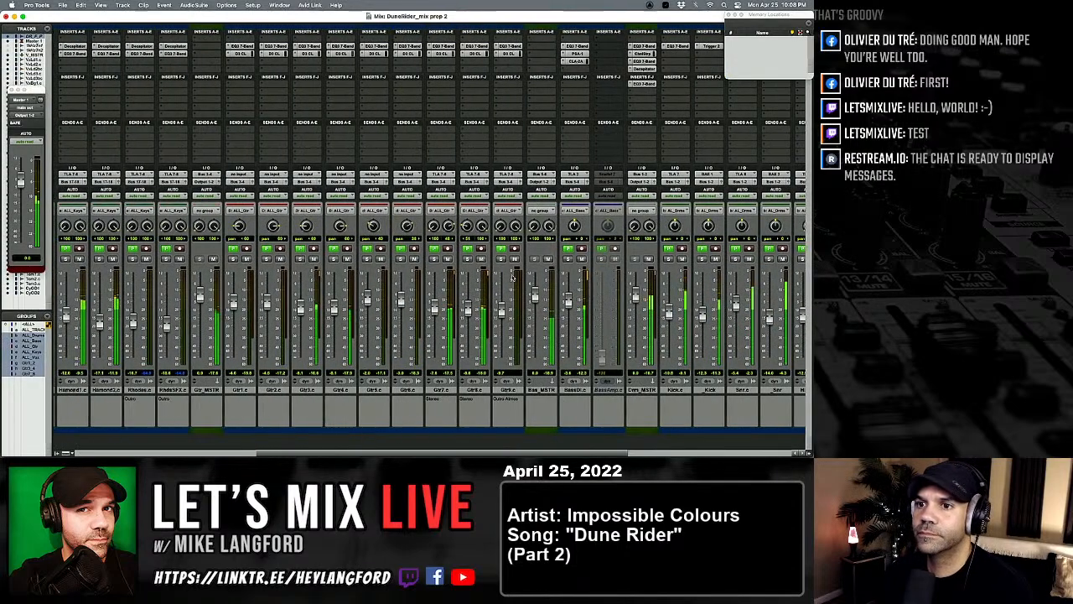
# Step: Check the Channel Strip plug-in settings on the Master 1 track and close its window
pyautogui.hscroll(-10, 512, 278)
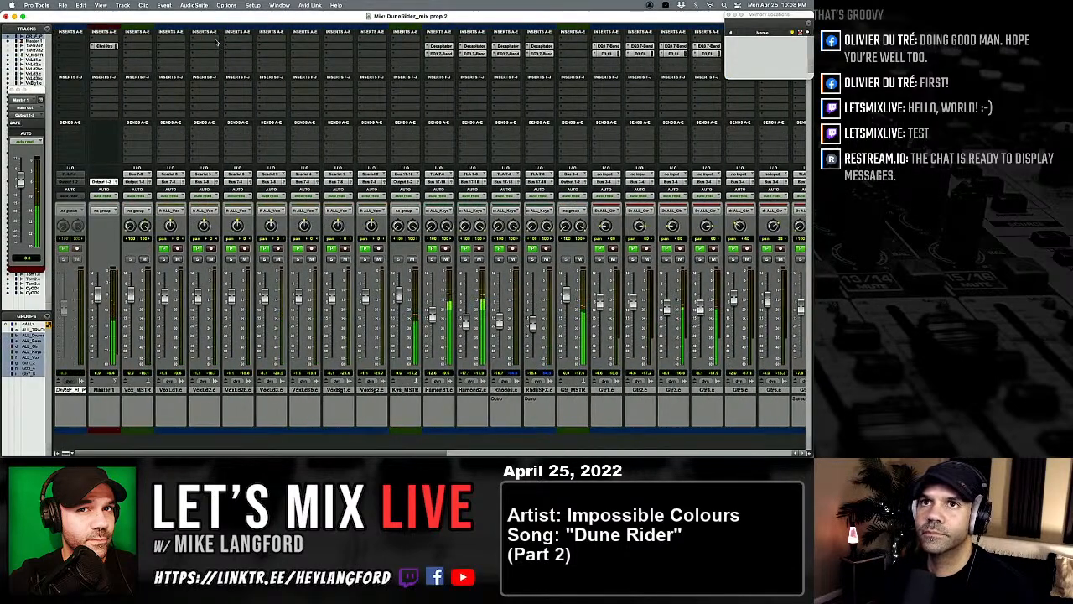
pyautogui.click(103, 41)
pyautogui.click(147, 16)
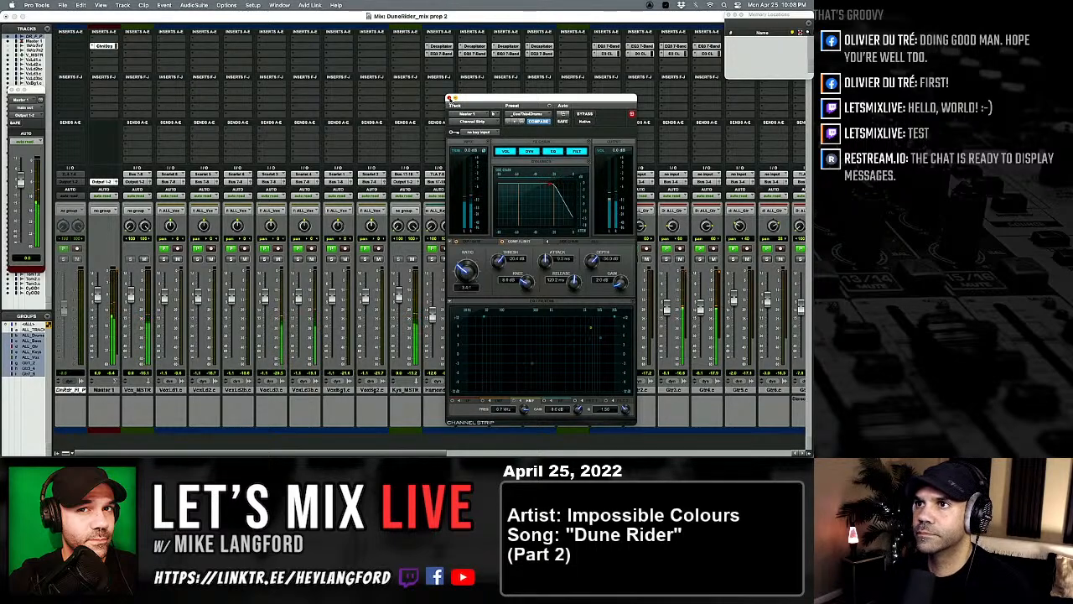
pyautogui.click(449, 99)
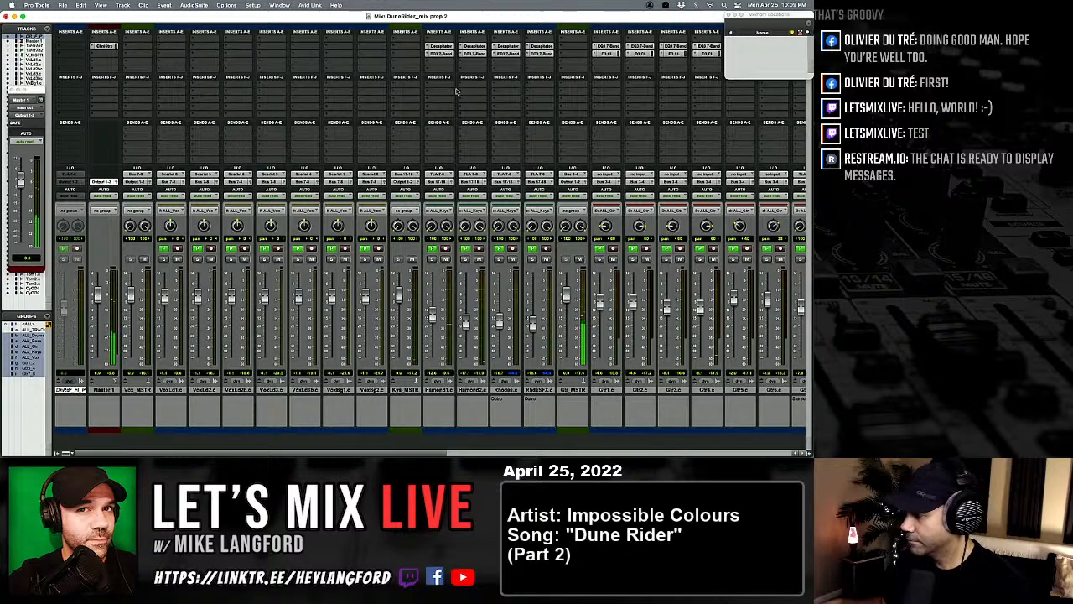
# Step: Return to the arrangement, audition the drums from around bar 97, and place the cursor near bar 21
pyautogui.press('super+equal')
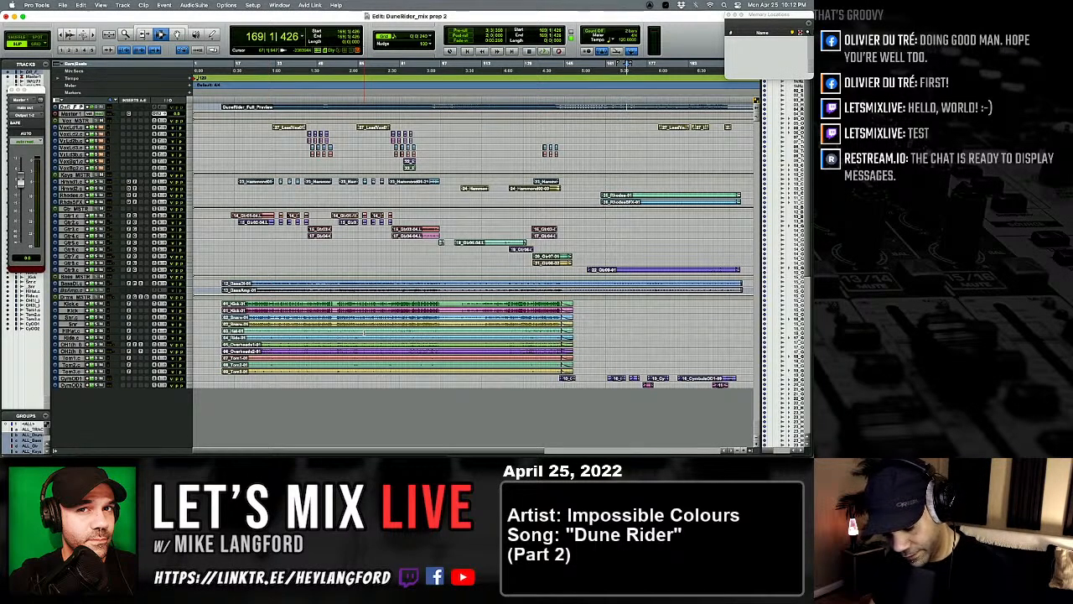
pyautogui.click(441, 312)
pyautogui.press('space')
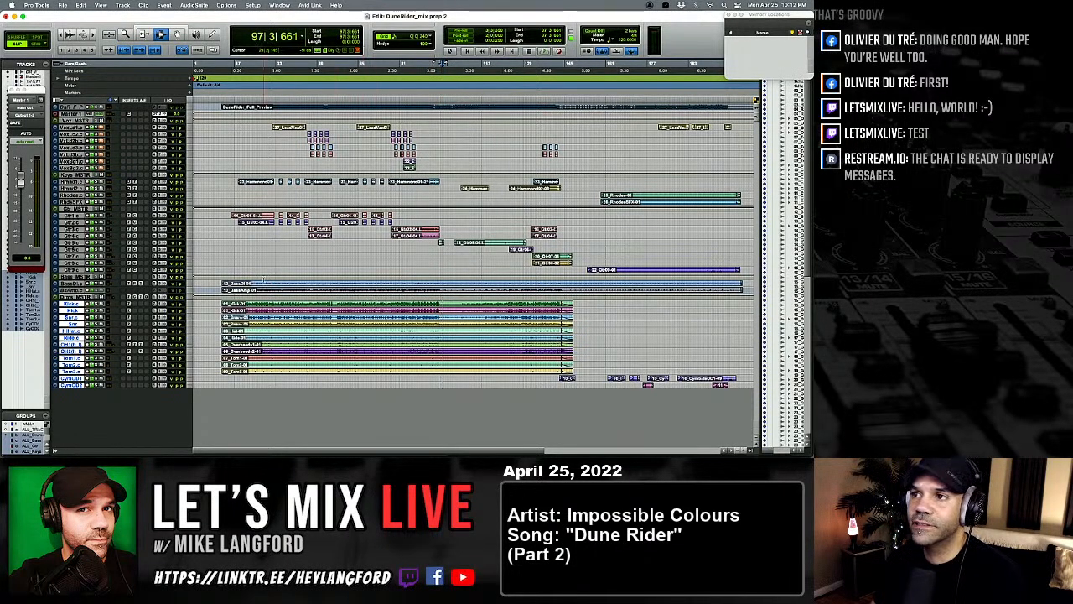
pyautogui.click(245, 278)
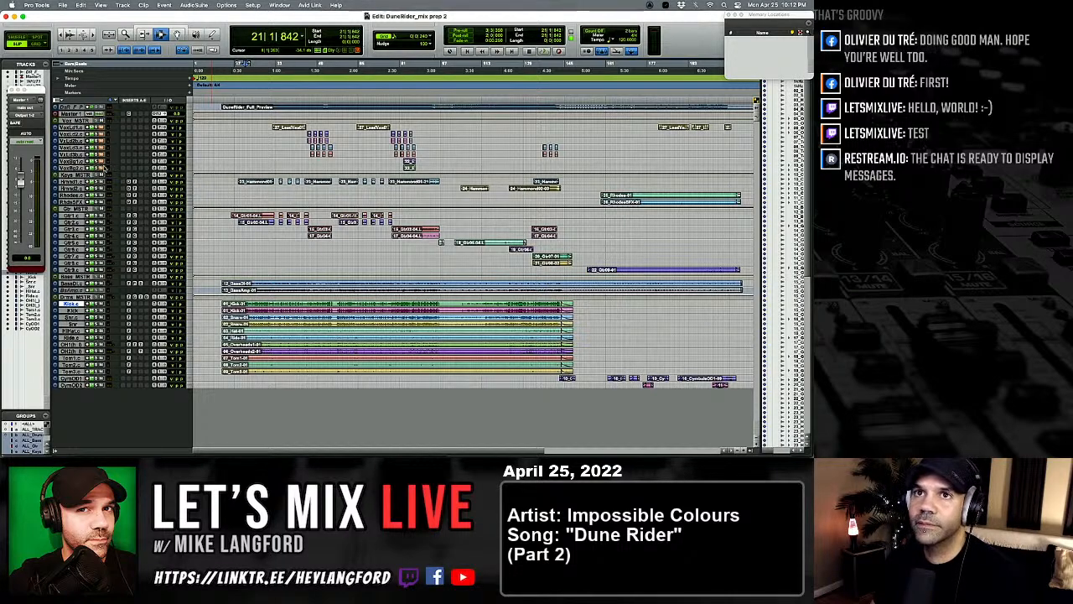
# Step: Save the session under the new name "DuneRider_mix prep 3"
pyautogui.click(67, 5)
pyautogui.click(88, 78)
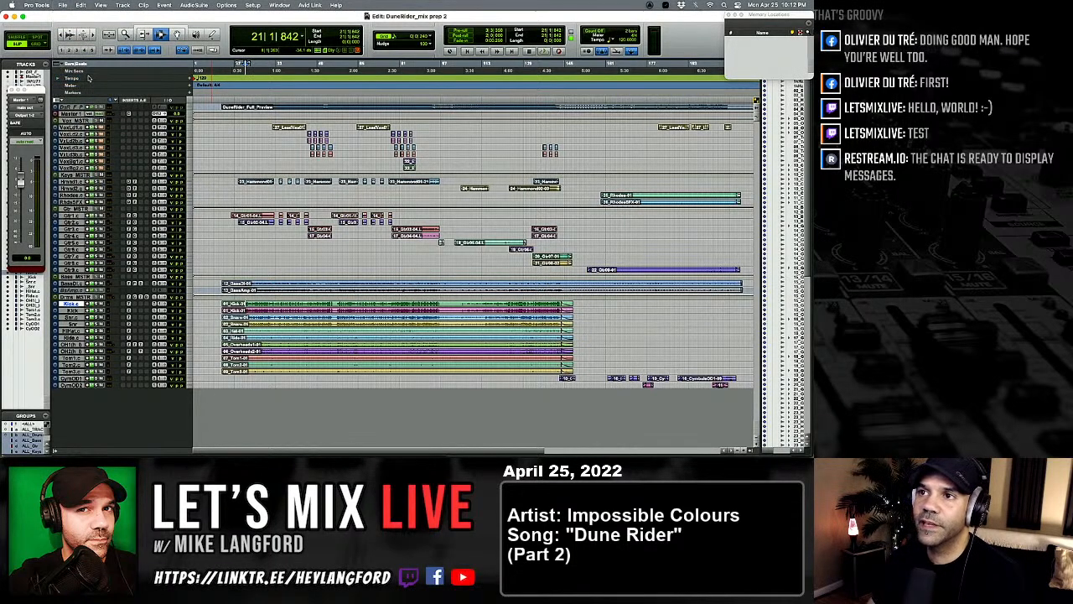
pyautogui.press('Right')
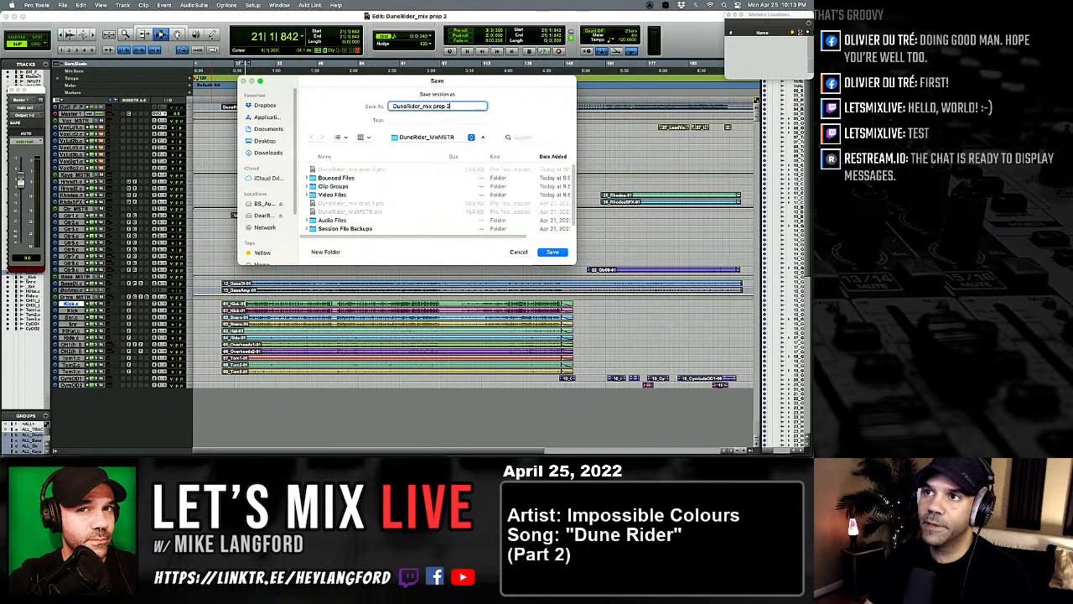
pyautogui.press('BackSpace')
pyautogui.write('3')
pyautogui.press('Return')
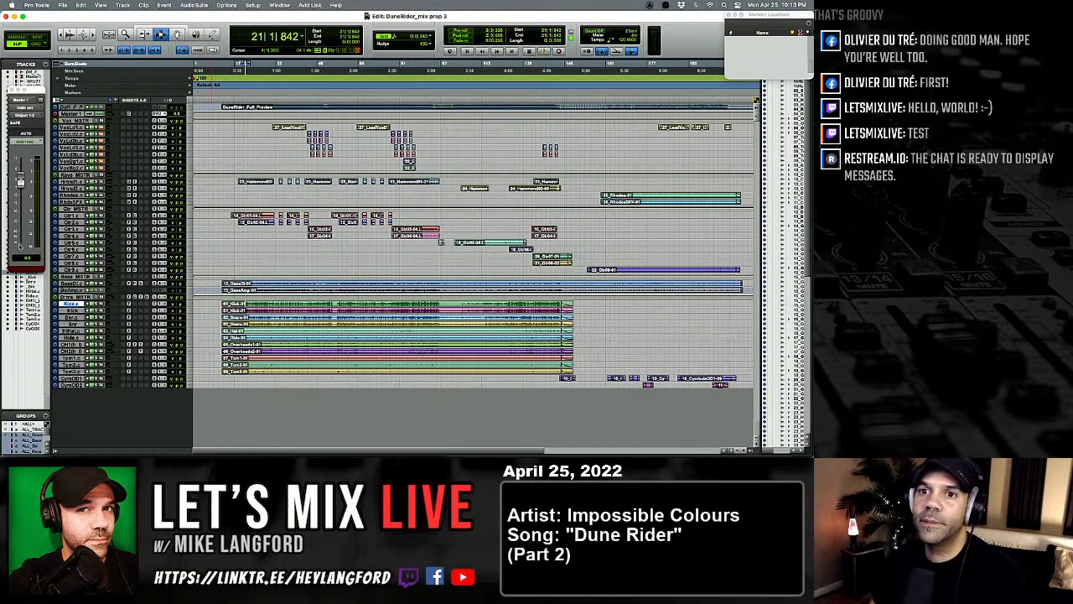
# Step: Enlarge the drum track heights and play the song from bar 23 on the first snare track
pyautogui.moveTo(72, 319); pyautogui.dragTo(80, 369)
pyautogui.scroll(-1, 165, 347)
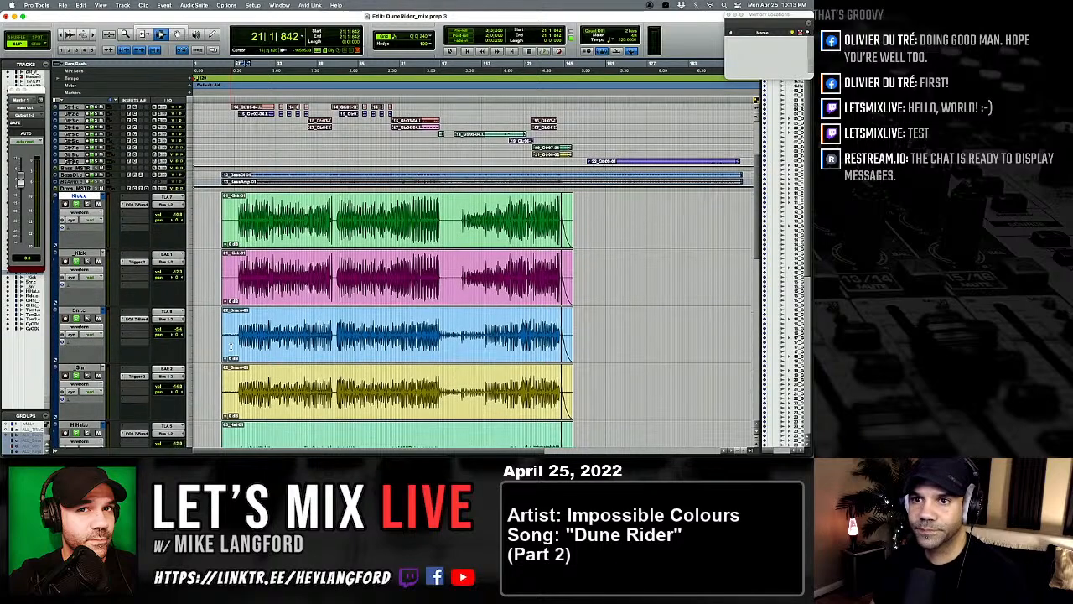
pyautogui.click(233, 336)
pyautogui.click(250, 334)
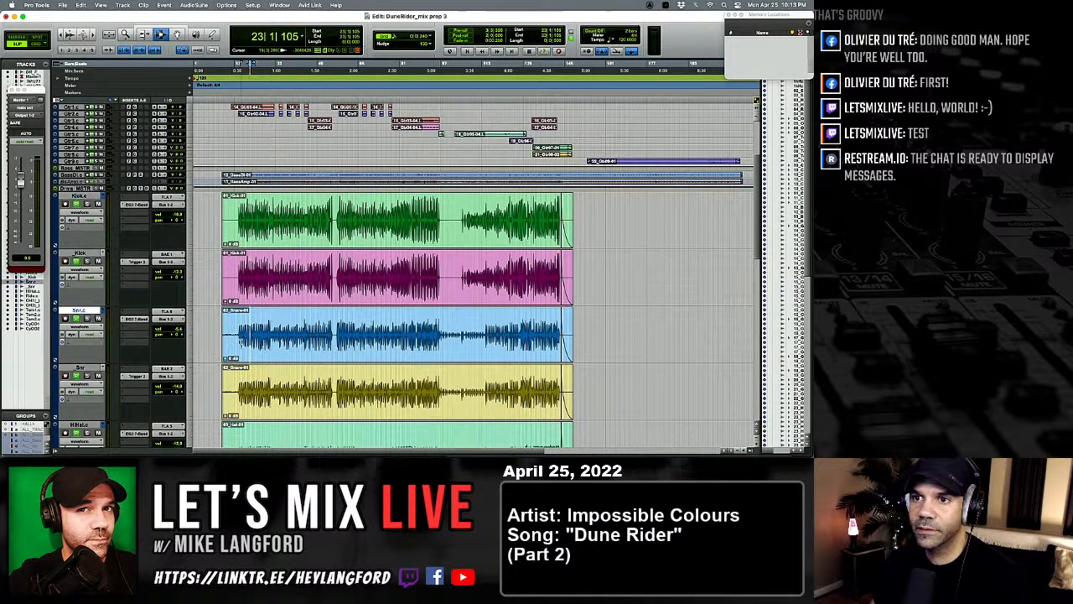
pyautogui.press('space')
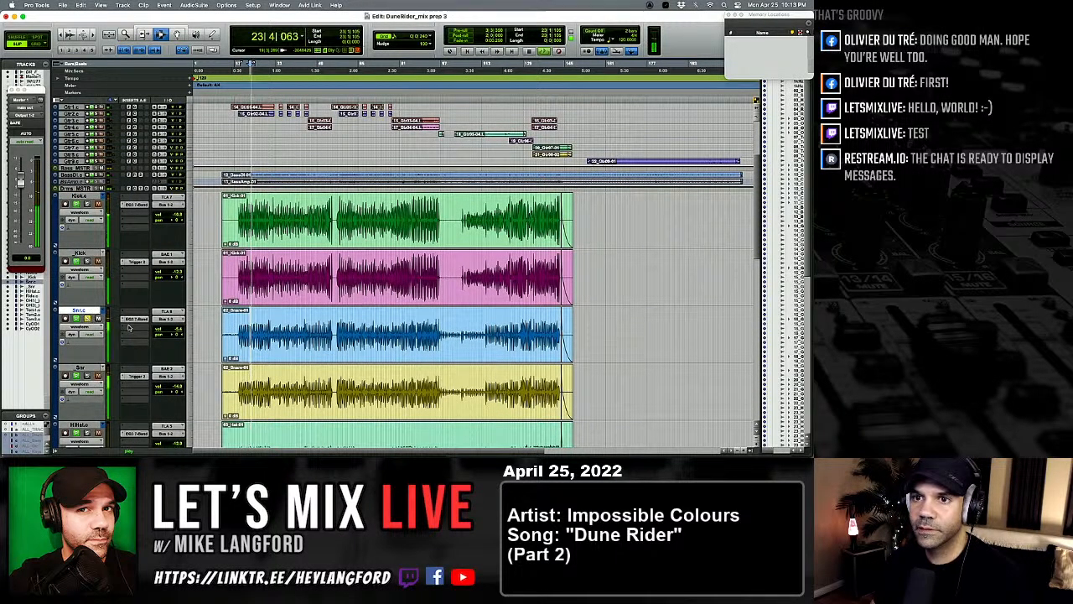
# Step: In the first snare track's 7-band EQ, raise the high-pass frequency to about 64 Hz and cut the low-mids -4.4 dB near 170 Hz
pyautogui.click(138, 319)
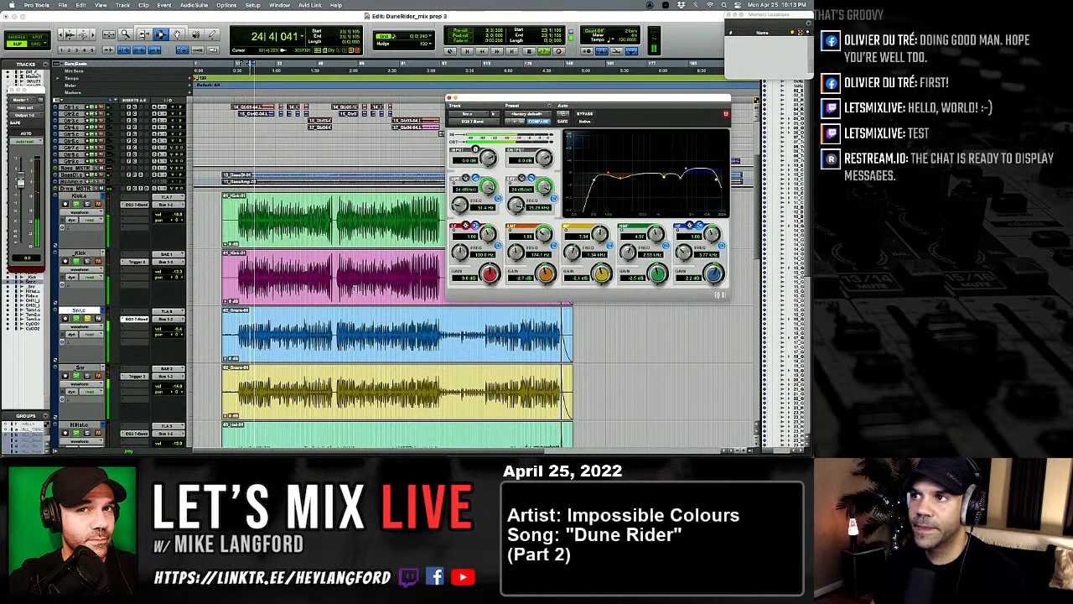
pyautogui.moveTo(464, 206)
pyautogui.mouseDown()
pyautogui.moveTo(464, 181)
pyautogui.moveTo(453, 205)
pyautogui.mouseUp()
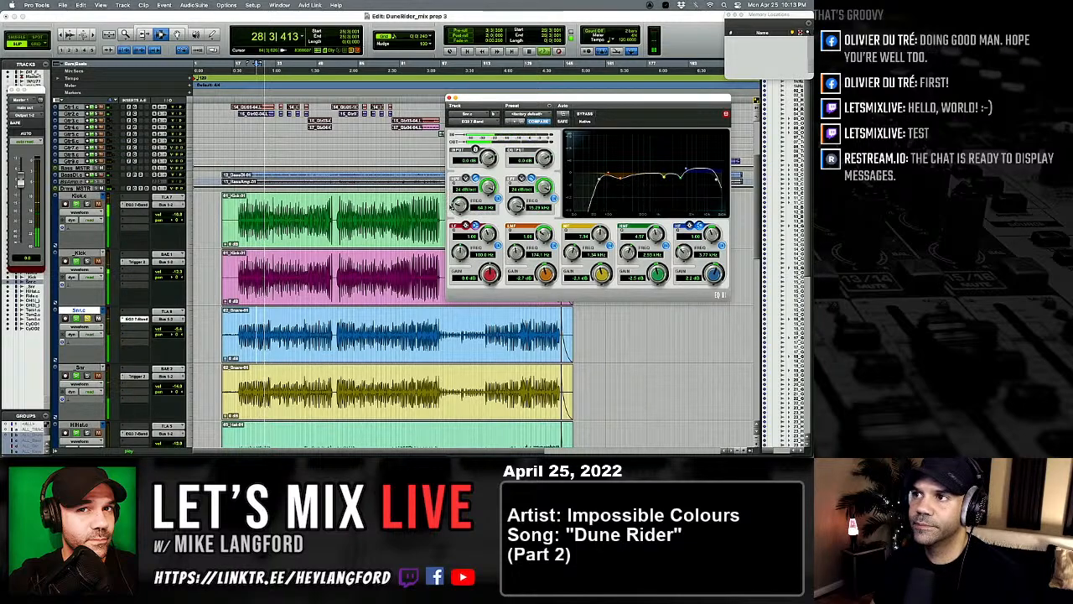
pyautogui.moveTo(619, 178)
pyautogui.mouseDown()
pyautogui.moveTo(633, 162)
pyautogui.moveTo(625, 184)
pyautogui.mouseUp()
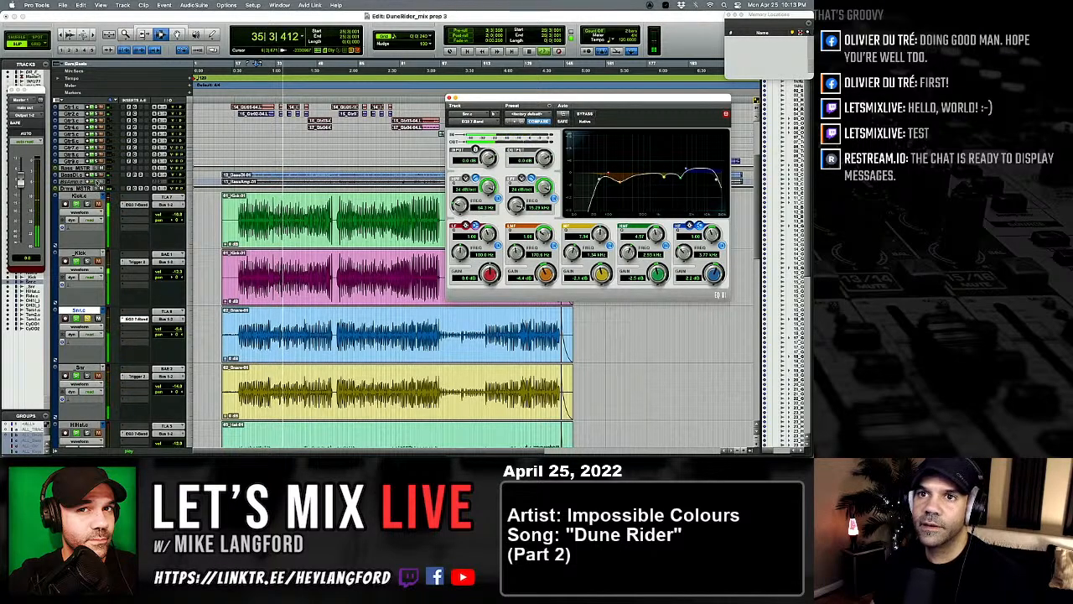
# Step: Look over the session's tracks from the full preview and master down to the drum overheads
pyautogui.scroll(3, 101, 176)
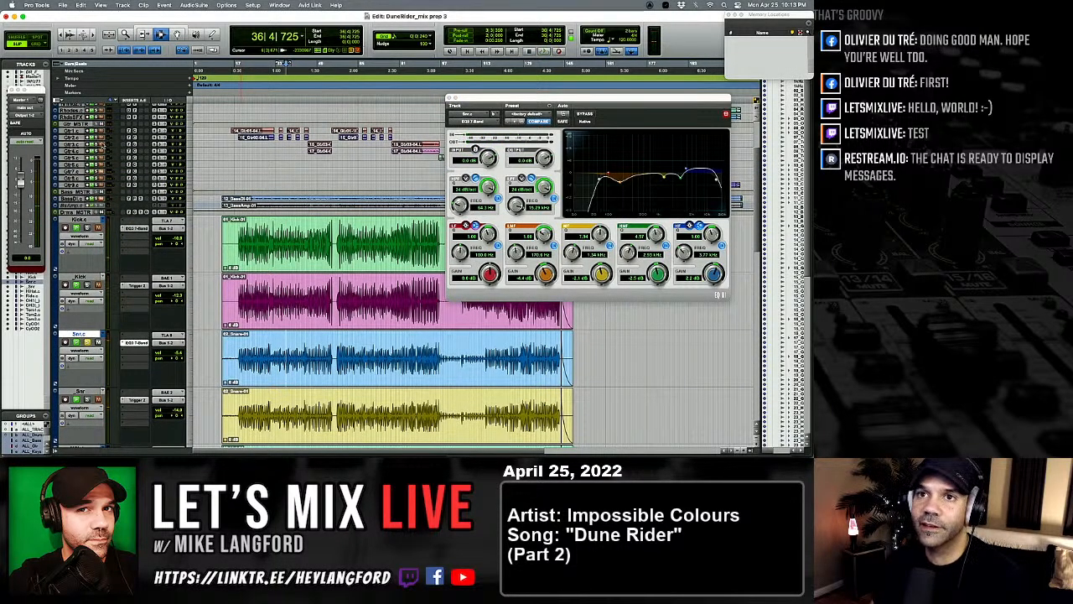
pyautogui.scroll(2, 105, 153)
pyautogui.scroll(3, 104, 153)
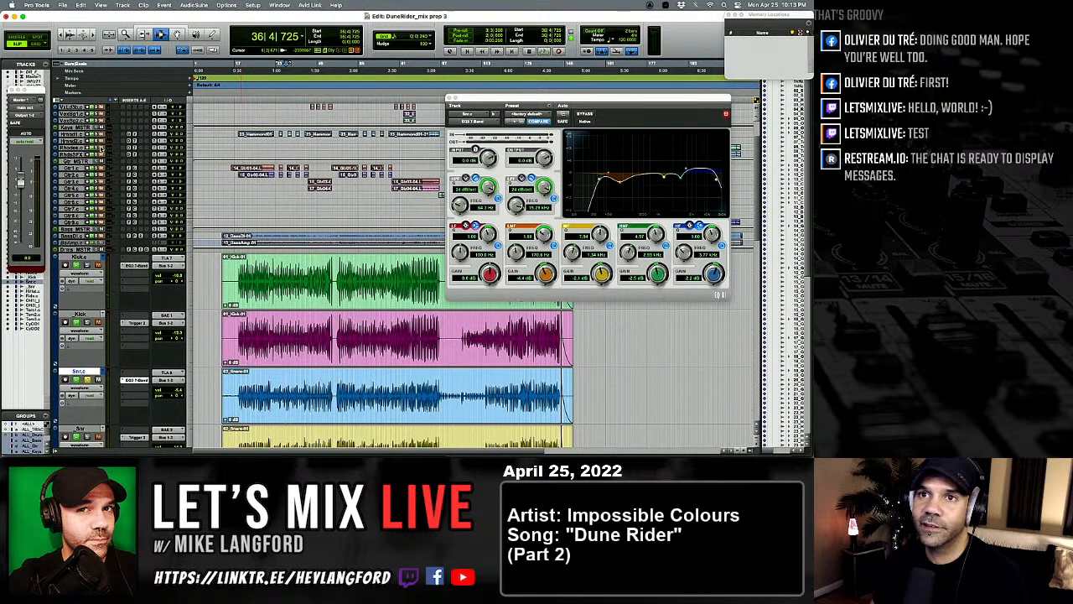
pyautogui.scroll(5, 105, 154)
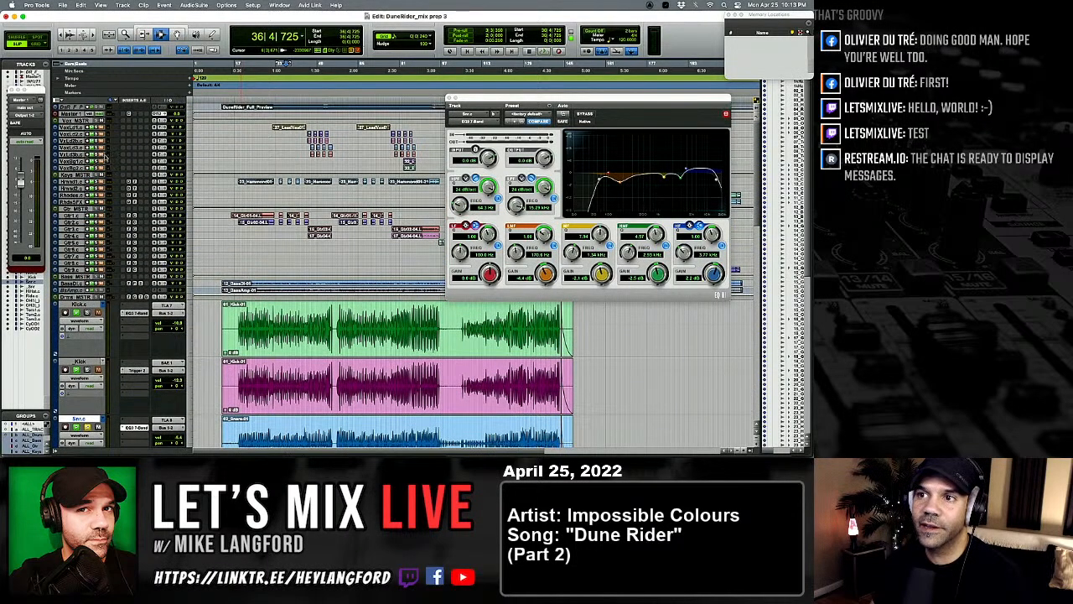
pyautogui.scroll(-4, 105, 154)
pyautogui.scroll(-10, 300, 275)
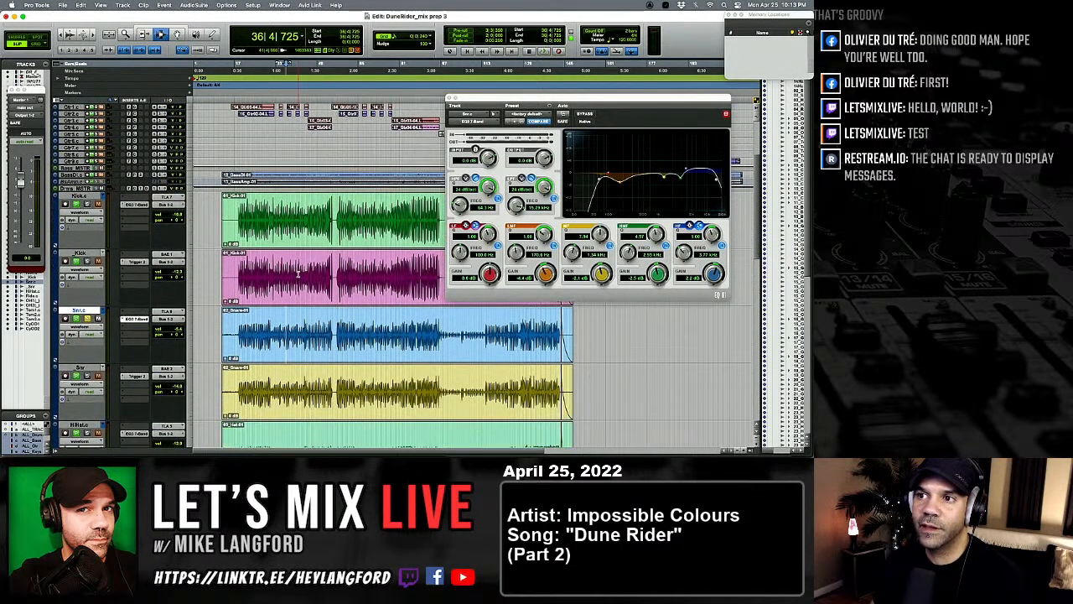
pyautogui.scroll(-15, 295, 280)
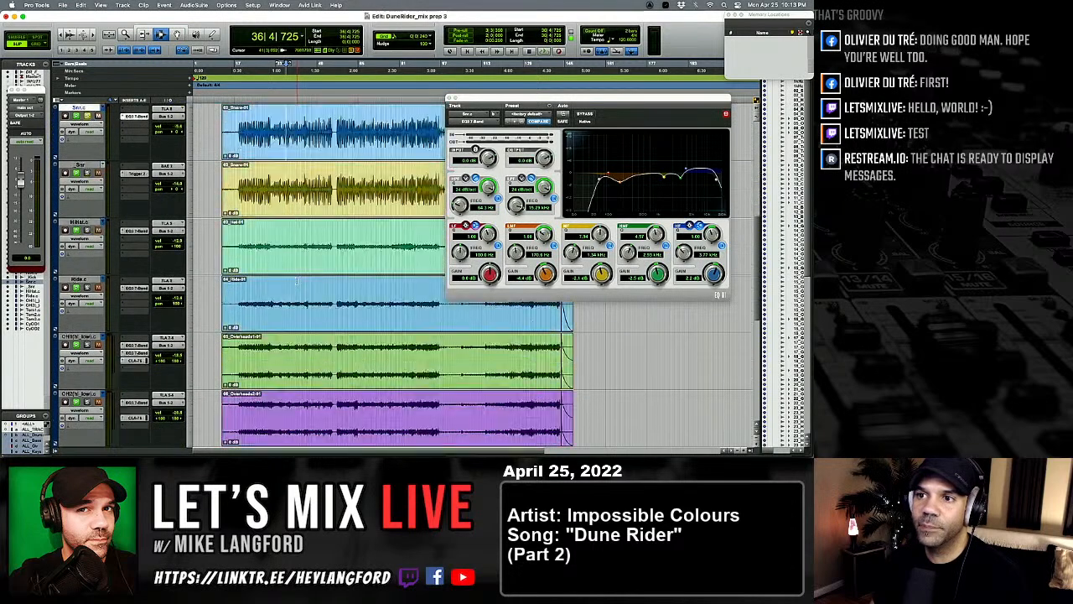
pyautogui.scroll(11, 246, 249)
# Step: Place the playback cursor just before the drums enter near bar 18, and close the first snare's EQ
pyautogui.click(240, 252)
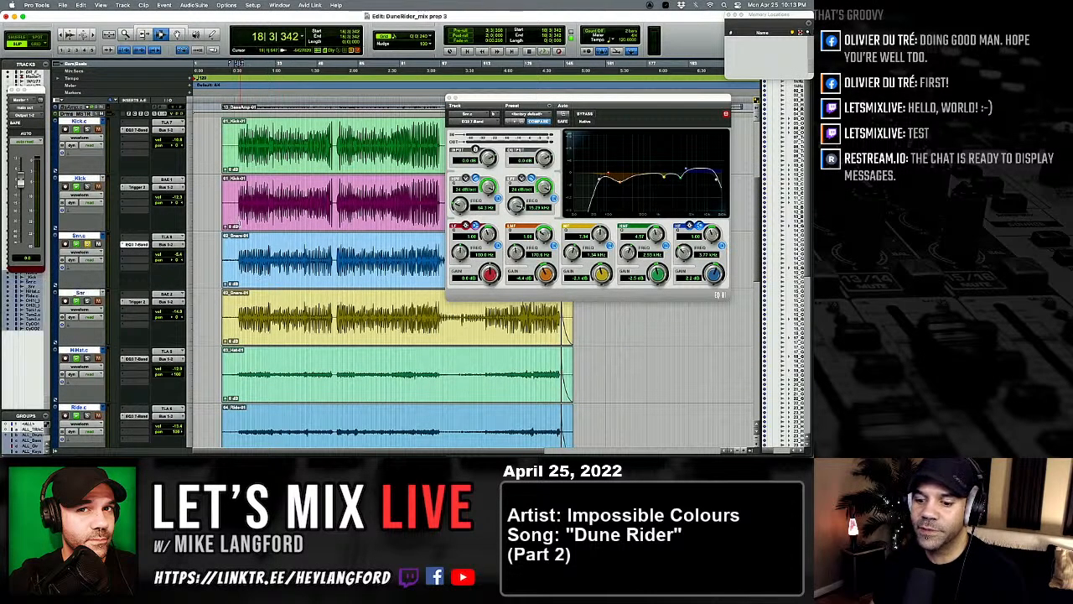
pyautogui.press('t')
pyautogui.press('t')
pyautogui.press('t')
pyautogui.click(451, 98)
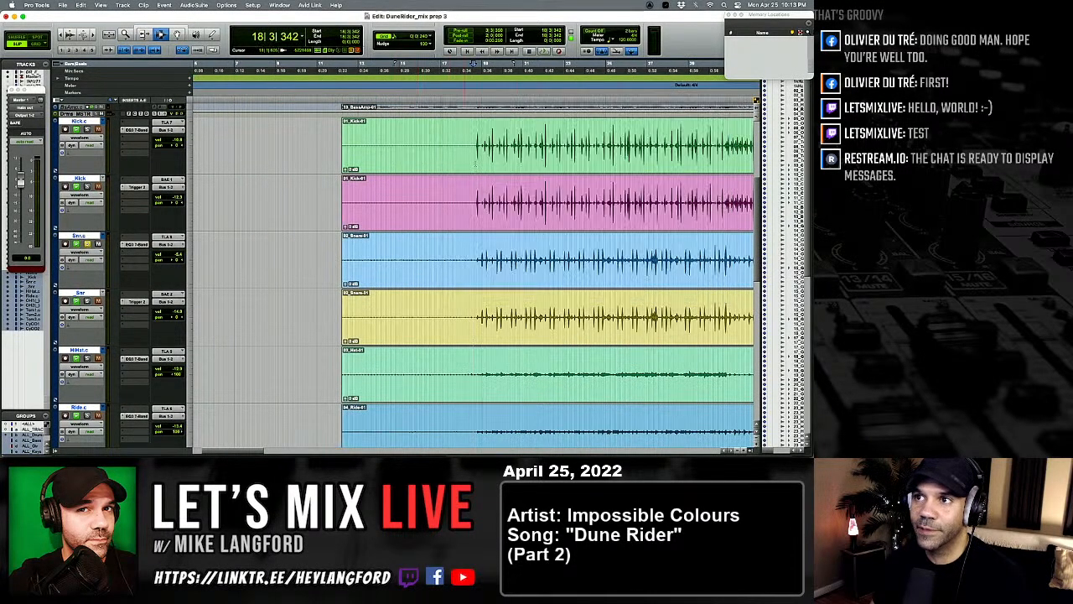
# Step: Review the drum tracks down to the cymbal overdubs and briefly play the drum entry from bar 18
pyautogui.press('r')
pyautogui.press('r')
pyautogui.press('r')
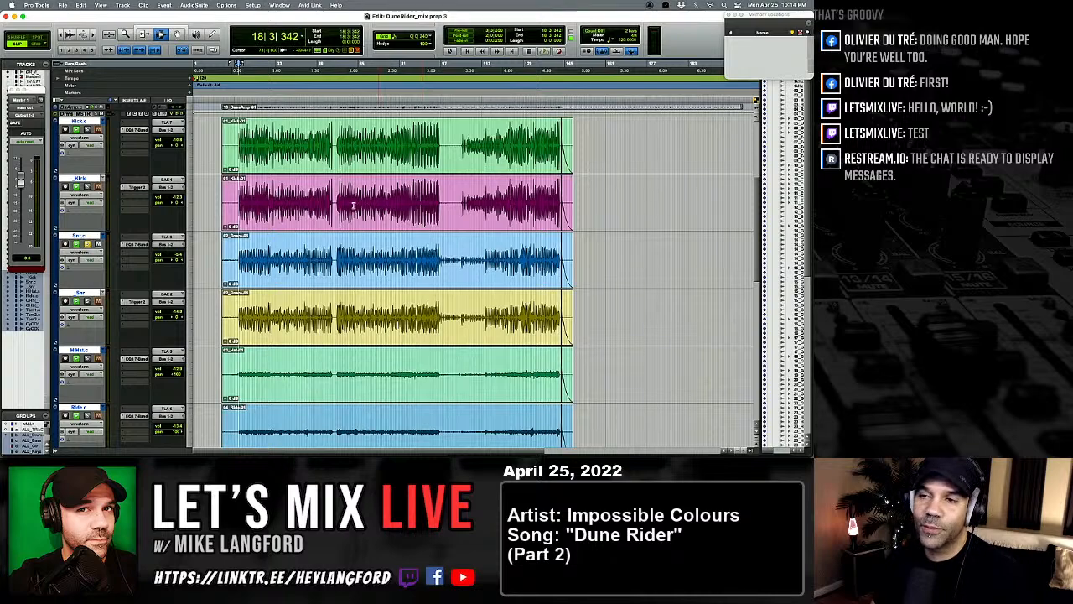
pyautogui.scroll(-10, 353, 205)
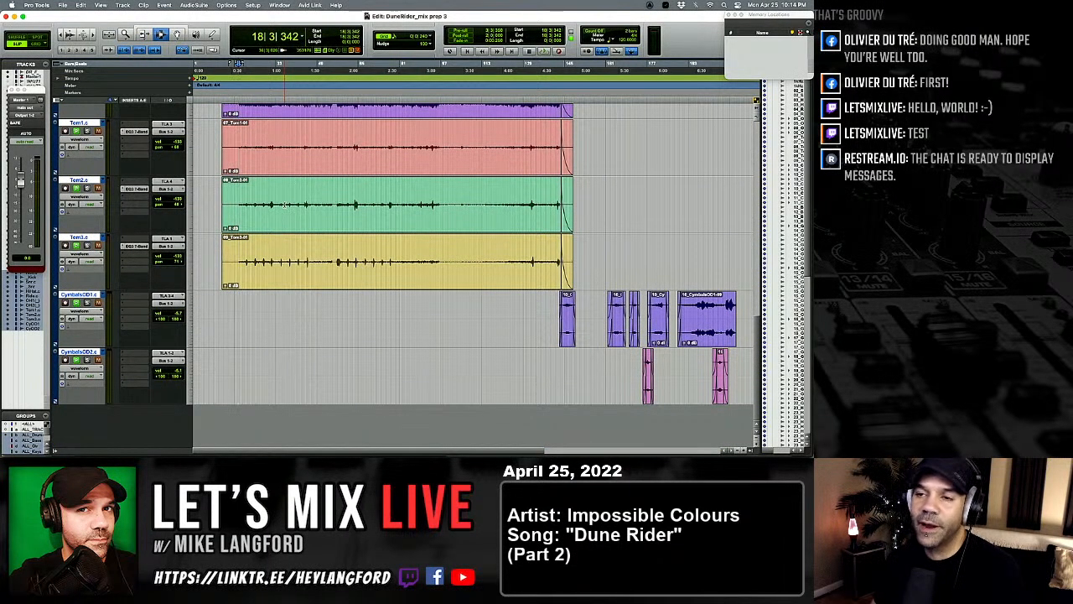
pyautogui.scroll(6, 257, 207)
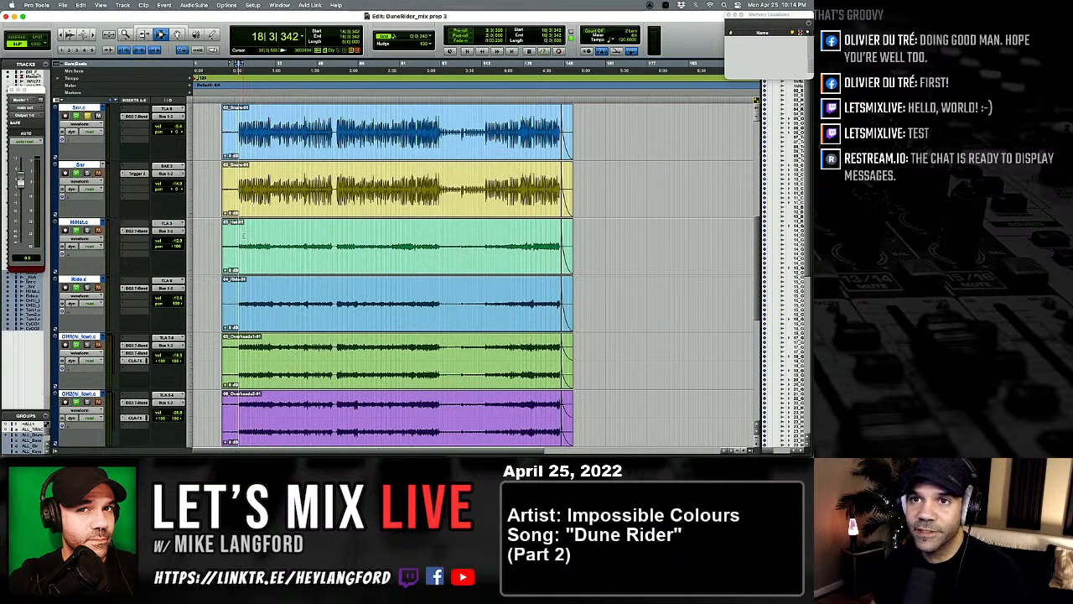
pyautogui.scroll(3, 251, 198)
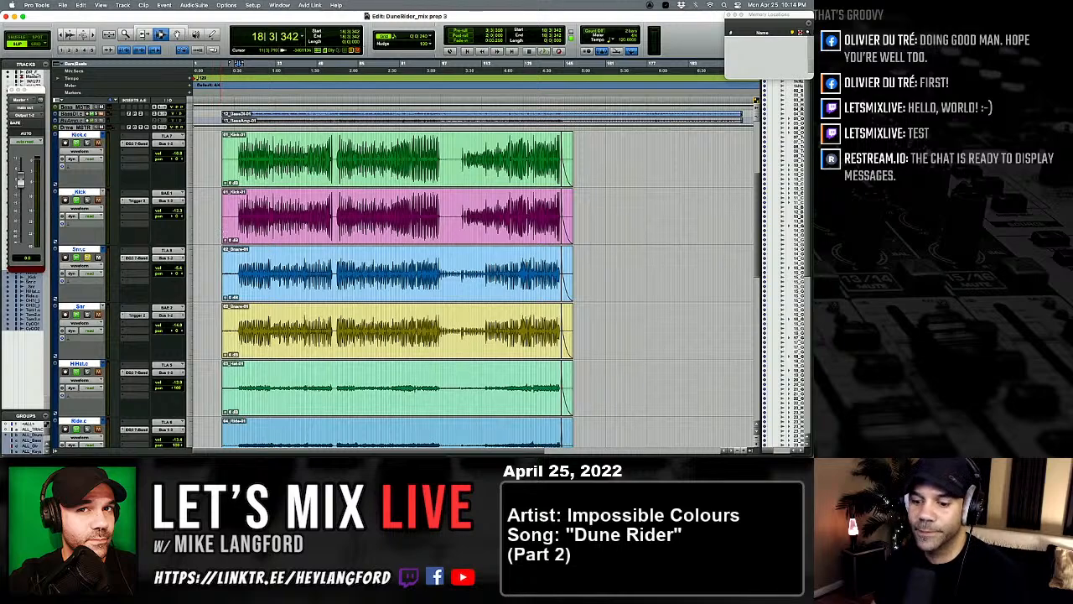
pyautogui.press('space')
pyautogui.press('t')
pyautogui.press('t')
pyautogui.press('t')
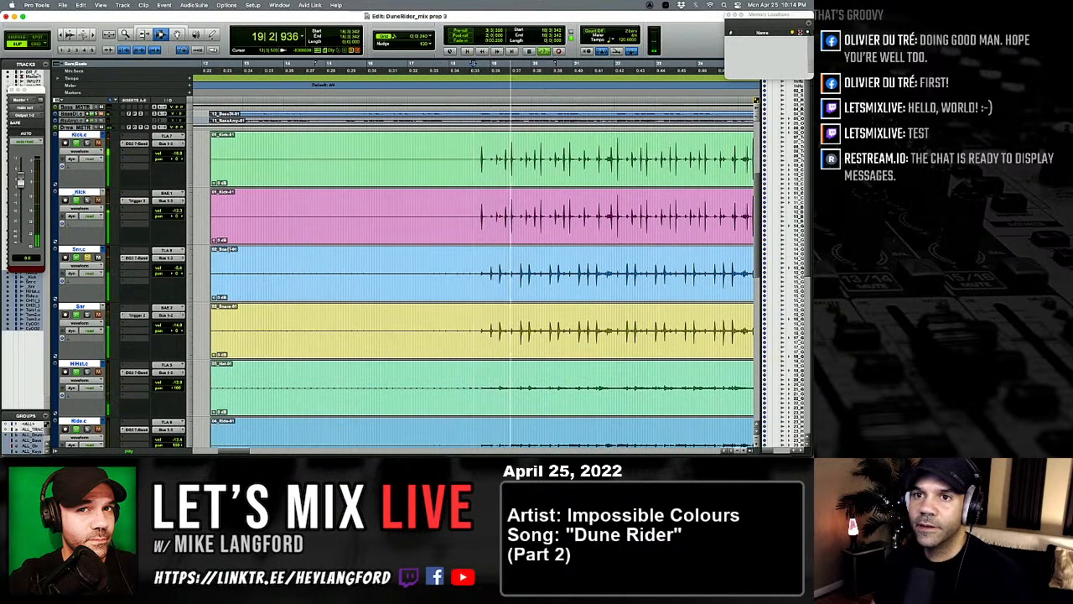
pyautogui.press('space')
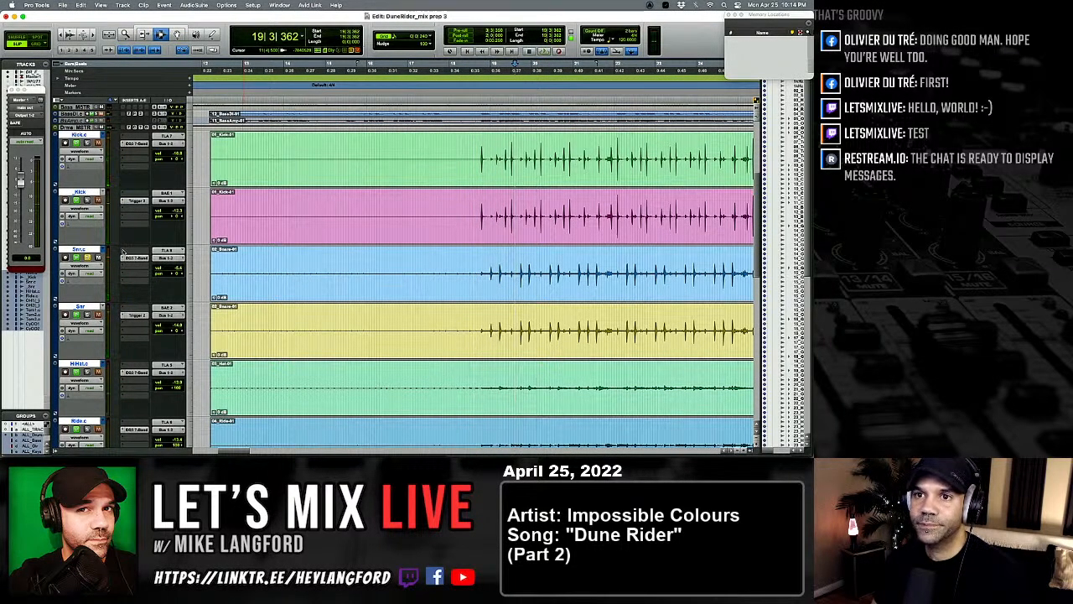
# Step: Insert a C1 gate before the EQ on the first snare track, and replace it with the Dyn3 Expander/Gate (mono)
pyautogui.click(122, 252)
pyautogui.moveTo(224, 261)
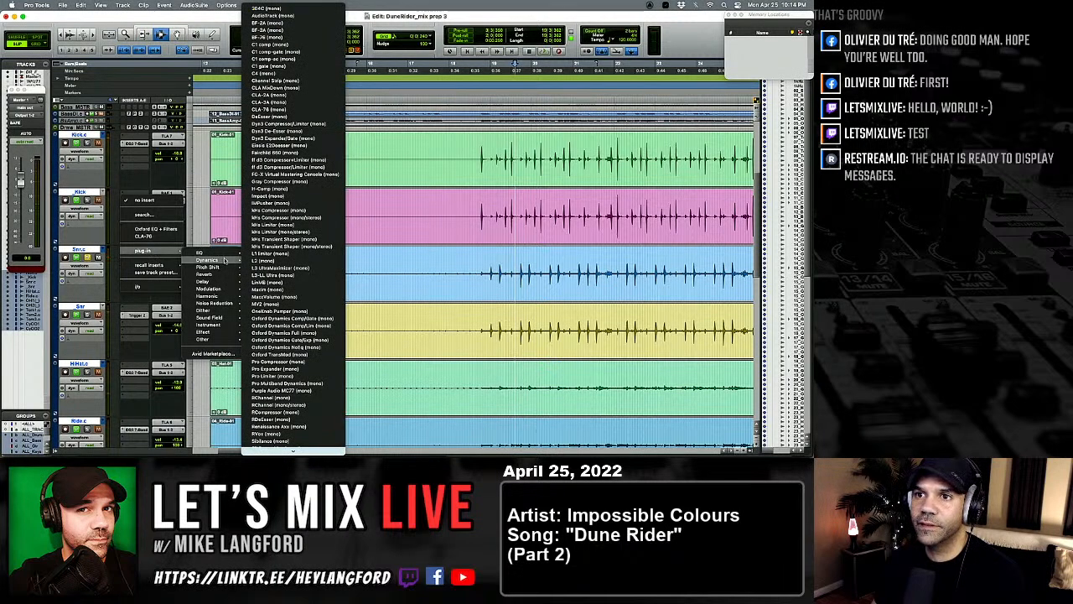
pyautogui.click(310, 65)
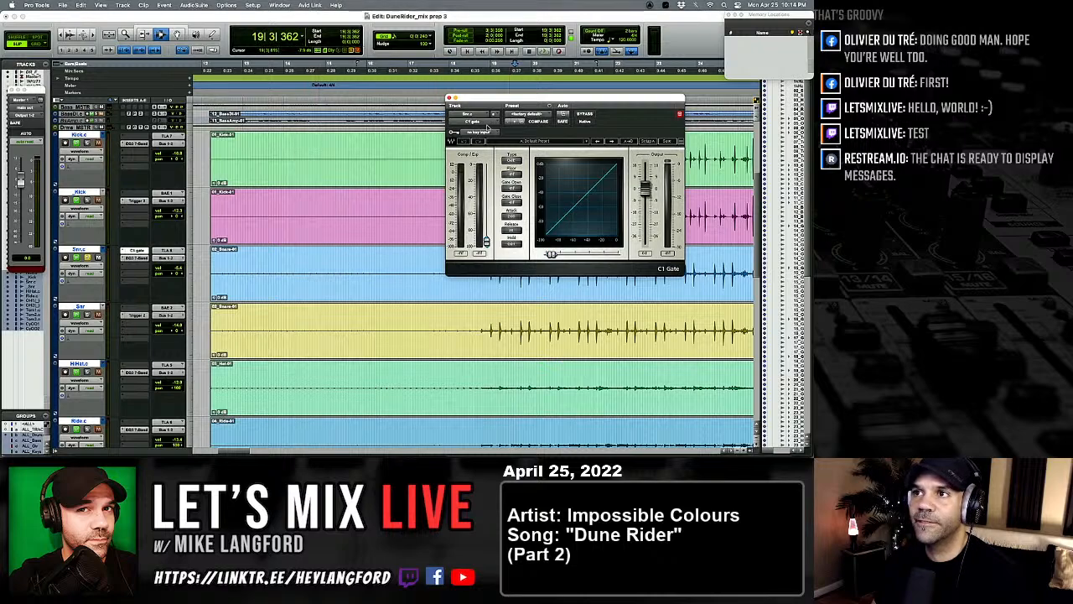
pyautogui.click(487, 126)
pyautogui.moveTo(490, 126)
pyautogui.moveTo(561, 131)
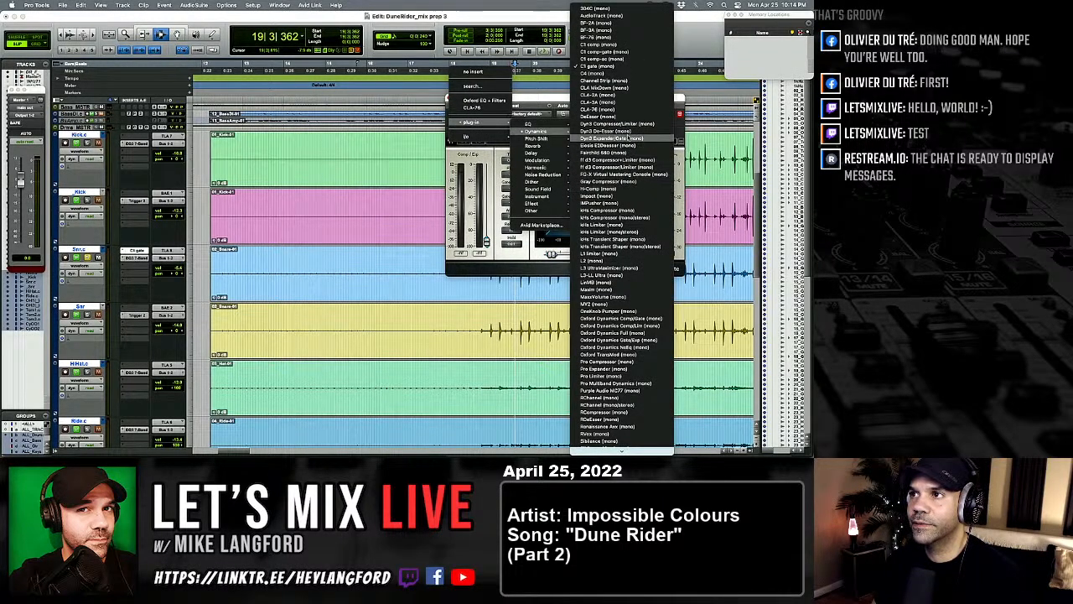
pyautogui.click(626, 137)
pyautogui.moveTo(581, 97); pyautogui.dragTo(355, 161)
# Step: During playback, enable the snare gate's HF and LF side-chain filters and set them to about 3.4 kHz and 455 Hz
pyautogui.press('space')
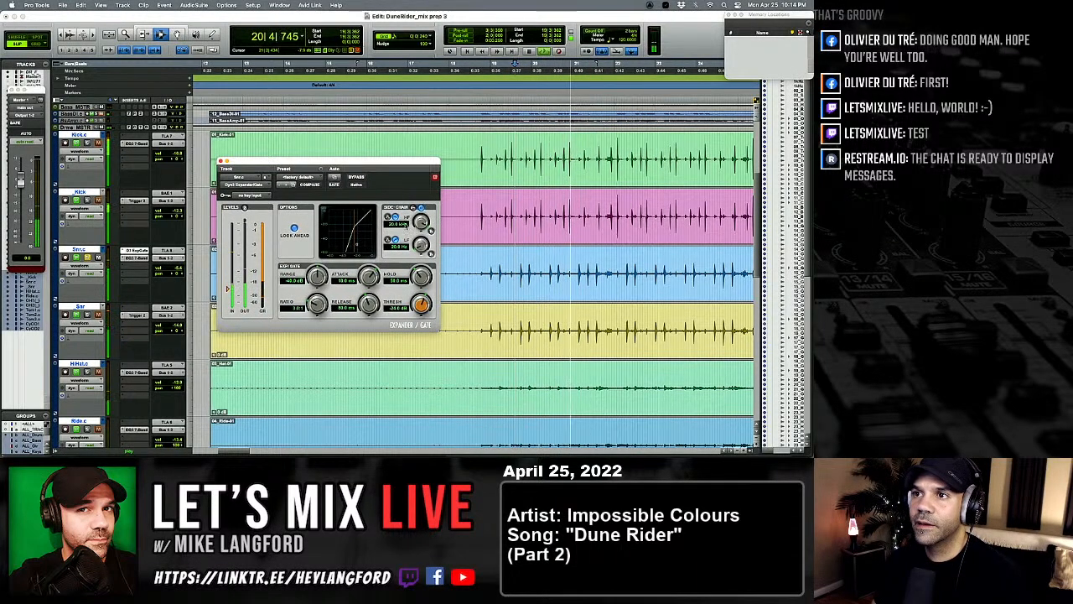
pyautogui.click(431, 230)
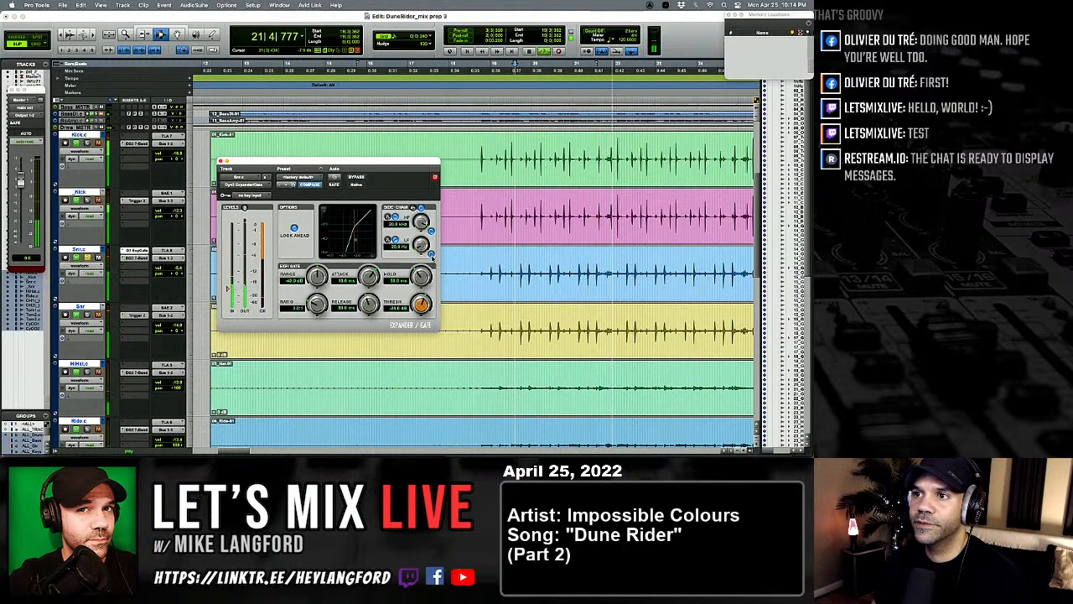
pyautogui.click(431, 253)
pyautogui.moveTo(422, 223)
pyautogui.mouseDown()
pyautogui.moveTo(420, 243)
pyautogui.moveTo(422, 226)
pyautogui.mouseUp()
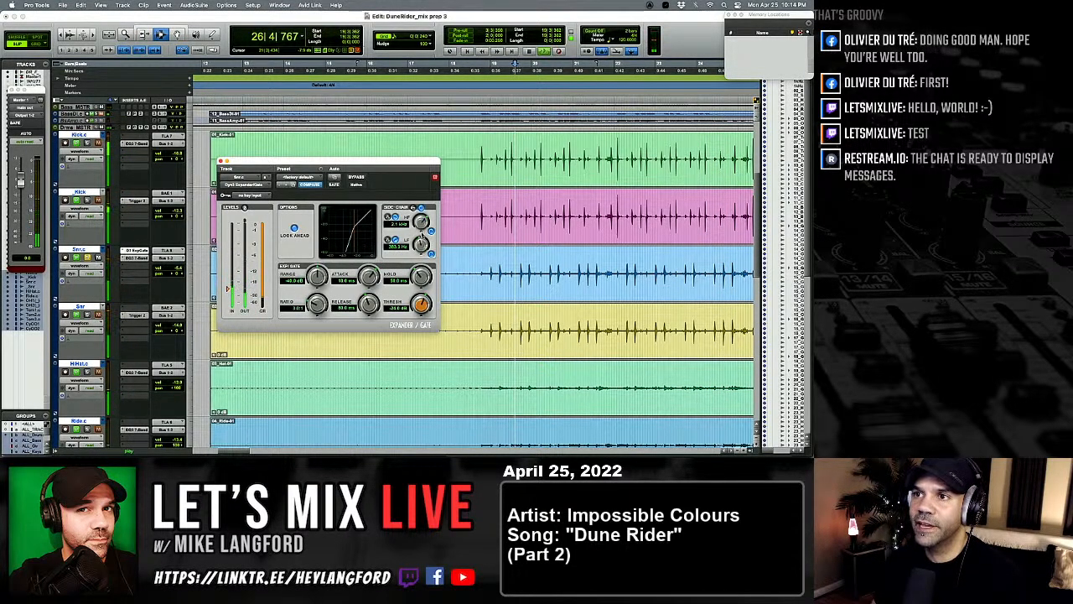
pyautogui.moveTo(422, 220); pyautogui.dragTo(420, 240)
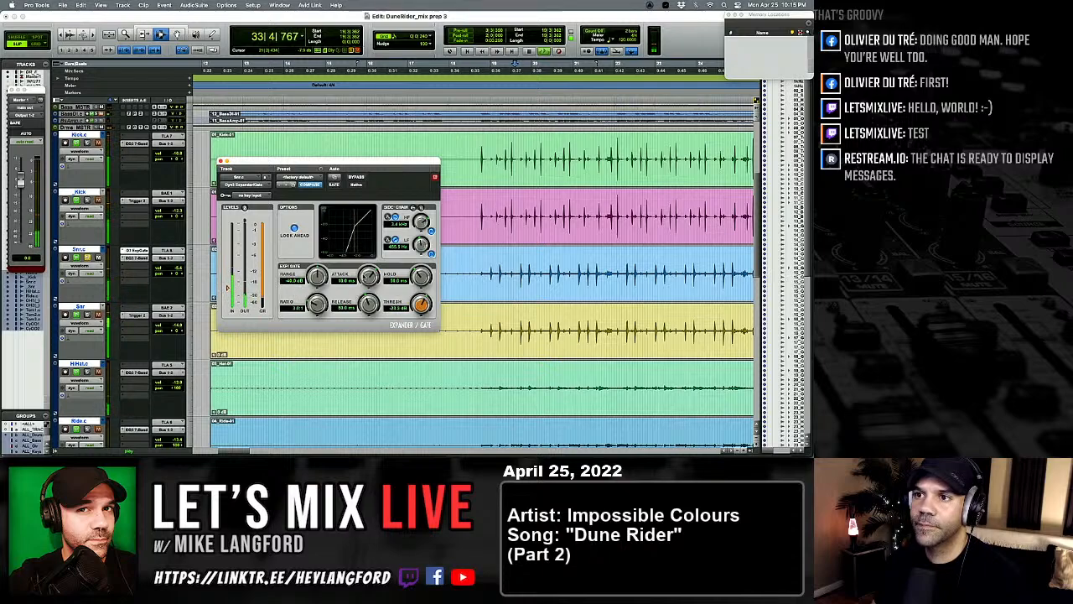
# Step: Lengthen the snare gate's release to about 308 ms and set its ratio to 2:1
pyautogui.moveTo(370, 307); pyautogui.dragTo(370, 299)
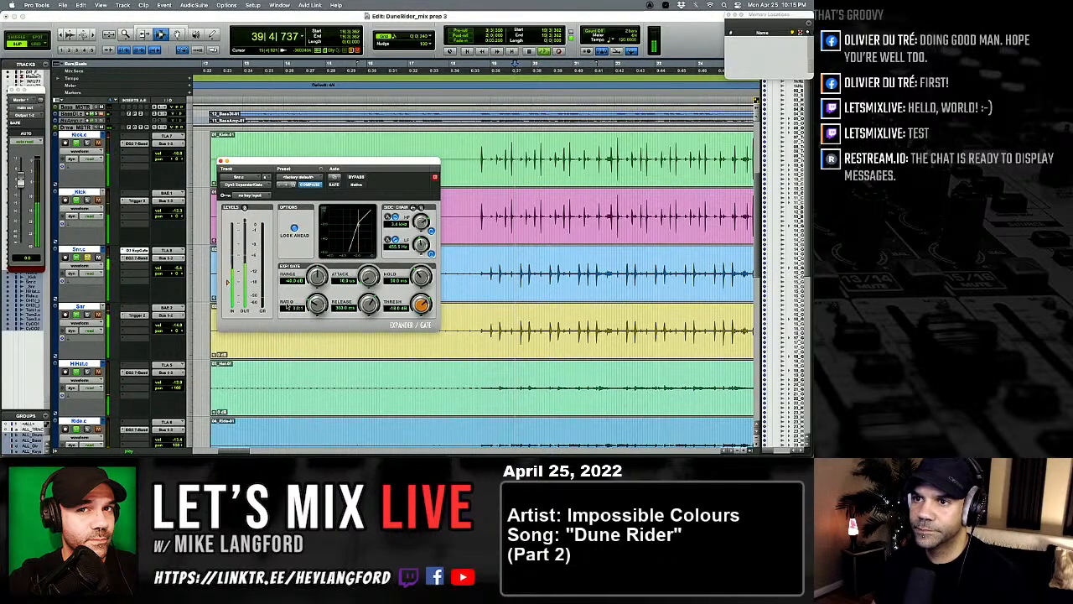
pyautogui.click(288, 308)
pyautogui.write('2')
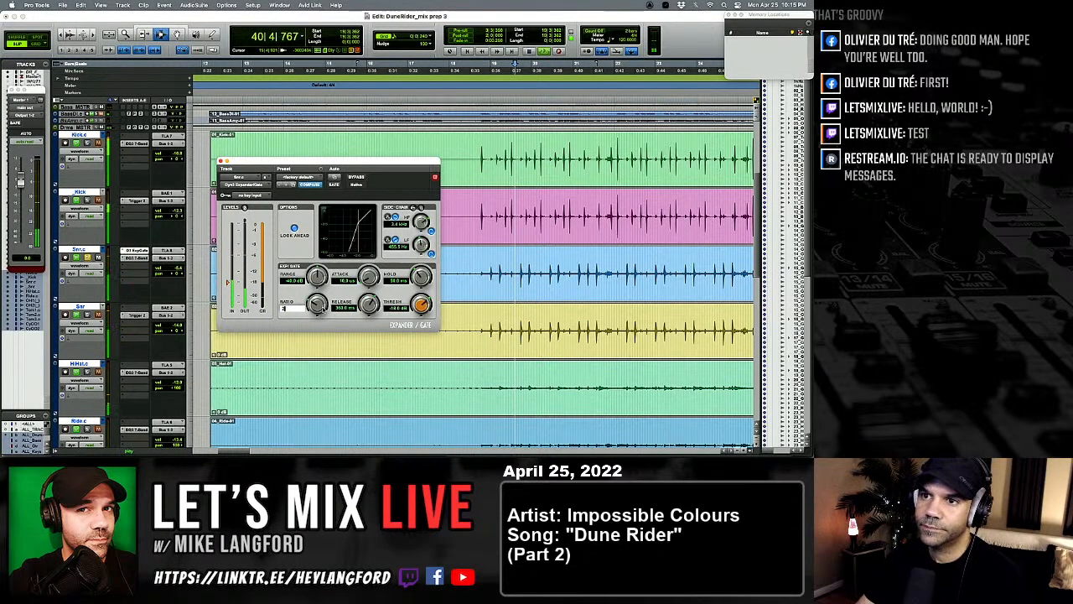
pyautogui.press('Return')
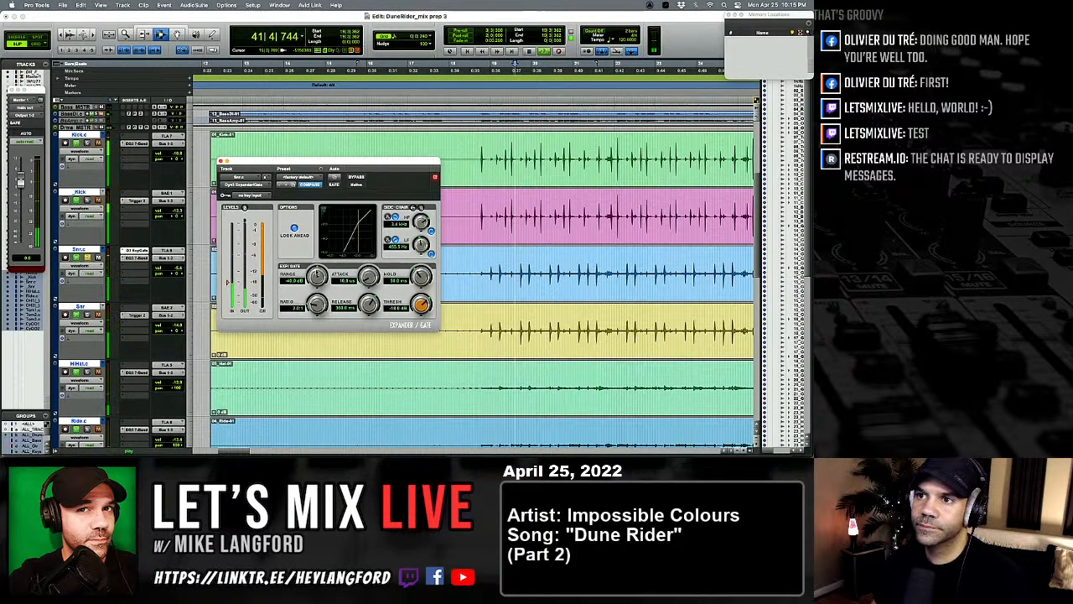
# Step: Adjust the snare gate's range, set hold to about 111.5 ms and lower the side-chain LF filter to about 300 Hz
pyautogui.moveTo(310, 266)
pyautogui.mouseDown()
pyautogui.moveTo(312, 241)
pyautogui.moveTo(314, 277)
pyautogui.mouseUp()
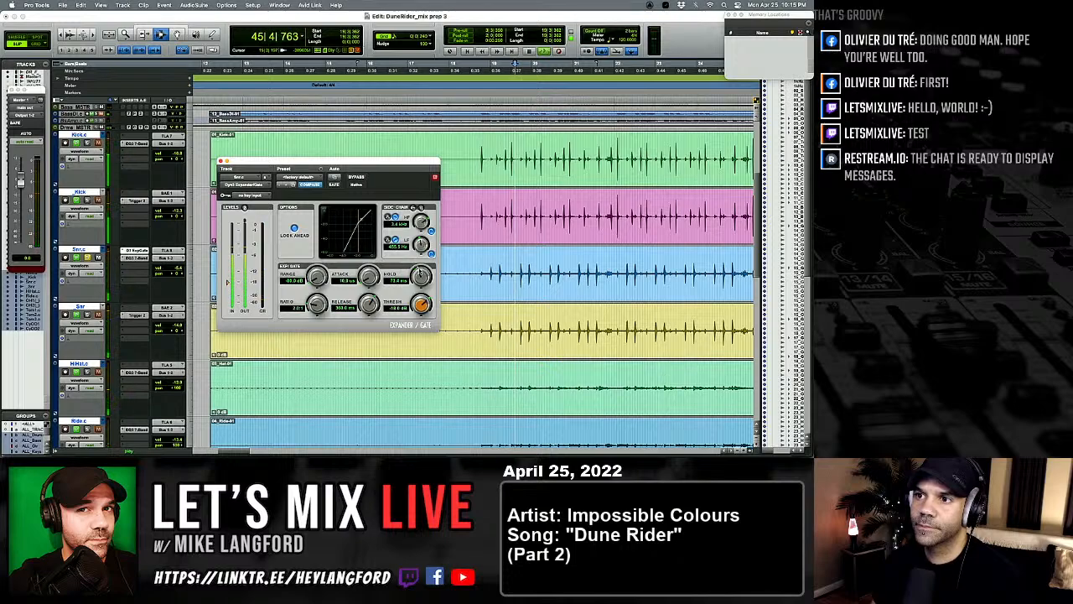
pyautogui.moveTo(421, 270); pyautogui.dragTo(370, 256)
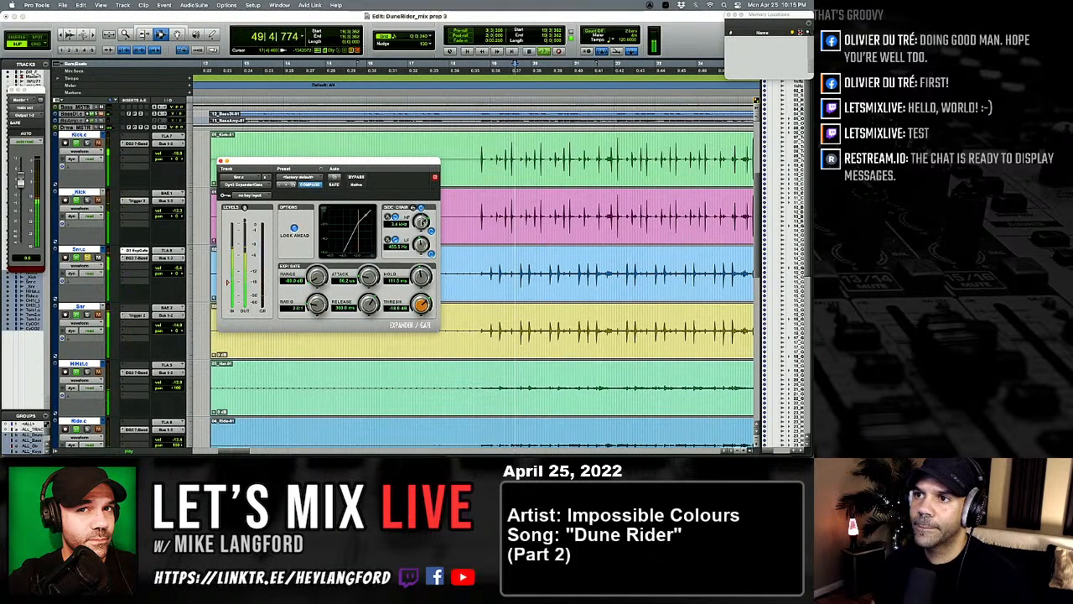
pyautogui.moveTo(422, 243); pyautogui.dragTo(423, 249)
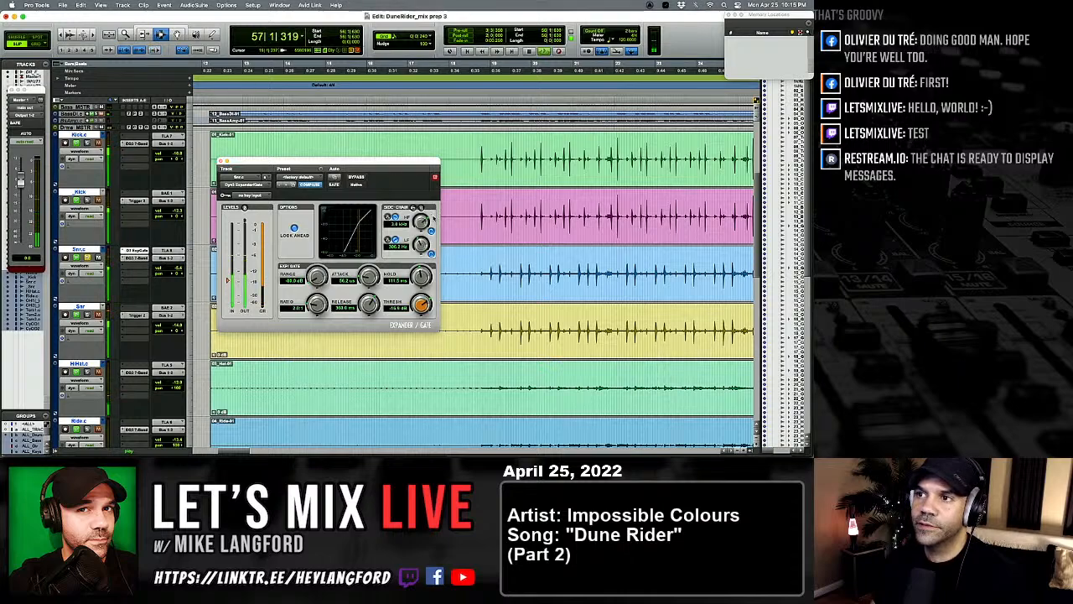
pyautogui.press('space')
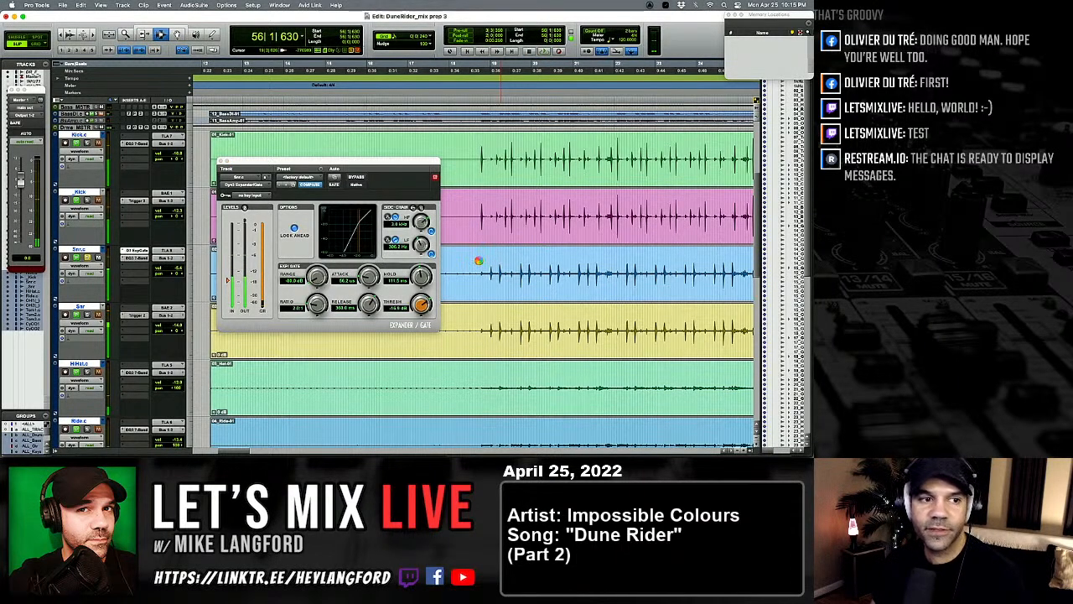
# Step: Replay from bar 18 and set the gate's side-chain HF filter to about 1.6 kHz and its threshold to about -18.1 dB
pyautogui.click(475, 262)
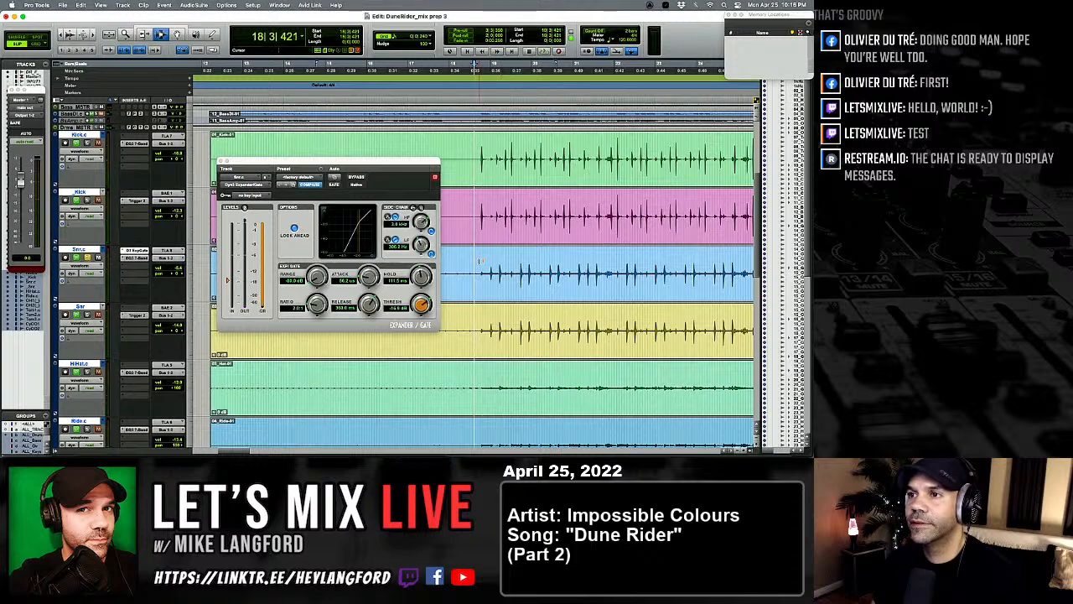
pyautogui.press('space')
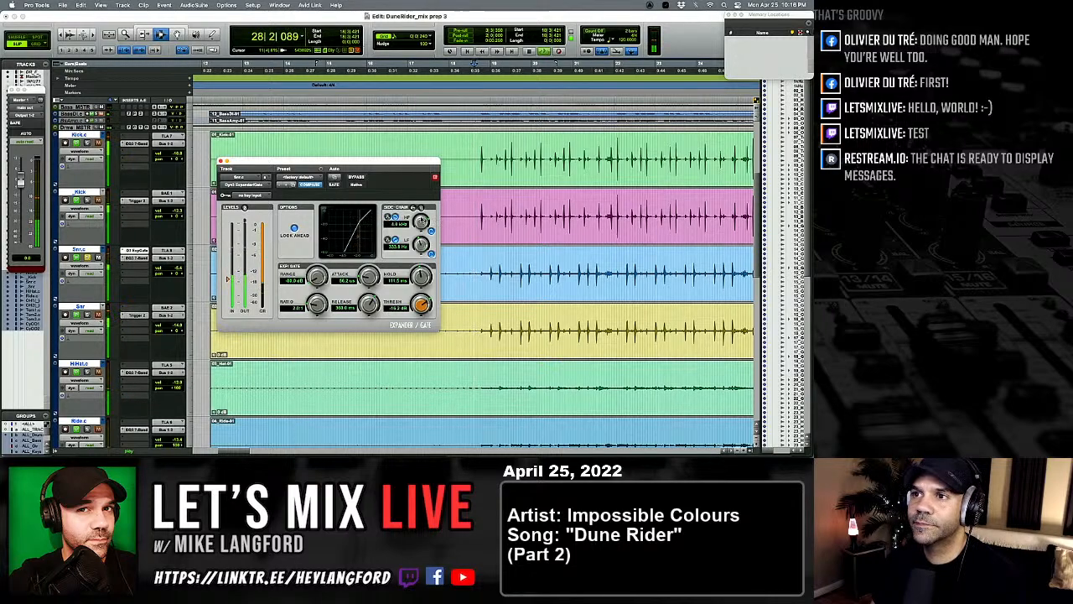
pyautogui.moveTo(422, 219)
pyautogui.mouseDown()
pyautogui.moveTo(418, 259)
pyautogui.moveTo(420, 235)
pyautogui.mouseUp()
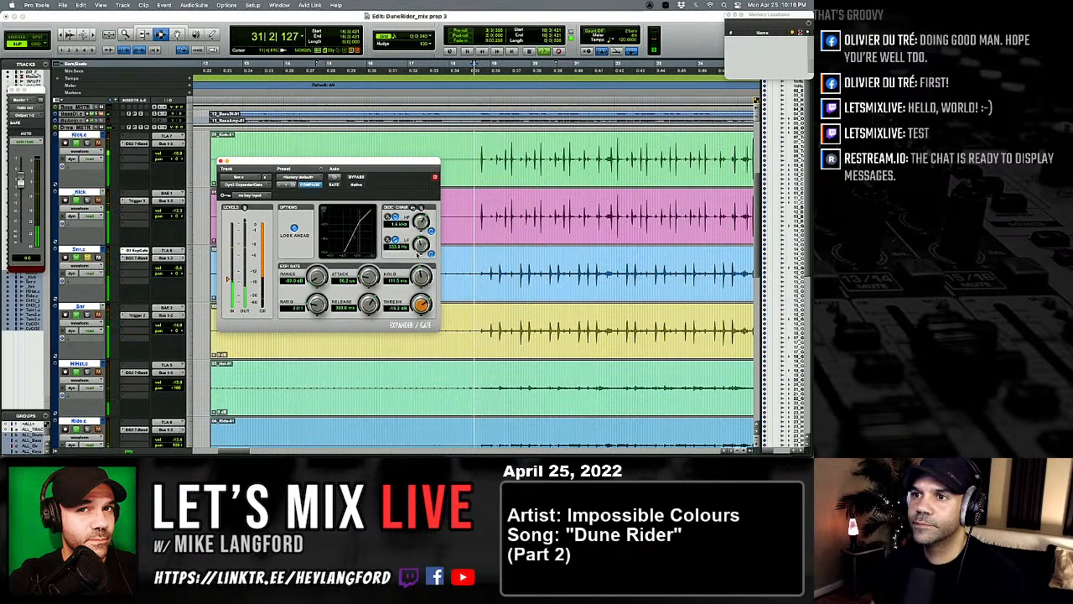
pyautogui.moveTo(422, 304); pyautogui.dragTo(423, 302)
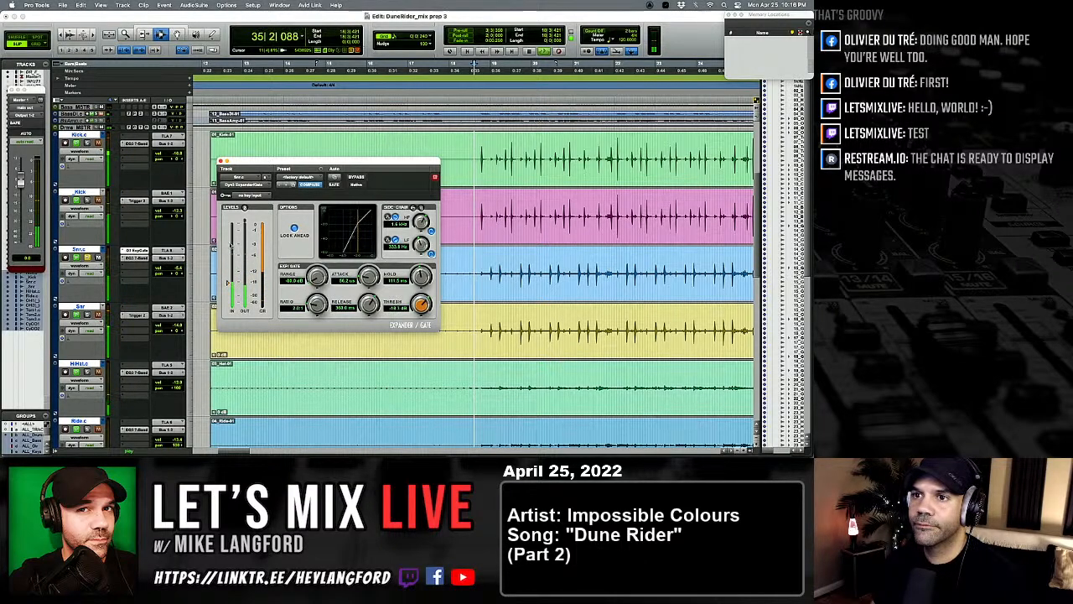
# Step: Compare the snare with the gate bypassed and active, close the gate, and lower the track's volume to -6.1 dB
pyautogui.click(357, 177)
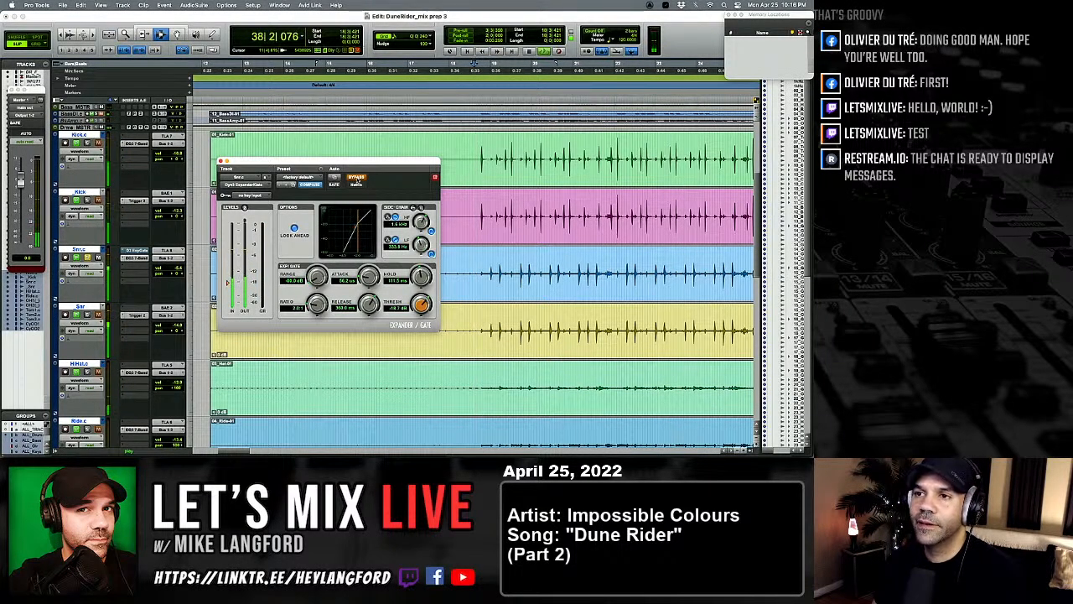
pyautogui.click(357, 178)
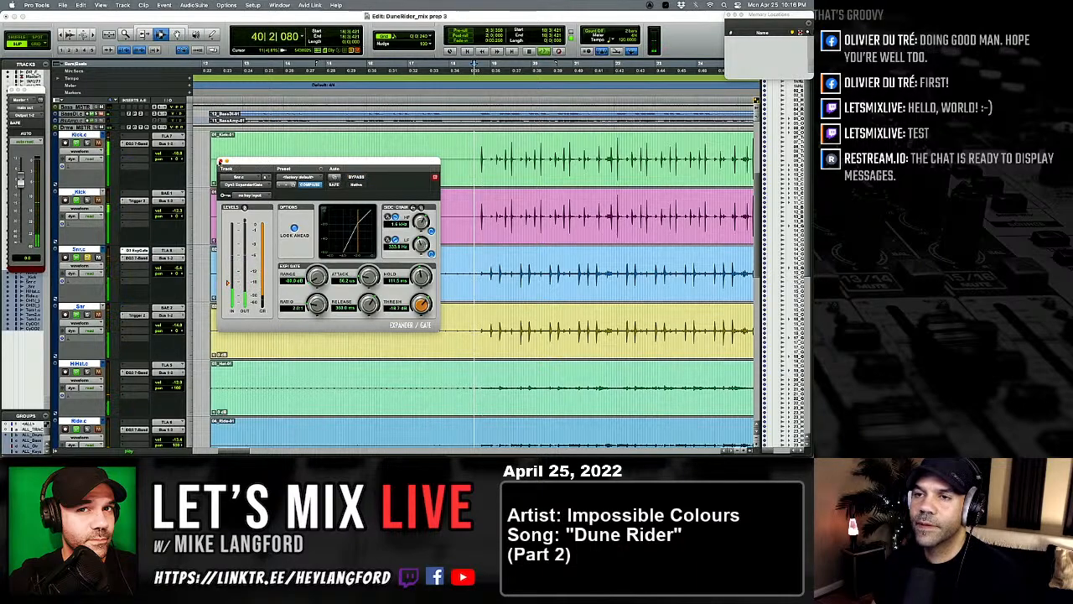
pyautogui.click(220, 161)
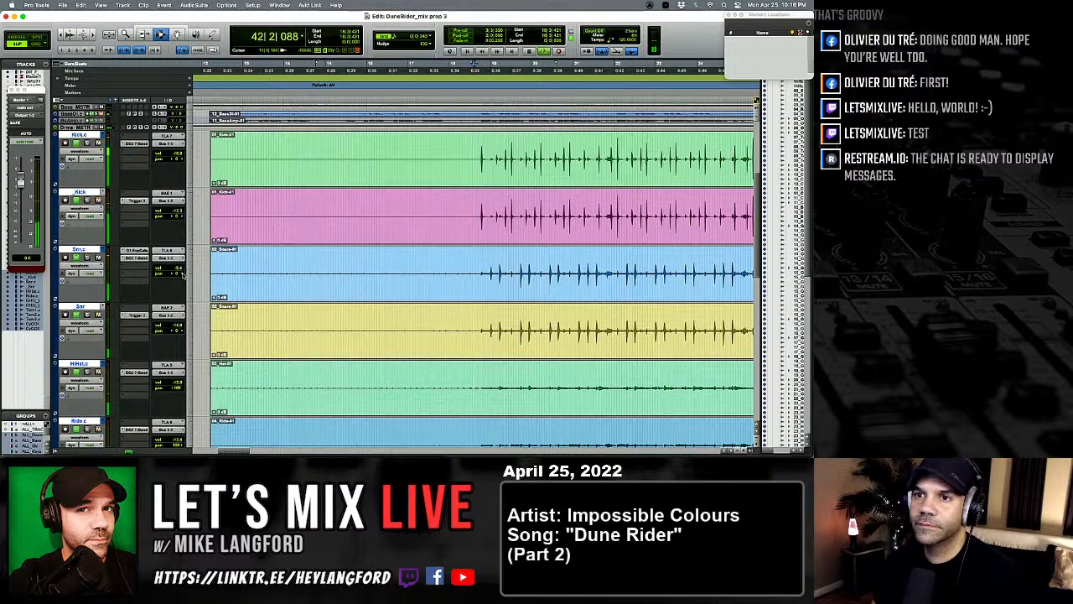
pyautogui.moveTo(177, 273); pyautogui.dragTo(178, 271)
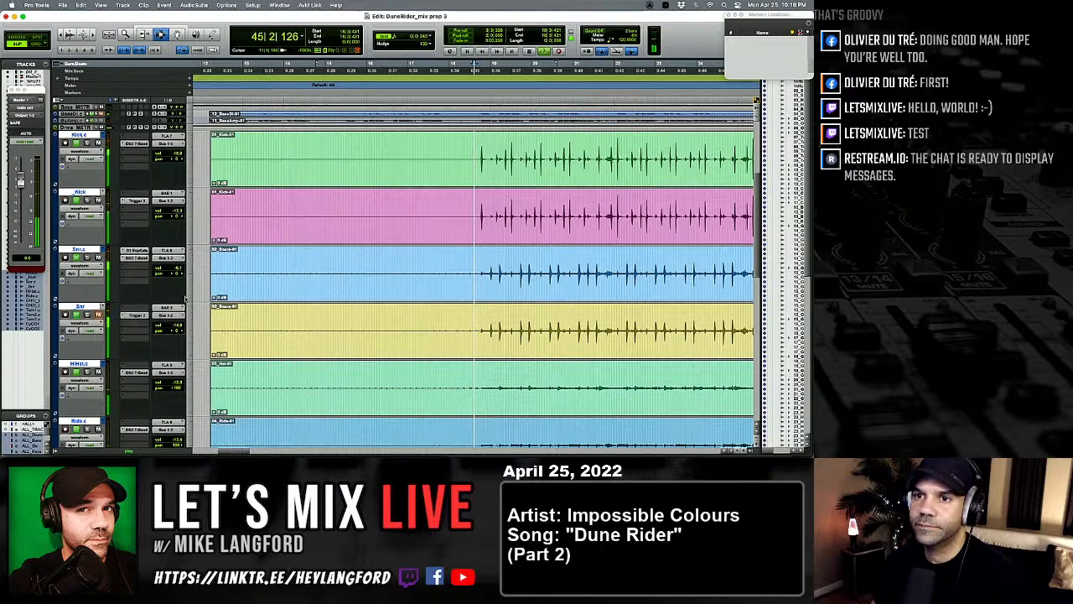
# Step: Raise the snare to -5.4 dB and retune its gate: release about 462 ms, hold about 178.5 ms, threshold -17.5 dB, ratio 6:1
pyautogui.moveTo(178, 271); pyautogui.dragTo(176, 266)
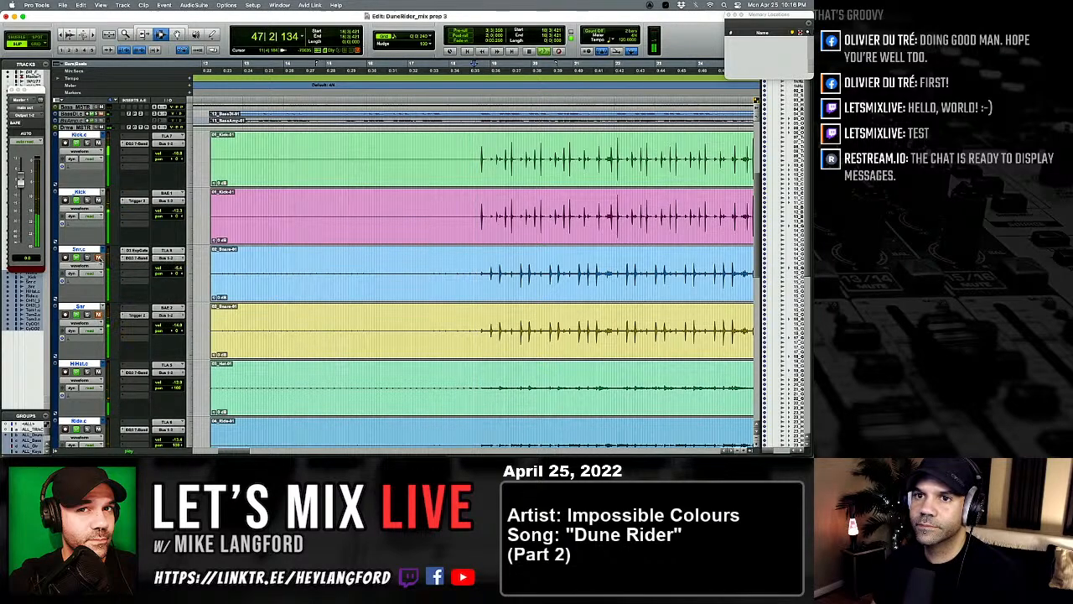
pyautogui.click(135, 250)
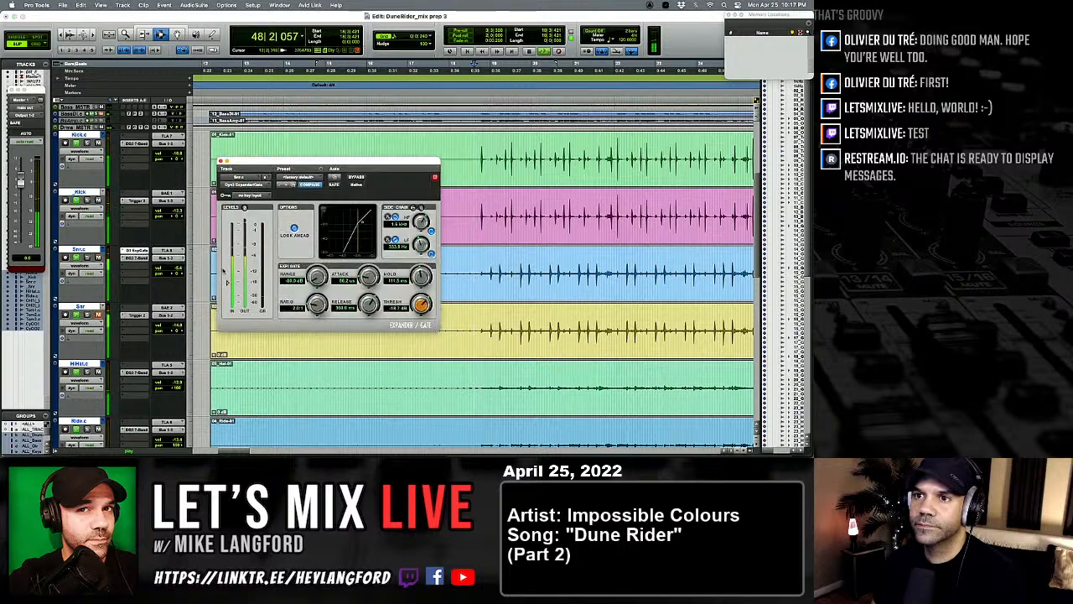
pyautogui.moveTo(373, 286); pyautogui.dragTo(369, 299)
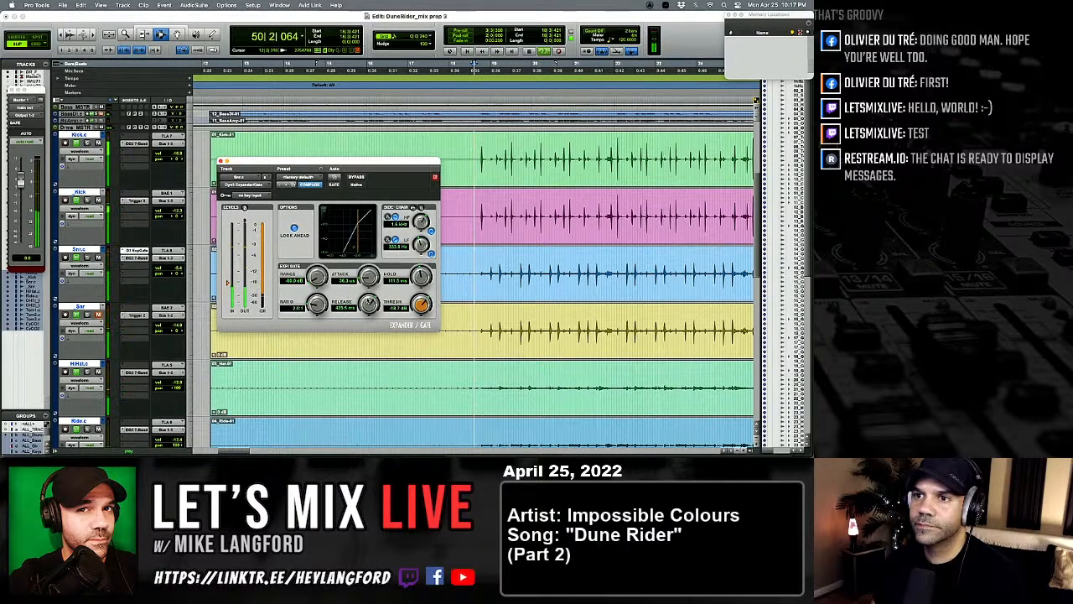
pyautogui.moveTo(422, 278); pyautogui.dragTo(423, 275)
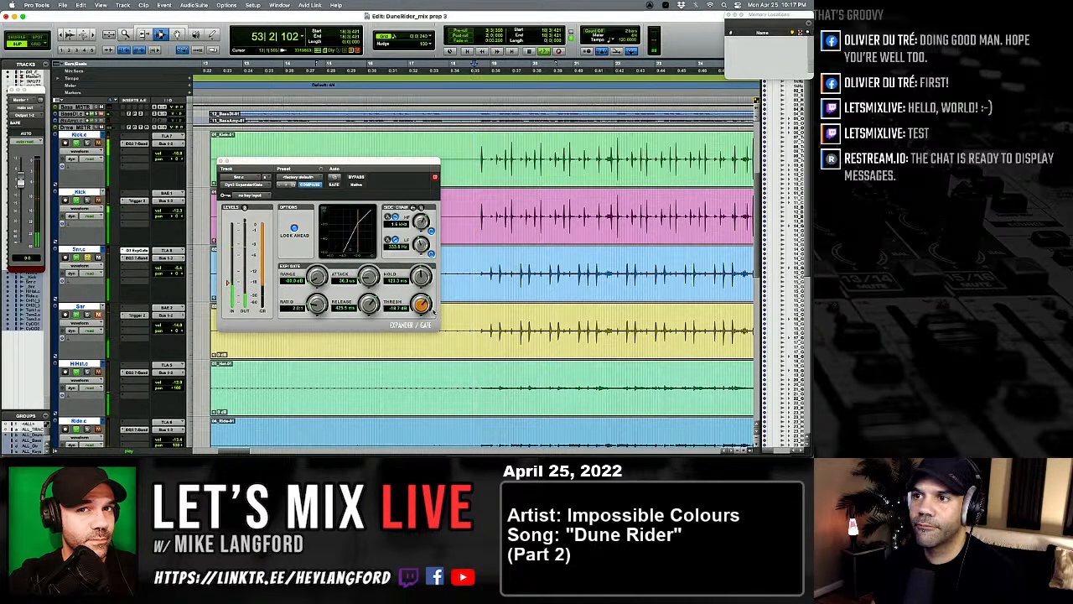
pyautogui.moveTo(421, 306); pyautogui.dragTo(421, 303)
pyautogui.moveTo(319, 306)
pyautogui.mouseDown()
pyautogui.moveTo(319, 320)
pyautogui.moveTo(317, 277)
pyautogui.moveTo(317, 318)
pyautogui.mouseUp()
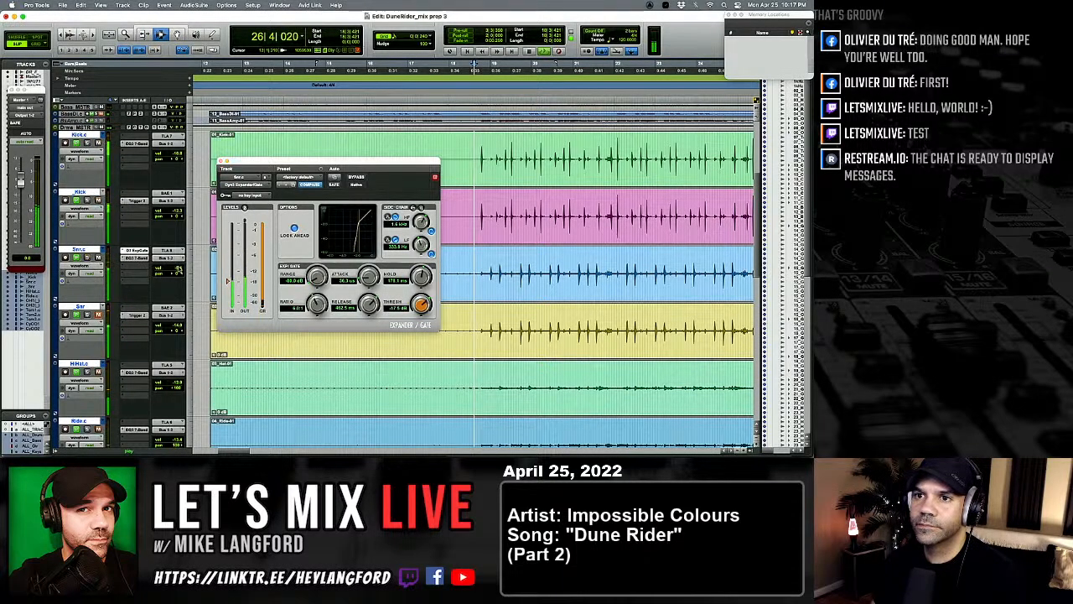
pyautogui.click(220, 160)
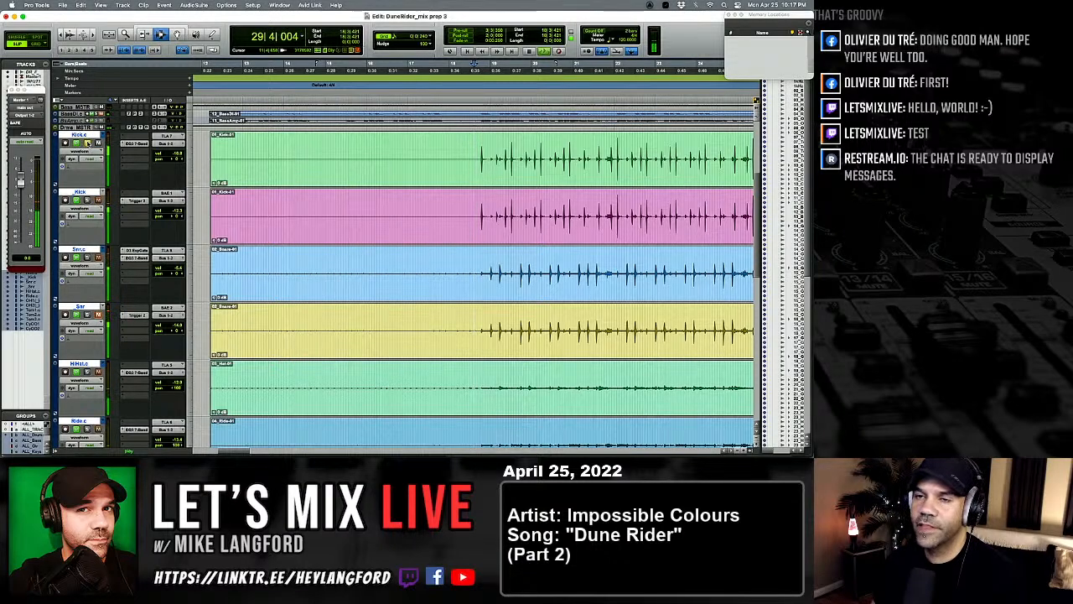
# Step: Raise the Kick.c track slightly to about -17.4 dB and push the Snr.c fader up to about -2 dB in the mixer
pyautogui.moveTo(175, 155); pyautogui.dragTo(175, 153)
pyautogui.press('super+equal')
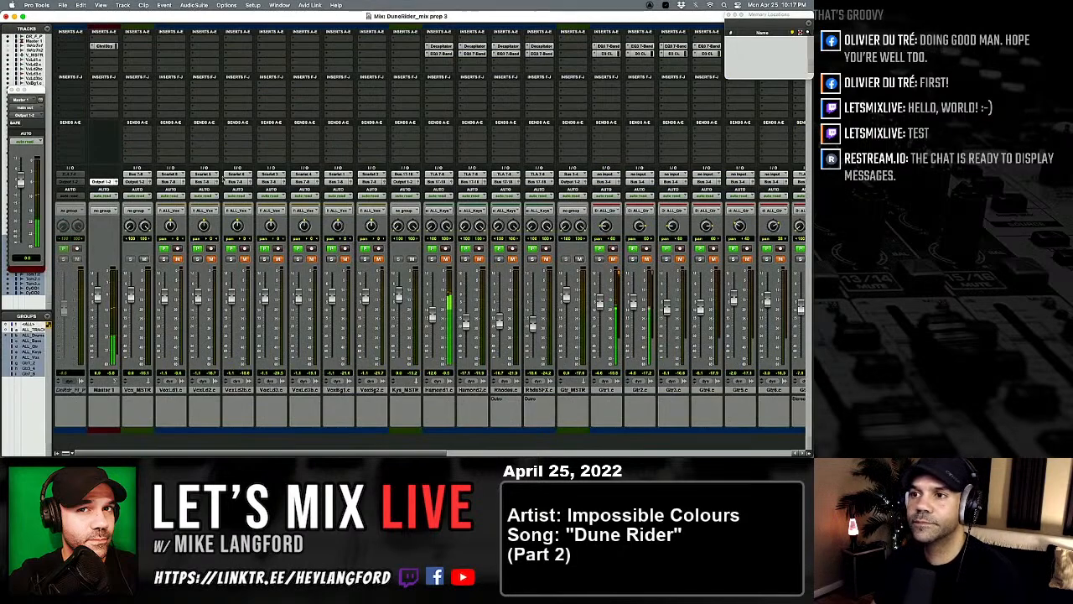
pyautogui.hscroll(10, 298, 192)
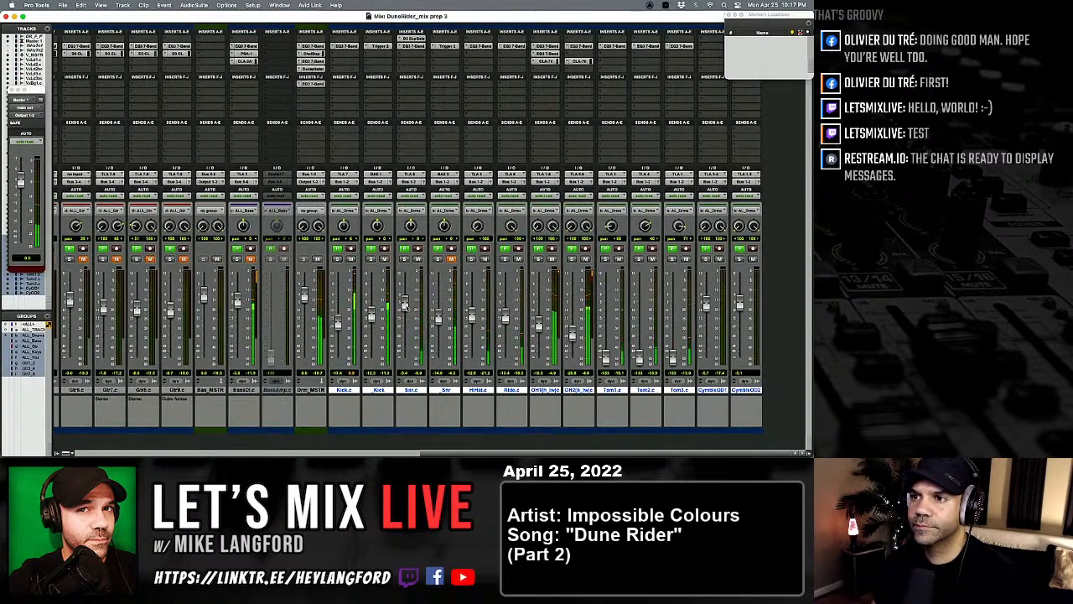
pyautogui.moveTo(405, 306); pyautogui.dragTo(405, 295)
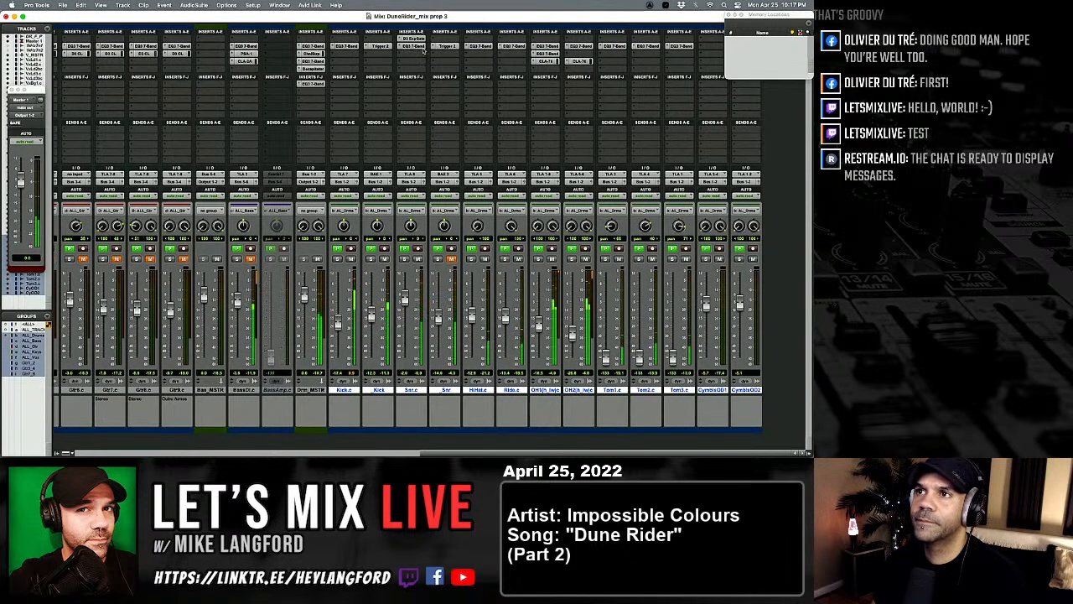
# Step: Compare the snare EQ bypassed and active, and lower its high-frequency band to about 2 kHz
pyautogui.click(414, 45)
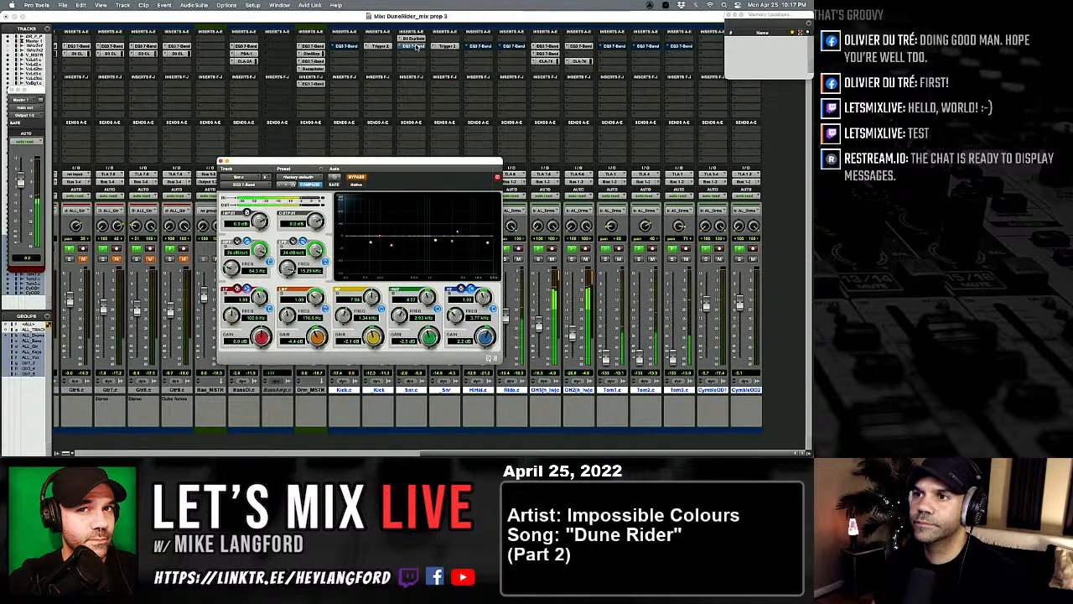
pyautogui.keyDown('super'); pyautogui.click(414, 45); pyautogui.keyUp('super')
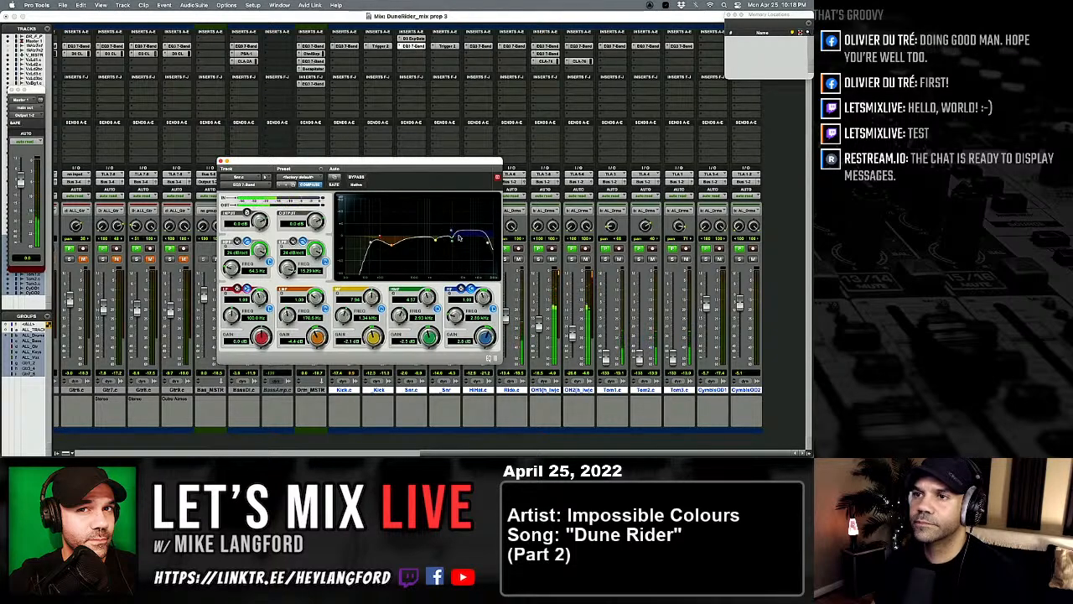
pyautogui.click(221, 161)
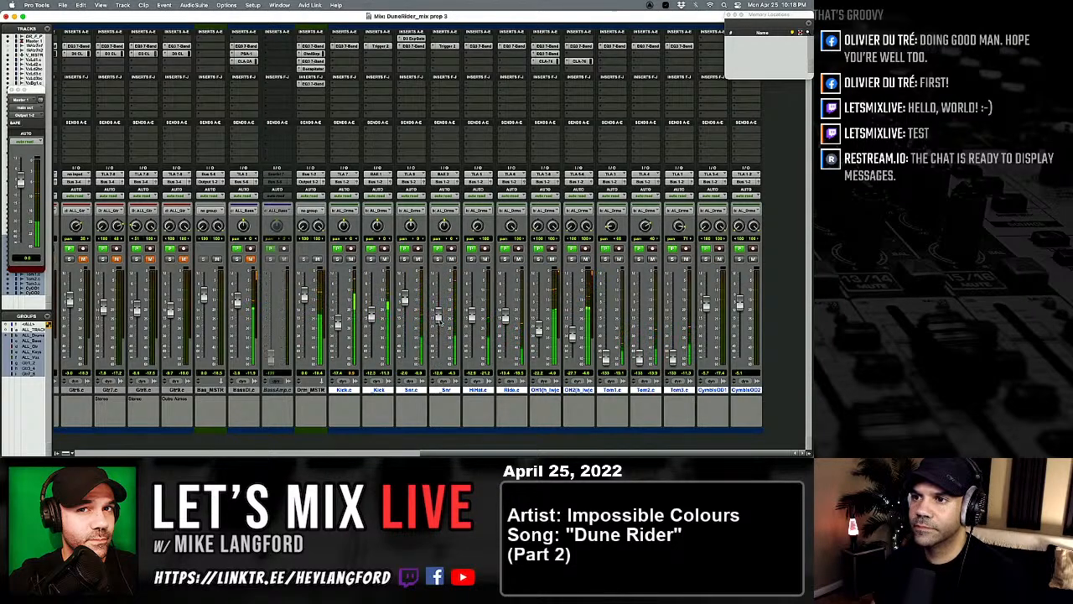
# Step: Solo the Snr.c track and lengthen its gate's release to about 580 ms
pyautogui.click(405, 259)
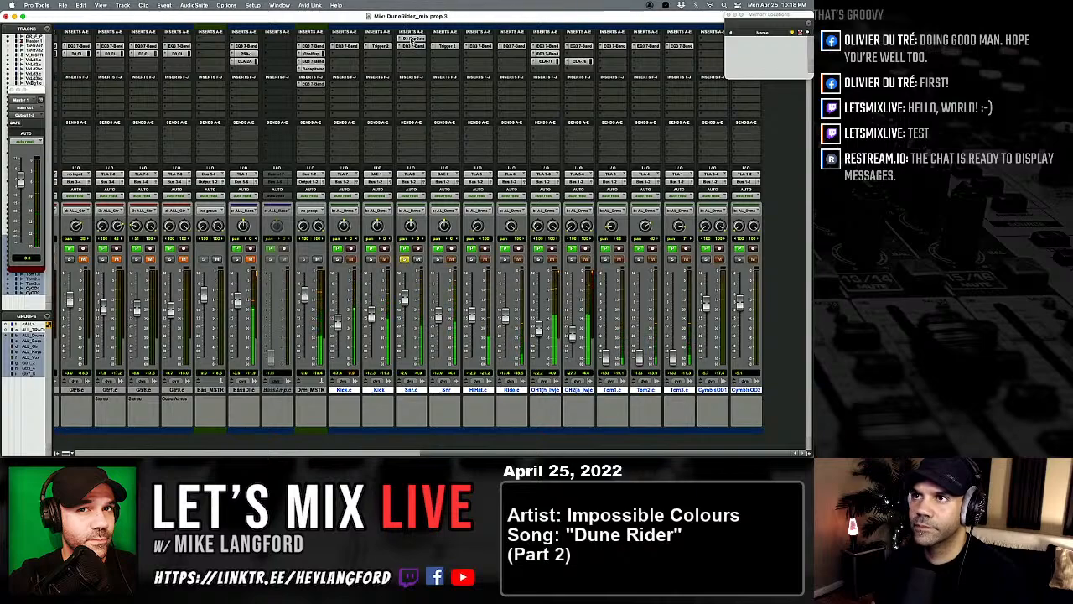
pyautogui.click(412, 40)
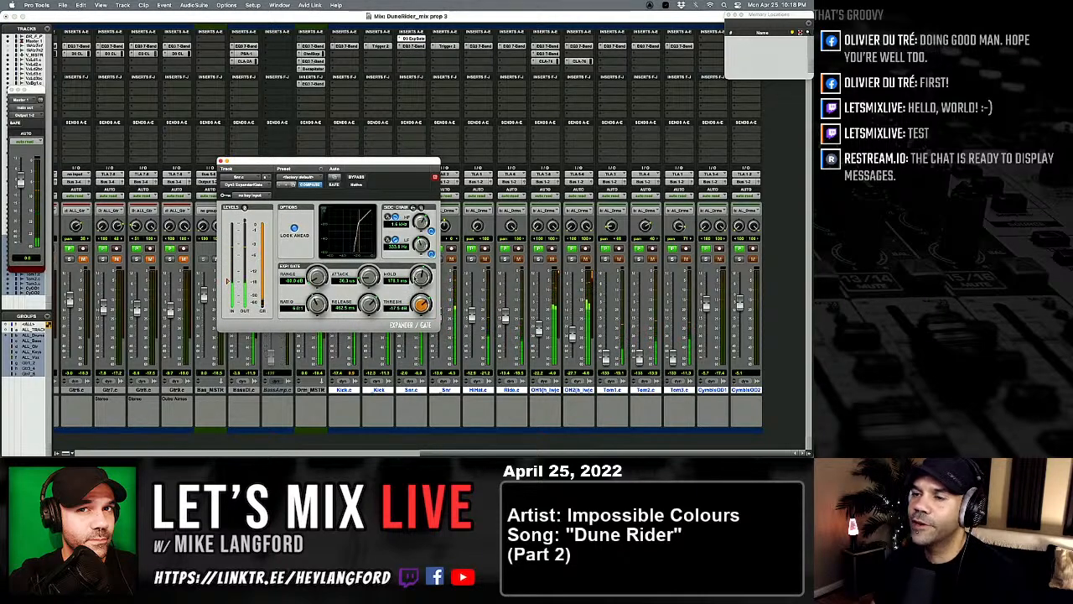
pyautogui.moveTo(369, 304); pyautogui.dragTo(364, 293)
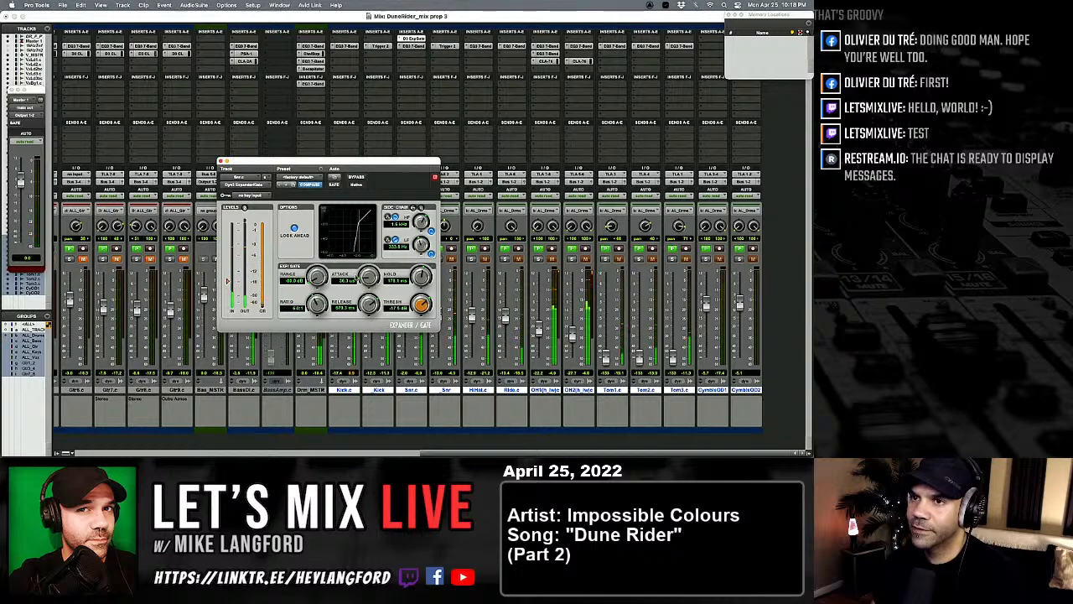
pyautogui.click(220, 160)
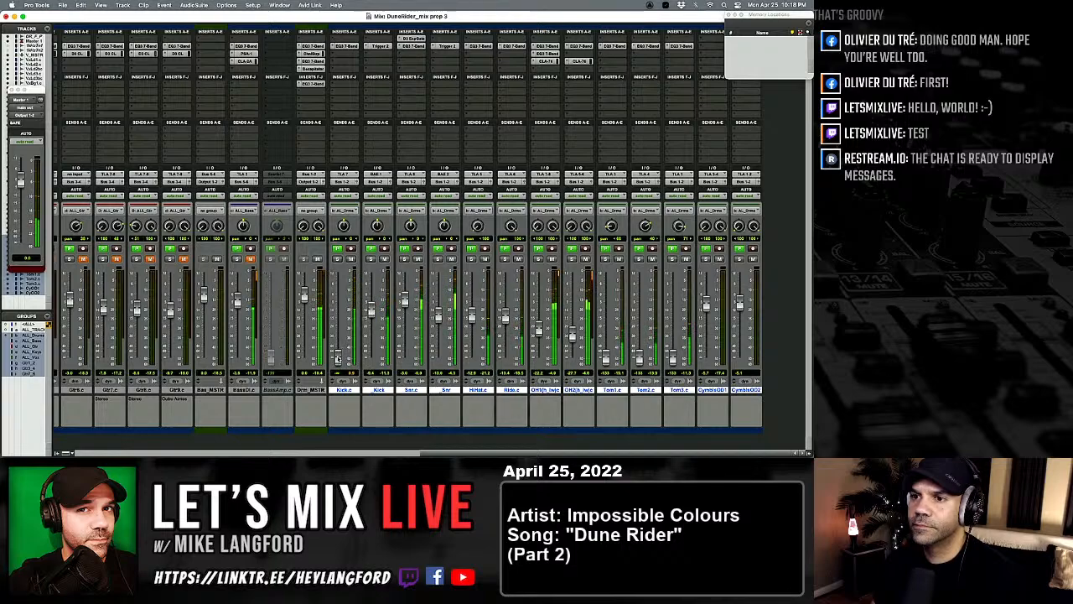
# Step: Rebalance the kick, hi-hat, ride and overhead faders, with Kick.c at about -18.6 dB, OH1 about -18.8 dB and OH2 about -28.9 dB
pyautogui.moveTo(338, 357); pyautogui.dragTo(338, 326)
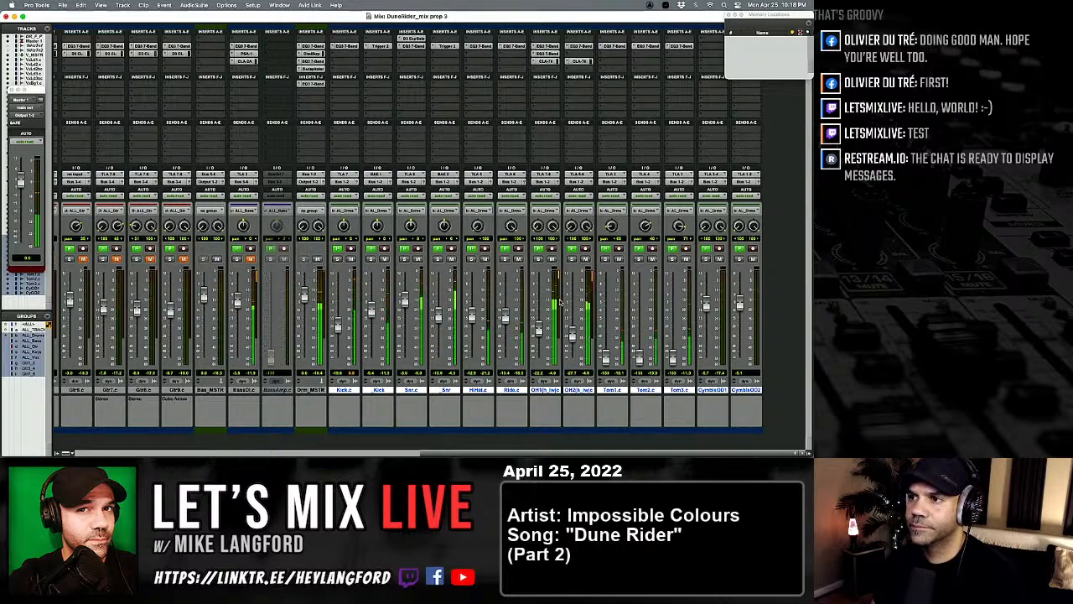
pyautogui.moveTo(572, 331); pyautogui.dragTo(572, 327)
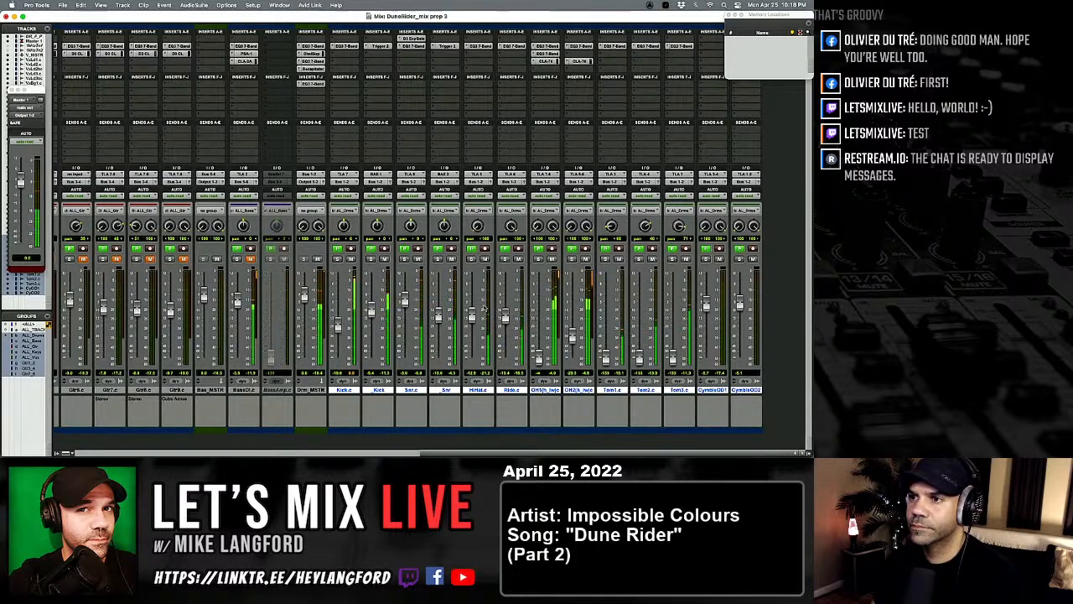
pyautogui.moveTo(473, 332); pyautogui.dragTo(473, 324)
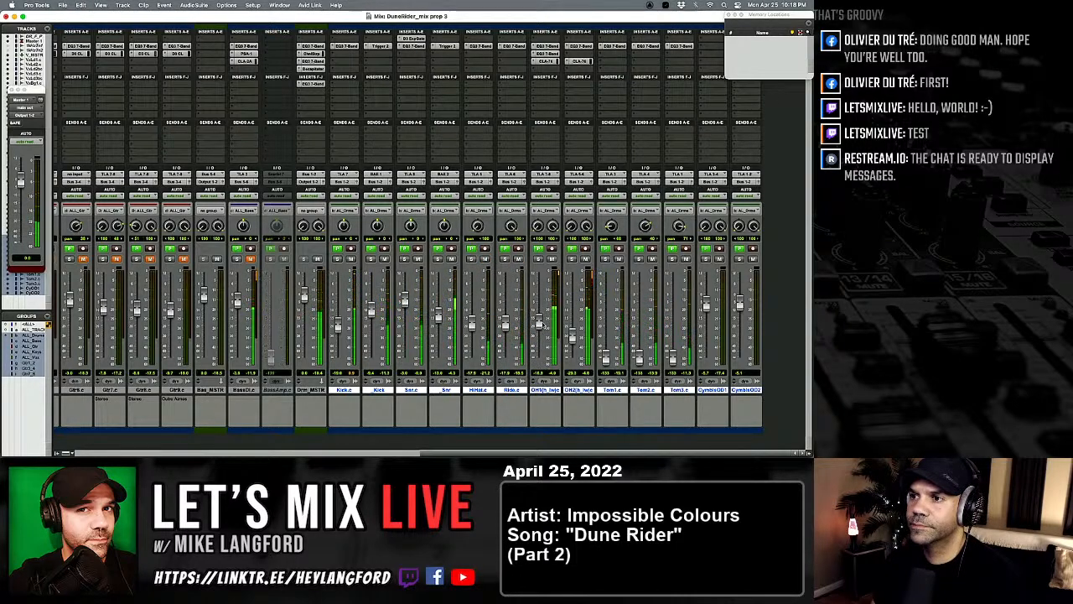
pyautogui.moveTo(544, 325); pyautogui.dragTo(543, 327)
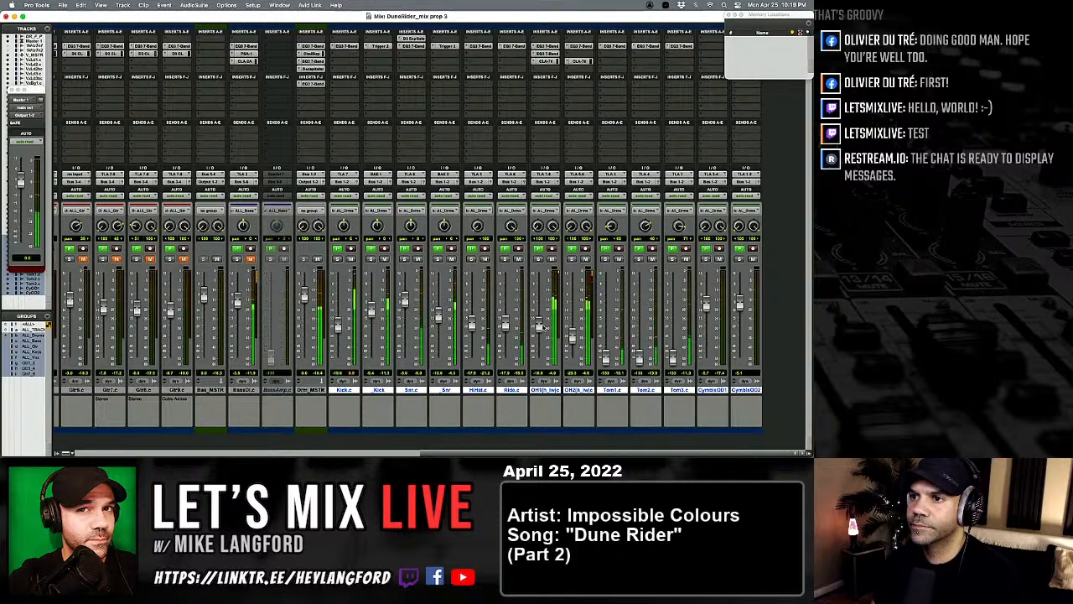
# Step: Check the Snr.c track in solo, return to the full drum mix and fine-tune its fader
pyautogui.click(404, 259)
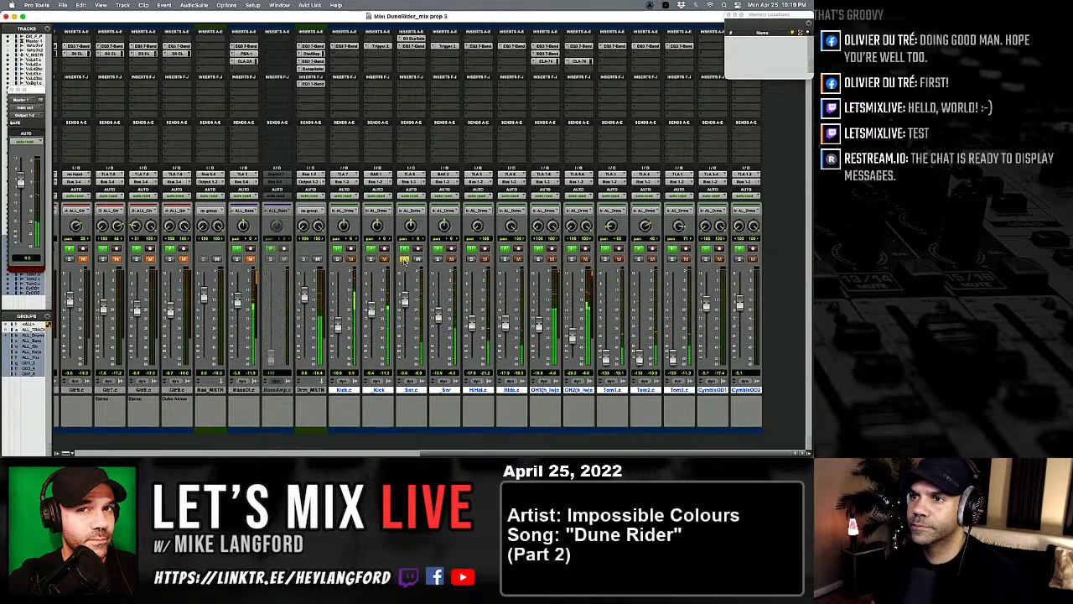
pyautogui.click(404, 259)
pyautogui.moveTo(405, 303); pyautogui.dragTo(404, 306)
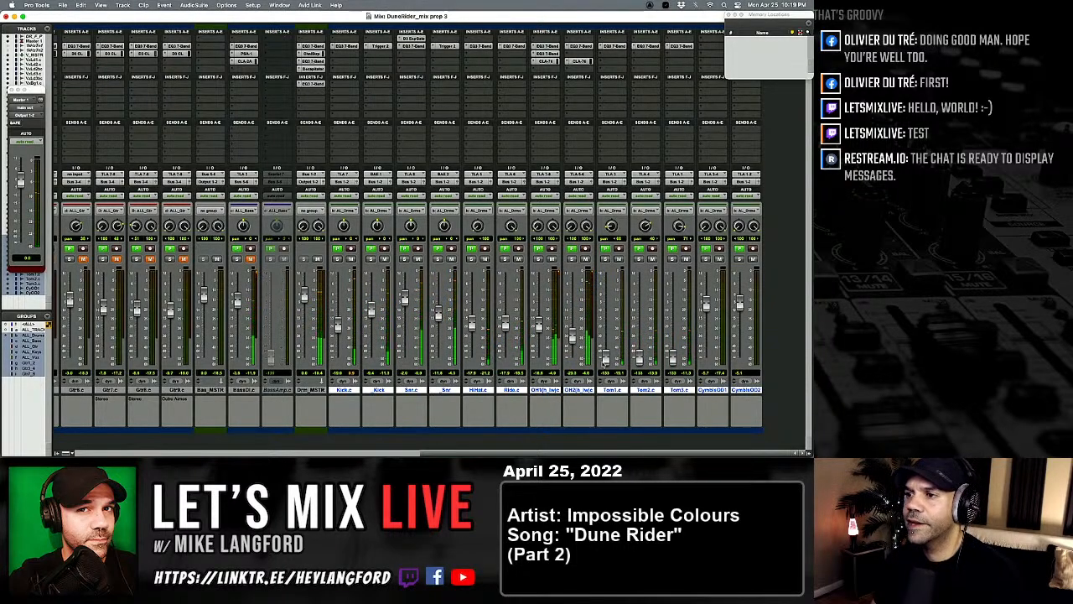
# Step: Select the Tom1, Tom2 and Tom3 tracks, show them in the Edit window and enlarge the waveform heights
pyautogui.moveTo(612, 390); pyautogui.dragTo(685, 390)
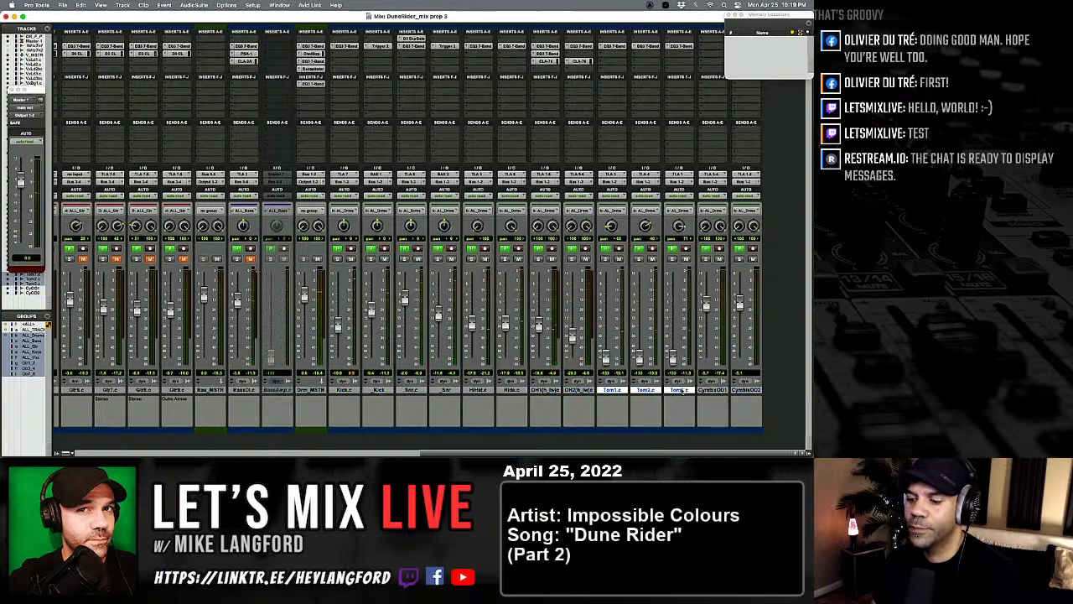
pyautogui.press('super+equal')
pyautogui.scroll(-10, 537, 327)
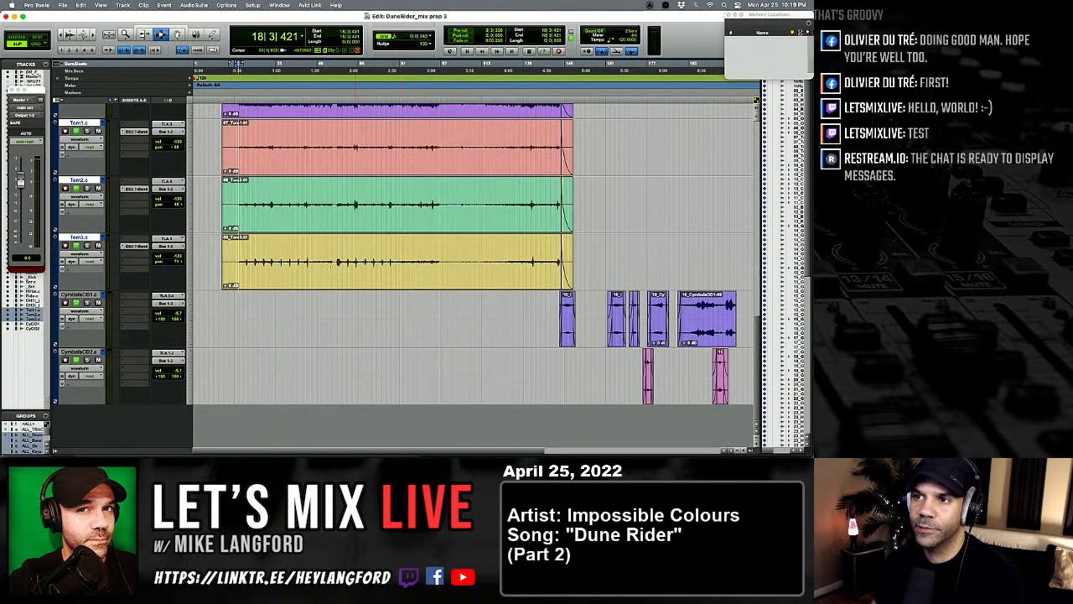
pyautogui.scroll(3, 83, 222)
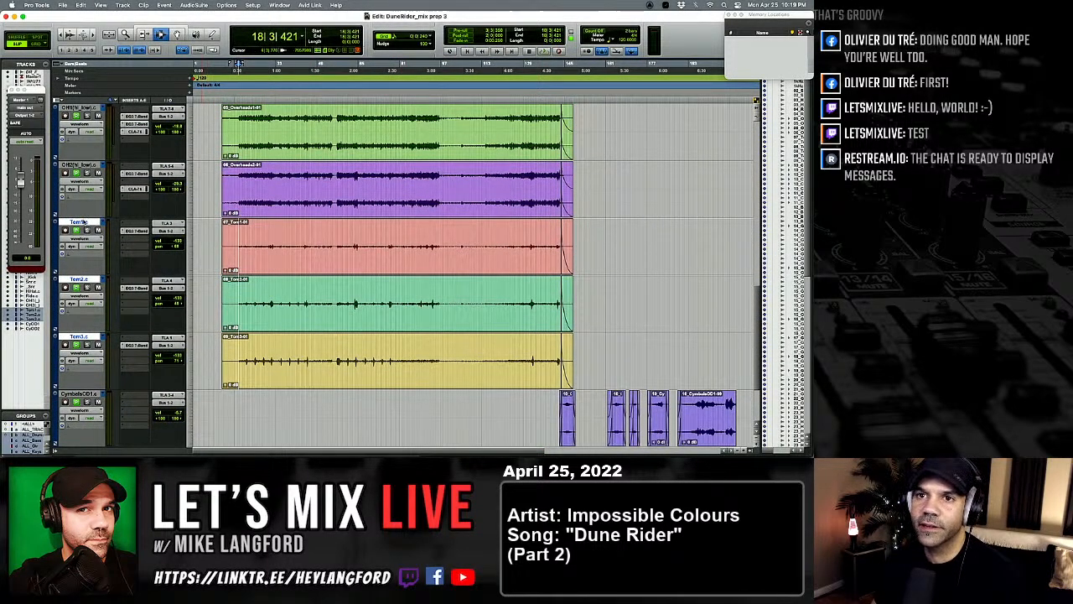
pyautogui.press('alt+super+bracketright')
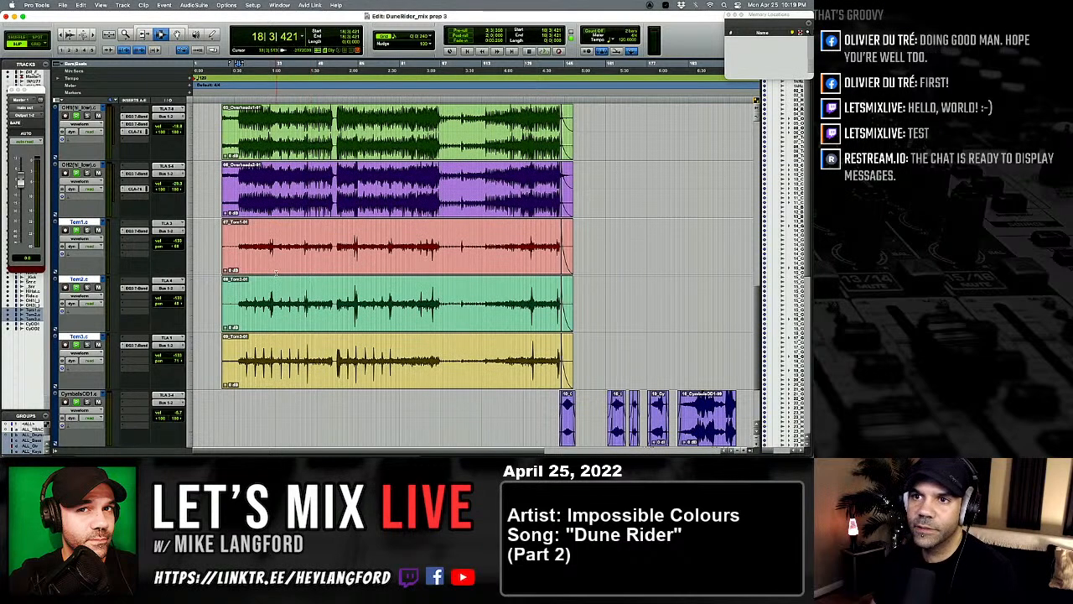
# Step: Solo the Tom1 track and raise its volume to about -11.2 dB
pyautogui.keyDown('alt'); pyautogui.click(176, 242); pyautogui.keyUp('alt')
pyautogui.click(87, 230)
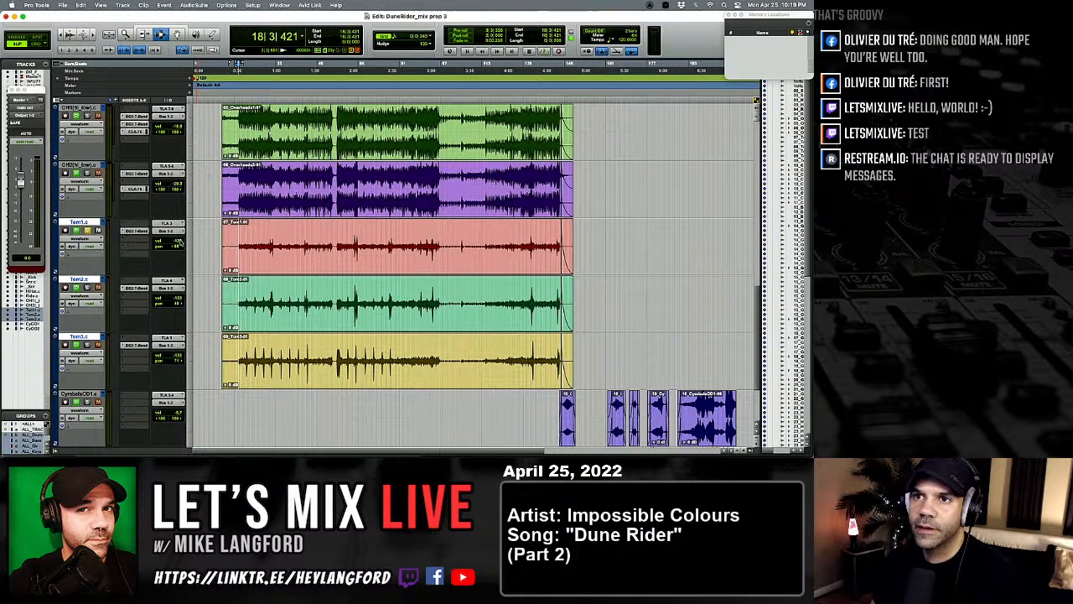
pyautogui.moveTo(178, 241); pyautogui.dragTo(180, 224)
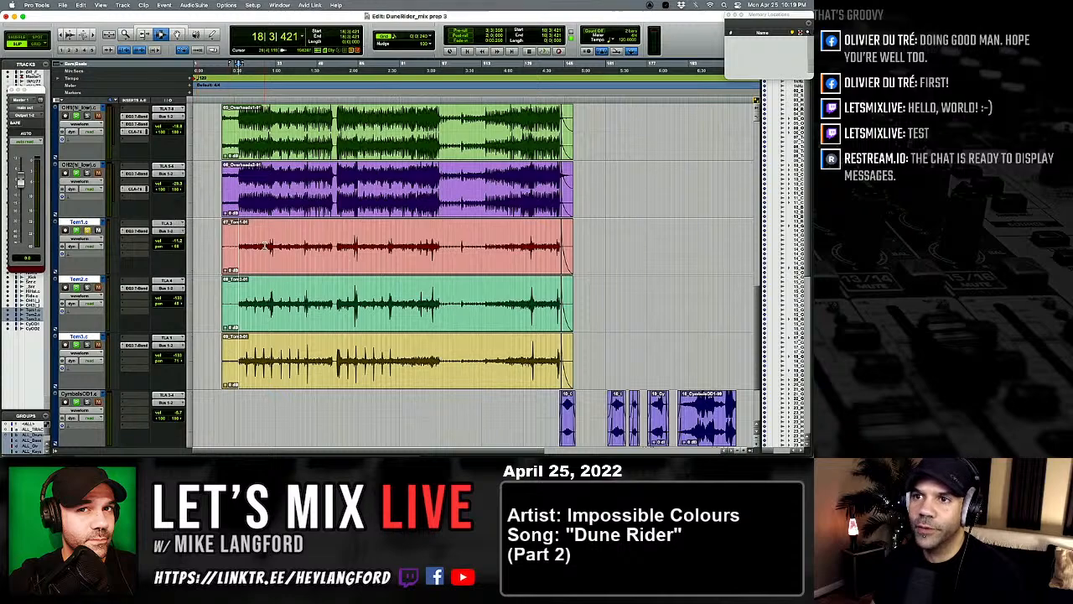
# Step: Audition the soloed Tom1 track through the tom fill around bars 30 to 32, examining its hits against the other toms and the overheads
pyautogui.click(276, 265)
pyautogui.press('space')
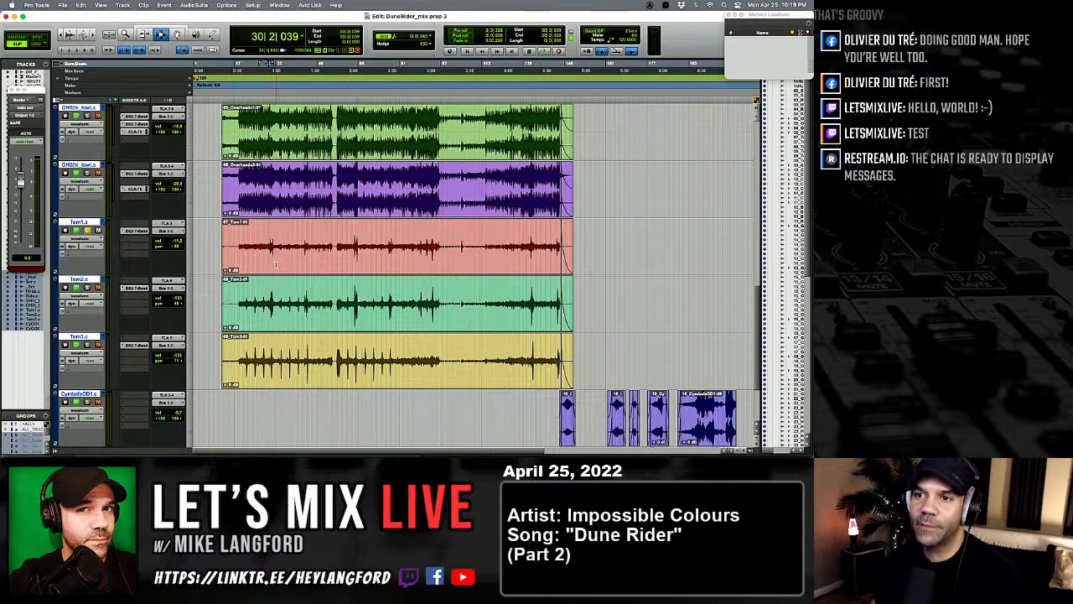
pyautogui.press('super+bracketright')
pyautogui.press('super+bracketright')
pyautogui.press('super+bracketright')
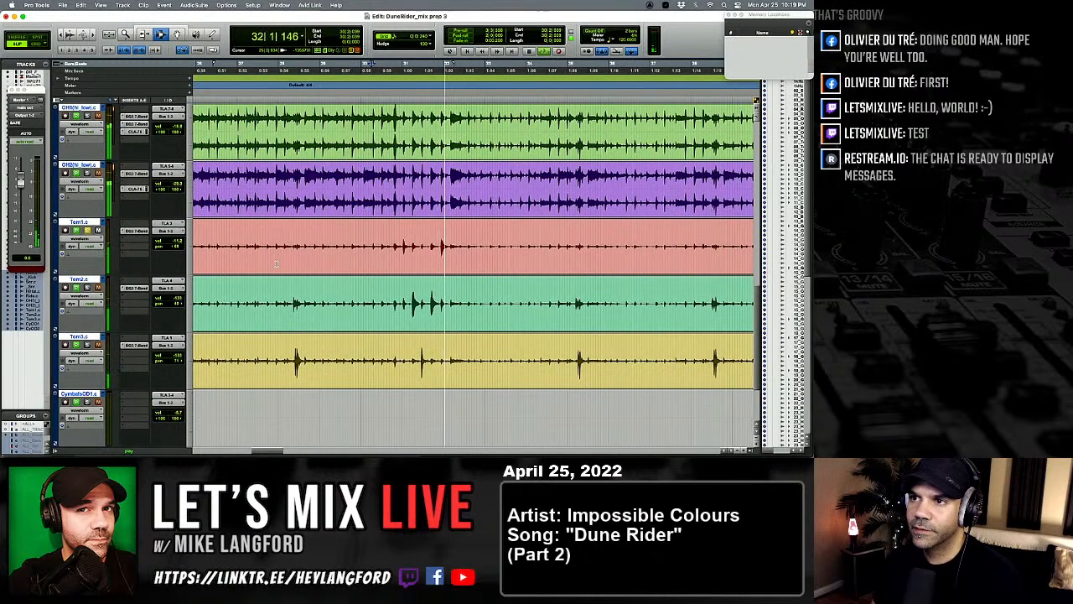
pyautogui.press('space')
pyautogui.click(376, 243)
pyautogui.press('space')
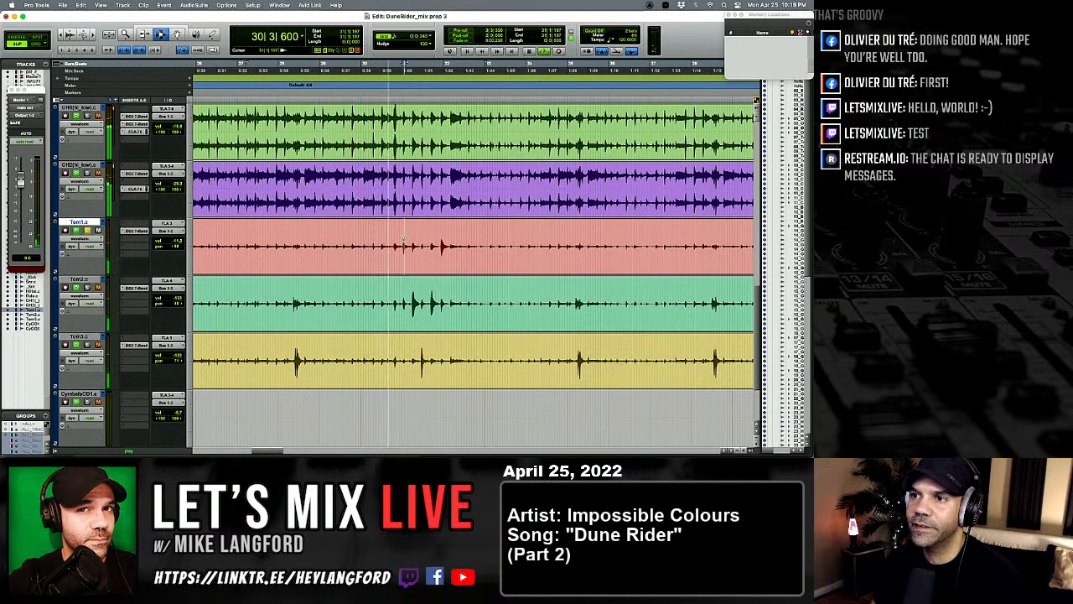
pyautogui.press('super+bracketright')
pyautogui.press('super+bracketright')
pyautogui.press('space')
pyautogui.click(355, 240)
pyautogui.press('space')
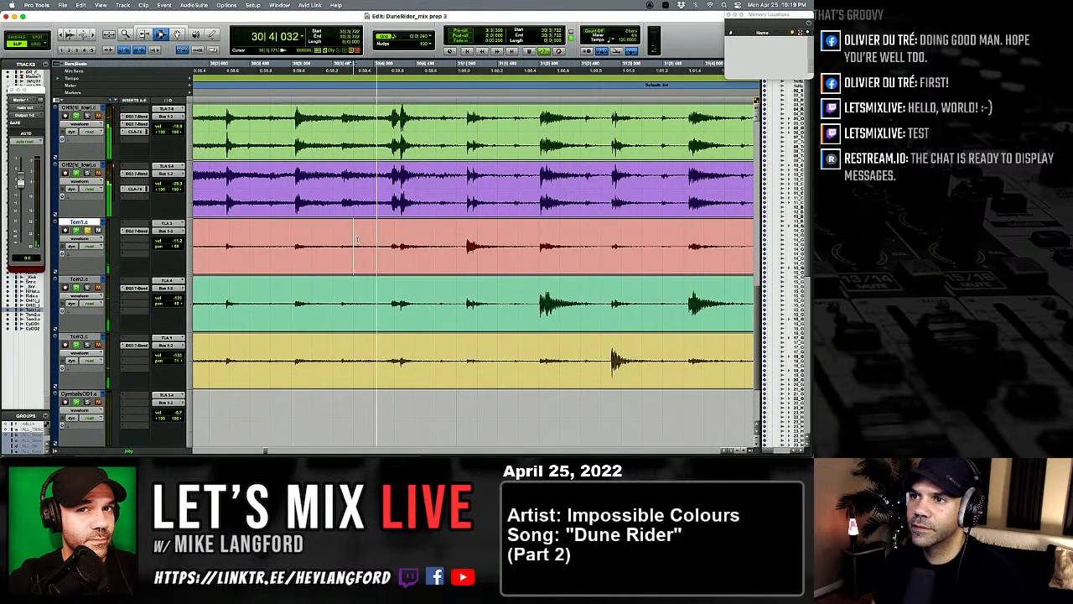
pyautogui.press('super+bracketleft')
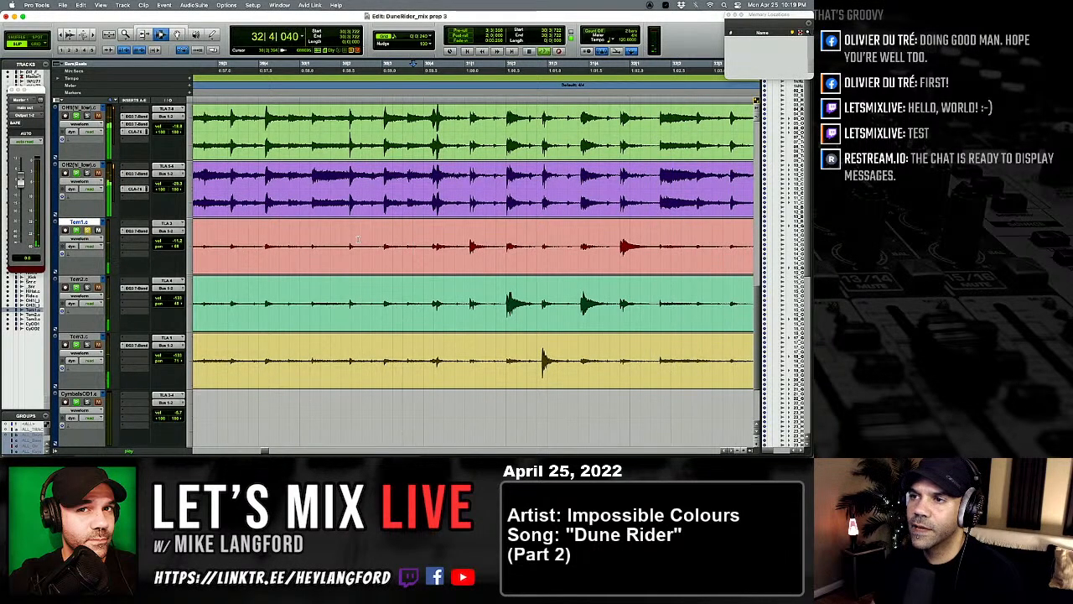
pyautogui.press('space')
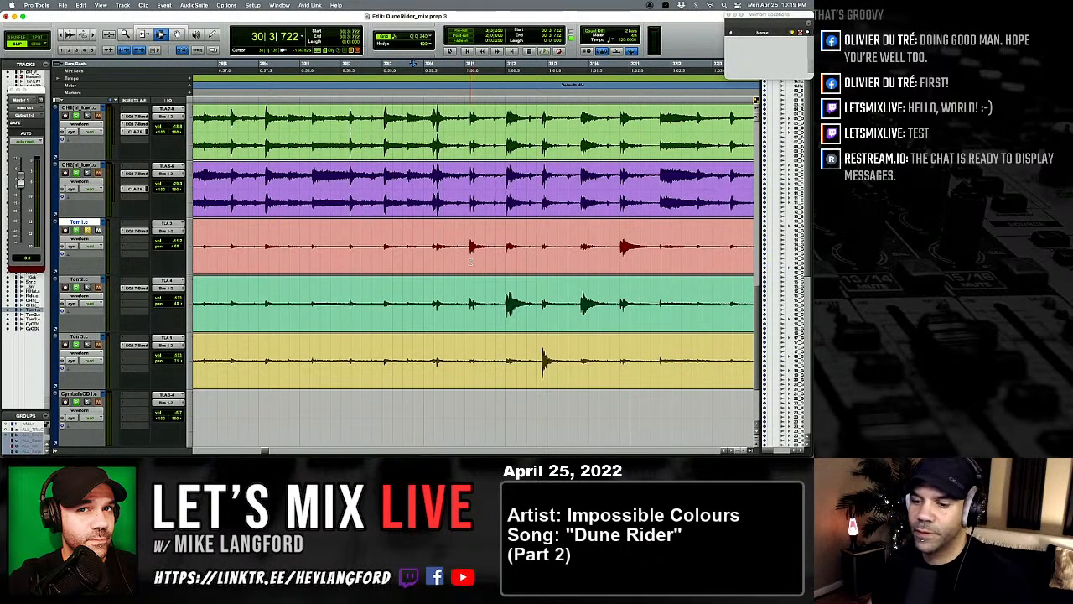
pyautogui.press('r')
pyautogui.press('r')
pyautogui.press('r')
pyautogui.press('r')
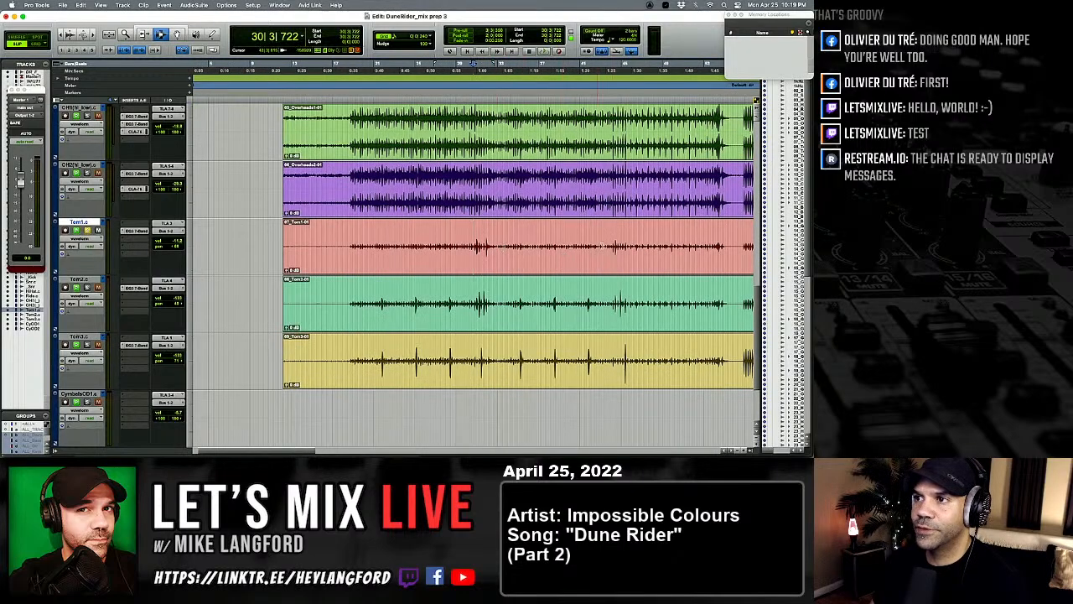
# Step: Audition the soloed Tom1 hits in the fills around bars 44 and 64 for a clean, isolated stroke
pyautogui.click(613, 249)
pyautogui.press('t')
pyautogui.press('t')
pyautogui.press('t')
pyautogui.press('t')
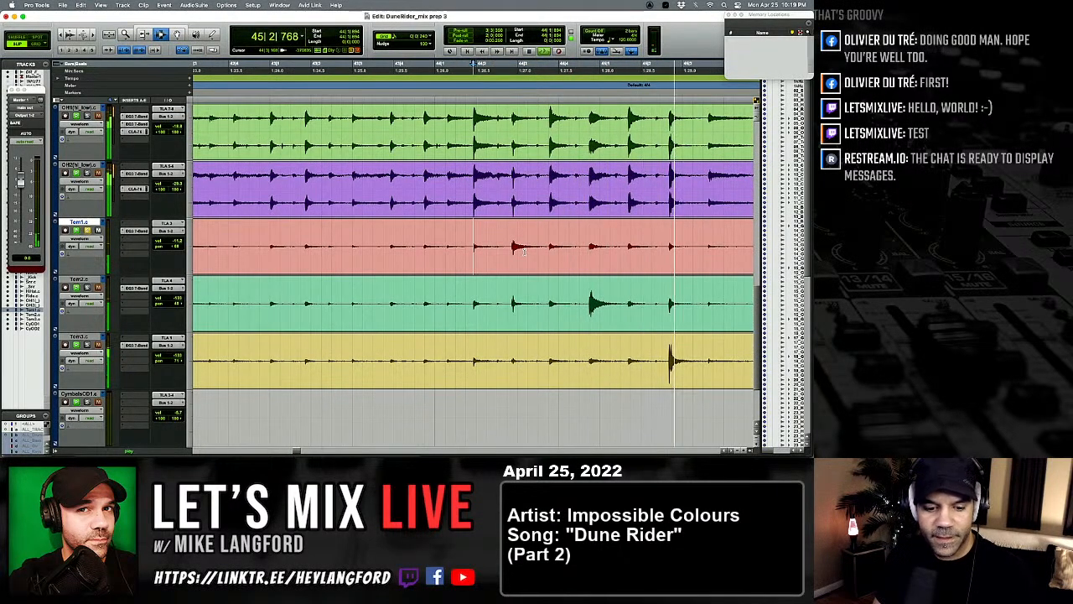
pyautogui.press('space')
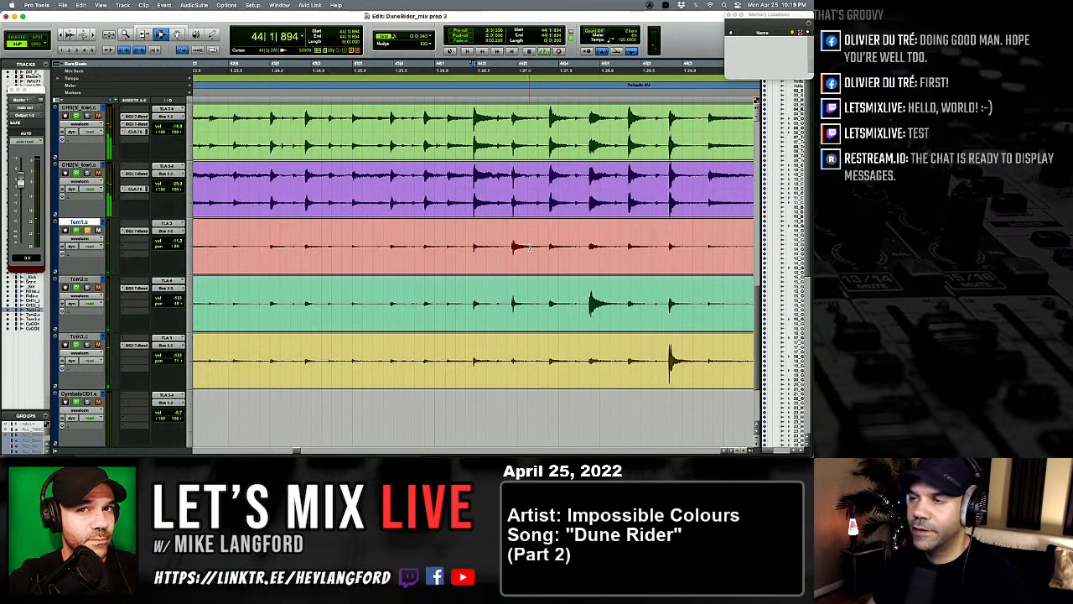
pyautogui.press('r')
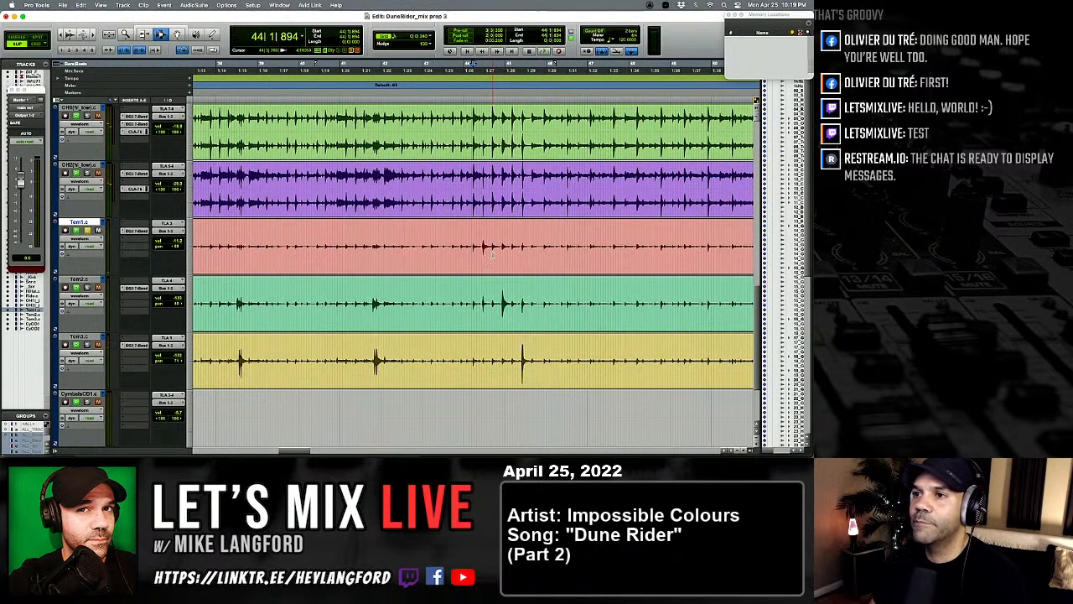
pyautogui.press('r')
pyautogui.press('r')
pyautogui.press('r')
pyautogui.click(524, 245)
pyautogui.press('t')
pyautogui.press('t')
pyautogui.press('t')
pyautogui.press('t')
pyautogui.press('t')
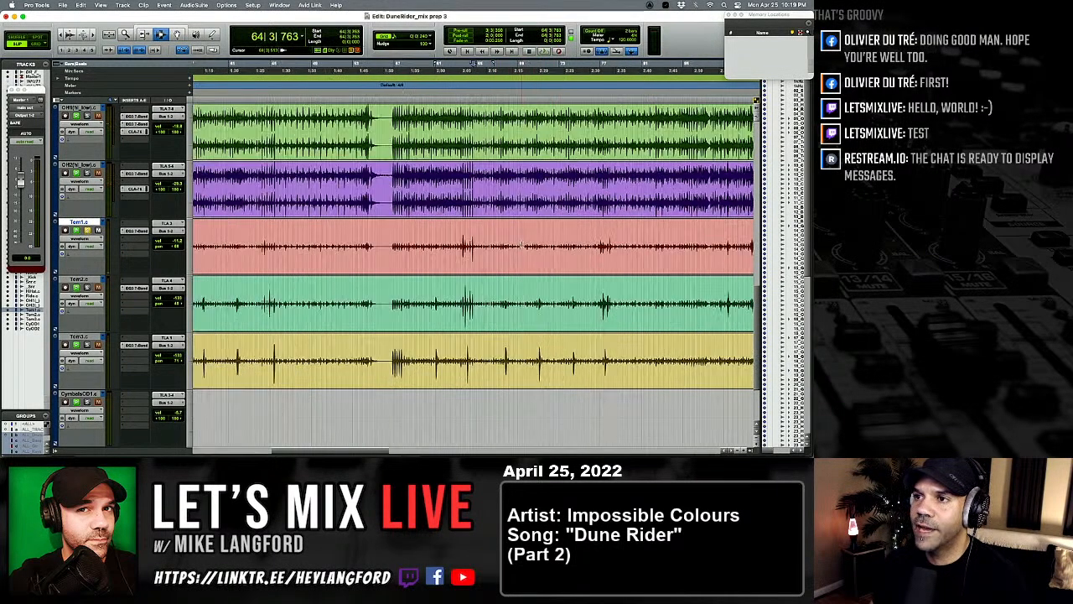
pyautogui.click(436, 242)
pyautogui.press('space')
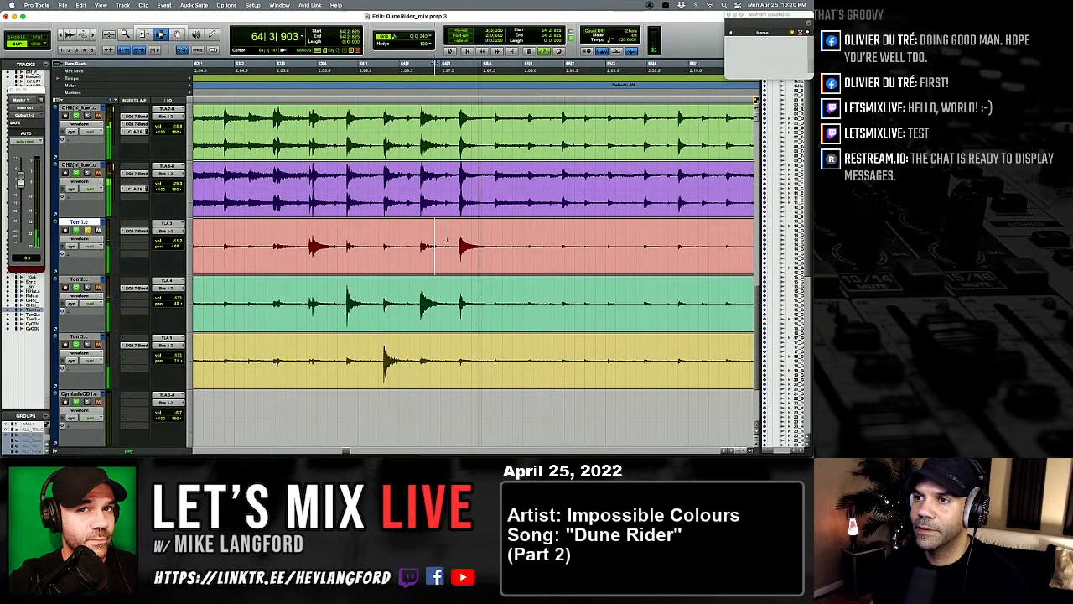
# Step: Audition the Tom1 hits in the fills around bars 77 and 89, comparing them with the other toms
pyautogui.click(307, 243)
pyautogui.press('r')
pyautogui.press('r')
pyautogui.press('r')
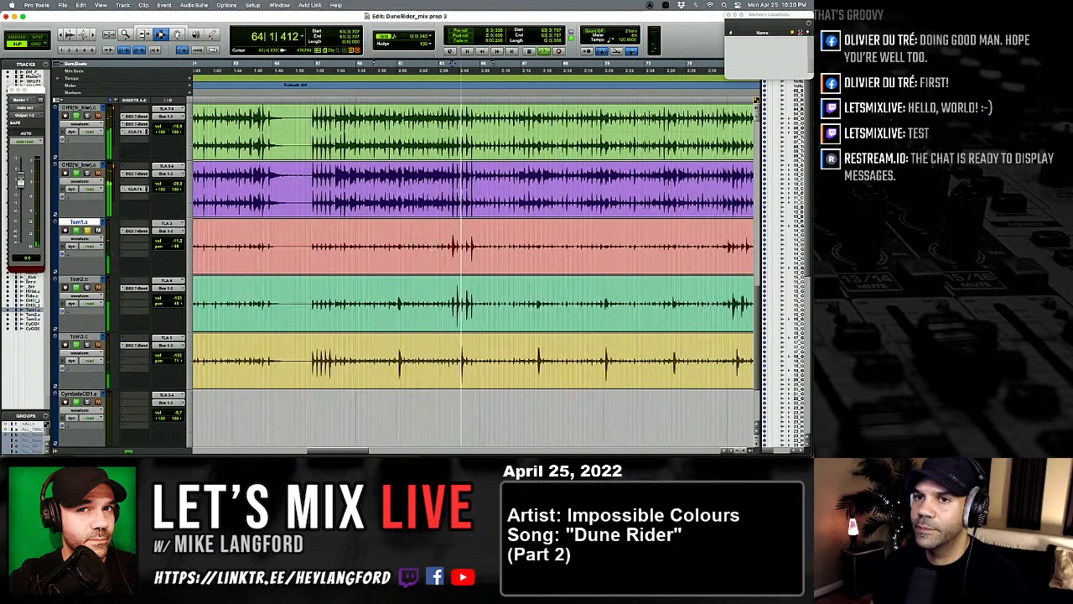
pyautogui.click(526, 245)
pyautogui.press('t')
pyautogui.press('t')
pyautogui.press('t')
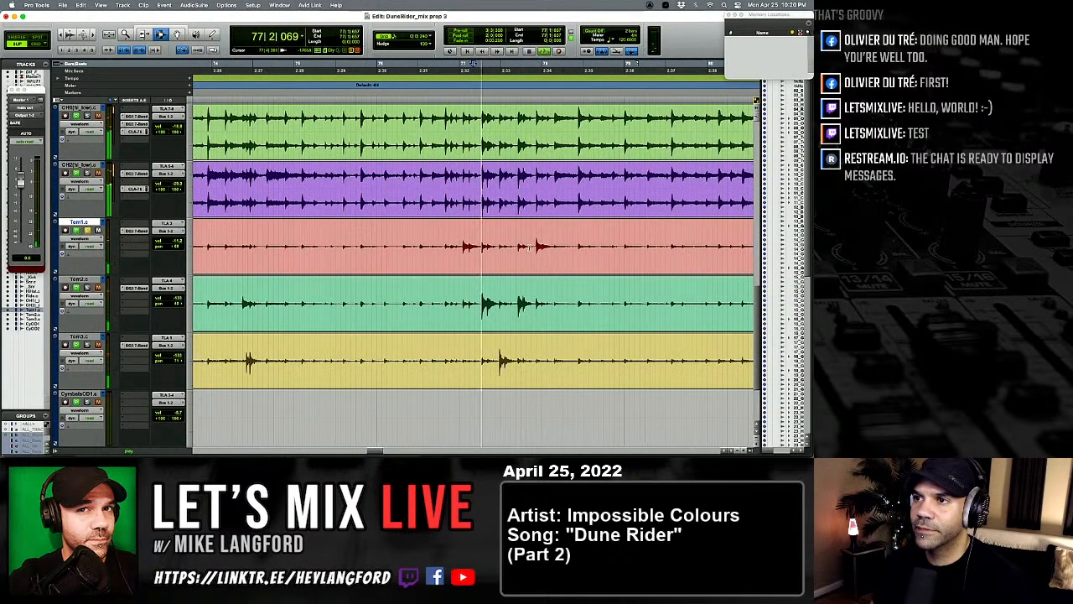
pyautogui.press('r')
pyautogui.press('r')
pyautogui.press('r')
pyautogui.press('r')
pyautogui.click(598, 251)
pyautogui.press('t')
pyautogui.press('t')
pyautogui.press('t')
pyautogui.press('t')
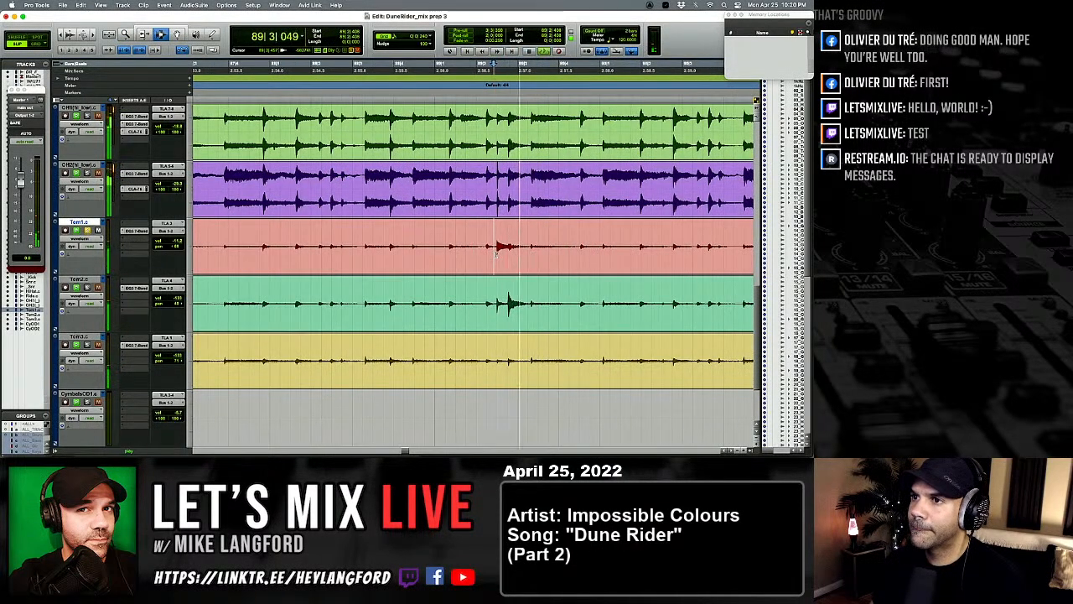
# Step: Go to the end of the Tom1 clip and audition the closing fill around bar 142
pyautogui.press('space')
pyautogui.press('Tab')
pyautogui.press('r')
pyautogui.press('r')
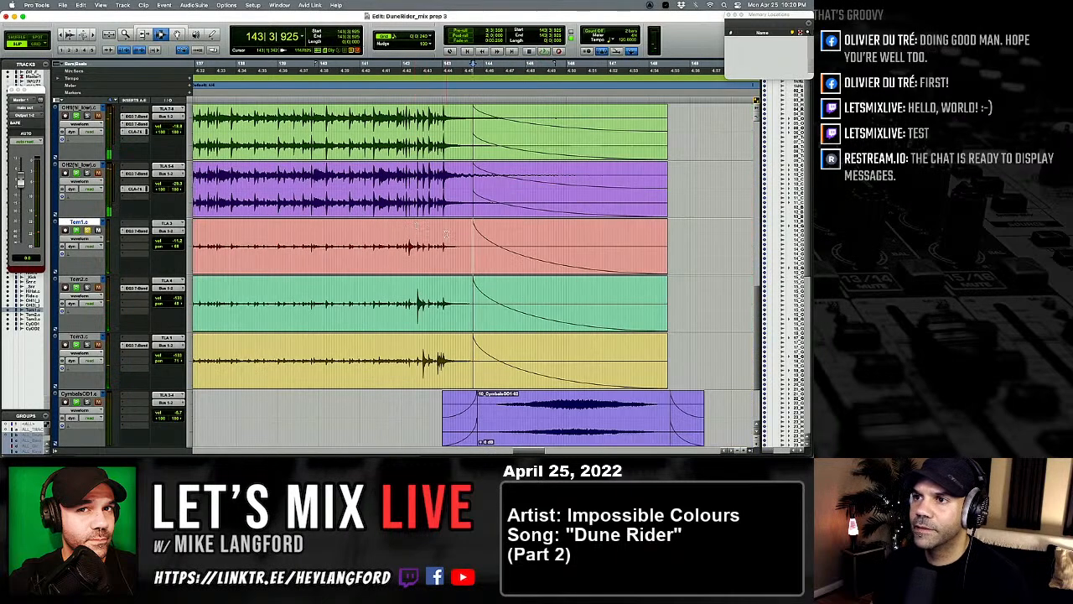
pyautogui.click(407, 239)
pyautogui.press('t')
pyautogui.press('t')
pyautogui.press('t')
pyautogui.press('t')
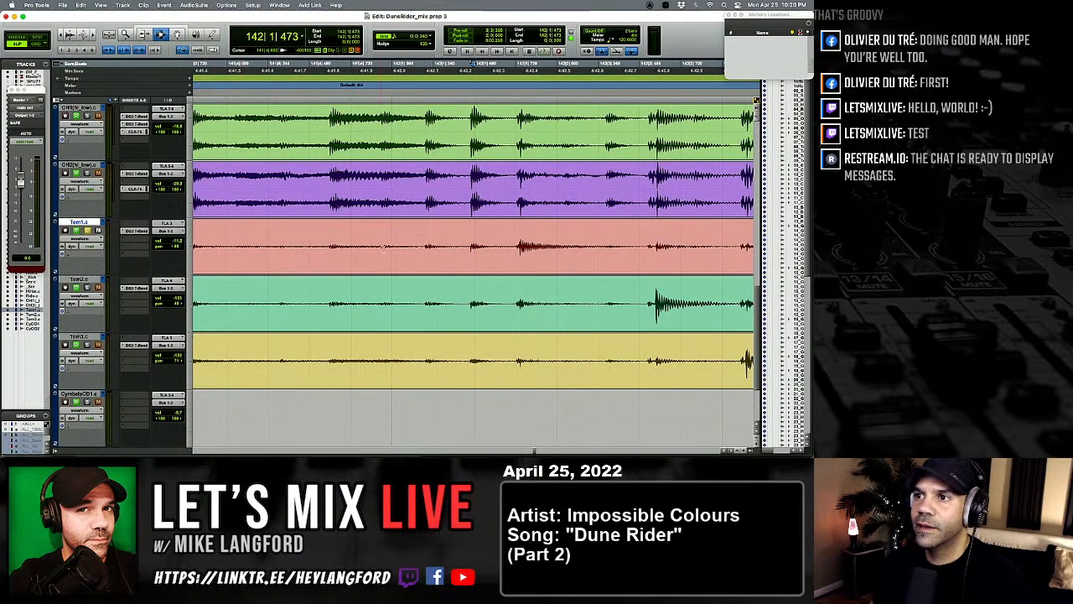
pyautogui.press('space')
# Step: Locate the attack of the Tom1 hit in beat 1 of bar 142, select the stroke and copy it
pyautogui.click(512, 250)
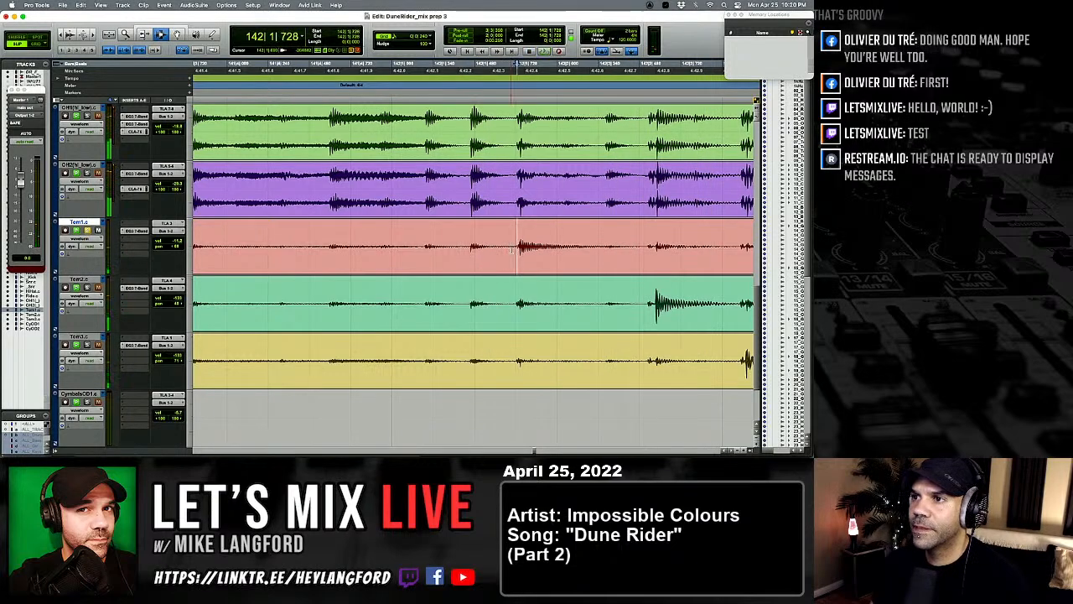
pyautogui.press('t')
pyautogui.press('t')
pyautogui.press('t')
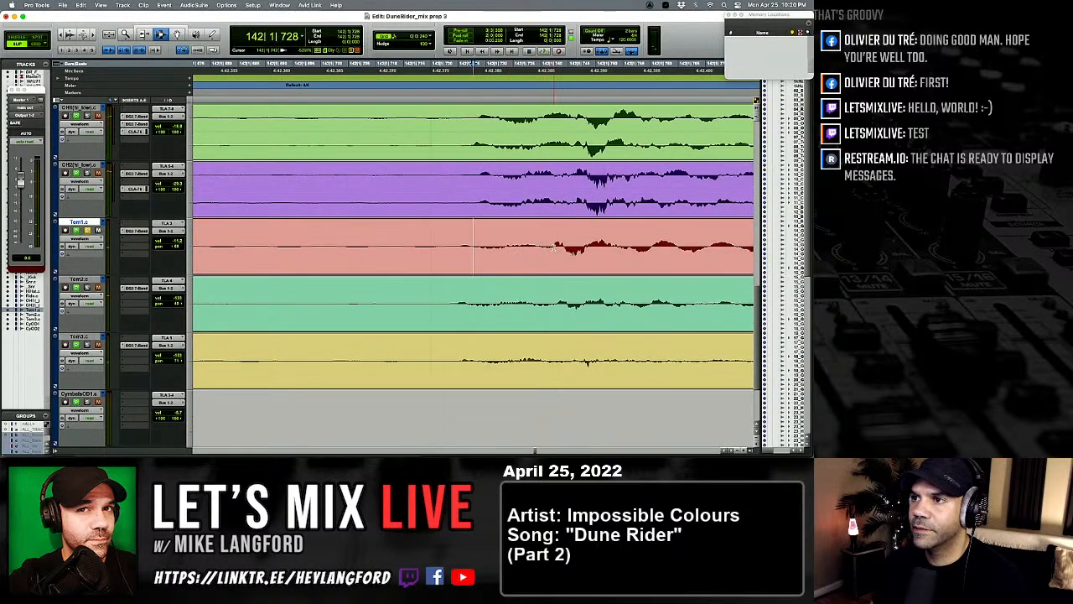
pyautogui.click(552, 253)
pyautogui.press('r')
pyautogui.press('r')
pyautogui.press('r')
pyautogui.press('r')
pyautogui.press('r')
pyautogui.moveTo(475, 252); pyautogui.dragTo(494, 266)
pyautogui.press('super+c')
# Step: Paste the copied hit at the session start on the original Tom1 track and check its attack
pyautogui.press('Return')
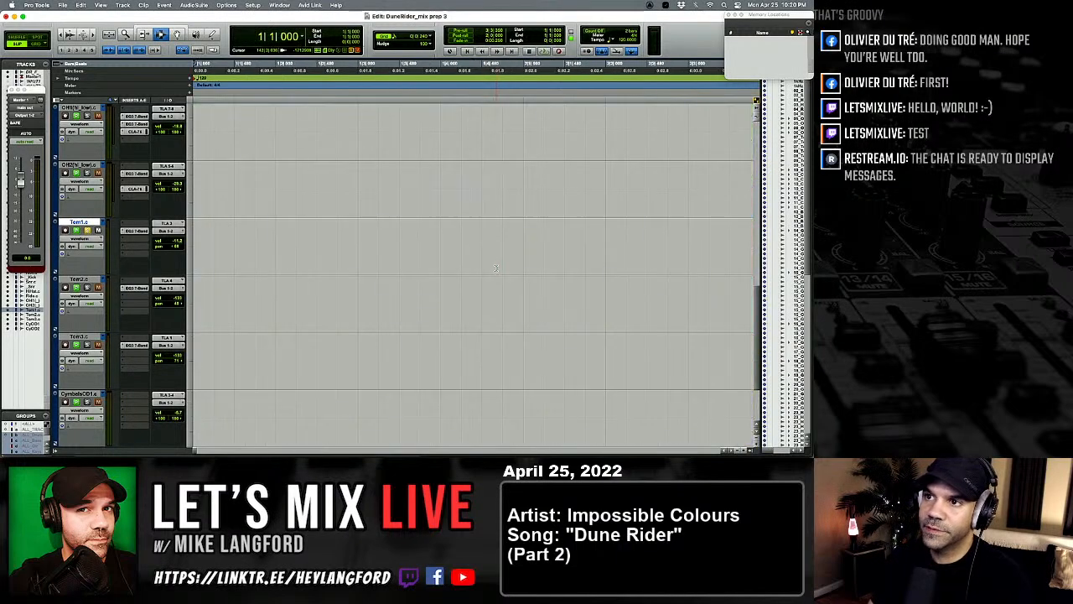
pyautogui.press('super+v')
pyautogui.press('t')
pyautogui.press('t')
pyautogui.press('t')
pyautogui.press('t')
pyautogui.press('t')
pyautogui.press('t')
pyautogui.press('t')
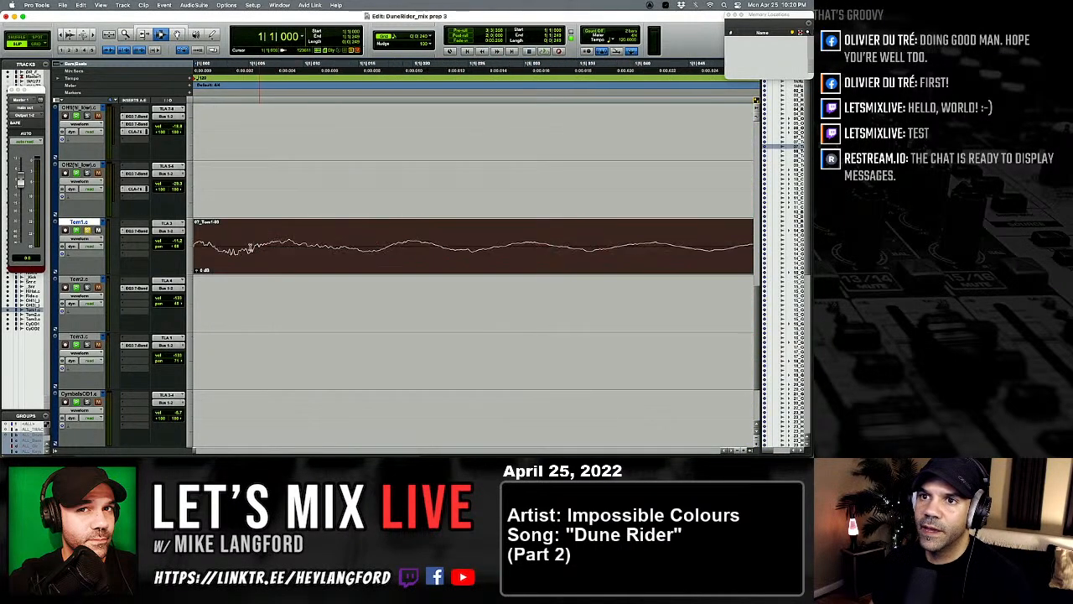
pyautogui.click(191, 255)
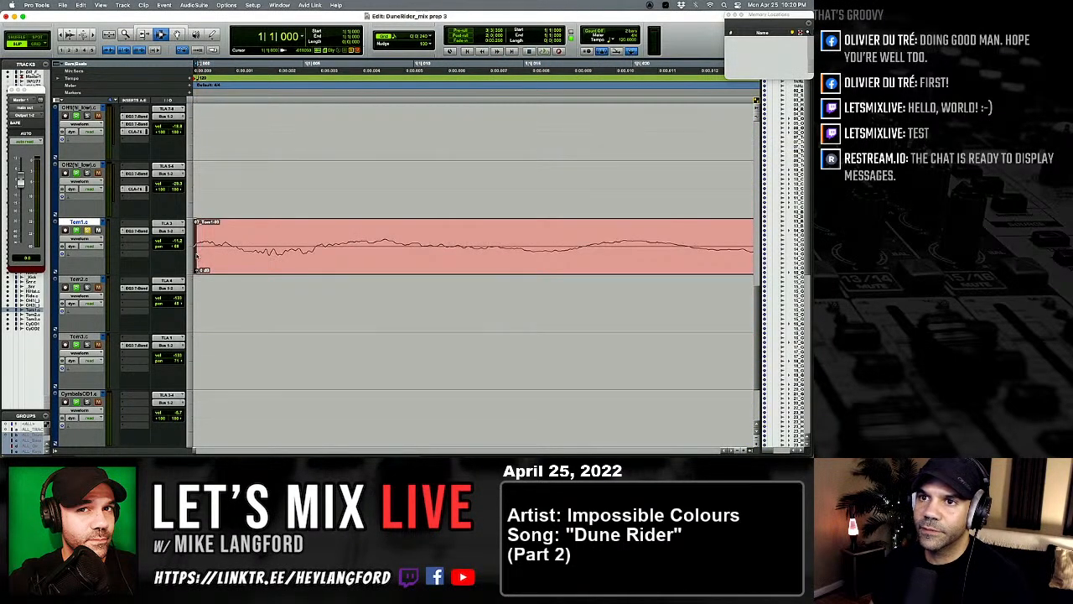
# Step: Fade out the tail of the pasted Tom1 hit, audition it and consolidate it into one clip
pyautogui.press('r')
pyautogui.press('r')
pyautogui.moveTo(299, 248); pyautogui.dragTo(373, 247)
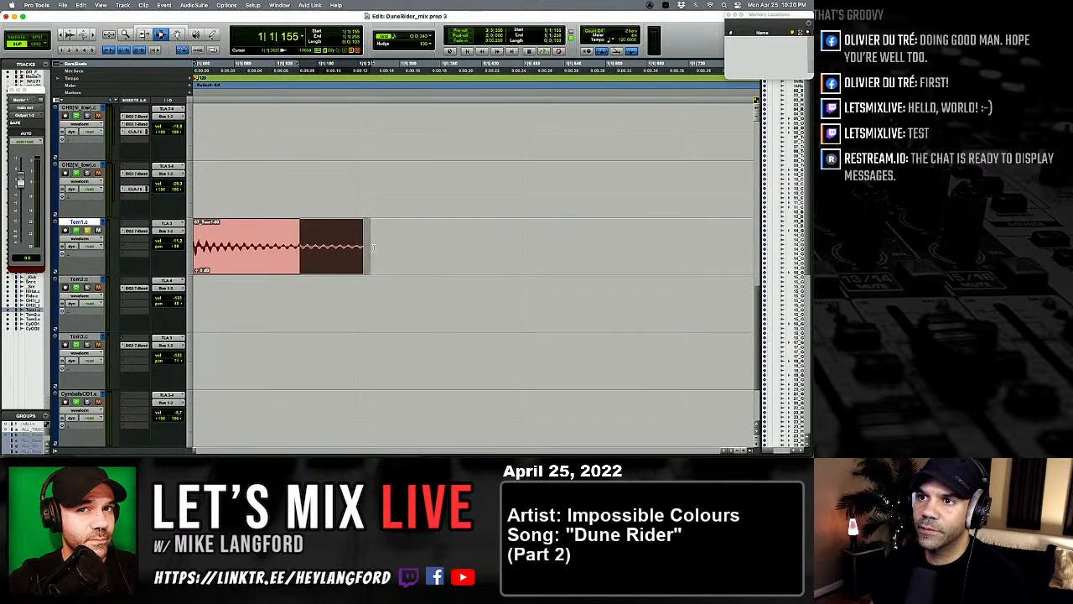
pyautogui.press('f')
pyautogui.press('r')
pyautogui.press('r')
pyautogui.click(203, 248)
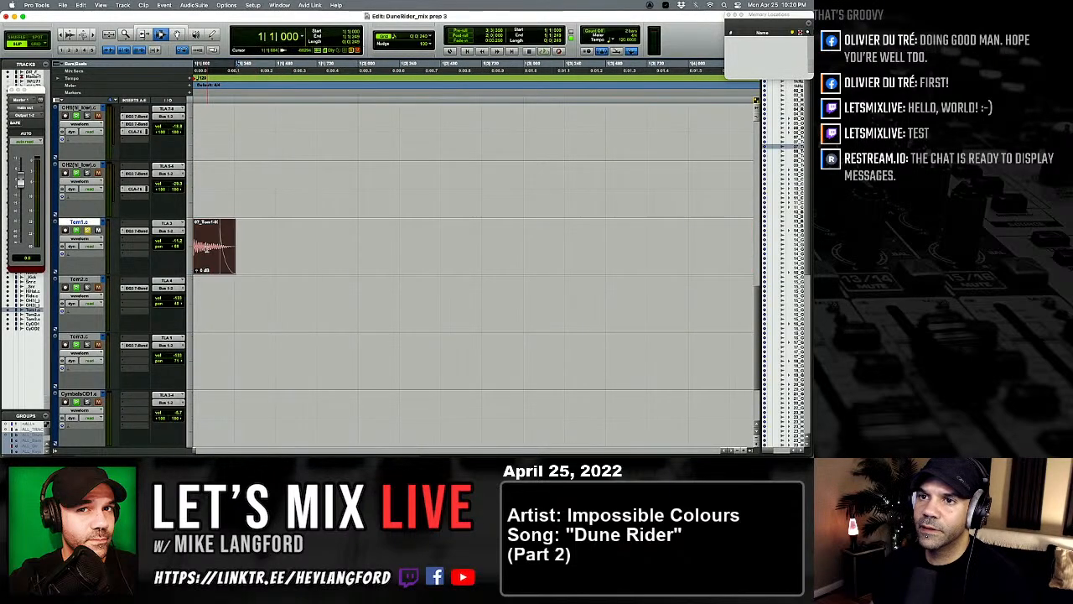
pyautogui.press('space')
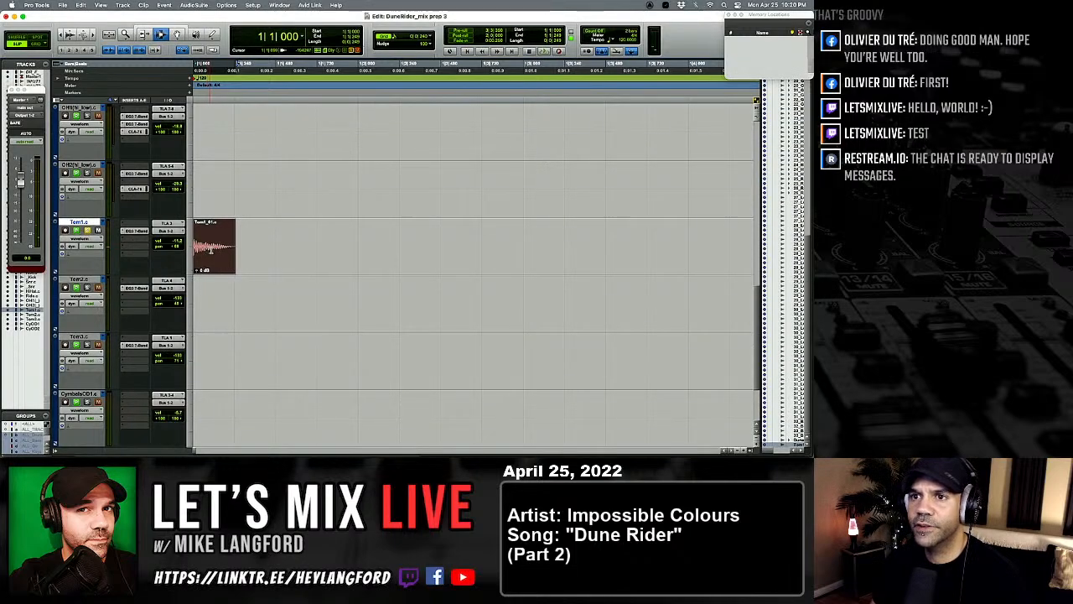
# Step: Raise the clip gain of the consolidated Tom1 hit, audition it and consolidate it again
pyautogui.click(209, 223)
pyautogui.click(204, 248)
pyautogui.moveTo(197, 269); pyautogui.dragTo(197, 268)
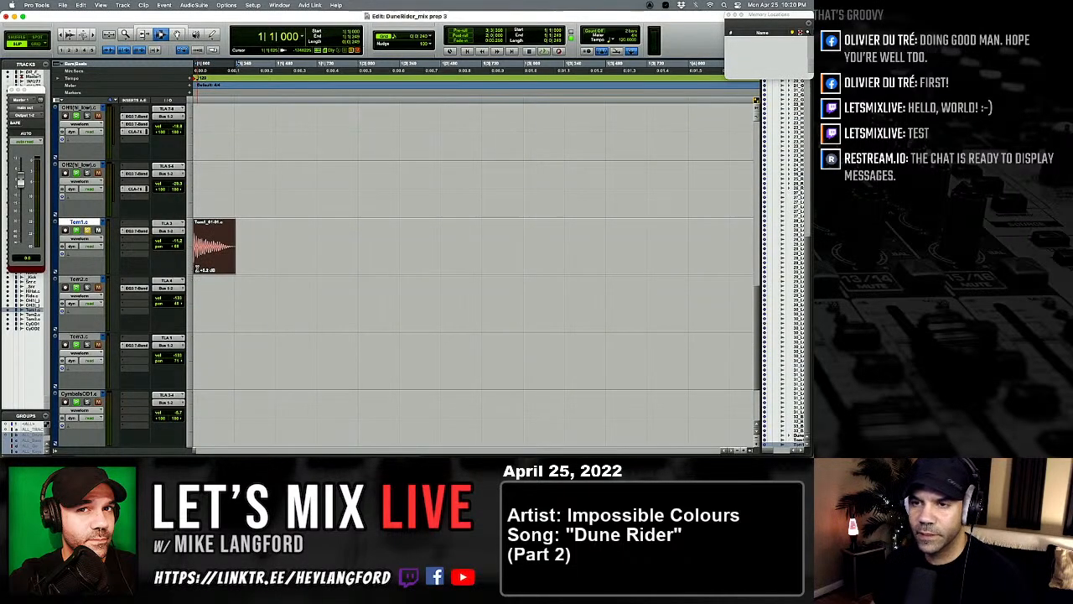
pyautogui.press('space')
pyautogui.press('space')
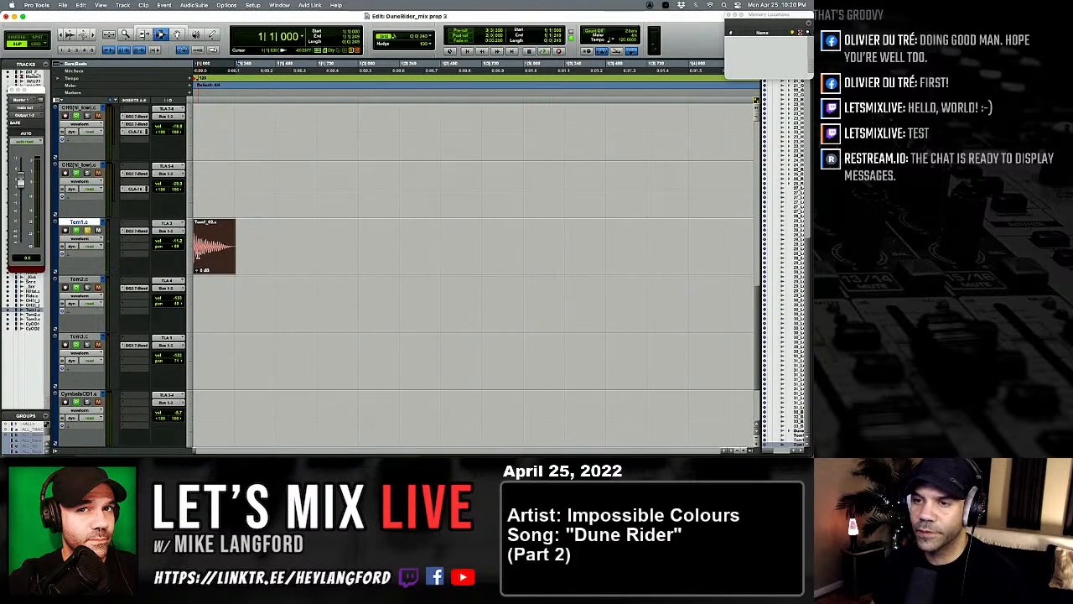
# Step: Cut the tom sample from the session start and create one new mono audio track named _Tom1
pyautogui.press('r')
pyautogui.press('r')
pyautogui.press('r')
pyautogui.press('r')
pyautogui.press('r')
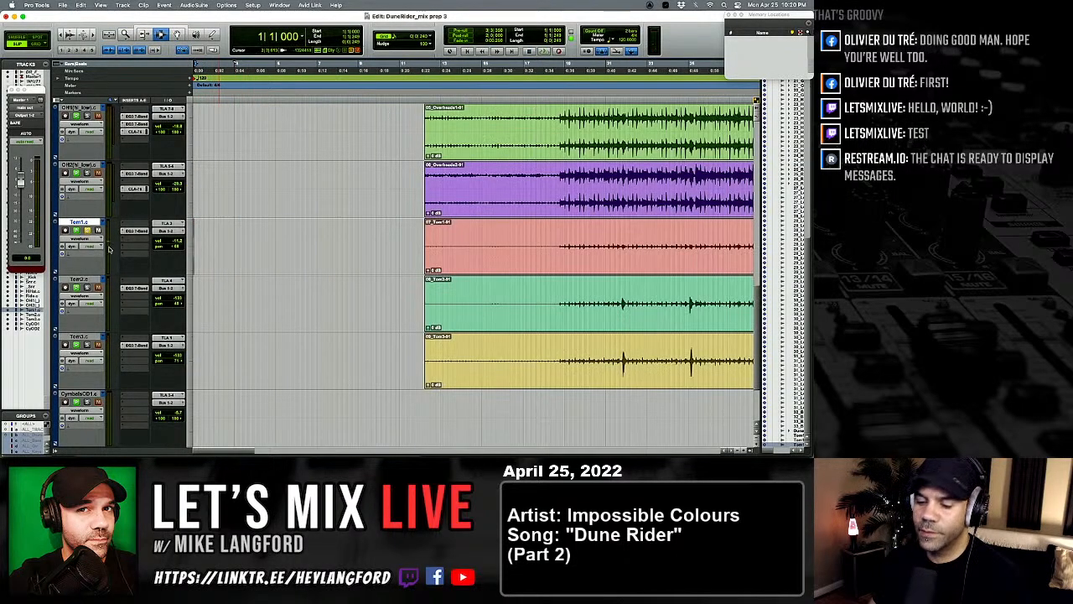
pyautogui.press('super+shift+n')
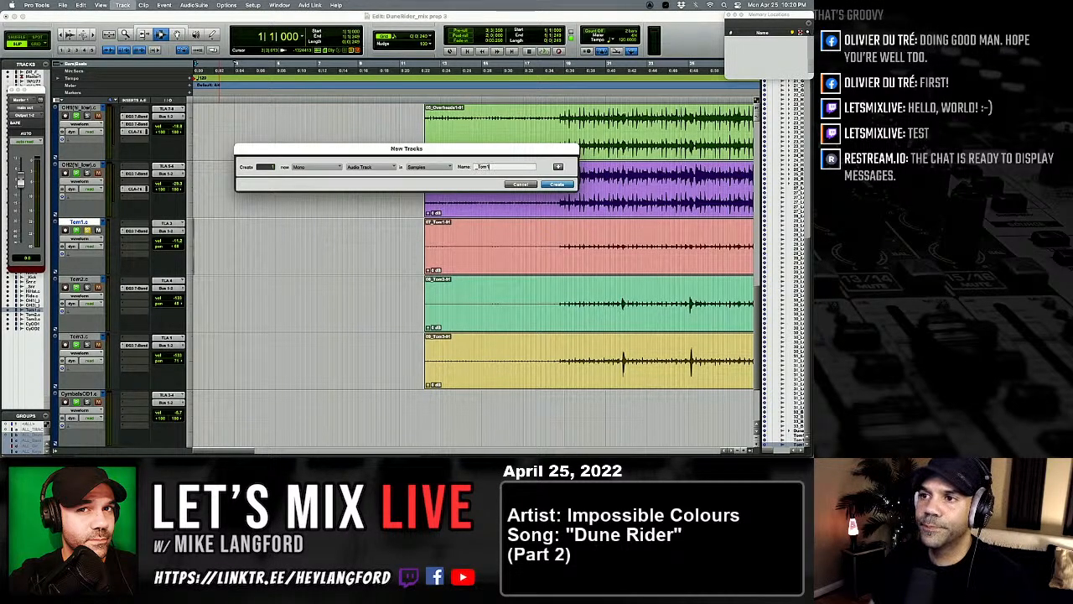
pyautogui.press('Return')
# Step: Audition the Tom1 track from about bar 22 to the fill at bars 30 and 31, looking for real hits
pyautogui.hscroll(5, 413, 321)
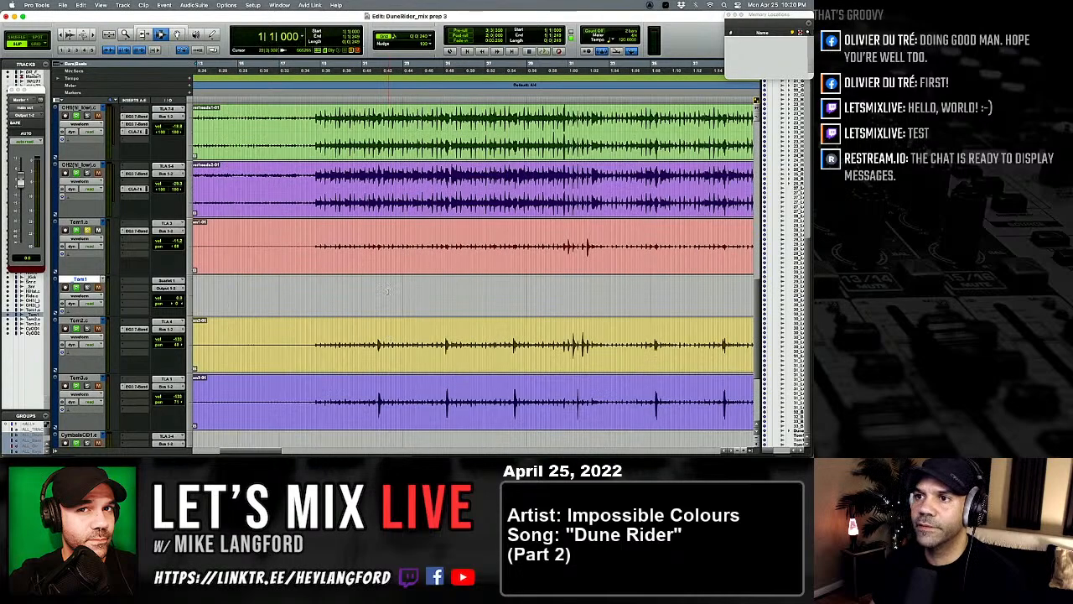
pyautogui.click(377, 259)
pyautogui.press('t')
pyautogui.press('t')
pyautogui.press('space')
pyautogui.press('t')
pyautogui.hscroll(1, 493, 267)
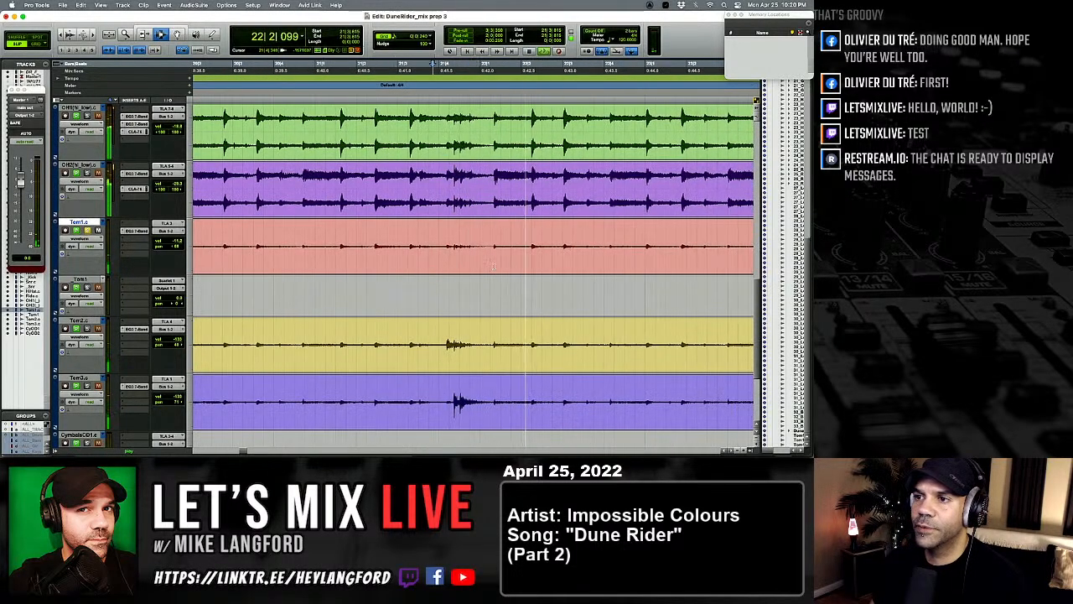
pyautogui.hscroll(5, 469, 276)
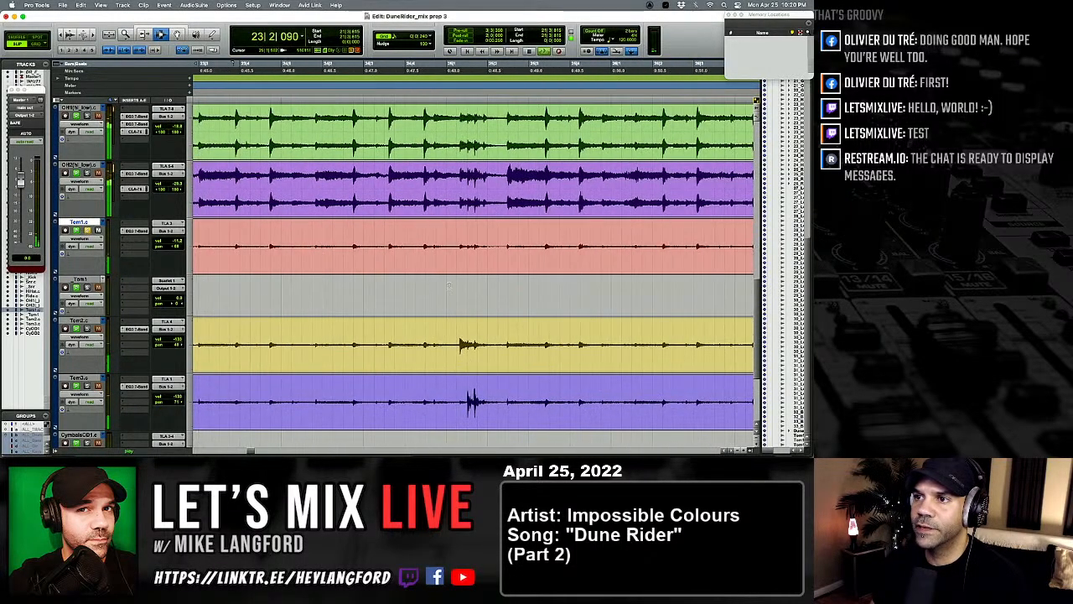
pyautogui.scroll(-2, 449, 284)
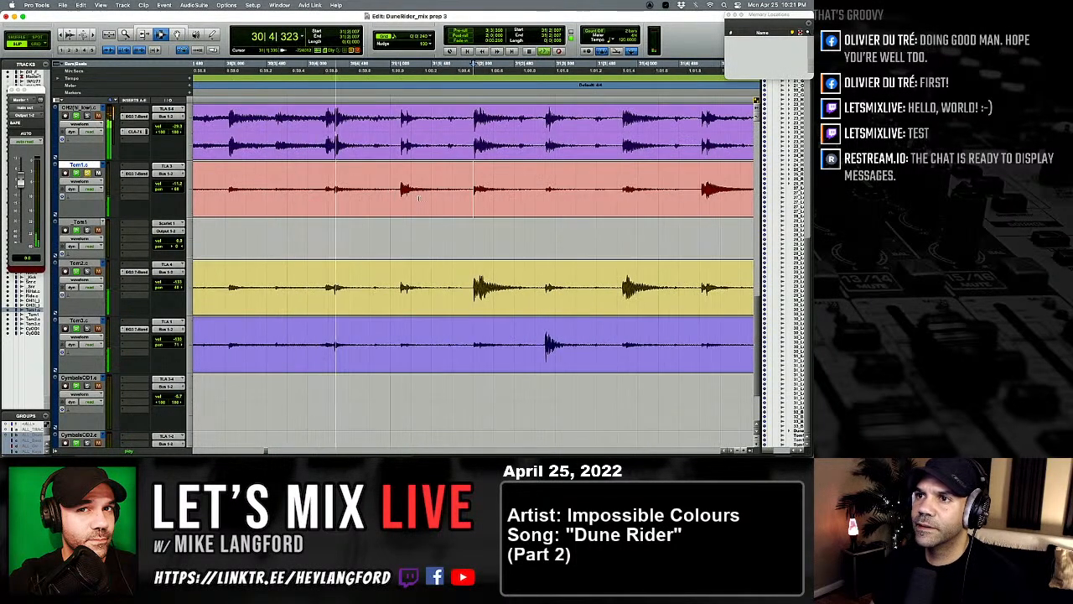
# Step: Paste the tom sample on the new _Tom1 track, aligned with the Tom1 hit at 31|1|124
pyautogui.press('space')
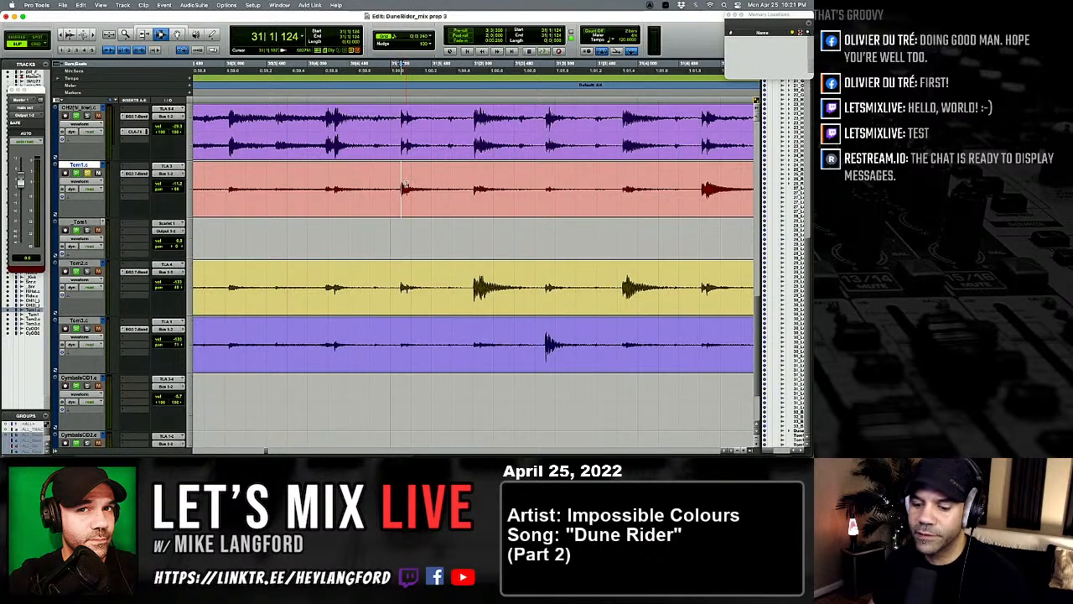
pyautogui.press('t')
pyautogui.press('t')
pyautogui.press('t')
pyautogui.press('t')
pyautogui.press(';')
pyautogui.press('v')
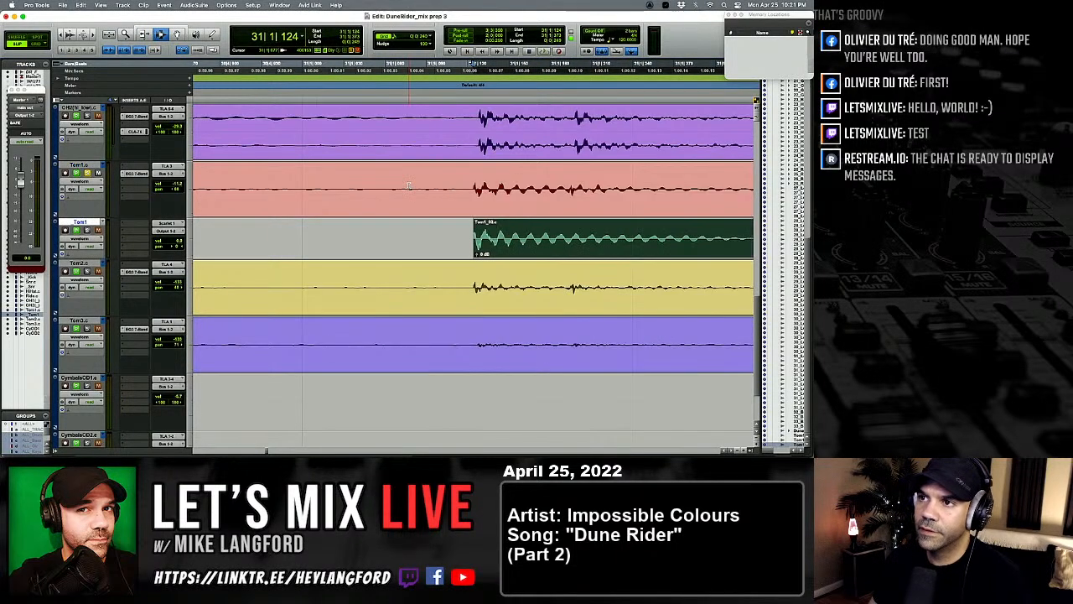
# Step: Paste the sample again on the _Tom1 track at the flam's second stroke, 31|1|194
pyautogui.press('p')
pyautogui.press('Tab')
pyautogui.press('Tab')
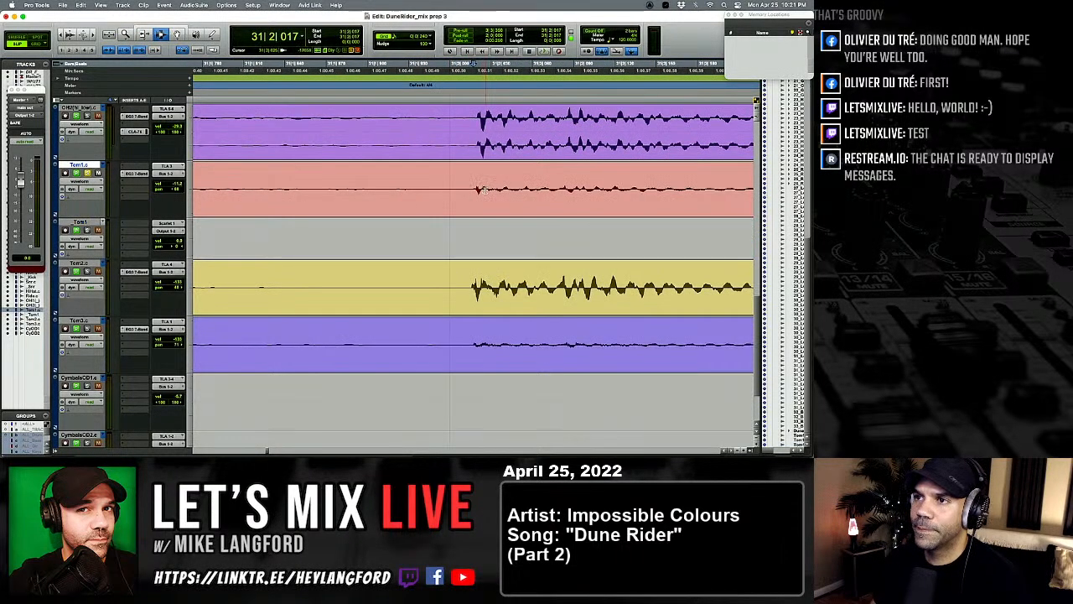
pyautogui.hotkey('alt', 'Tab')
pyautogui.click(577, 194)
pyautogui.press('t')
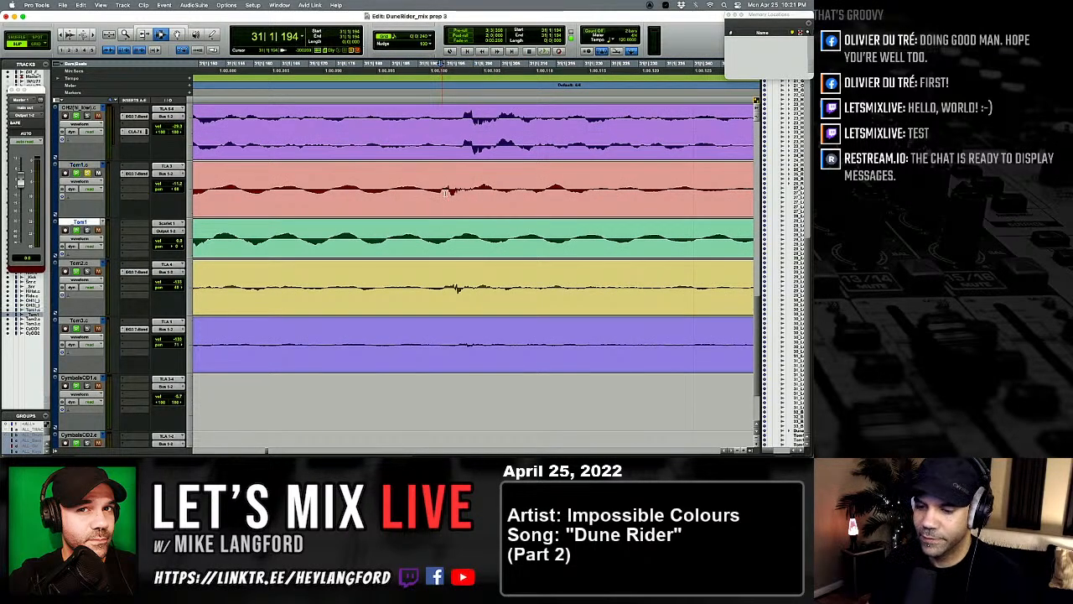
pyautogui.press('r')
pyautogui.press('r')
pyautogui.press('r')
pyautogui.press('r')
pyautogui.press('r')
pyautogui.press('r')
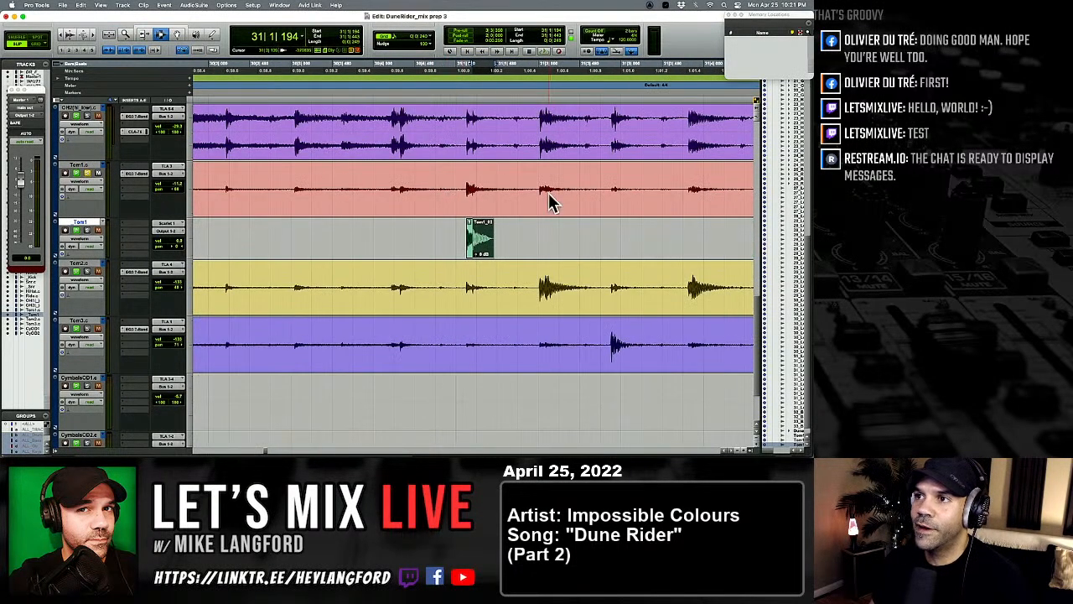
# Step: Play on to the Tom1 flam in beat 4 of bar 31 and paste the sample at its first stroke on _Tom1
pyautogui.press('space')
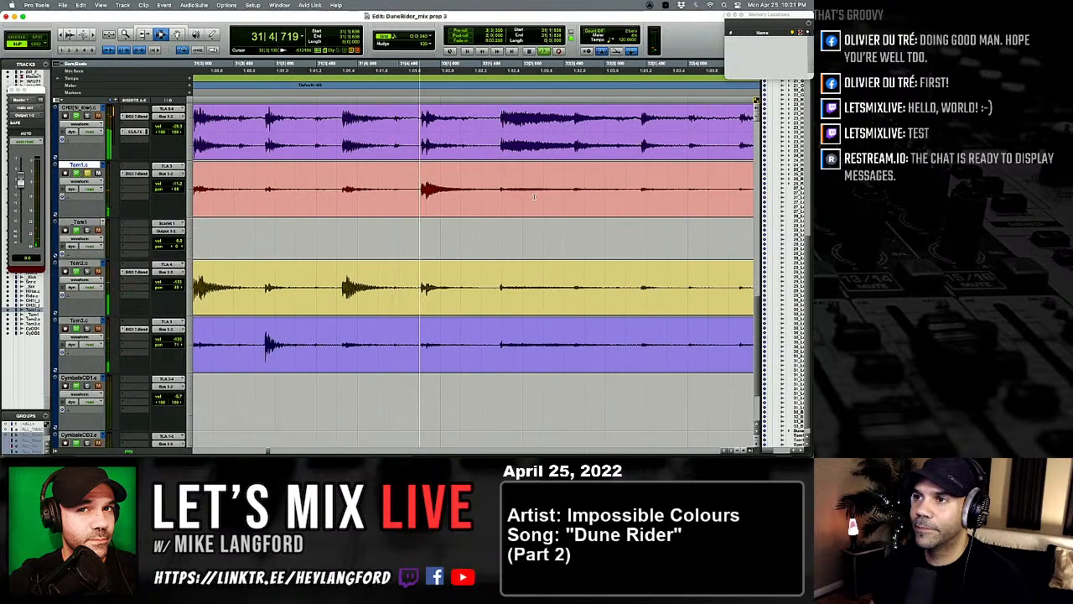
pyautogui.press('space')
pyautogui.click(422, 187)
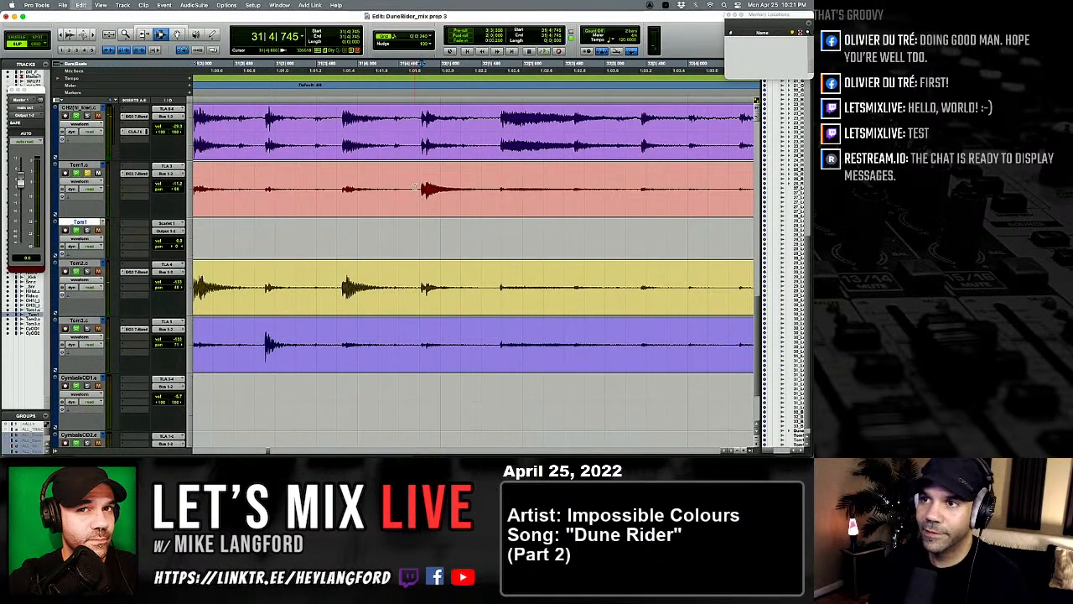
pyautogui.press('super+v')
# Step: Paste the sample on the _Tom1 track at the second stroke of the closing flam, 31|4|800
pyautogui.click(425, 190)
pyautogui.press('t')
pyautogui.press('t')
pyautogui.press('t')
pyautogui.press('t')
pyautogui.press('t')
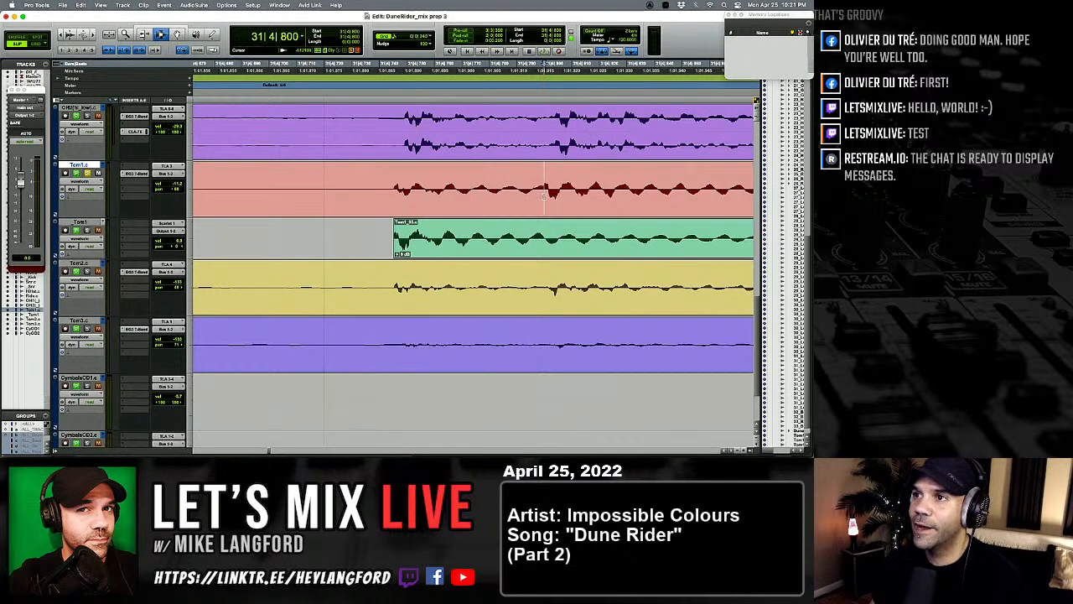
pyautogui.press(';')
pyautogui.press('b')
pyautogui.press('r')
pyautogui.press('r')
pyautogui.press('r')
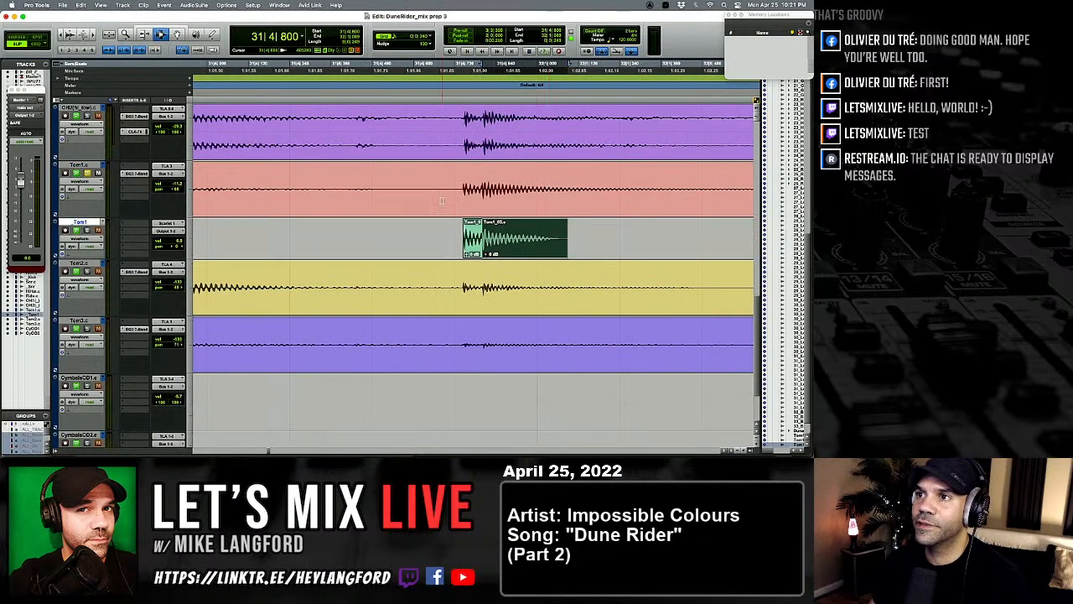
# Step: Lower the clip gain of the first sample in the closing flam of bar 31 on the _Tom1 track
pyautogui.click(441, 201)
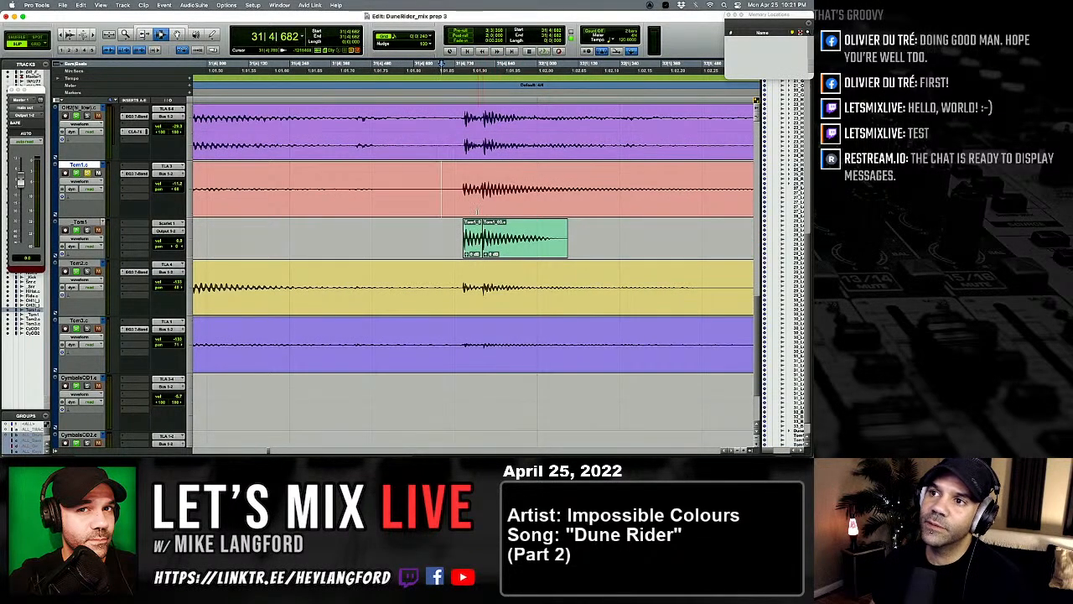
pyautogui.click(467, 253)
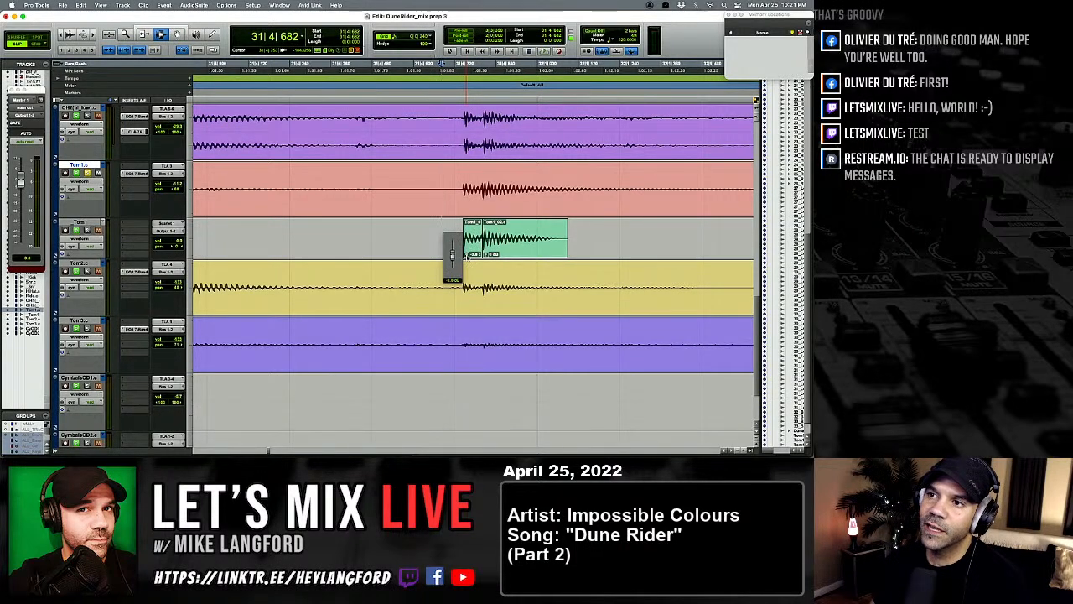
pyautogui.moveTo(468, 256); pyautogui.dragTo(467, 257)
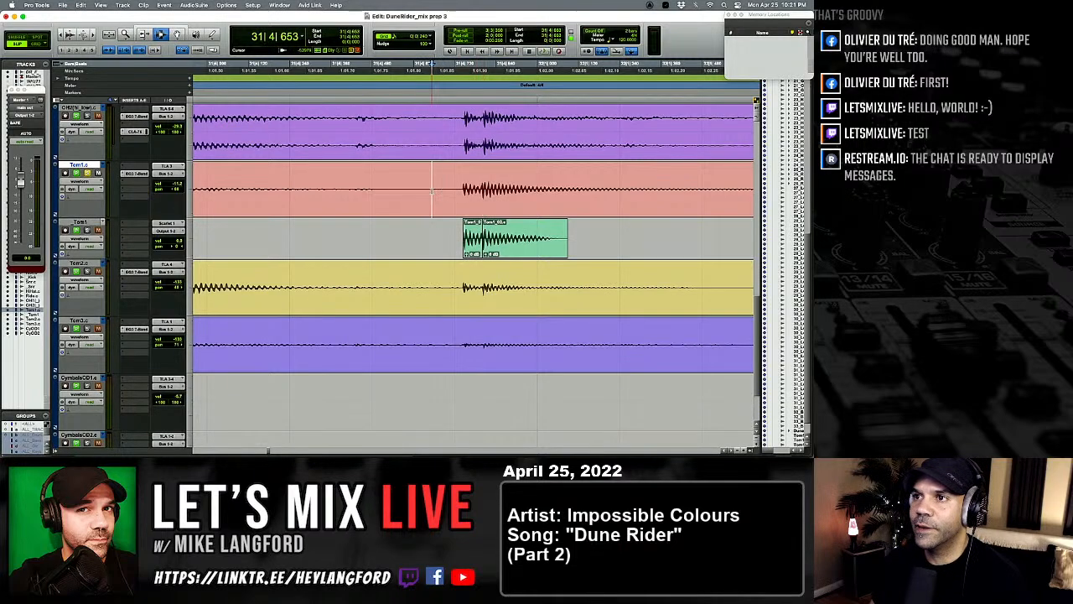
# Step: Move on to the Tom1 flam in beat 2 of bar 44 and paste the tom sample at its first stroke on _Tom1
pyautogui.scroll(-3, 470, 196)
pyautogui.press('space')
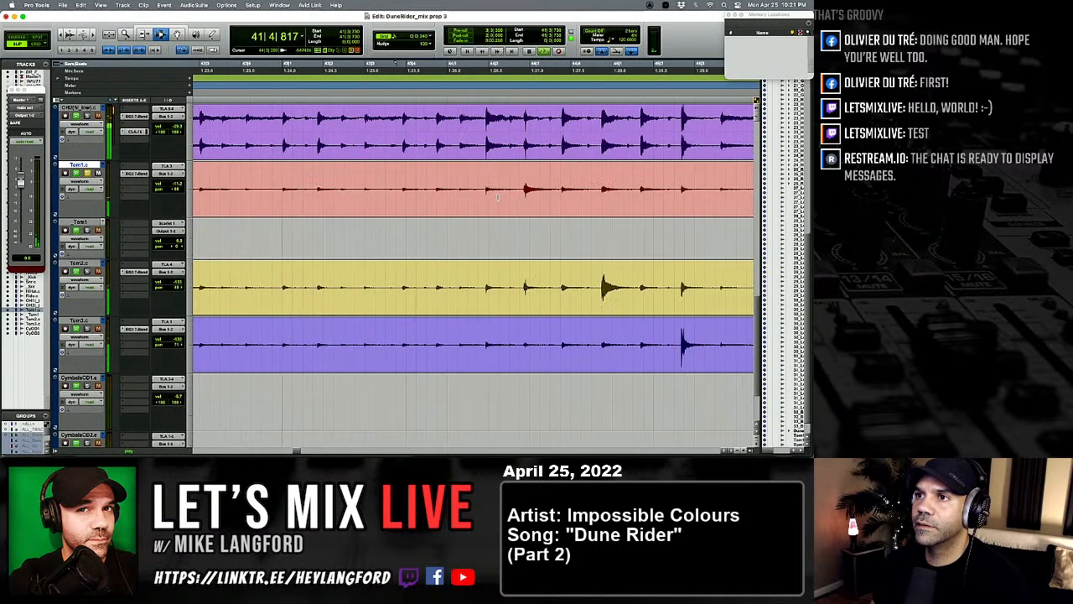
pyautogui.click(529, 197)
pyautogui.press('t')
pyautogui.press('t')
pyautogui.press('t')
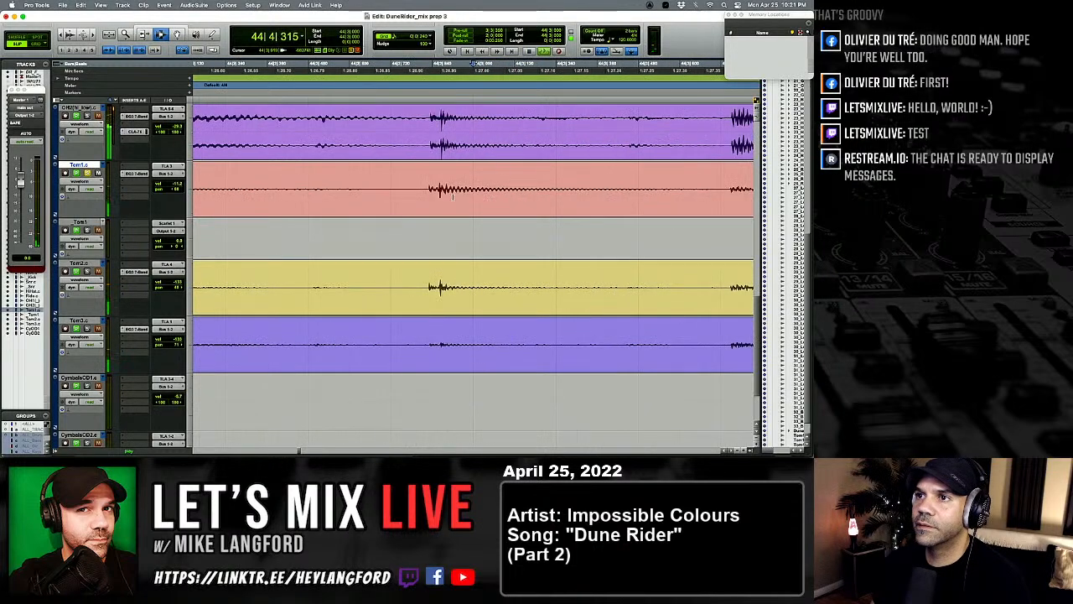
pyautogui.press('super+v')
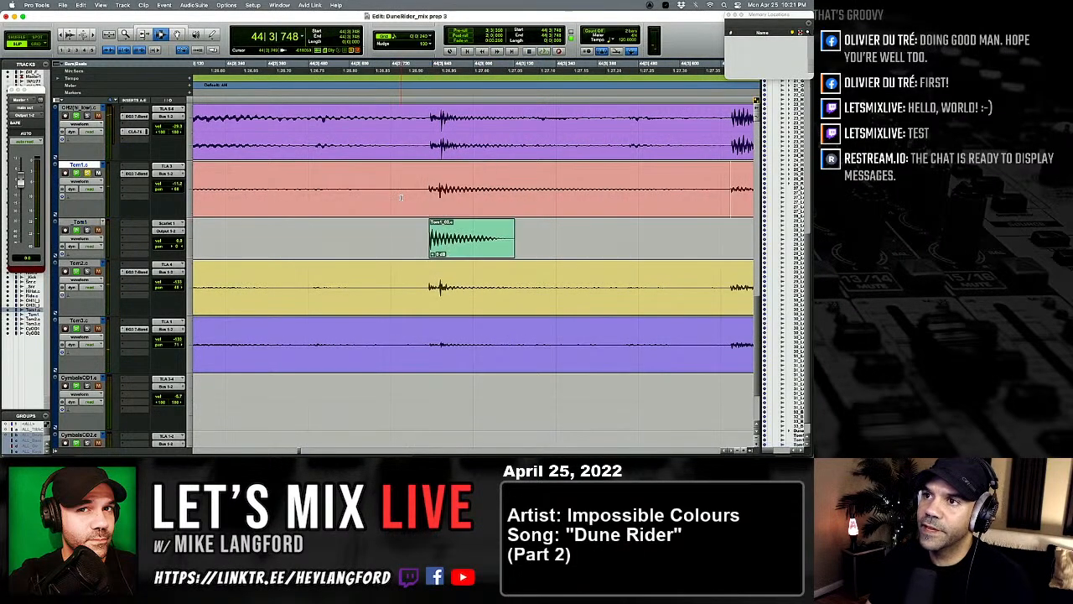
# Step: Paste the sample on the _Tom1 track at the second stroke of the bar 44 flam, 44|2|861
pyautogui.press('t')
pyautogui.press('t')
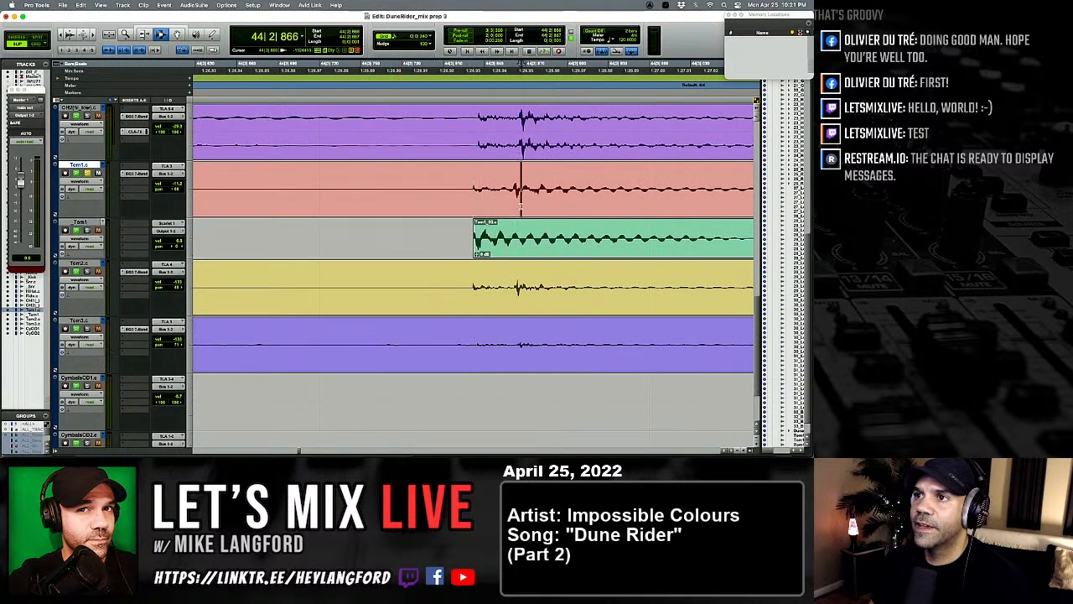
pyautogui.press('t')
pyautogui.press('t')
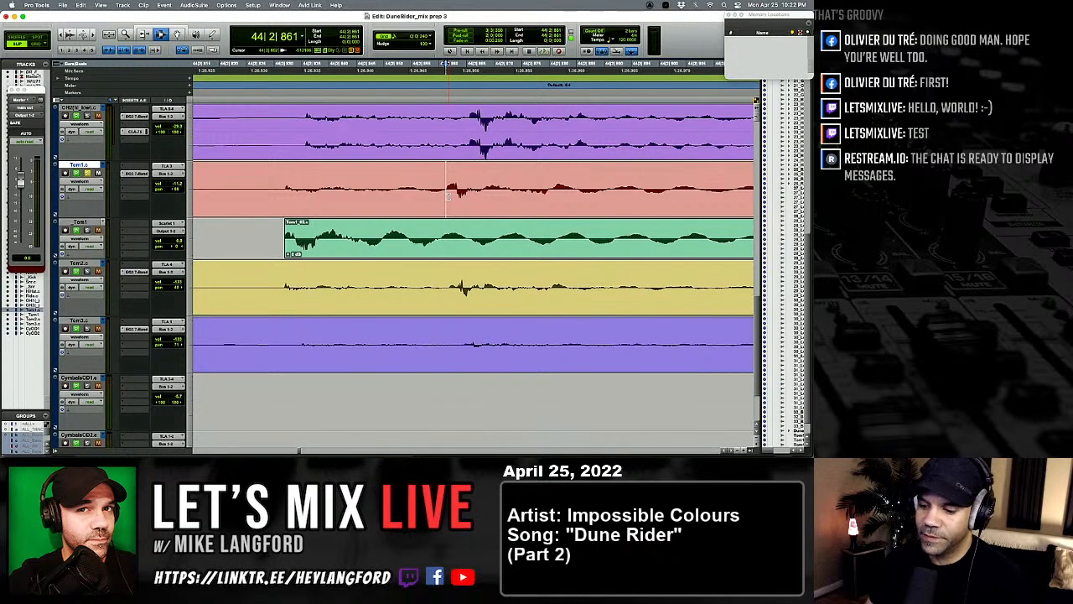
pyautogui.press('super+v')
pyautogui.press('r')
pyautogui.press('r')
pyautogui.press('r')
pyautogui.press('r')
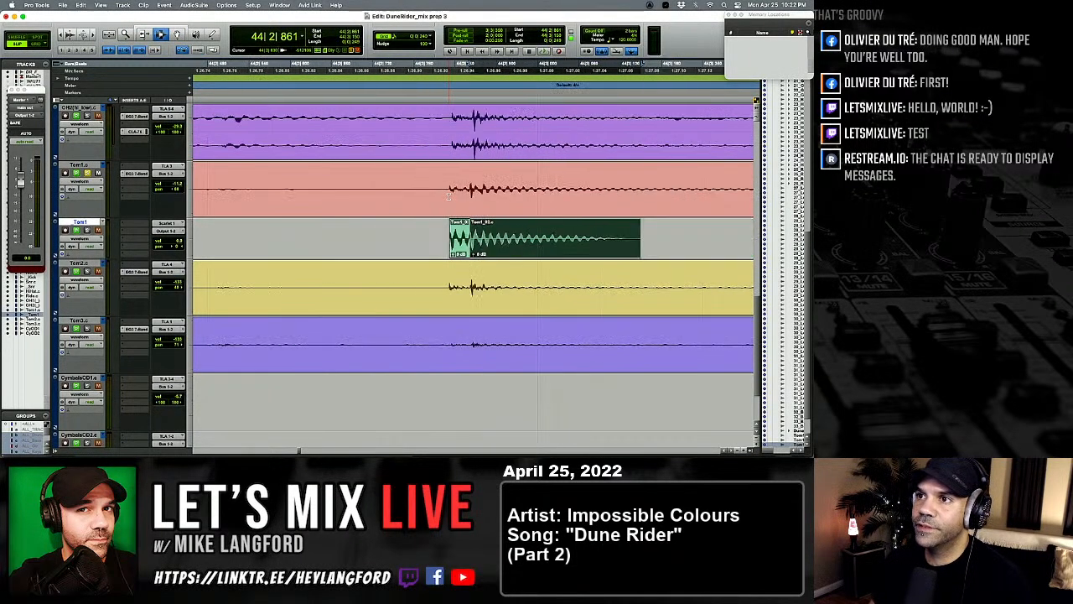
pyautogui.press('t')
pyautogui.press('t')
pyautogui.press('t')
pyautogui.press('t')
pyautogui.press('r')
pyautogui.press('r')
pyautogui.press('r')
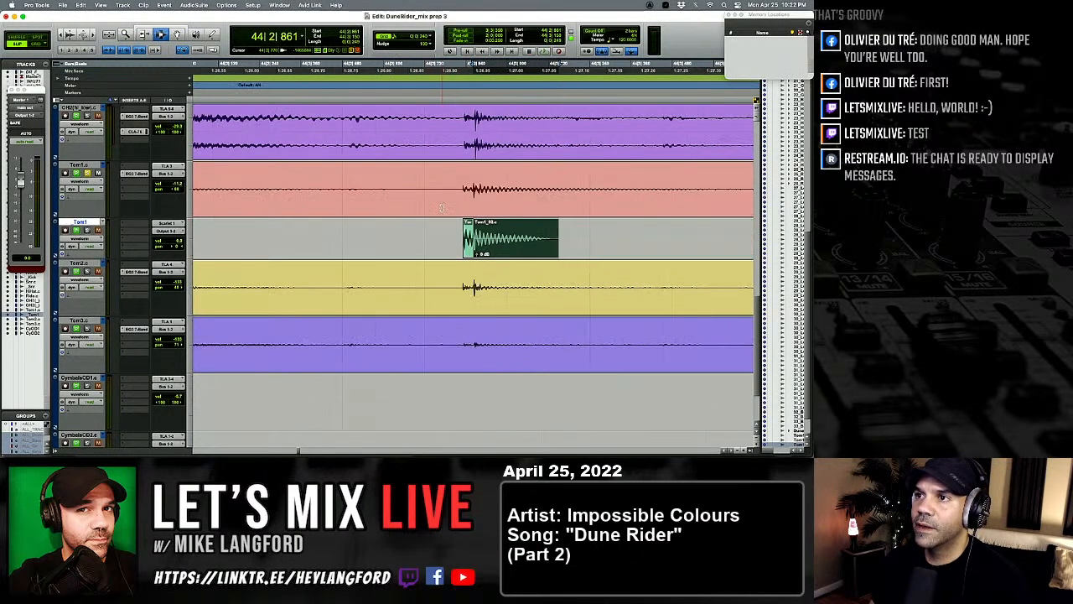
# Step: Play on from bar 44 through bar 54 and examine the Tom1 track for further tom hits
pyautogui.click(446, 199)
pyautogui.press('space')
pyautogui.press('r')
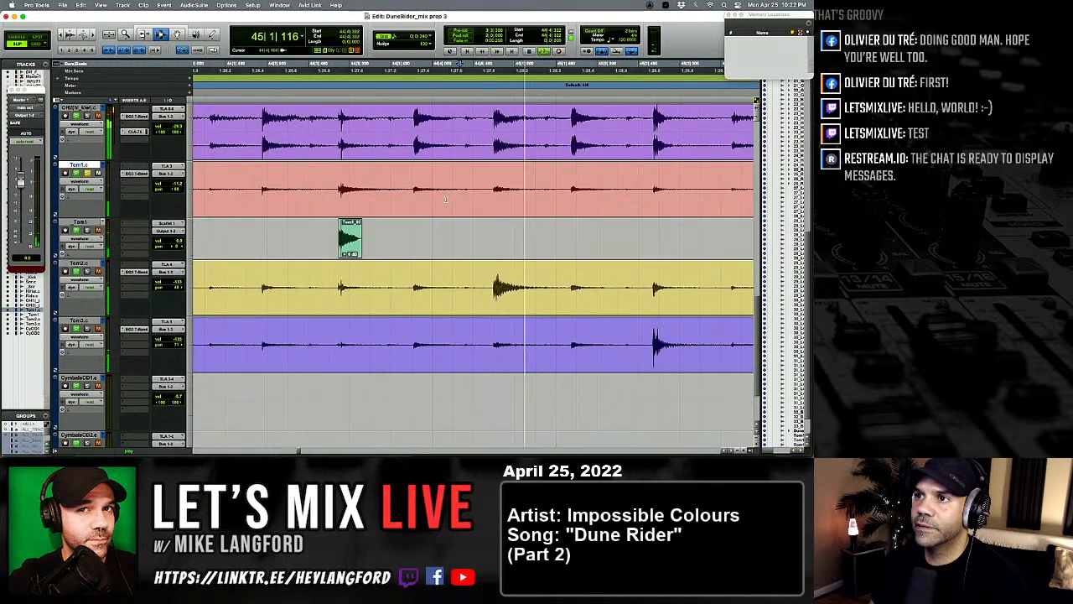
pyautogui.press('r')
pyautogui.press('r')
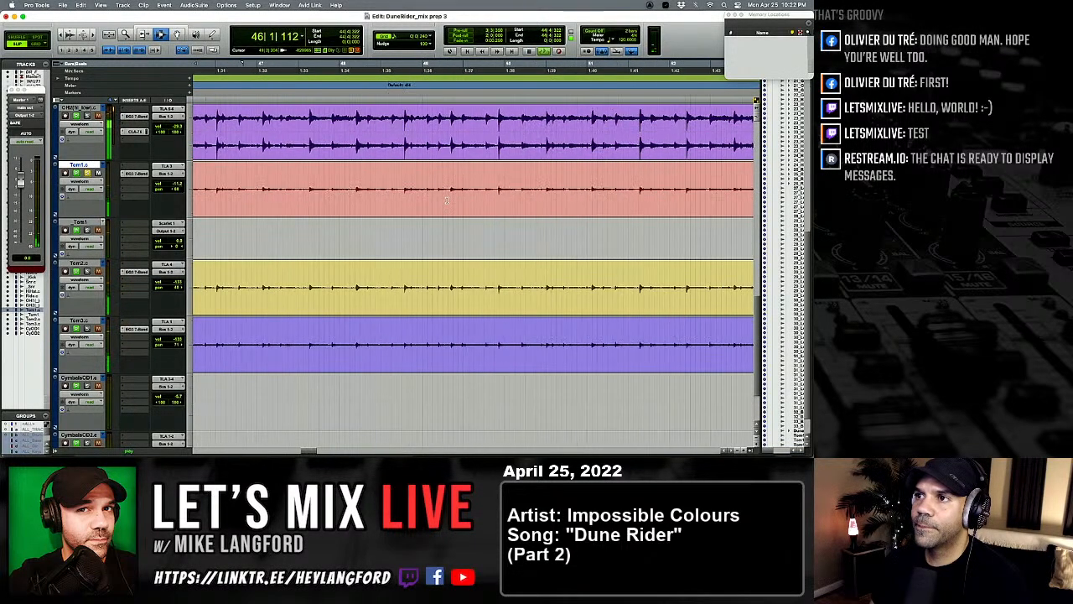
pyautogui.press('r')
pyautogui.press('t')
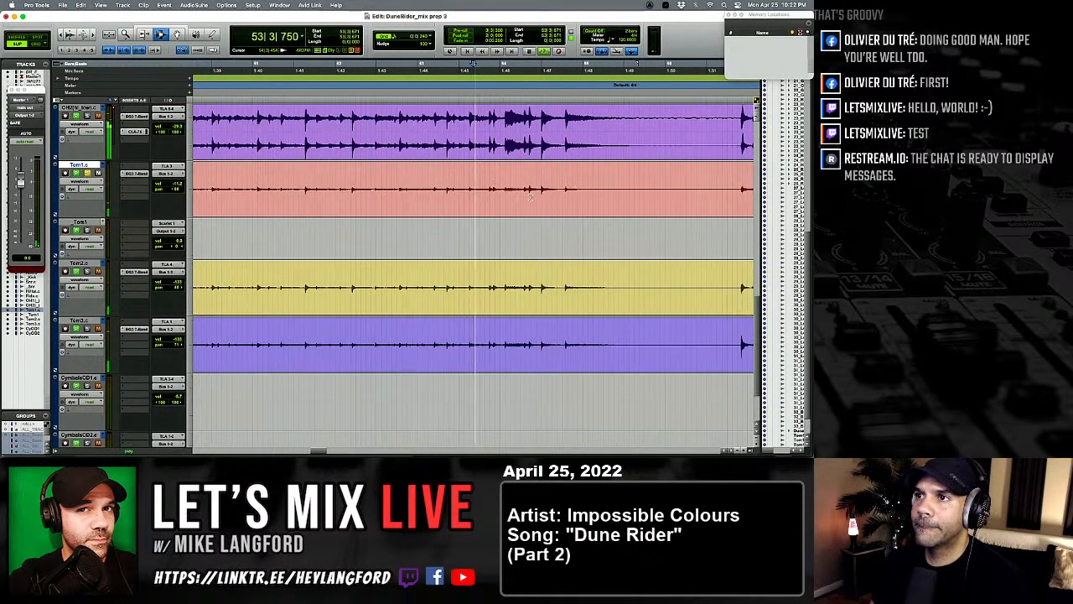
pyautogui.press('t')
pyautogui.hscroll(1, 532, 197)
pyautogui.press('r')
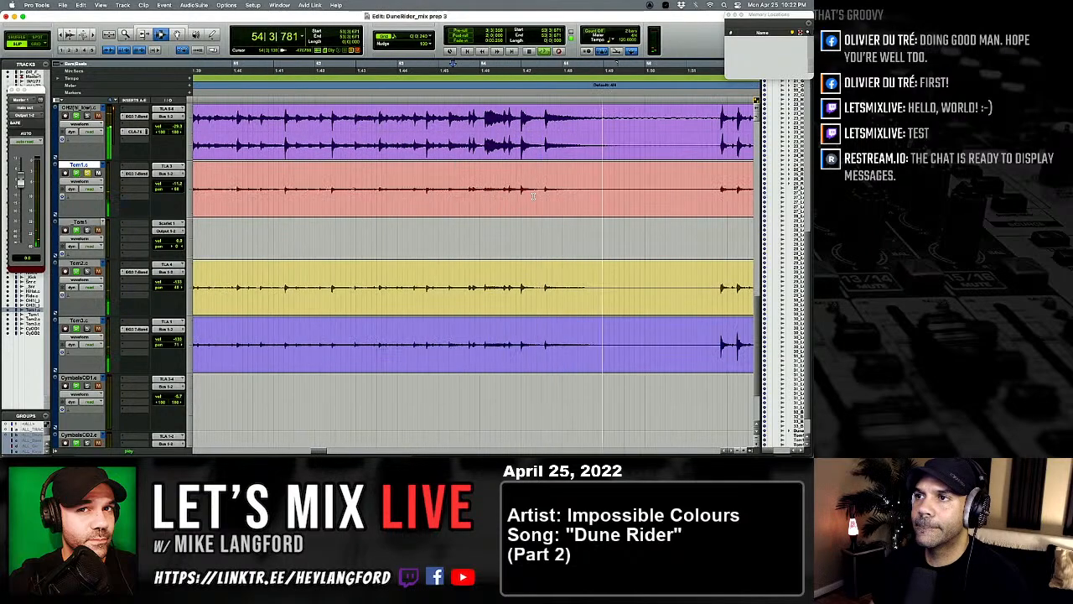
pyautogui.press('r')
# Step: Move on to the Tom1 flam in beat 3 of bar 63 and paste the sample on _Tom1 at both strokes, the second at 63|3|866
pyautogui.hscroll(5, 435, 194)
pyautogui.press('space')
pyautogui.press('t')
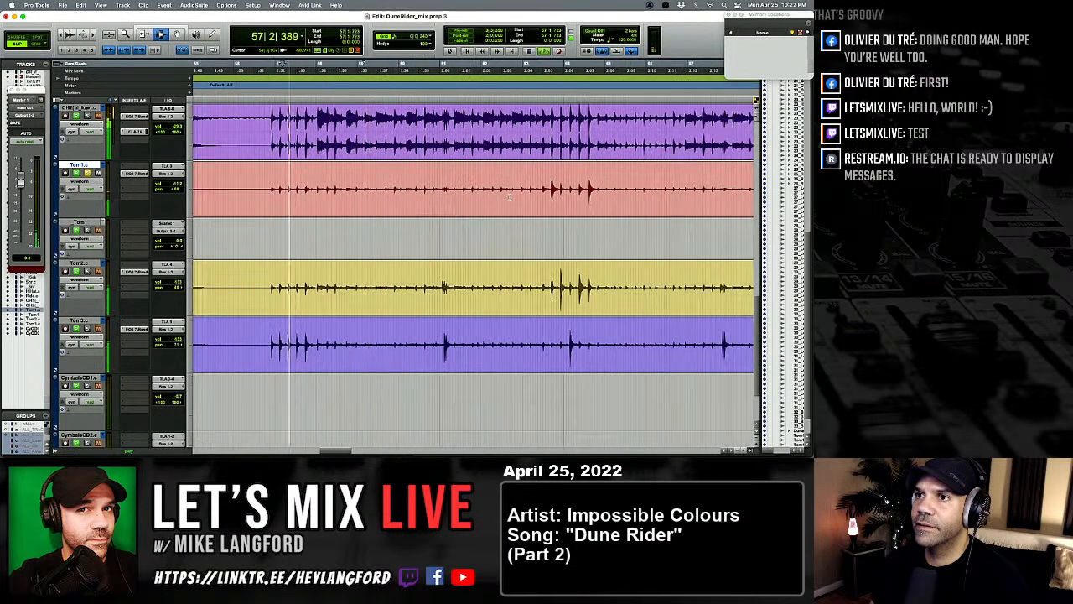
pyautogui.press('t')
pyautogui.press('t')
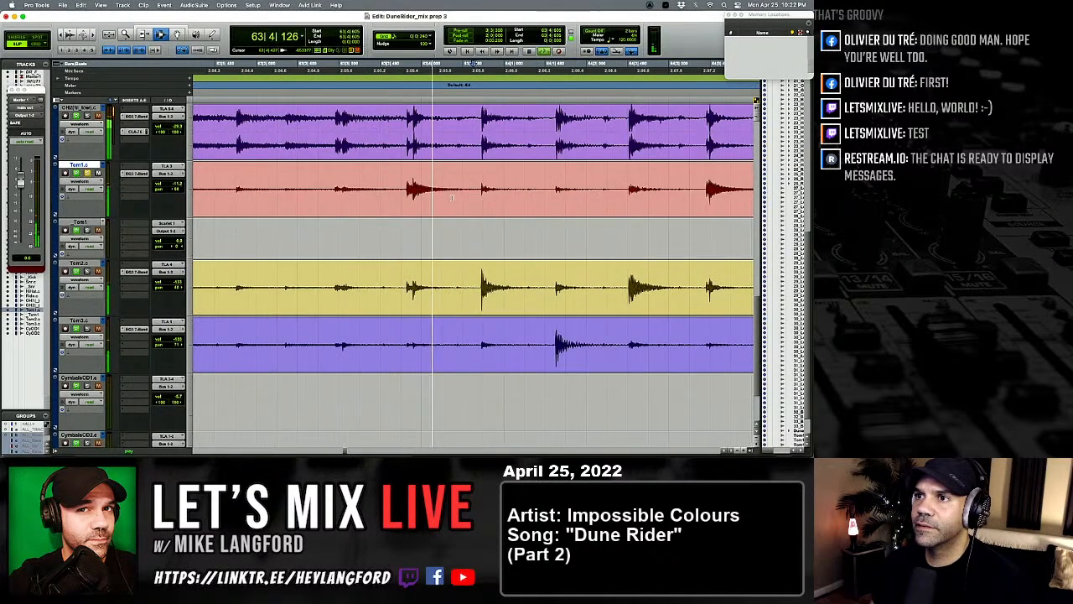
pyautogui.press('v')
pyautogui.press('p')
pyautogui.press('Tab')
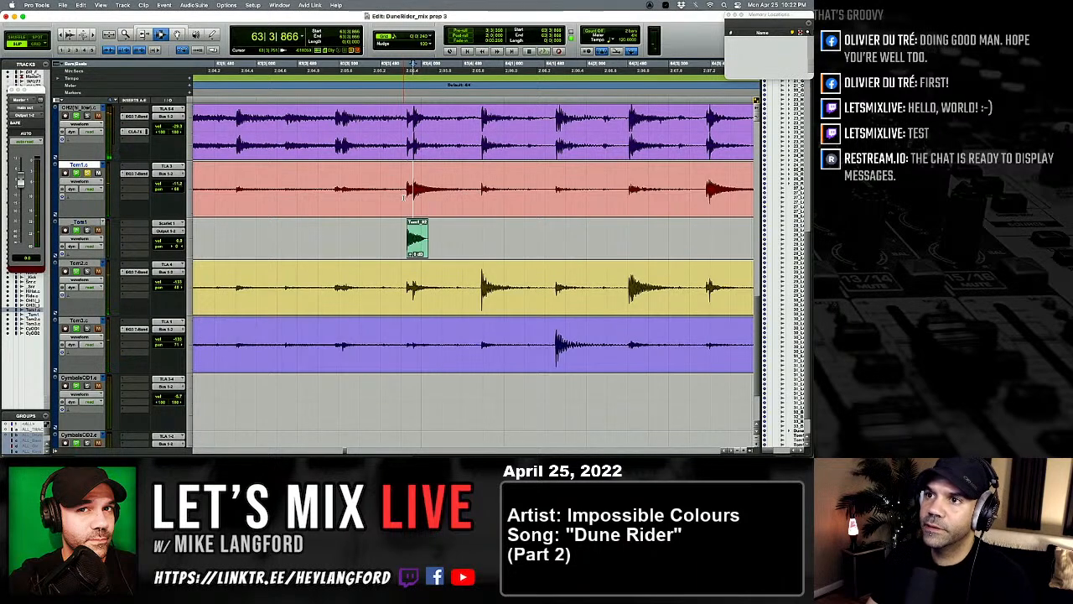
pyautogui.press(';')
pyautogui.press('b')
# Step: Play on to the Tom1 flam in beat 3 of bar 64 and paste the sample at both strokes on _Tom1, the second at 64|3|469
pyautogui.press('space')
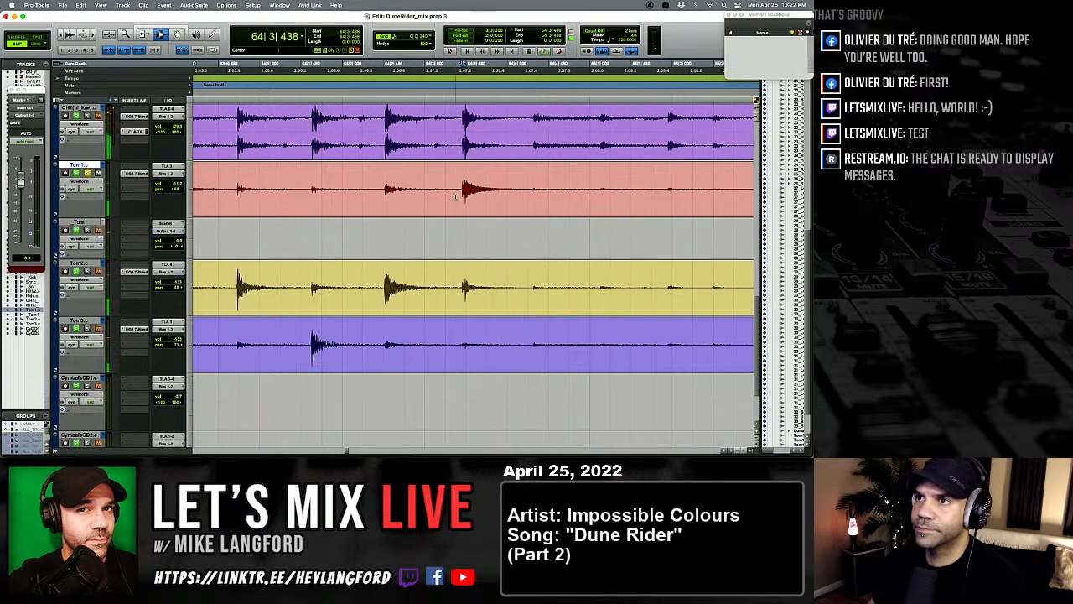
pyautogui.press(';')
pyautogui.press('v')
pyautogui.press('p')
pyautogui.press('Tab')
pyautogui.press('t')
pyautogui.press('t')
pyautogui.press('t')
pyautogui.press(';')
pyautogui.press('b')
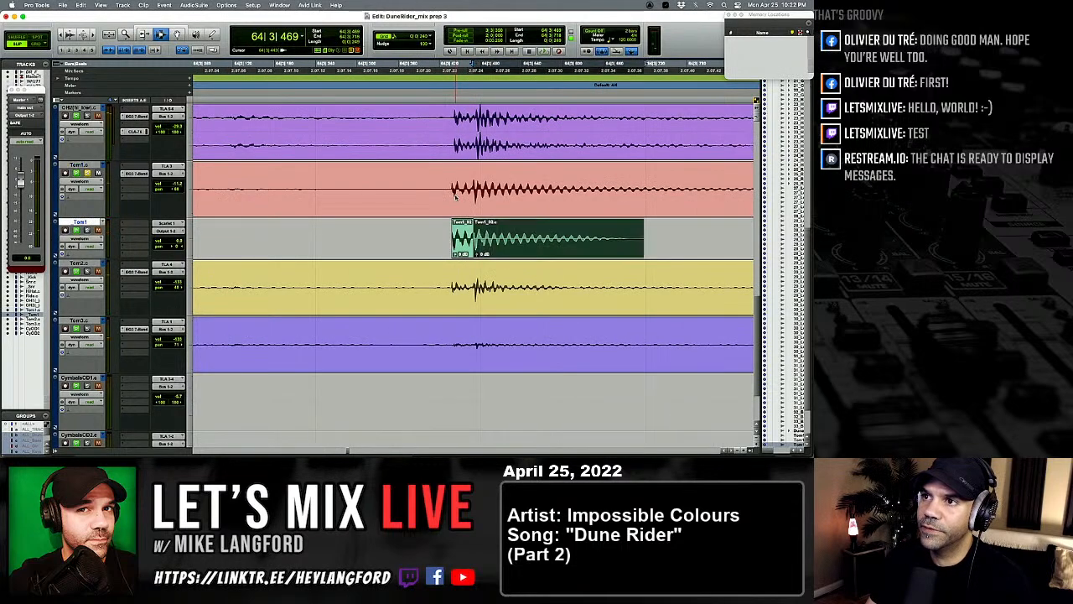
# Step: Move on to the Tom1 hit in beat 1 of bar 77 and paste two consecutive tom samples there on _Tom1
pyautogui.press('t')
pyautogui.press('t')
pyautogui.press('t')
pyautogui.press('t')
pyautogui.press('r')
pyautogui.press('r')
pyautogui.press('r')
pyautogui.press('r')
pyautogui.press('r')
pyautogui.press('r')
pyautogui.press('r')
pyautogui.press('r')
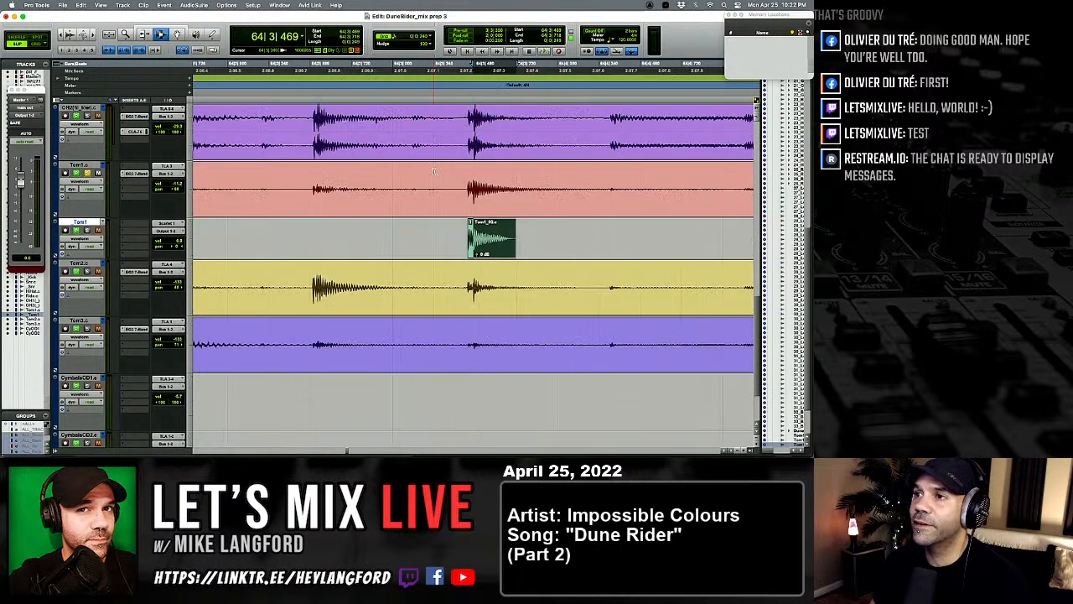
pyautogui.hscroll(10, 435, 173)
pyautogui.click(349, 180)
pyautogui.press('space')
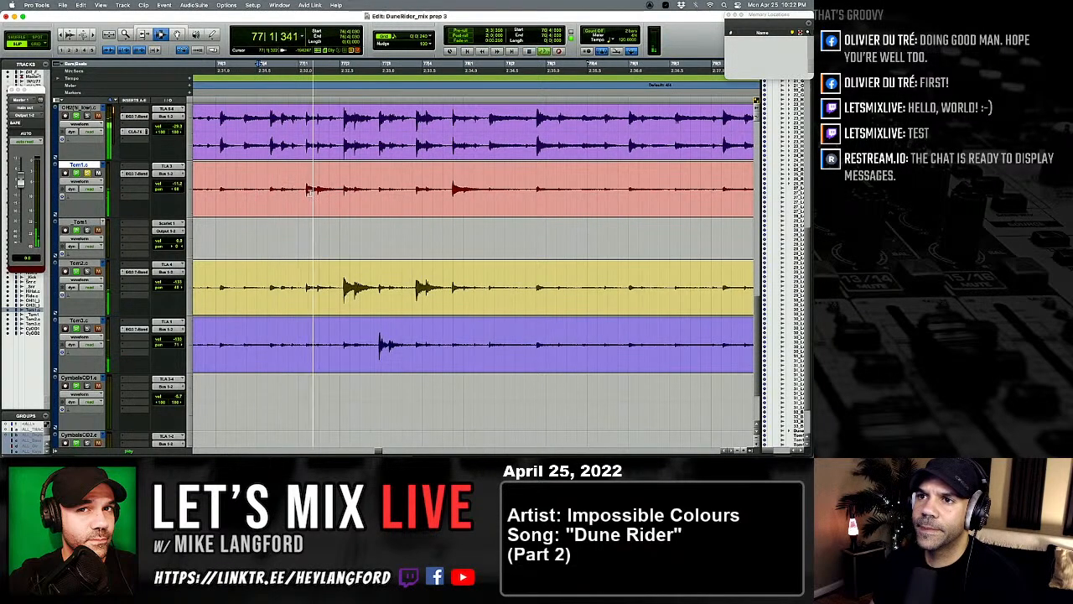
pyautogui.press('space')
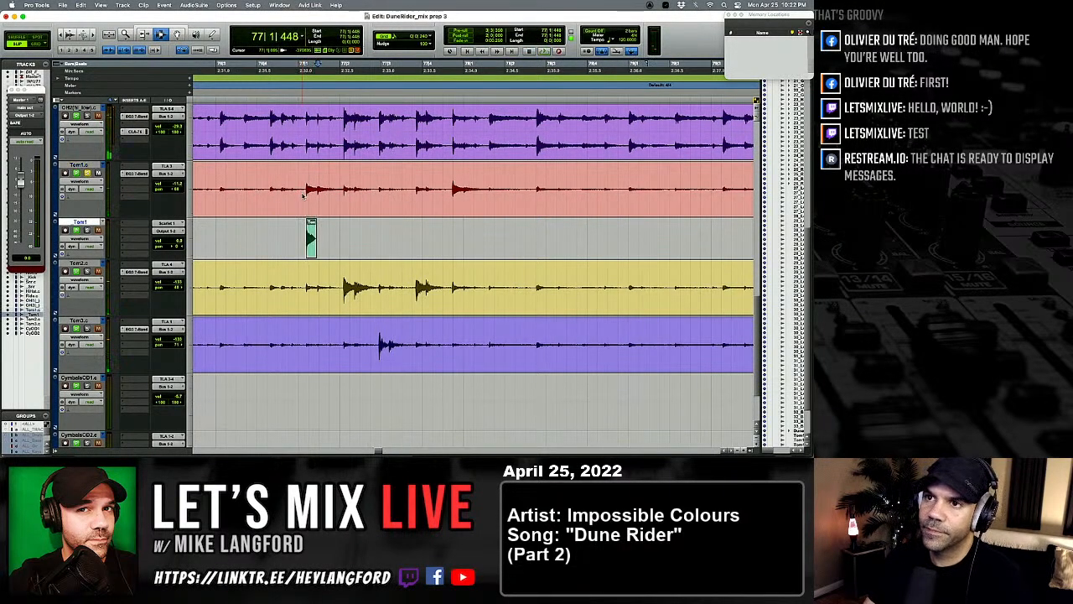
# Step: Paste two consecutive tom samples on the _Tom1 track at the Tom1 hit in beat 4 of bar 77
pyautogui.press('space')
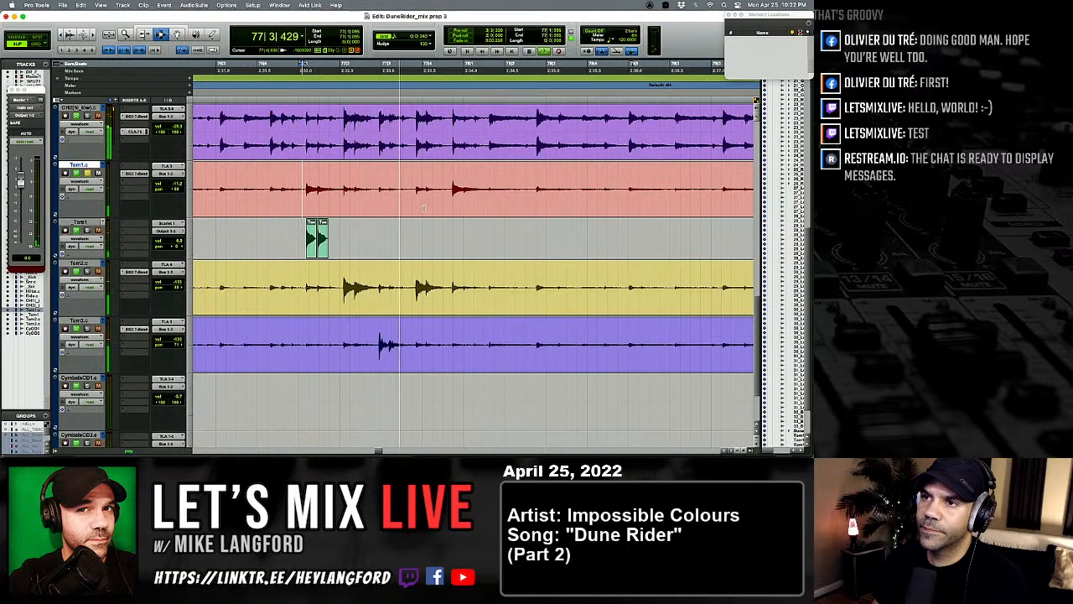
pyautogui.click(453, 205)
pyautogui.press('space')
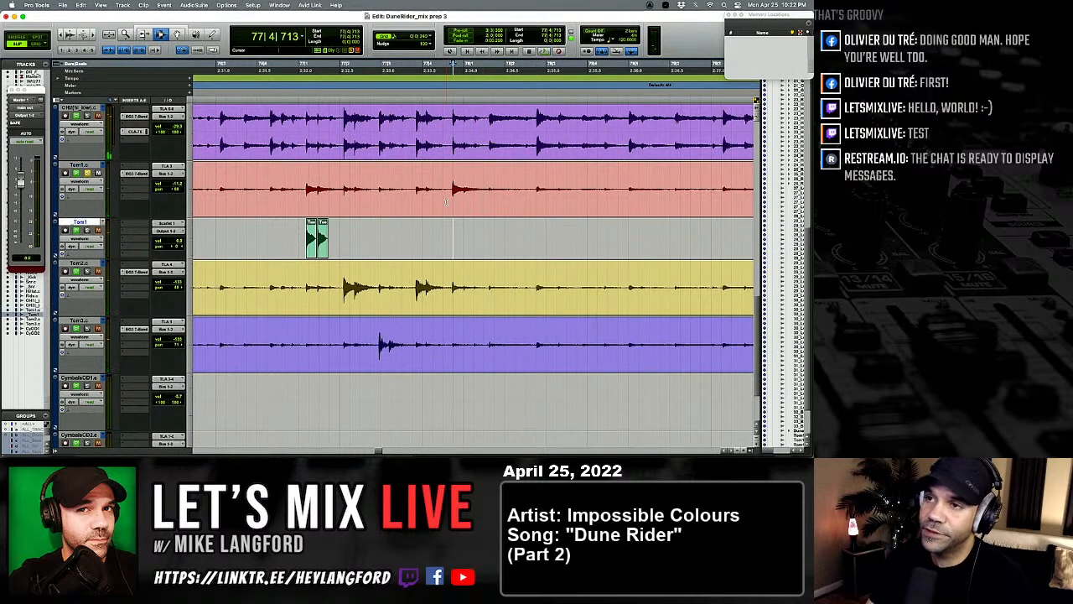
pyautogui.press('super+v')
pyautogui.click(446, 202)
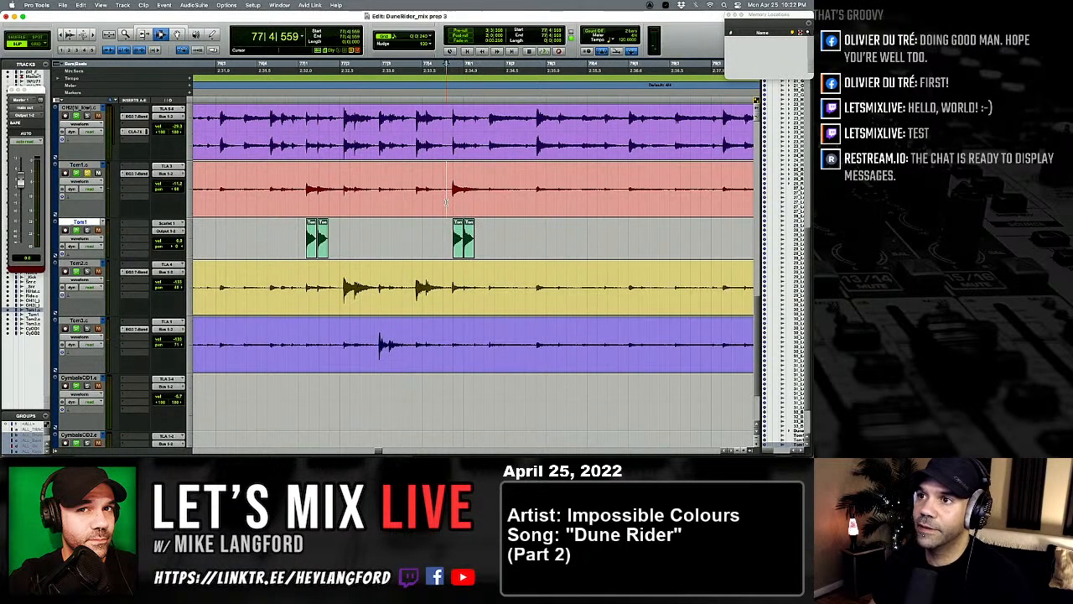
# Step: Play on to the Tom1 hit in bar 89 and paste the sample on _Tom1 at 89|2|492
pyautogui.press('space')
pyautogui.press('r')
pyautogui.press('r')
pyautogui.hscroll(10, 451, 205)
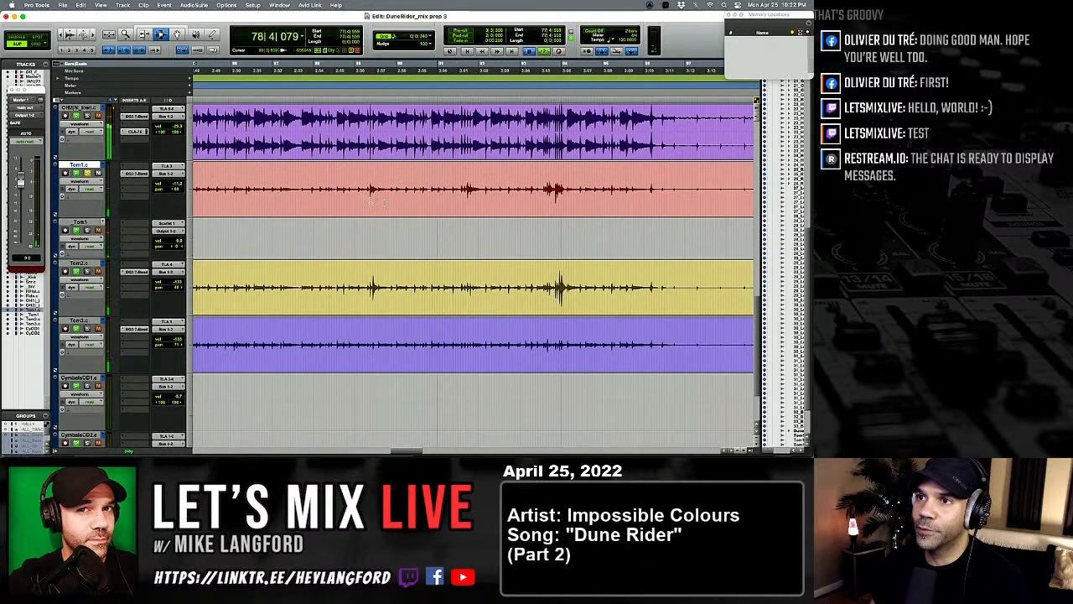
pyautogui.click(361, 202)
pyautogui.press('t')
pyautogui.press('t')
pyautogui.press('t')
pyautogui.press('space')
pyautogui.hscroll(3, 576, 204)
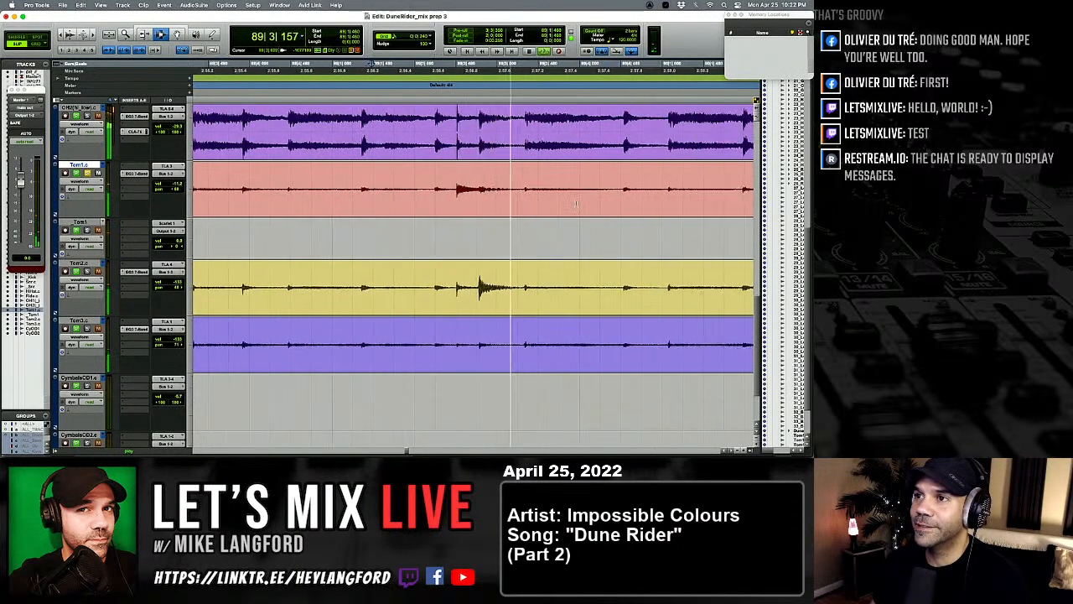
pyautogui.click(449, 202)
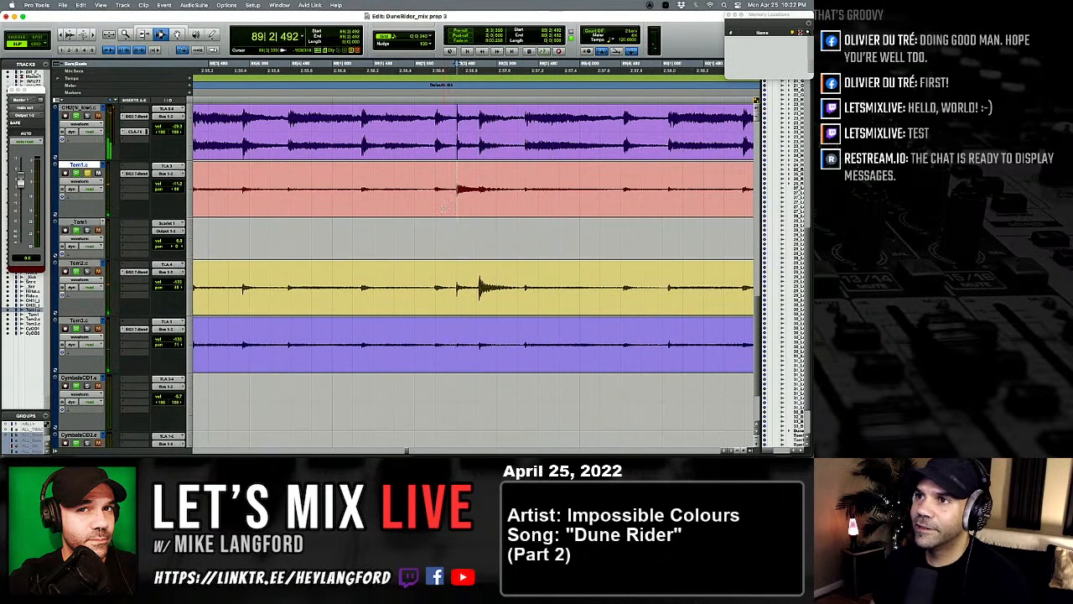
pyautogui.press(';')
pyautogui.press('v')
# Step: Move on to the two Tom1 hits in bar 91 and paste the sample at each on _Tom1, the second at 91|4|196
pyautogui.press('r')
pyautogui.press('r')
pyautogui.press('r')
pyautogui.hscroll(3, 449, 214)
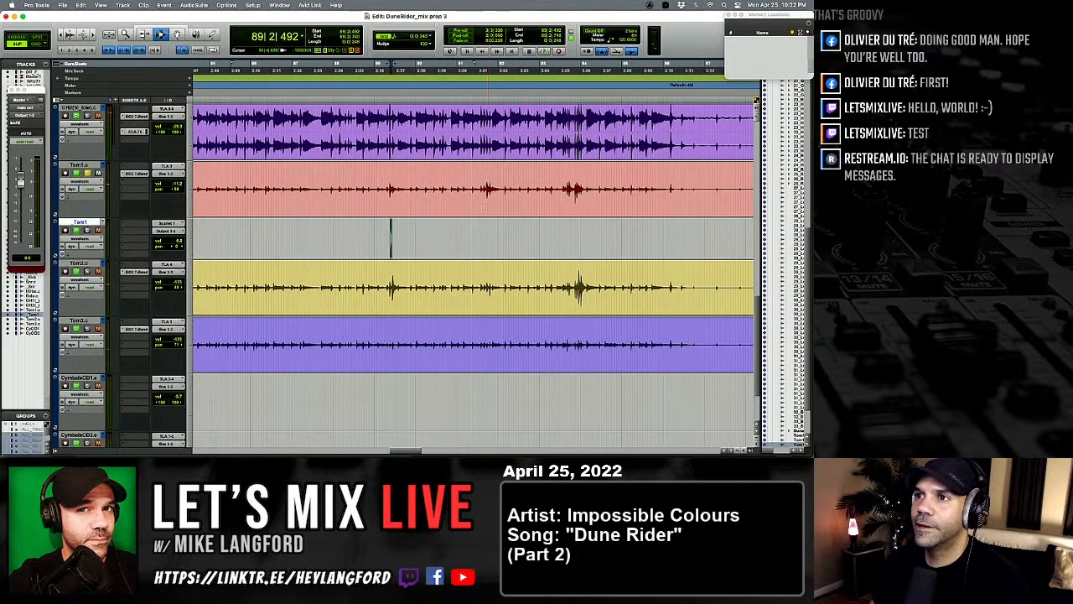
pyautogui.press('t')
pyautogui.press('t')
pyautogui.press('t')
pyautogui.press('t')
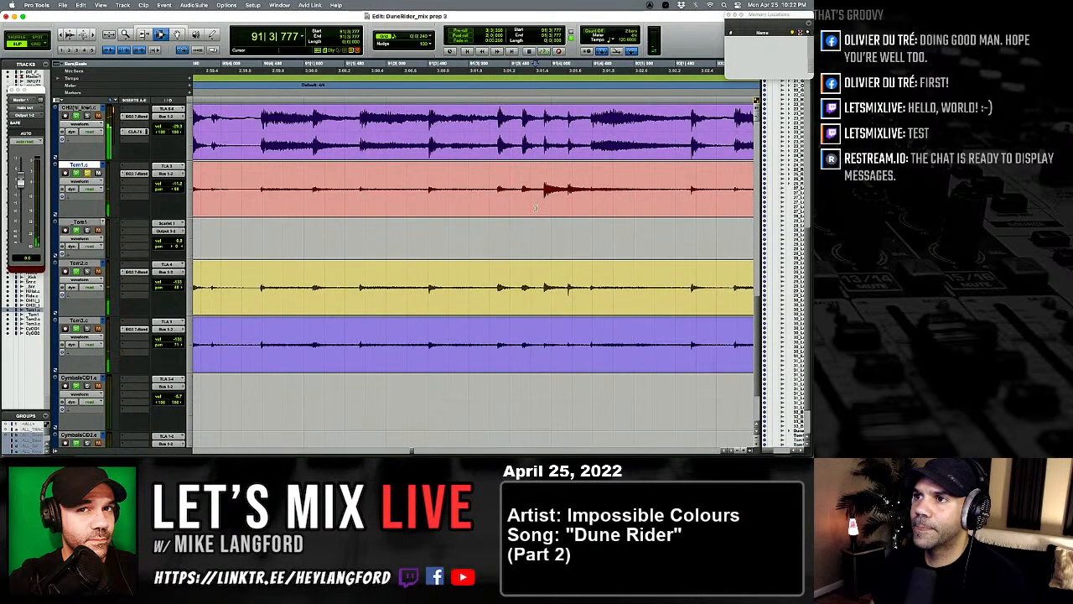
pyautogui.press('v')
pyautogui.press('p')
pyautogui.press('Tab')
pyautogui.press(';')
pyautogui.press('v')
# Step: Move on to bar 93 and paste the sample on _Tom1 at both Tom1 hits in beat 3, starting at 93|3|655
pyautogui.press('r')
pyautogui.press('r')
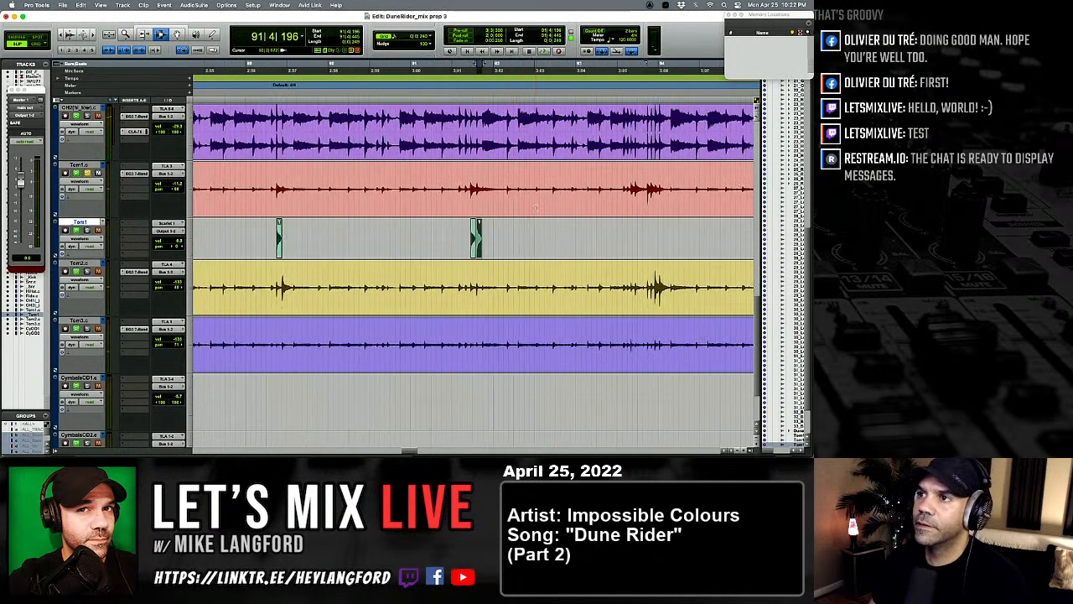
pyautogui.hscroll(1, 536, 208)
pyautogui.click(573, 199)
pyautogui.press('space')
pyautogui.press('t')
pyautogui.press('t')
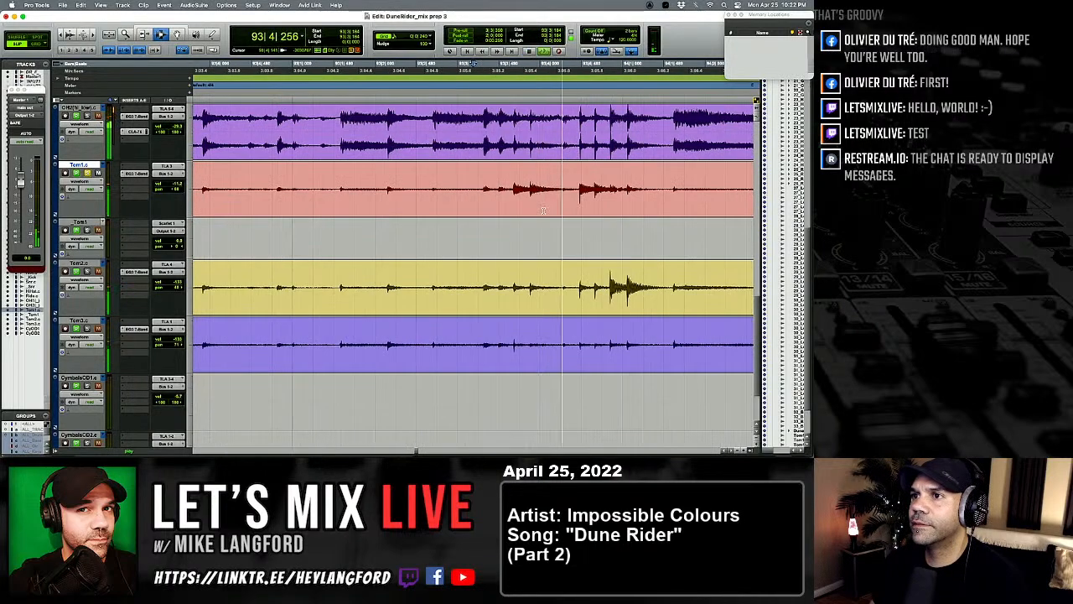
pyautogui.press('space')
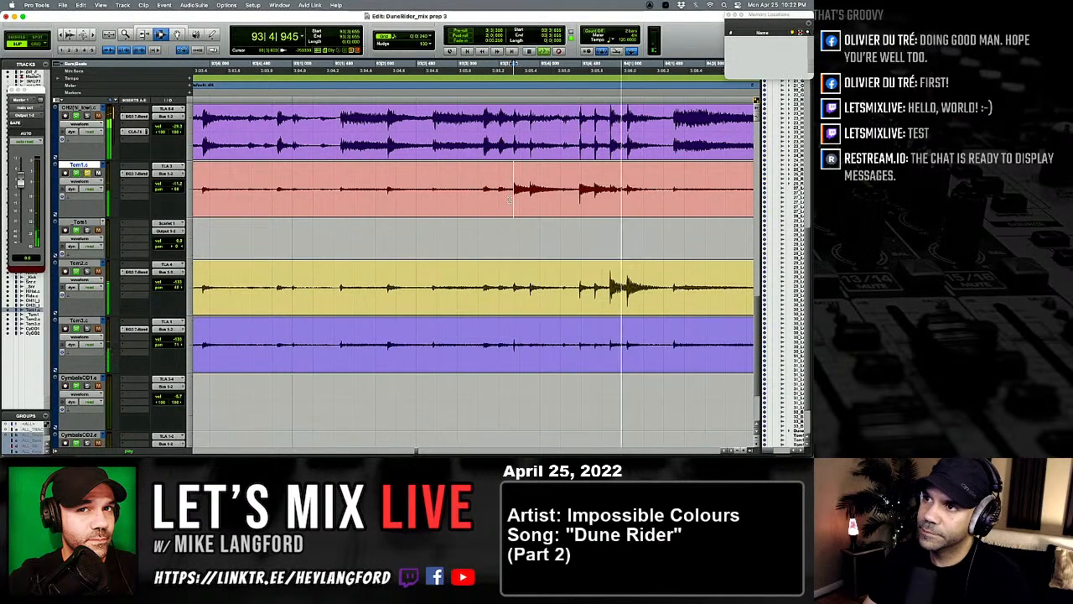
pyautogui.press('space')
pyautogui.press(';')
pyautogui.press('v')
pyautogui.press('p')
pyautogui.press('Tab')
pyautogui.press(';')
pyautogui.press('v')
# Step: Paste the sample on _Tom1 at both Tom1 hits in beat 4 of bar 93, 93|4|462 and 93|4|636
pyautogui.press('p')
pyautogui.press('Tab')
pyautogui.press('Tab')
pyautogui.press('Tab')
pyautogui.press('space')
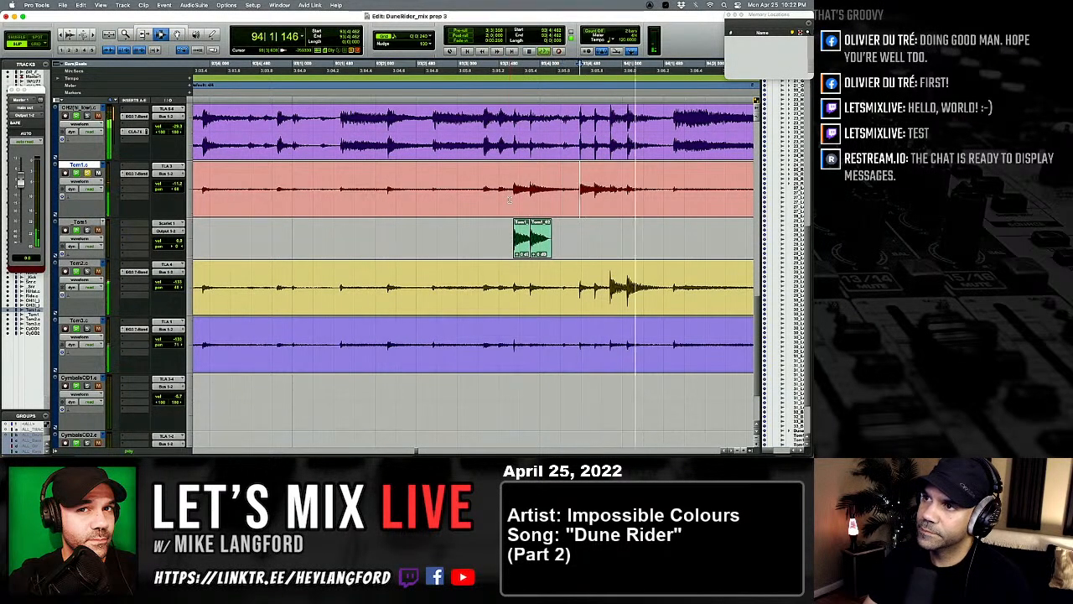
pyautogui.press('space')
pyautogui.press(';')
pyautogui.press('space')
pyautogui.press('space')
pyautogui.press('v')
pyautogui.press('p')
pyautogui.press('Tab')
pyautogui.press(';')
pyautogui.press('v')
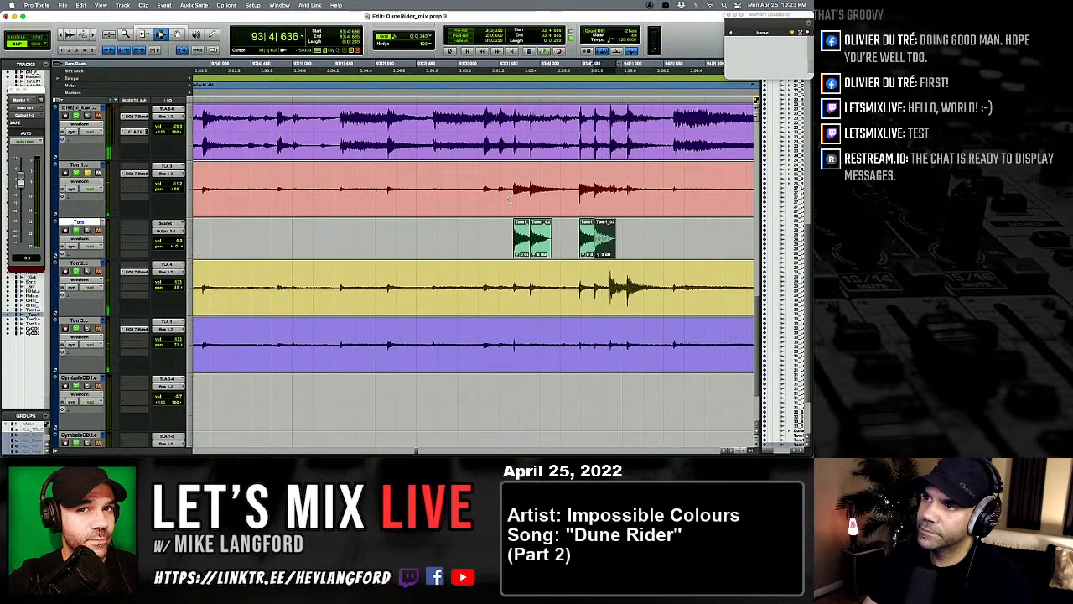
# Step: Play on to bar 105 and paste the sample on _Tom1 at the bar's first Tom1 hit
pyautogui.press('r')
pyautogui.press('r')
pyautogui.press('space')
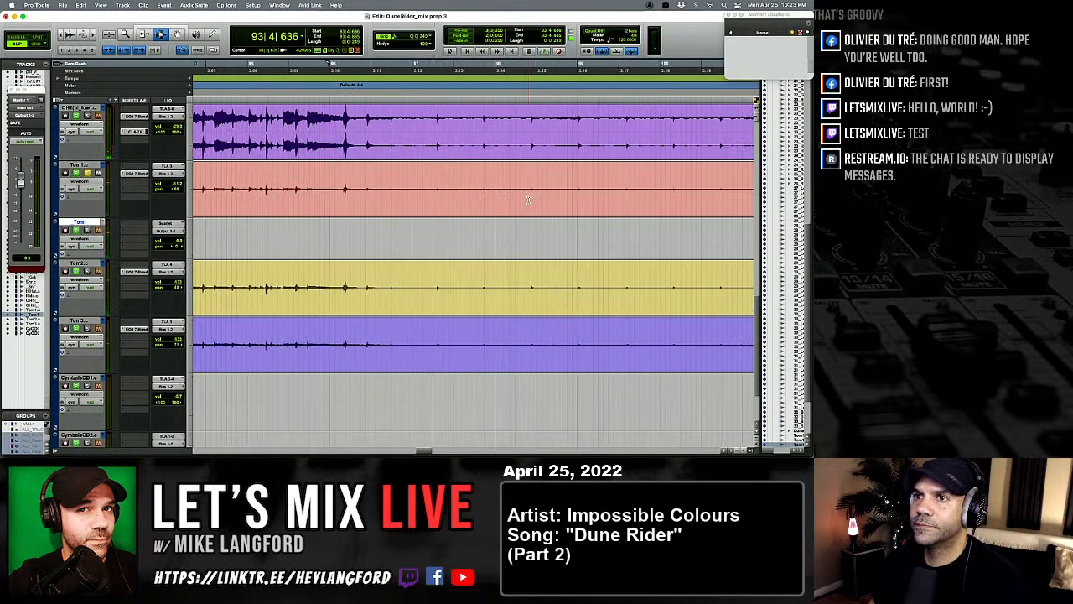
pyautogui.press('space')
pyautogui.press('space')
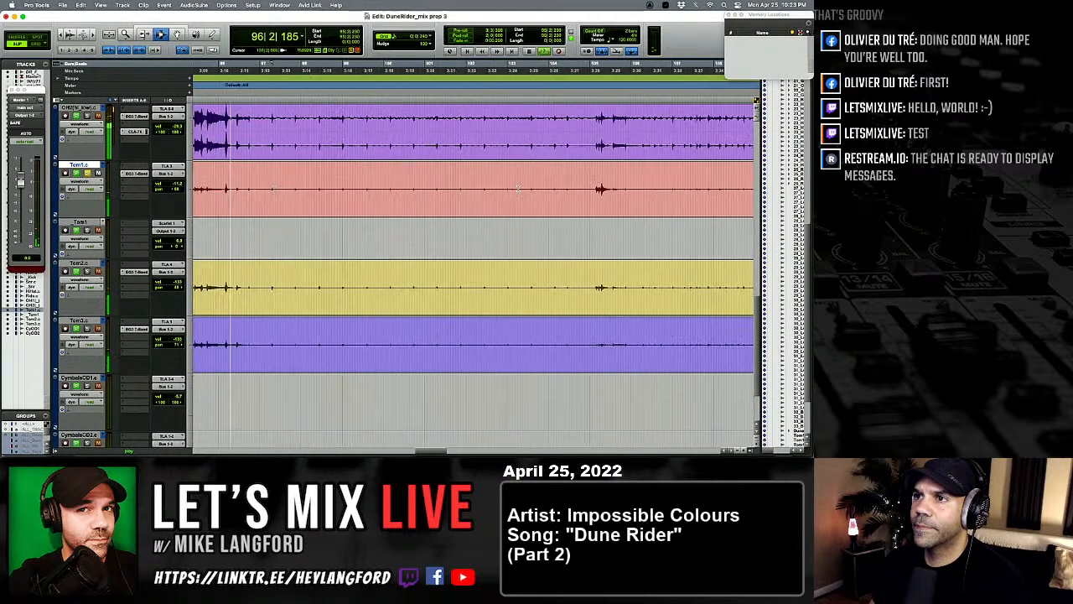
pyautogui.press('t')
pyautogui.press('t')
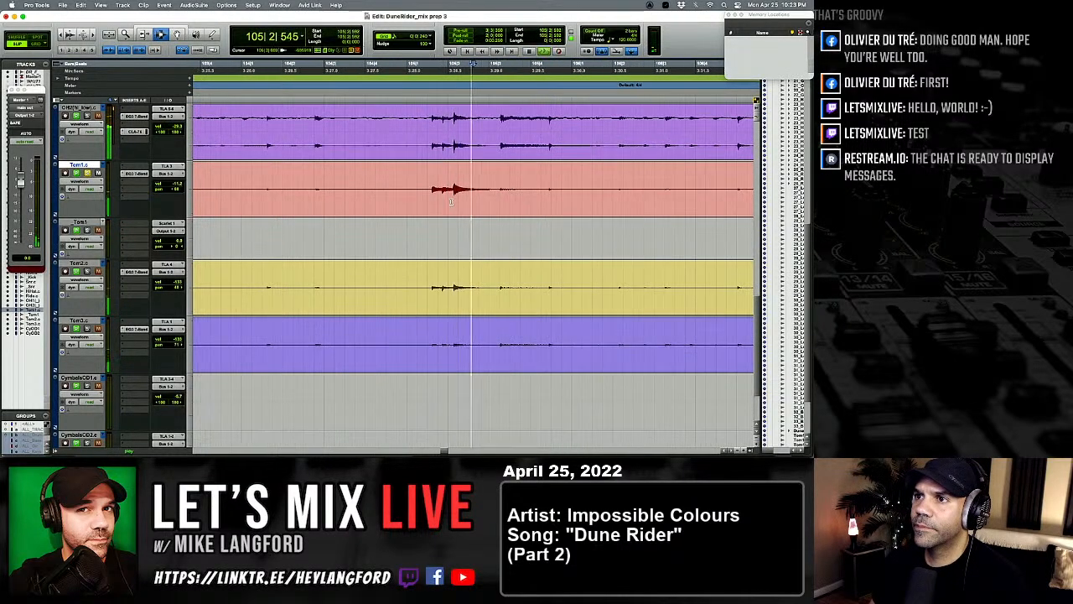
pyautogui.click(423, 200)
pyautogui.press('Tab')
pyautogui.press('v')
# Step: Paste the sample on _Tom1 at the remaining two Tom1 hits in bar 105, 105|1|836 and 105|2|137
pyautogui.press('p')
pyautogui.press('Tab')
pyautogui.press(';')
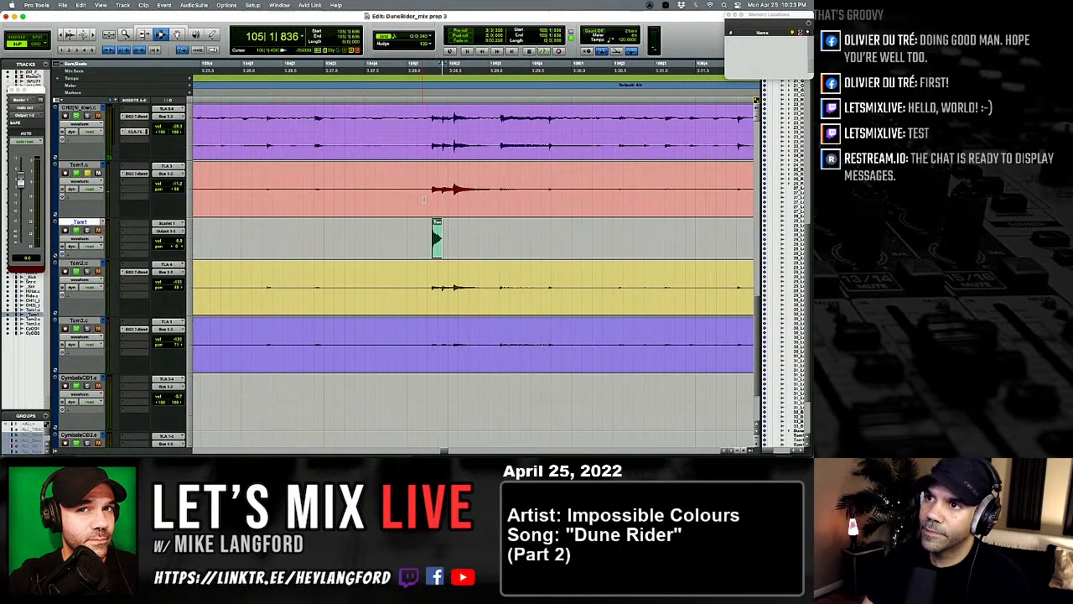
pyautogui.press('v')
pyautogui.press('p')
pyautogui.press('Tab')
pyautogui.press(';')
pyautogui.press('v')
# Step: Listen through the Tom1 track around bars 128 to 133 for further tom hits
pyautogui.press('r')
pyautogui.press('r')
pyautogui.hscroll(10, 423, 200)
pyautogui.hscroll(5, 423, 200)
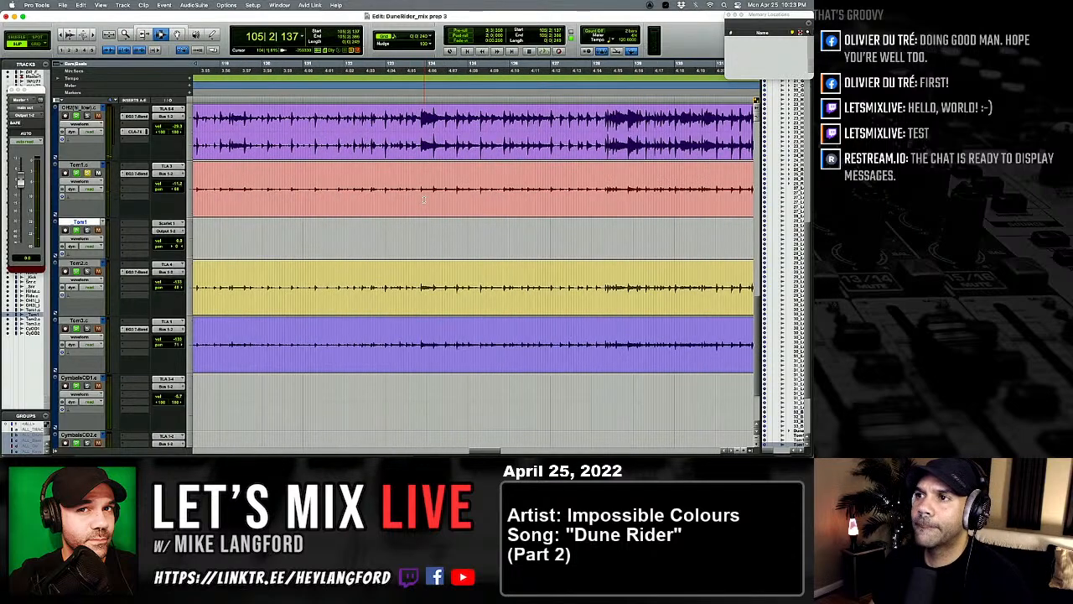
pyautogui.click(562, 192)
pyautogui.press('space')
pyautogui.press('t')
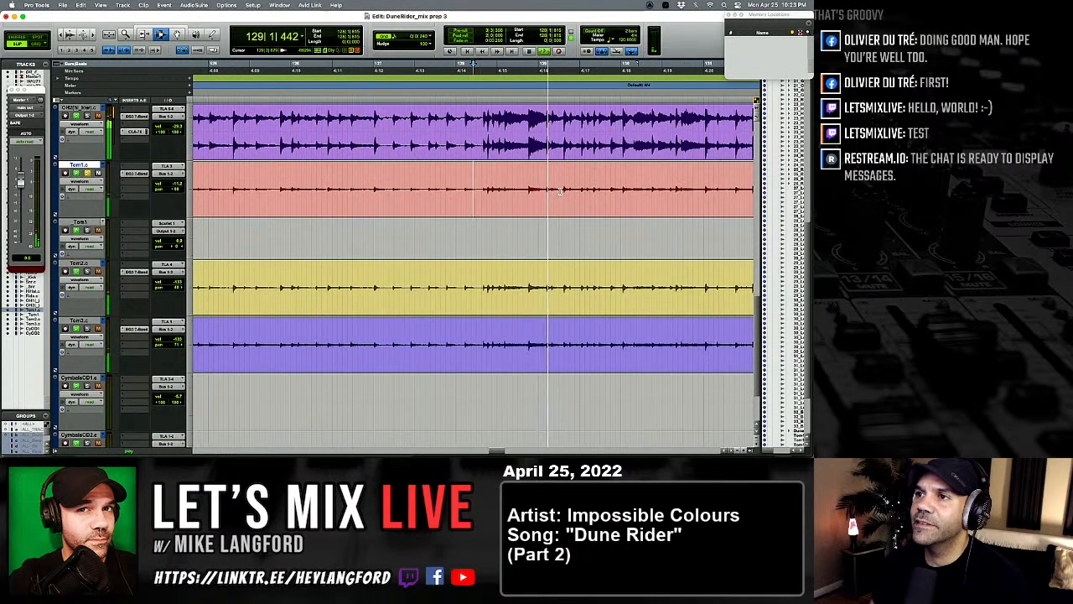
pyautogui.press('t')
pyautogui.press('space')
pyautogui.click(462, 192)
pyautogui.press('space')
pyautogui.press('space')
pyautogui.press('space')
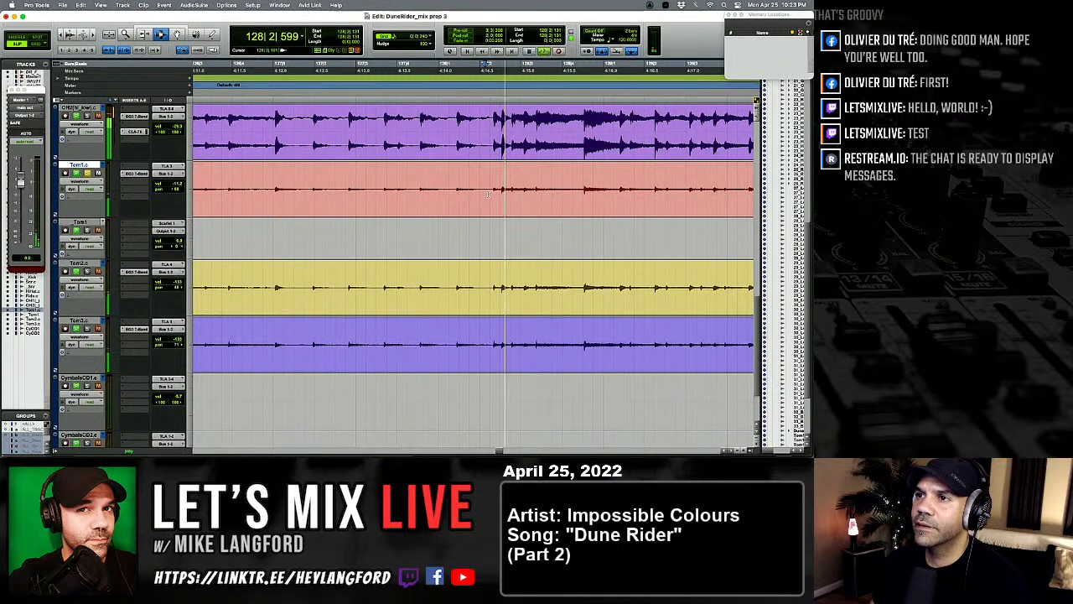
pyautogui.press('space')
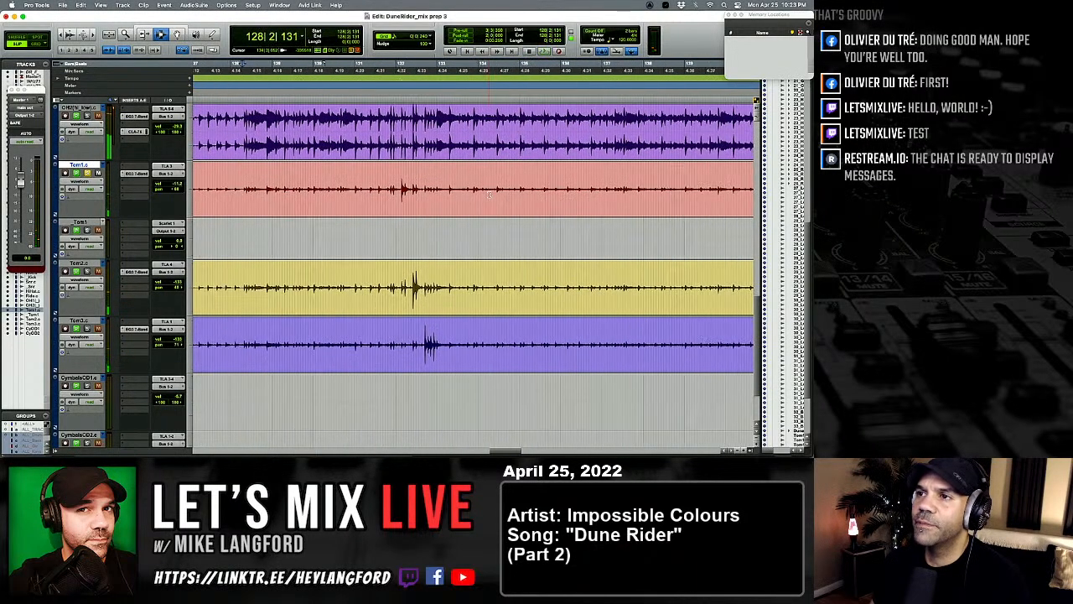
pyautogui.click(433, 195)
pyautogui.press('t')
pyautogui.press('t')
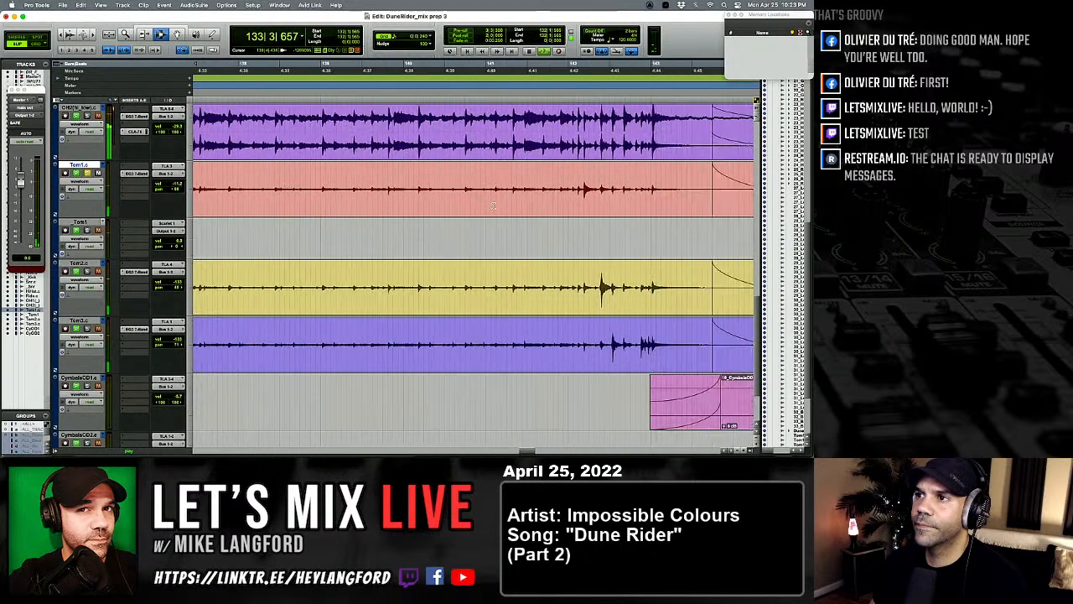
# Step: Play on to the Tom1 hit in bar 142 and paste the sample on _Tom1 at 142|1|742
pyautogui.press('space')
pyautogui.press('t')
pyautogui.press('t')
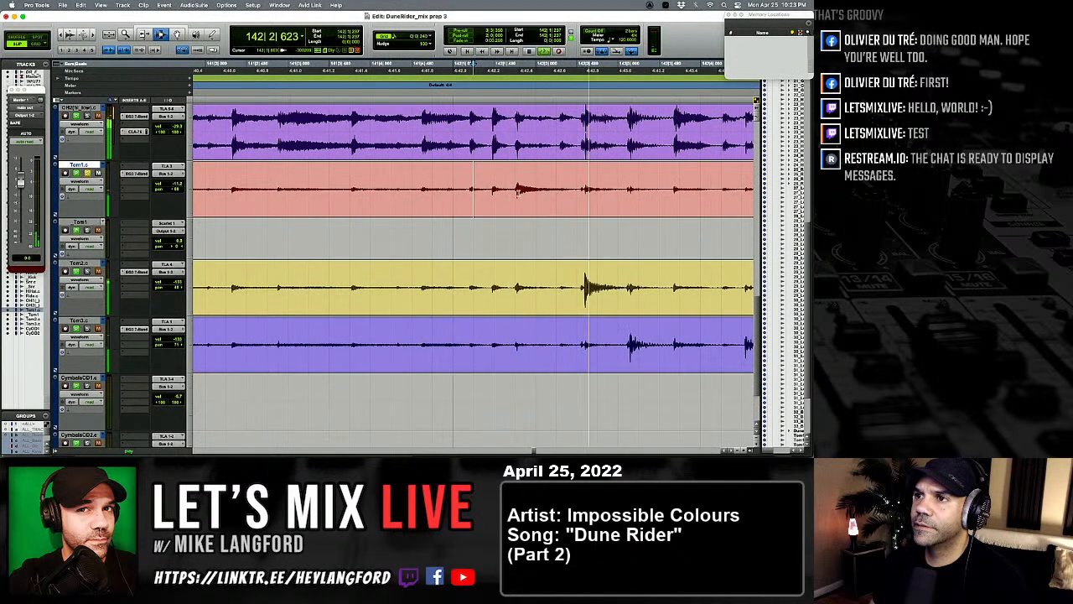
pyautogui.press('space')
pyautogui.press('t')
pyautogui.press('t')
pyautogui.press('t')
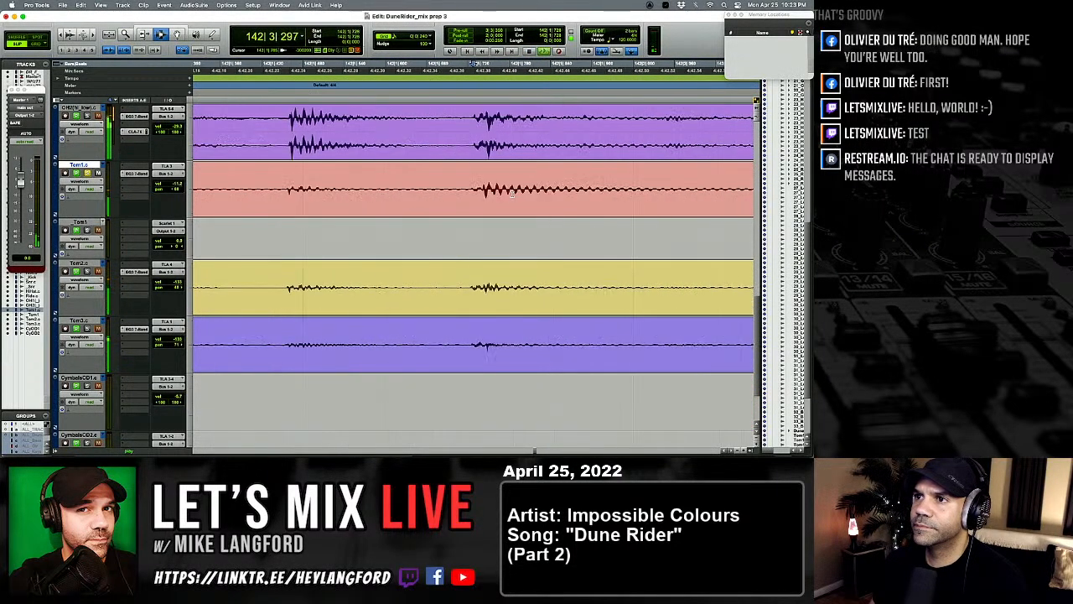
pyautogui.press('space')
pyautogui.press('space')
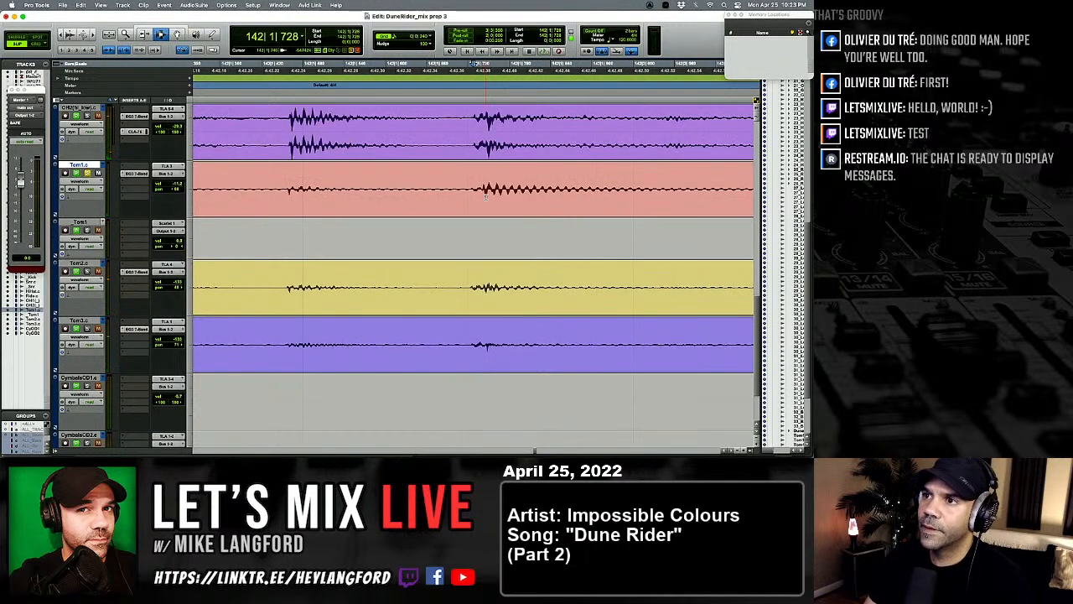
pyautogui.press('t')
pyautogui.press('t')
pyautogui.press('t')
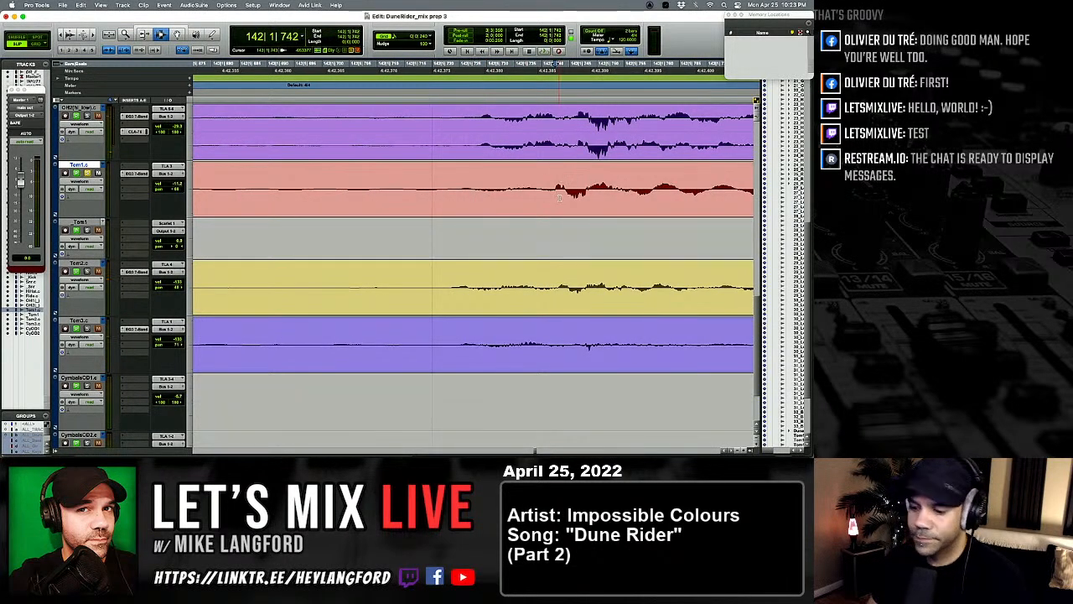
pyautogui.press('r')
pyautogui.press('r')
pyautogui.press('r')
pyautogui.press('r')
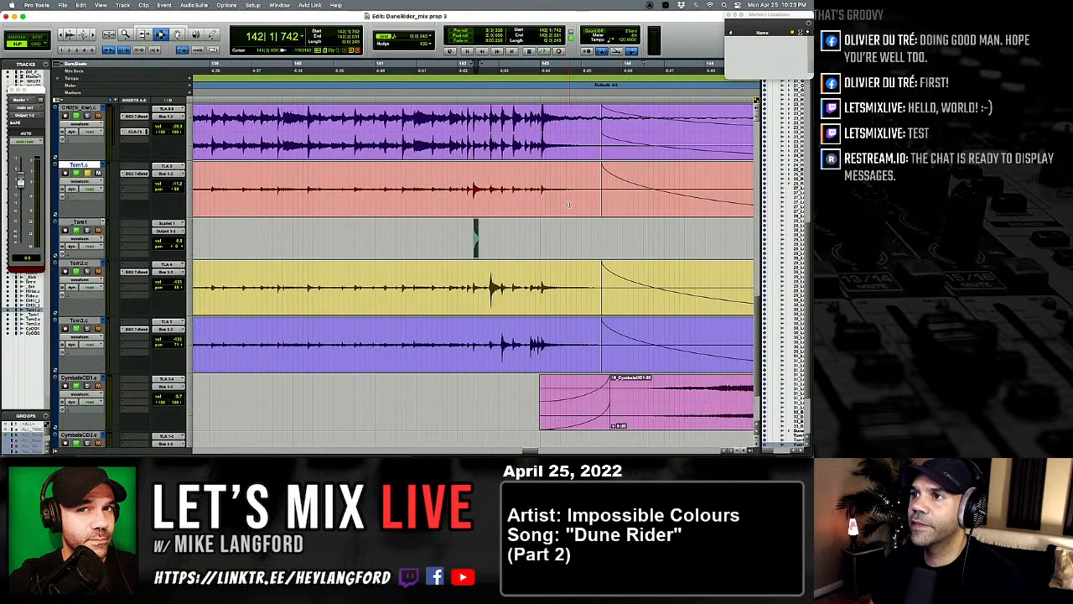
pyautogui.press('r')
# Step: Listen to the rest of the fill in bars 142 and 143 and review the whole song for missed Tom1 hits
pyautogui.click(495, 203)
pyautogui.press('space')
pyautogui.press('t')
pyautogui.press('t')
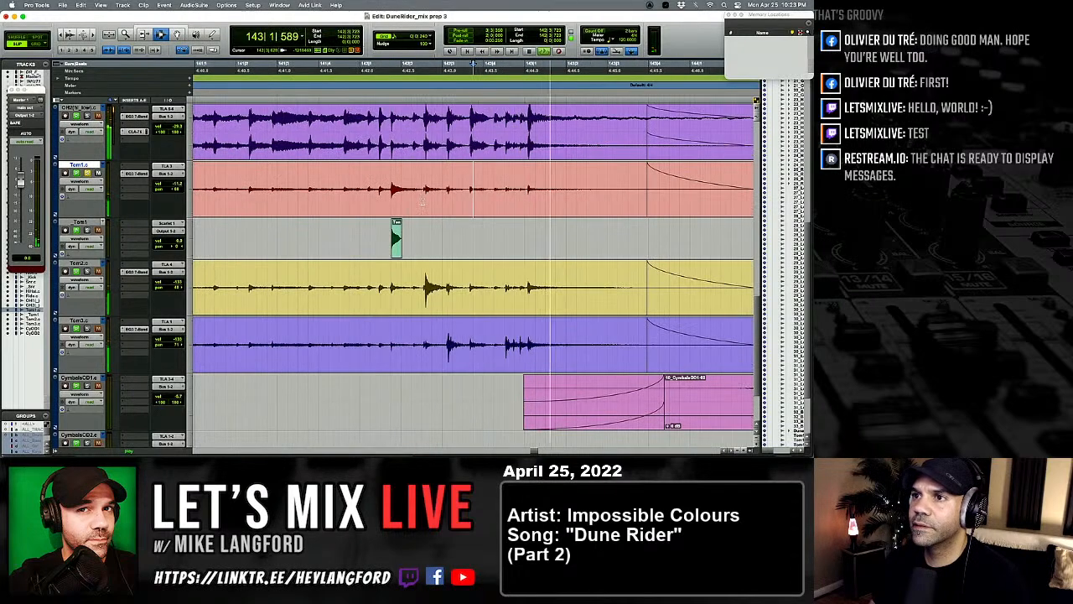
pyautogui.press('r')
pyautogui.press('r')
pyautogui.press('r')
pyautogui.press('r')
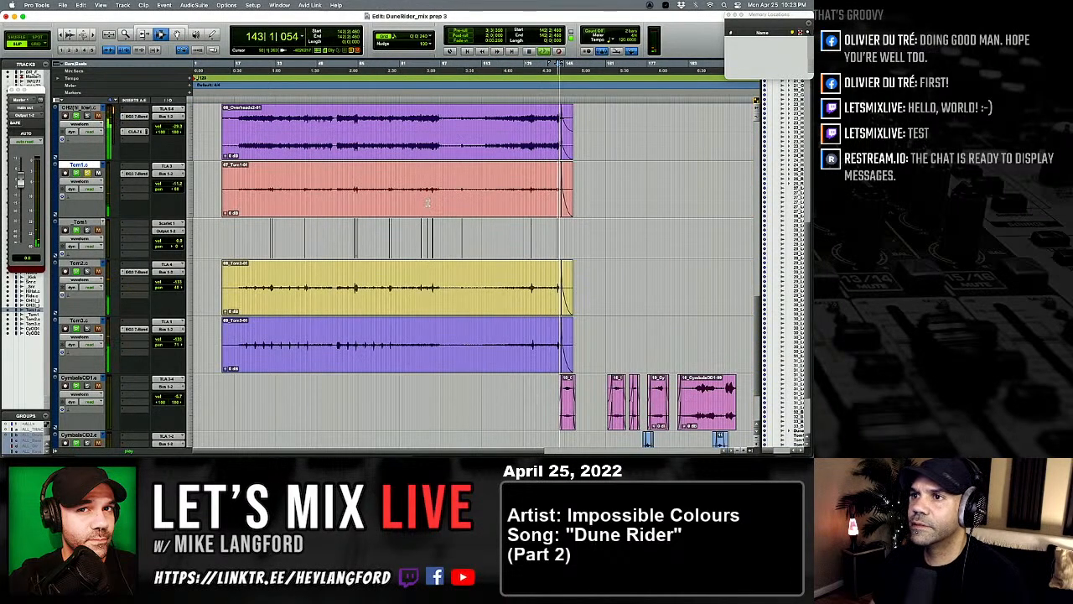
pyautogui.press('space')
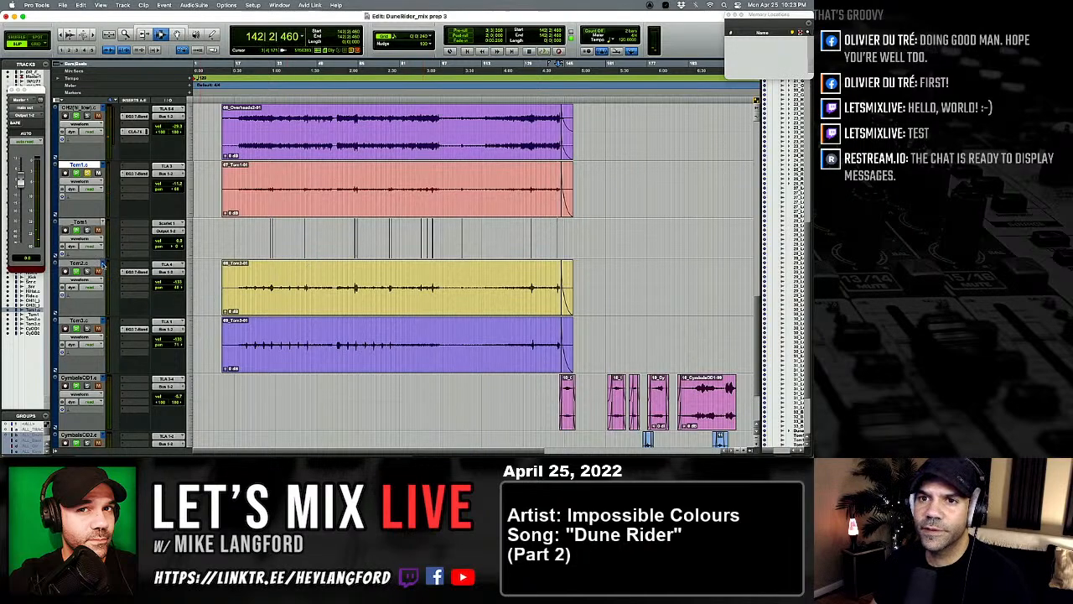
# Step: Create one mono audio track named _Tom2 directly below the Tom2 track
pyautogui.click(84, 264)
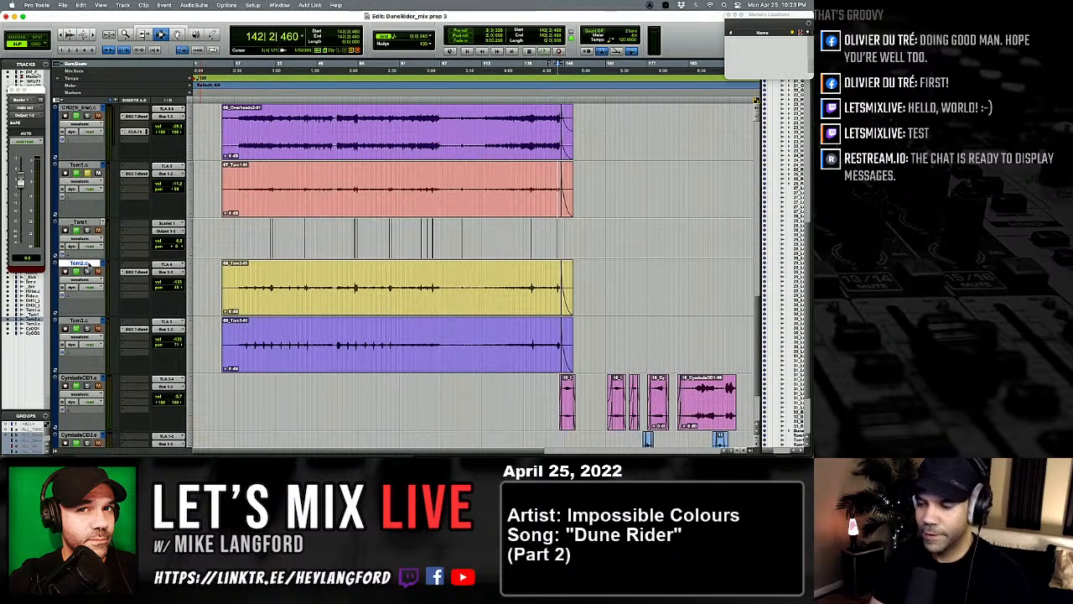
pyautogui.press('super+shift+n')
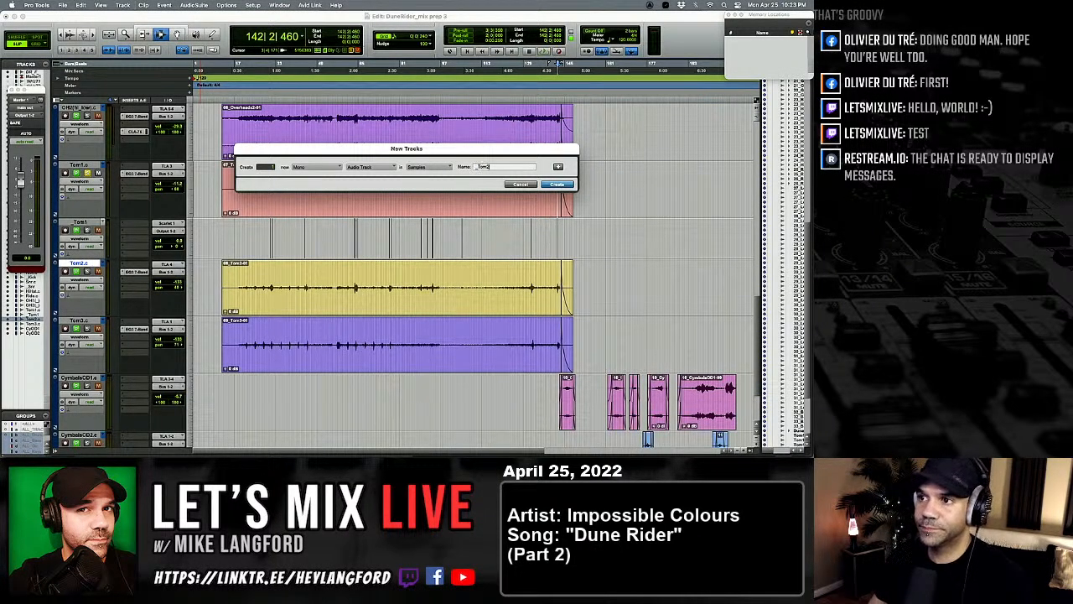
pyautogui.press('Return')
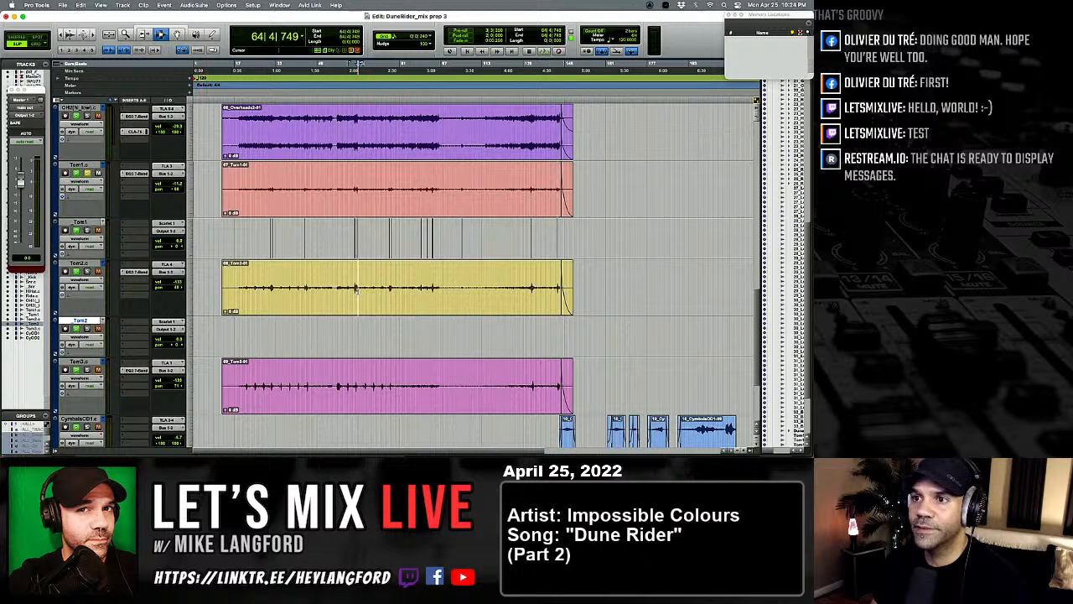
# Step: Solo the Tom2 track and audition its hits around bar 64, starting from 63|4|573
pyautogui.press('t')
pyautogui.press('t')
pyautogui.press('t')
pyautogui.press('t')
pyautogui.click(434, 293)
pyautogui.press('t')
pyautogui.press('t')
pyautogui.press('t')
pyautogui.press('t')
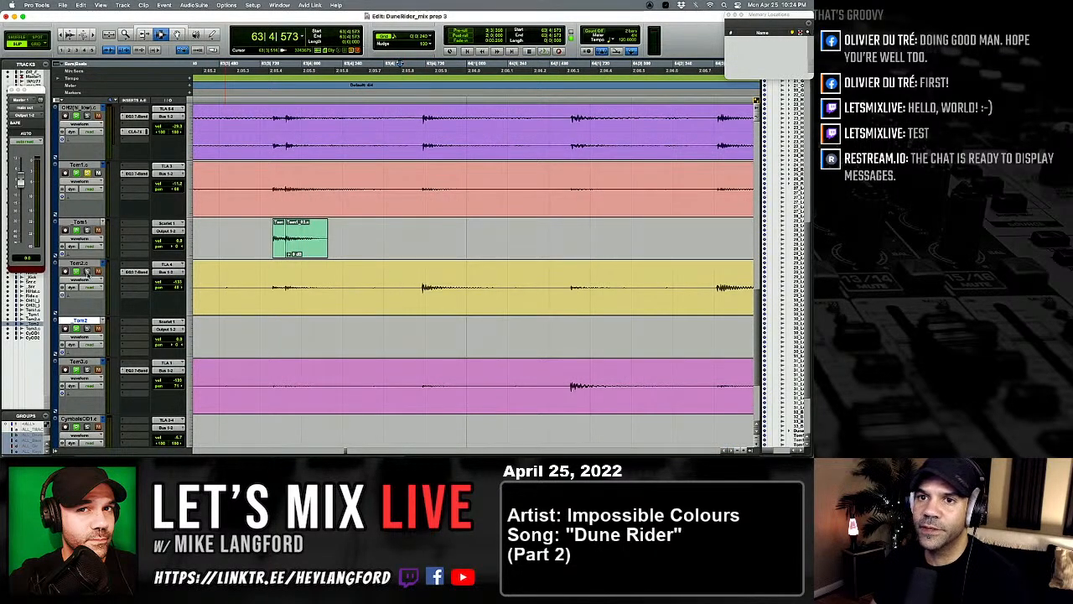
pyautogui.press('space')
pyautogui.press('space')
pyautogui.press('r')
pyautogui.press('r')
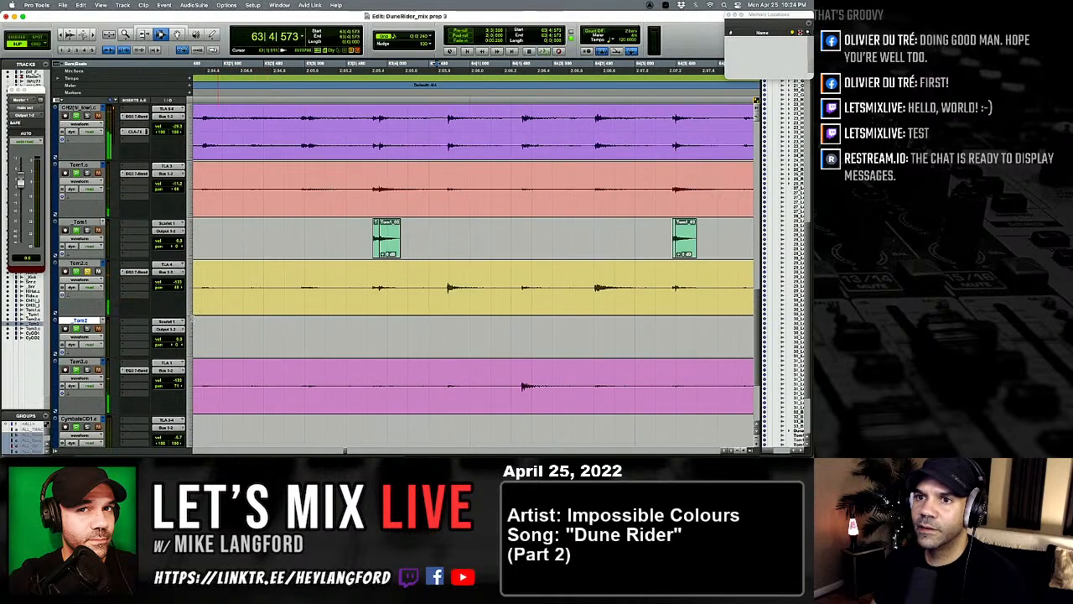
pyautogui.press('space')
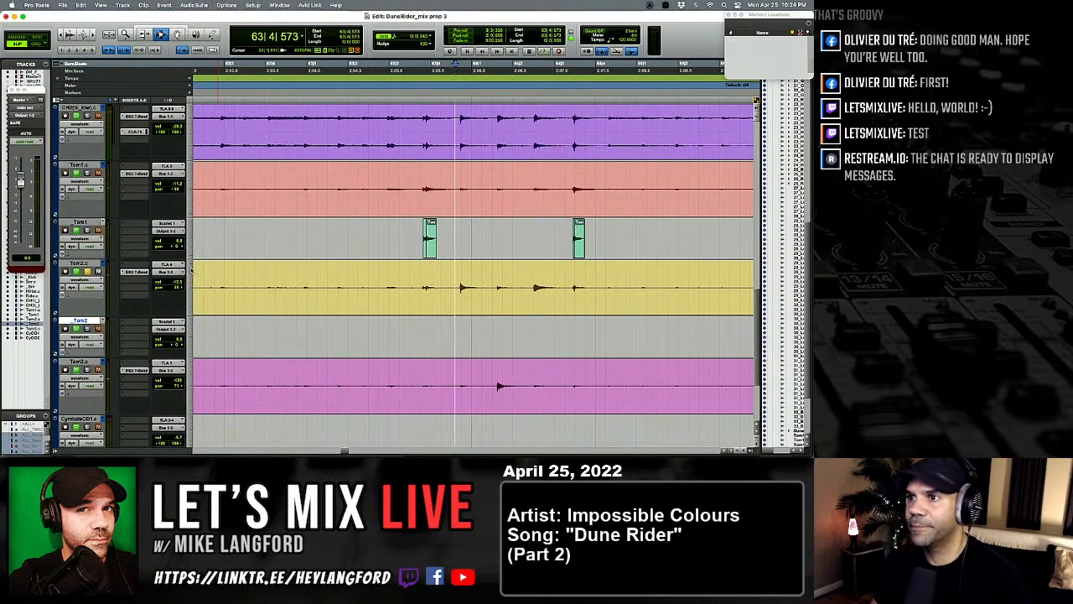
# Step: Move on to bar 77 and copy the Tom2 hit at 77|2|099 to the song's start on the Tom2 track
pyautogui.press('r')
pyautogui.press('r')
pyautogui.hscroll(5, 534, 342)
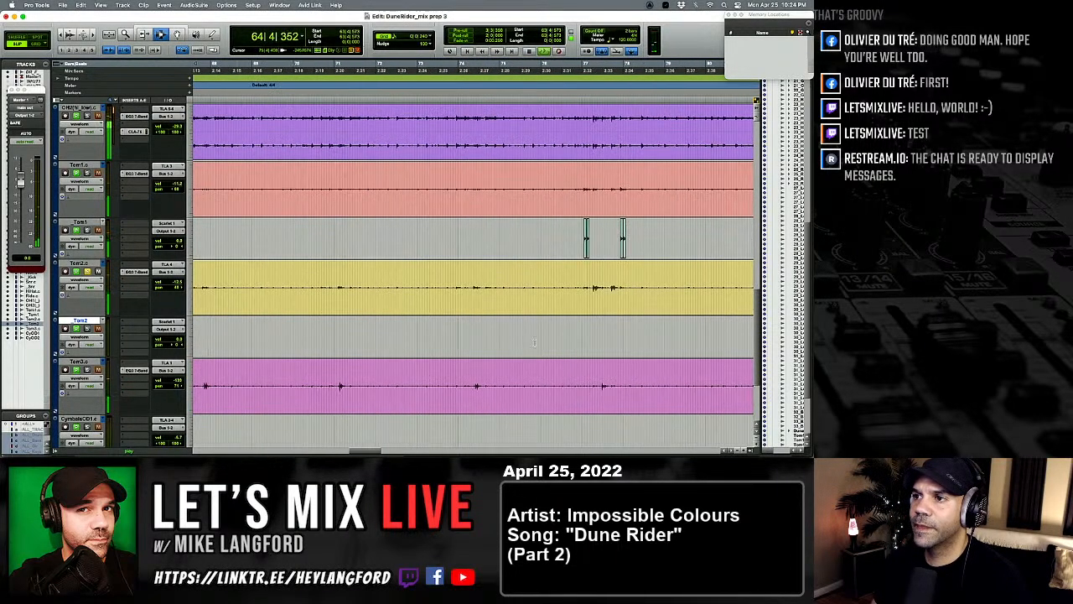
pyautogui.click(586, 323)
pyautogui.press('t')
pyautogui.press('t')
pyautogui.press('t')
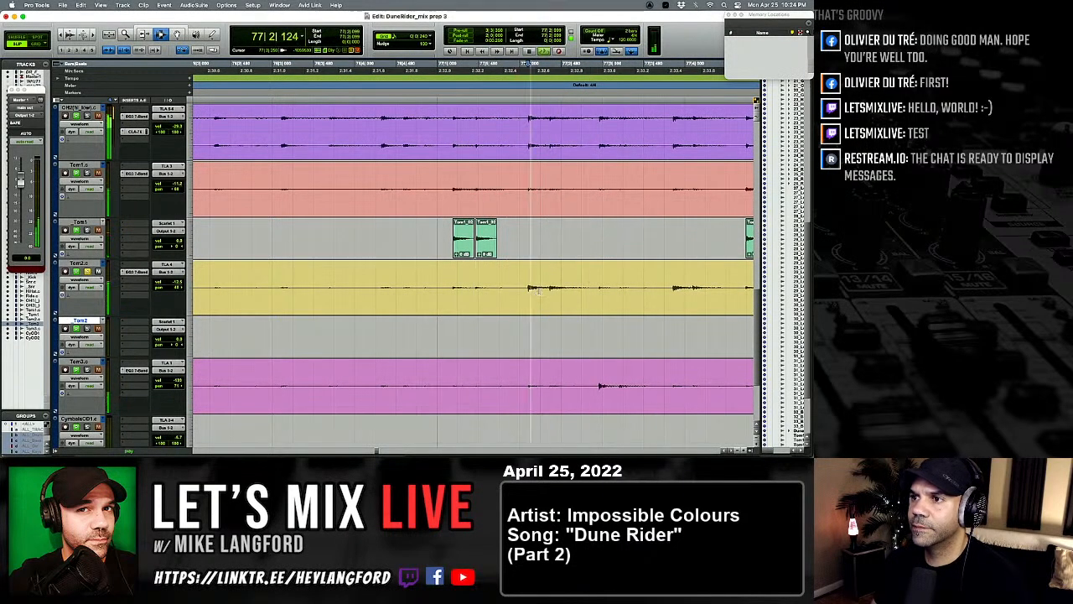
pyautogui.moveTo(527, 293); pyautogui.dragTo(546, 295)
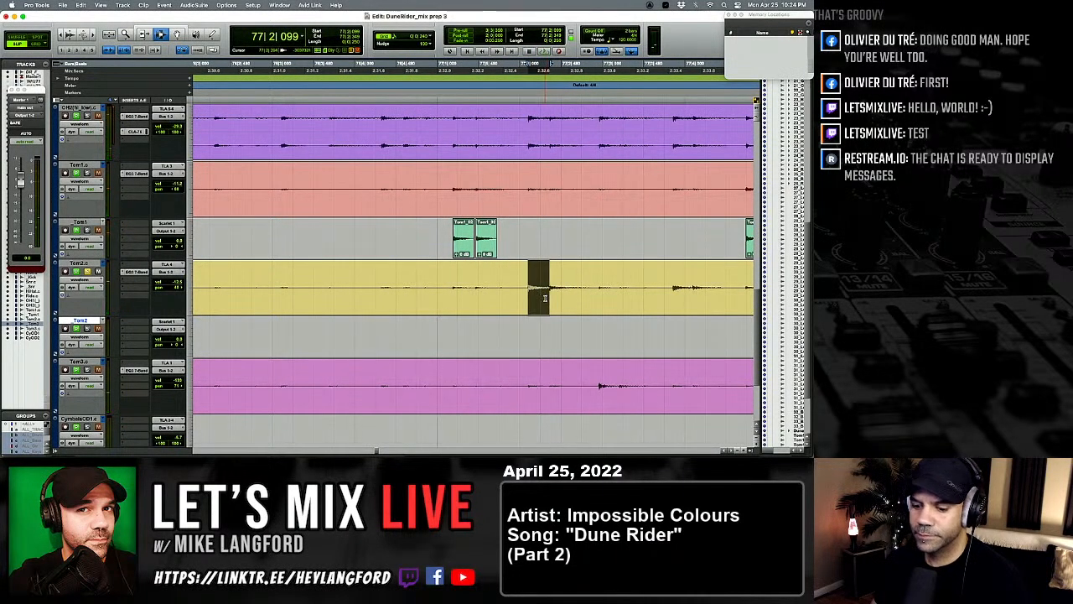
pyautogui.press('space')
pyautogui.press('Return')
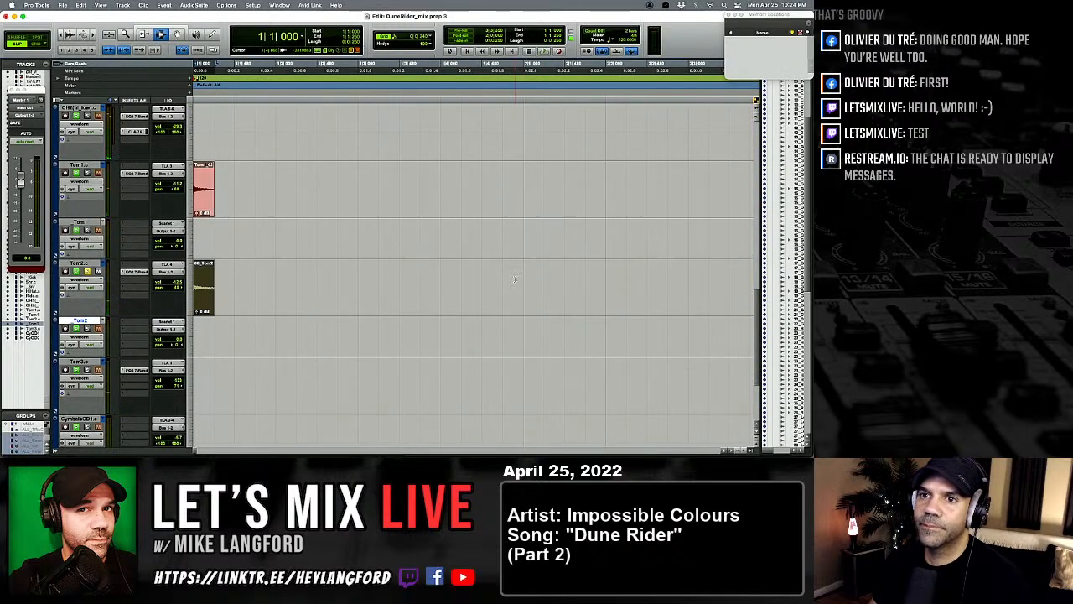
# Step: Move the copied Tom2 hit onto _Tom2, enlarge that track's height, and raise the clip's gain while auditioning it
pyautogui.press('t')
pyautogui.press('t')
pyautogui.press('t')
pyautogui.press('t')
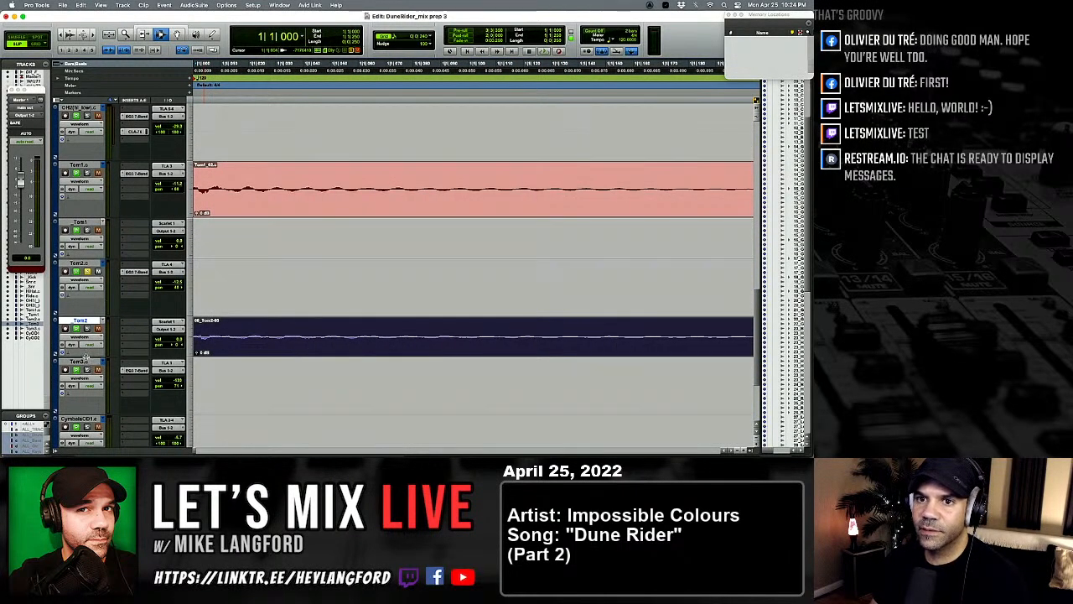
pyautogui.moveTo(85, 356); pyautogui.dragTo(197, 426)
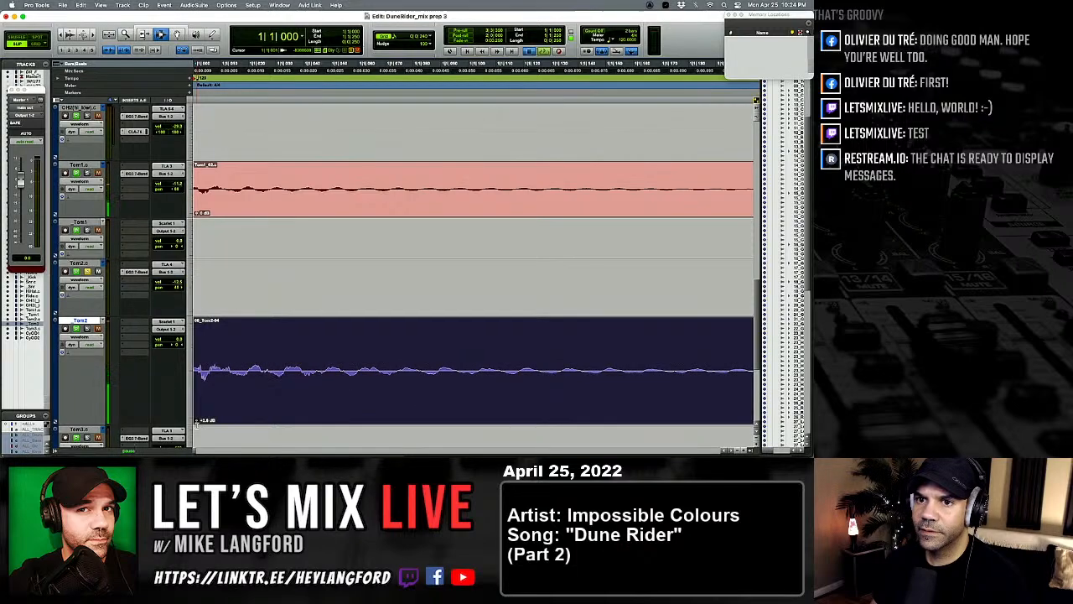
pyautogui.click(197, 424)
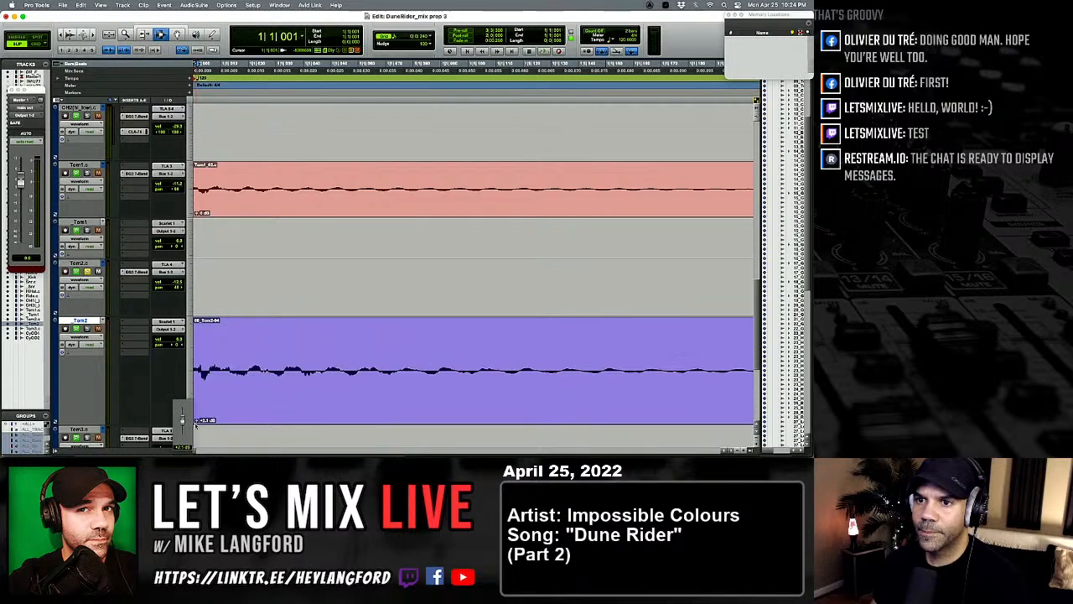
pyautogui.press('space')
pyautogui.press('space')
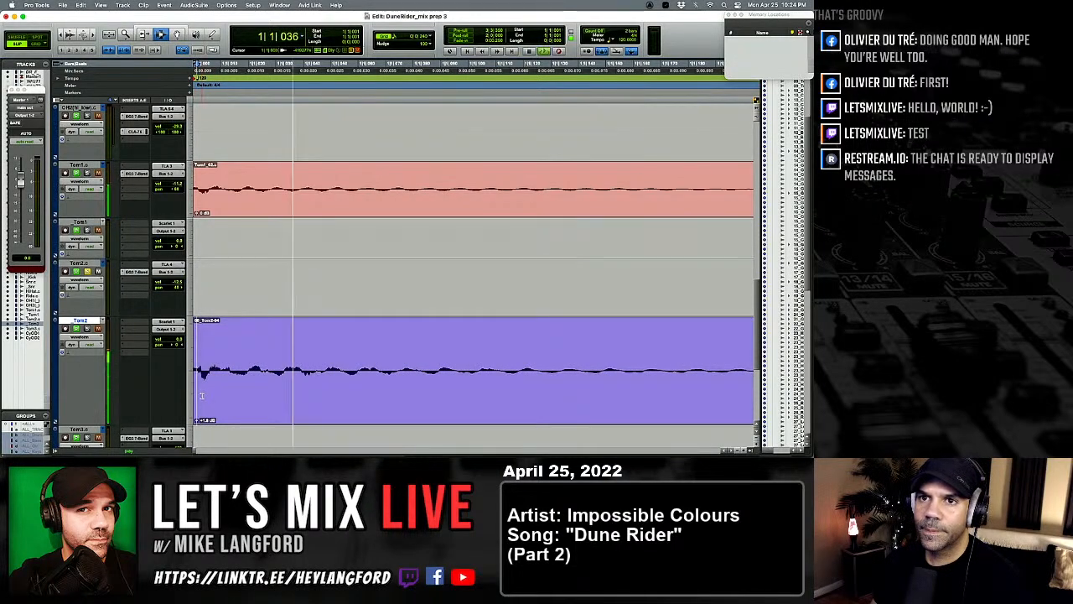
# Step: Inspect the start of the _Tom2 clip, fade out its tail, and consolidate it into one clip
pyautogui.press('t')
pyautogui.press('t')
pyautogui.press('t')
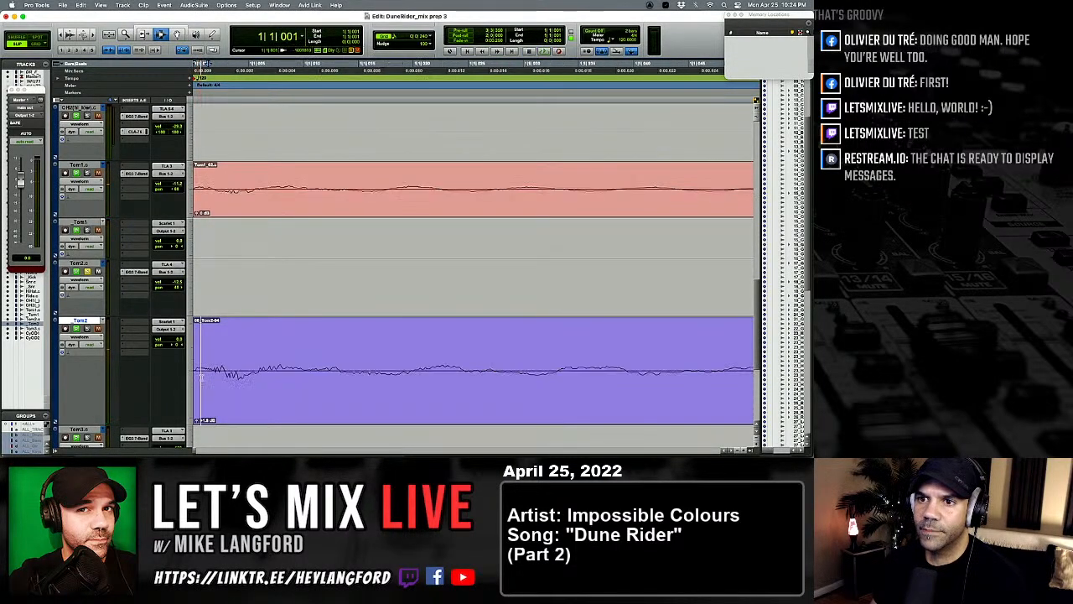
pyautogui.press('r')
pyautogui.press('r')
pyautogui.press('r')
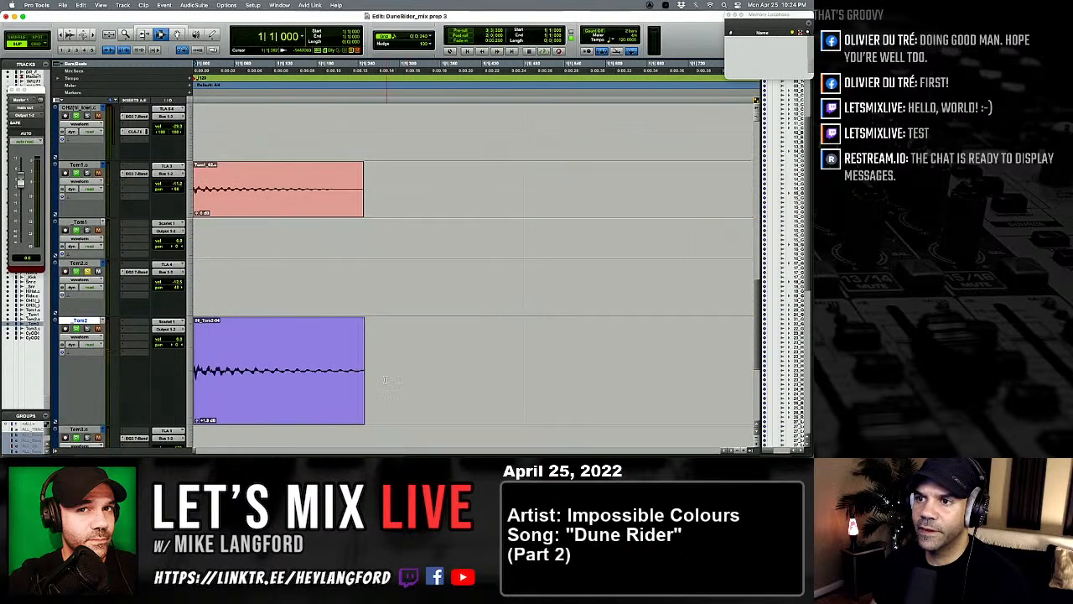
pyautogui.moveTo(317, 361); pyautogui.dragTo(403, 370)
pyautogui.press('f')
pyautogui.doubleClick(270, 370)
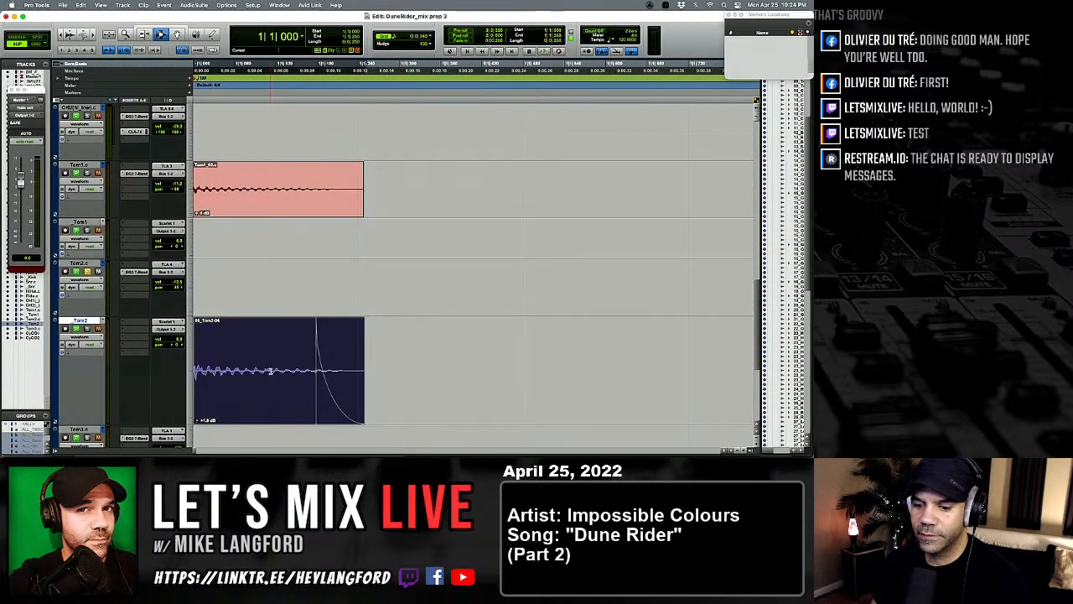
pyautogui.hotkey('alt', 'shift', '3')
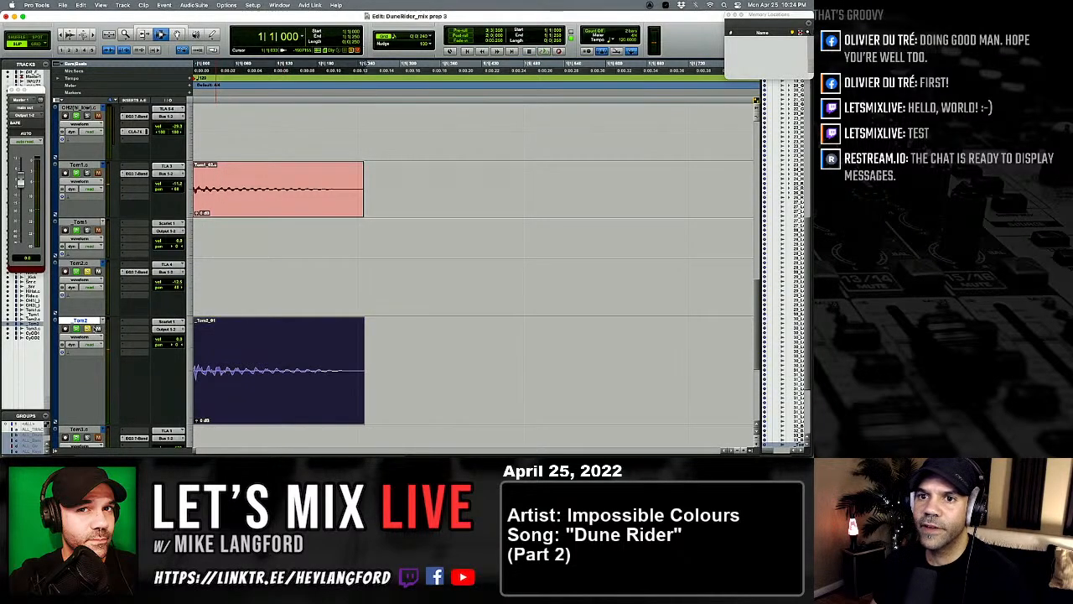
# Step: Move on to around bar 21 of the song and audition the Tom2 track to locate its first fill
pyautogui.click(225, 302)
pyautogui.press('Tab')
pyautogui.press('r')
pyautogui.press('r')
pyautogui.press('r')
pyautogui.press('r')
pyautogui.press('r')
pyautogui.press('r')
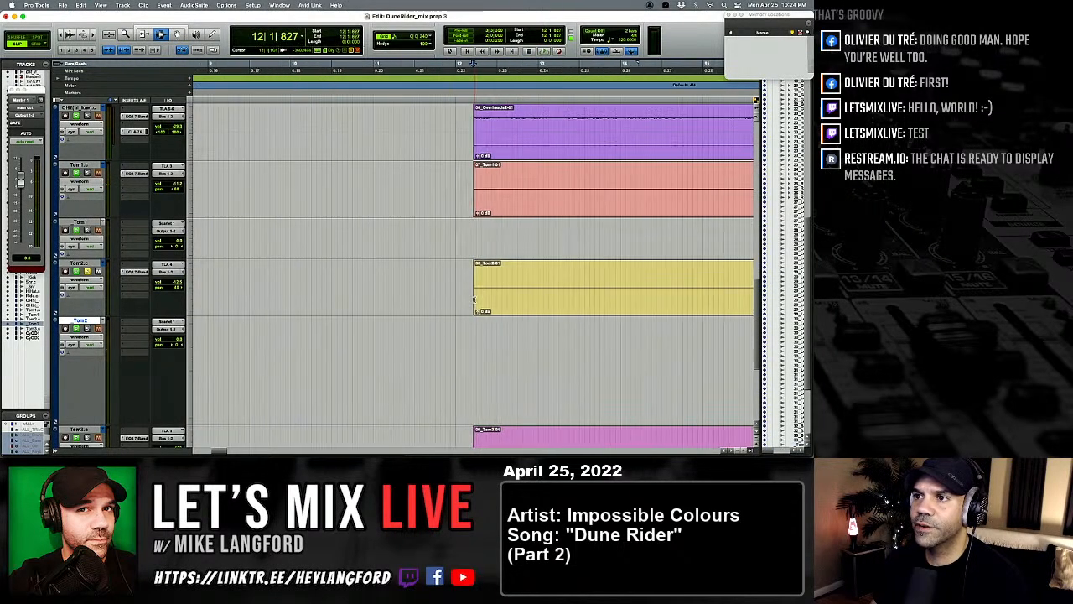
pyautogui.hscroll(3, 540, 297)
pyautogui.hscroll(3, 541, 297)
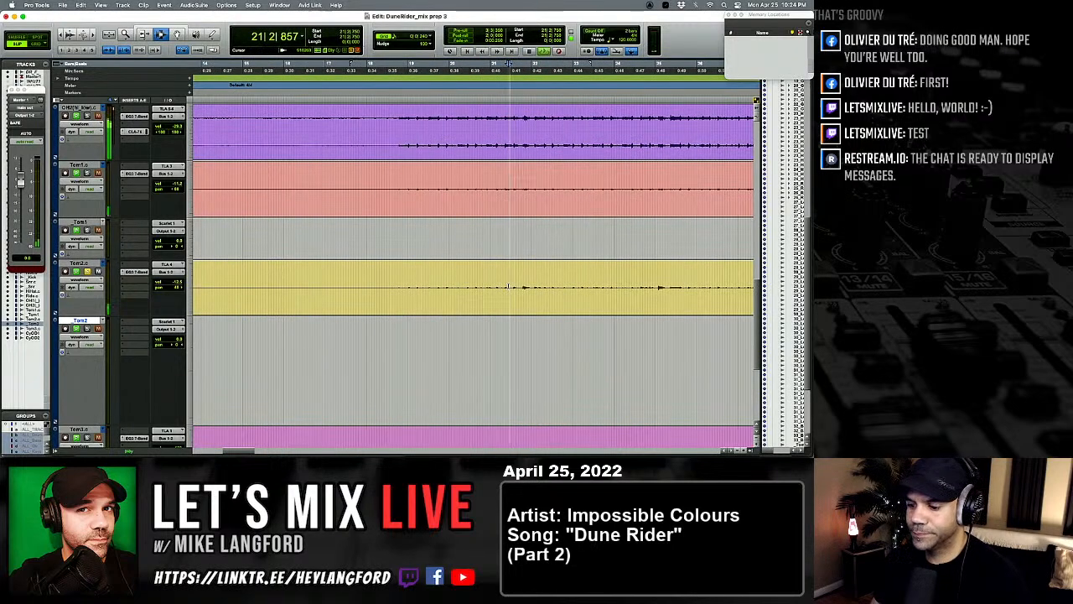
pyautogui.press('space')
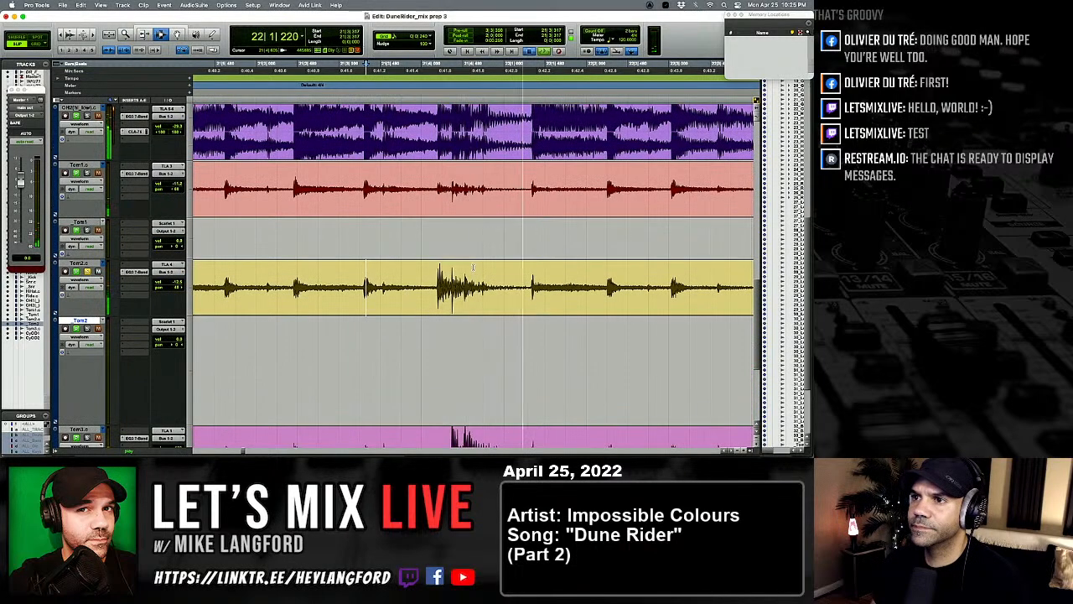
# Step: Paste the consolidated Tom2 sample on the _Tom2 track at 21|4|190, under the Tom2 hit, and audition it
pyautogui.scroll(-3, 466, 260)
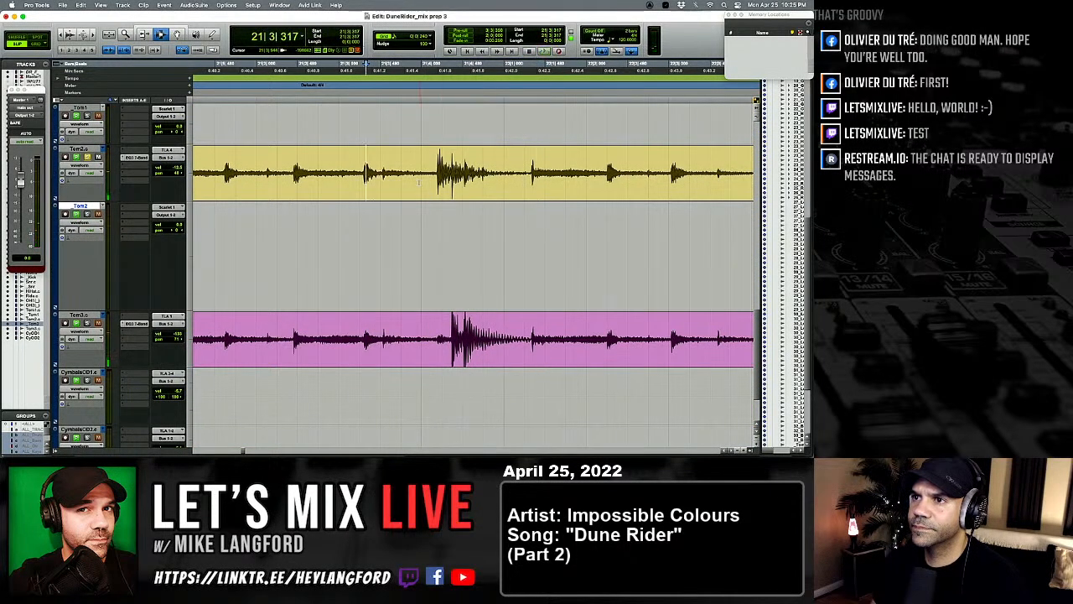
pyautogui.scroll(-2, 444, 218)
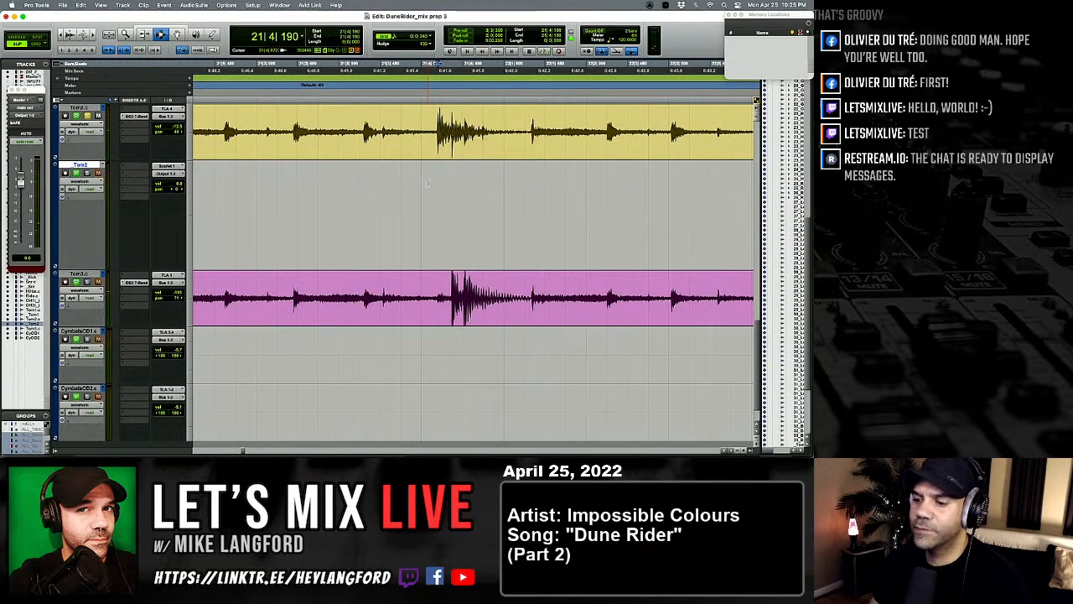
pyautogui.press('v')
pyautogui.press('r')
pyautogui.scroll(5, 428, 182)
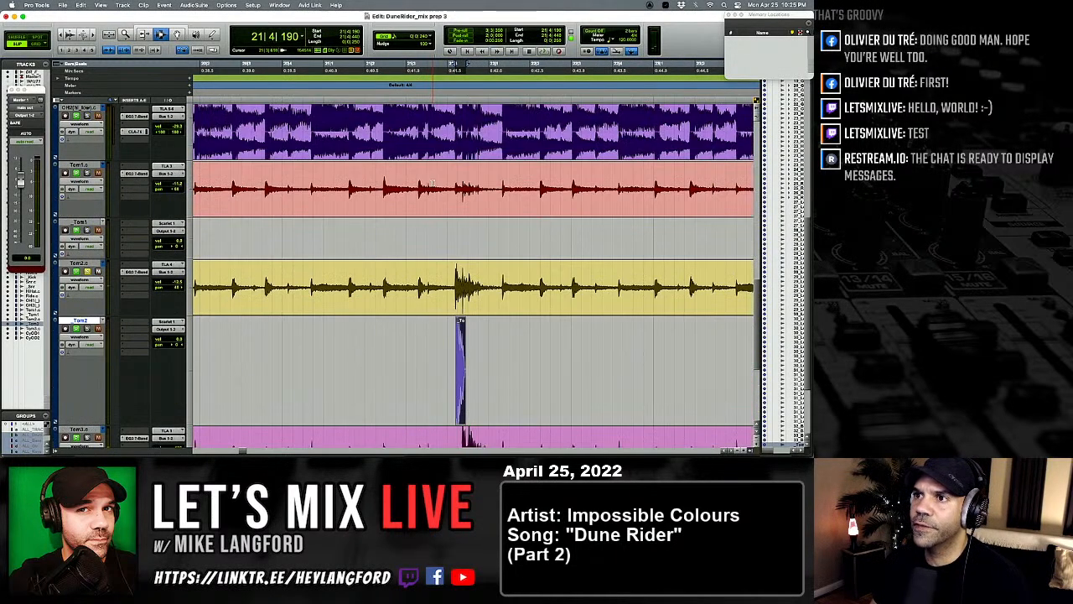
pyautogui.press('space')
pyautogui.scroll(-5, 432, 210)
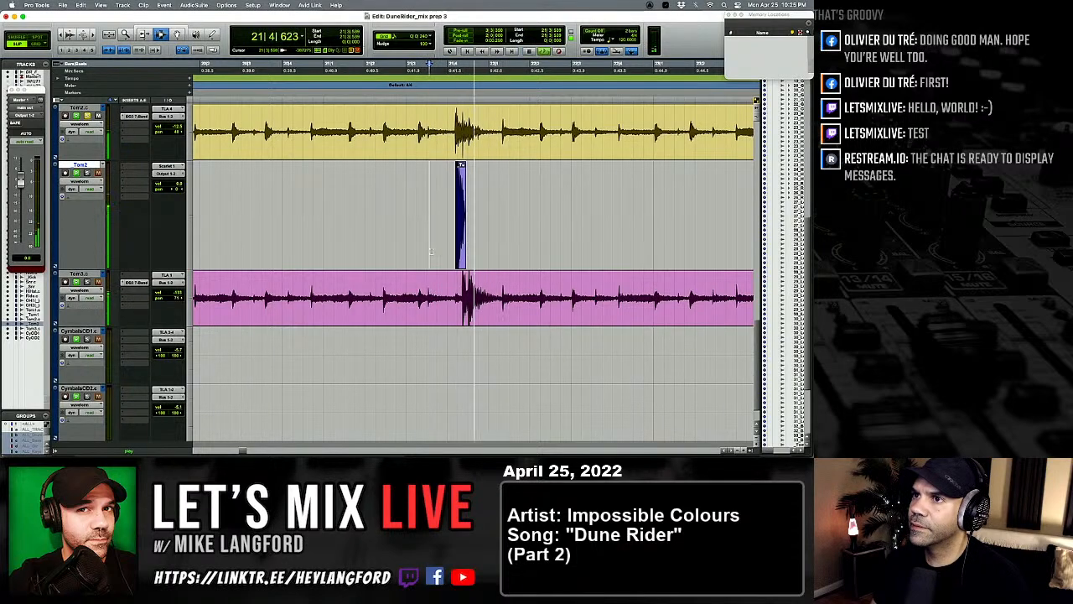
# Step: Audition the next Tom2 fill in bar 25 and paste the sample on _Tom2 at 25|1|323, checking its alignment up close
pyautogui.hscroll(6, 451, 248)
pyautogui.scroll(5, 451, 248)
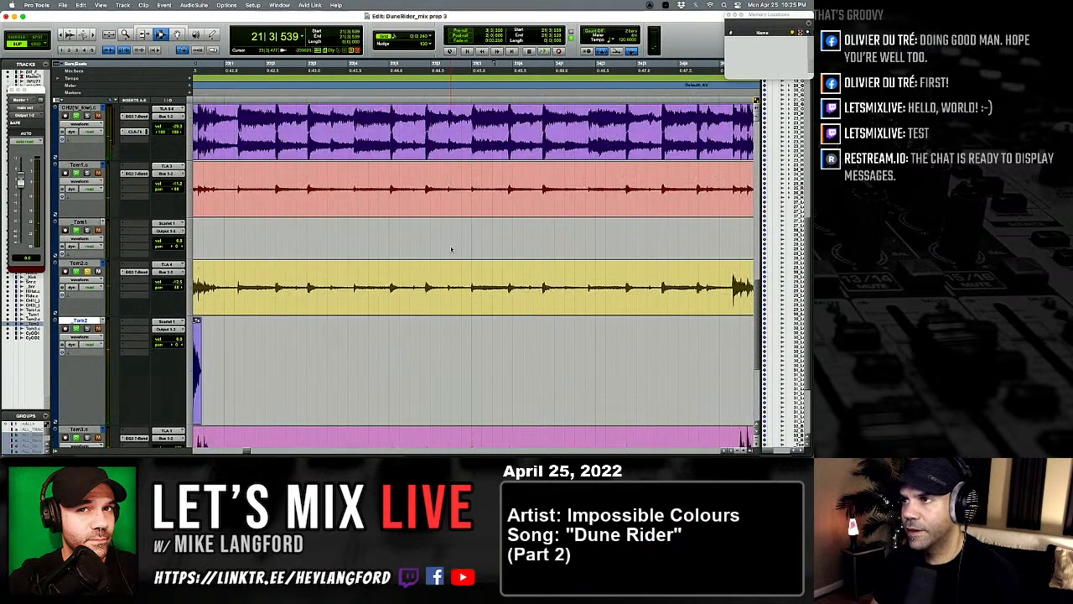
pyautogui.hscroll(6, 453, 252)
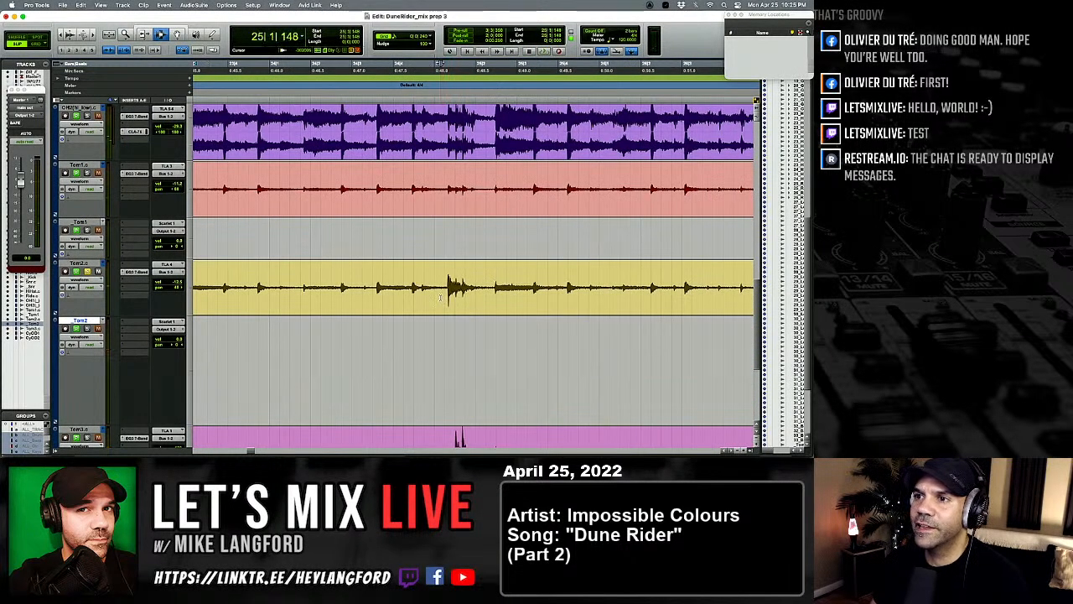
pyautogui.press('space')
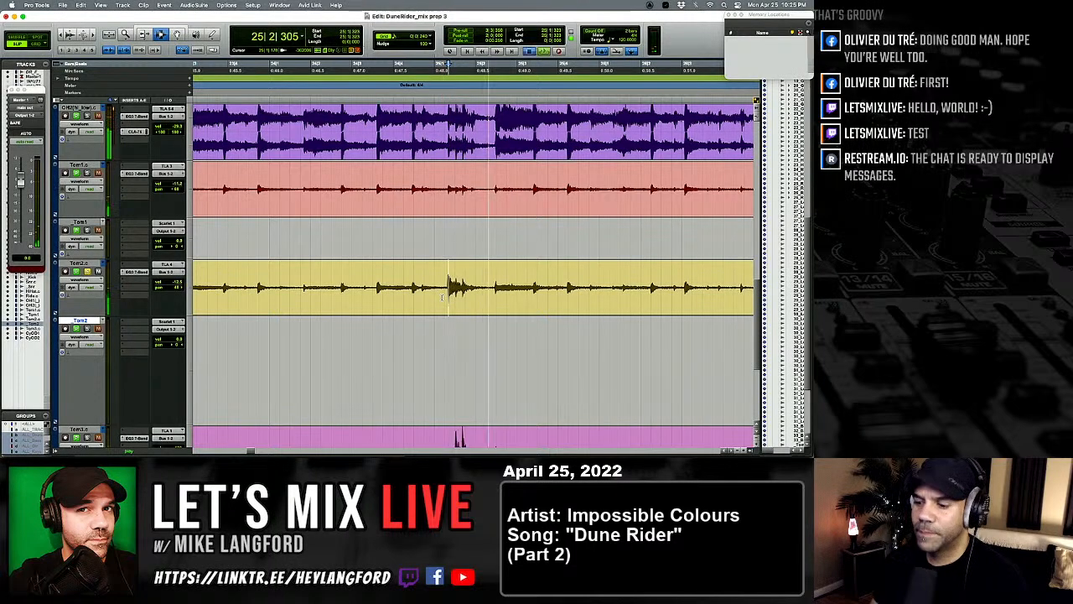
pyautogui.press('space')
pyautogui.press('super+v')
pyautogui.press('t')
pyautogui.press('t')
pyautogui.press('t')
pyautogui.press('t')
pyautogui.press('t')
pyautogui.press('t')
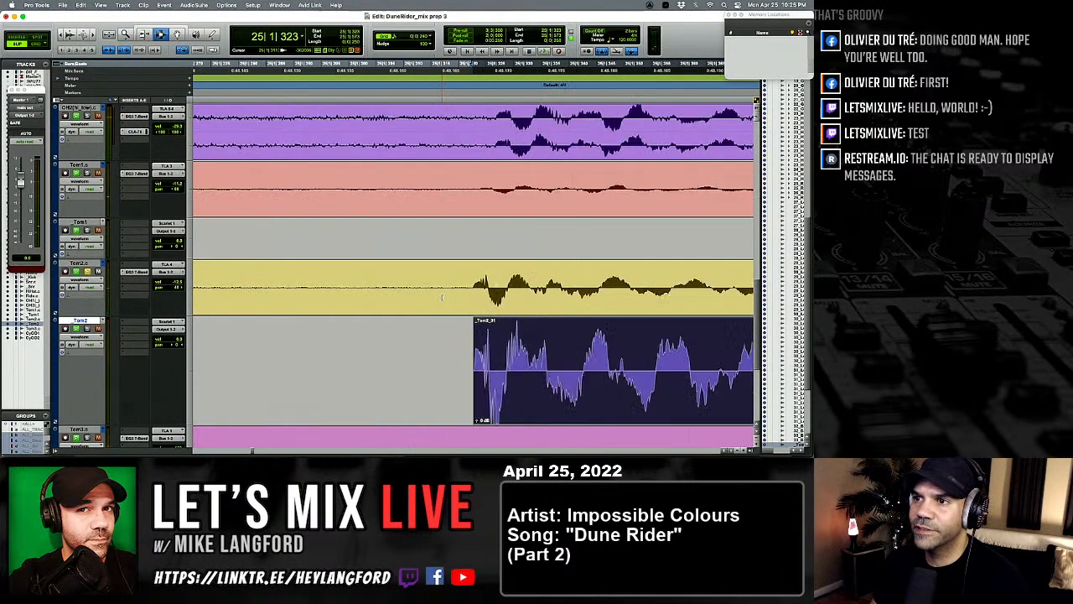
# Step: Move on to the Tom2 fill in bar 28 and paste the sample on _Tom2 at 28|2|460
pyautogui.press('r')
pyautogui.press('r')
pyautogui.press('r')
pyautogui.press('r')
pyautogui.hscroll(2, 442, 296)
pyautogui.scroll(-2, 441, 296)
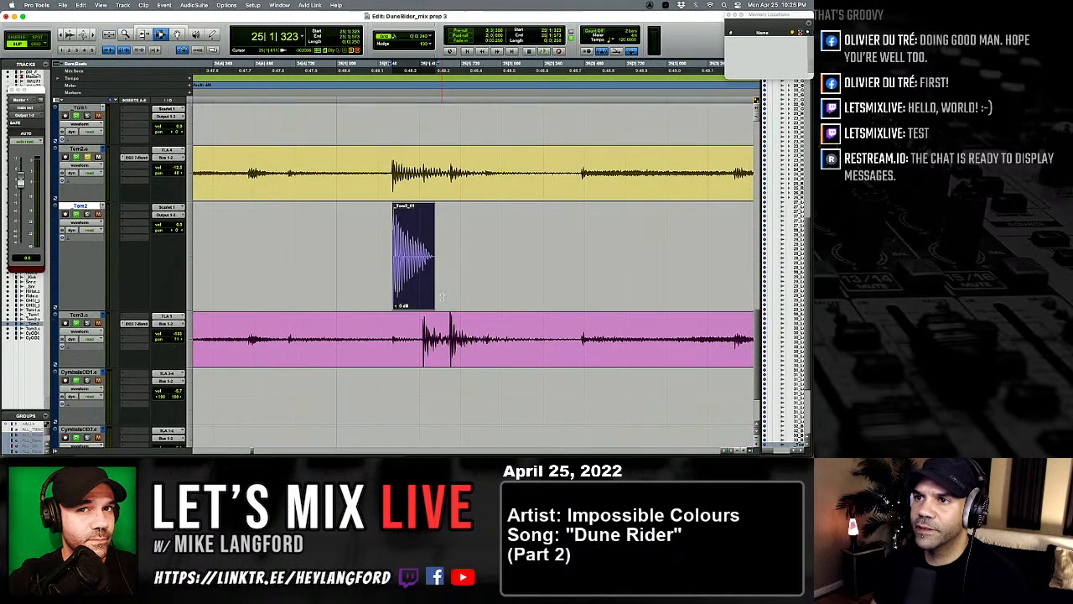
pyautogui.scroll(1, 440, 295)
pyautogui.press('r')
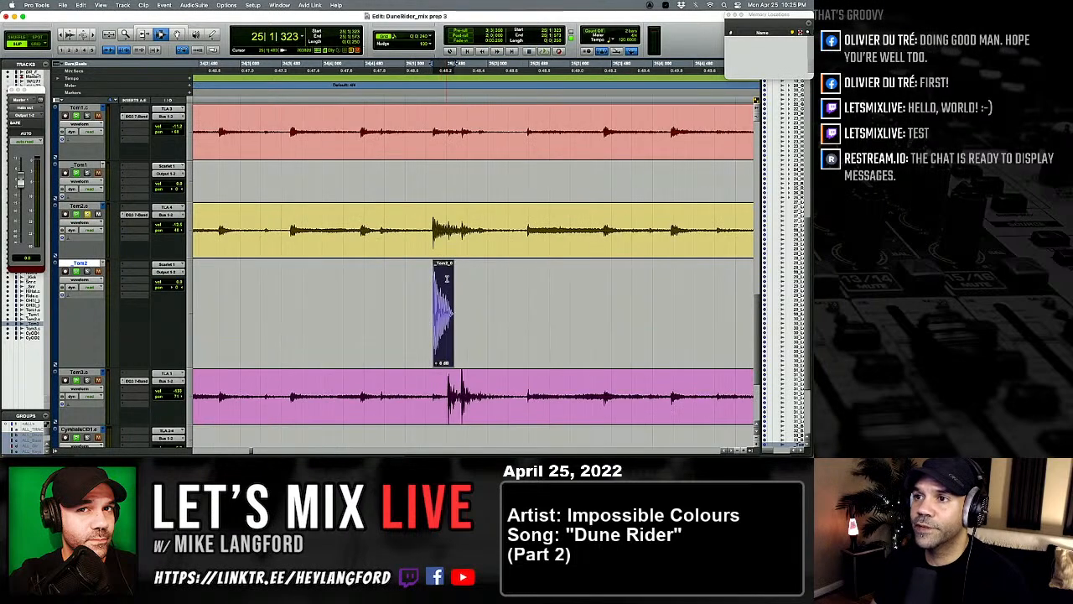
pyautogui.hscroll(15, 447, 279)
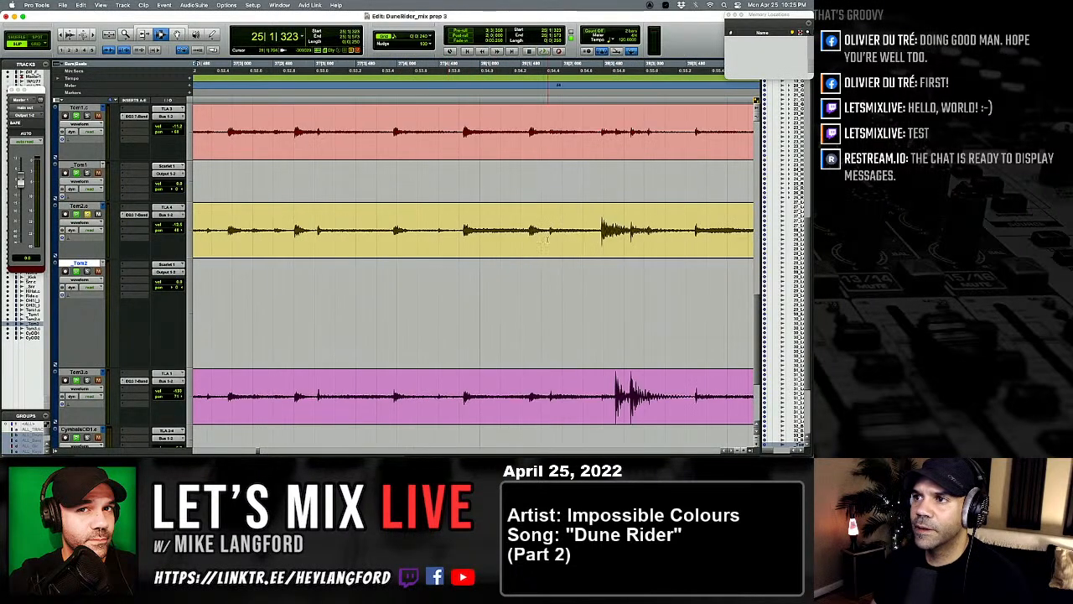
pyautogui.press('space')
pyautogui.press('v')
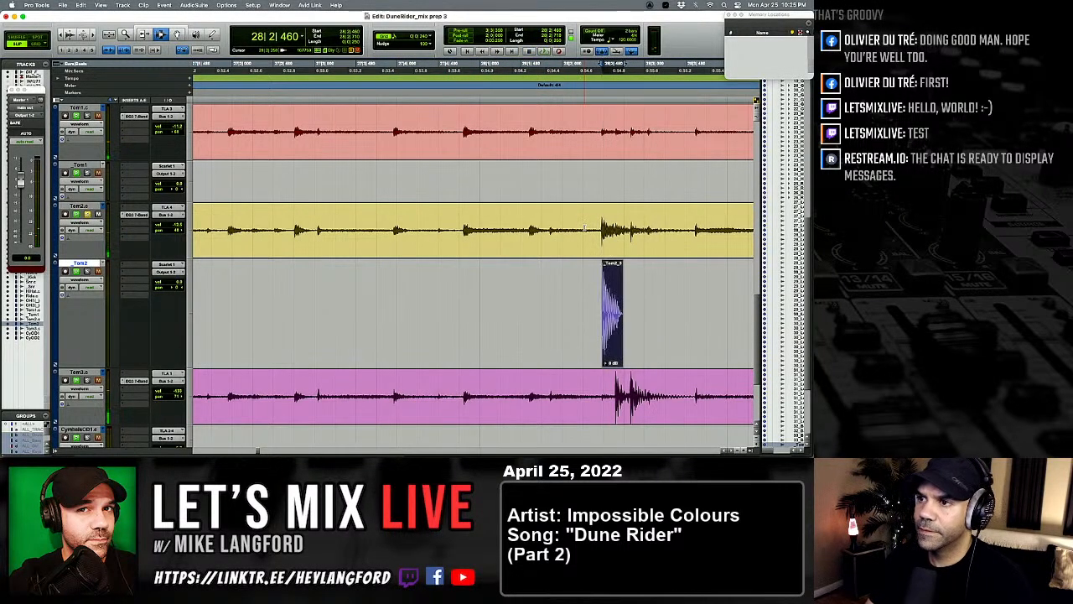
# Step: Audition the Tom2 hits from the end of bar 30 and paste the sample on _Tom2 at 31|2|016
pyautogui.press('r')
pyautogui.hscroll(10, 594, 233)
pyautogui.click(371, 220)
pyautogui.press('space')
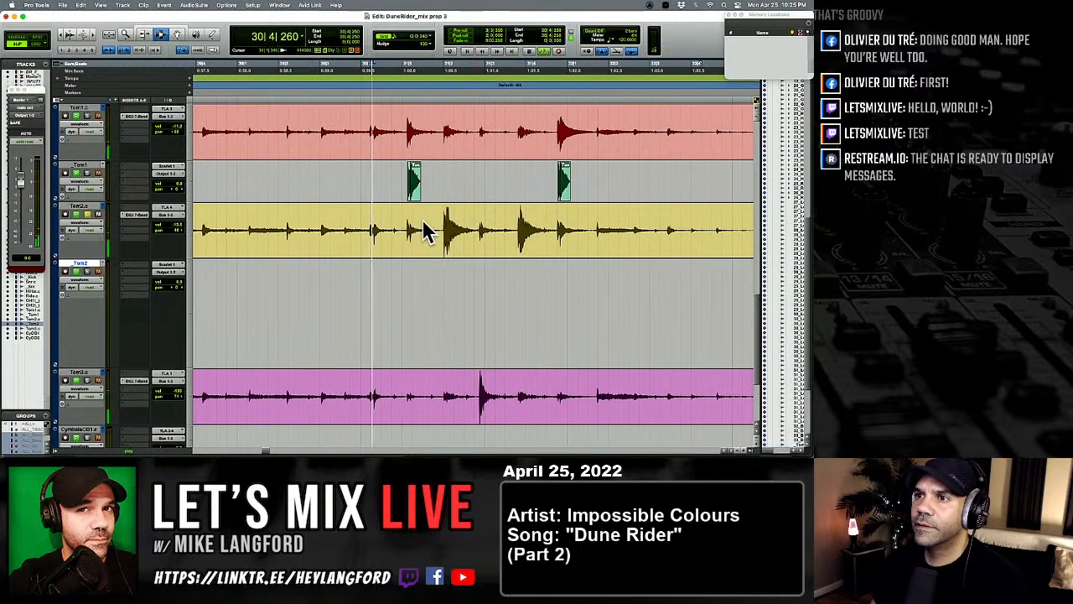
pyautogui.press('t')
pyautogui.press('t')
pyautogui.click(521, 232)
pyautogui.press('Tab')
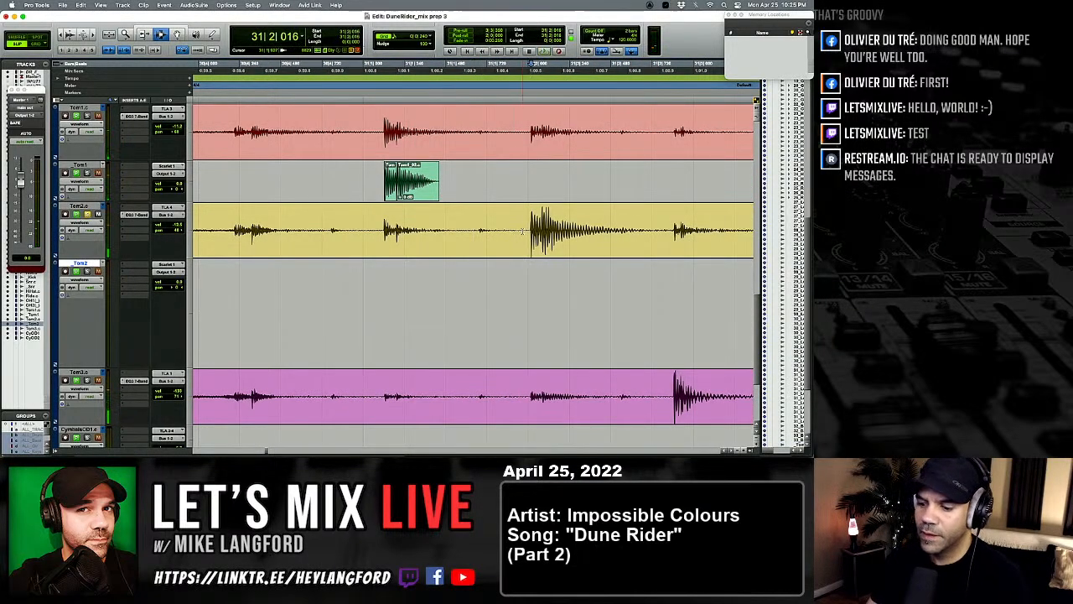
pyautogui.press('v')
# Step: Paste a second, overlapping sample on _Tom2 at 31|2|080 to match the second stroke of the hit
pyautogui.press('t')
pyautogui.press('t')
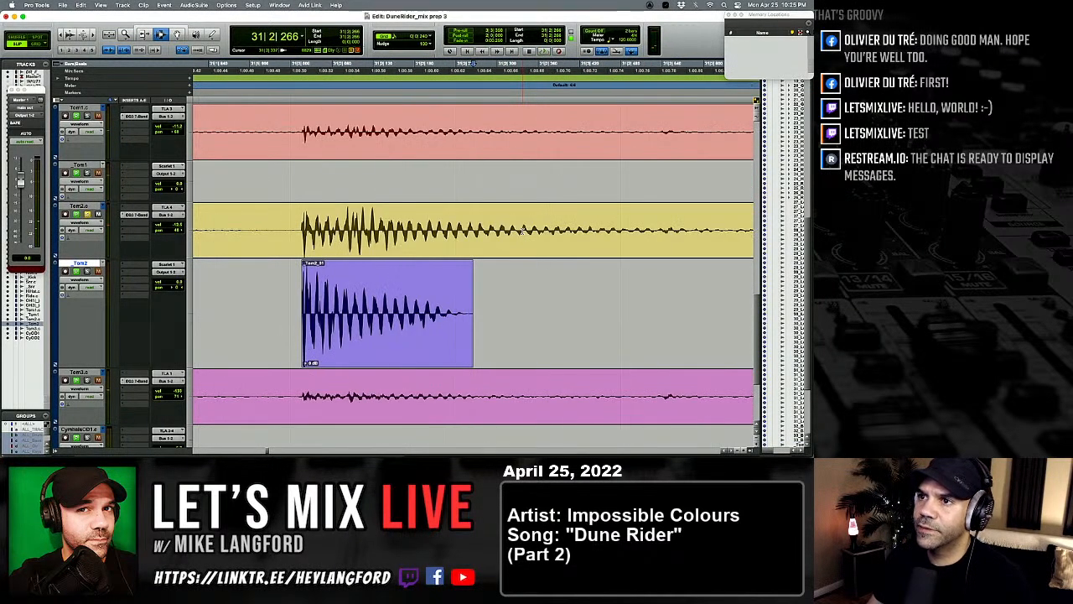
pyautogui.press('t')
pyautogui.press('t')
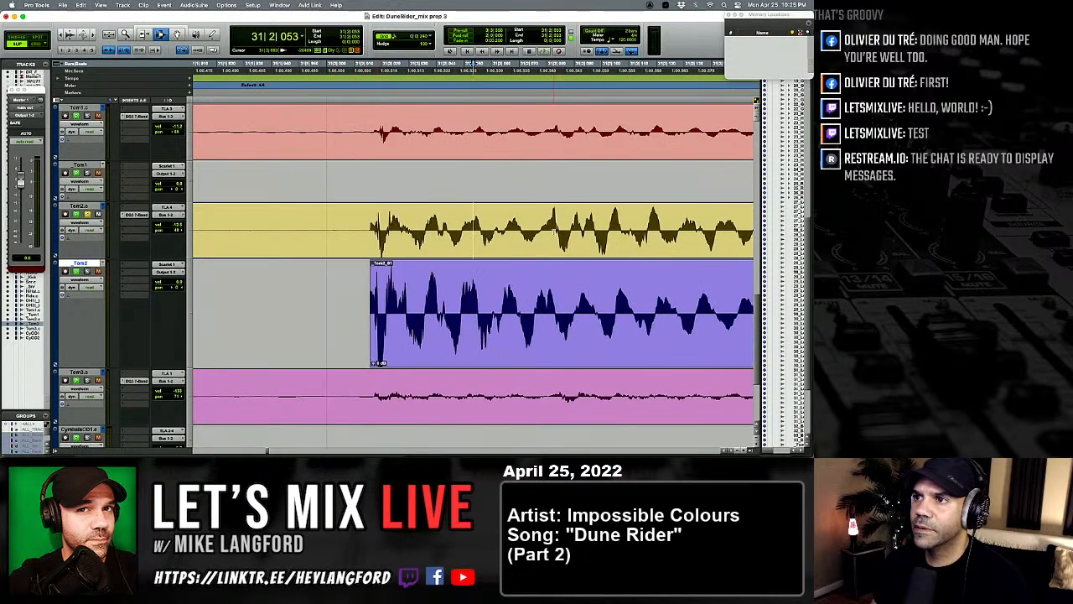
pyautogui.press('b')
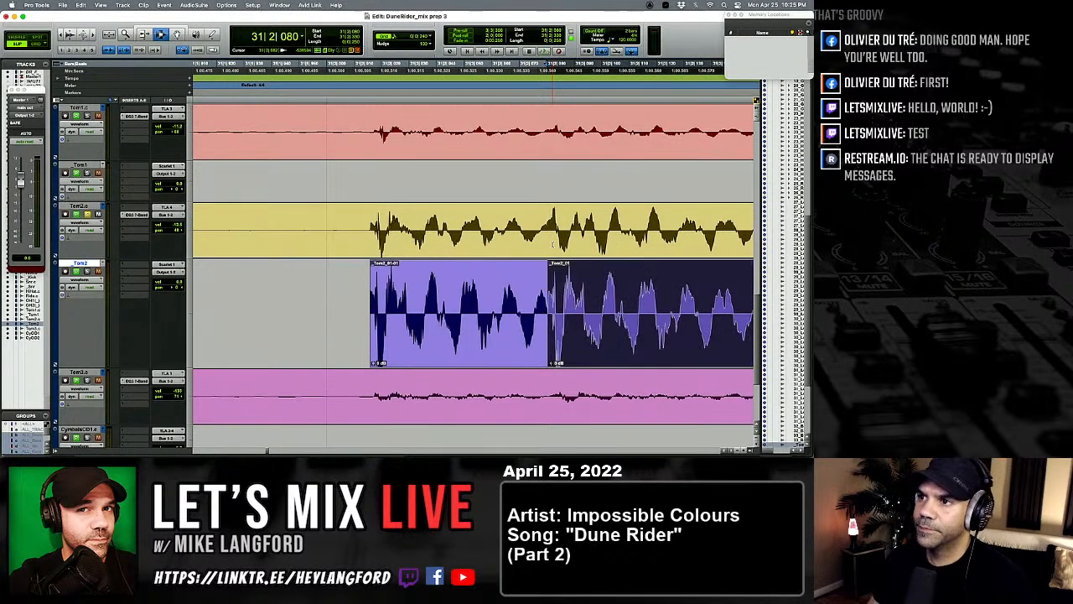
# Step: Move on to the next Tom2 hit in bar 31 and paste the sample on _Tom2 at 31|3|785
pyautogui.press('t')
pyautogui.press('r')
pyautogui.press('r')
pyautogui.press('r')
pyautogui.press('r')
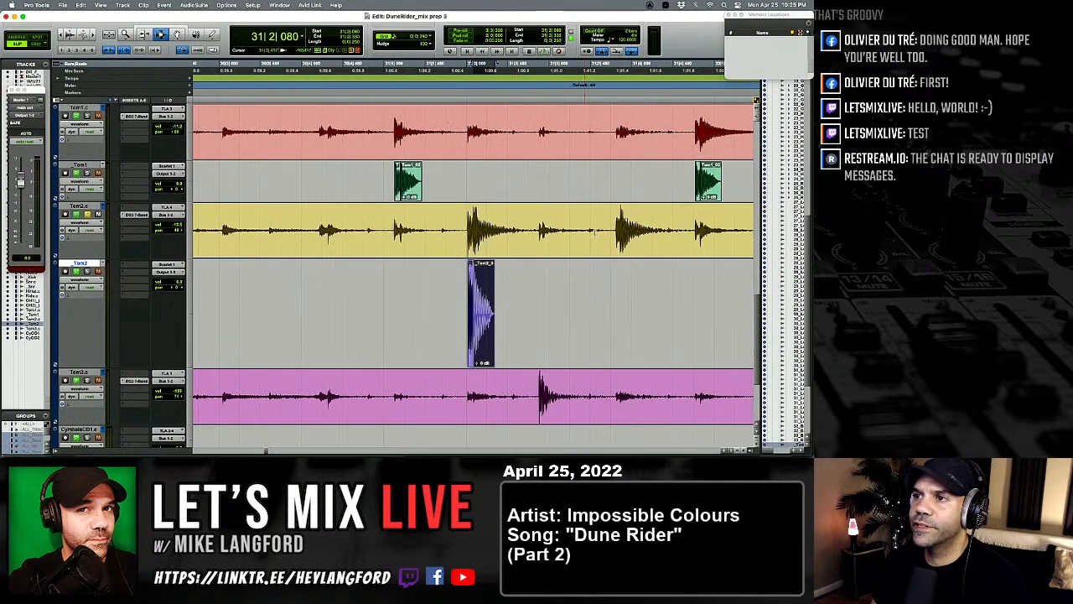
pyautogui.press('space')
pyautogui.press('space')
pyautogui.click(508, 234)
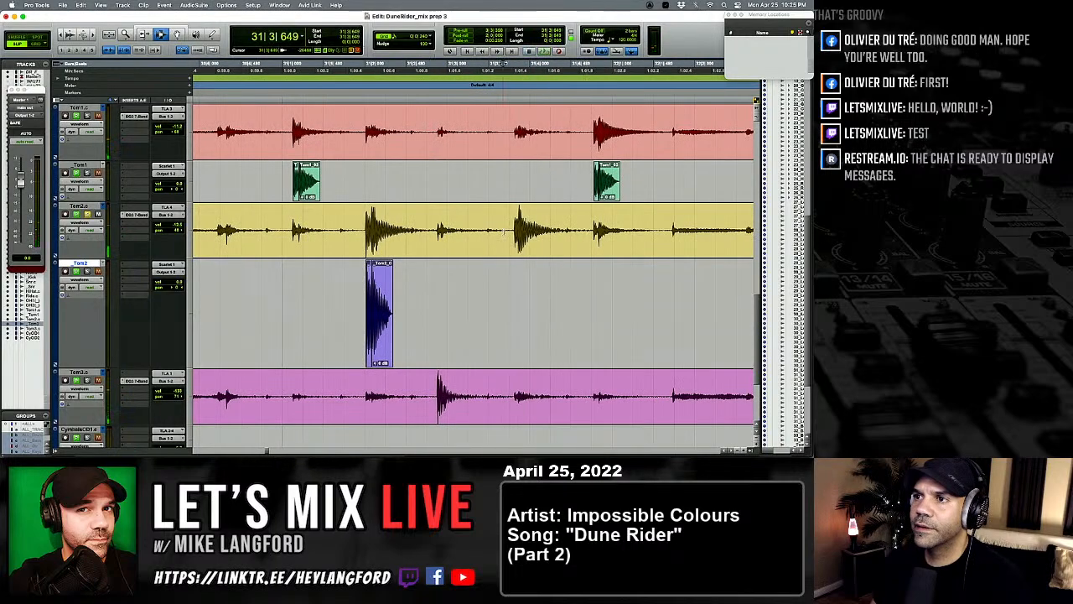
pyautogui.press('Tab')
pyautogui.press('t')
pyautogui.press('t')
pyautogui.press('t')
pyautogui.press('t')
pyautogui.press('t')
pyautogui.press('super+v')
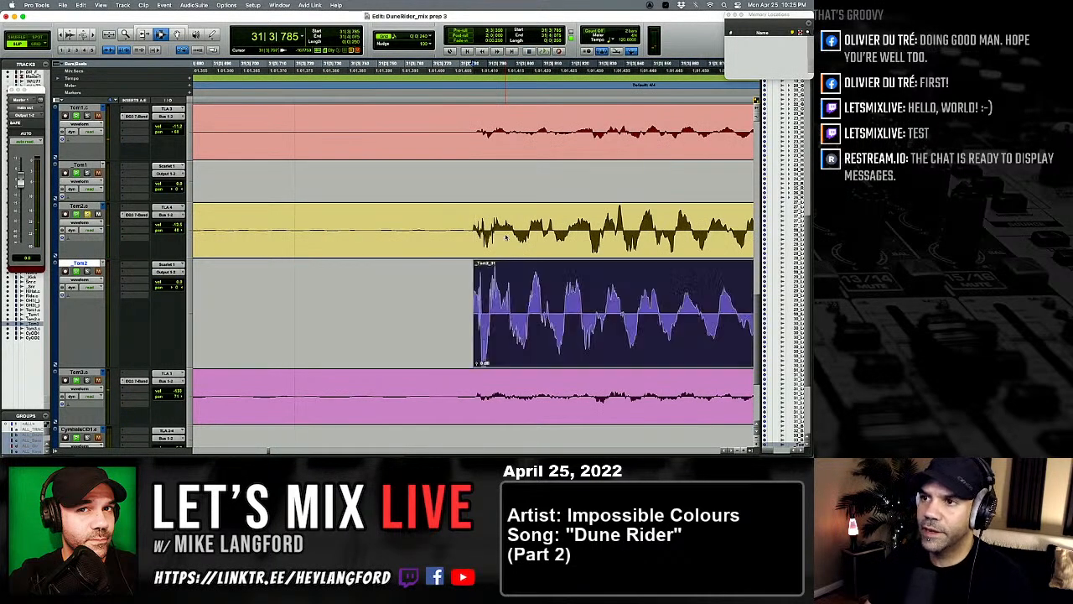
# Step: Examine that hit closely and paste an overlapping sample on _Tom2 at its second stroke, 31|3|834
pyautogui.press('r')
pyautogui.press('r')
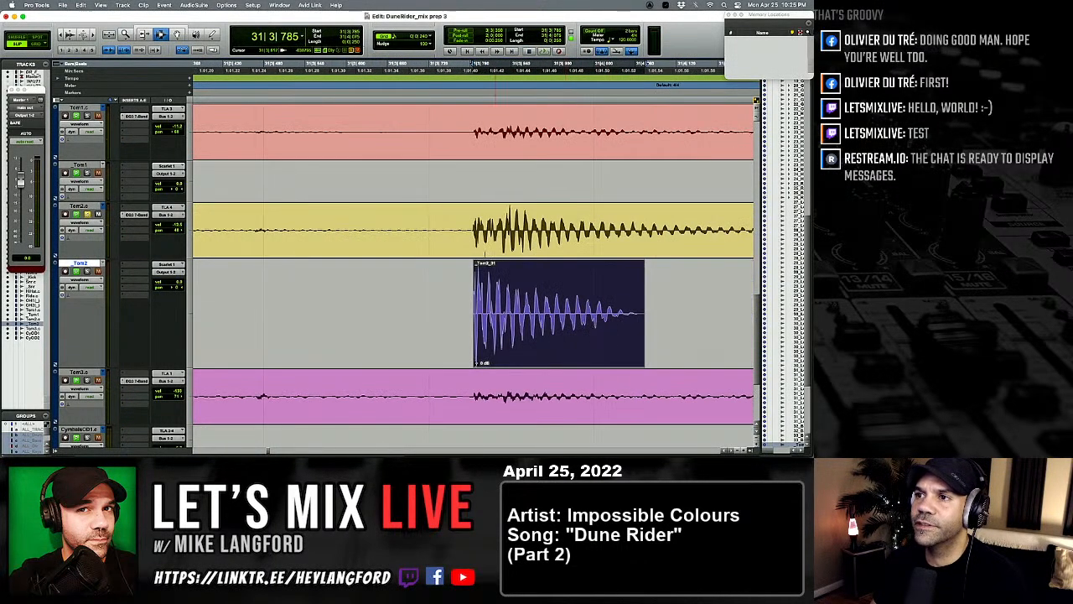
pyautogui.click(463, 270)
pyautogui.press('space')
pyautogui.press('t')
pyautogui.press('t')
pyautogui.press('t')
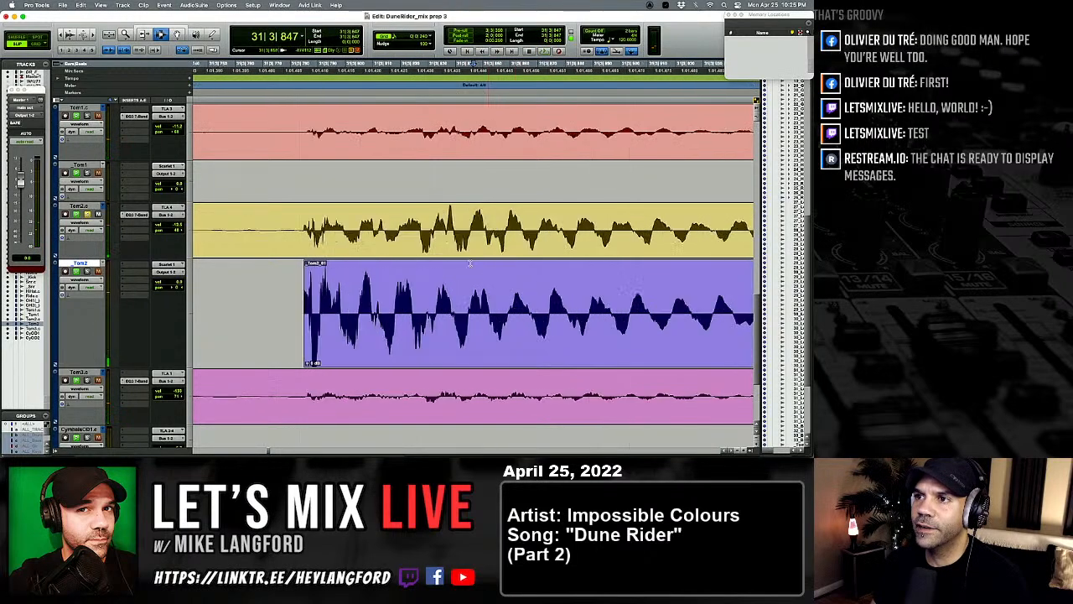
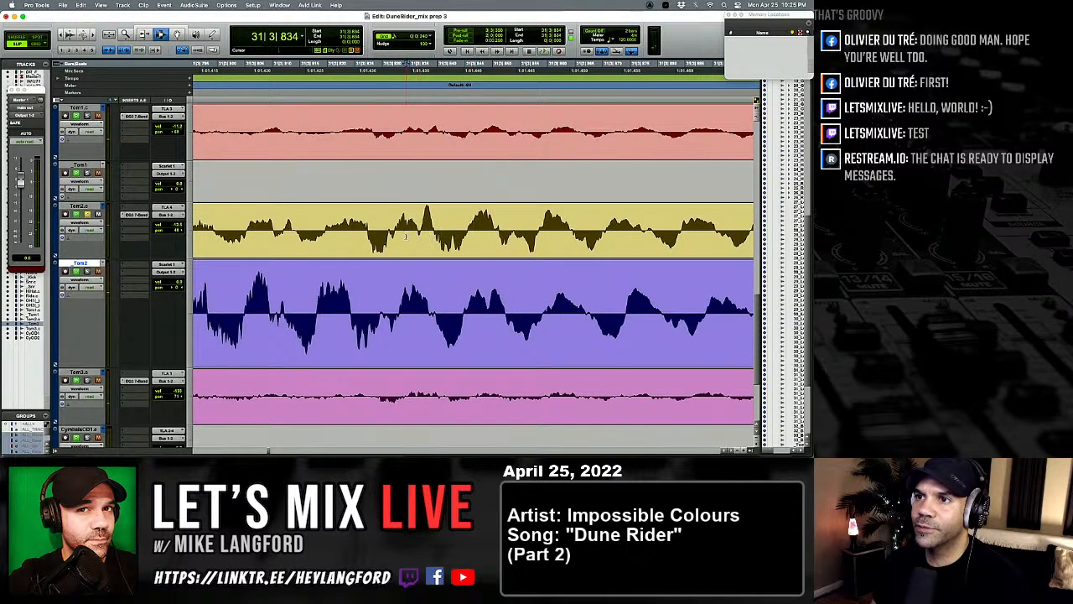
pyautogui.press('super+v')
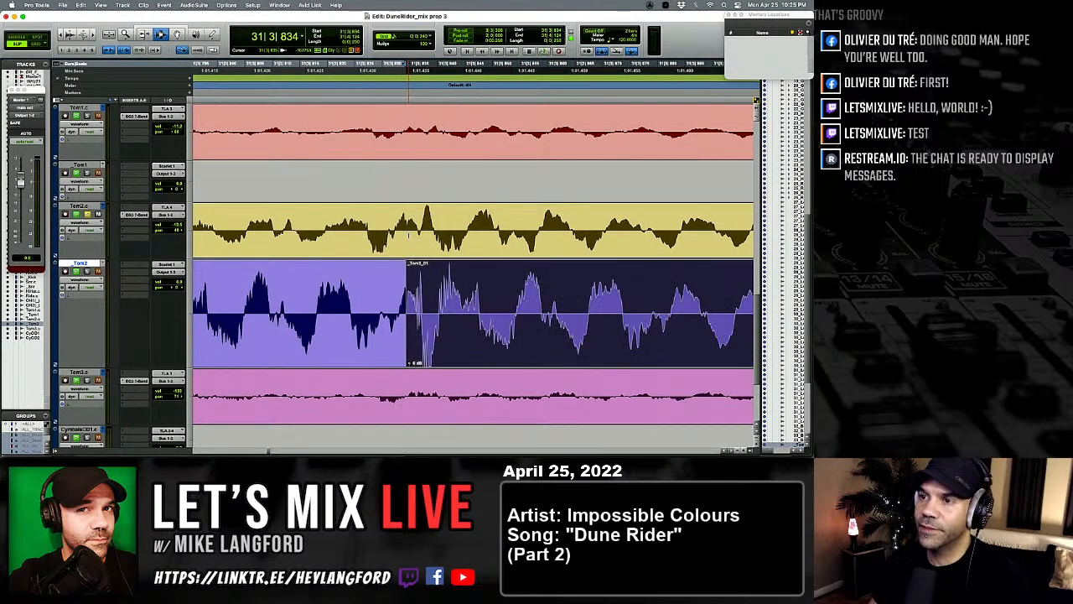
# Step: Find the next Tom2 fill in bar 35, audition it, and paste the sample on _Tom2 at 35|1|833
pyautogui.press('r')
pyautogui.press('r')
pyautogui.press('r')
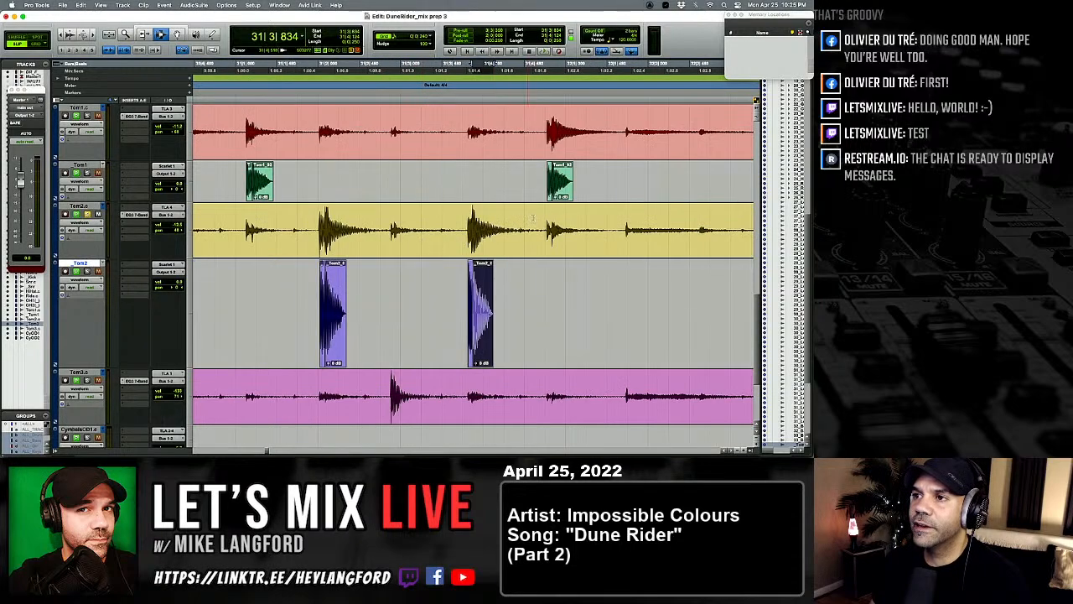
pyautogui.press('r')
pyautogui.press('r')
pyautogui.press('r')
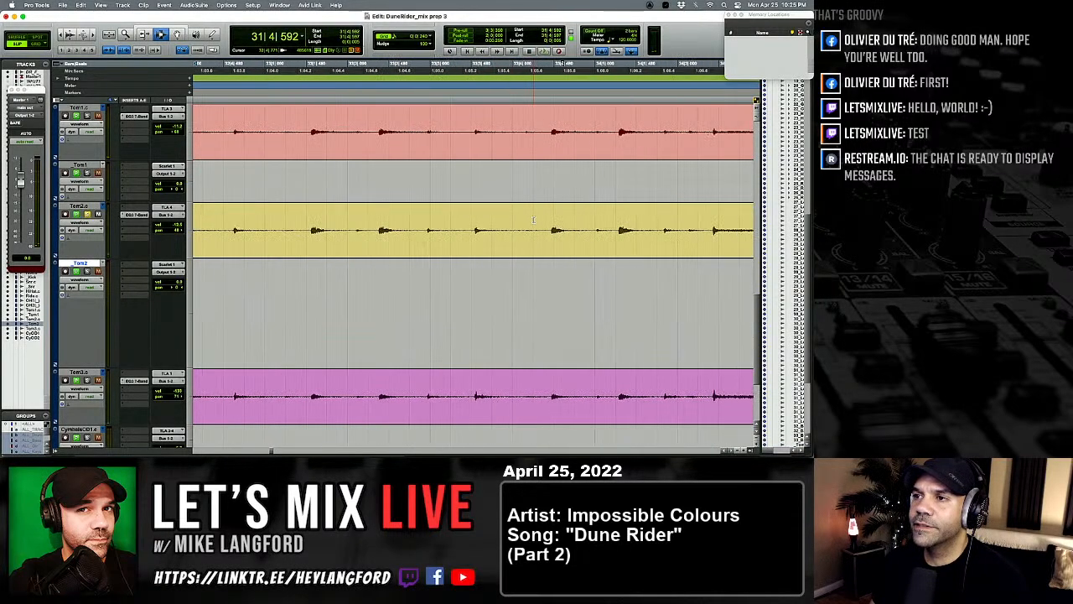
pyautogui.press('r')
pyautogui.press('space')
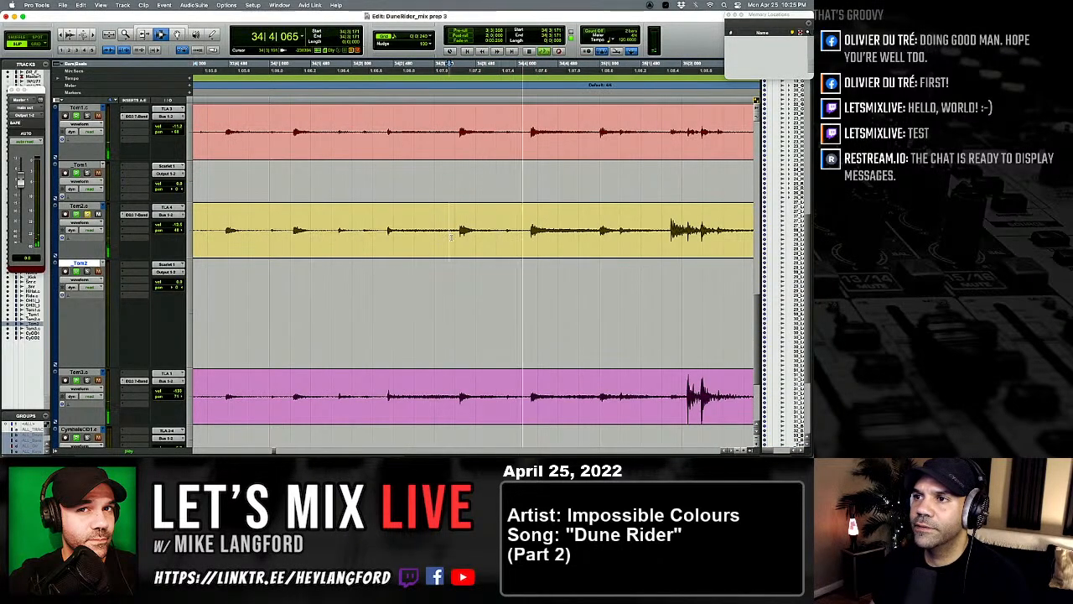
pyautogui.click(424, 236)
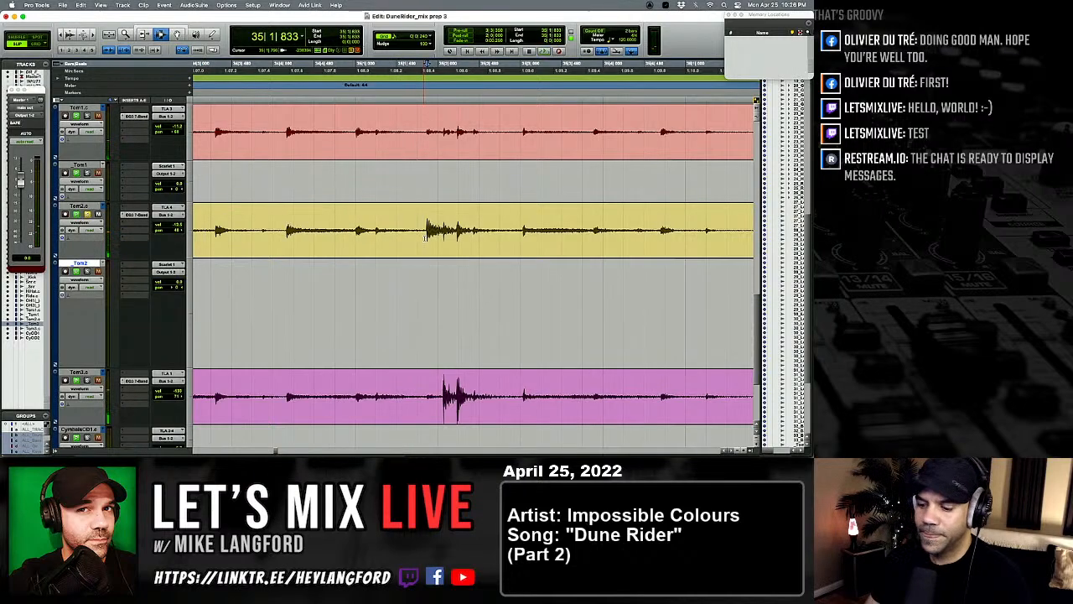
pyautogui.press('v')
# Step: Move on to the Tom2 fill in bar 38 and paste the sample on _Tom2 at 38|3|063
pyautogui.press('r')
pyautogui.press('r')
pyautogui.hscroll(5, 450, 239)
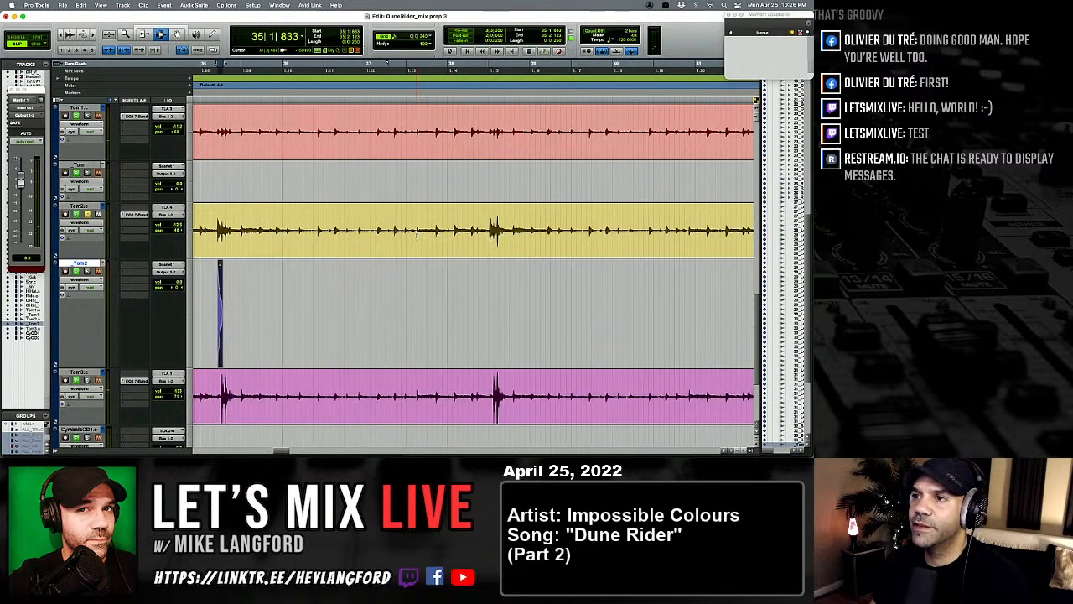
pyautogui.click(462, 234)
pyautogui.press('t')
pyautogui.press('t')
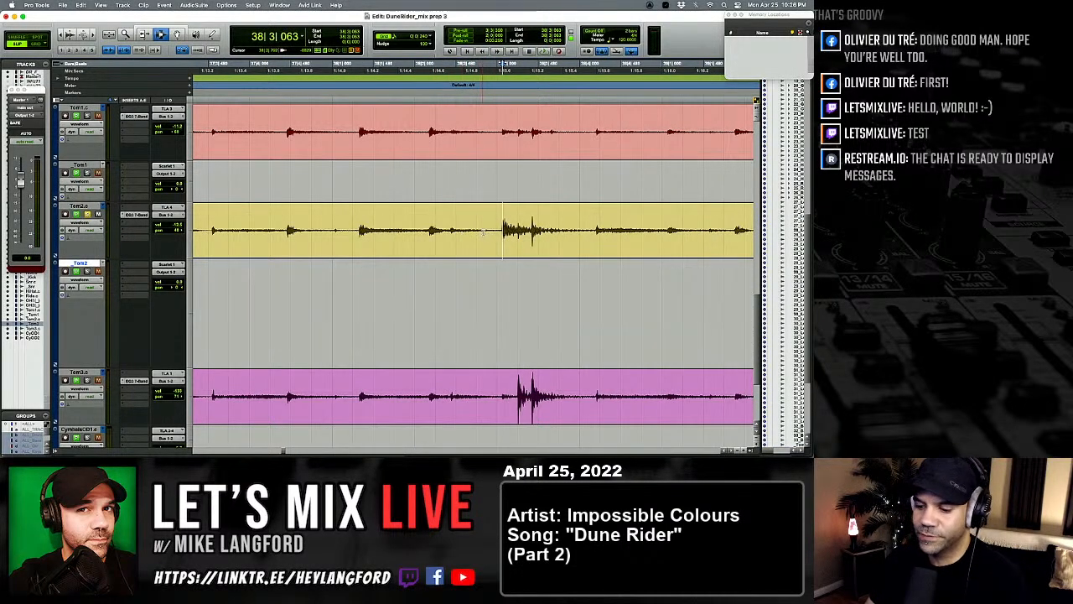
pyautogui.press('v')
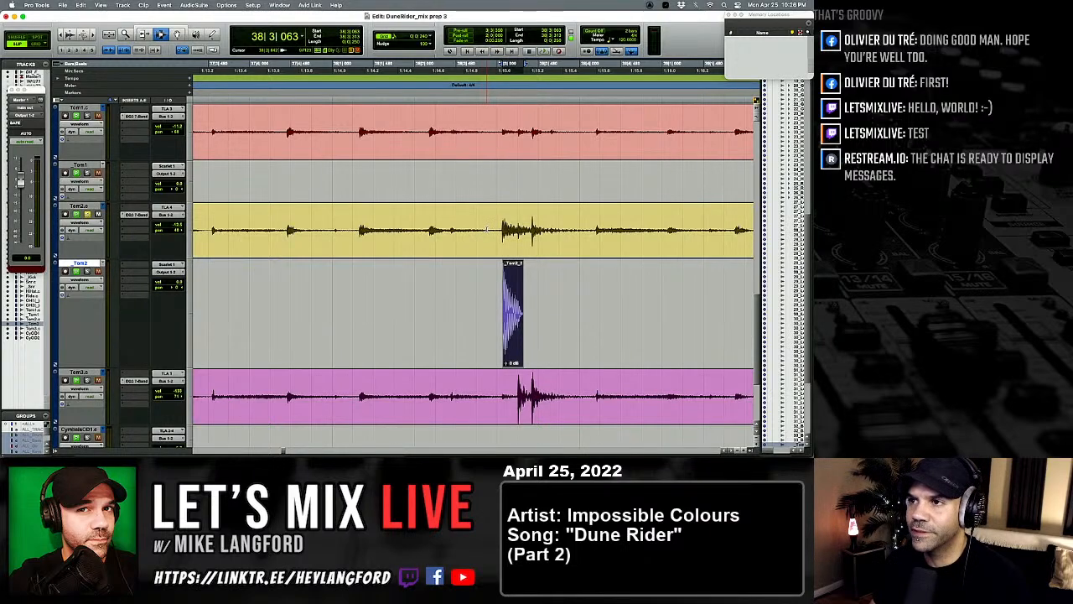
pyautogui.press('r')
pyautogui.press('r')
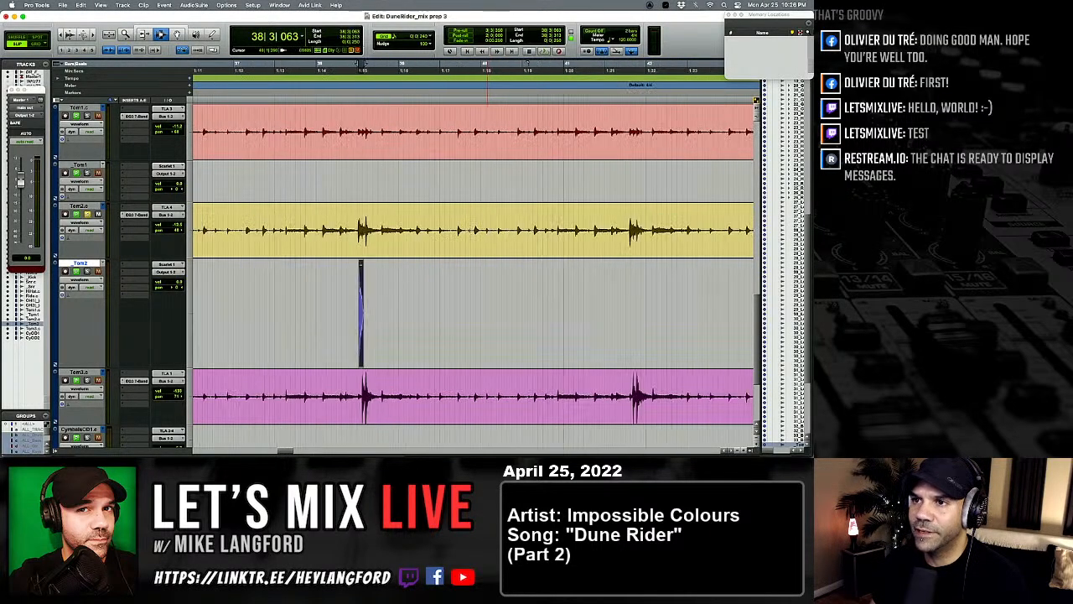
# Step: Find and audition the next Tom2 hit in bar 41, and paste the sample on _Tom2 at 41|4|209
pyautogui.click(559, 232)
pyautogui.press('space')
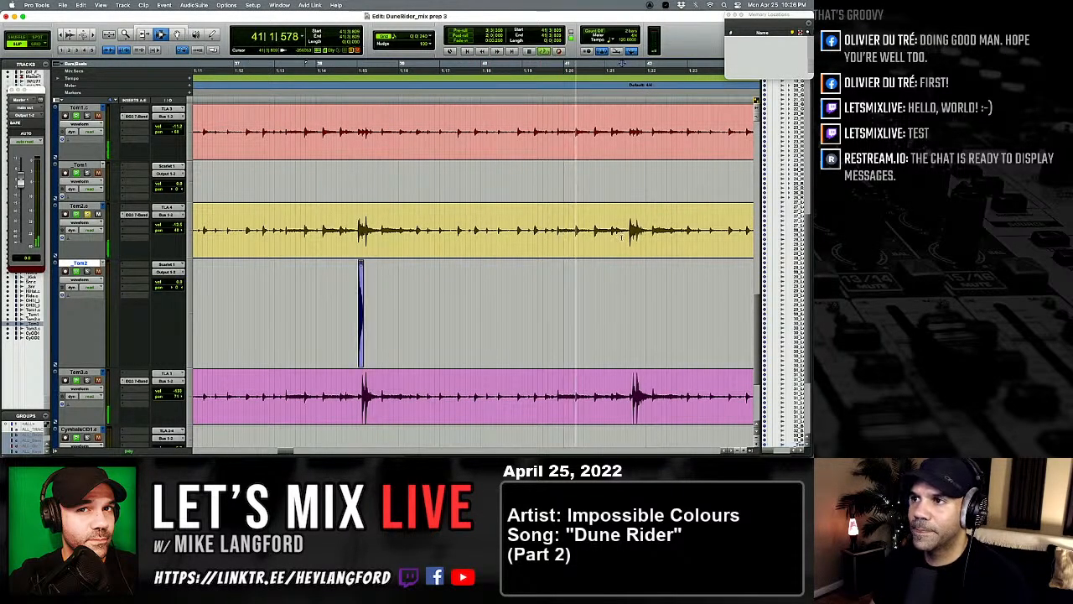
pyautogui.press('t')
pyautogui.press('t')
pyautogui.press('space')
pyautogui.click(496, 235)
pyautogui.press('Tab')
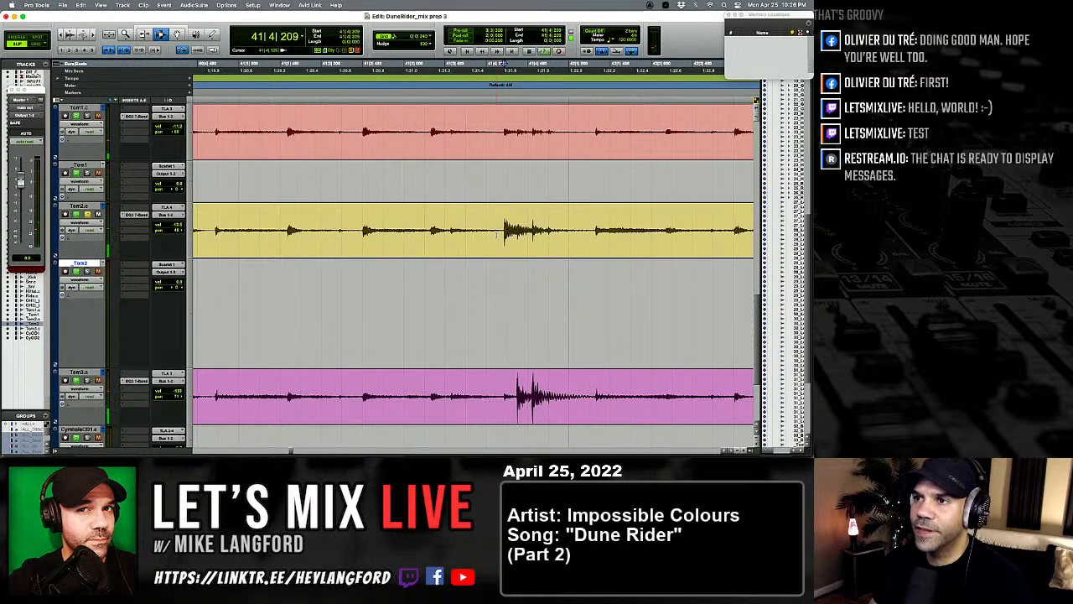
pyautogui.press(';')
pyautogui.press('v')
pyautogui.press('r')
# Step: Move on to the Tom2 hit at the end of bar 44 and paste the sample on _Tom2 at 44|4|716
pyautogui.hscroll(10, 496, 236)
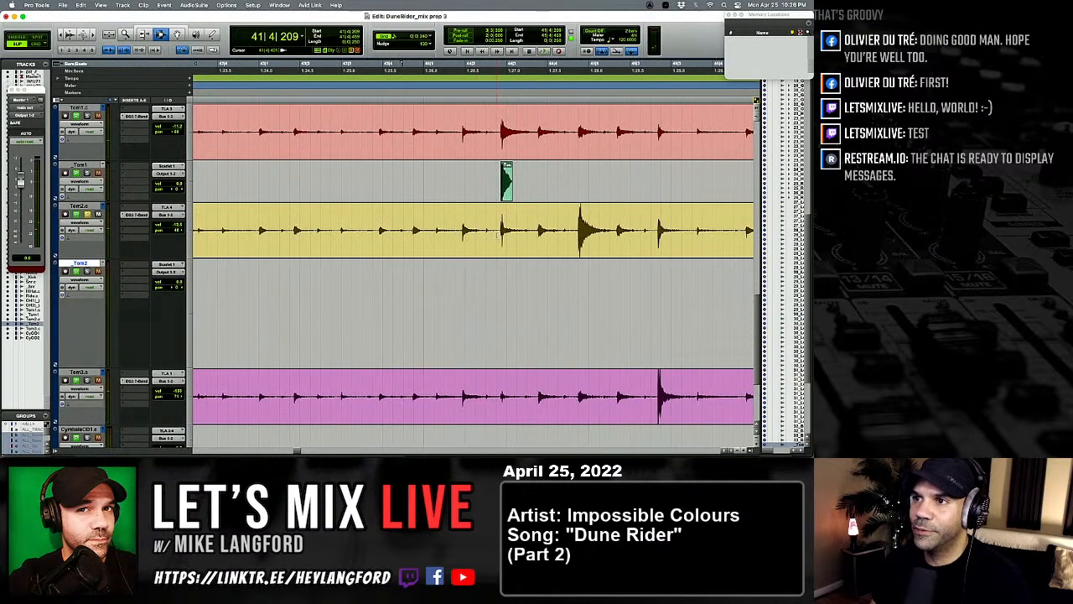
pyautogui.press('space')
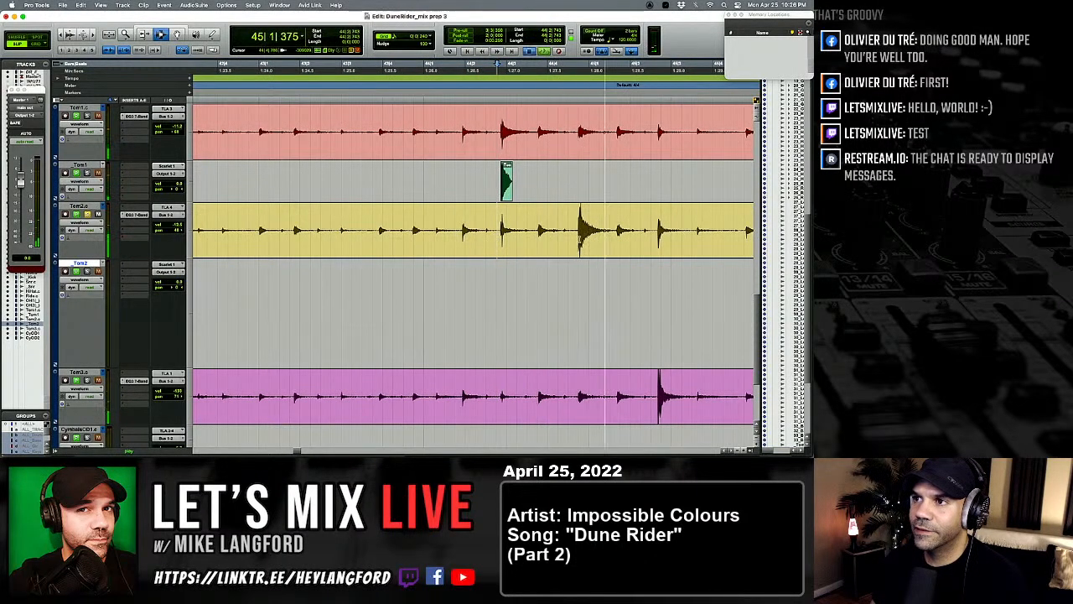
pyautogui.press('t')
pyautogui.press('t')
pyautogui.press('t')
pyautogui.press('t')
pyautogui.press('t')
pyautogui.press('t')
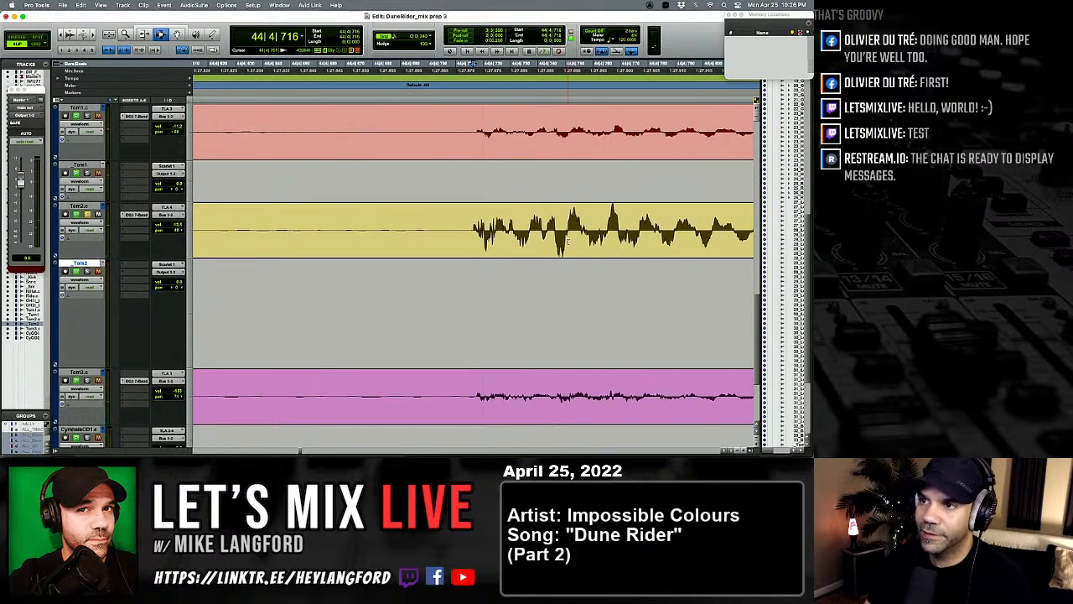
pyautogui.press('v')
pyautogui.press('r')
pyautogui.press('r')
pyautogui.press('r')
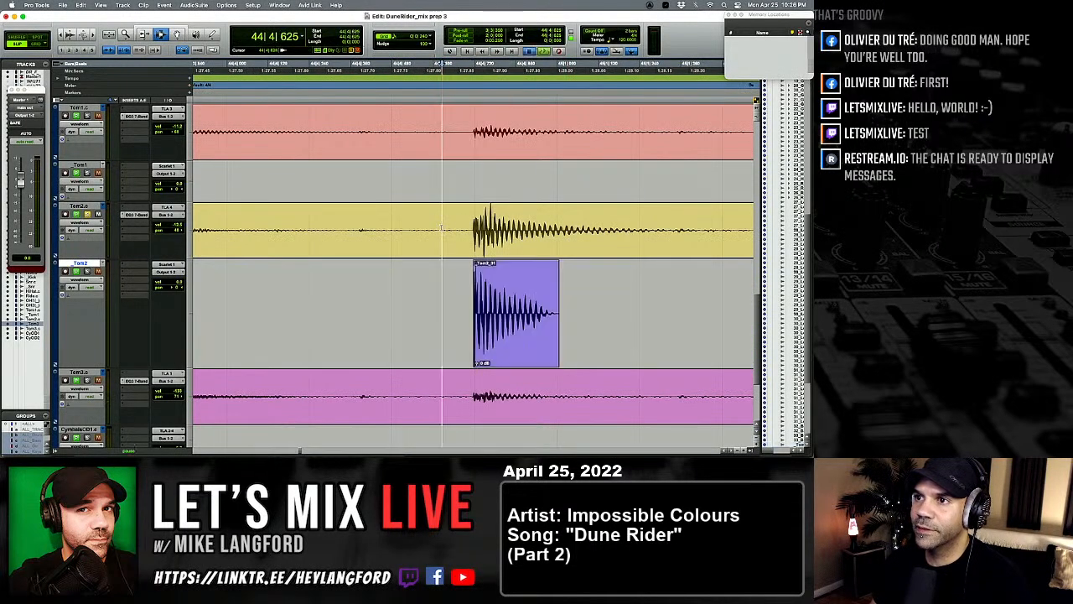
# Step: Examine the bar 44 hit closely and paste an overlapping sample on _Tom2 at its second stroke, 44|4|743
pyautogui.press('t')
pyautogui.press('t')
pyautogui.press('t')
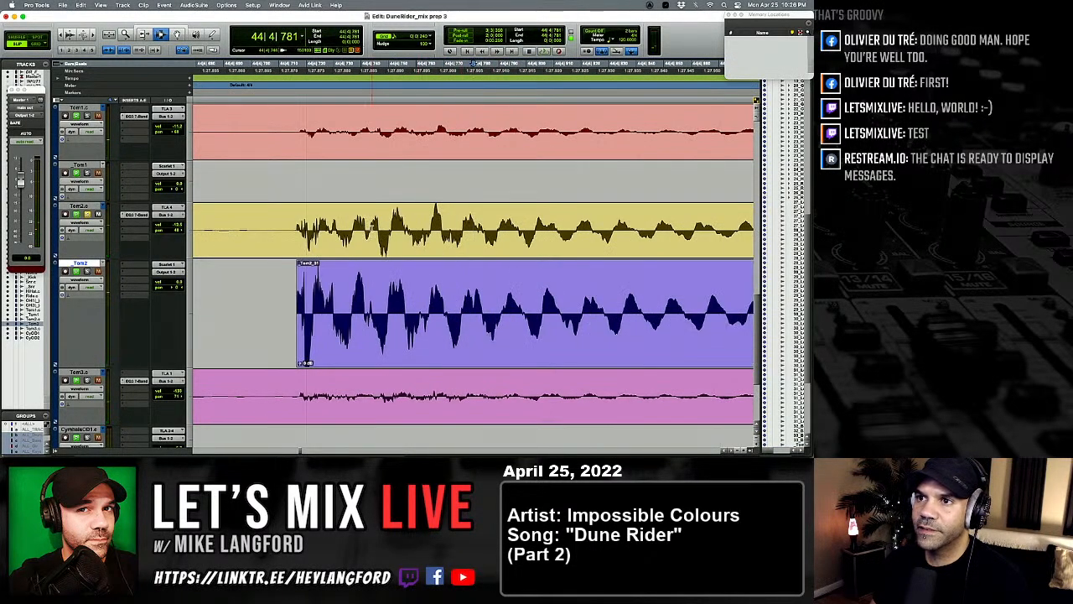
pyautogui.press('r')
pyautogui.press('r')
pyautogui.press('r')
pyautogui.press('r')
pyautogui.press('r')
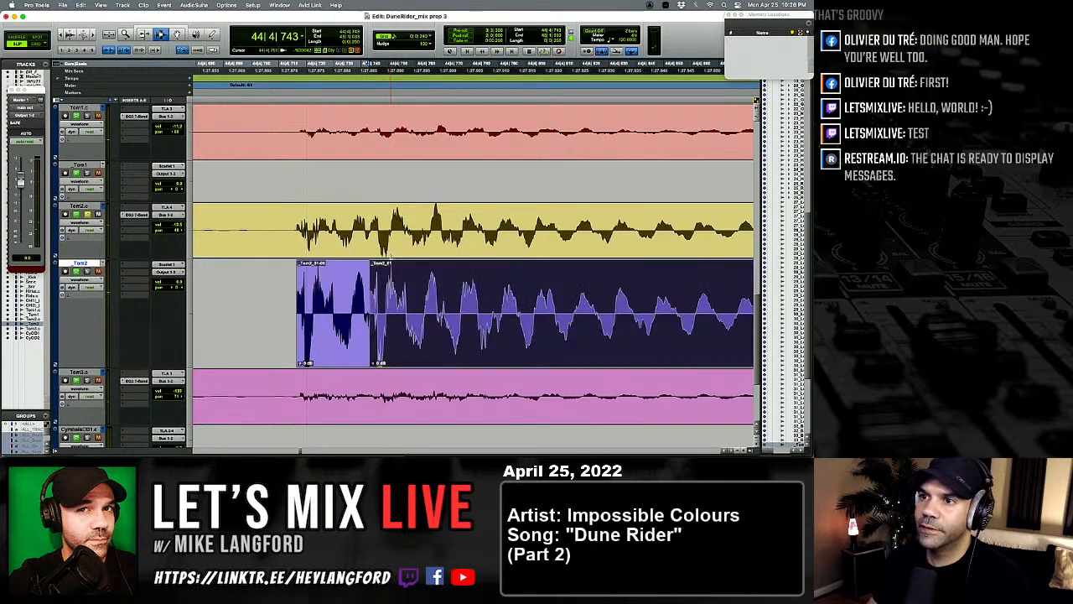
# Step: Search past the break after bar 54 for the next Tom2 hit and paste the sample on _Tom2 at 61|1|265
pyautogui.press('space')
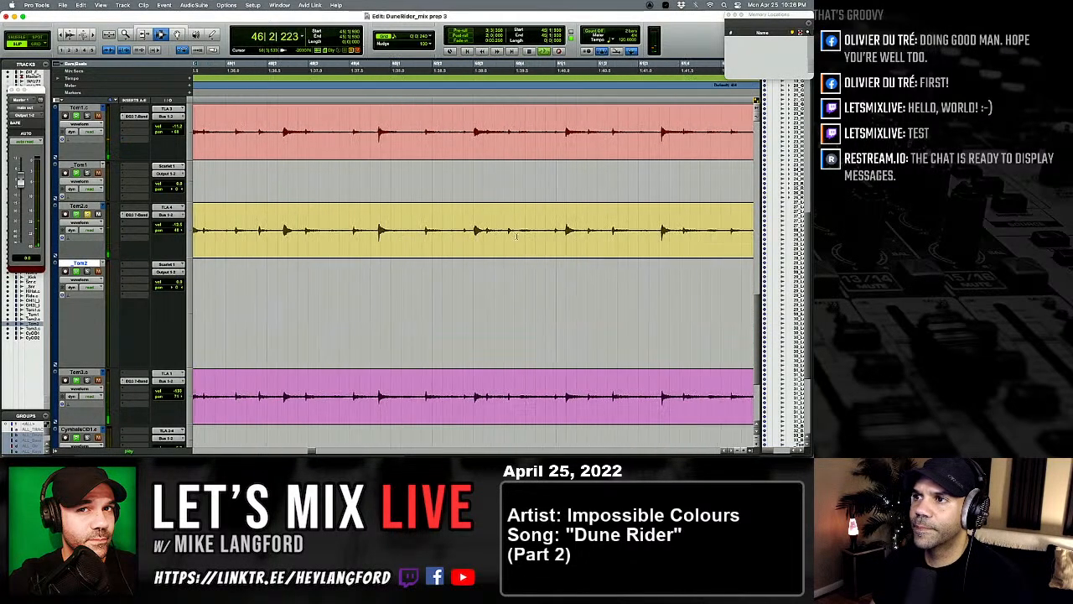
pyautogui.press('space')
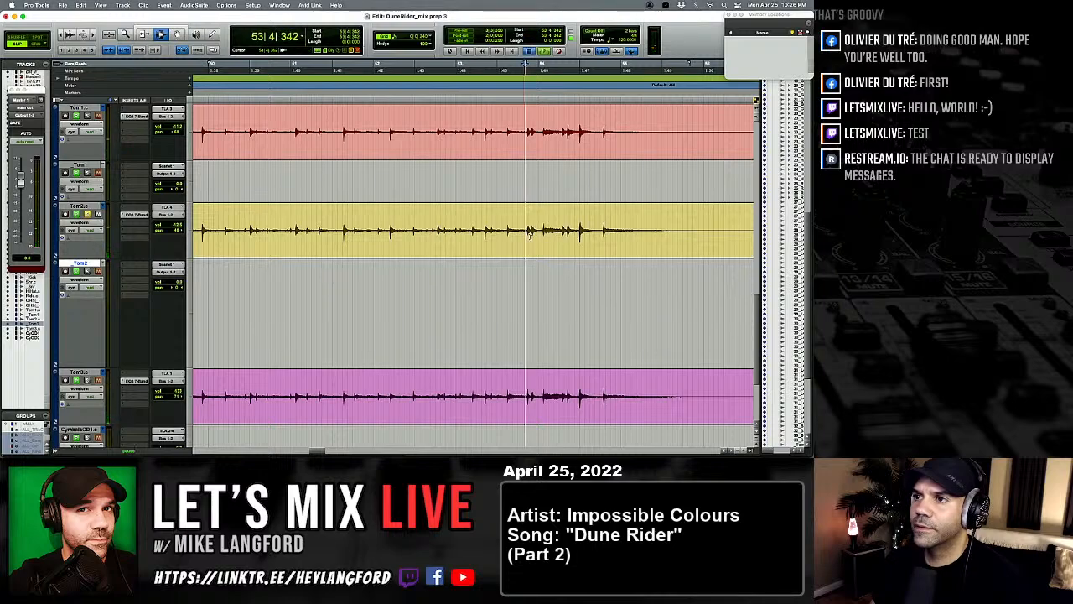
pyautogui.press('r')
pyautogui.press('r')
pyautogui.press('space')
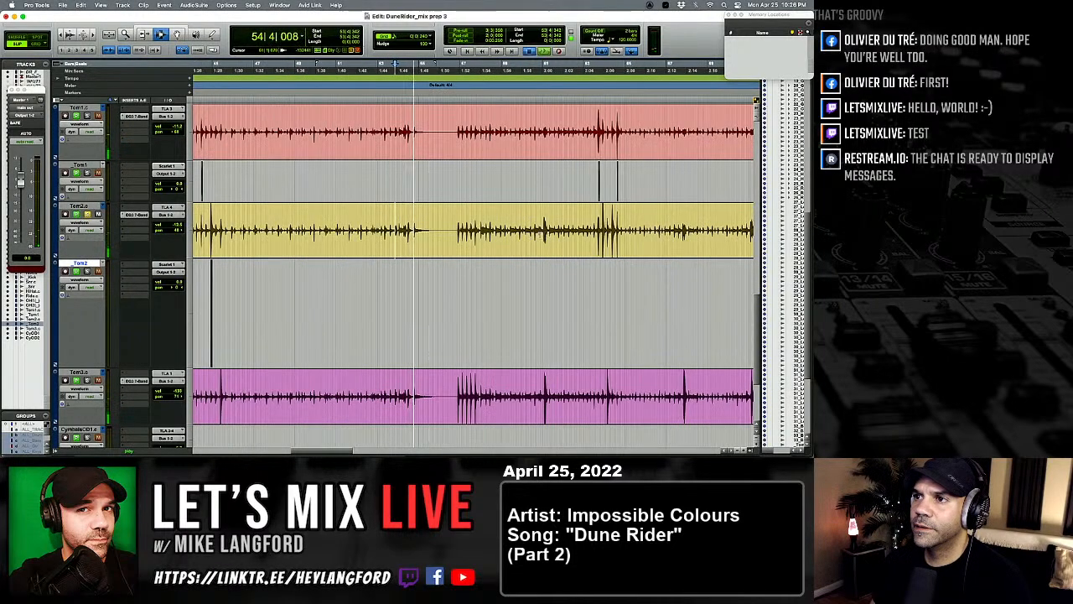
pyautogui.click(541, 237)
pyautogui.press('t')
pyautogui.press('t')
pyautogui.press('t')
pyautogui.press('t')
pyautogui.click(521, 236)
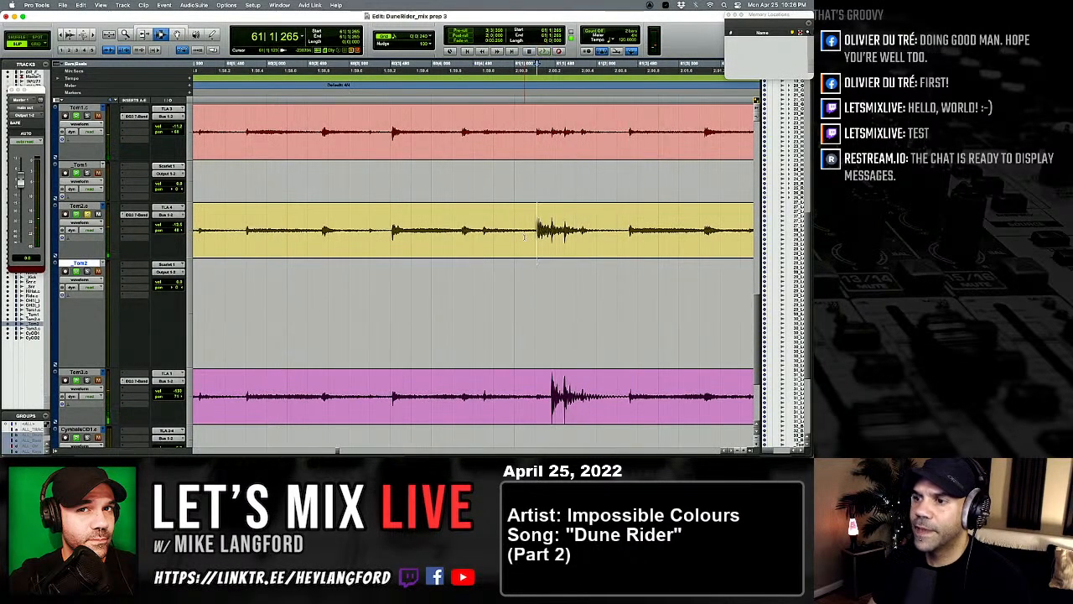
pyautogui.press('v')
pyautogui.press('r')
# Step: Move on to the Tom2 fill at the end of bar 63 and paste the sample on _Tom2 at 63|4|702
pyautogui.hscroll(5, 547, 239)
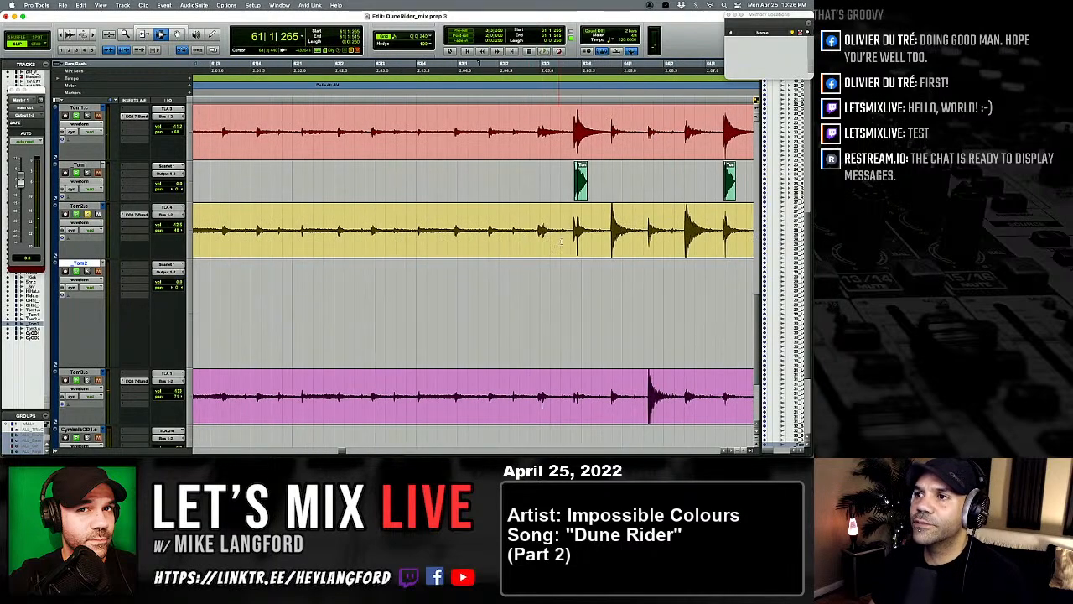
pyautogui.press('space')
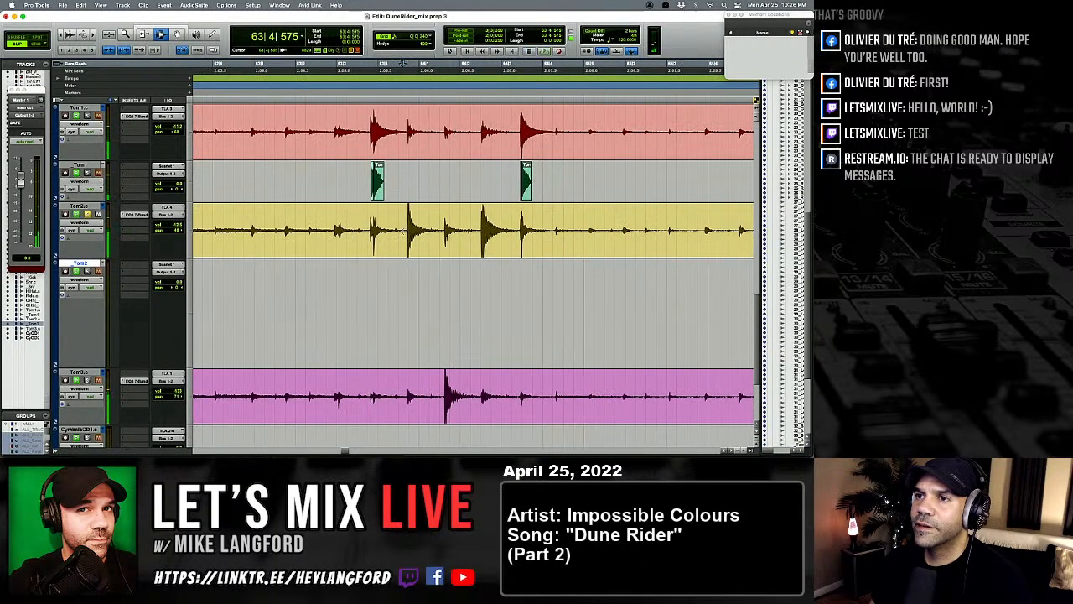
pyautogui.press('t')
pyautogui.press('t')
pyautogui.press('v')
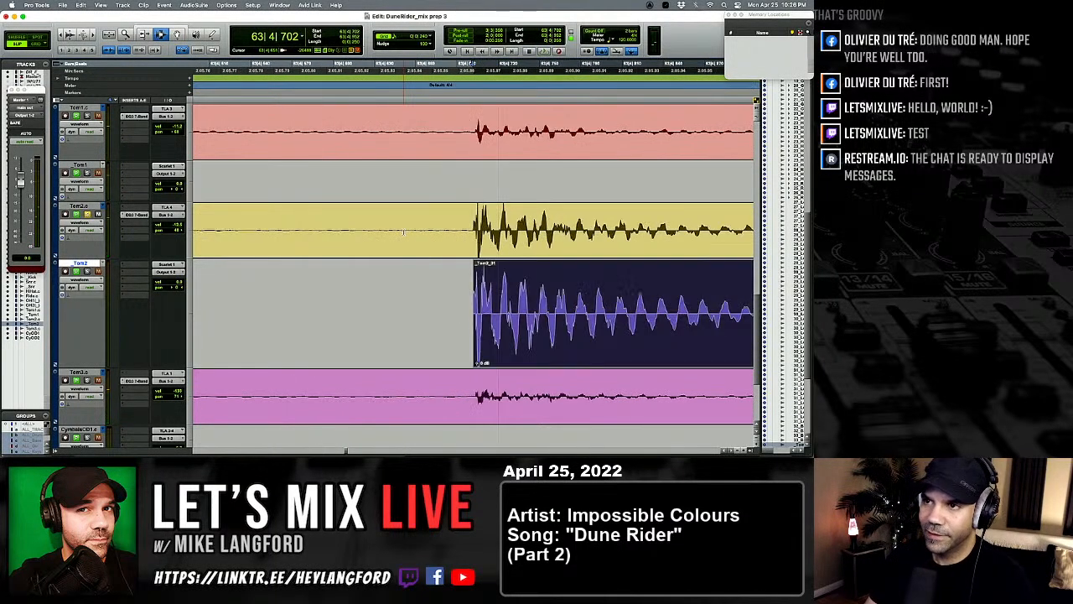
# Step: Paste an overlapping sample on _Tom2 at the second stroke of the bar 63 hit, 63|4|725
pyautogui.click(403, 233)
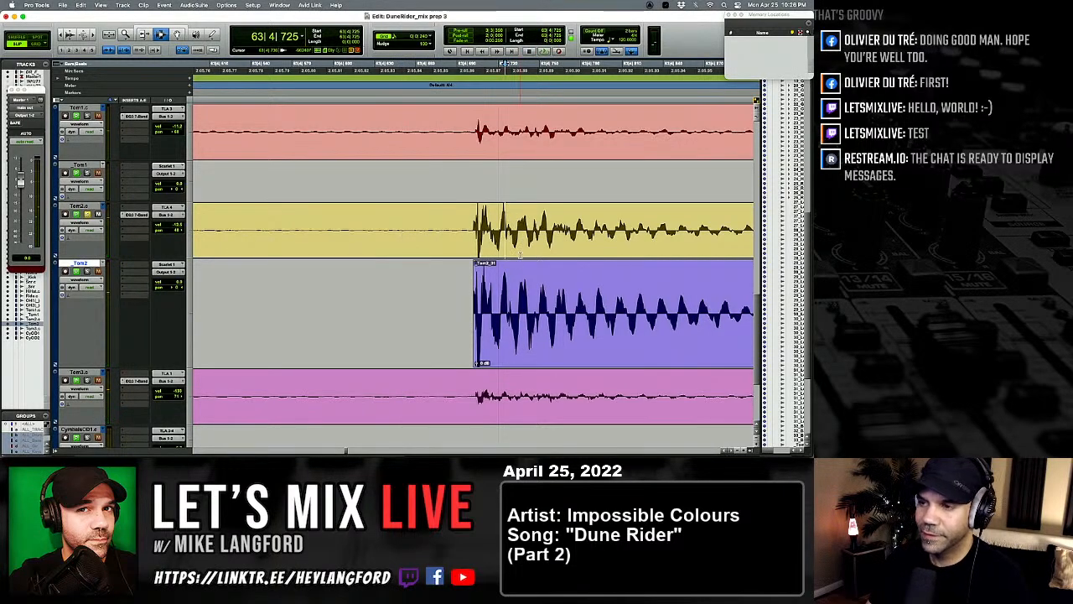
pyautogui.press('g')
pyautogui.press('r')
pyautogui.press('r')
pyautogui.press('r')
# Step: Audition the fill into bar 64 and paste the sample on _Tom2 at the next Tom2 hit, 64|2|497
pyautogui.click(459, 240)
pyautogui.press('space')
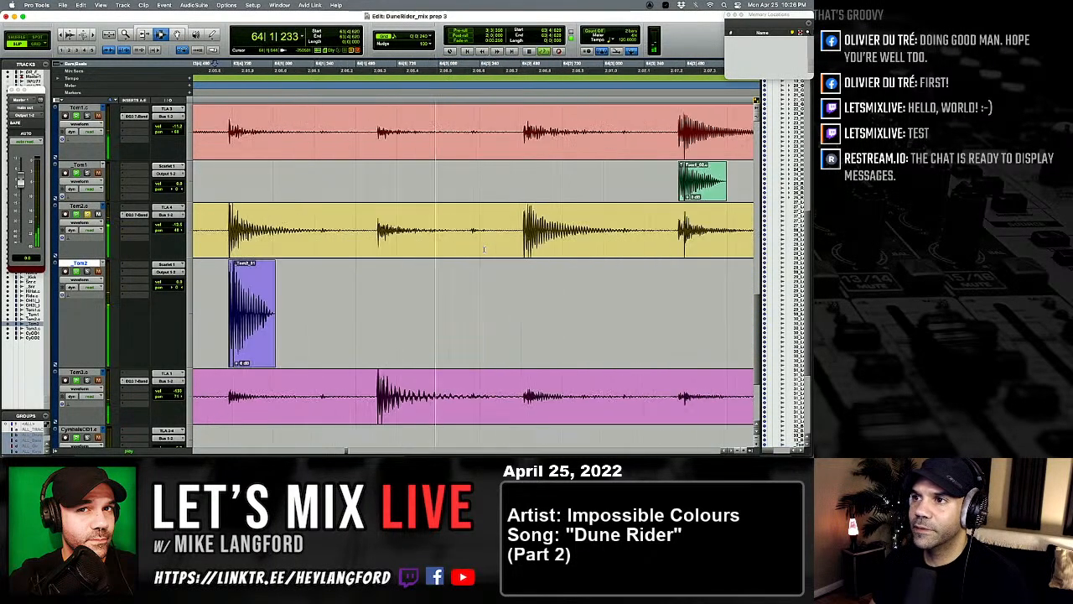
pyautogui.press('t')
pyautogui.press('t')
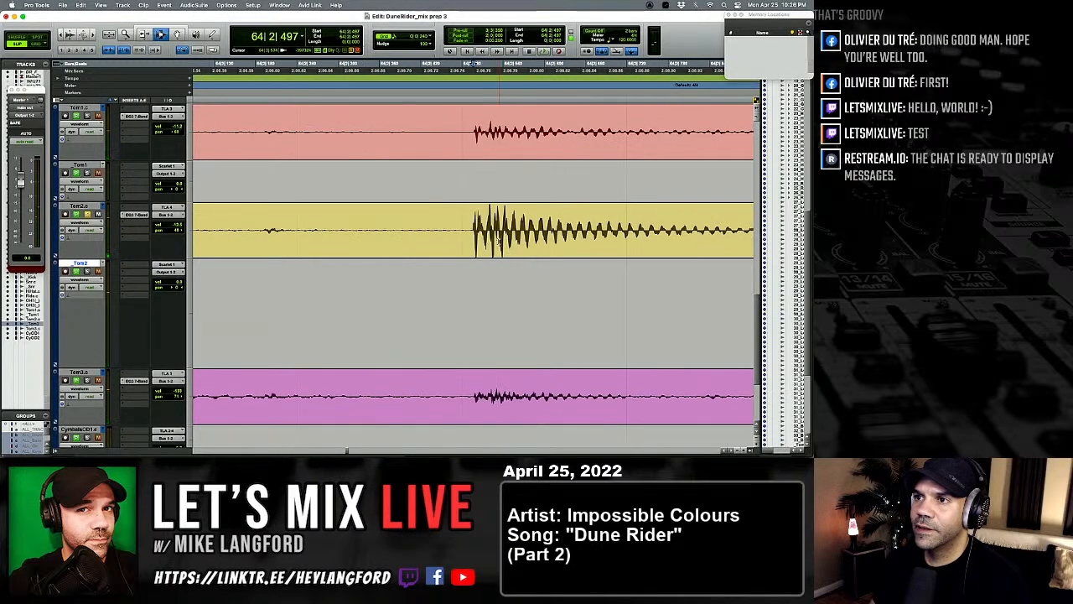
pyautogui.press('t')
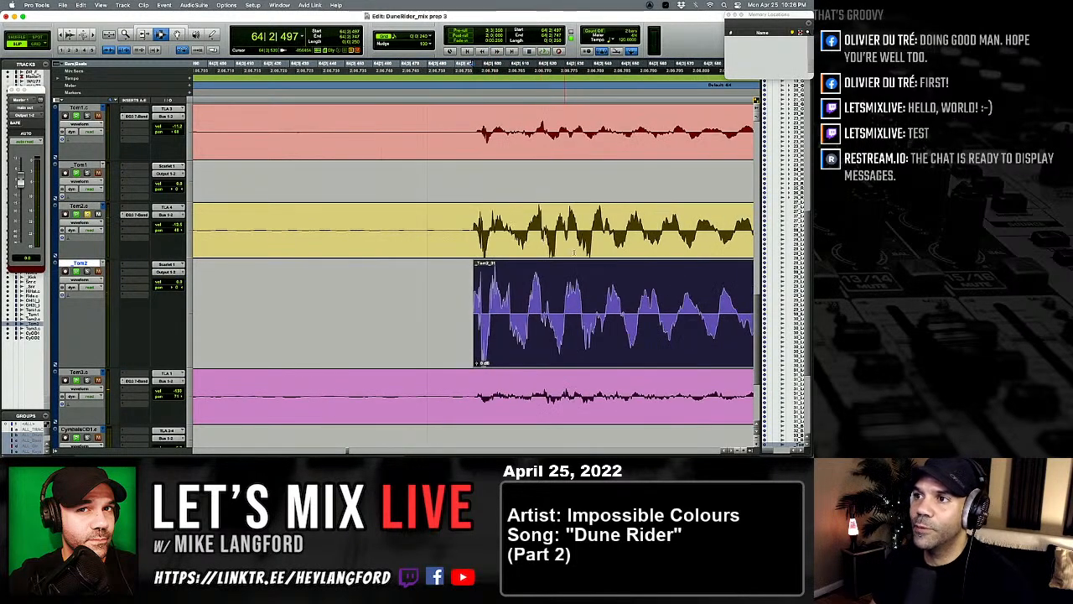
# Step: Examine the bar 64 hit closely and paste an overlapping sample on _Tom2 at its second stroke, 64|2|521
pyautogui.press('t')
pyautogui.press('t')
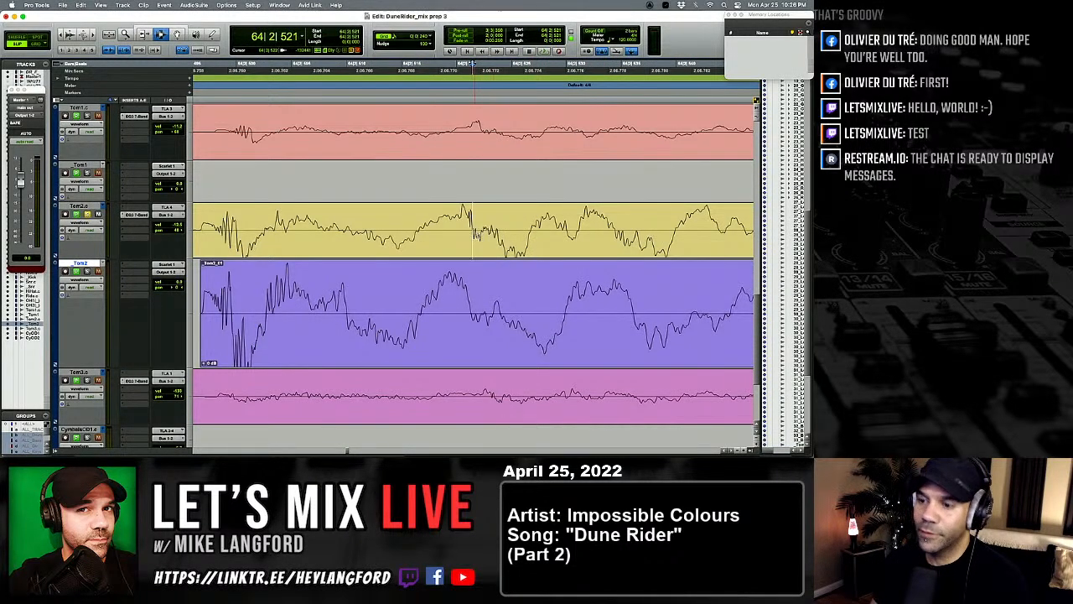
pyautogui.press('r')
pyautogui.press('r')
pyautogui.press('r')
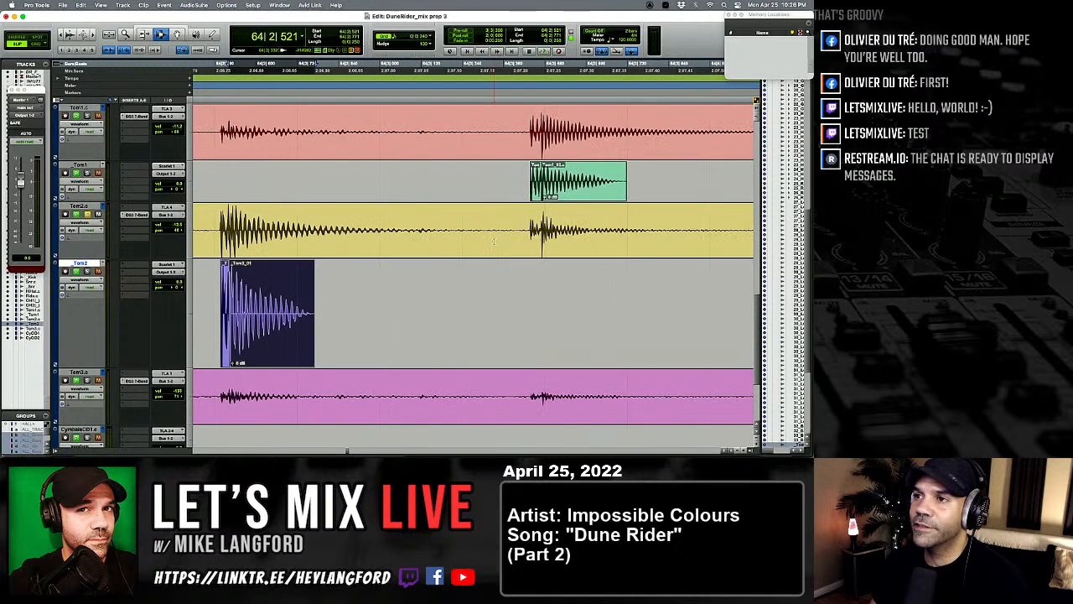
# Step: Audition the toms from the third beat of bar 64 into bar 67, looking for the next Tom2 hit
pyautogui.click(505, 226)
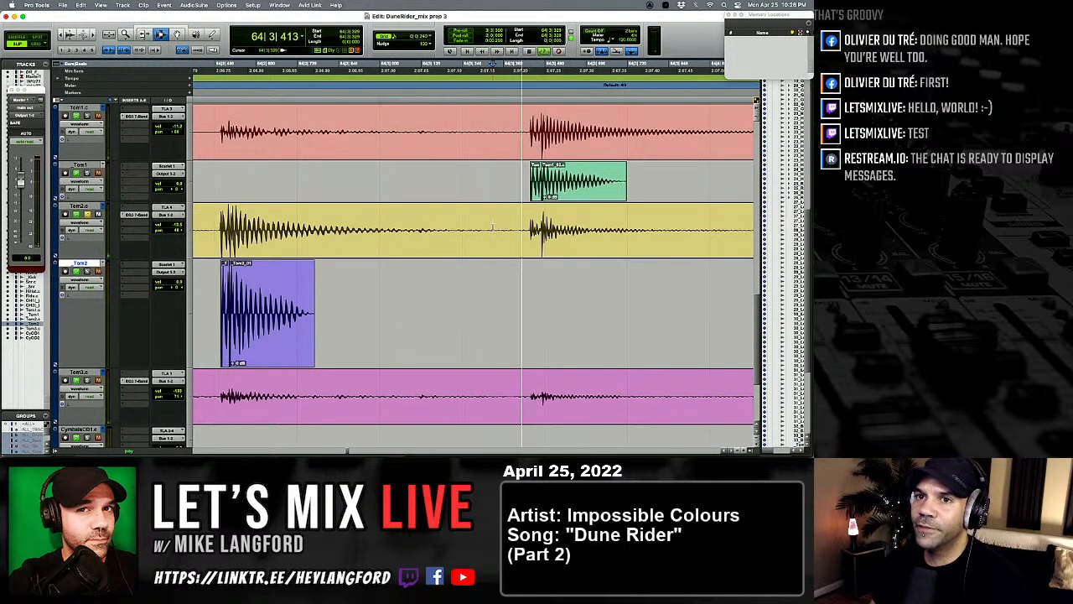
pyautogui.press('r')
pyautogui.press('r')
pyautogui.press('space')
pyautogui.press('space')
pyautogui.hscroll(10, 503, 225)
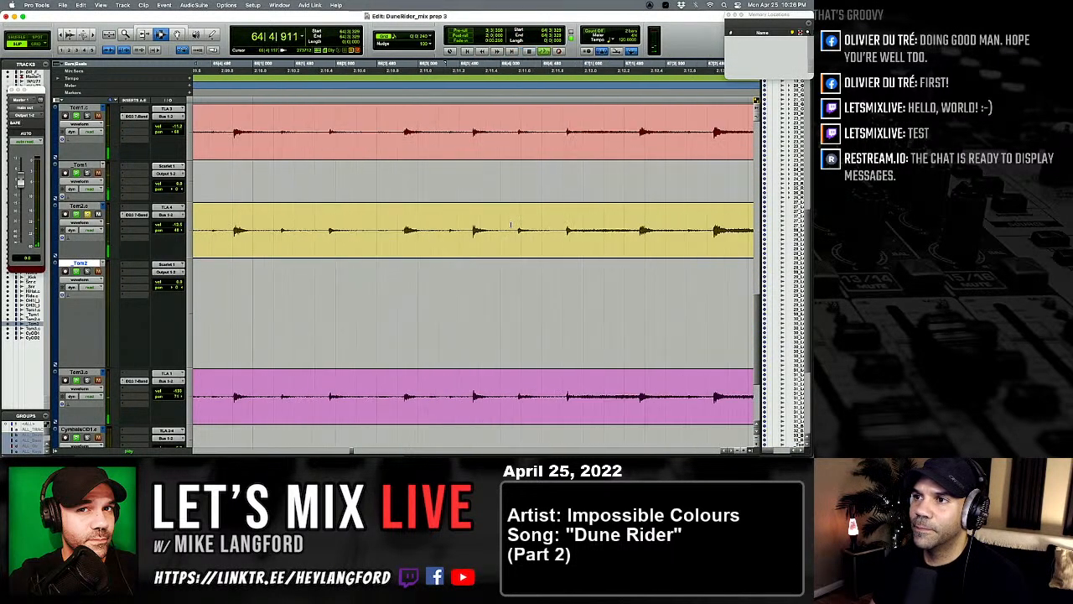
pyautogui.press('r')
pyautogui.press('r')
pyautogui.hscroll(1, 503, 223)
pyautogui.press('space')
pyautogui.click(489, 221)
pyautogui.press('space')
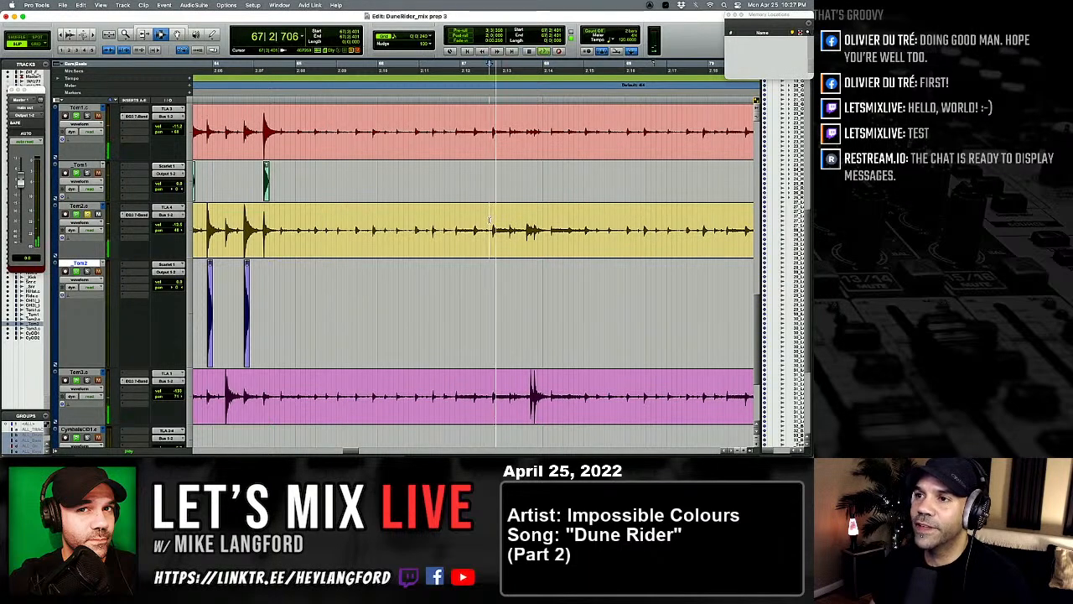
# Step: Locate the Tom2 hit near the end of bar 67 and paste the sample on _Tom2 at 67|4|222
pyautogui.press('t')
pyautogui.press('t')
pyautogui.press('space')
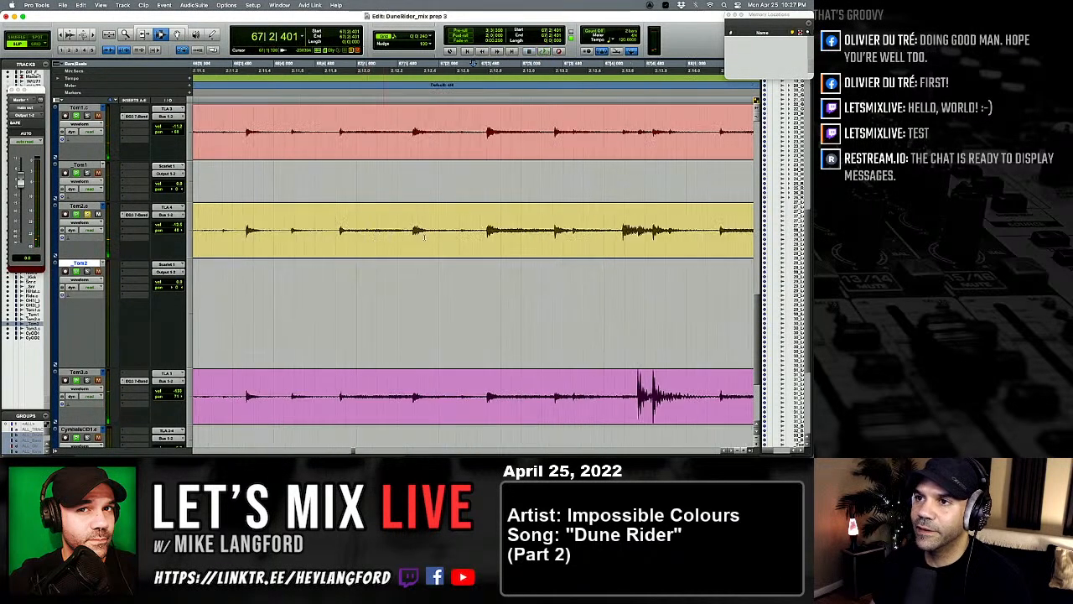
pyautogui.press('t')
pyautogui.hscroll(4, 545, 247)
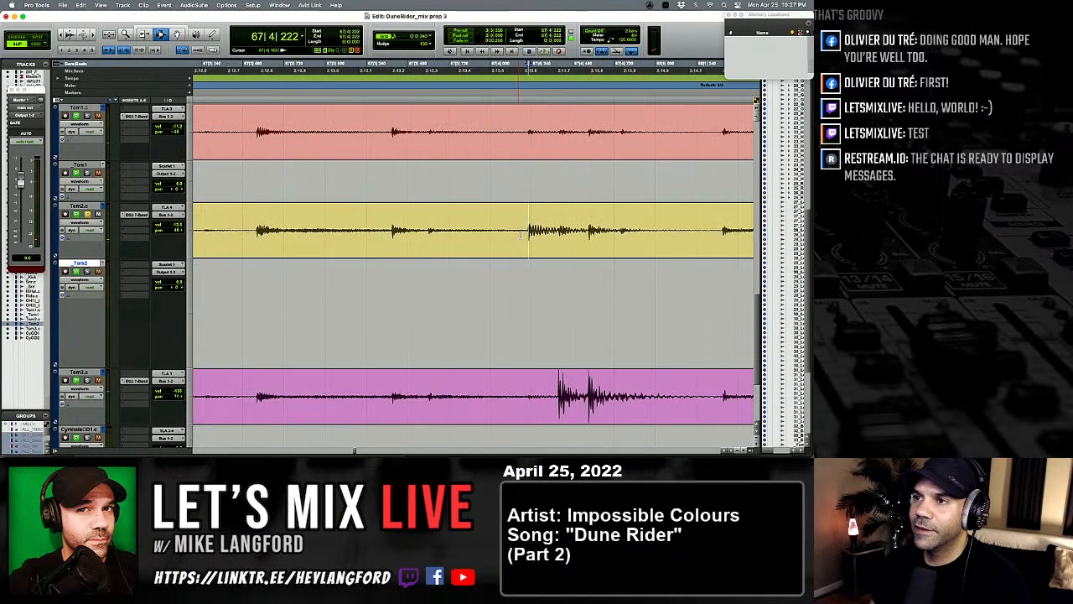
pyautogui.press(';')
pyautogui.press('v')
pyautogui.press('r')
pyautogui.press('r')
pyautogui.press('r')
# Step: Audition the pasted _Tom2 sample in bar 67, starting playback just before the hit
pyautogui.hscroll(2, 518, 234)
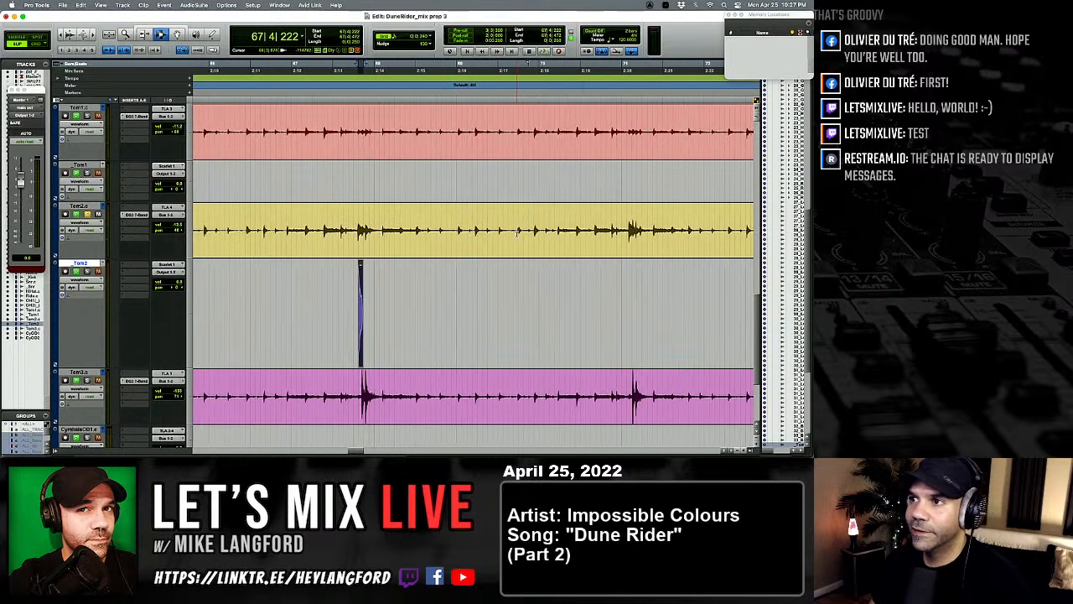
pyautogui.scroll(-1, 409, 245)
pyautogui.click(355, 243)
pyautogui.press('space')
pyautogui.press('space')
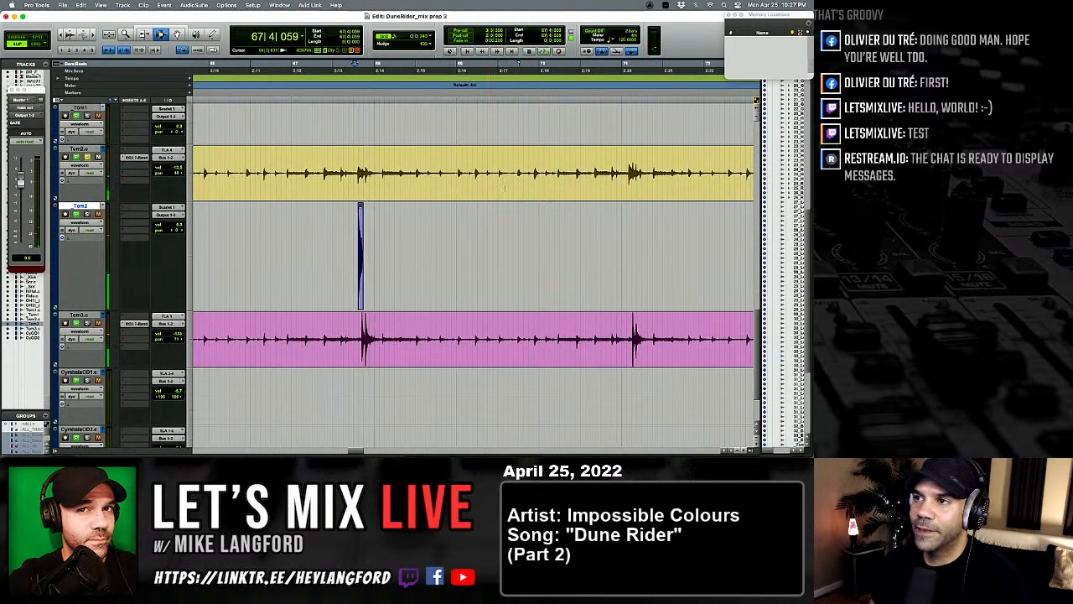
# Step: Move on to the Tom2 hit in bar 71, paste the sample on _Tom2 at 71|1|343, and check its alignment closely
pyautogui.hscroll(1, 515, 185)
pyautogui.click(586, 219)
pyautogui.press('t')
pyautogui.press('t')
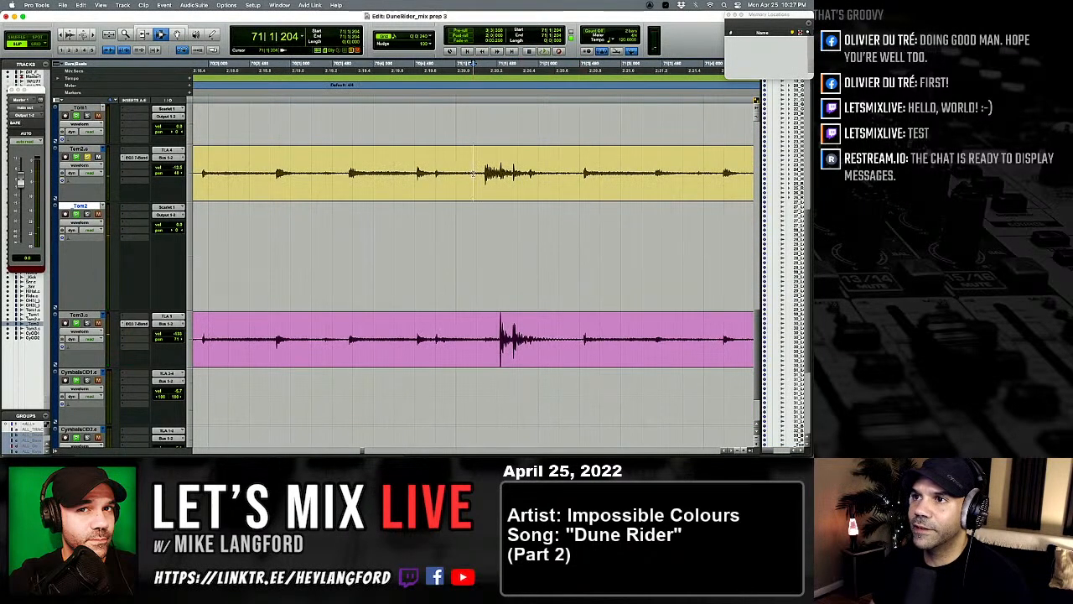
pyautogui.press('v')
pyautogui.press('r')
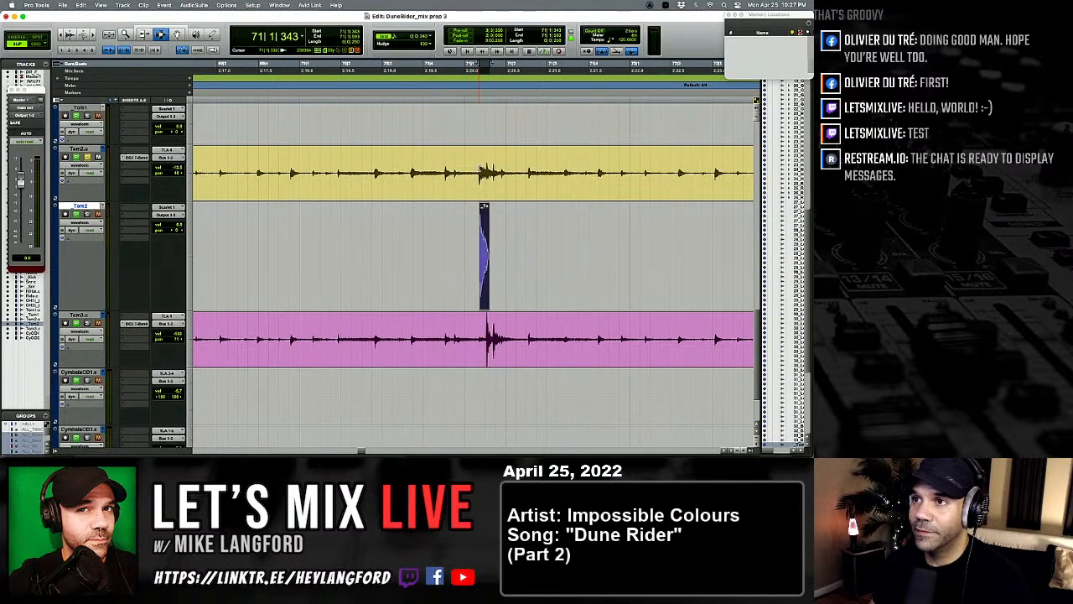
pyautogui.press('t')
pyautogui.press('t')
pyautogui.press('t')
pyautogui.press('t')
pyautogui.press('t')
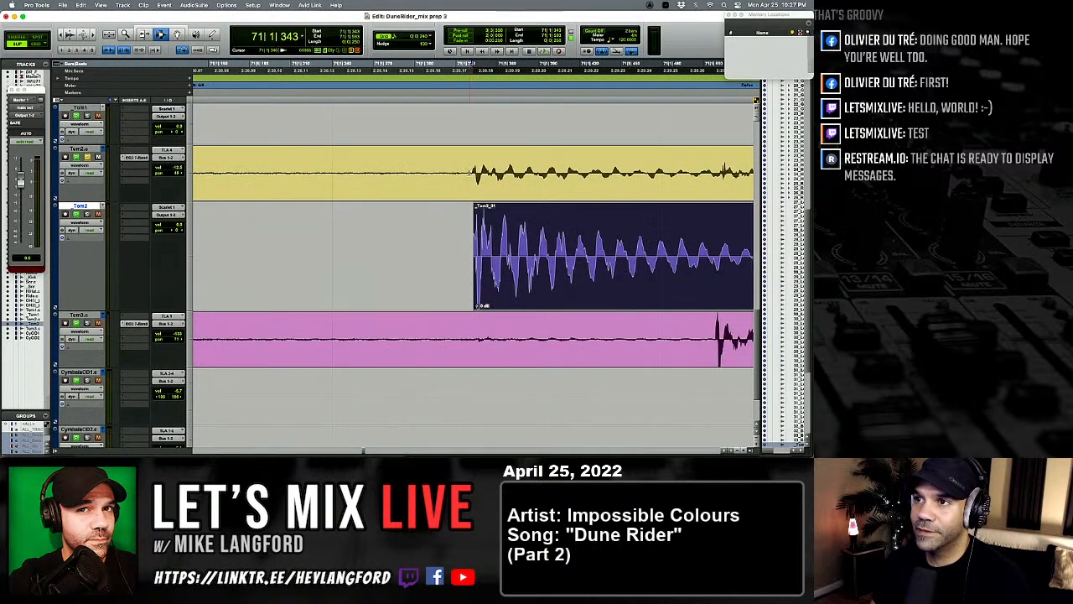
# Step: Find and audition the Tom2 hit in bar 74, and paste the sample on _Tom2 at 74|2|857
pyautogui.press('space')
pyautogui.press('r')
pyautogui.press('r')
pyautogui.press('r')
pyautogui.press('r')
pyautogui.press('r')
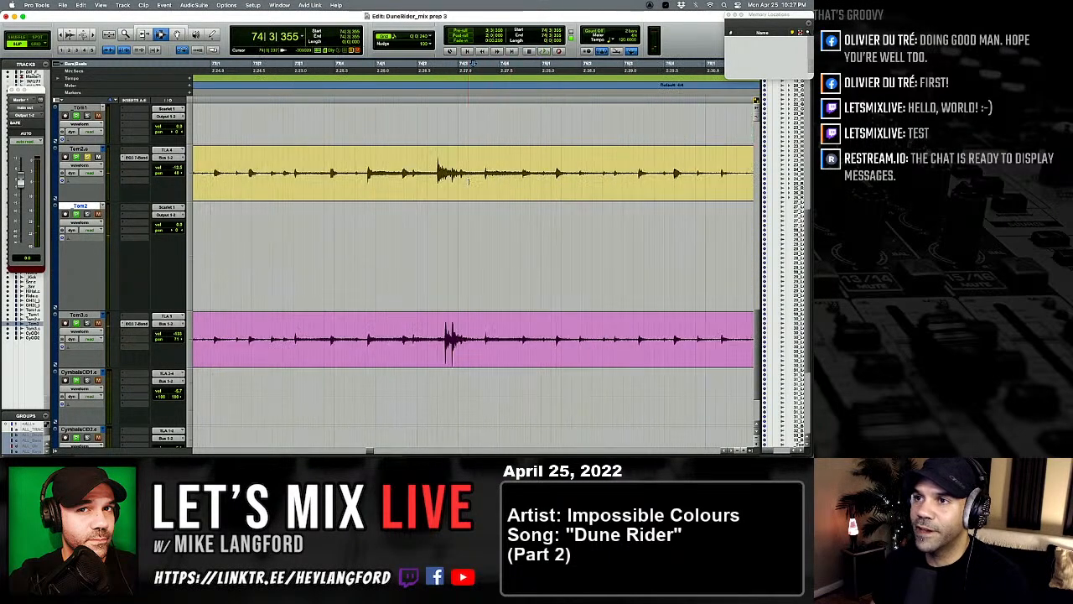
pyautogui.press('space')
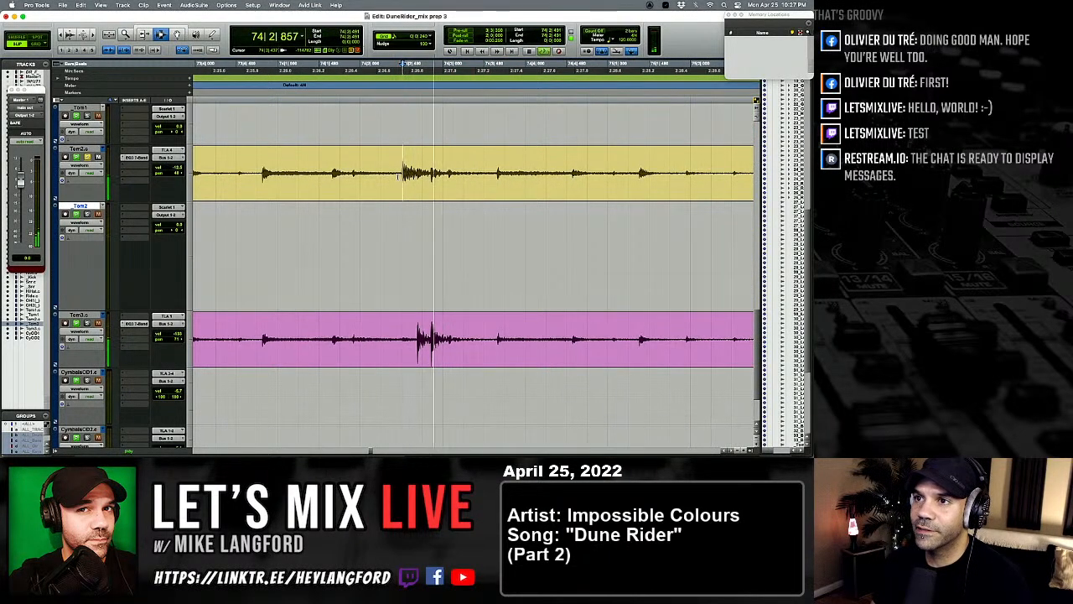
pyautogui.press('space')
pyautogui.press('super+v')
# Step: Move on to the Tom2 fill in bar 77 and paste the sample on _Tom2 at 77|2|099
pyautogui.press('space')
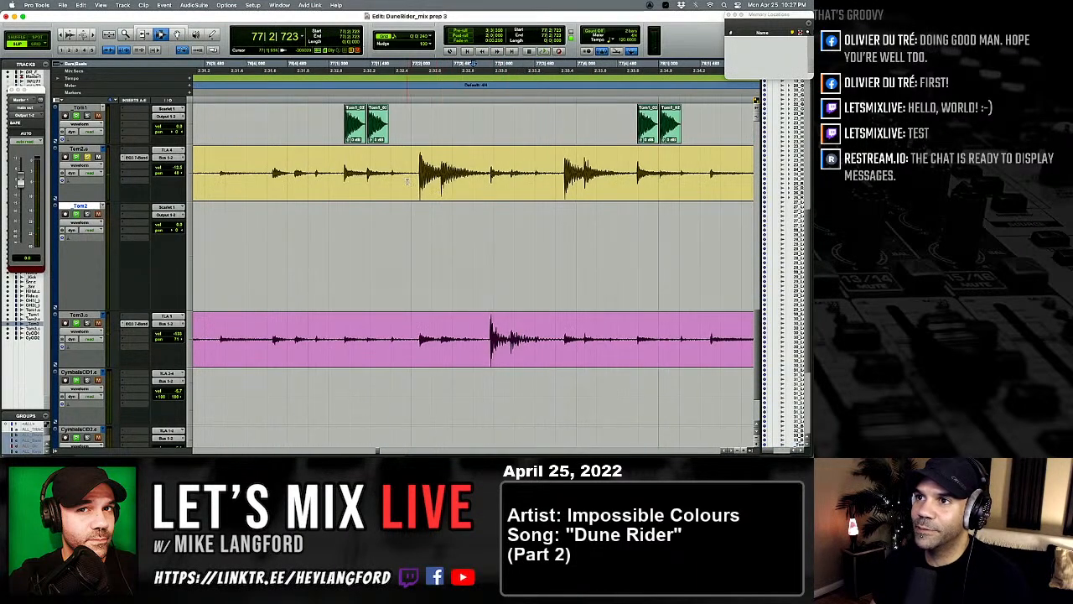
pyautogui.press('space')
pyautogui.press('super+v')
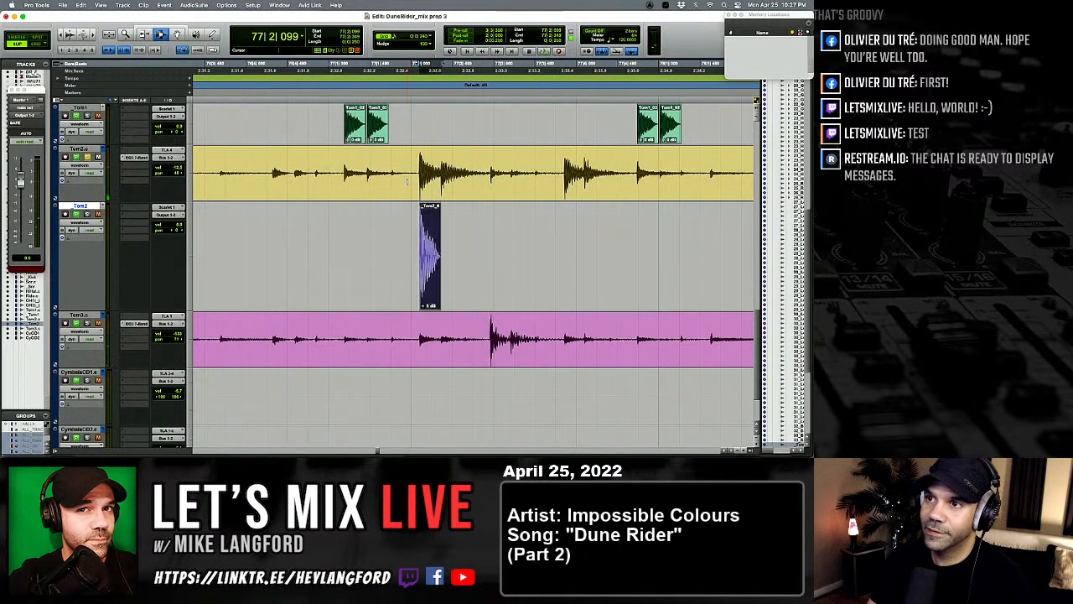
# Step: Paste a second sample after the first in the bar 77 fill, and two more on _Tom2 at 77|3|825 and 77|4|097
pyautogui.press('super+v')
pyautogui.click(566, 188)
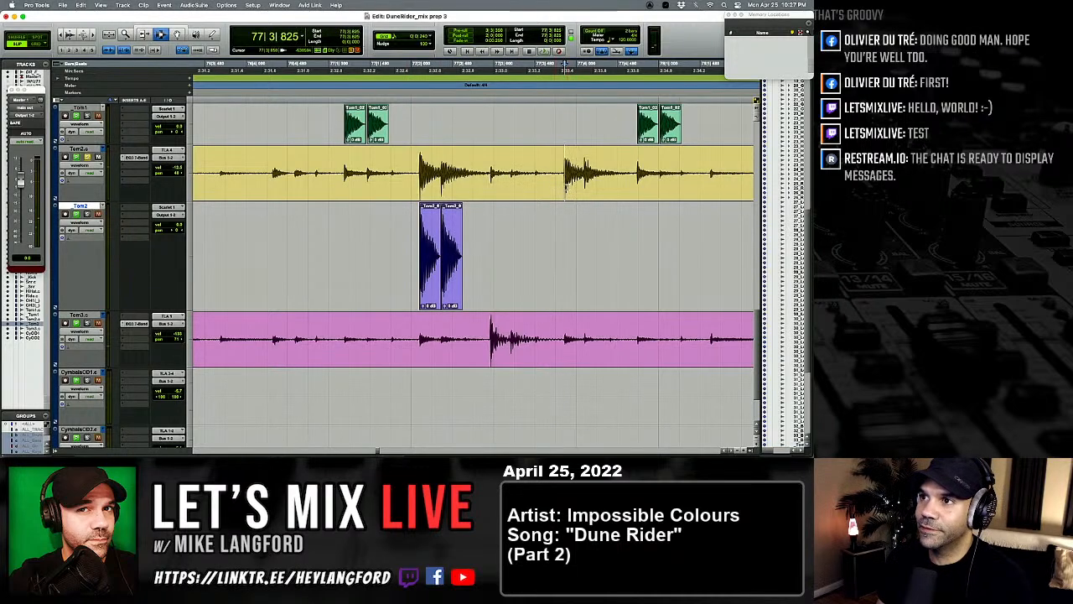
pyautogui.press('super+v')
pyautogui.press('super+v')
pyautogui.press('super+bracketleft')
pyautogui.press('super+bracketleft')
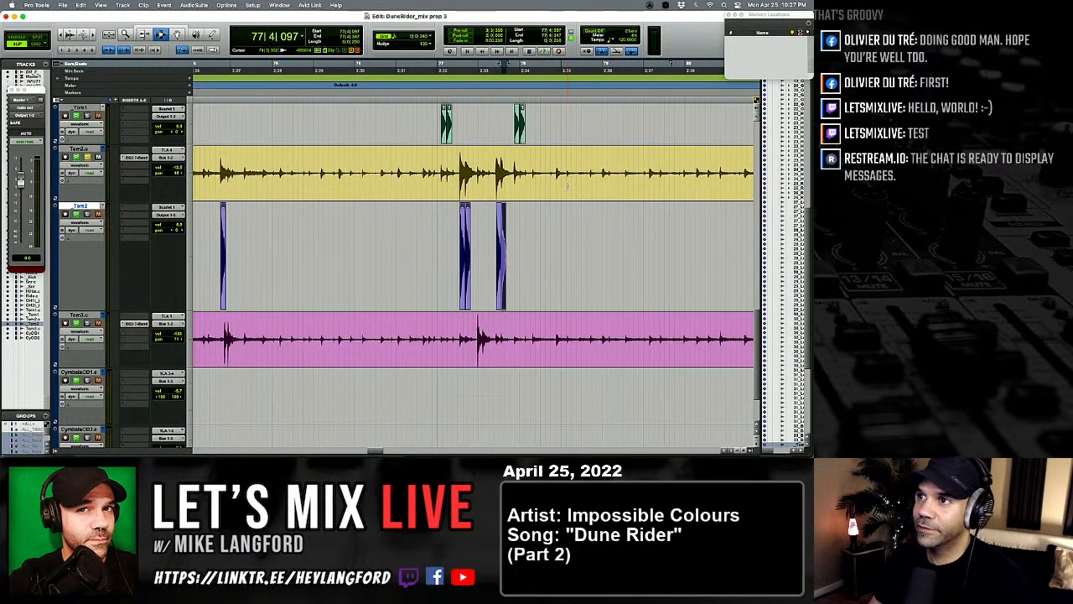
# Step: Move on to the large Tom2 hit in bar 89 and paste the sample on _Tom2 at 89|2|752
pyautogui.hscroll(10, 567, 186)
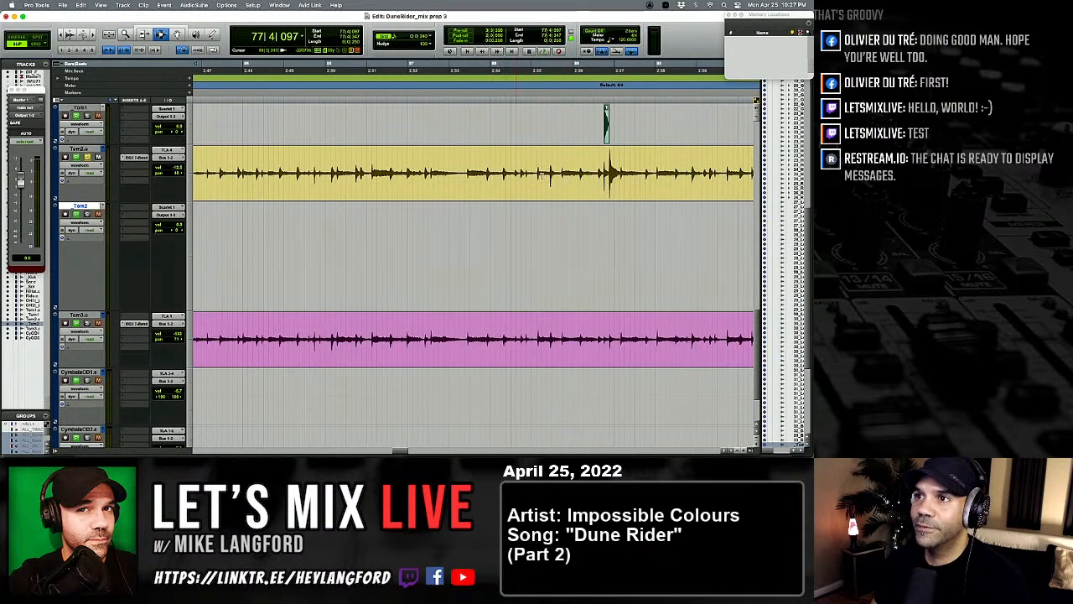
pyautogui.press('super+bracketright')
pyautogui.press('super+bracketright')
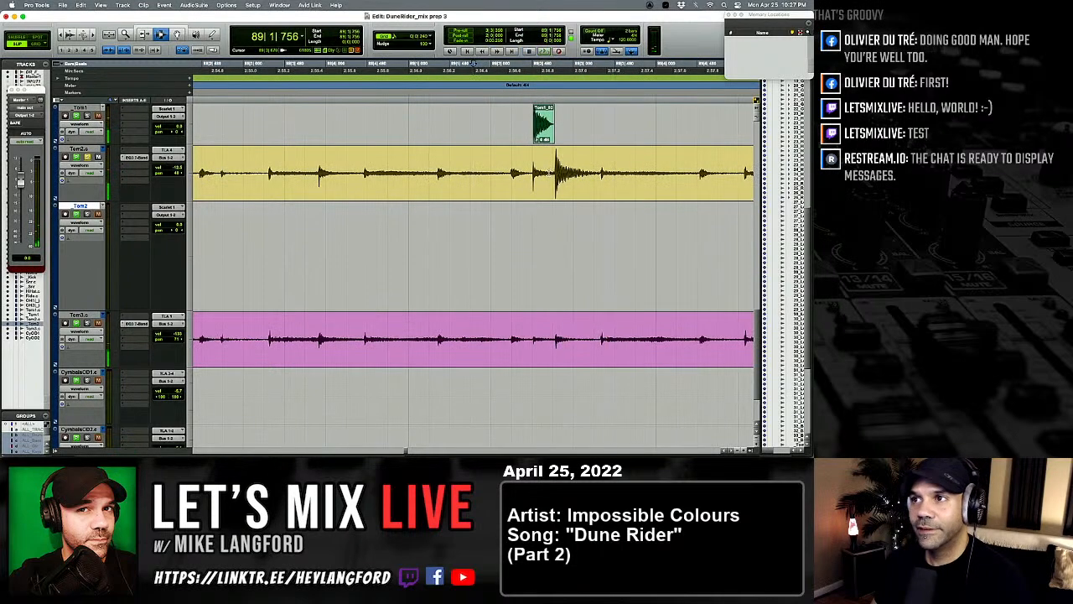
pyautogui.press('super+bracketleft')
pyautogui.press('super+bracketleft')
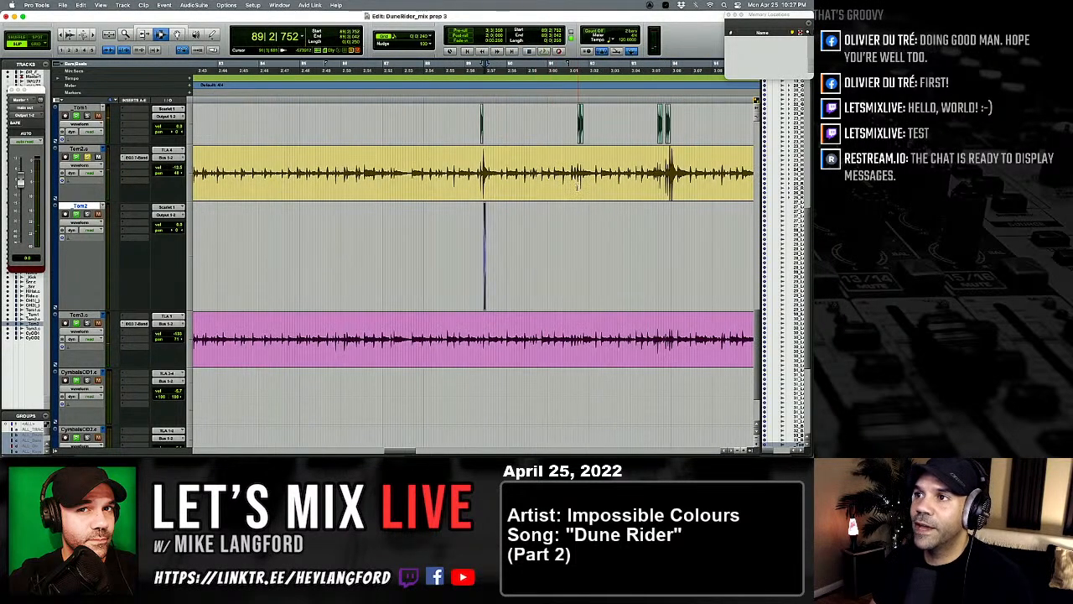
# Step: Audition the quieter Tom2 hits in bar 91, starting playback from 91|3|443
pyautogui.click(577, 182)
pyautogui.press('super+bracketright')
pyautogui.press('super+bracketright')
pyautogui.press('super+bracketright')
pyautogui.click(445, 168)
pyautogui.press('space')
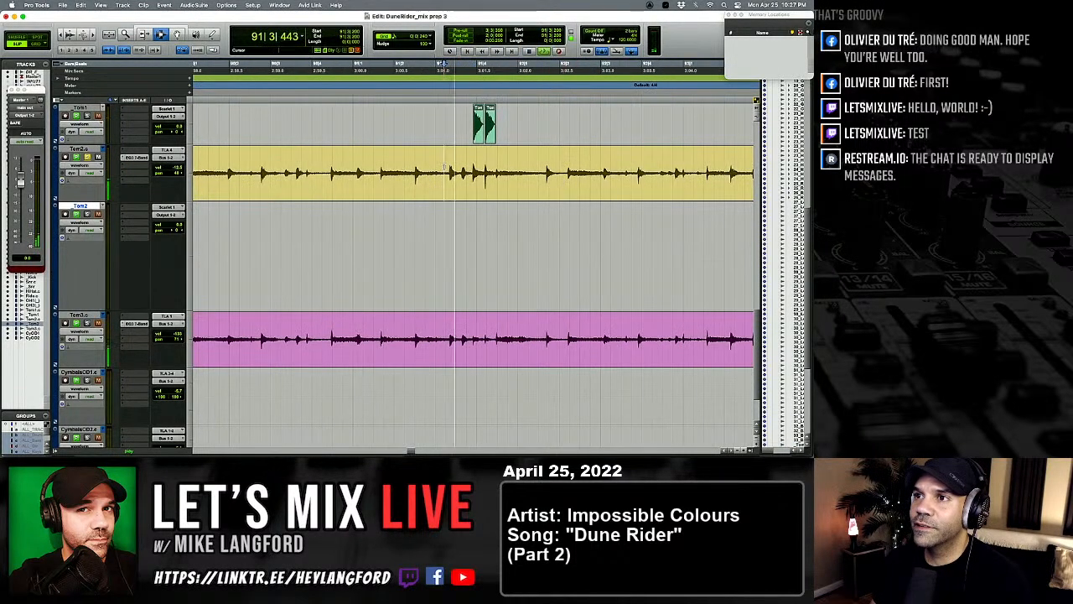
# Step: Move on to the Tom2 fill leading into bar 94 and paste the sample on _Tom2 at 93|4|814 and 94|1|054
pyautogui.press('r')
pyautogui.hscroll(5, 445, 171)
pyautogui.click(432, 172)
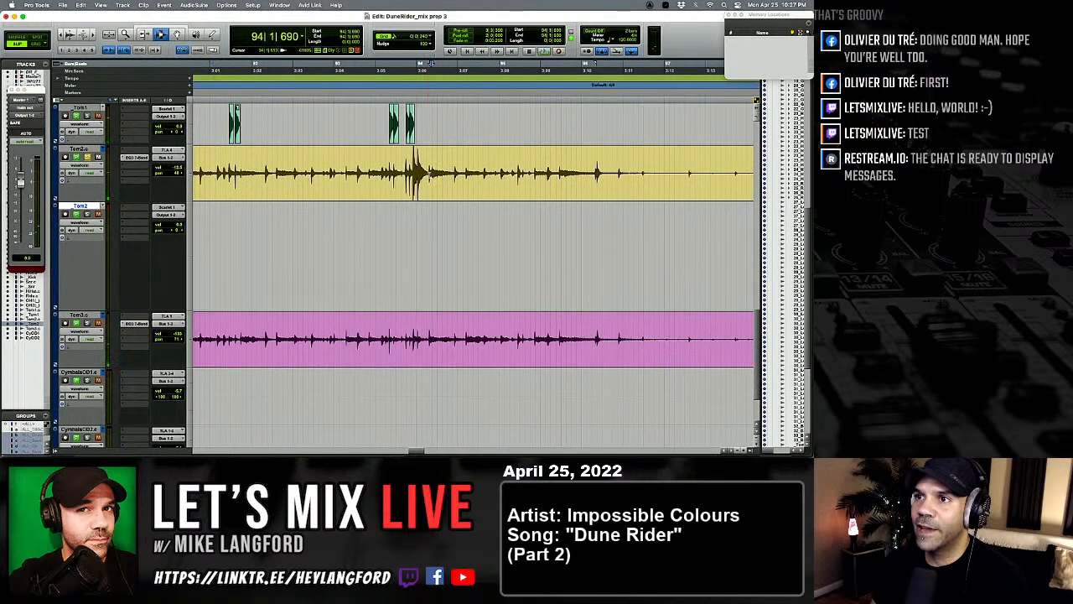
pyautogui.press('t')
pyautogui.press('t')
pyautogui.click(375, 170)
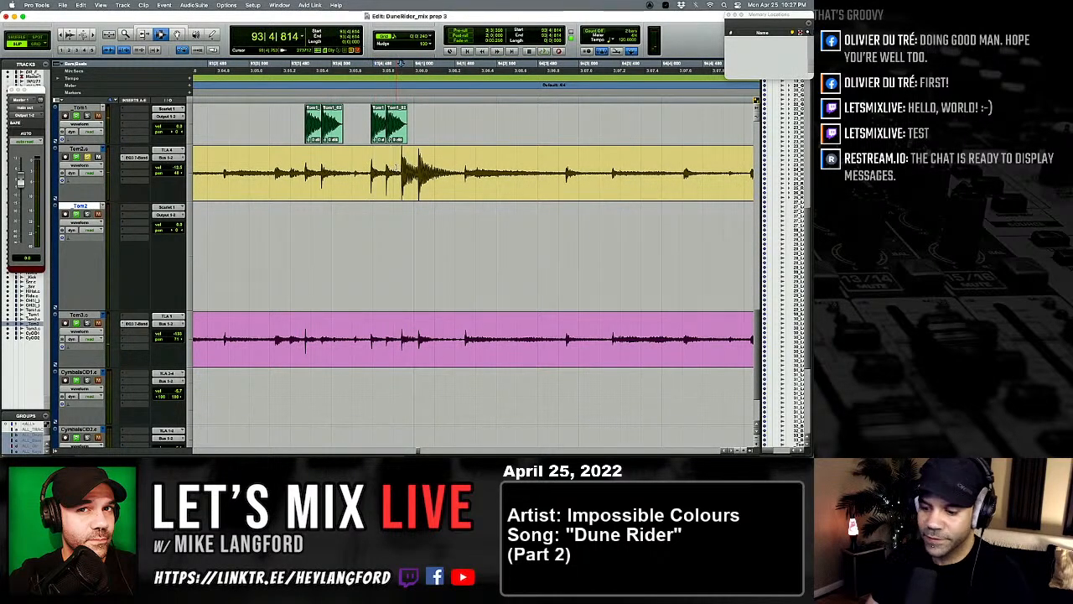
pyautogui.press('Tab')
pyautogui.press(';')
pyautogui.press('v')
pyautogui.press('p')
pyautogui.press('Tab')
pyautogui.press(';')
pyautogui.press('v')
pyautogui.press('r')
pyautogui.press('r')
pyautogui.press('r')
# Step: Audition Tom2 around bars 95 and 96 and examine the waveform for any further tom hits
pyautogui.hscroll(4, 397, 168)
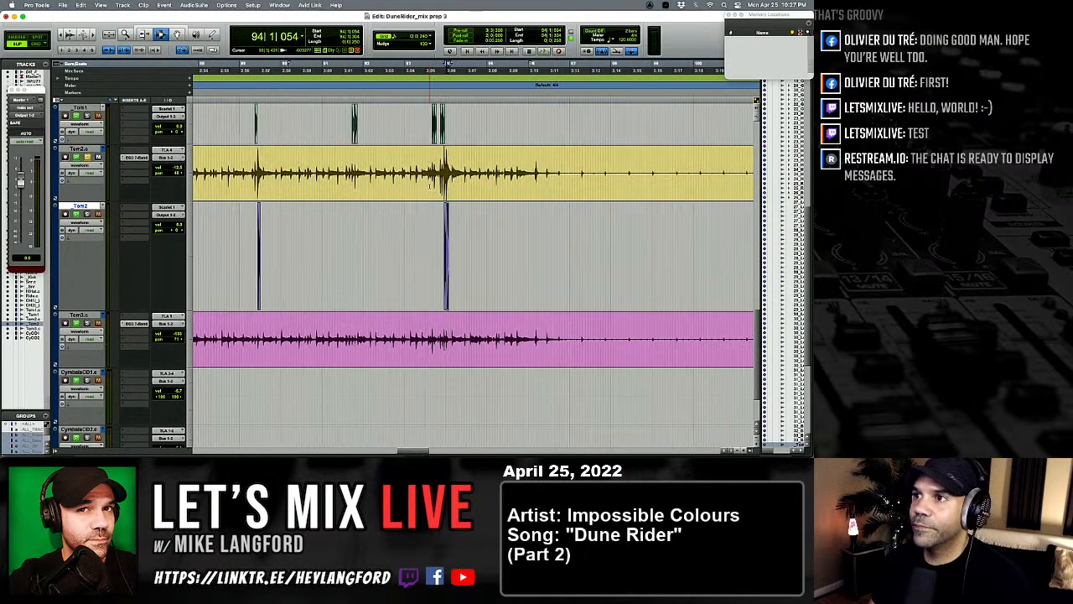
pyautogui.click(441, 173)
pyautogui.press('space')
pyautogui.press('t')
pyautogui.press('t')
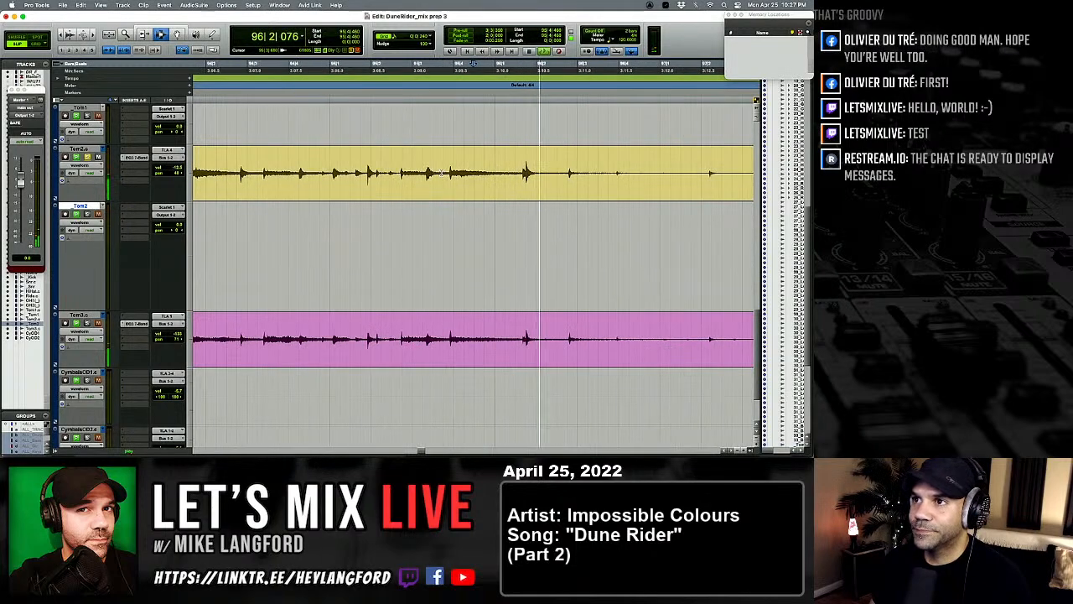
pyautogui.press('r')
pyautogui.press('r')
pyautogui.press('space')
pyautogui.hscroll(5, 442, 174)
pyautogui.hscroll(-5, 441, 174)
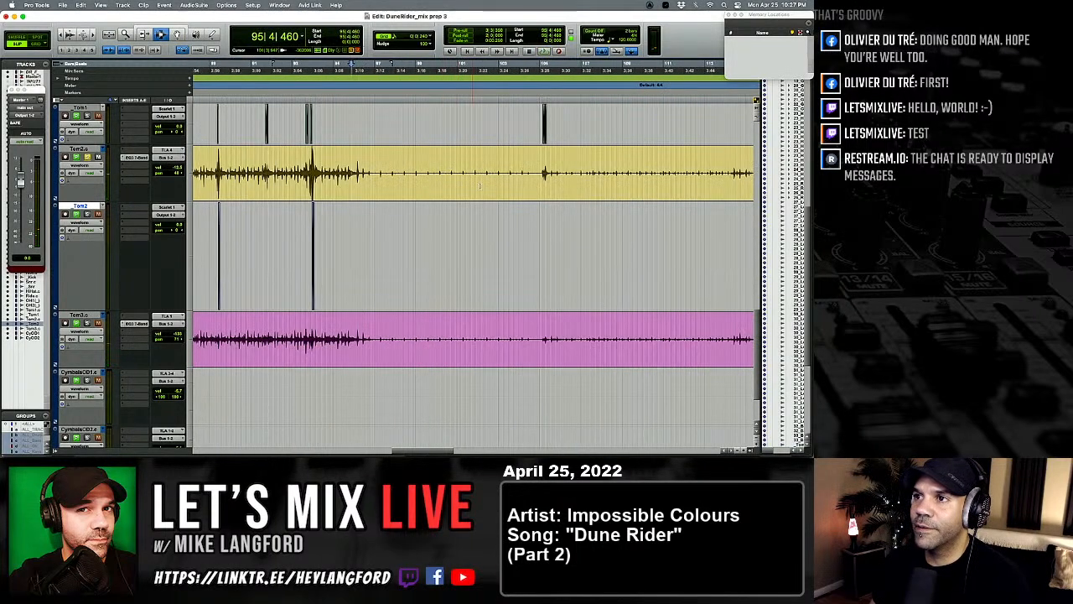
# Step: Move on to the small Tom2 fill around bar 105 and place the edit cursor at 105|1|368
pyautogui.click(538, 190)
pyautogui.click(540, 189)
pyautogui.press('t')
pyautogui.press('t')
pyautogui.press('t')
pyautogui.press('t')
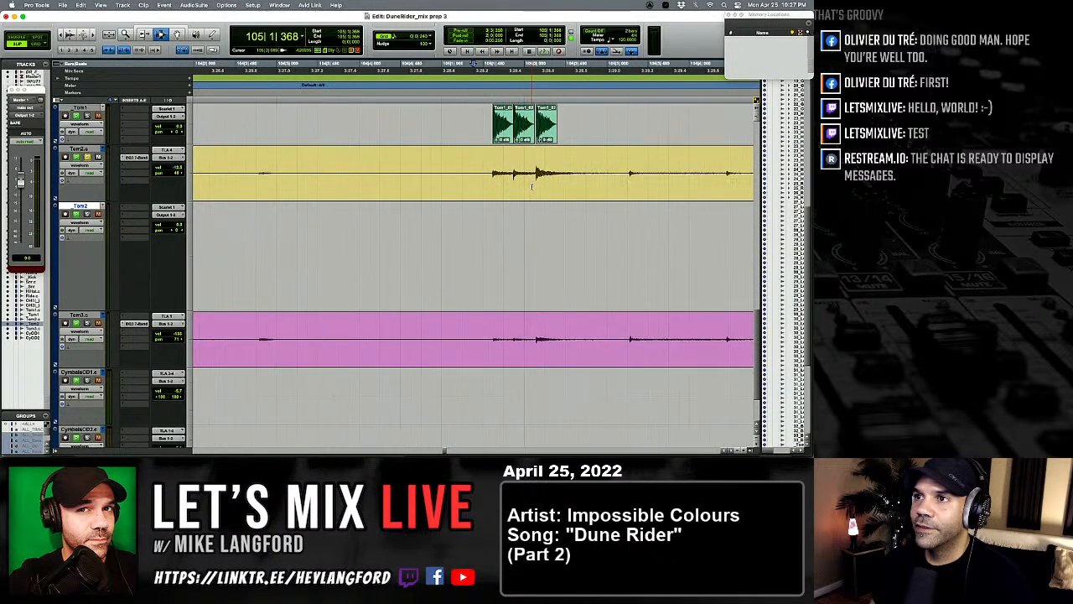
# Step: Audition the Tom2.c track around the three tom hits in bar 105
pyautogui.press('r')
pyautogui.press('r')
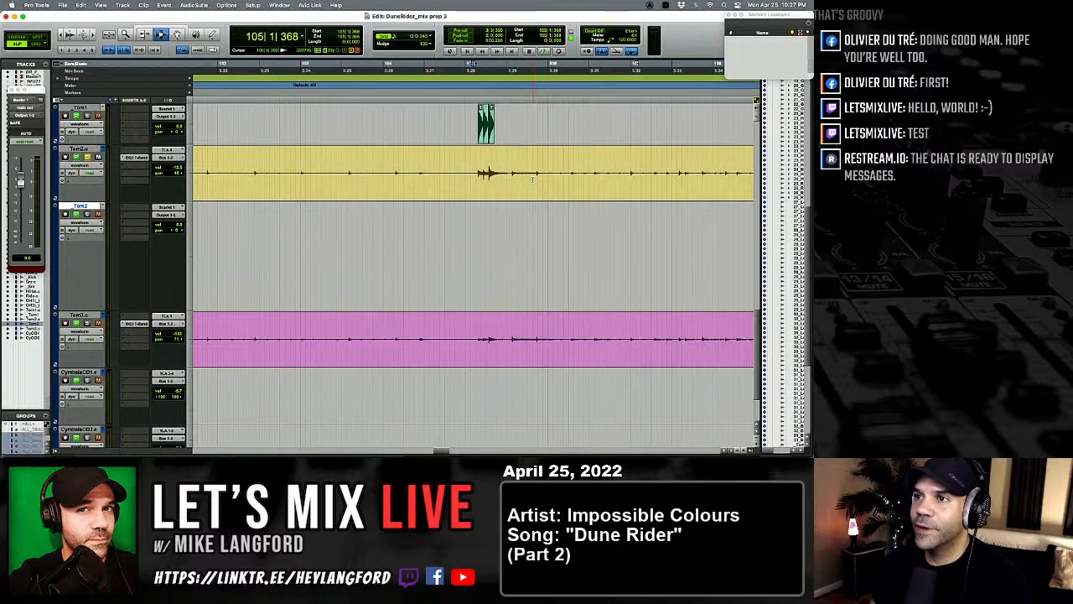
pyautogui.click(484, 176)
pyautogui.press('t')
pyautogui.press('t')
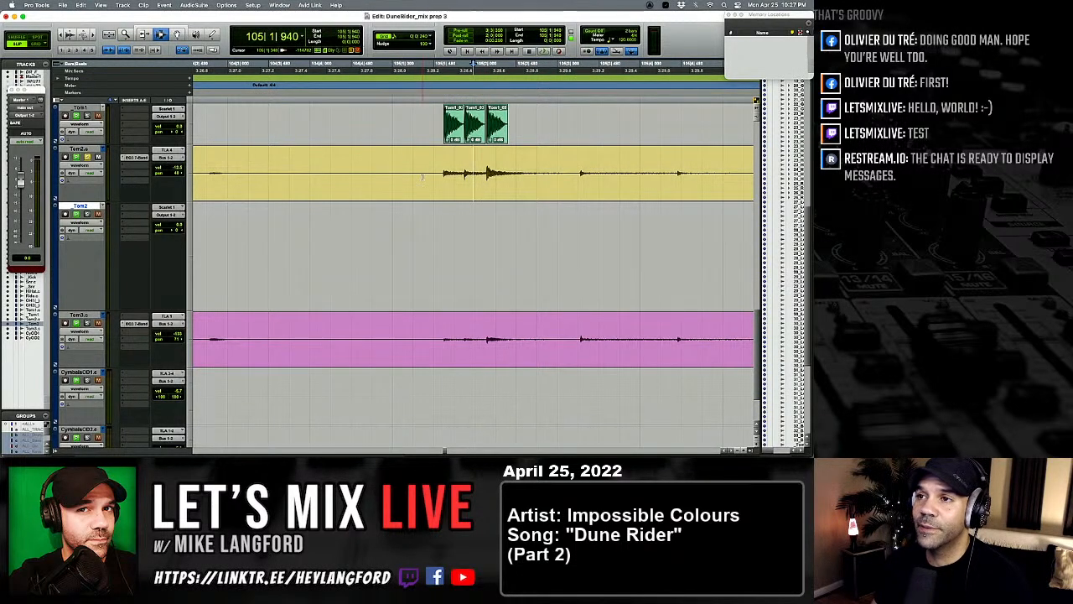
pyautogui.press('space')
pyautogui.press('r')
pyautogui.press('r')
pyautogui.press('r')
pyautogui.press('r')
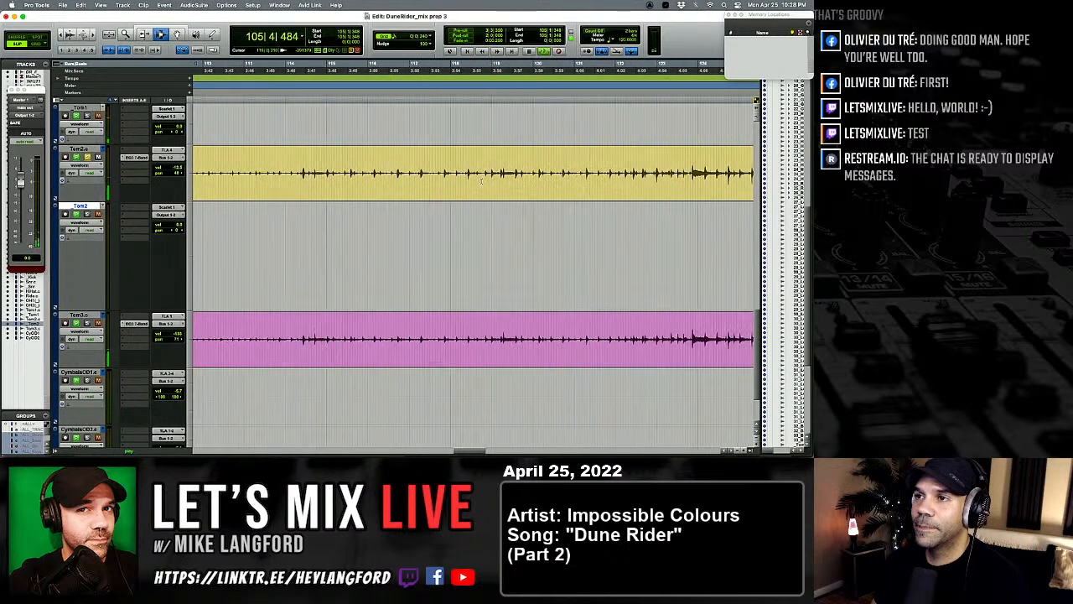
# Step: Audition the Tom2.c track from about bar 129 to the loud hits in bar 132
pyautogui.hscroll(3, 482, 181)
pyautogui.press('space')
pyautogui.press('r')
pyautogui.press('r')
pyautogui.click(555, 177)
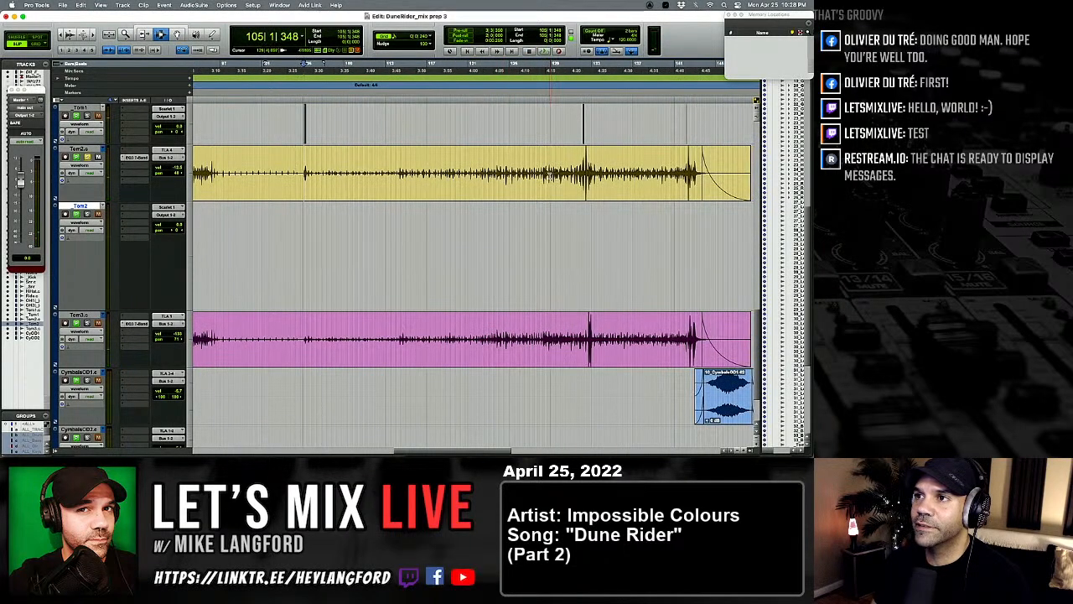
pyautogui.press('space')
pyautogui.press('t')
pyautogui.press('t')
pyautogui.press('t')
pyautogui.hscroll(5, 555, 177)
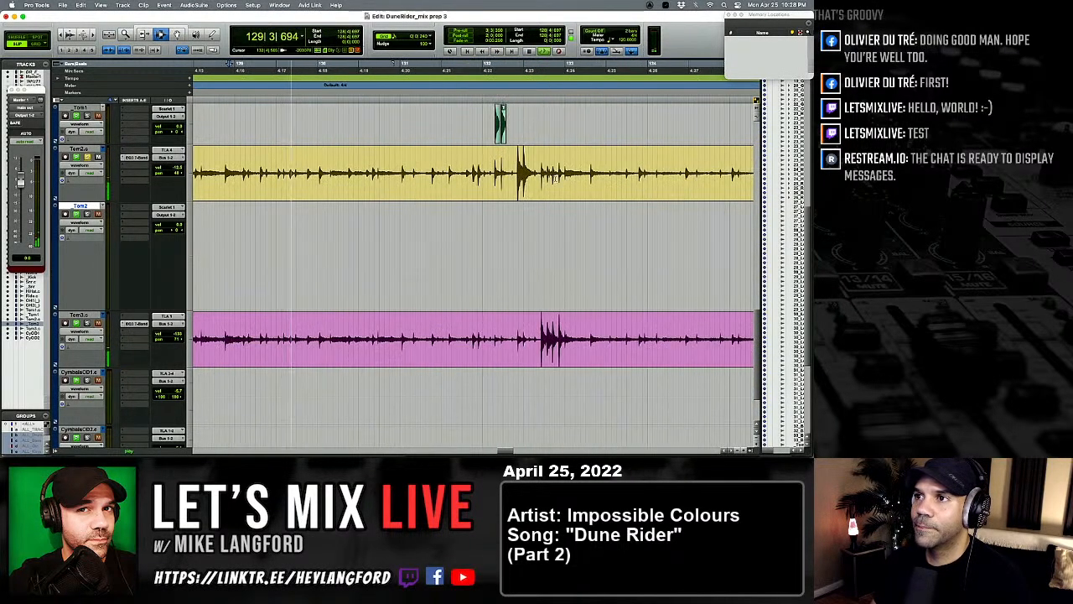
pyautogui.press('space')
pyautogui.click(516, 178)
pyautogui.click(497, 177)
pyautogui.press('space')
pyautogui.press('t')
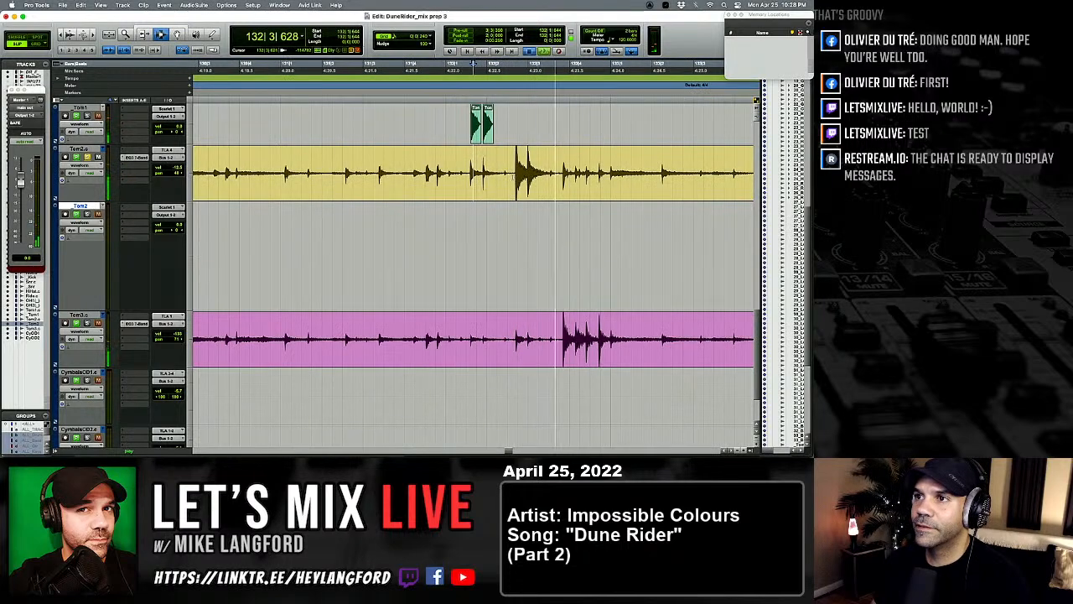
pyautogui.press('Tab')
# Step: Undo the recent edits back to about bar 93, and redo the last one undone
pyautogui.press('super+z')
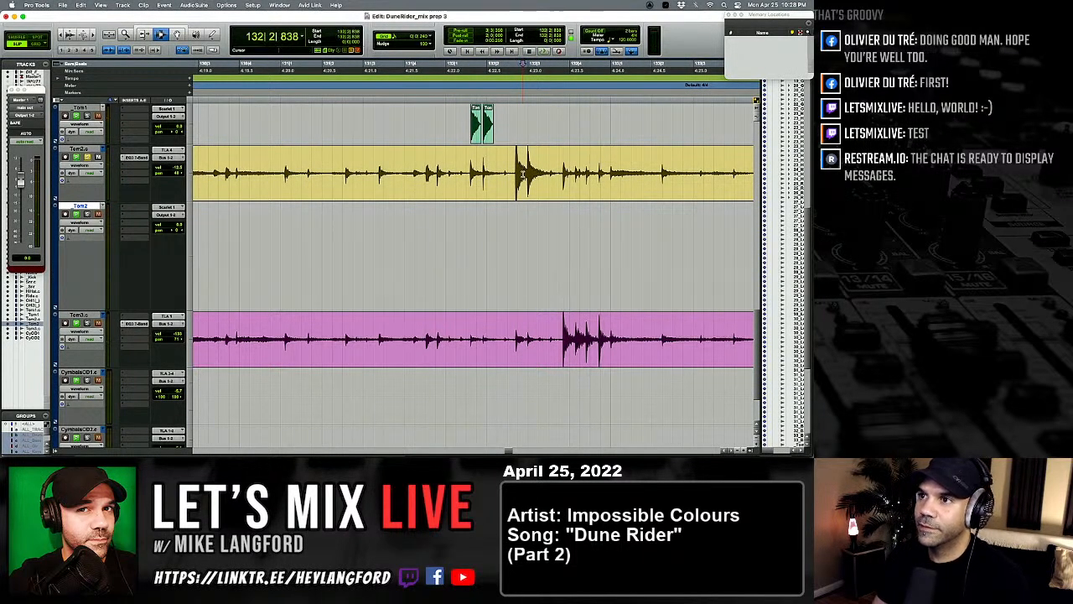
pyautogui.press('super+z')
pyautogui.press('super+z')
pyautogui.press('super+z')
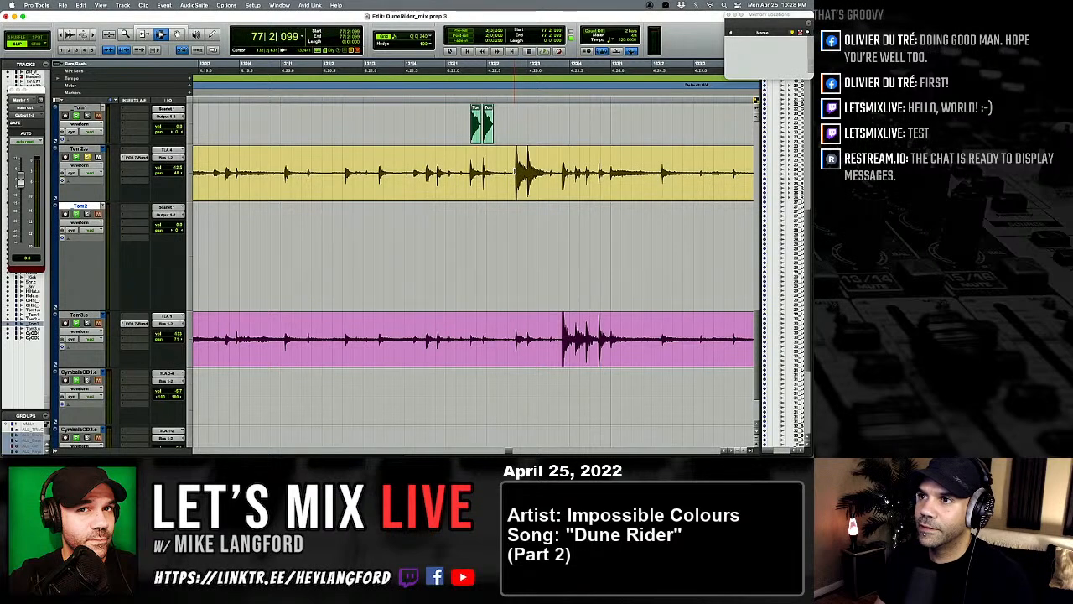
pyautogui.click(469, 187)
pyautogui.press('super+z')
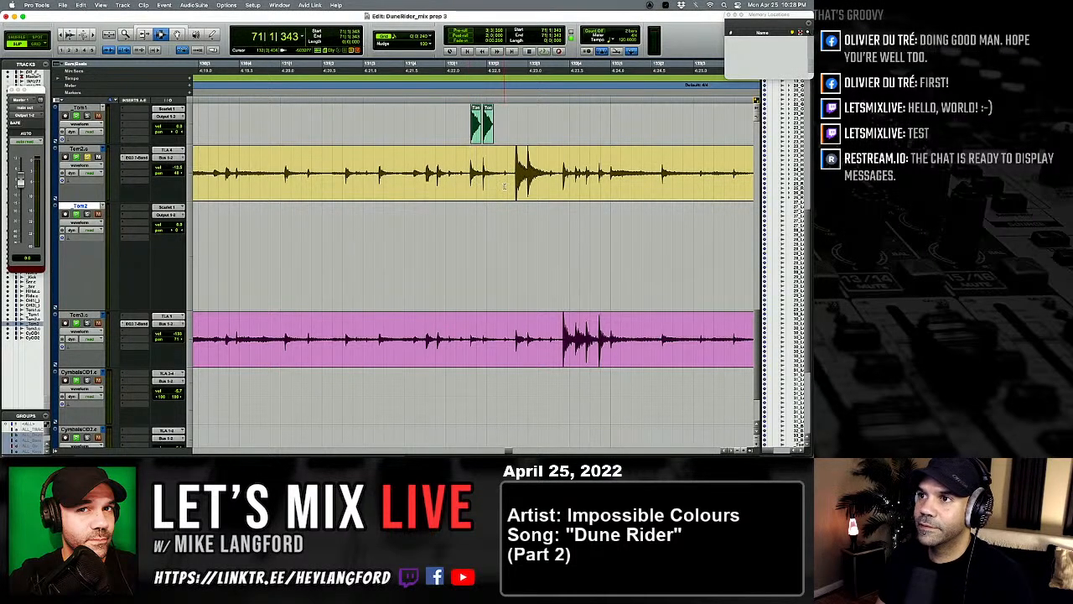
pyautogui.press('super+z')
pyautogui.press('super+z')
pyautogui.press('super+z')
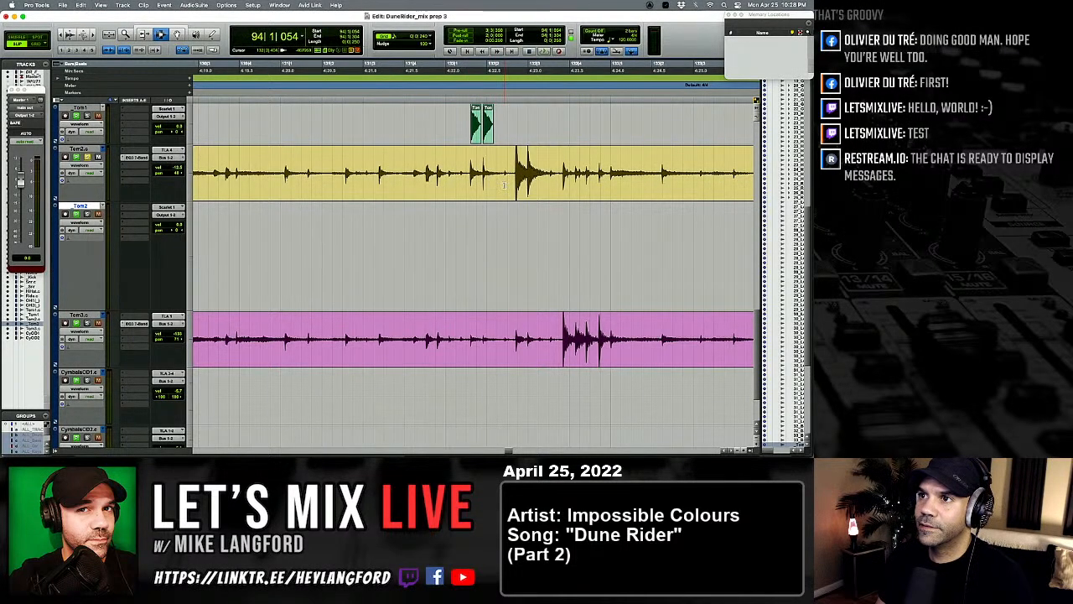
pyautogui.press('r')
pyautogui.press('r')
pyautogui.press('r')
pyautogui.press('r')
pyautogui.press('r')
pyautogui.press('super+z')
pyautogui.press('super+z')
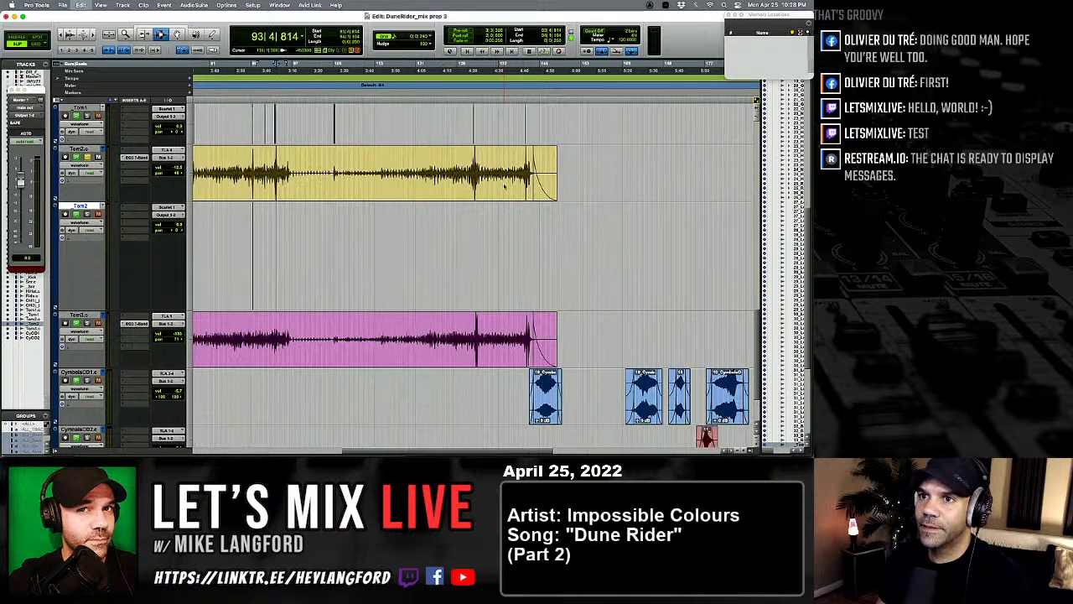
pyautogui.press('super+shift+z')
# Step: Zoom in around bar 132 and reduce the audio waveform display height by two increments
pyautogui.click(471, 185)
pyautogui.press('t')
pyautogui.press('t')
pyautogui.press('t')
pyautogui.press('t')
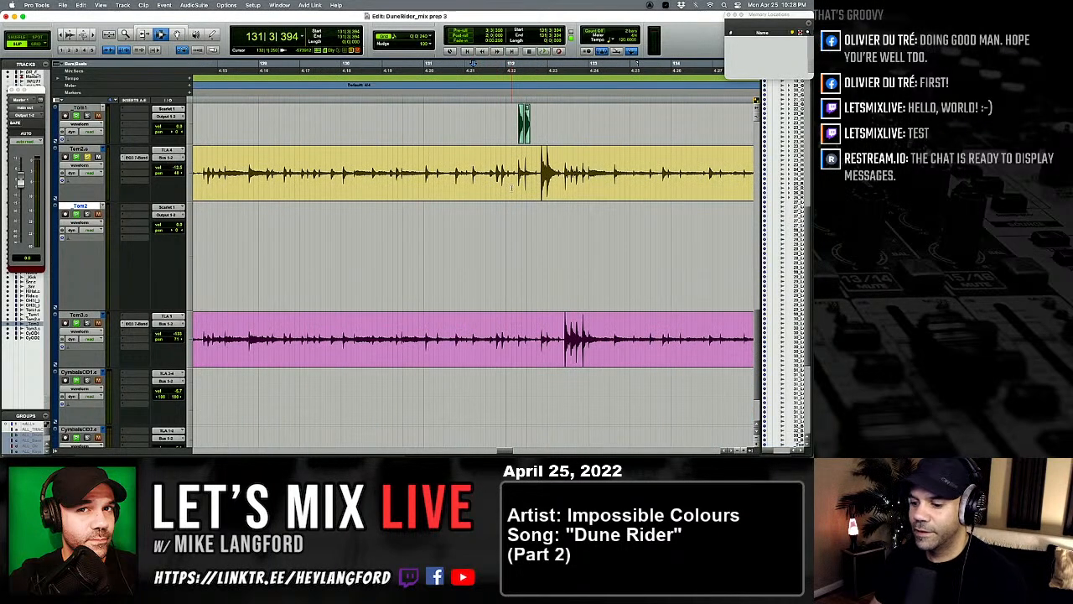
pyautogui.press('super+alt+bracketleft')
pyautogui.press('super+alt+bracketleft')
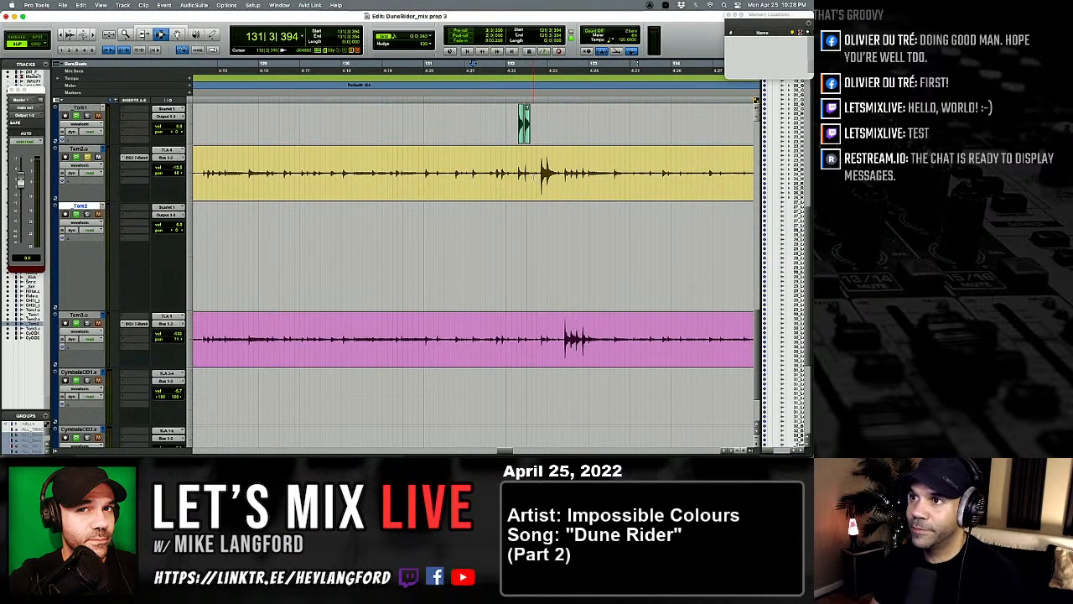
# Step: Paste the copied tom sample onto the Tom2 track at each of the two loud Tom2.c hits in bar 132
pyautogui.click(534, 175)
pyautogui.press('t')
pyautogui.press('t')
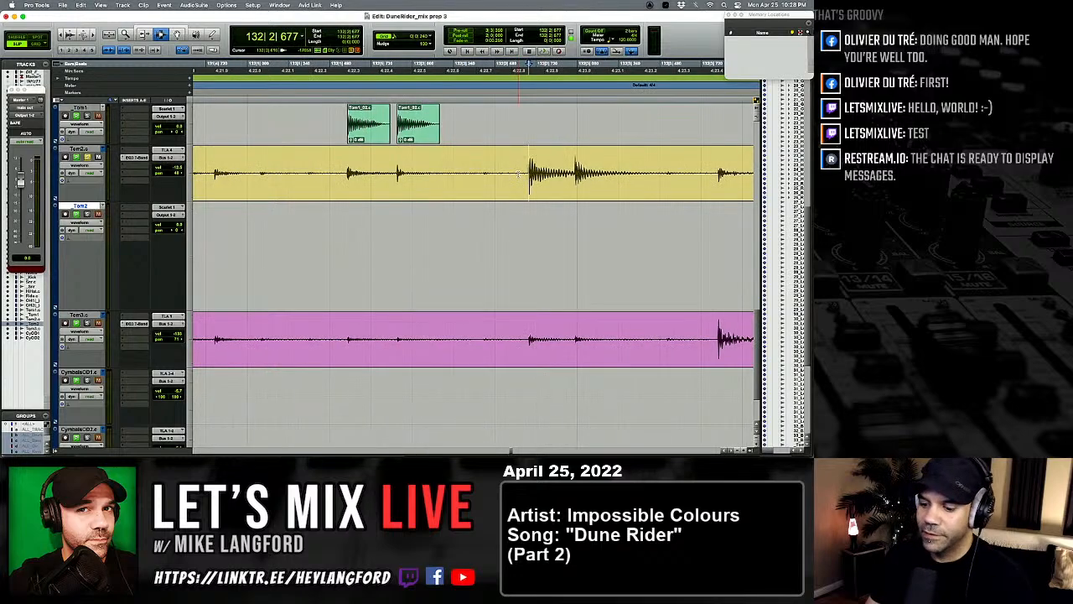
pyautogui.press(';')
pyautogui.press('v')
pyautogui.press('p')
pyautogui.press('Tab')
pyautogui.press(';')
pyautogui.press('v')
pyautogui.press('r')
pyautogui.press('r')
pyautogui.press('r')
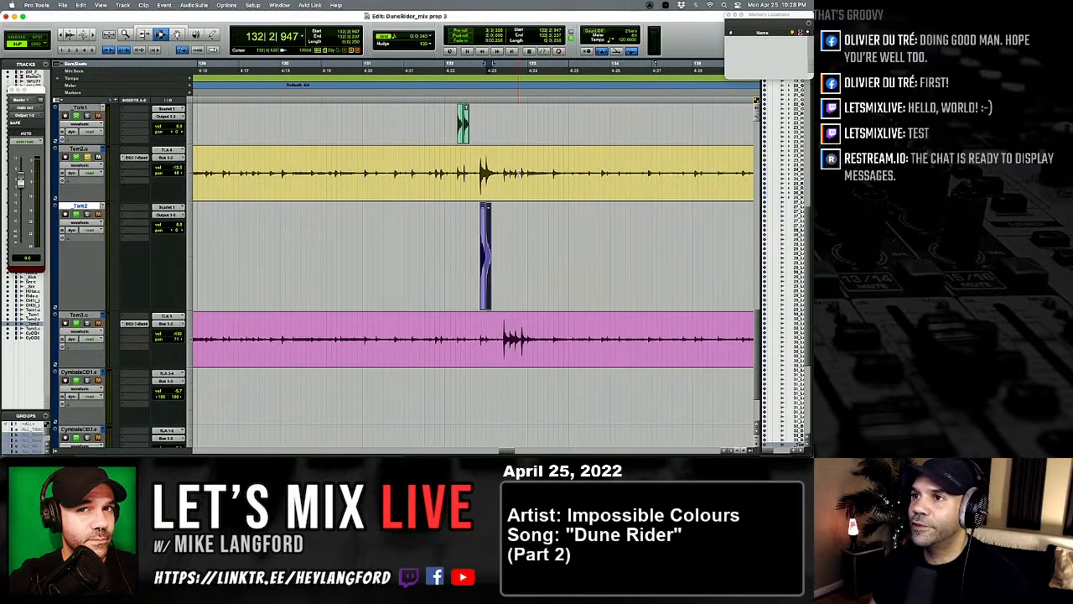
# Step: Audition the Tom2.c track after bar 132 and locate the next loud hit in bar 142
pyautogui.click(520, 174)
pyautogui.press('space')
pyautogui.hscroll(3, 519, 173)
pyautogui.press('r')
pyautogui.press('r')
pyautogui.hscroll(3, 518, 174)
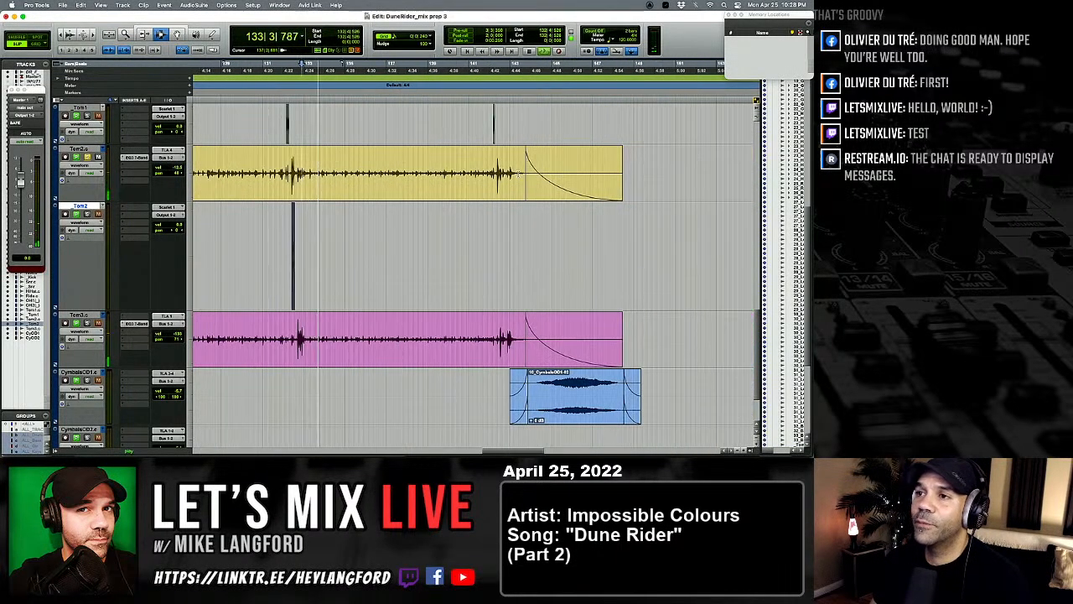
pyautogui.press('t')
pyautogui.press('t')
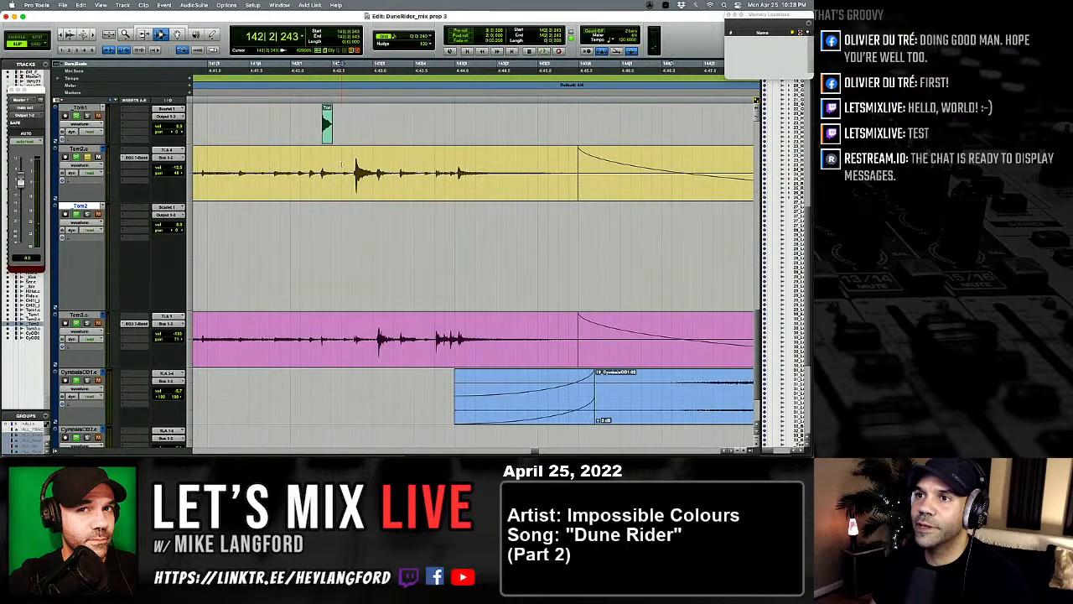
pyautogui.click(343, 164)
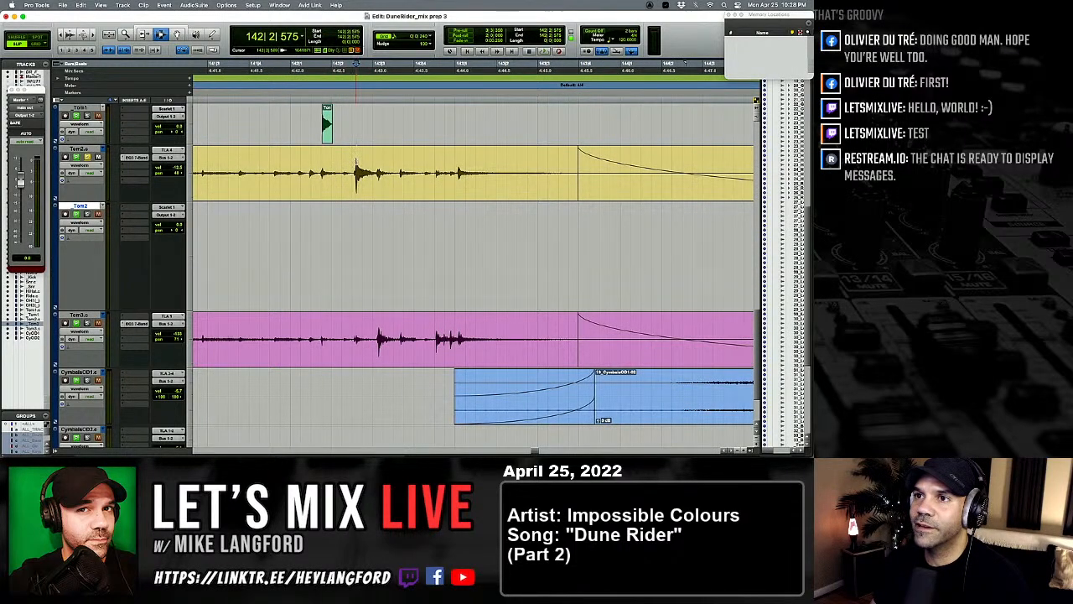
pyautogui.press('t')
pyautogui.press('t')
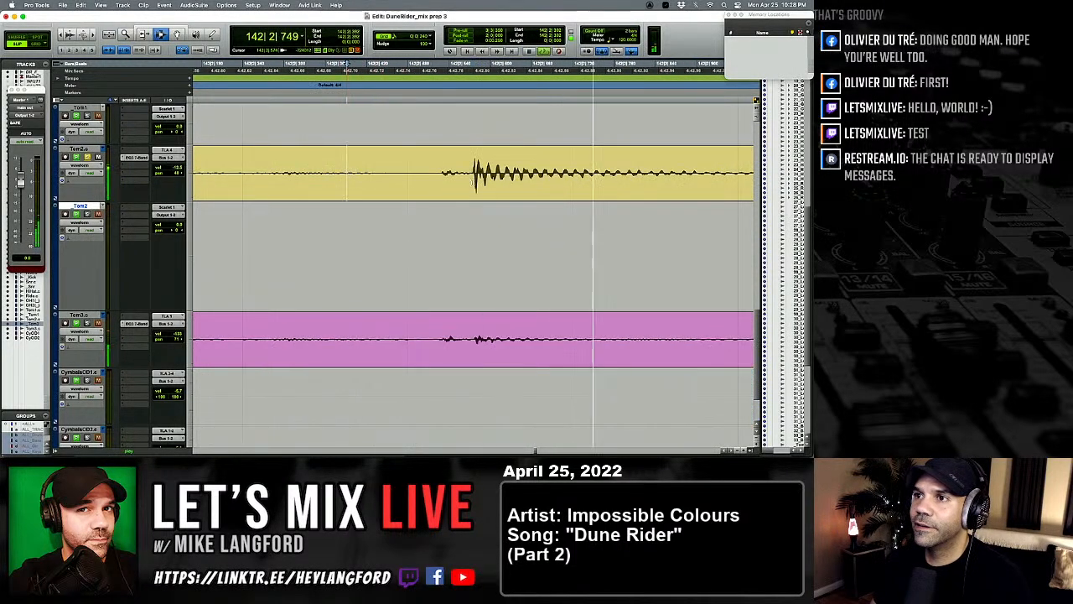
# Step: Paste the tom sample onto the Tom2 track at 142|2|575, at the start of the loud Tom2.c hit
pyautogui.click(463, 177)
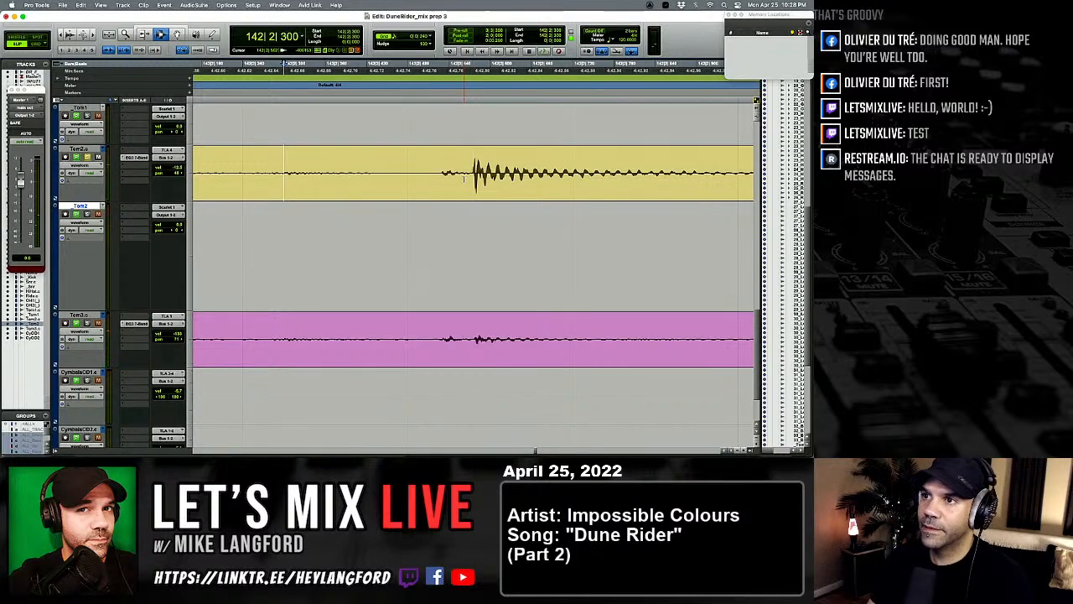
pyautogui.click(463, 178)
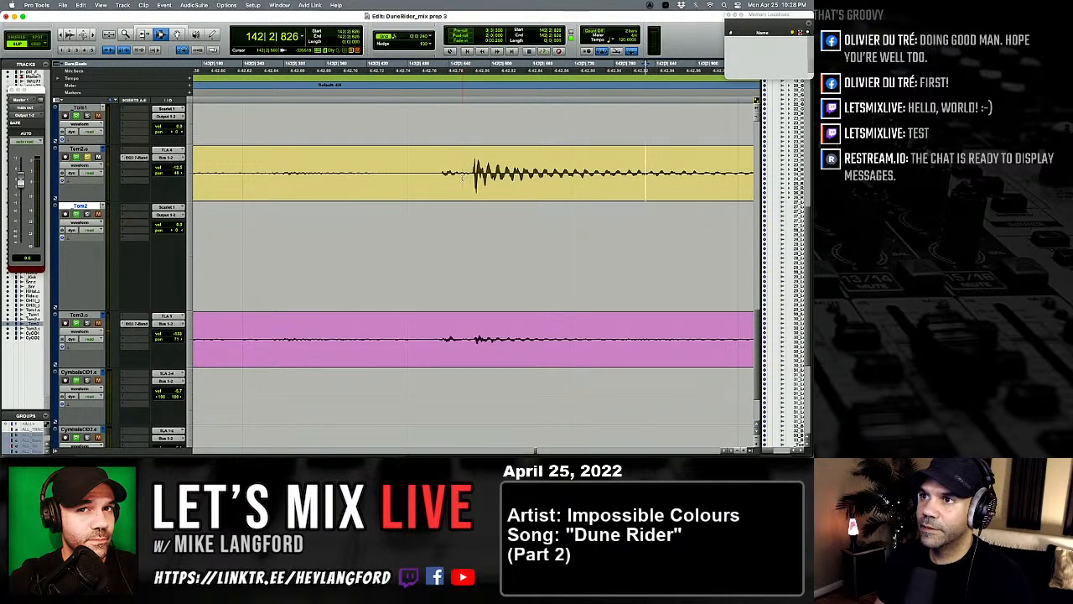
pyautogui.click(467, 174)
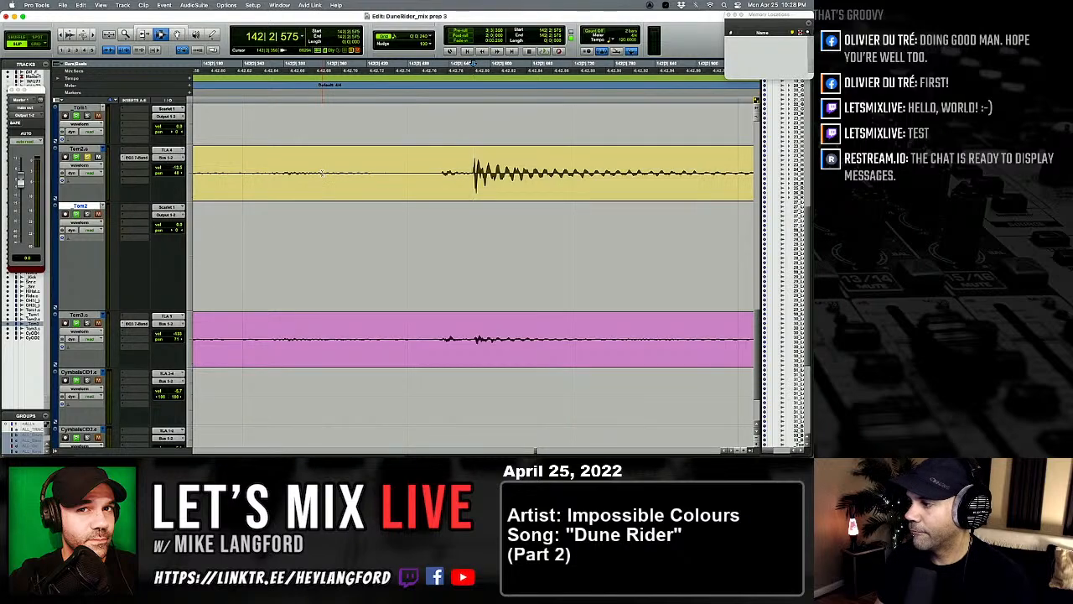
pyautogui.press('super+v')
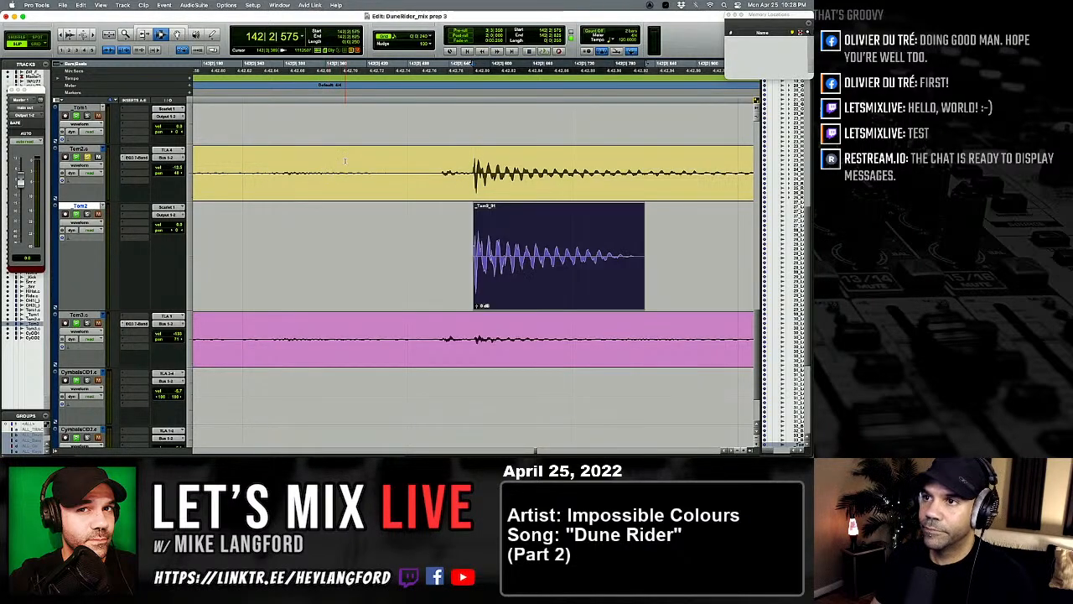
# Step: Check the pasted sample's alignment with the Tom2.c hit in bar 142 up close, and play it back
pyautogui.press('t')
pyautogui.press('t')
pyautogui.press('t')
pyautogui.press('t')
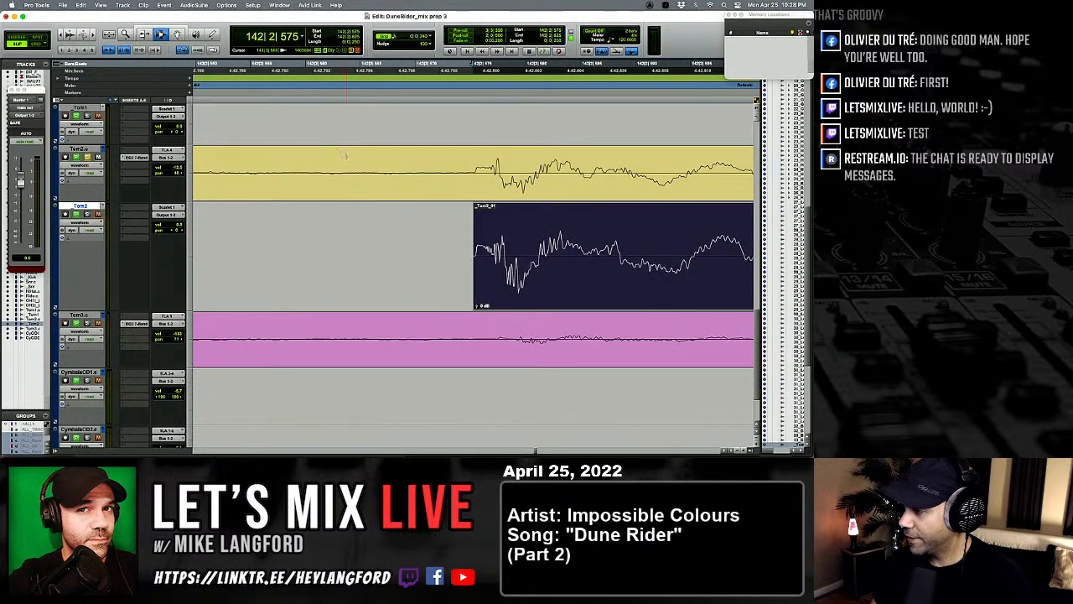
pyautogui.press('r')
pyautogui.press('r')
pyautogui.press('r')
pyautogui.press('r')
pyautogui.press('r')
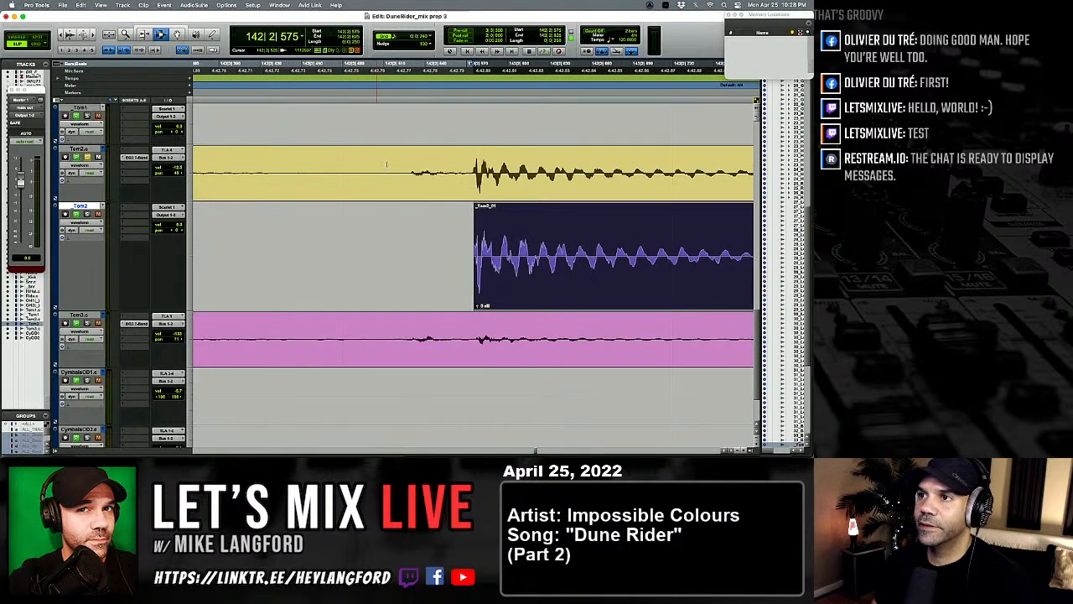
pyautogui.press('space')
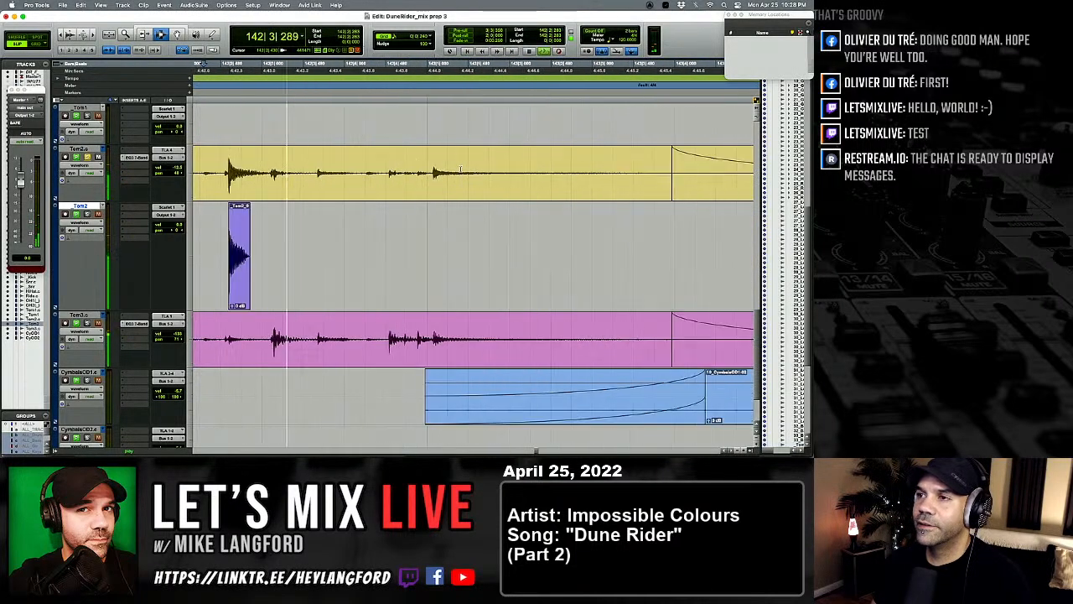
pyautogui.press('space')
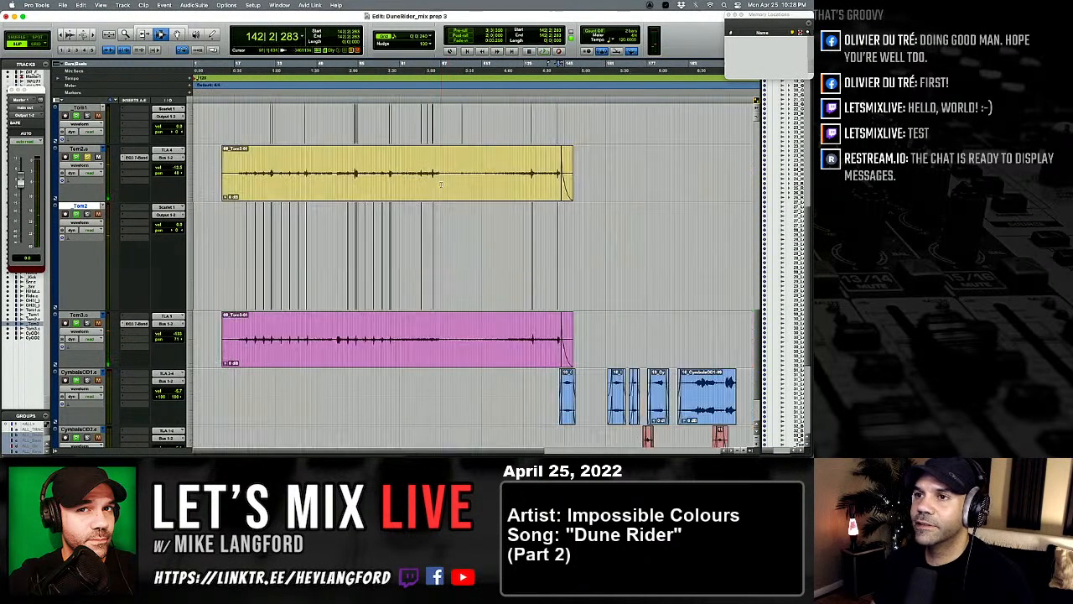
# Step: Create a mono audio track named _Tom3 directly below the Tom3.c track
pyautogui.press('r')
pyautogui.press('r')
pyautogui.press('r')
pyautogui.press('r')
pyautogui.press('r')
pyautogui.press('r')
pyautogui.press('r')
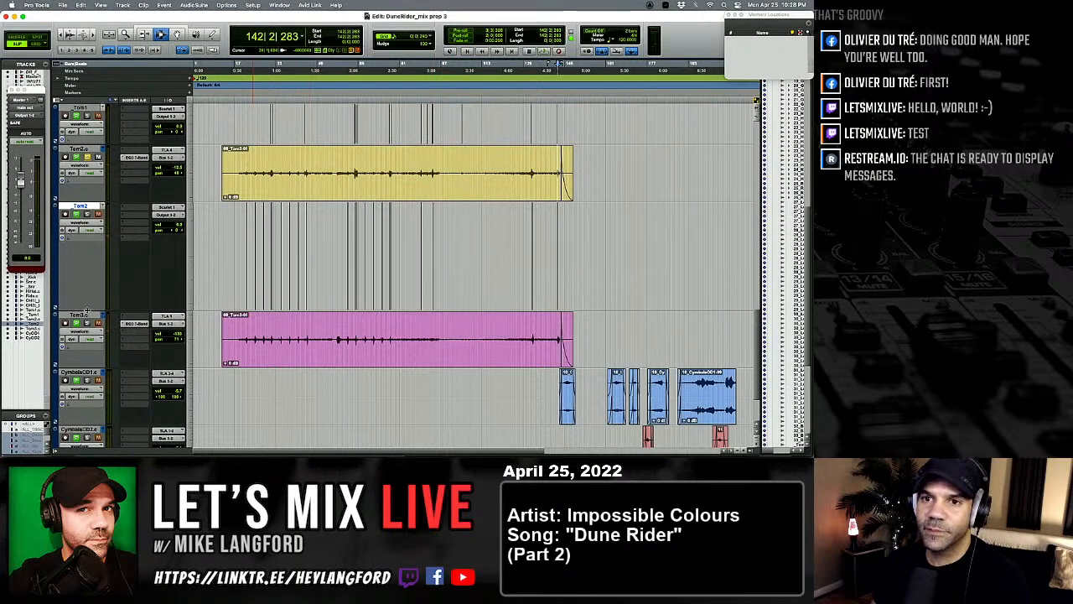
pyautogui.click(87, 313)
pyautogui.press('super+shift+n')
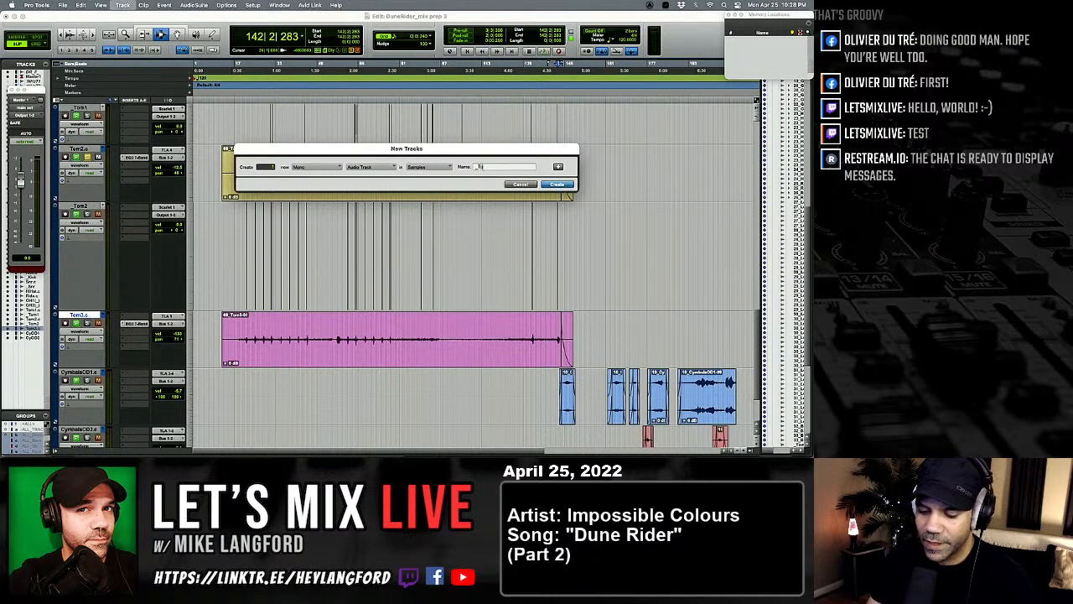
pyautogui.press('Return')
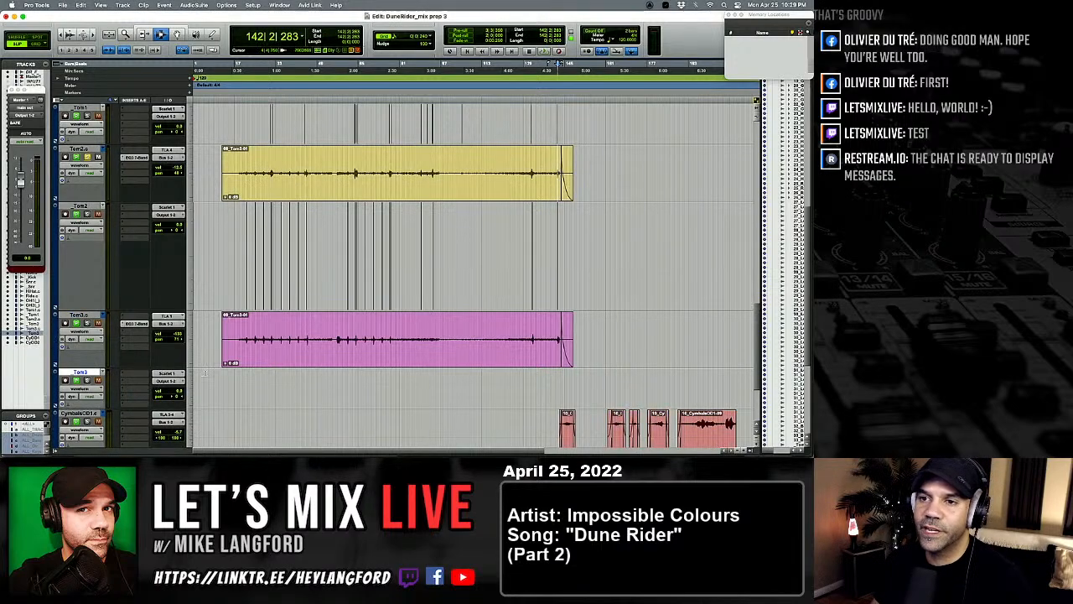
# Step: Locate the group of loud hits on the Tom3.c track around bars 132 and 133
pyautogui.scroll(-3, 210, 347)
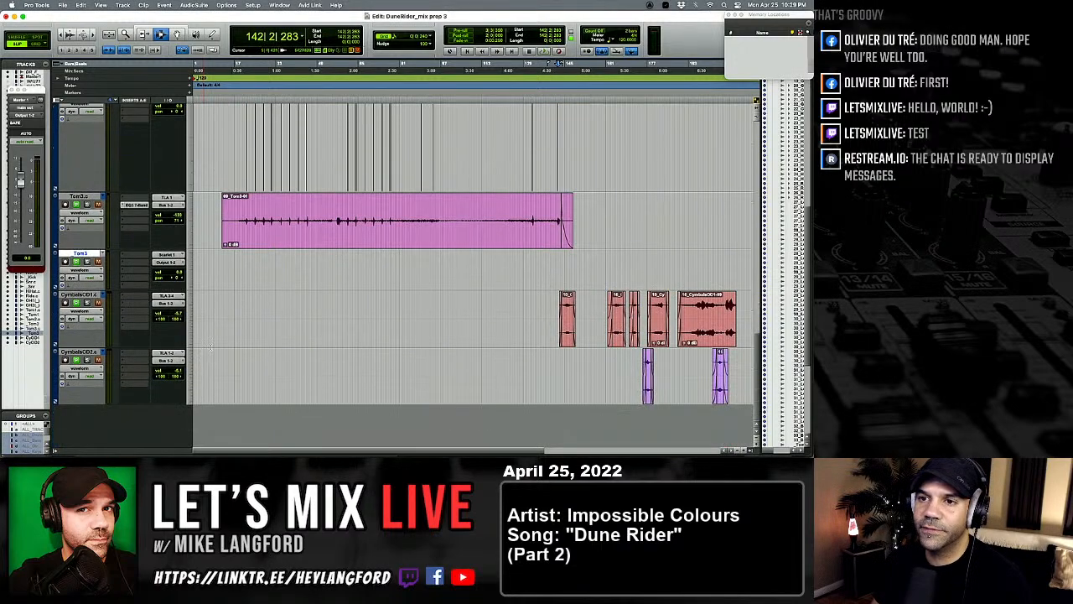
pyautogui.click(533, 215)
pyautogui.press('t')
pyautogui.press('t')
pyautogui.press('t')
pyautogui.press('t')
pyautogui.press('t')
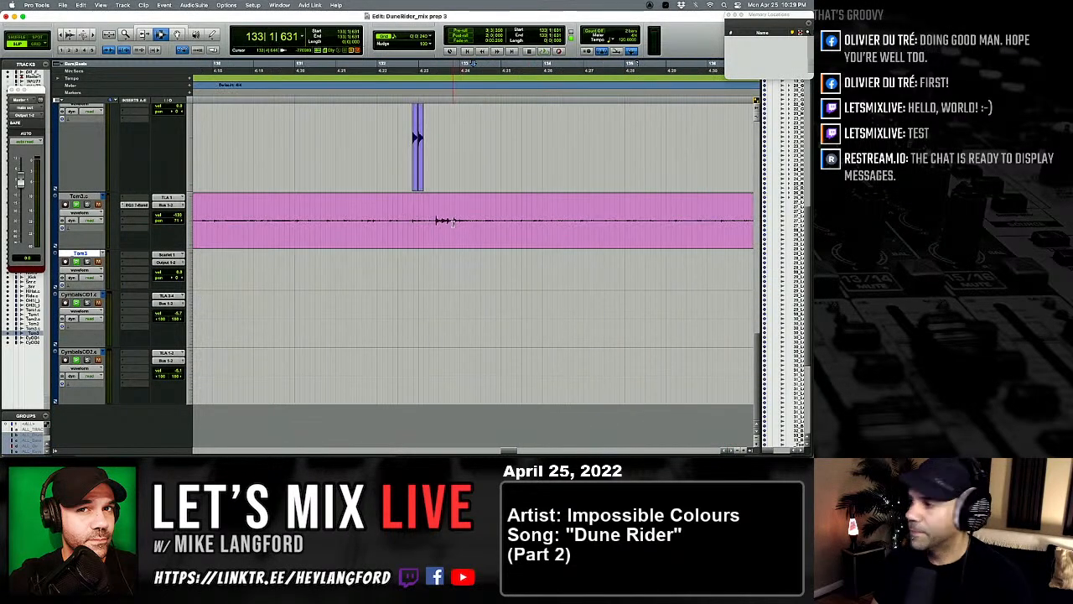
pyautogui.click(454, 223)
pyautogui.press('t')
pyautogui.press('t')
pyautogui.press('t')
pyautogui.press('r')
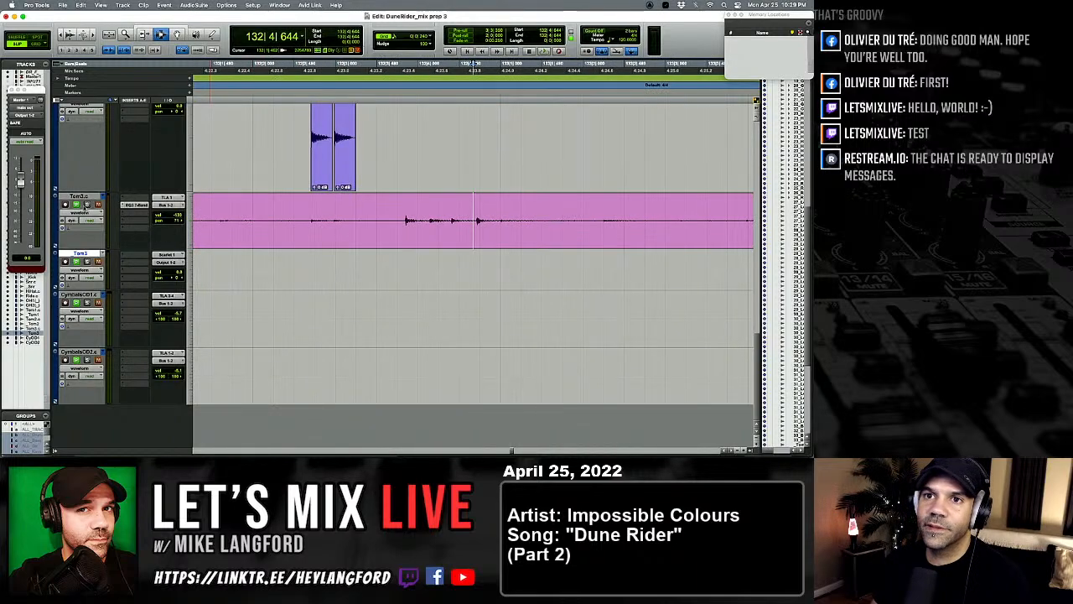
# Step: Solo the Tom3.c track and audition its group of hits from bar 132
pyautogui.click(314, 225)
pyautogui.press('space')
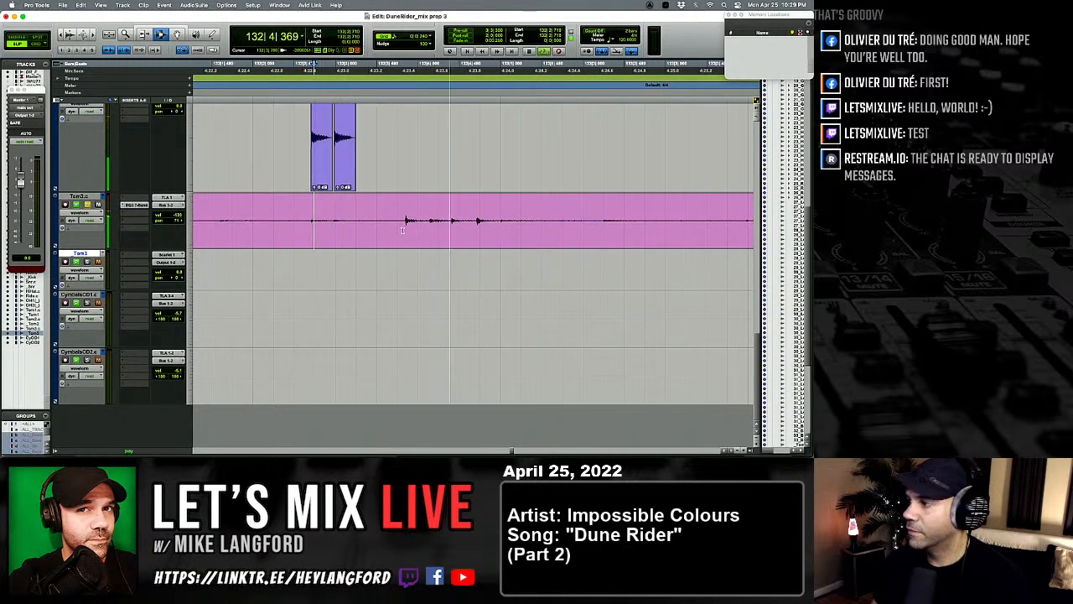
pyautogui.press('r')
pyautogui.press('r')
pyautogui.press('r')
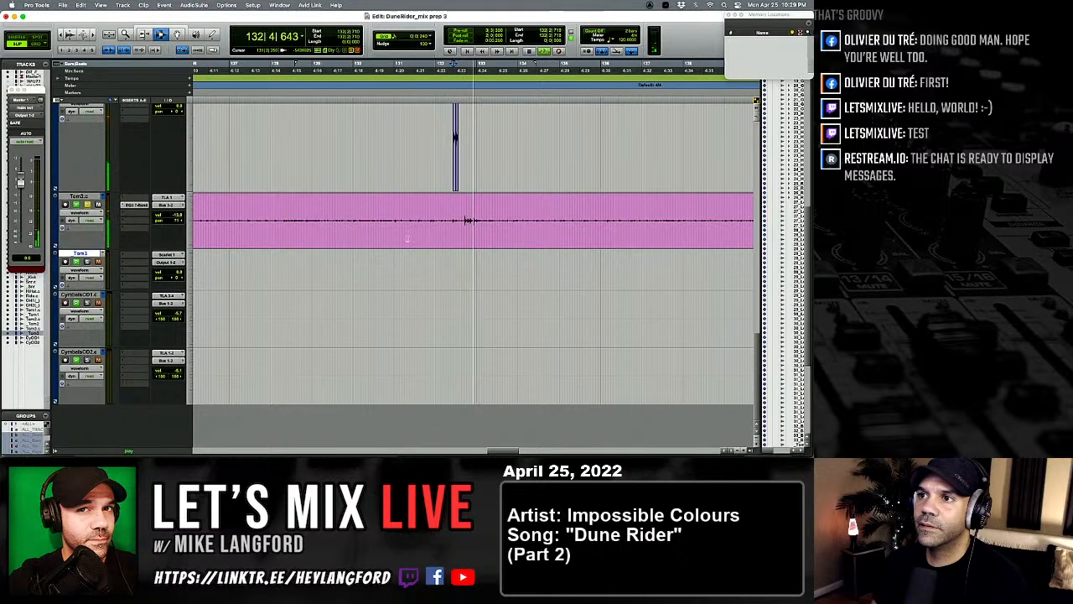
# Step: Select and copy the first loud hit of the Tom3.c group in bar 132
pyautogui.press('r')
pyautogui.press('space')
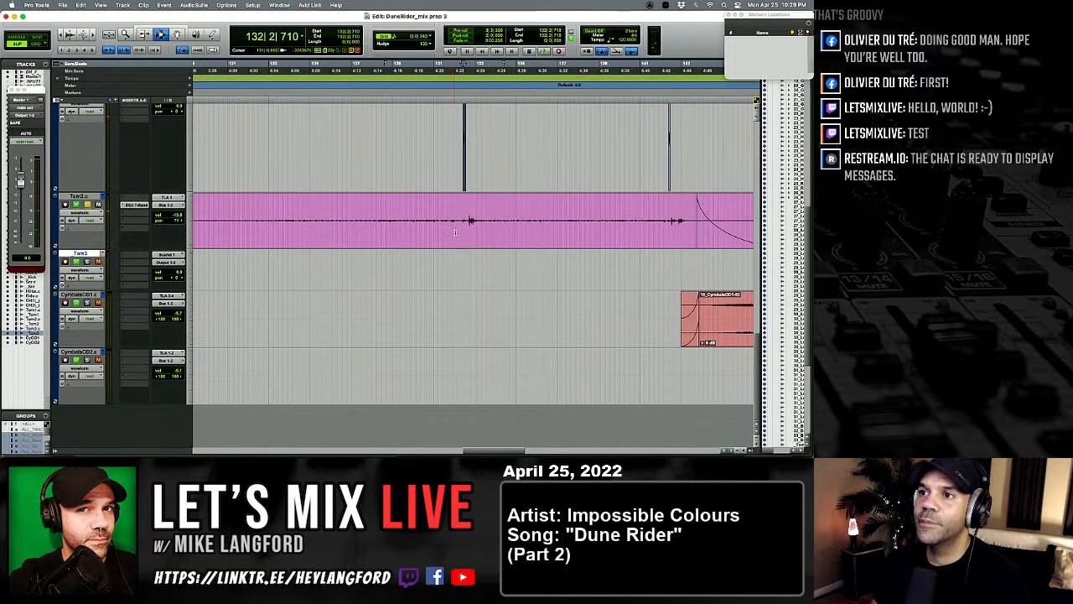
pyautogui.click(473, 232)
pyautogui.press('t')
pyautogui.press('t')
pyautogui.press('t')
pyautogui.press('t')
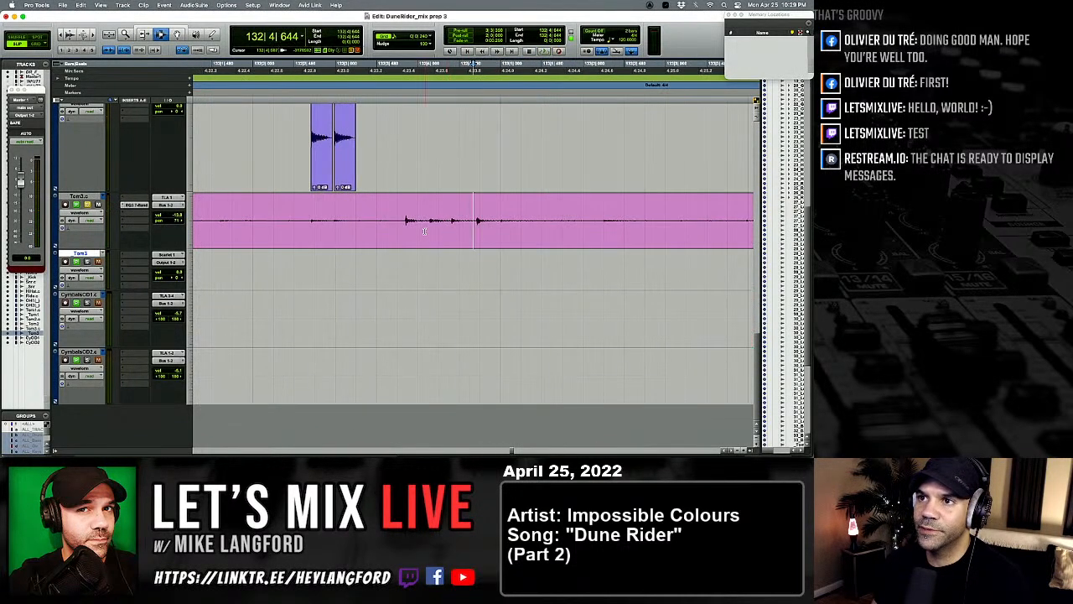
pyautogui.moveTo(406, 235); pyautogui.dragTo(429, 239)
# Step: Paste the copied tom hit on the _Tom3 track at the very start of the session
pyautogui.press('Return')
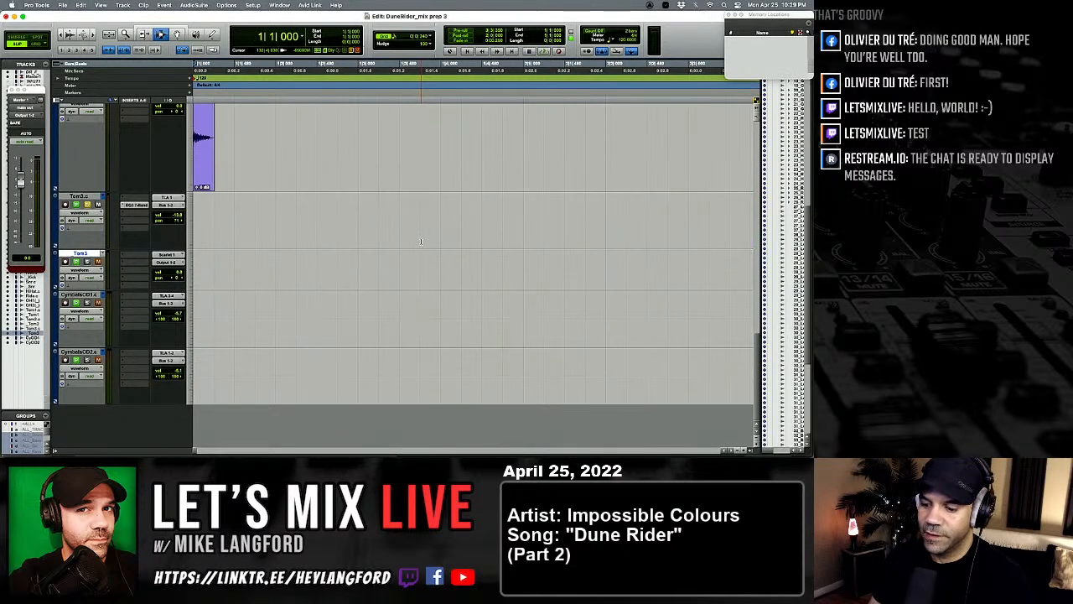
pyautogui.press('v')
pyautogui.press('t')
pyautogui.press('t')
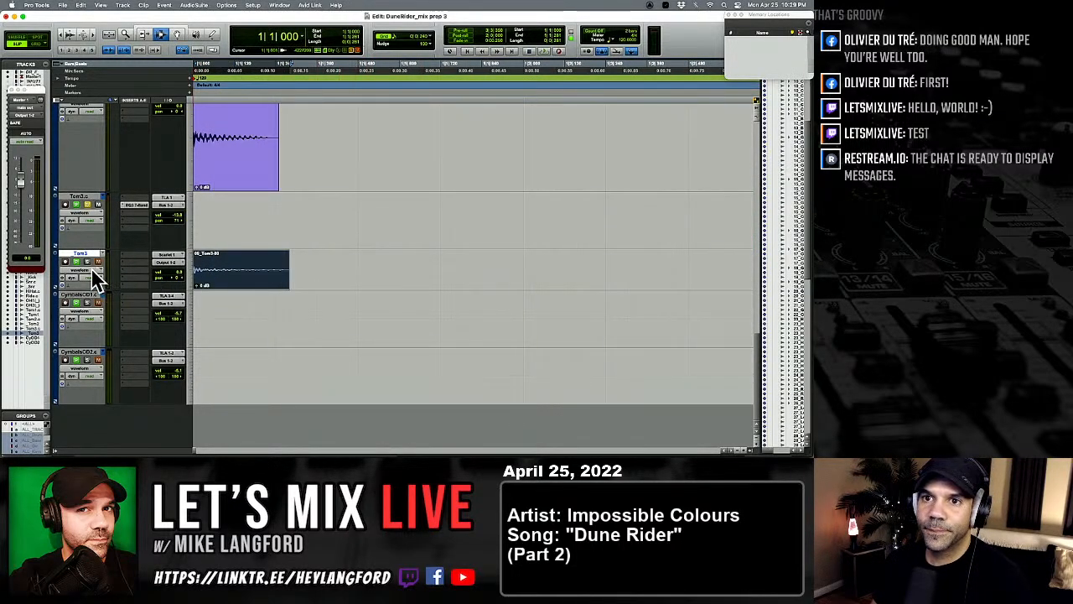
# Step: Solo the _Tom3 track, audition the pasted hit and examine its attack up close
pyautogui.press('space')
pyautogui.press('t')
pyautogui.press('t')
pyautogui.press('t')
pyautogui.press('t')
pyautogui.press('t')
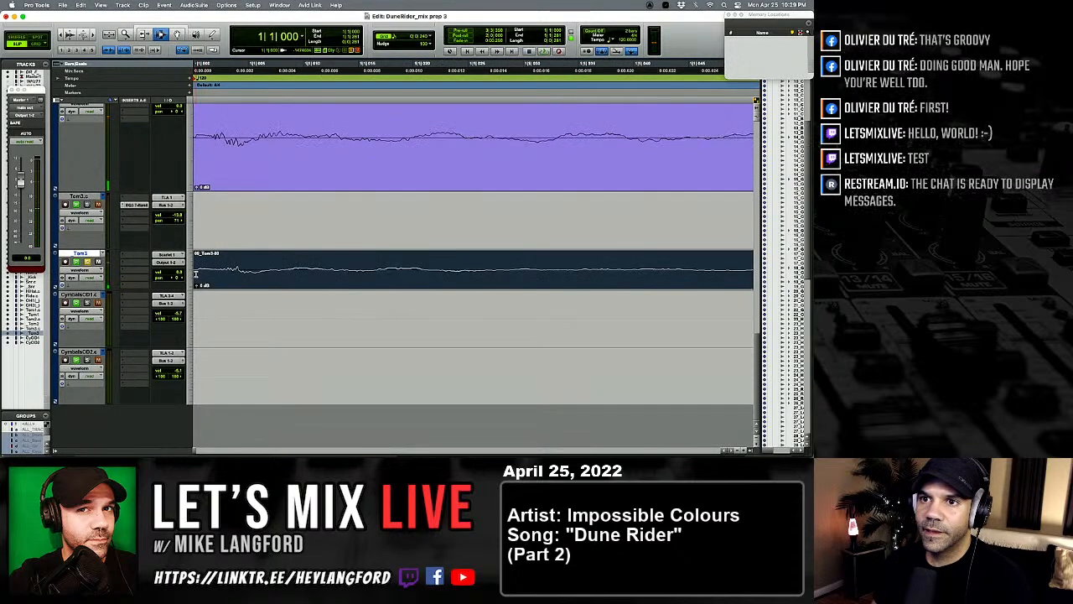
pyautogui.click(199, 268)
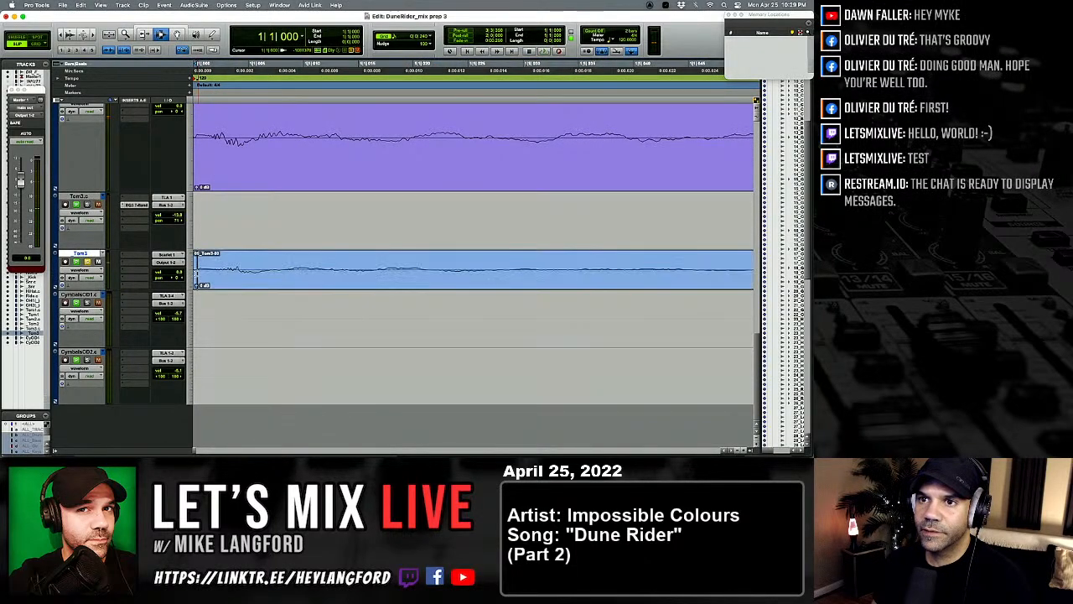
# Step: Add a fade-out over the tail of the pasted hit on _Tom3
pyautogui.press('r')
pyautogui.press('r')
pyautogui.press('r')
pyautogui.press('r')
pyautogui.press('r')
pyautogui.moveTo(259, 272); pyautogui.dragTo(310, 271)
pyautogui.press('f')
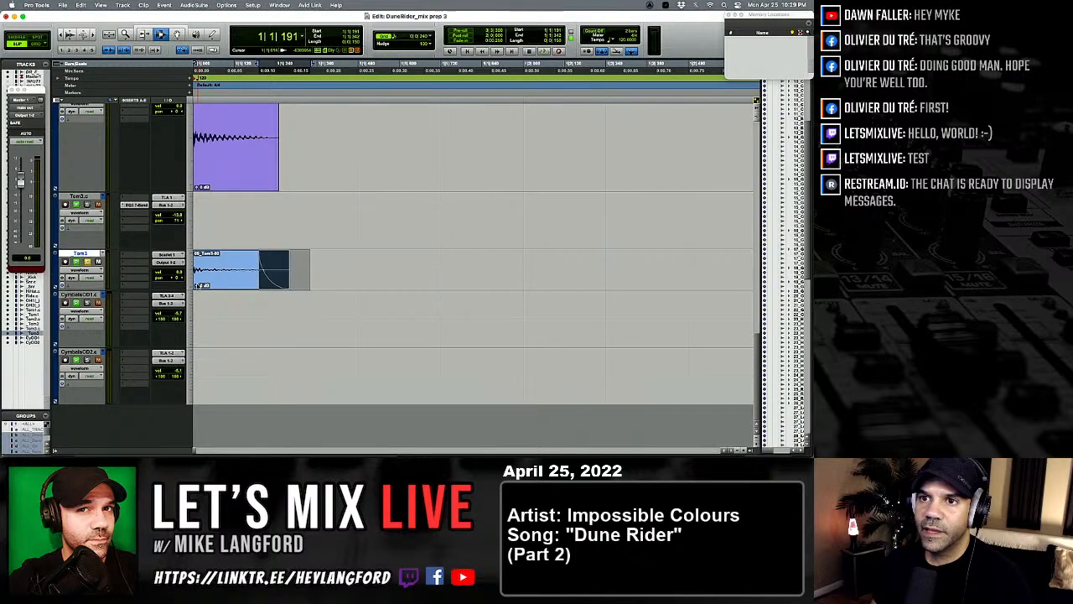
# Step: Audition the faded hit, consolidate it into a new clip on _Tom3 and copy that clip
pyautogui.click(200, 285)
pyautogui.press('space')
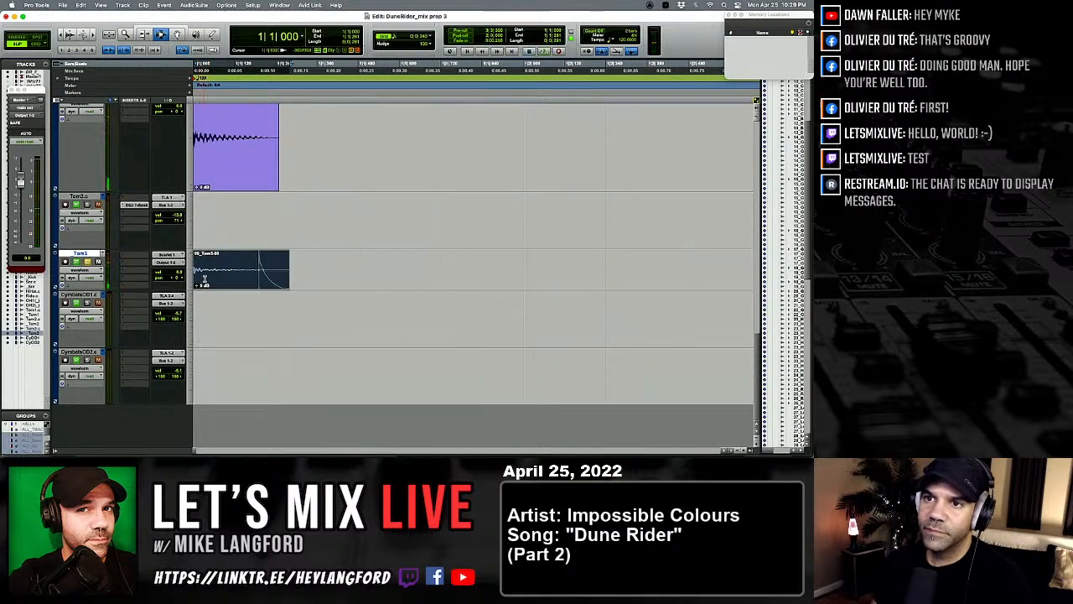
pyautogui.doubleClick(204, 280)
pyautogui.press('space')
pyautogui.hotkey('alt', 'shift', '3')
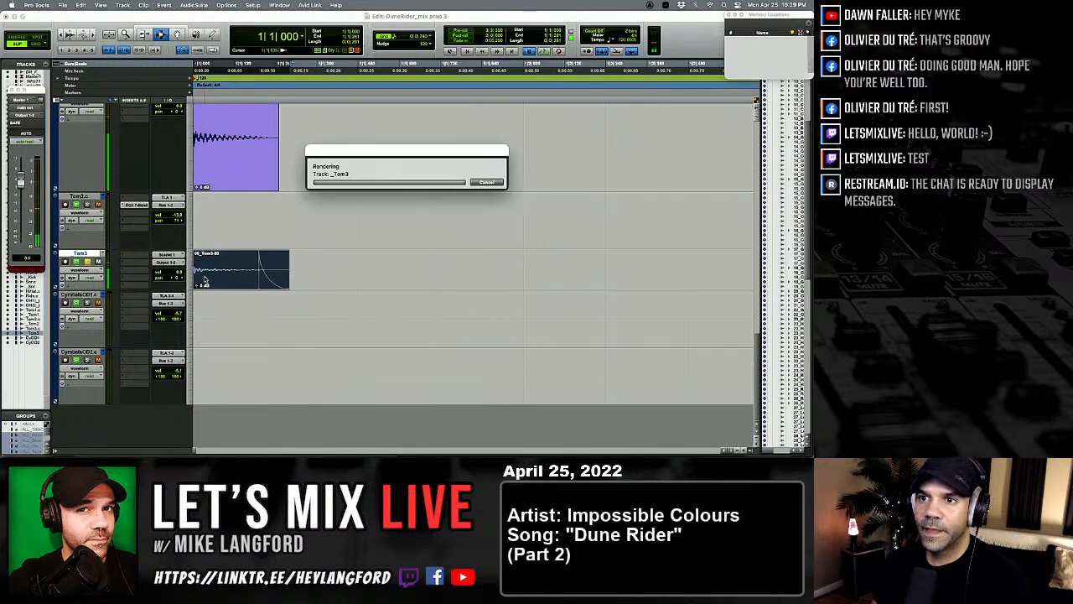
pyautogui.doubleClick(212, 271)
pyautogui.press('r')
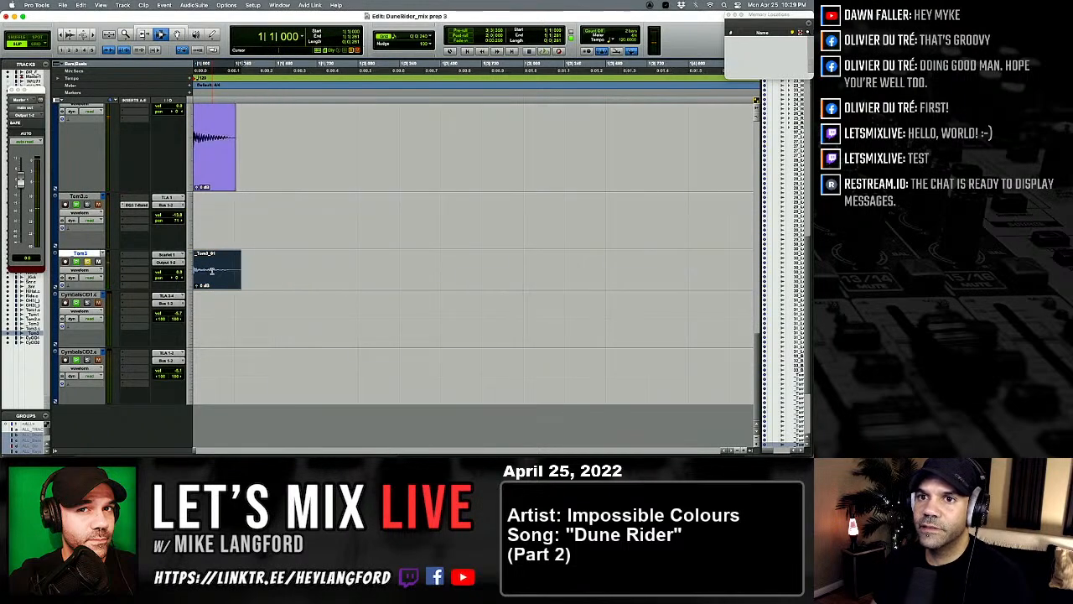
# Step: Locate the pair of Tom3.c hits in bar 21, beat 4, enlarge the waveform display and audition them
pyautogui.press('r')
pyautogui.press('r')
pyautogui.press('r')
pyautogui.press('r')
pyautogui.press('r')
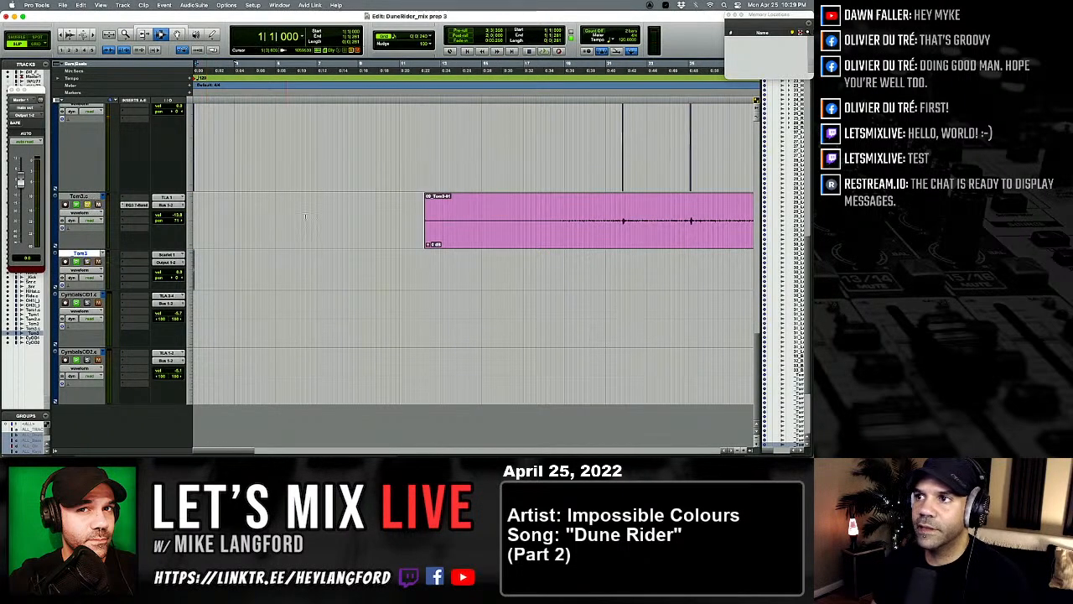
pyautogui.press('r')
pyautogui.click(406, 224)
pyautogui.press('t')
pyautogui.press('t')
pyautogui.press('t')
pyautogui.press('t')
pyautogui.click(526, 223)
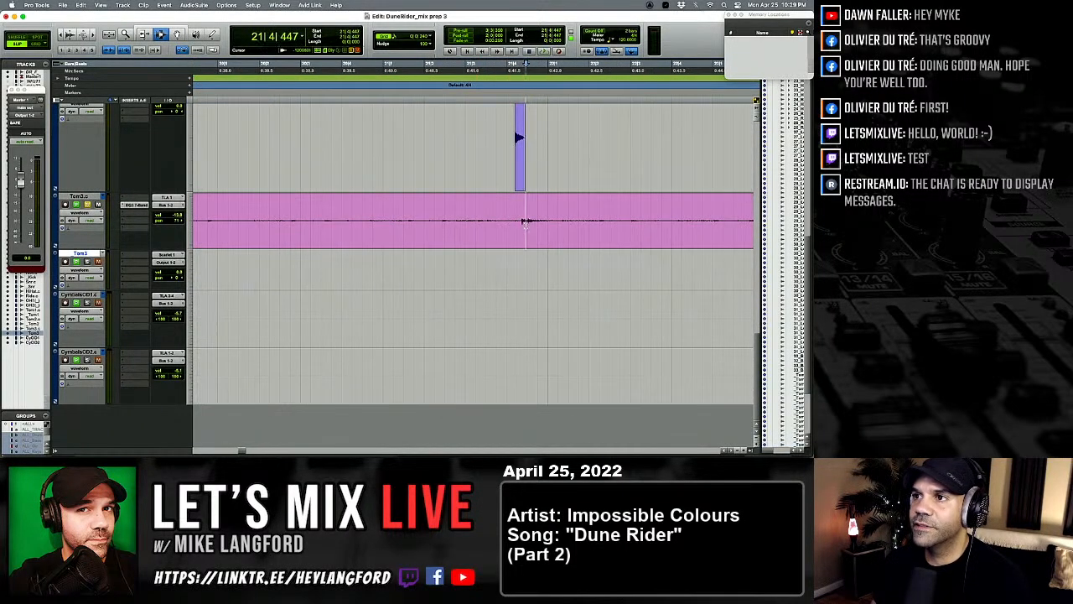
pyautogui.press('t')
pyautogui.press('t')
pyautogui.press('super+alt+bracketright')
pyautogui.press('super+alt+bracketright')
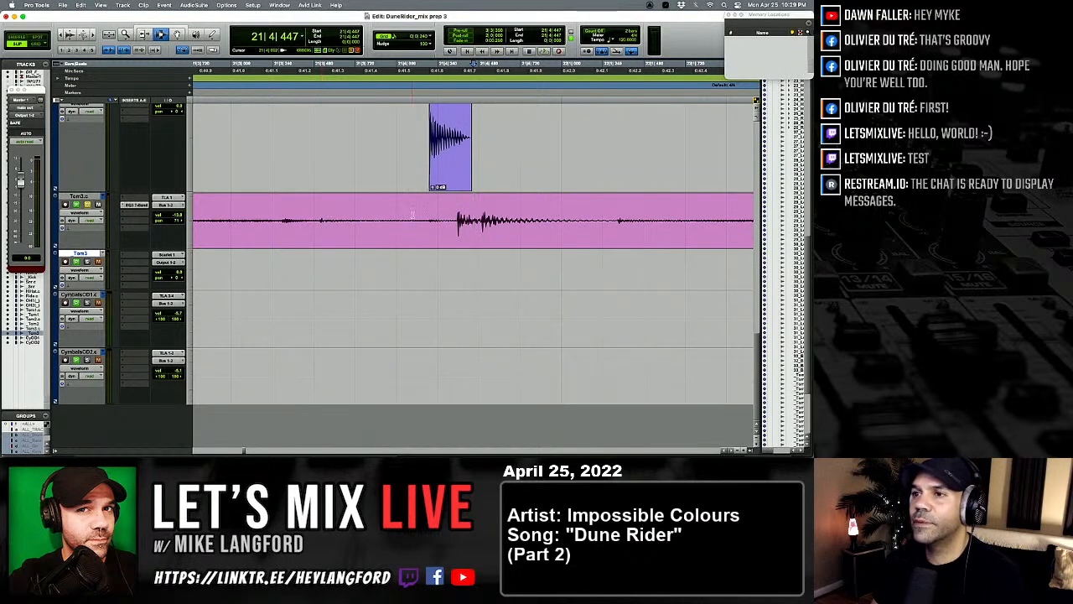
pyautogui.press('space')
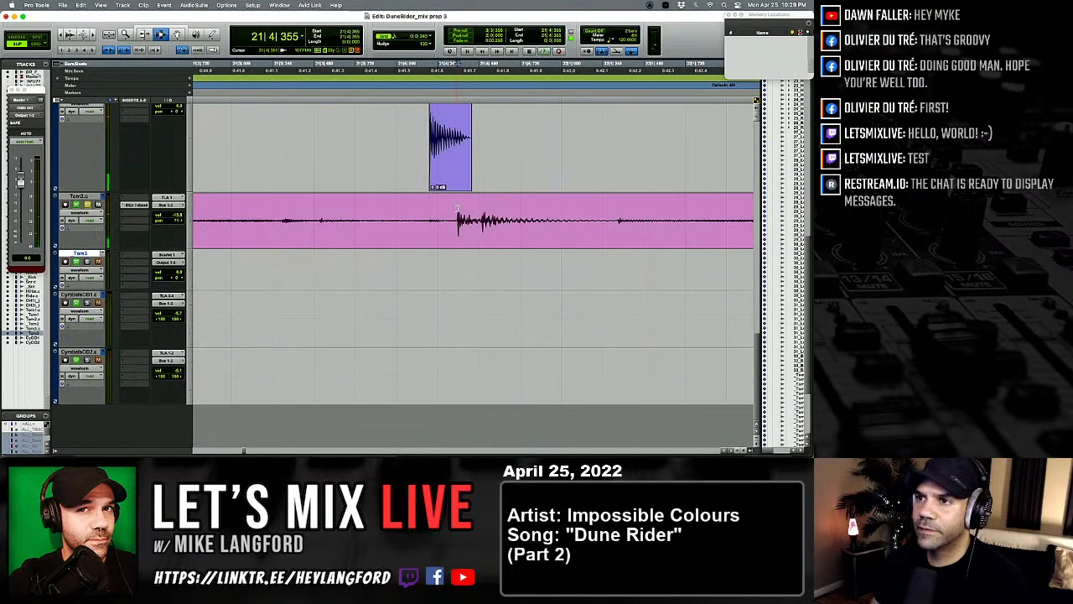
# Step: Paste the tom sample on _Tom3 at both Tom3.c hits in bar 21, beat 4
pyautogui.press('v')
pyautogui.press('p')
pyautogui.press('Tab')
pyautogui.press(';')
pyautogui.press('v')
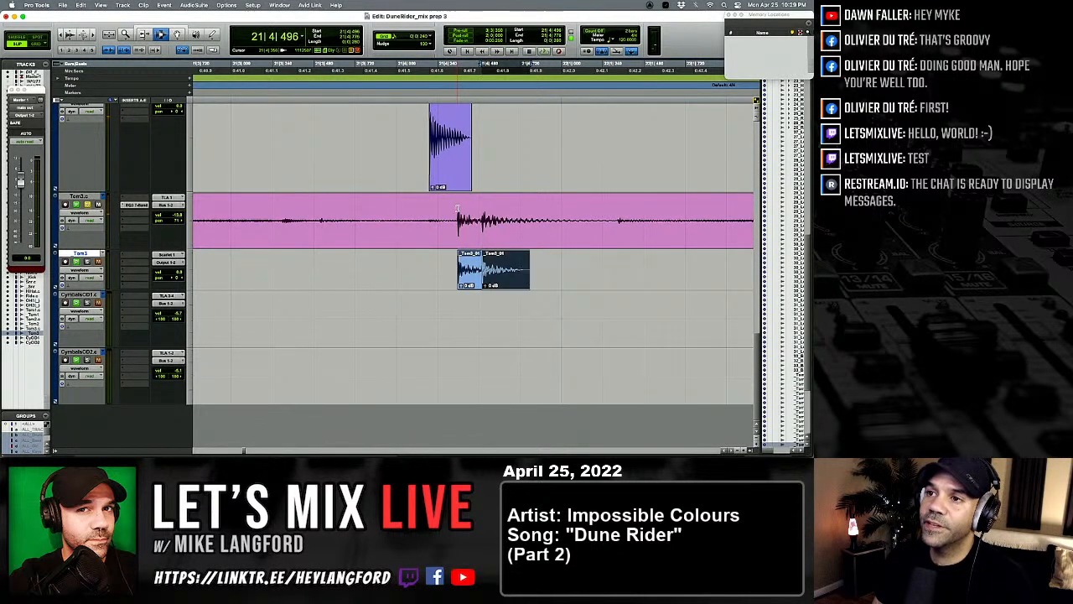
# Step: Check the alignment of the two bar 21 samples with the Tom3.c hits up close and play them back
pyautogui.press('t')
pyautogui.press('t')
pyautogui.press('t')
pyautogui.press('r')
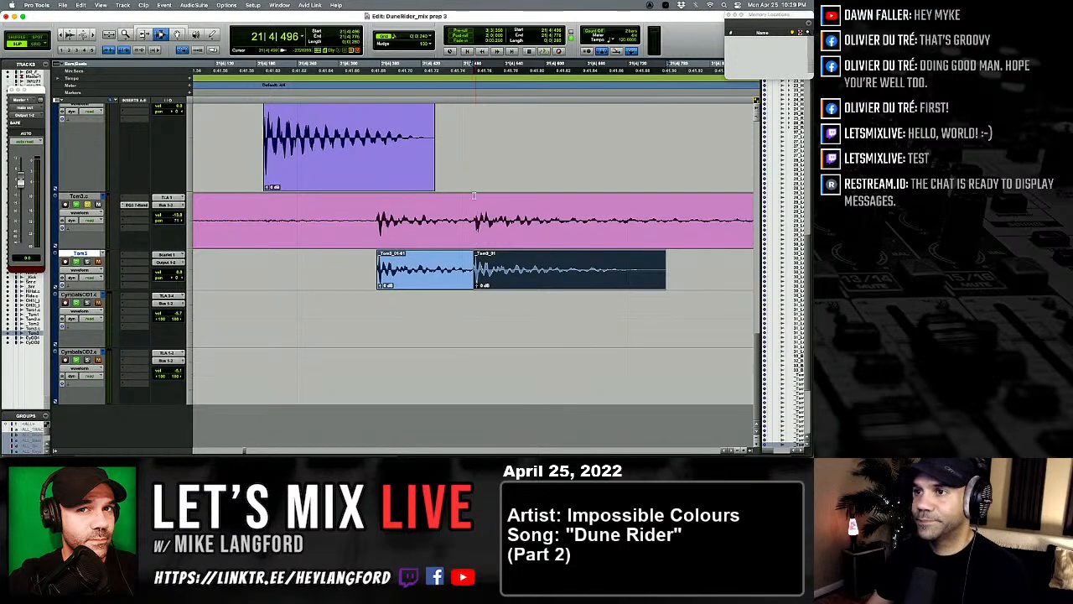
pyautogui.click(356, 222)
pyautogui.press('space')
pyautogui.press('space')
pyautogui.press('space')
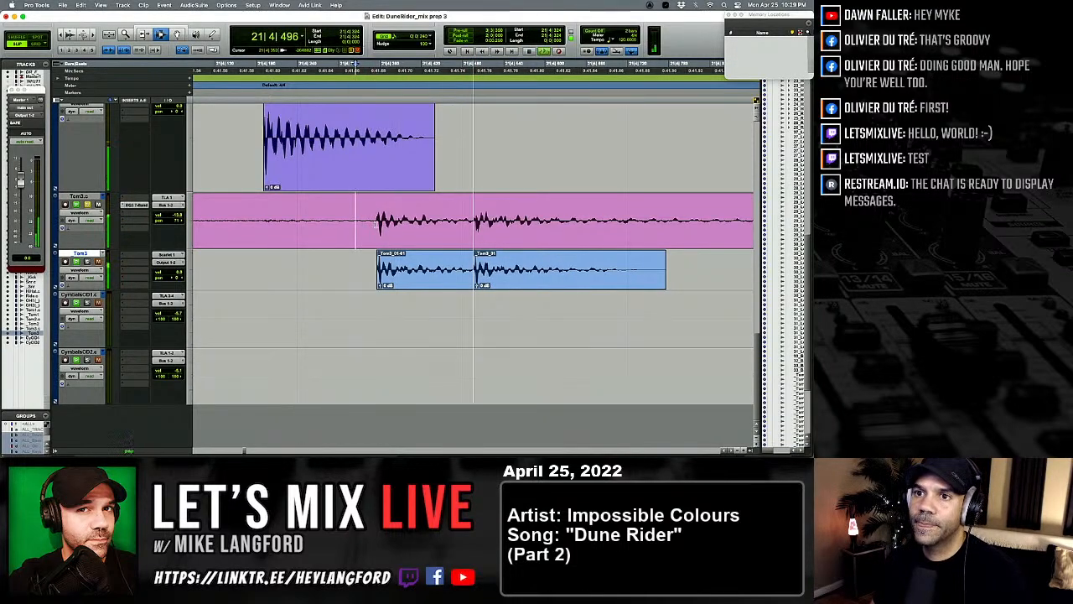
# Step: Locate the next pair of Tom3.c hits in bar 25, beat 1, and audition them
pyautogui.press('r')
pyautogui.press('r')
pyautogui.press('r')
pyautogui.click(390, 223)
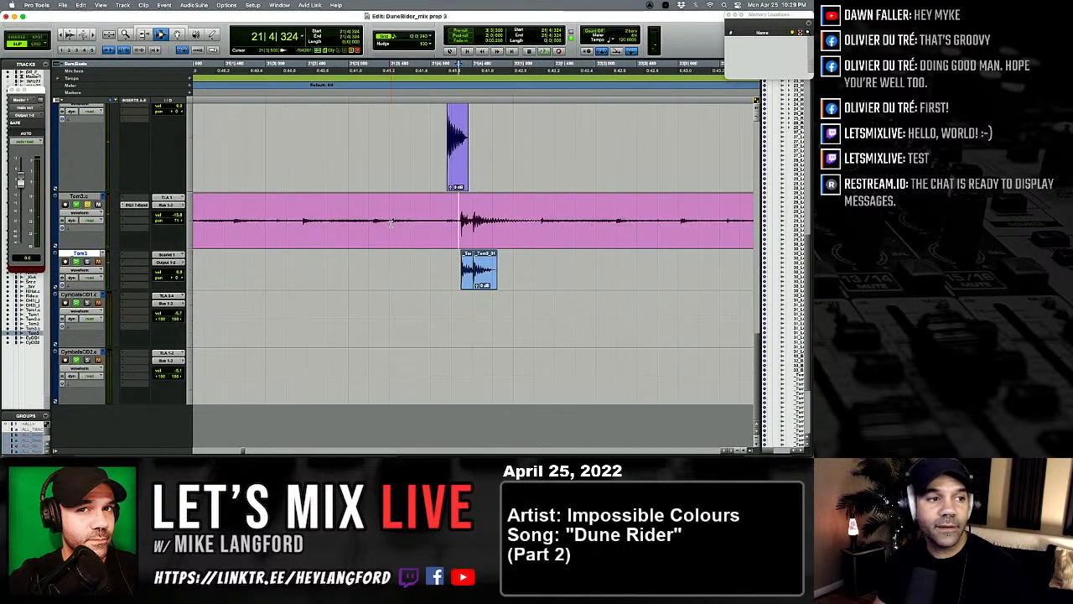
pyautogui.hscroll(5, 392, 227)
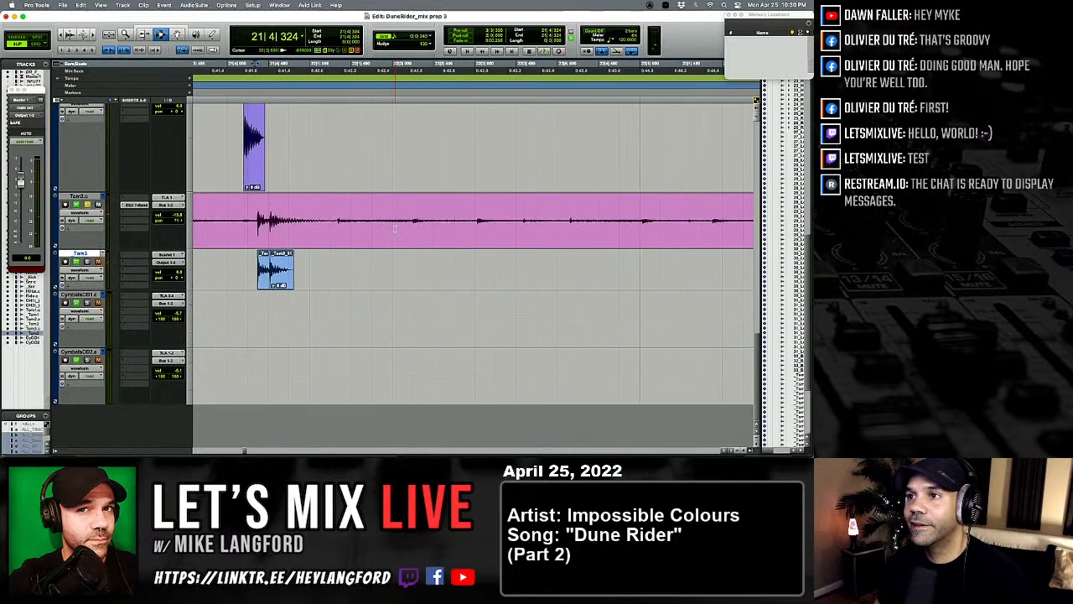
pyautogui.press('r')
pyautogui.press('r')
pyautogui.hscroll(3, 528, 257)
pyautogui.press('t')
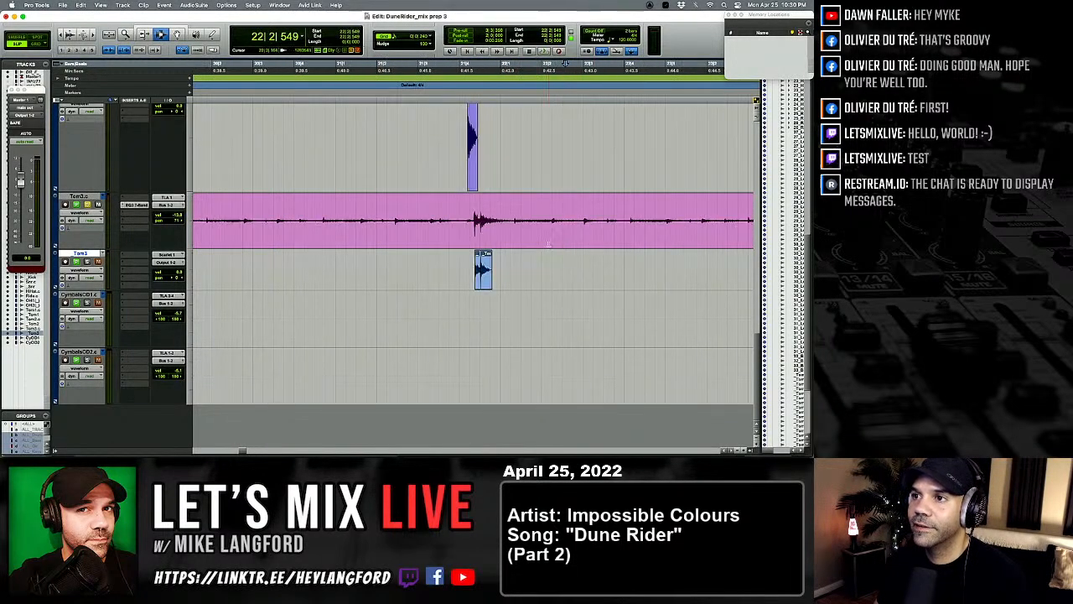
pyautogui.press('r')
pyautogui.press('r')
pyautogui.click(605, 222)
pyautogui.press('t')
pyautogui.press('t')
pyautogui.press('t')
pyautogui.press('t')
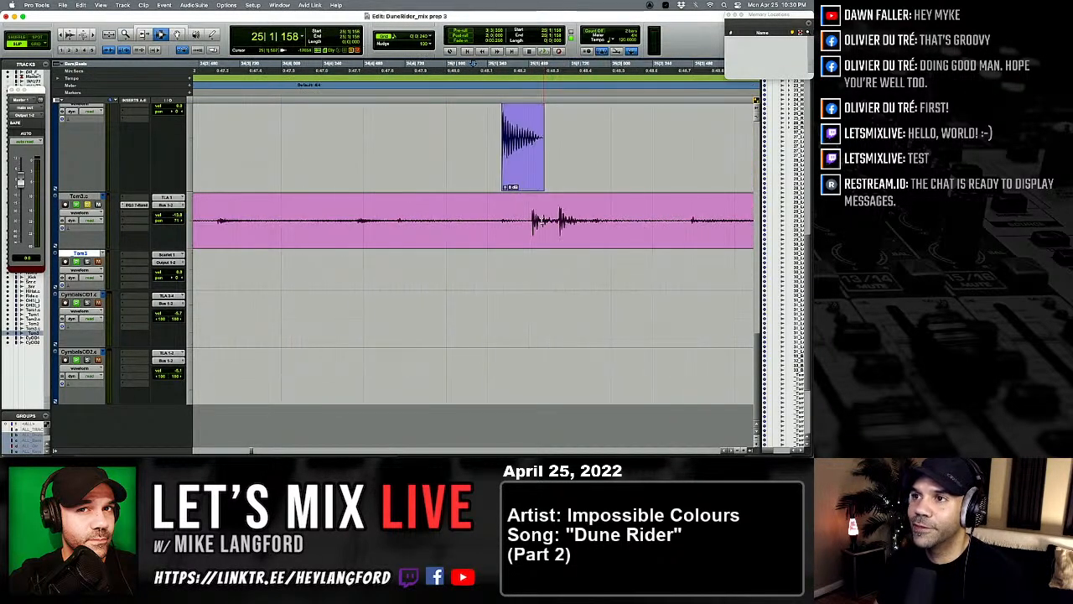
pyautogui.click(512, 220)
pyautogui.press('space')
pyautogui.press('space')
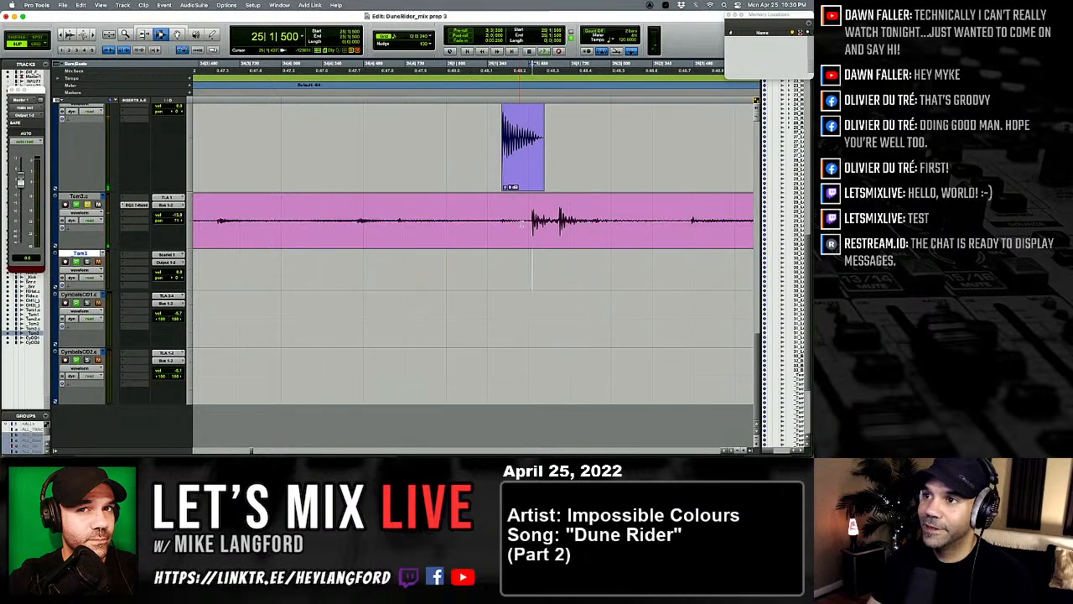
# Step: Paste the tom sample on _Tom3 at both Tom3.c hits in bar 25 and play the result back
pyautogui.press('Tab')
pyautogui.hotkey('alt', 'Tab')
pyautogui.press('Tab')
pyautogui.press(';')
pyautogui.press('v')
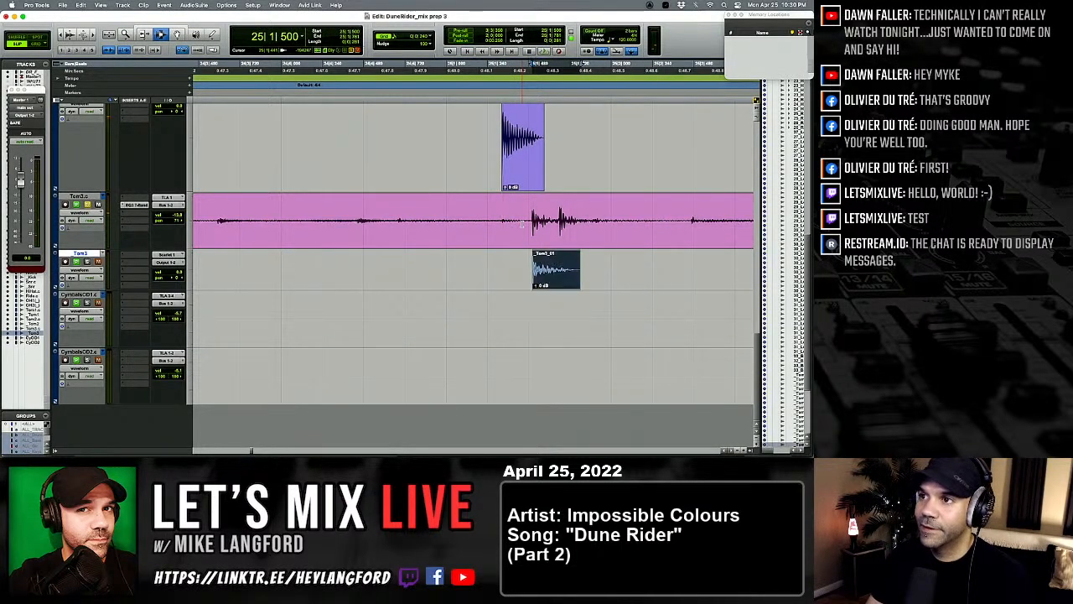
pyautogui.press('p')
pyautogui.press('Tab')
pyautogui.press(';')
pyautogui.press('v')
pyautogui.press('r')
pyautogui.press('r')
pyautogui.press('r')
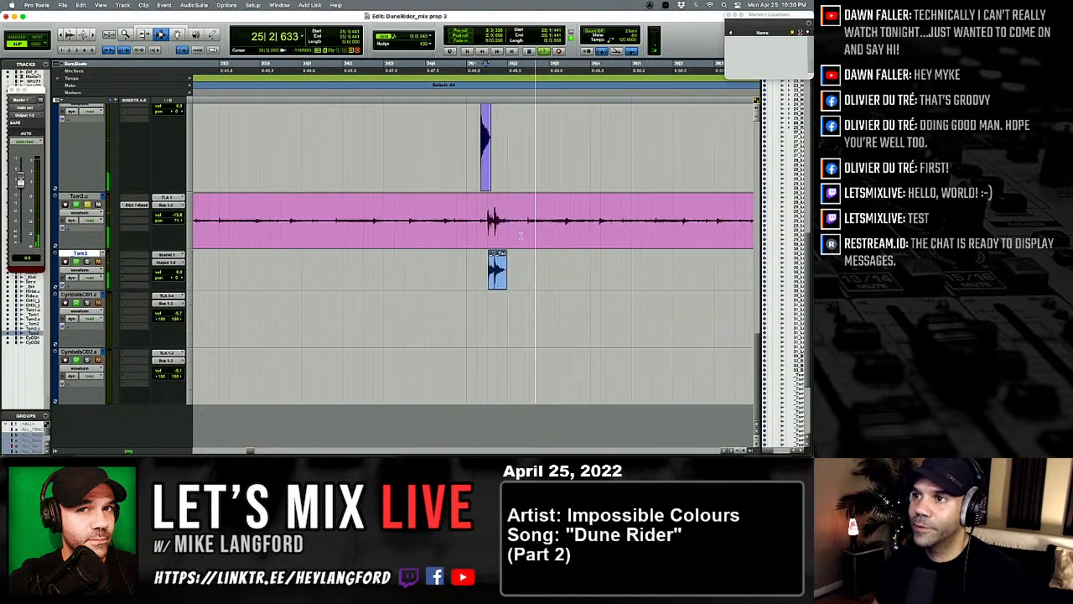
pyautogui.press('space')
pyautogui.press('space')
# Step: Paste the tom sample on _Tom3 at both Tom3.c hits in bar 28, beat 2
pyautogui.click(560, 227)
pyautogui.press('t')
pyautogui.press('t')
pyautogui.press('t')
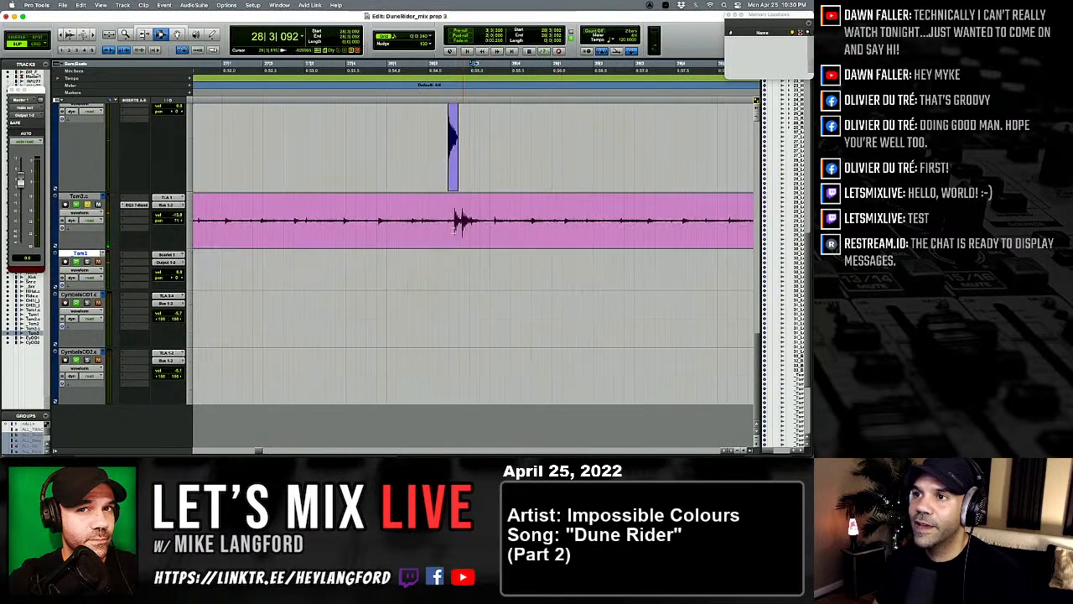
pyautogui.click(421, 221)
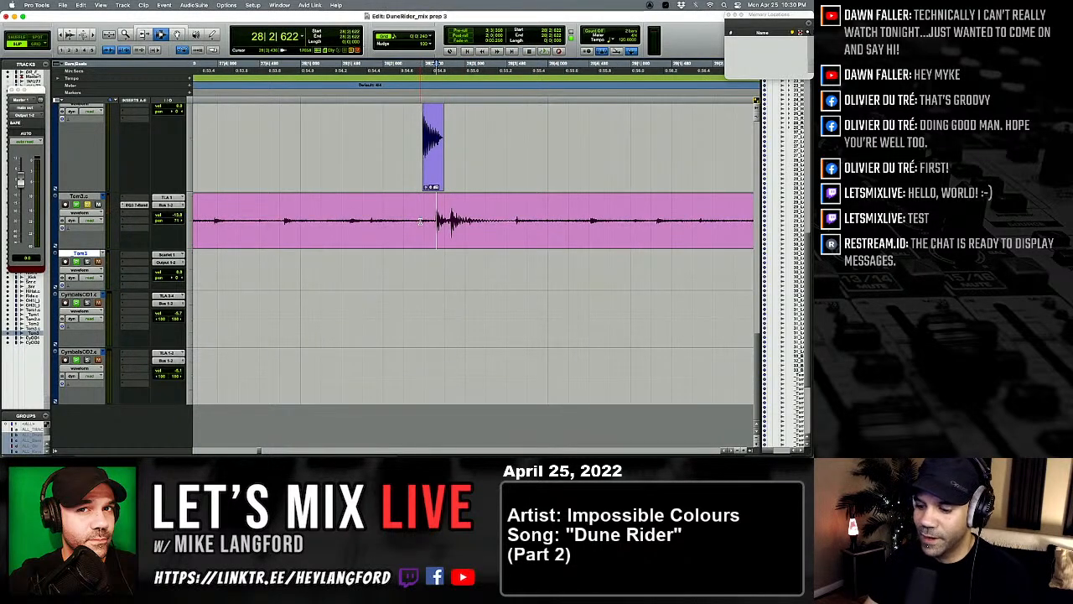
pyautogui.press(';')
pyautogui.press('v')
pyautogui.press('p')
pyautogui.press('Tab')
pyautogui.press(';')
pyautogui.press('v')
# Step: Audition the single Tom3.c hit in bar 31 and paste the tom sample at it on _Tom3
pyautogui.press('r')
pyautogui.press('r')
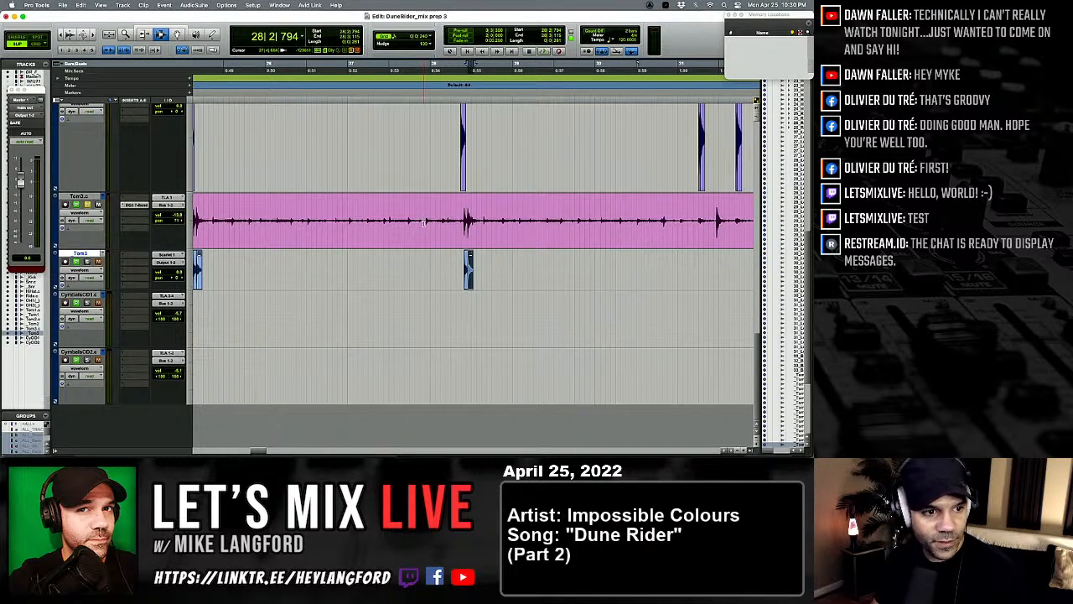
pyautogui.hscroll(5, 494, 225)
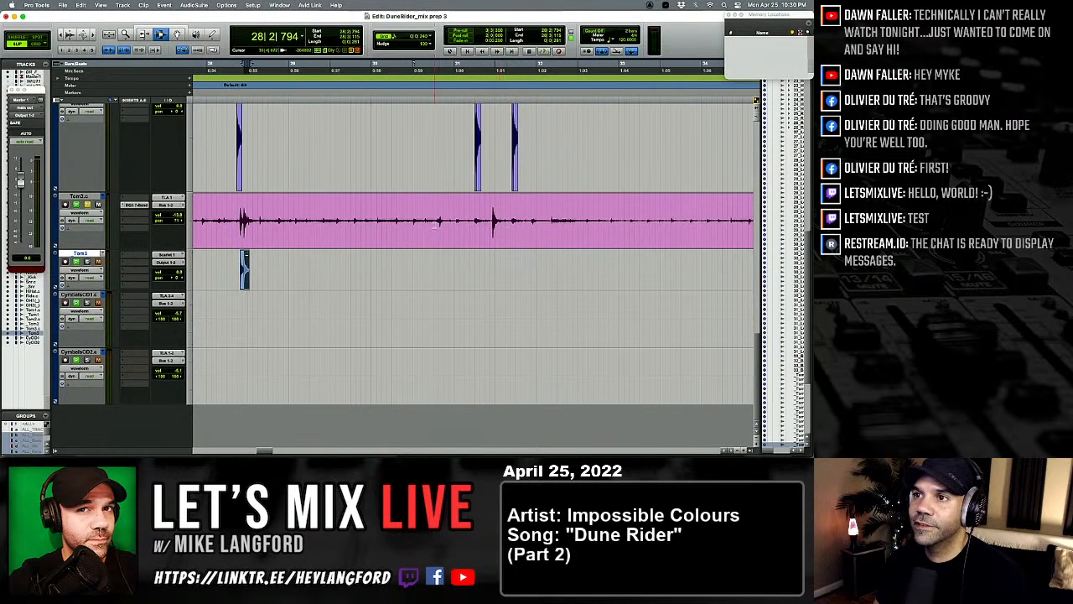
pyautogui.press('space')
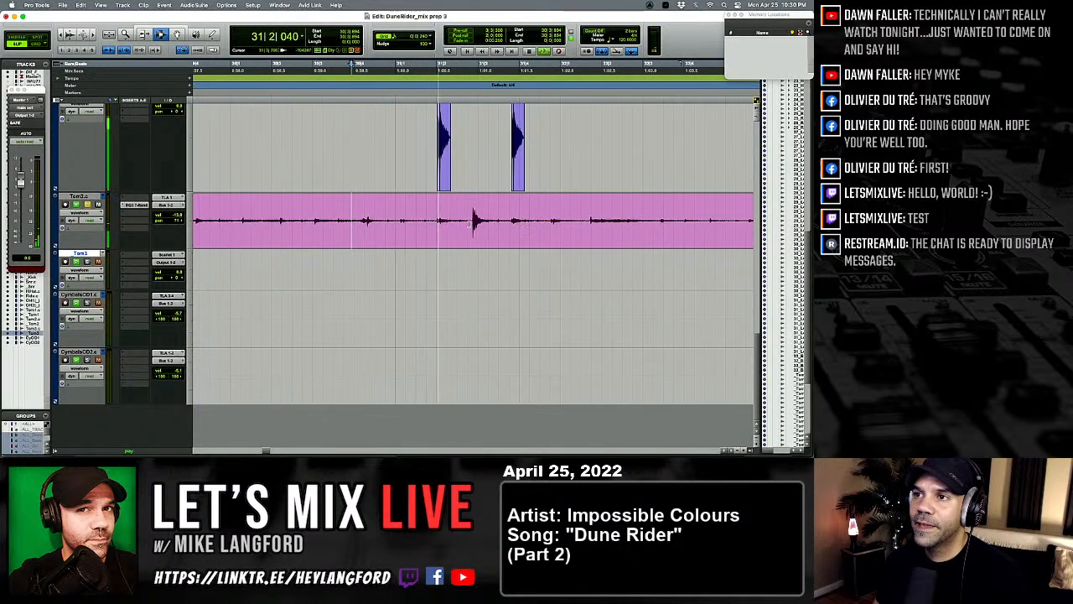
# Step: Paste the tom sample on _Tom3 at both Tom3.c hits in bar 35, beat 2, and play them back
pyautogui.hscroll(5, 465, 234)
pyautogui.click(571, 223)
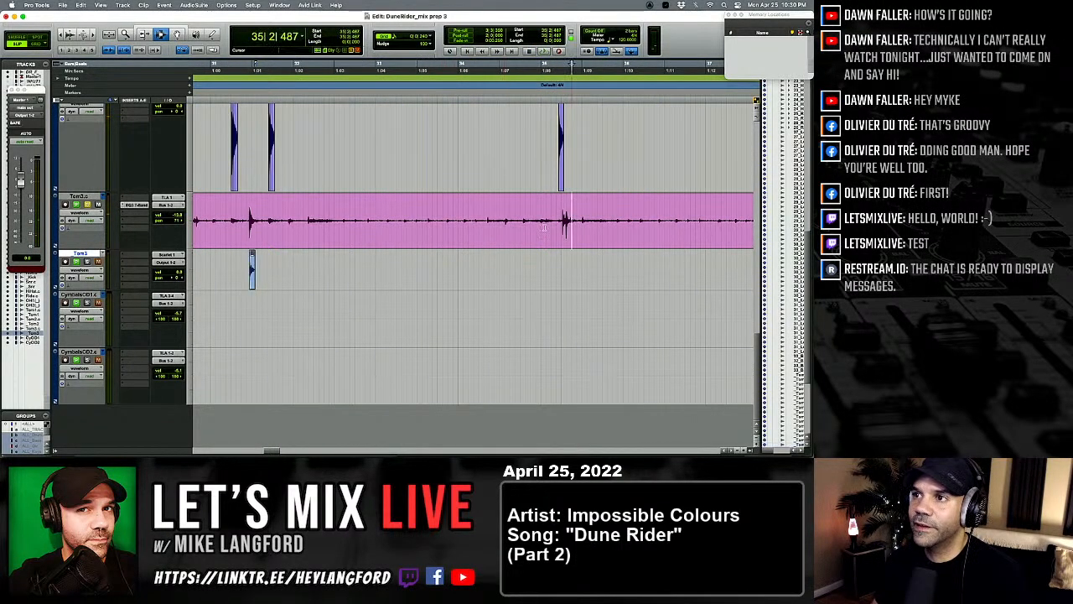
pyautogui.press('t')
pyautogui.press('t')
pyautogui.press('t')
pyautogui.press(';')
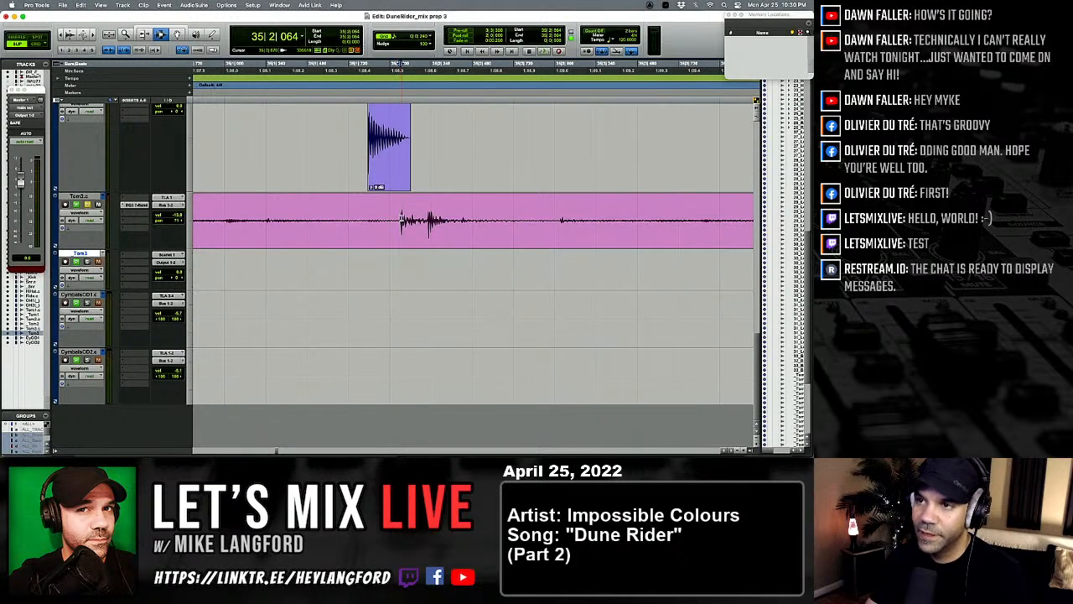
pyautogui.press('v')
pyautogui.press('p')
pyautogui.press('Tab')
pyautogui.press(';')
pyautogui.press('v')
pyautogui.click(398, 221)
pyautogui.press('r')
pyautogui.press('r')
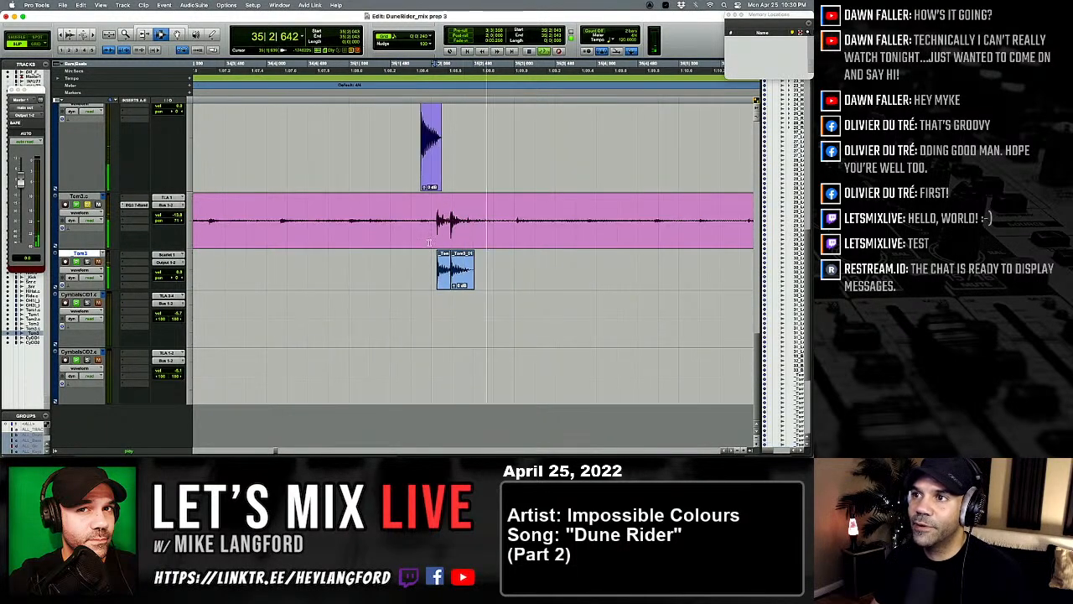
# Step: Paste the tom sample on _Tom3 at both Tom3.c hits in bar 38, beat 3, and play them back
pyautogui.hscroll(15, 469, 225)
pyautogui.click(480, 226)
pyautogui.press('t')
pyautogui.press('t')
pyautogui.click(506, 228)
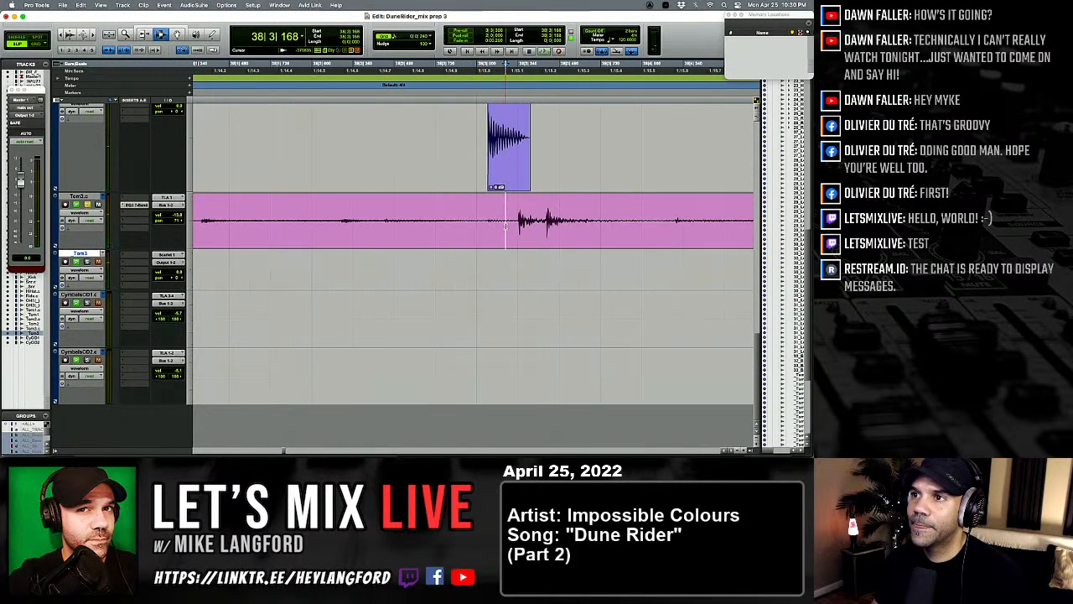
pyautogui.press('Tab')
pyautogui.press(';')
pyautogui.press('v')
pyautogui.press('p')
pyautogui.press('Tab')
pyautogui.press(';')
pyautogui.press('v')
pyautogui.click(506, 227)
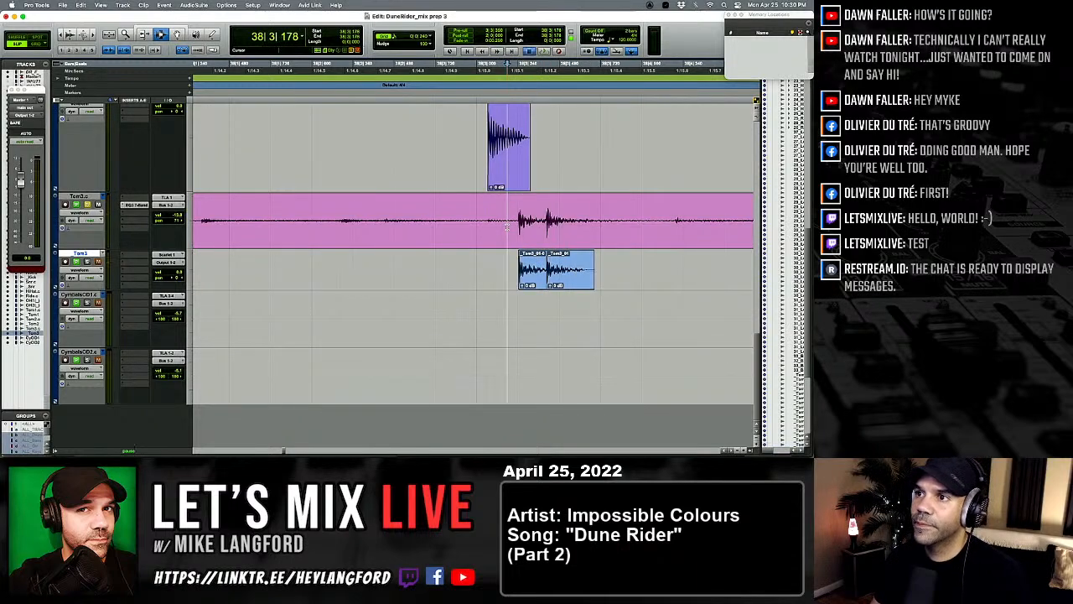
pyautogui.press('space')
# Step: Paste the tom sample on _Tom3 at both Tom3.c hits in bar 41, beat 4
pyautogui.press('r')
pyautogui.hscroll(12, 506, 227)
pyautogui.press('r')
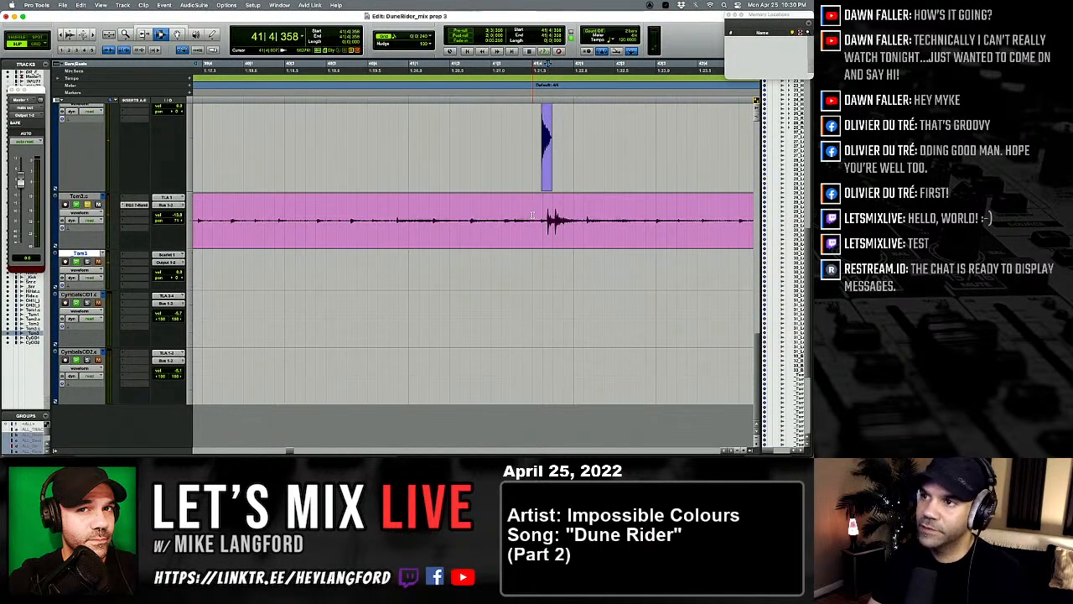
pyautogui.press(';')
pyautogui.press('v')
pyautogui.press('p')
pyautogui.press('Tab')
pyautogui.press(';')
pyautogui.press('v')
# Step: Audition the Tom3.c hit in bar 45, beat 2, and paste the tom sample at its start on _Tom3
pyautogui.press('r')
pyautogui.hscroll(6, 532, 215)
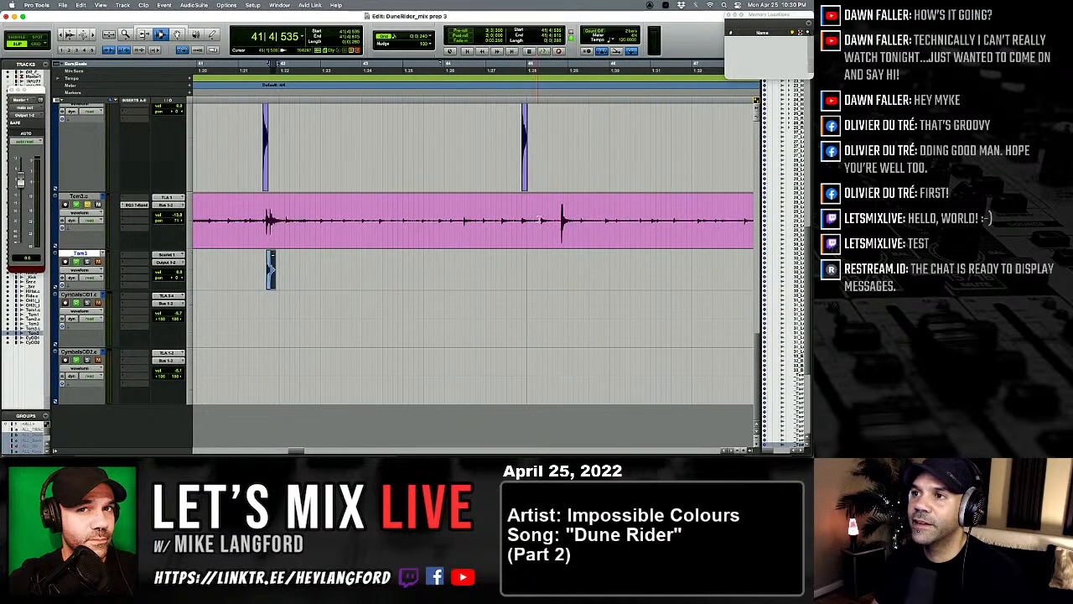
pyautogui.click(538, 219)
pyautogui.press('t')
pyautogui.press('t')
pyautogui.press('t')
pyautogui.press('t')
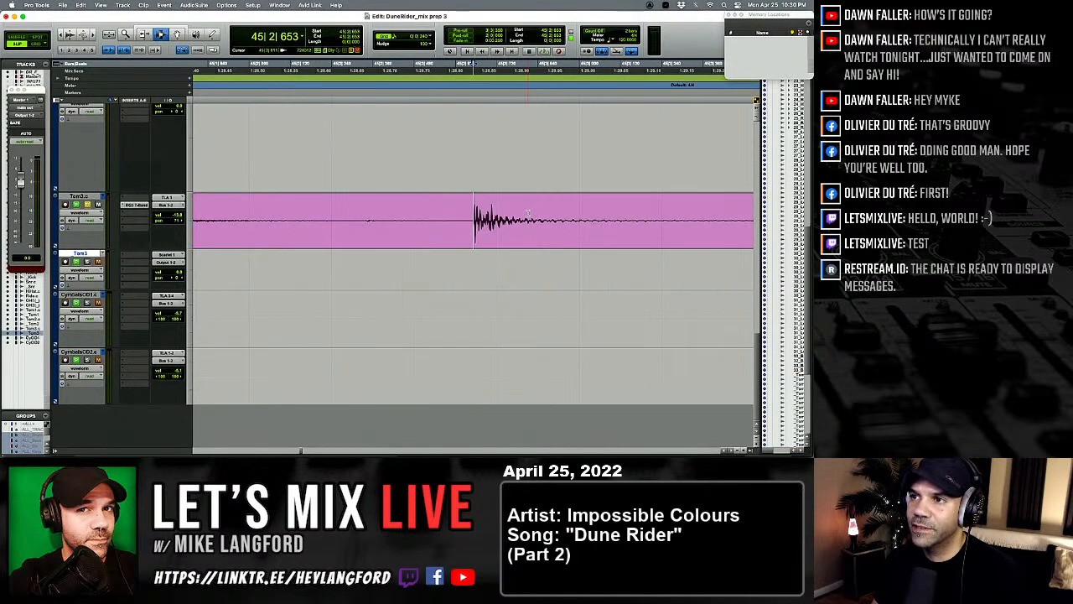
pyautogui.press('space')
pyautogui.press('space')
pyautogui.press(';')
pyautogui.press('v')
pyautogui.press('p')
pyautogui.press('Tab')
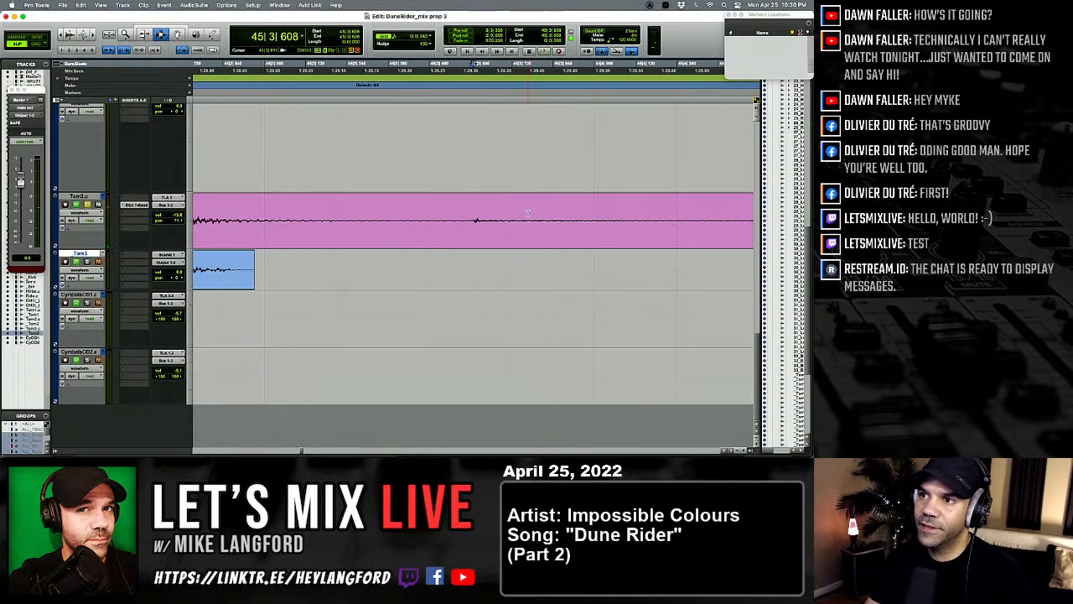
# Step: Return to bar 45, beat 2, and paste a second tom sample on _Tom3 at the closely following peak, position 45|2|694
pyautogui.hotkey('alt', 'Tab')
pyautogui.press('t')
pyautogui.press('t')
pyautogui.press('t')
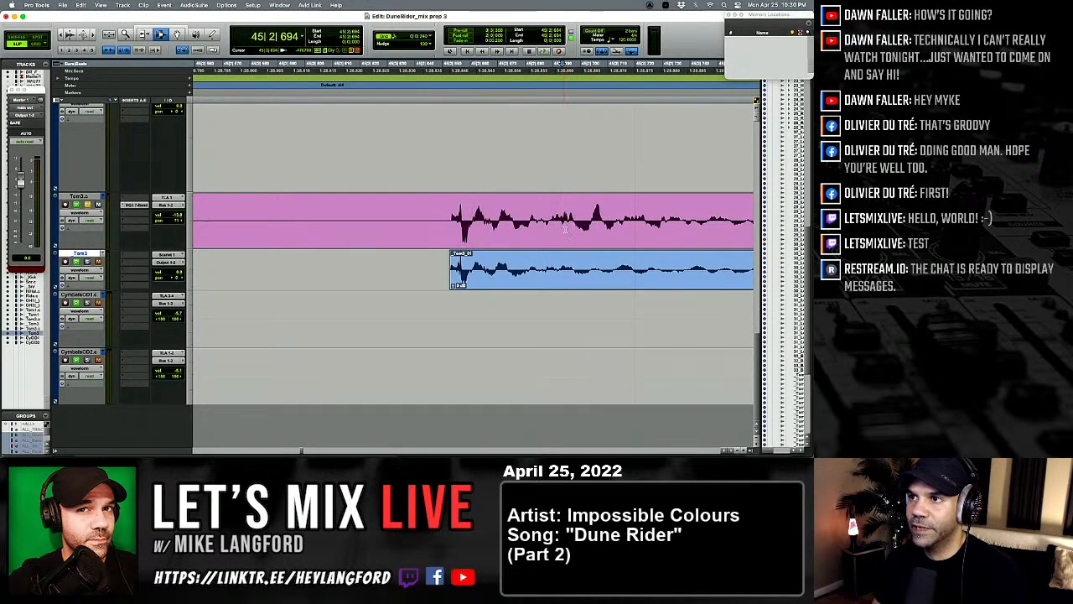
pyautogui.press('r')
pyautogui.press('r')
pyautogui.press('r')
pyautogui.press('r')
pyautogui.press('r')
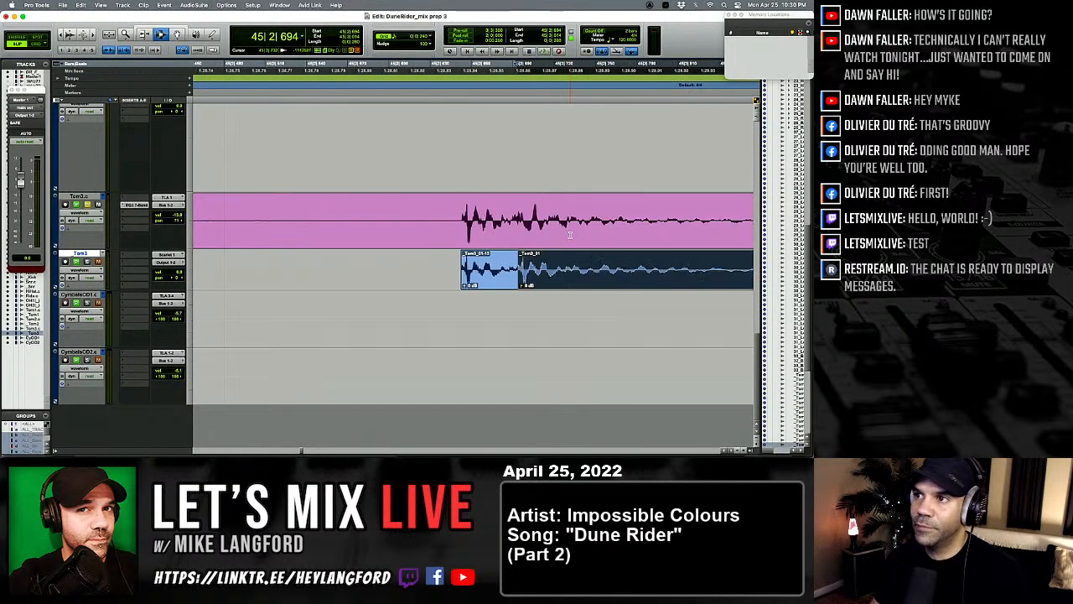
# Step: Play the Tom3.c fill around the start of bar 57 and paste the tom sample on _Tom3 at all five hits
pyautogui.press('r')
pyautogui.press('r')
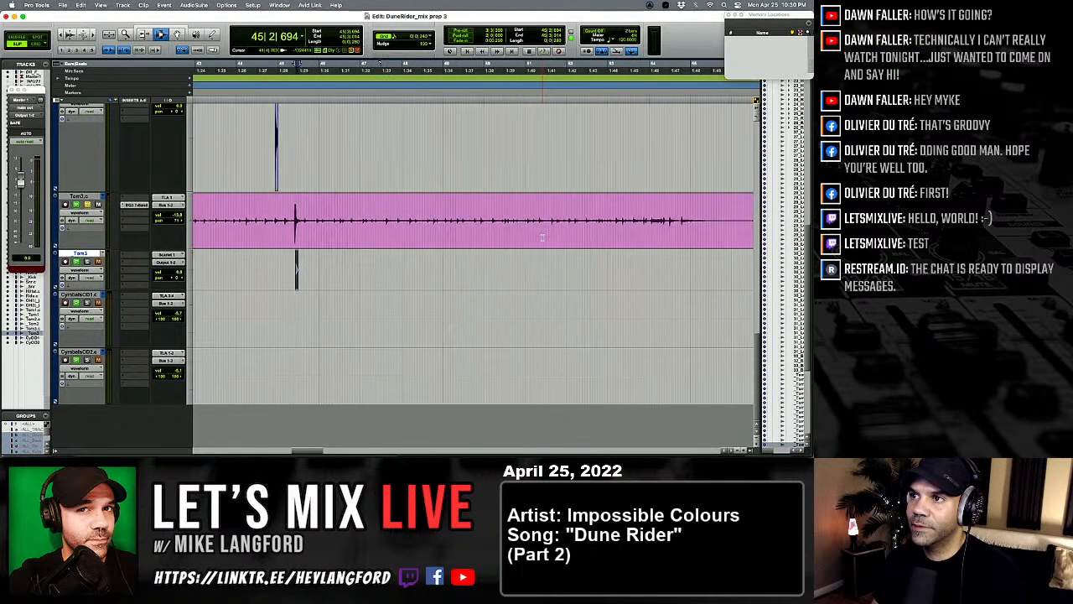
pyautogui.press('space')
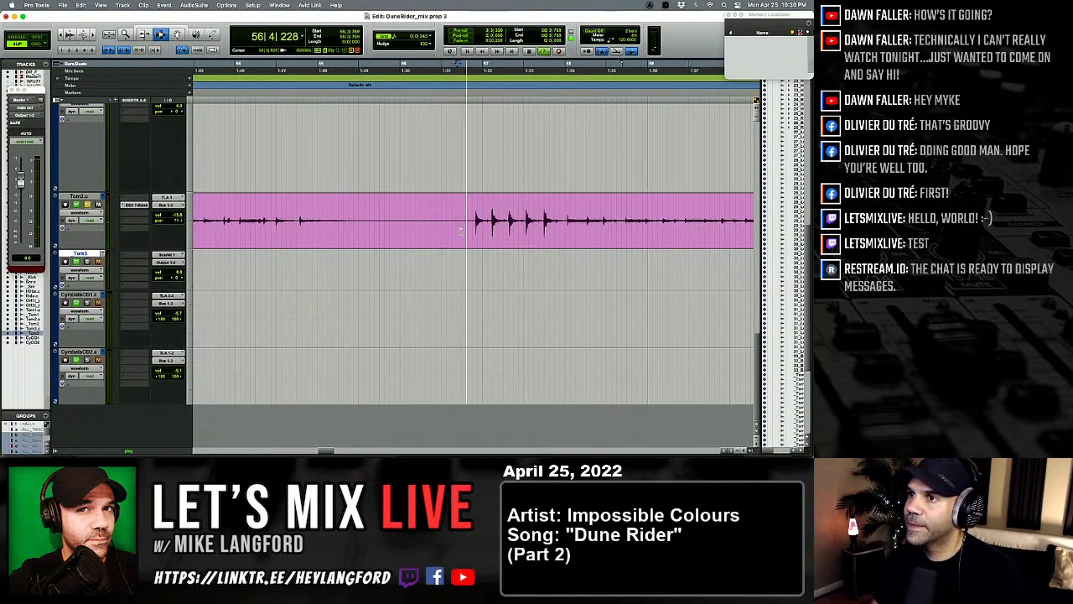
pyautogui.press('t')
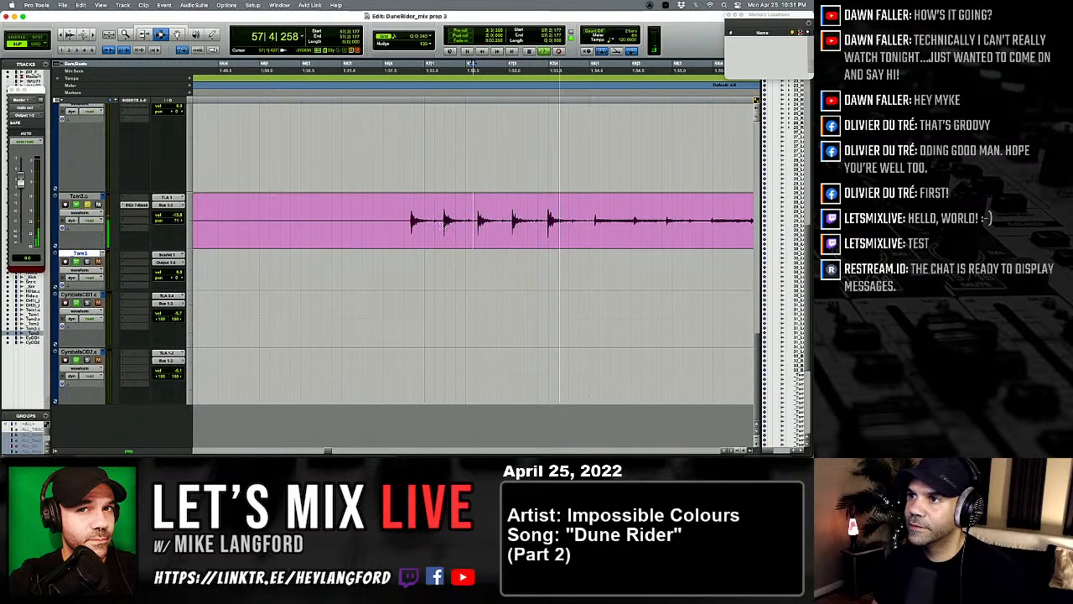
pyautogui.press('space')
pyautogui.press('space')
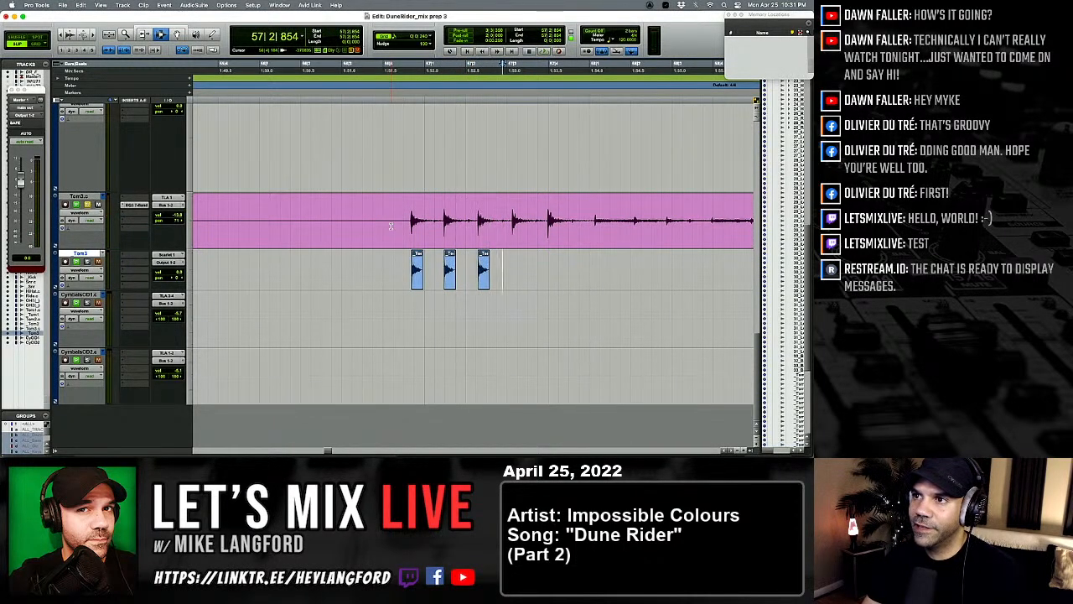
pyautogui.press('r')
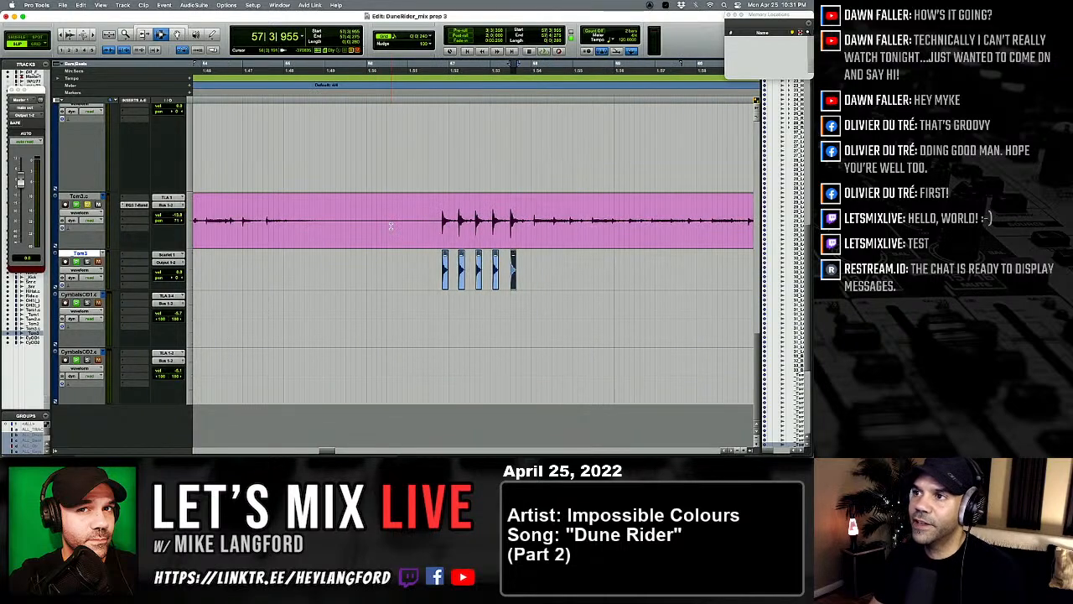
# Step: Paste the tom sample on _Tom3 at both Tom3.c hits in bar 61, beat 1
pyautogui.hscroll(5, 391, 226)
pyautogui.click(384, 218)
pyautogui.press('t')
pyautogui.press('t')
pyautogui.press('t')
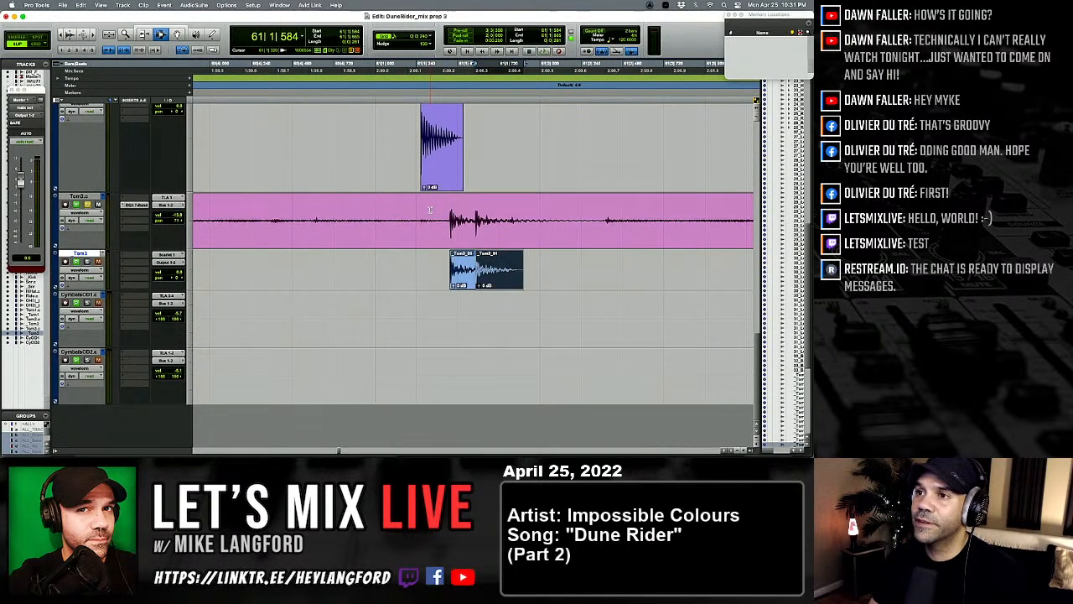
# Step: Paste the tom sample on _Tom3 at the Tom3.c hit in bar 64, beat 1, and play it back
pyautogui.press('r')
pyautogui.press('r')
pyautogui.press('r')
pyautogui.hscroll(5, 436, 213)
pyautogui.click(474, 218)
pyautogui.press('t')
pyautogui.press('t')
pyautogui.press('t')
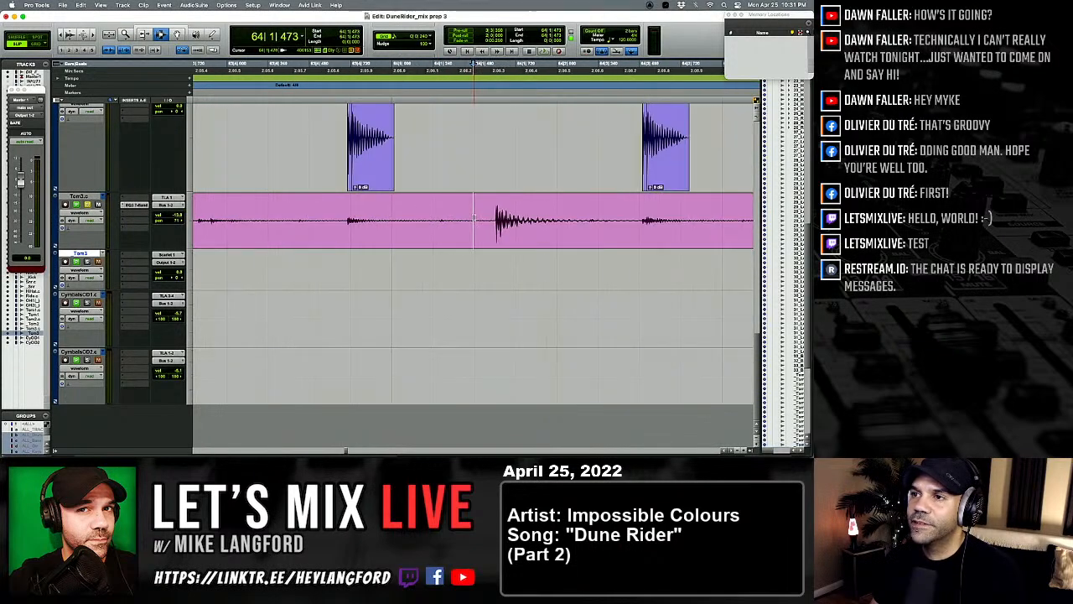
pyautogui.press('v')
pyautogui.press('r')
pyautogui.press('space')
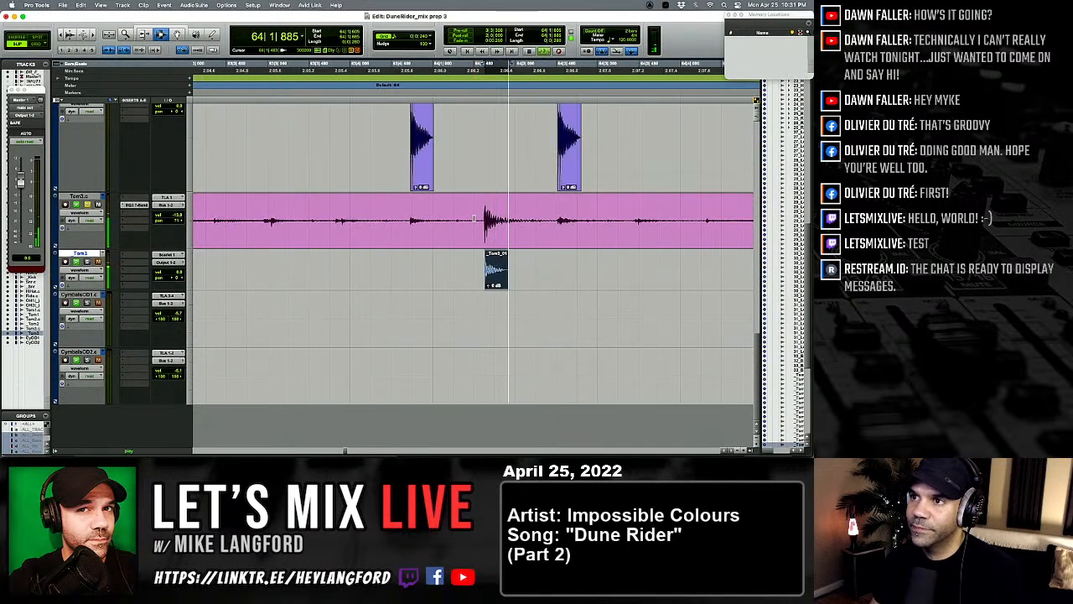
pyautogui.press('space')
# Step: Examine the bar 64 hit closely across the tom tracks, checking Tom3.c for a second stroke, and play the passage again
pyautogui.press('t')
pyautogui.press('t')
pyautogui.press('t')
pyautogui.scroll(5, 478, 220)
pyautogui.press('r')
pyautogui.press('r')
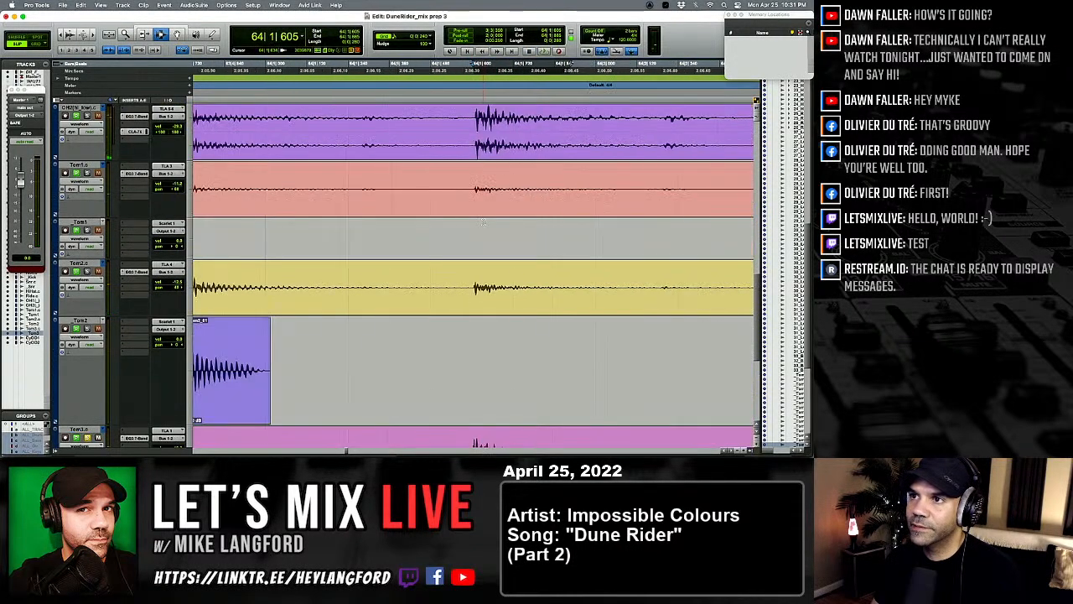
pyautogui.scroll(-5, 483, 223)
pyautogui.click(478, 320)
pyautogui.press('t')
pyautogui.press('t')
pyautogui.press('t')
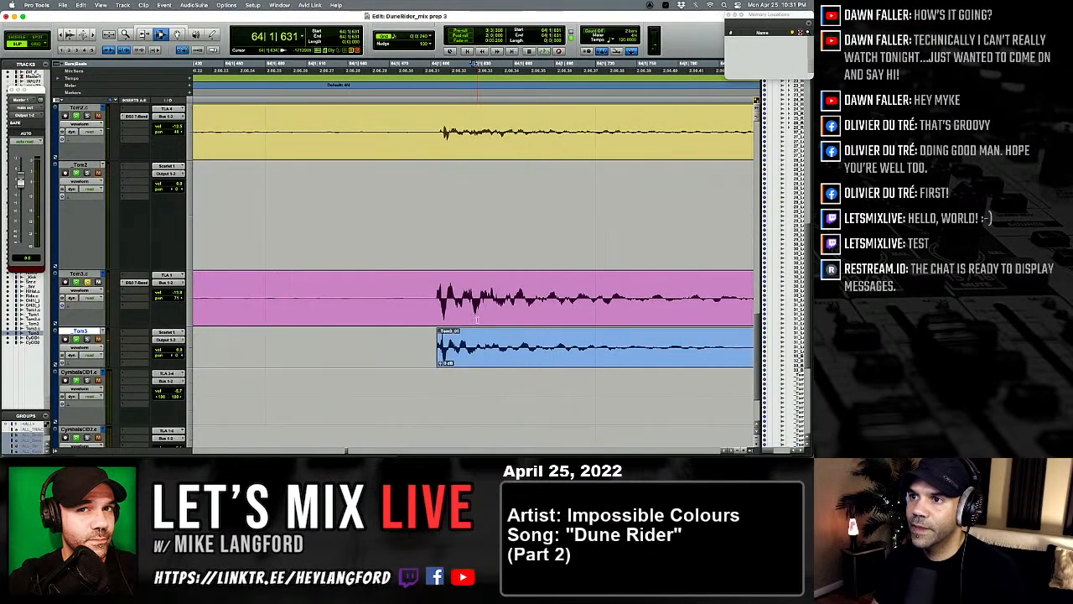
pyautogui.click(479, 305)
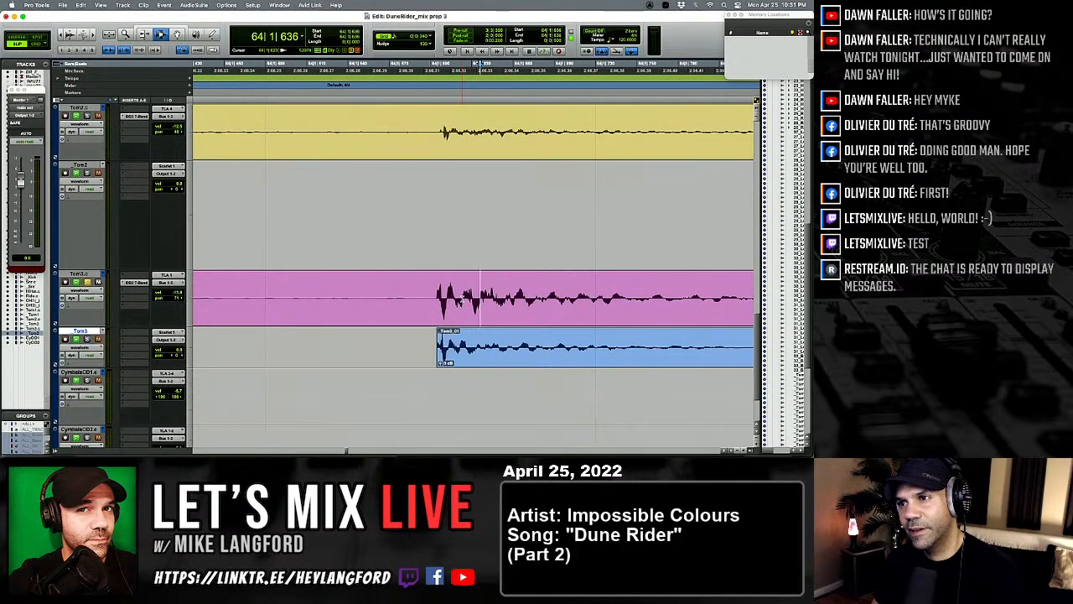
pyautogui.click(464, 300)
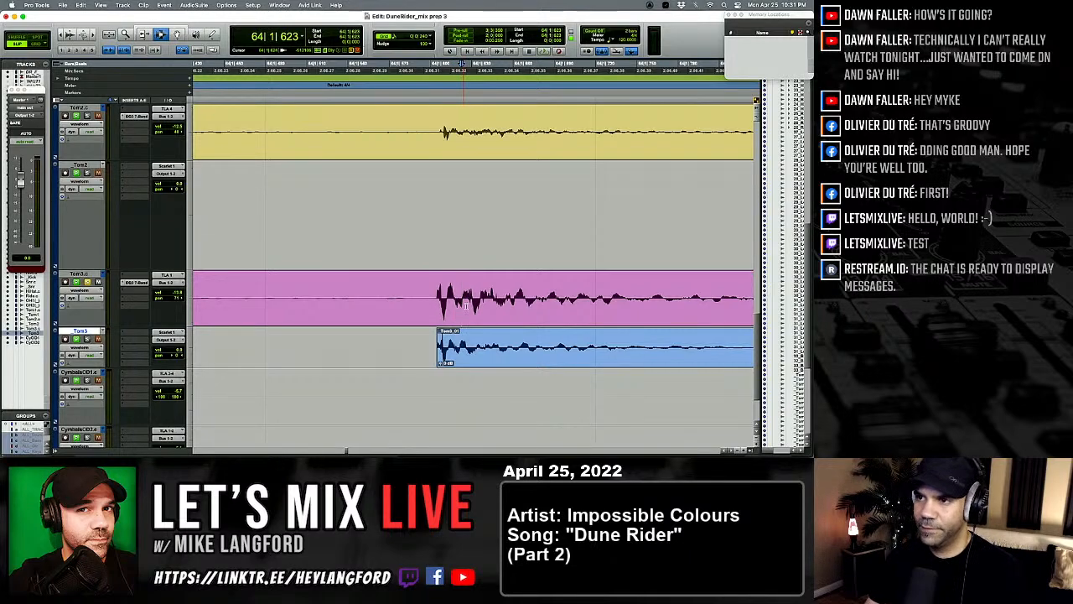
pyautogui.press('r')
pyautogui.press('r')
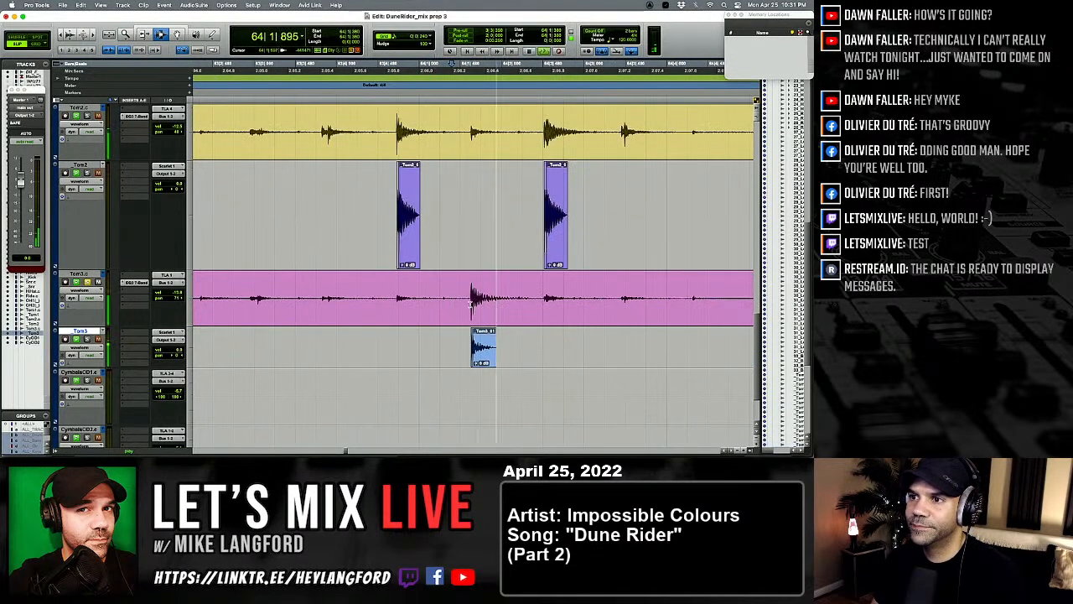
pyautogui.press('space')
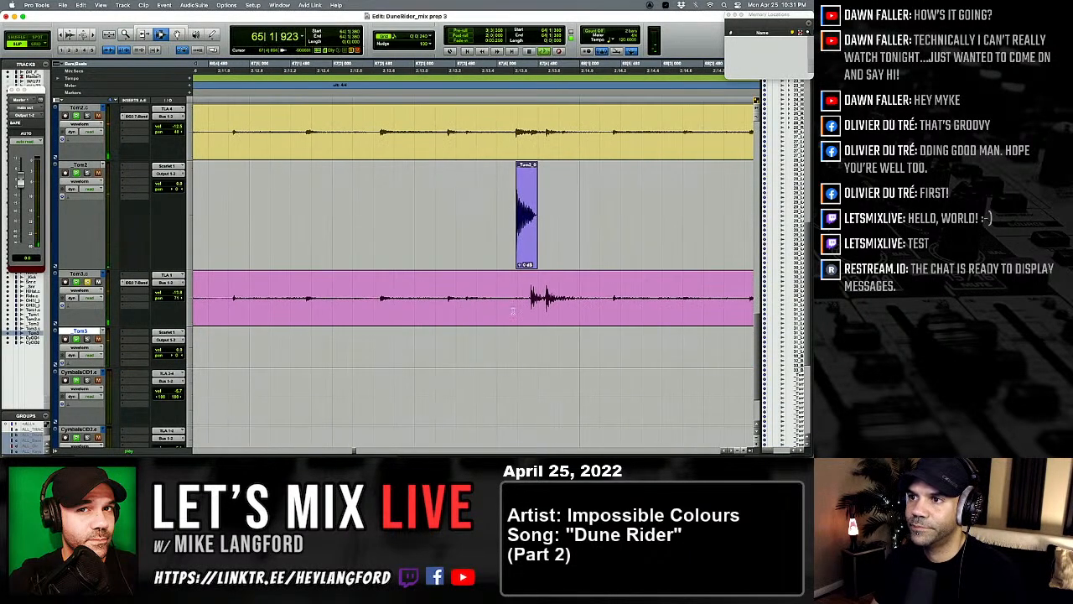
# Step: Paste the tom sample on _Tom3 at both Tom3.c hits in bar 67, beat 4
pyautogui.press('t')
pyautogui.press('t')
pyautogui.click(499, 300)
pyautogui.press('Tab')
pyautogui.press(';')
pyautogui.press('v')
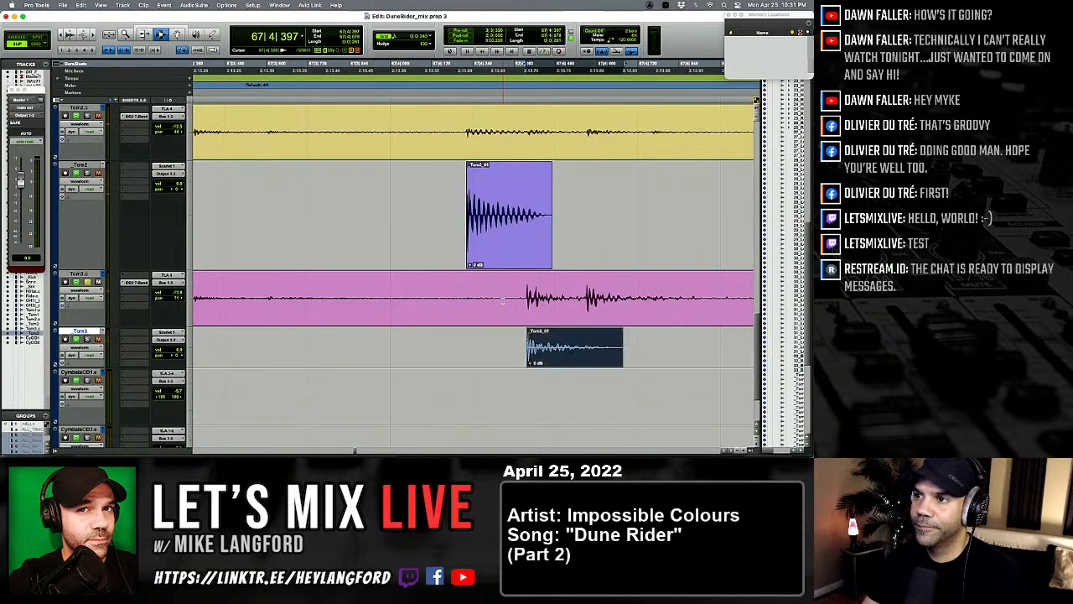
pyautogui.press('p')
pyautogui.press('Tab')
pyautogui.press(';')
pyautogui.press('v')
# Step: Paste the tom sample on _Tom3 at both Tom3.c hits in bar 71, beat 1
pyautogui.press('r')
pyautogui.press('r')
pyautogui.click(503, 299)
pyautogui.press('r')
pyautogui.press('r')
pyautogui.hscroll(5, 503, 299)
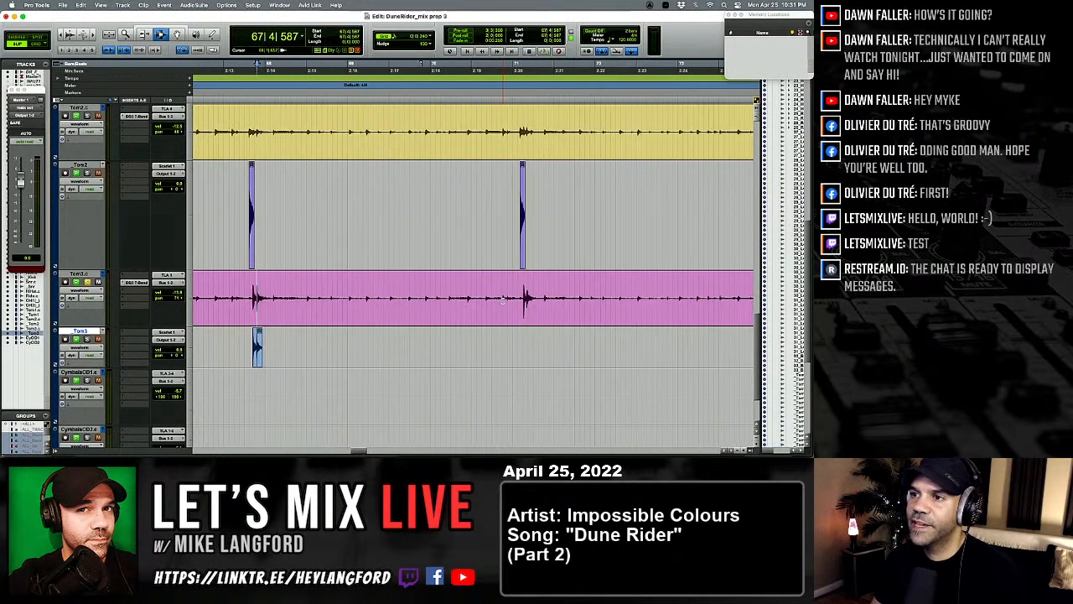
pyautogui.click(528, 297)
pyautogui.press('t')
pyautogui.press('t')
pyautogui.press('t')
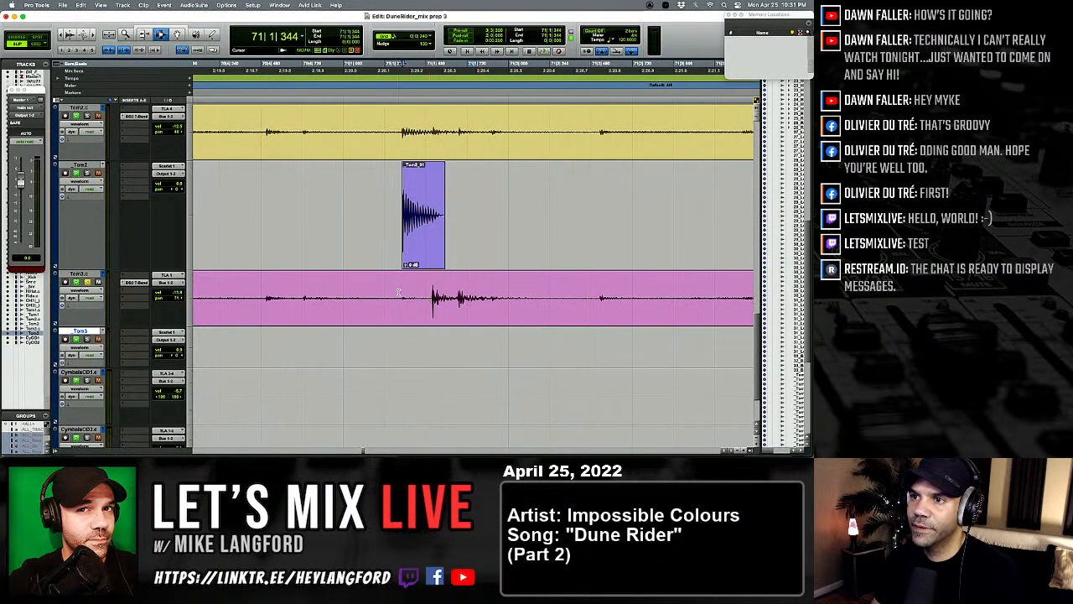
pyautogui.press('Tab')
pyautogui.press(';')
pyautogui.press('v')
pyautogui.press('r')
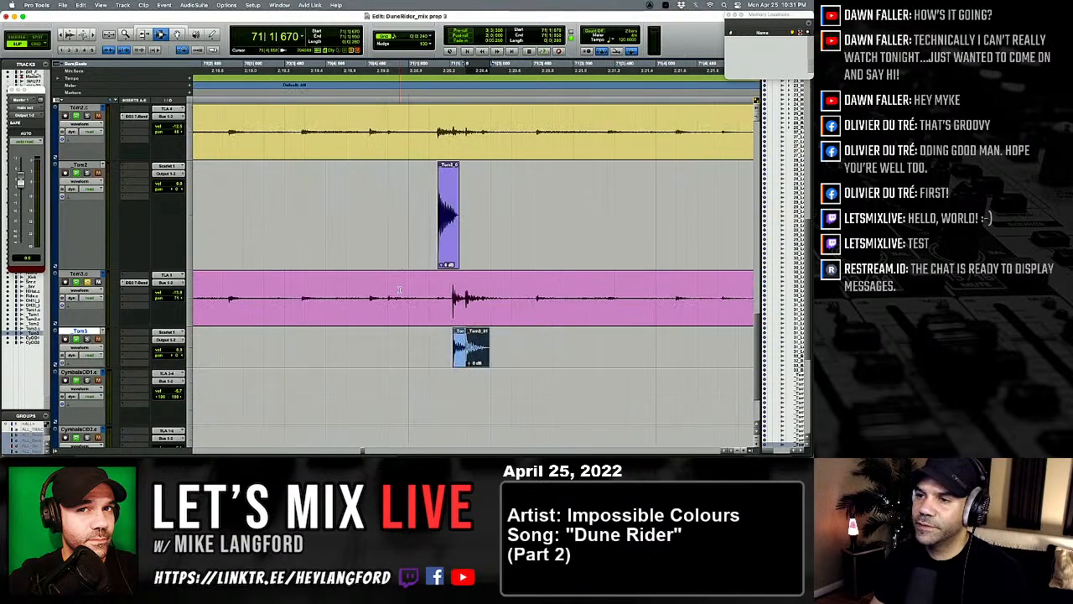
# Step: Paste the tom sample on _Tom3 at both Tom3.c hits in bar 74, beat 2
pyautogui.click(399, 290)
pyautogui.press('r')
pyautogui.press('r')
pyautogui.hscroll(5, 470, 294)
pyautogui.click(494, 293)
pyautogui.press('t')
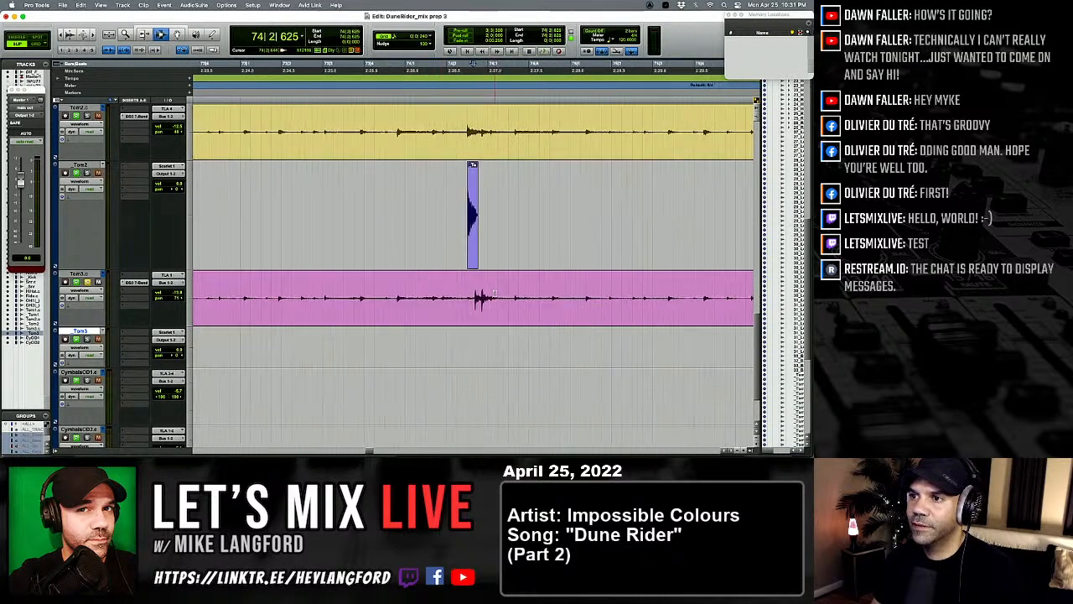
pyautogui.press('t')
pyautogui.press('Tab')
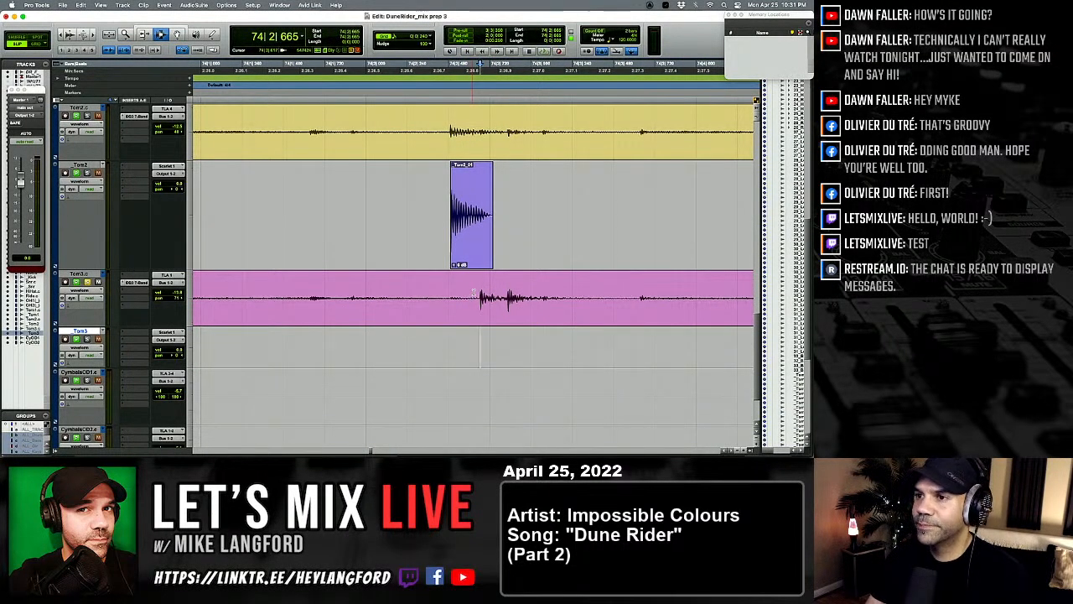
pyautogui.press(';')
pyautogui.press('v')
pyautogui.press('r')
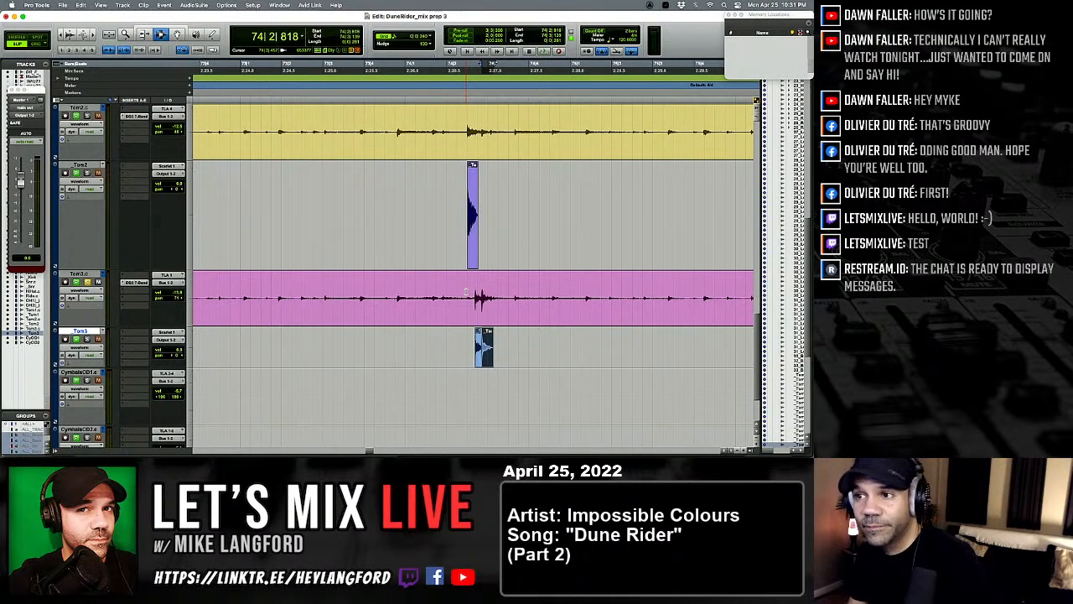
# Step: Paste the tom sample on _Tom3 at both Tom3.c hits from bar 77, beat 2, and play them back
pyautogui.hscroll(3, 463, 317)
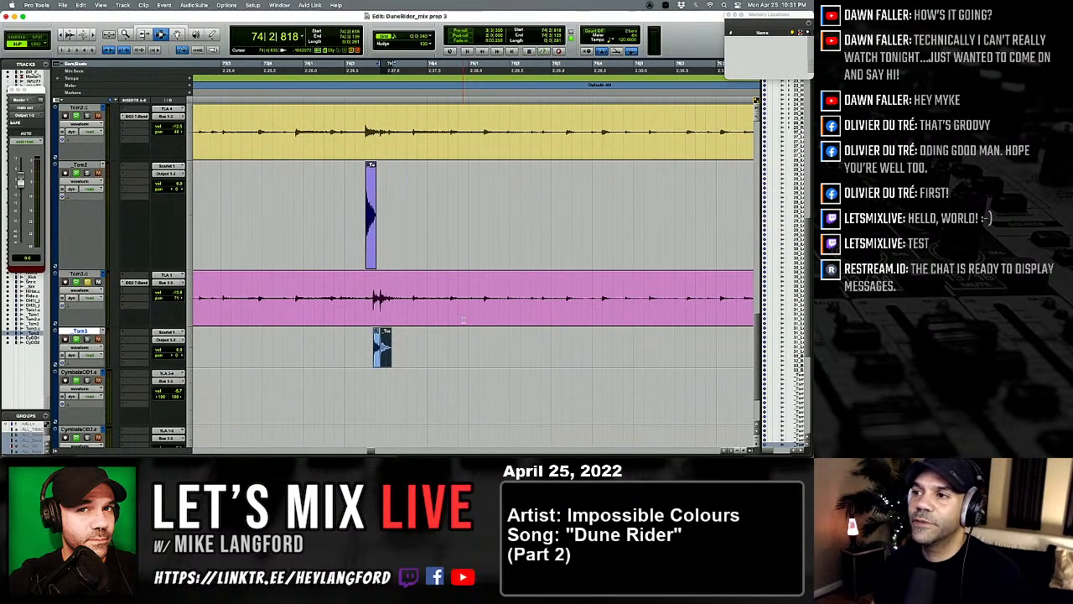
pyautogui.hscroll(6, 464, 317)
pyautogui.click(453, 302)
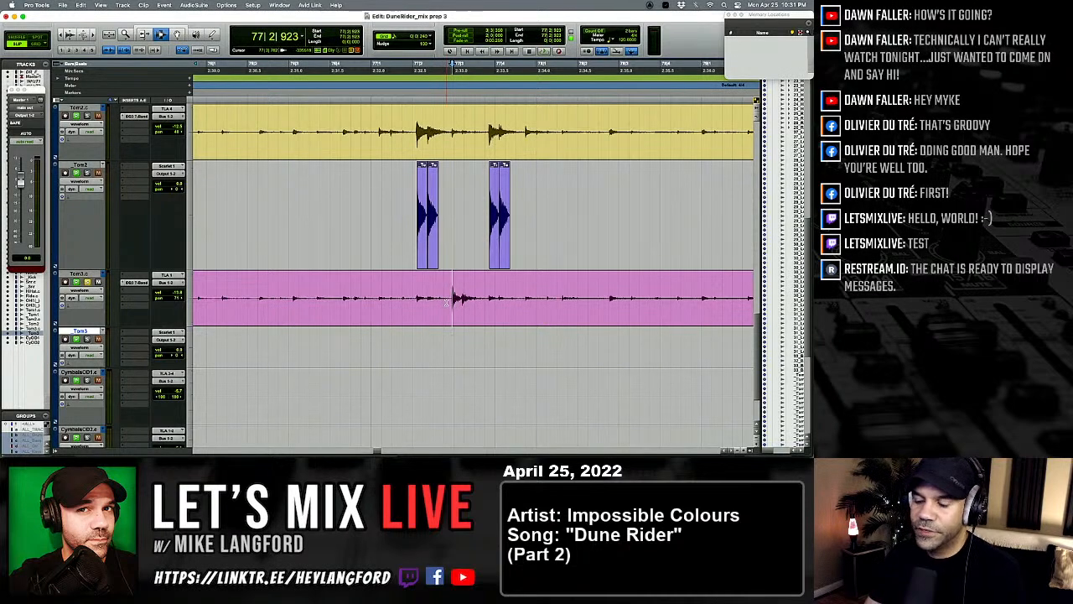
pyautogui.press(';')
pyautogui.press('v')
pyautogui.press('p')
pyautogui.press('Tab')
pyautogui.press(';')
pyautogui.press('v')
pyautogui.click(447, 304)
pyautogui.press('space')
pyautogui.press('r')
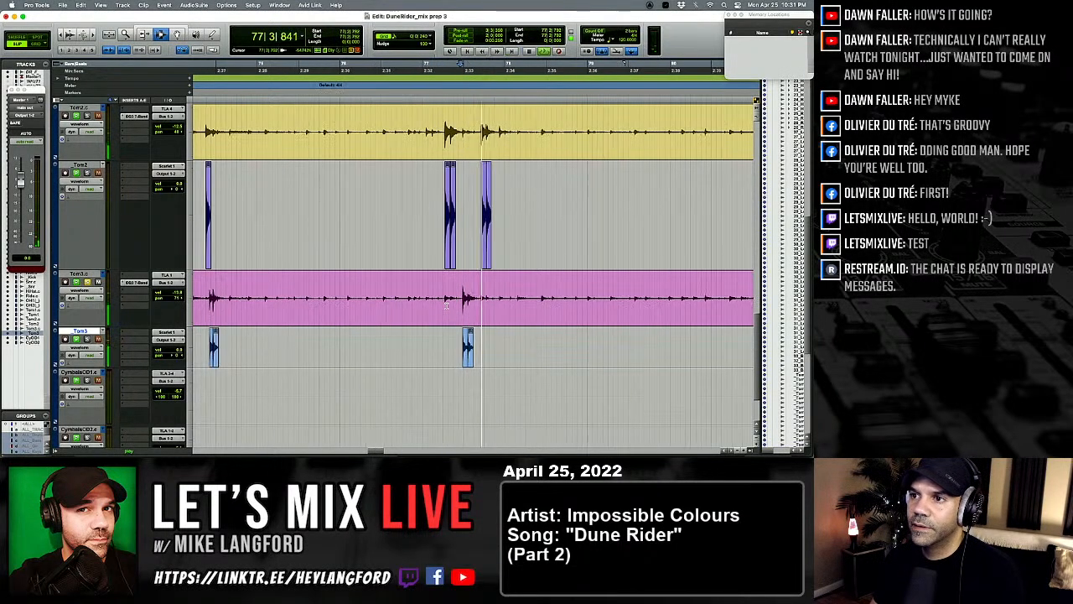
pyautogui.press('space')
# Step: Find the next group of Tom3.c hits after bar 77, in bar 132, and play it back
pyautogui.hscroll(20, 444, 304)
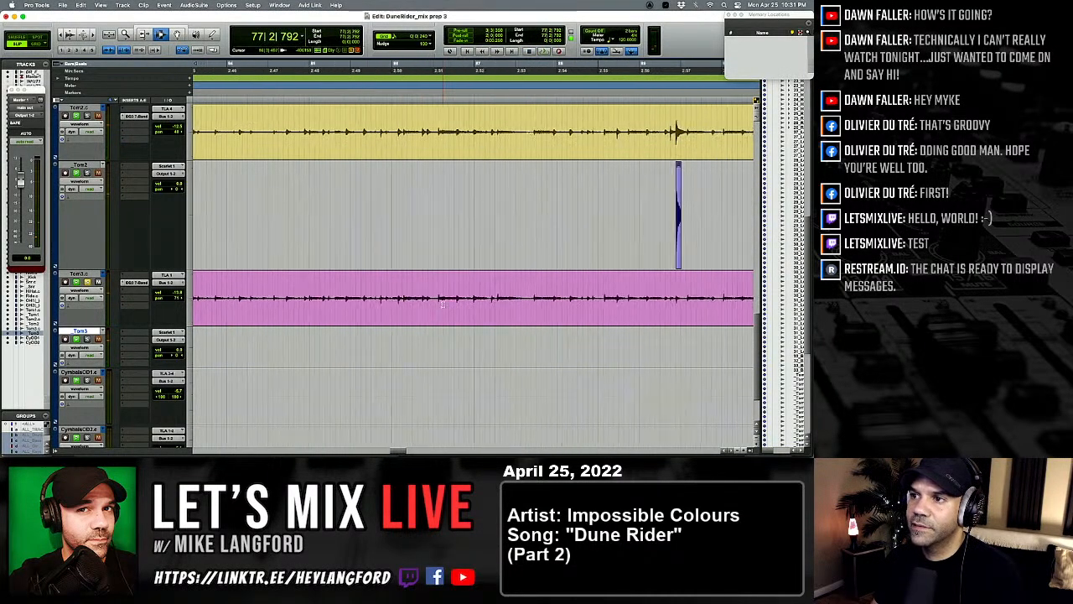
pyautogui.hscroll(12, 443, 305)
pyautogui.hscroll(16, 351, 297)
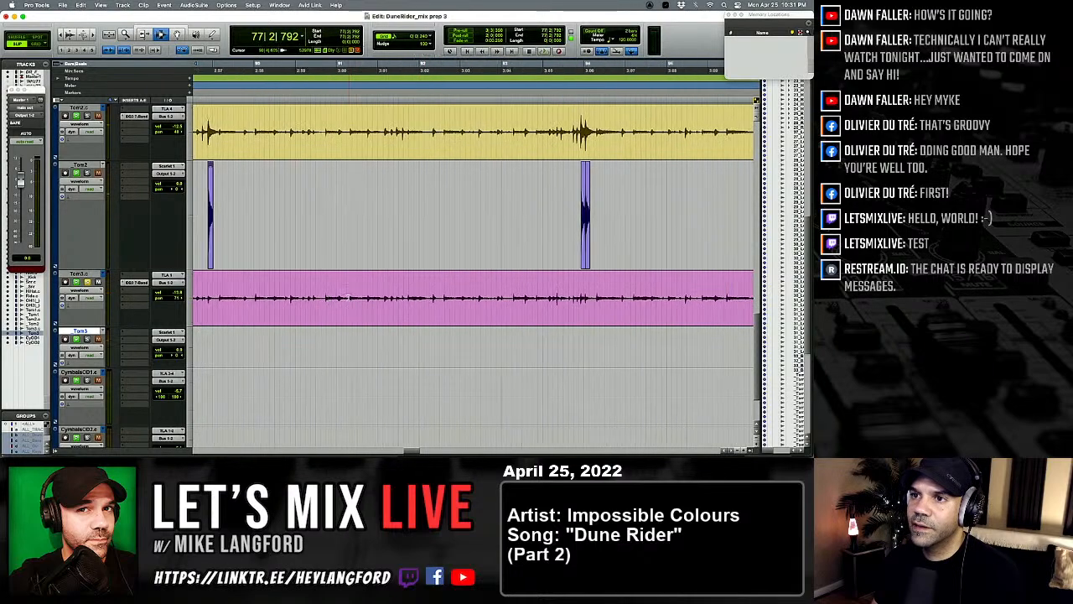
pyautogui.hscroll(20, 351, 297)
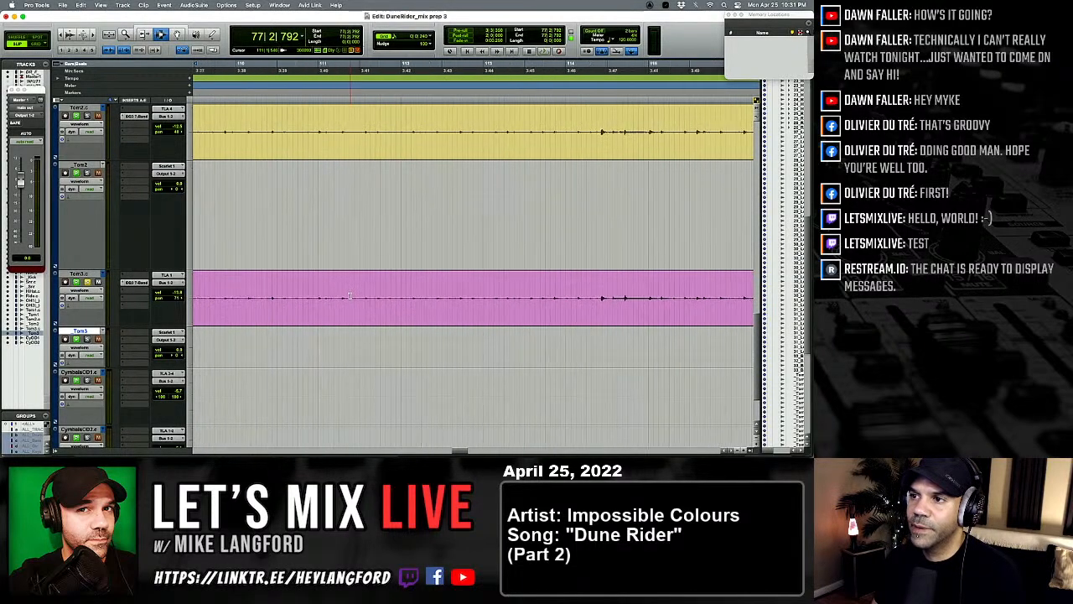
pyautogui.hscroll(5, 351, 297)
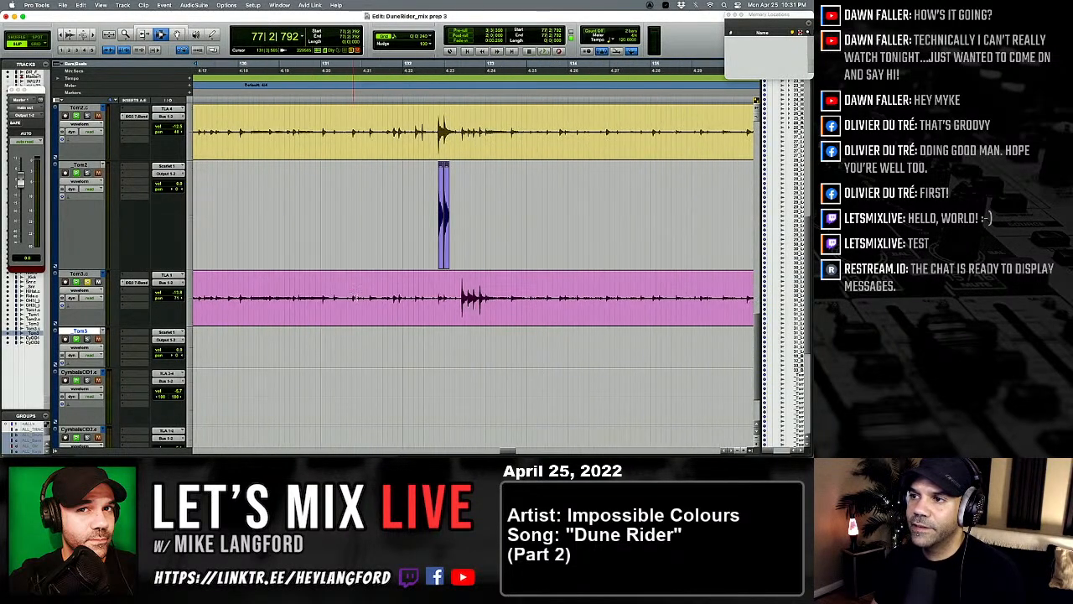
pyautogui.scroll(3, 464, 307)
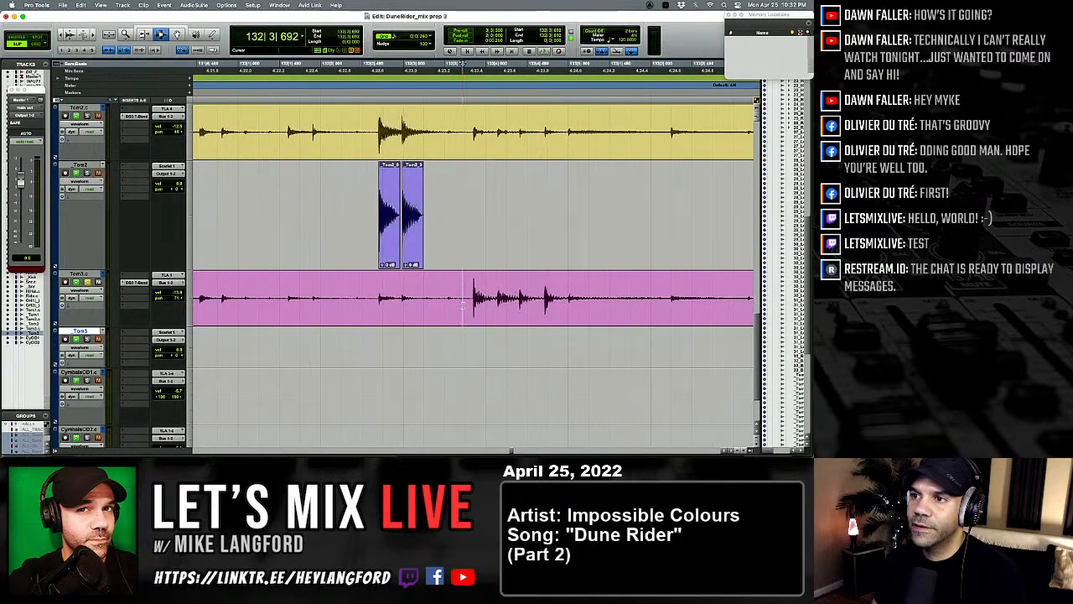
pyautogui.press('space')
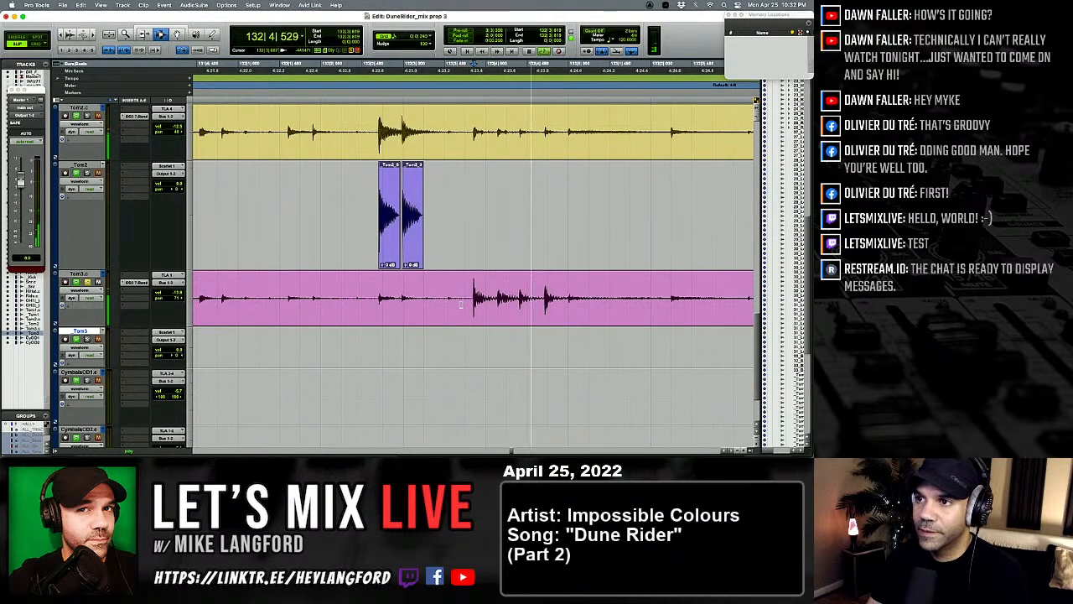
pyautogui.press('space')
# Step: Paste the tom sample on _Tom3 at the four consecutive Tom3.c hits starting at the end of bar 132, beat 3
pyautogui.press(';')
pyautogui.press('v')
pyautogui.press('Tab')
pyautogui.press('v')
pyautogui.press('Tab')
pyautogui.press('v')
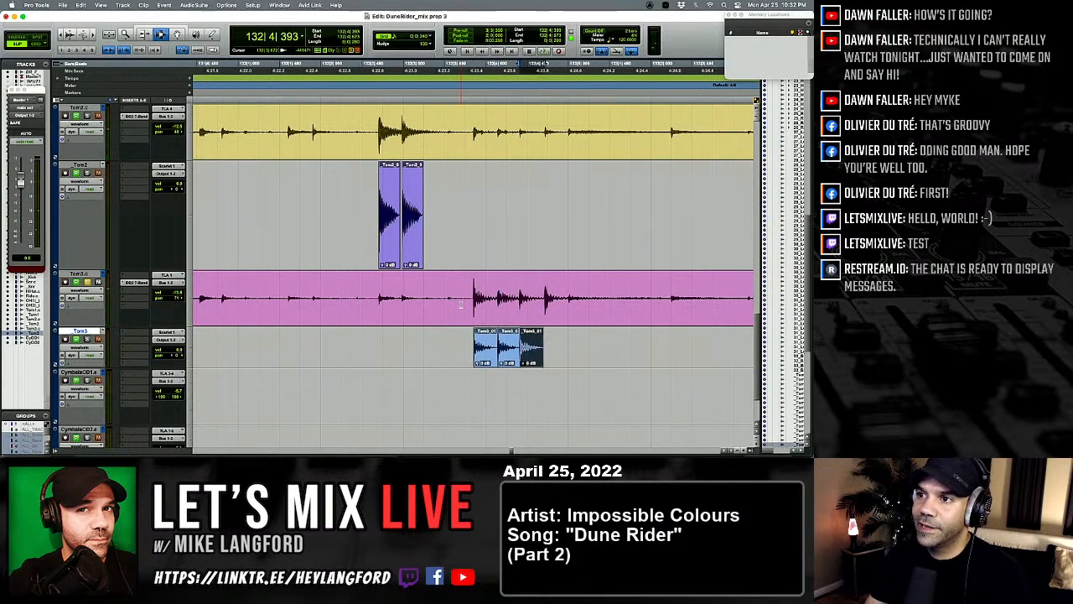
pyautogui.press('Tab')
pyautogui.press('v')
# Step: Locate the final Tom3.c hits in bar 142 and play them back from just before beat 3
pyautogui.scroll(-3, 461, 305)
pyautogui.hscroll(5, 460, 305)
pyautogui.hscroll(5, 460, 305)
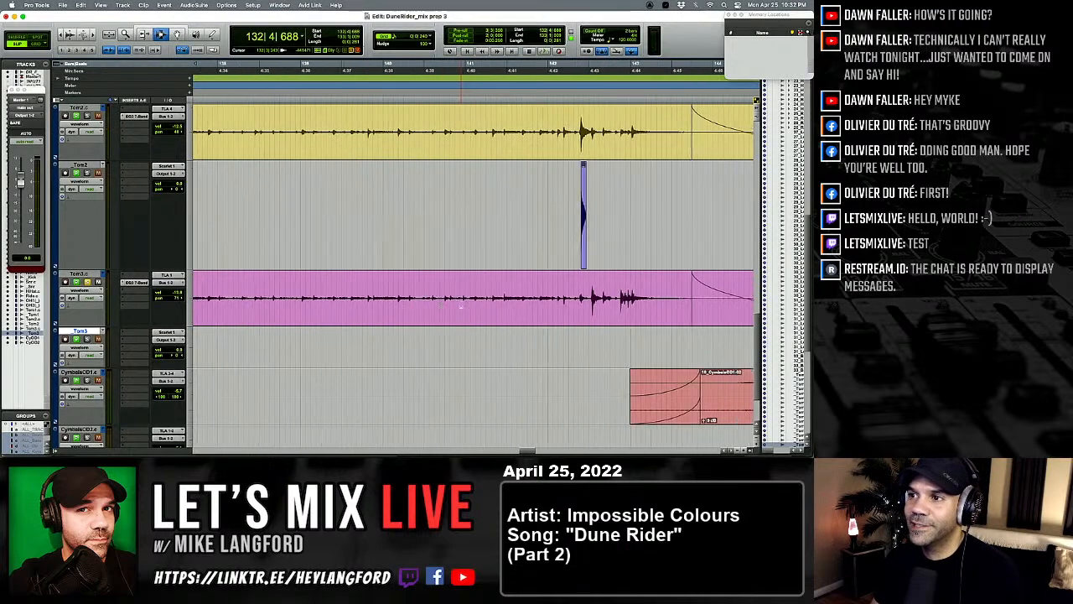
pyautogui.click(573, 301)
pyautogui.press('t')
pyautogui.press('t')
pyautogui.press('t')
pyautogui.click(432, 295)
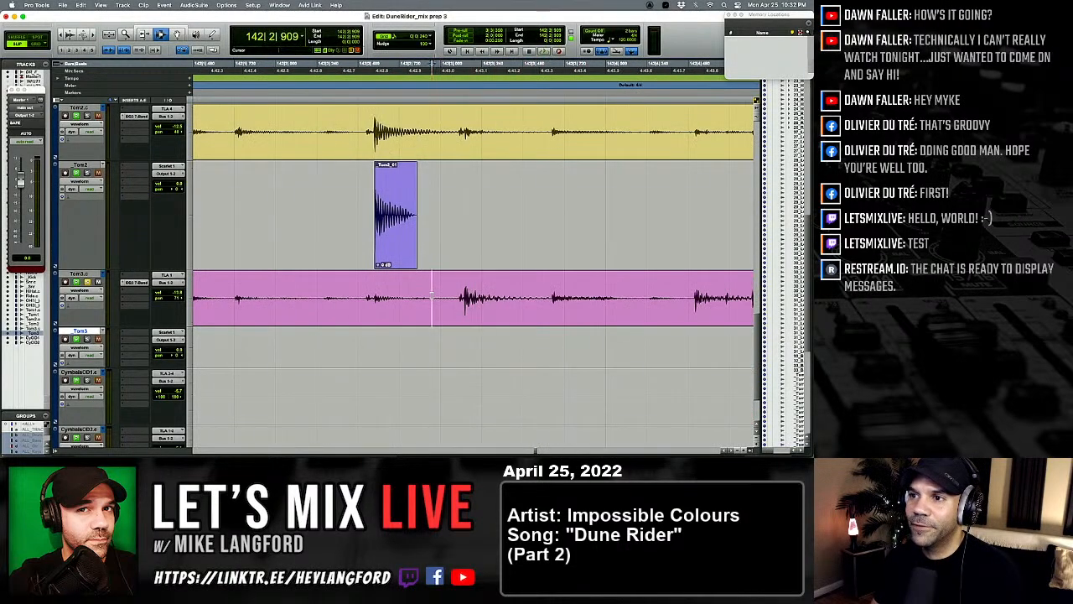
pyautogui.click(433, 295)
pyautogui.press('space')
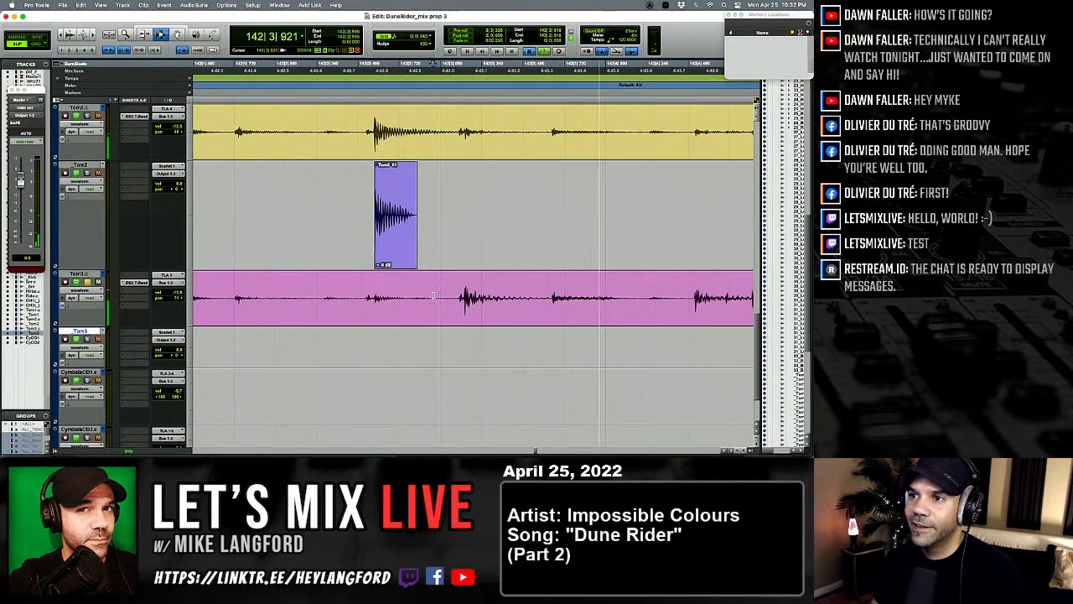
pyautogui.press('space')
# Step: Paste the tom sample on _Tom3 at the Tom3.c hit in bar 142, beat 3
pyautogui.press('Tab')
pyautogui.press(';')
pyautogui.press('v')
pyautogui.press('p')
pyautogui.press('Tab')
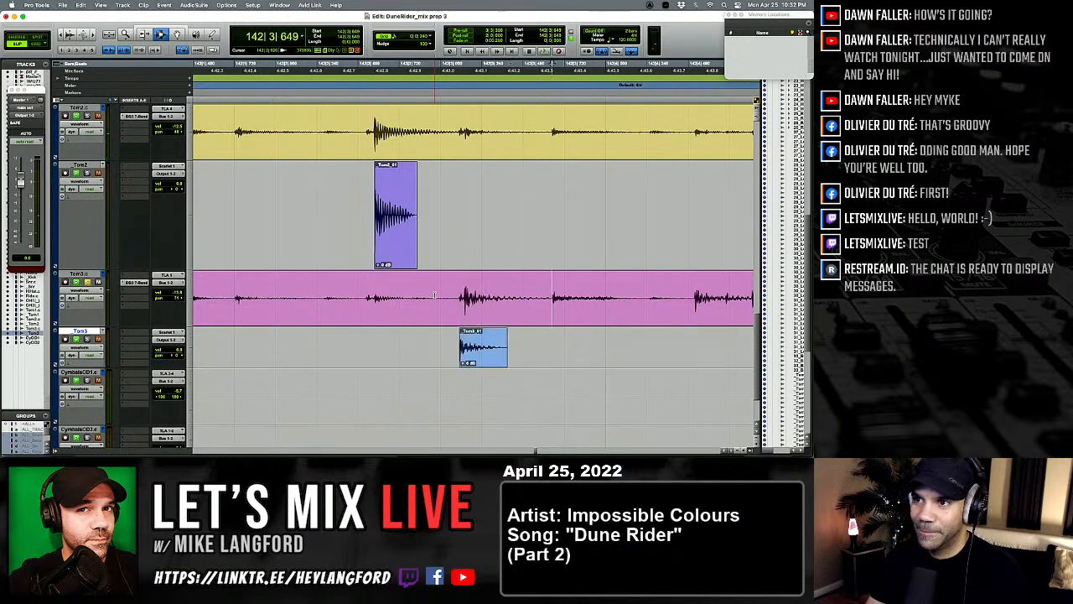
# Step: Realign the bar 142, beat 3 sample on _Tom3 with the main Tom3.c attack at 142|3|138
pyautogui.press('t')
pyautogui.press('t')
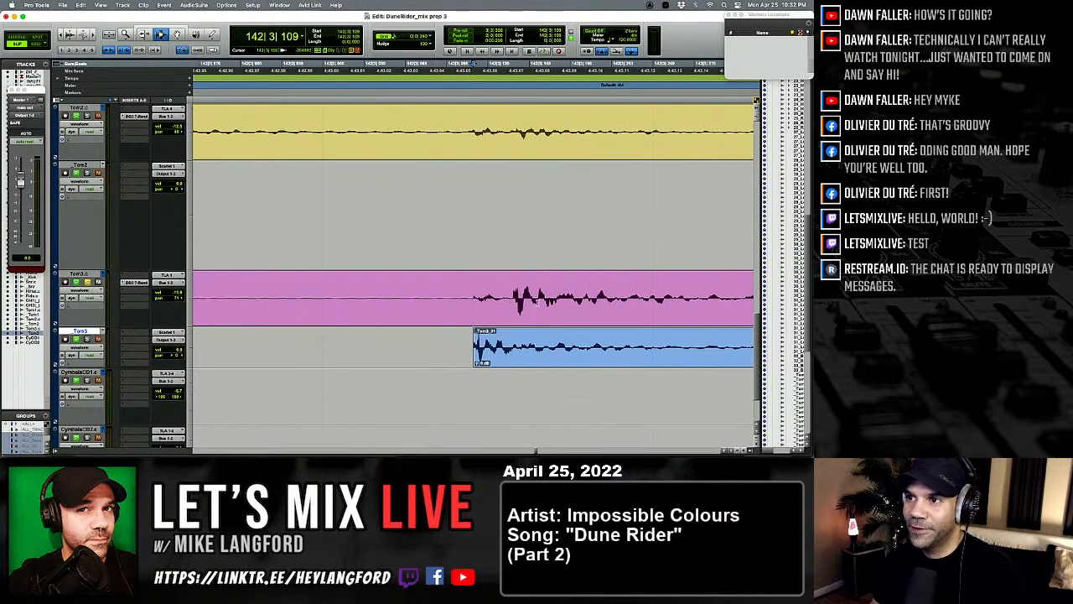
pyautogui.press('super+z')
pyautogui.press('super+shift+z')
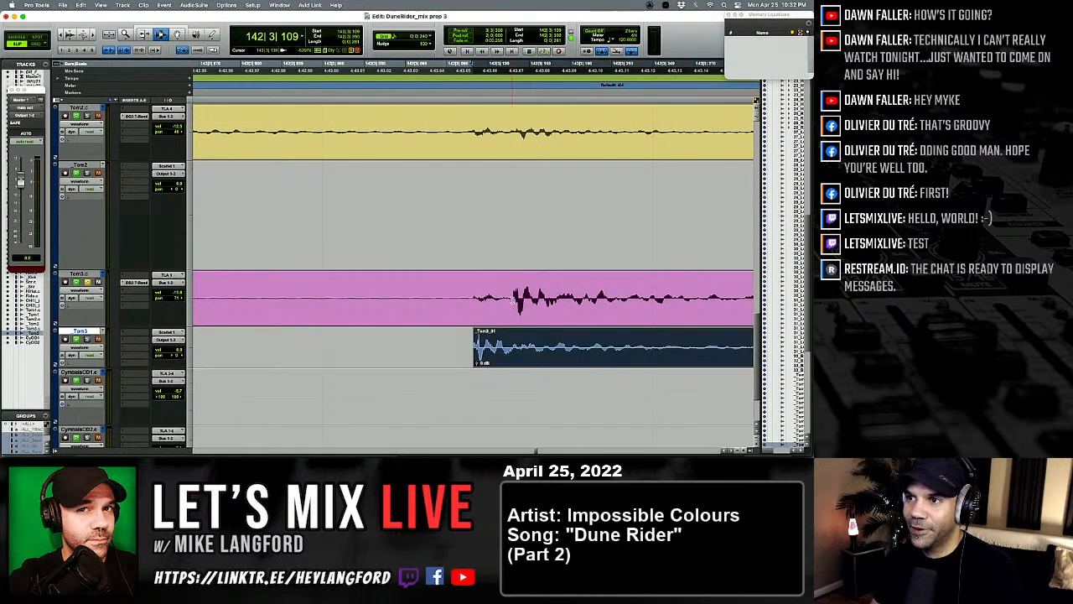
pyautogui.click(513, 308)
pyautogui.hotkey('shift', 'Tab')
pyautogui.press('r')
pyautogui.press('r')
pyautogui.press('r')
pyautogui.press('r')
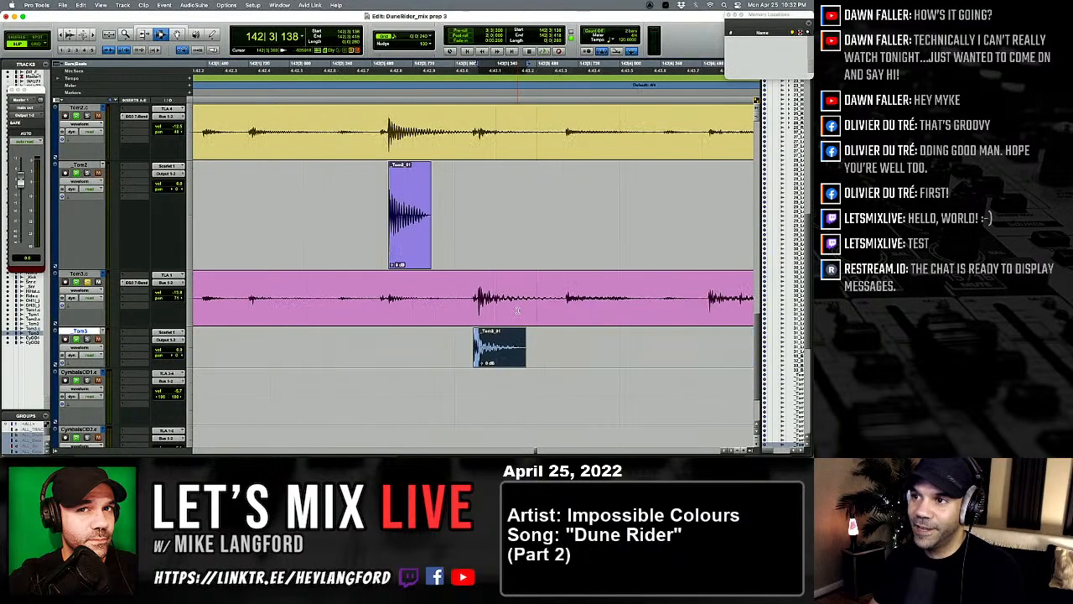
# Step: Play back the ending and paste the tom sample on _Tom3 at the three Tom3.c hits from bar 142, beat 4
pyautogui.click(447, 299)
pyautogui.press('space')
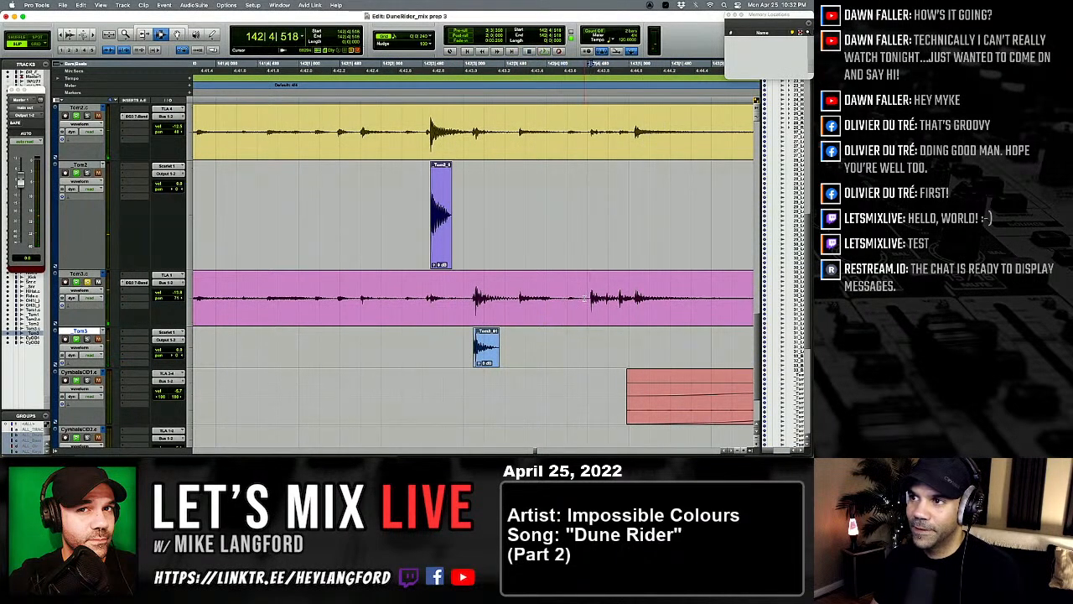
pyautogui.click(588, 299)
pyautogui.press('Tab')
pyautogui.press(';')
pyautogui.press('v')
pyautogui.press('p')
pyautogui.press('Tab')
pyautogui.press(';')
pyautogui.press('v')
pyautogui.press('p')
pyautogui.press('Tab')
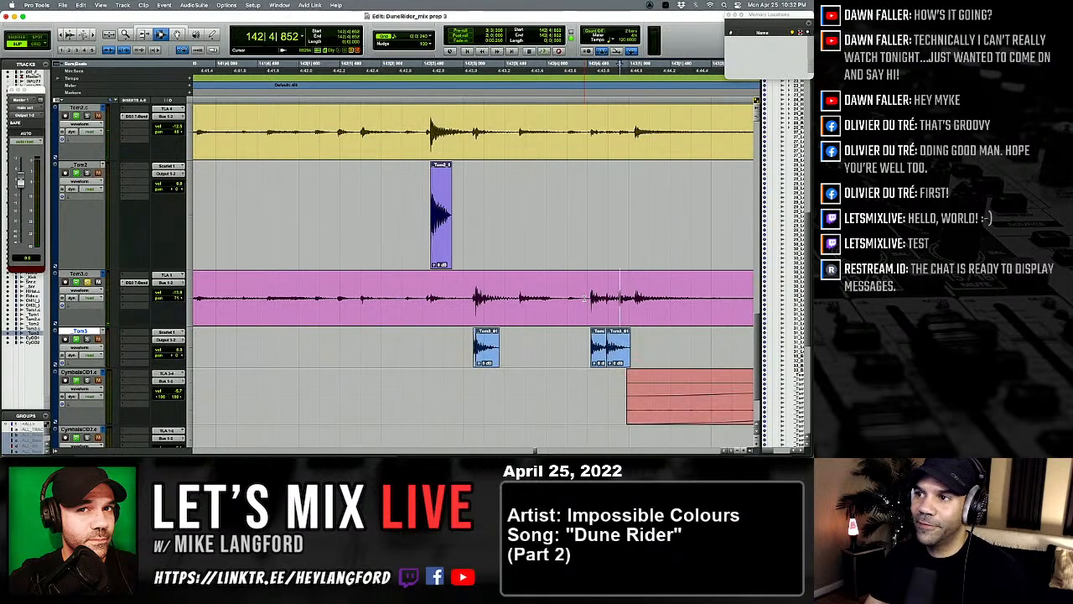
pyautogui.press(';')
pyautogui.press('v')
# Step: Review the tom tracks across the whole song and place the edit cursor at the first _Tom1 sample in bar 31
pyautogui.press('r')
pyautogui.press('r')
pyautogui.press('r')
pyautogui.press('r')
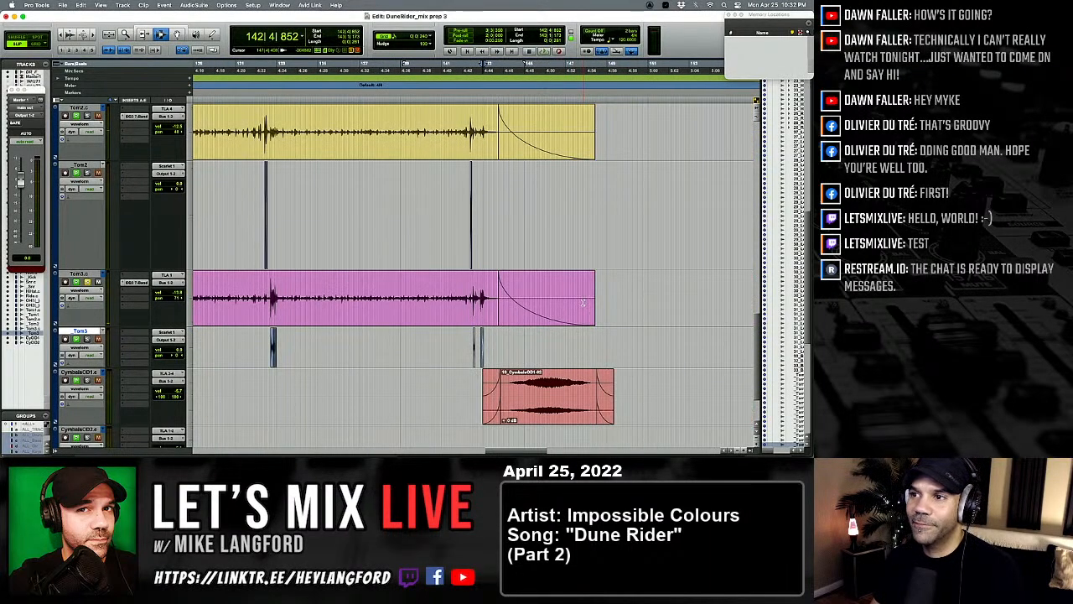
pyautogui.press('r')
pyautogui.press('r')
pyautogui.press('r')
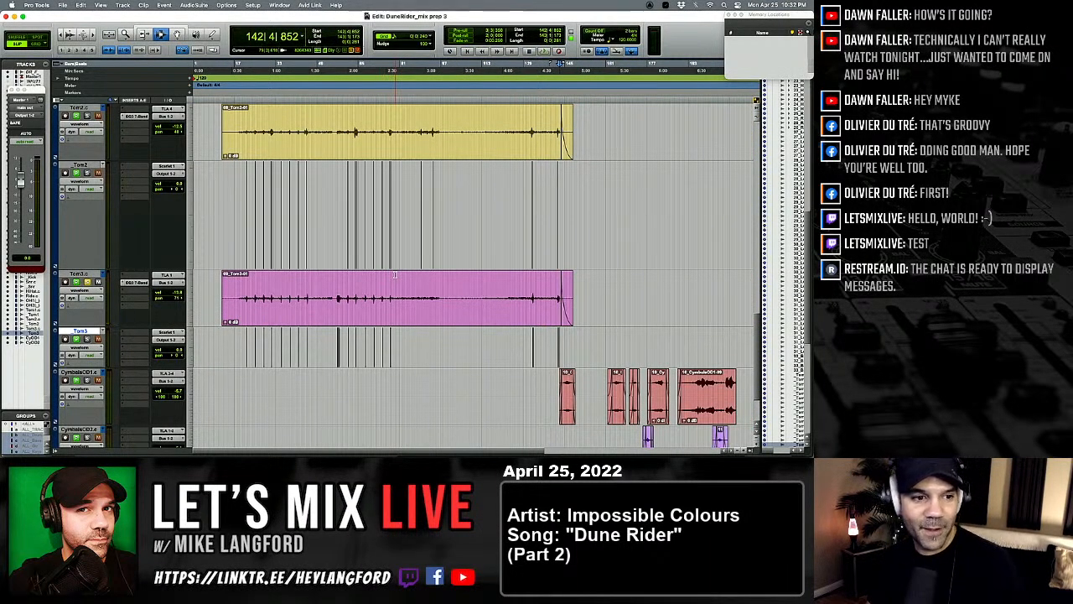
pyautogui.scroll(4, 341, 258)
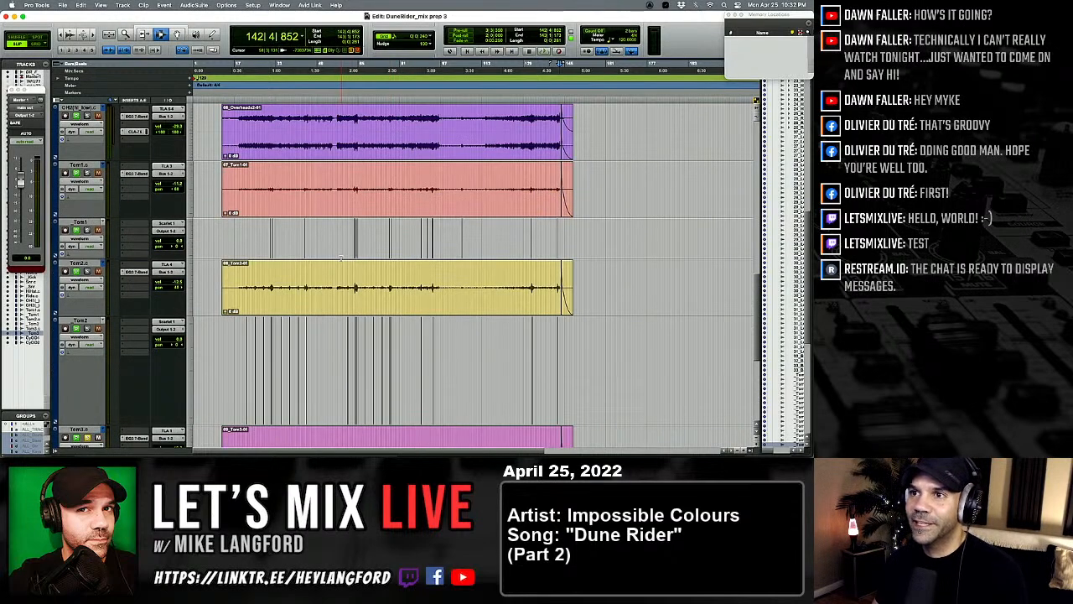
pyautogui.click(249, 247)
pyautogui.press('Tab')
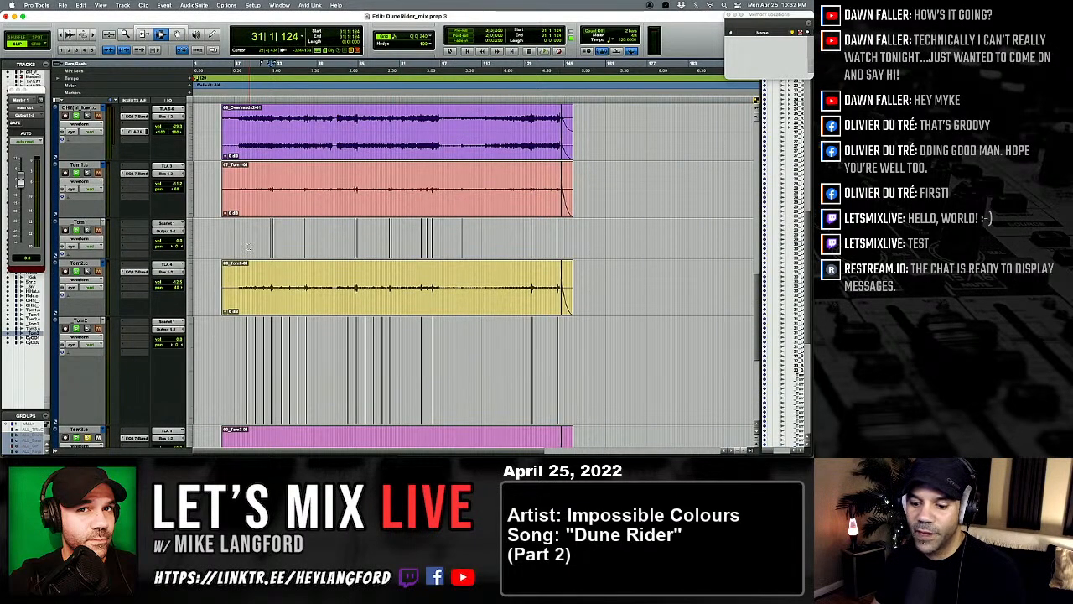
# Step: Enlarge the waveforms and the _Tom1 track height to compare the first _Tom1 sample with the Tom1.c hit
pyautogui.press('t')
pyautogui.press('t')
pyautogui.press('t')
pyautogui.press('t')
pyautogui.press('t')
pyautogui.press('t')
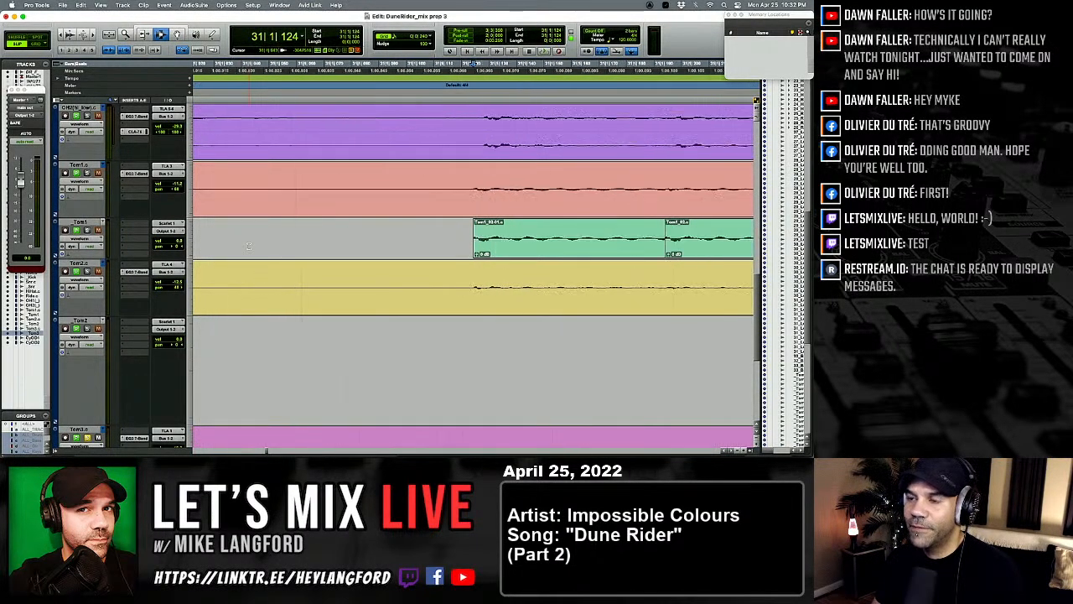
pyautogui.press('alt+super+]')
pyautogui.press('alt+super+]')
pyautogui.press('alt+super+]')
pyautogui.press('alt+super+]')
pyautogui.press('alt+super+]')
pyautogui.press('alt+super+]')
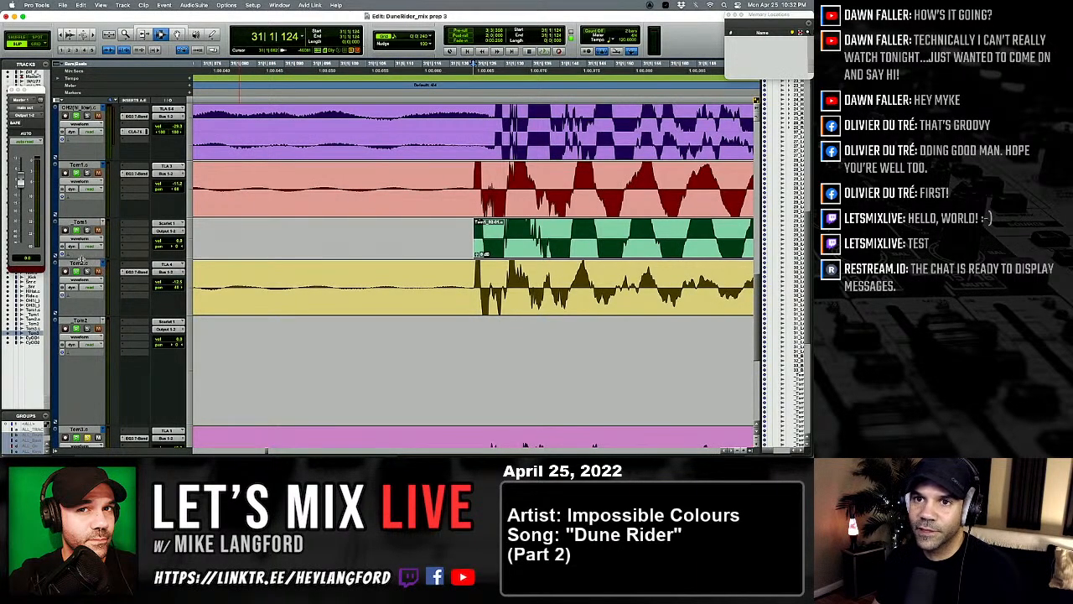
pyautogui.moveTo(83, 260); pyautogui.dragTo(83, 327)
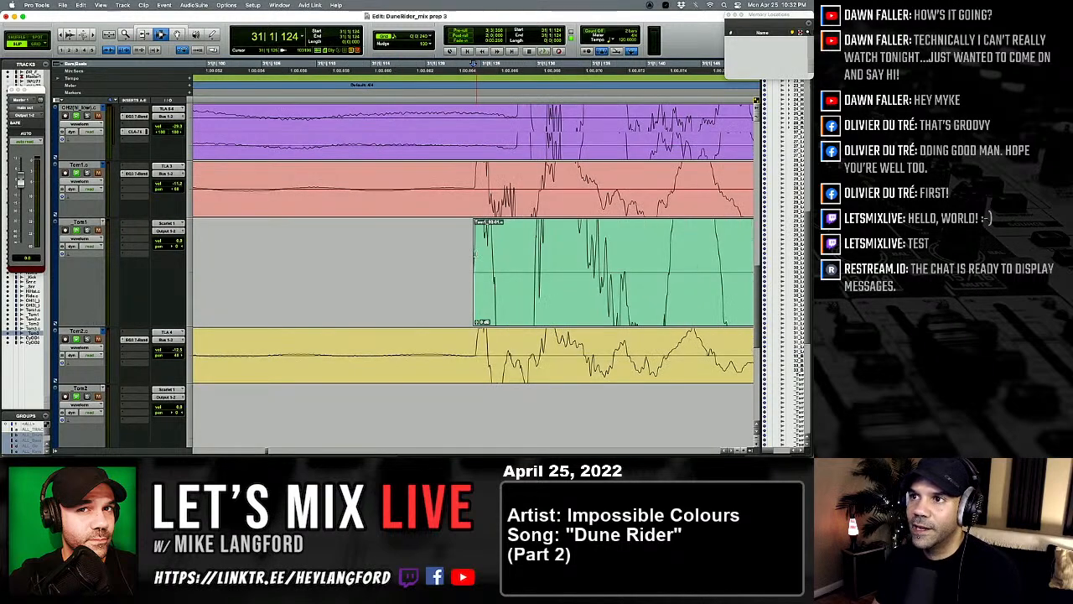
pyautogui.press('super+alt+bracketleft')
pyautogui.press('super+alt+bracketleft')
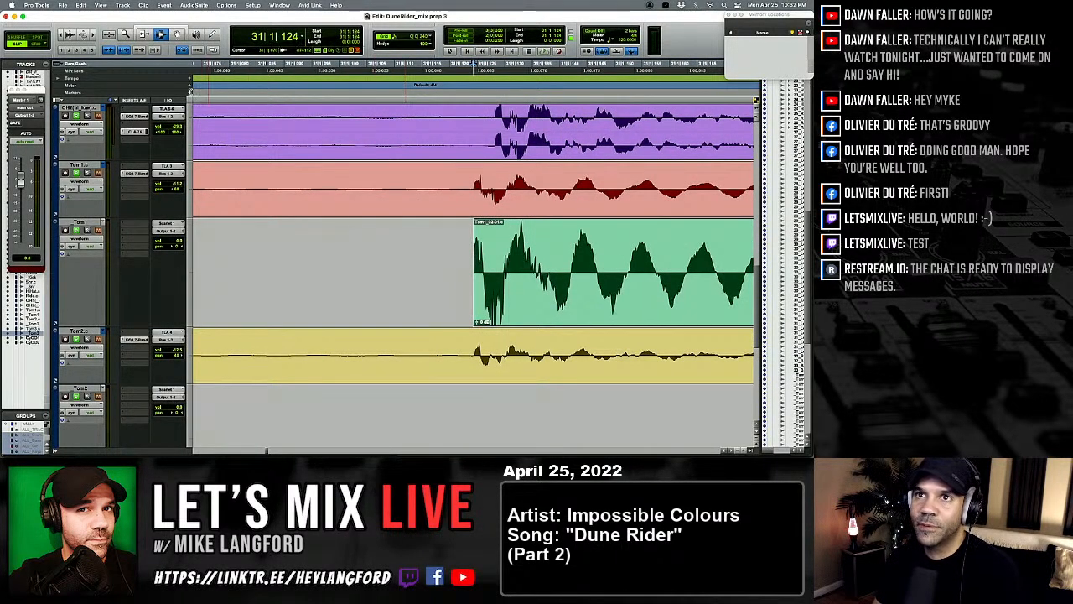
# Step: Step through the _Tom1 samples from bar 31 to bar 64 and compare each start with its Tom1.c hit
pyautogui.click(136, 51)
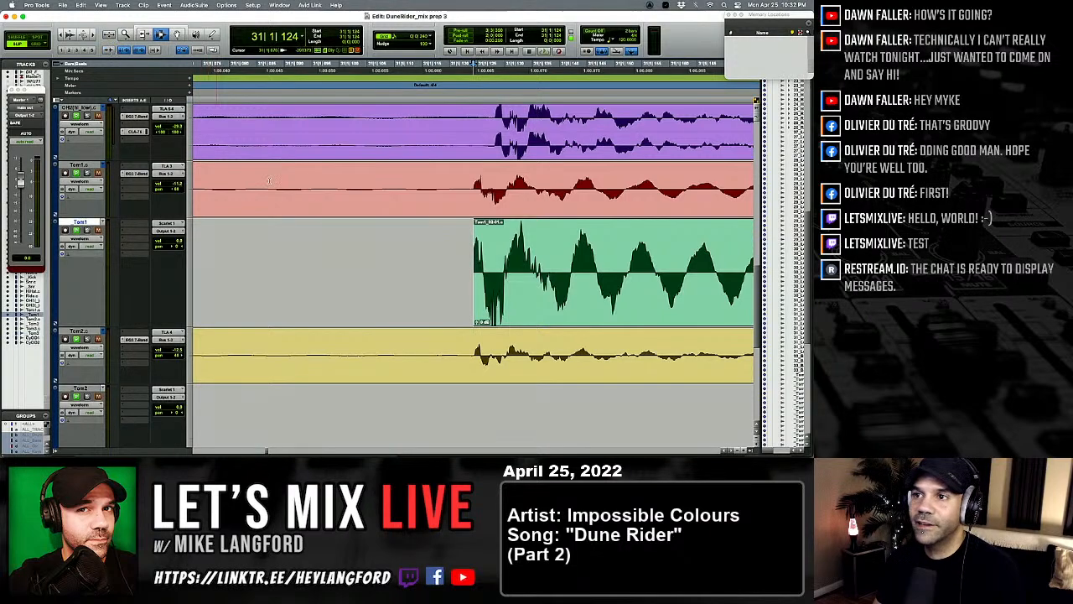
pyautogui.press('Tab')
pyautogui.press('Tab')
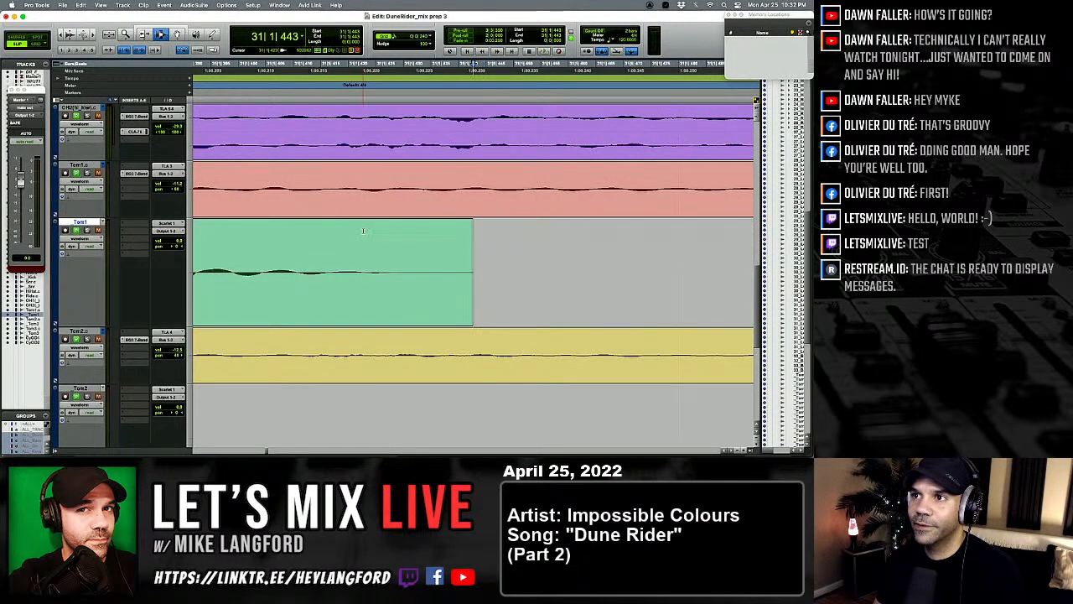
pyautogui.press('Tab')
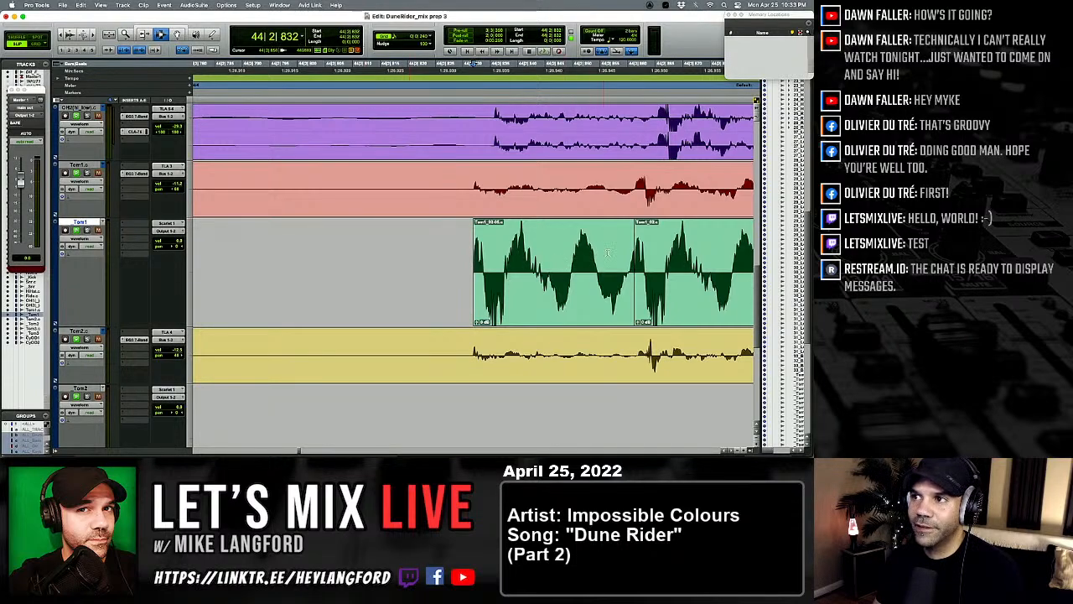
pyautogui.press('Tab')
pyautogui.press('Tab')
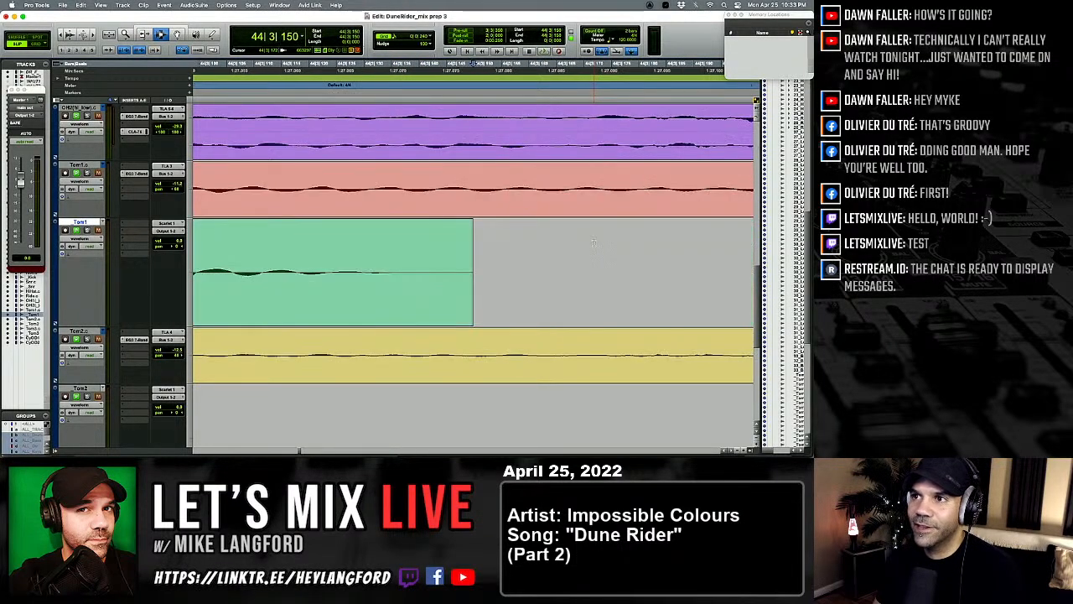
pyautogui.press('Tab')
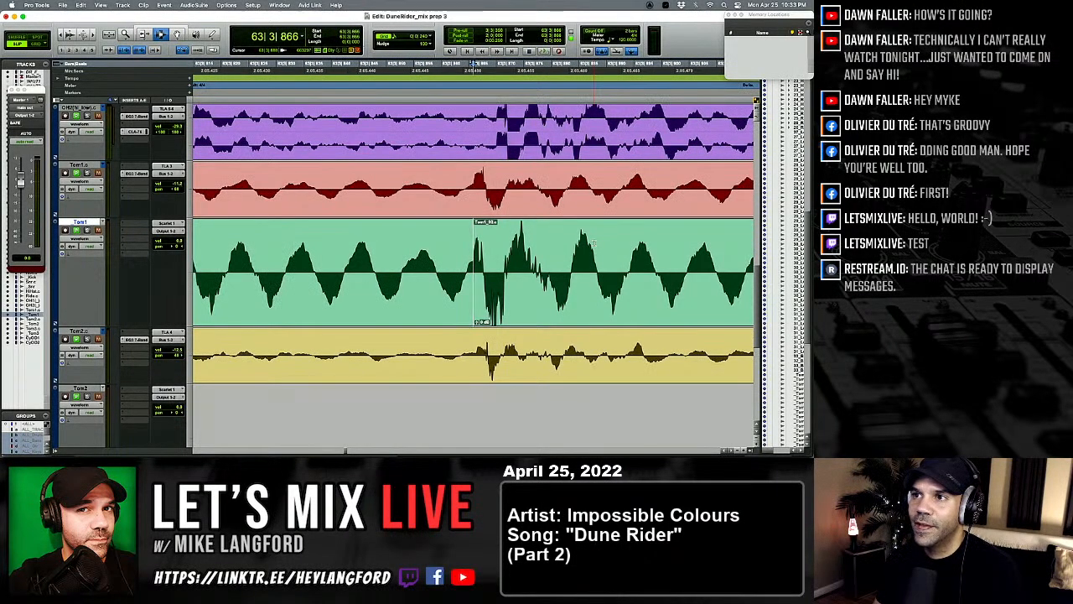
pyautogui.press('Tab')
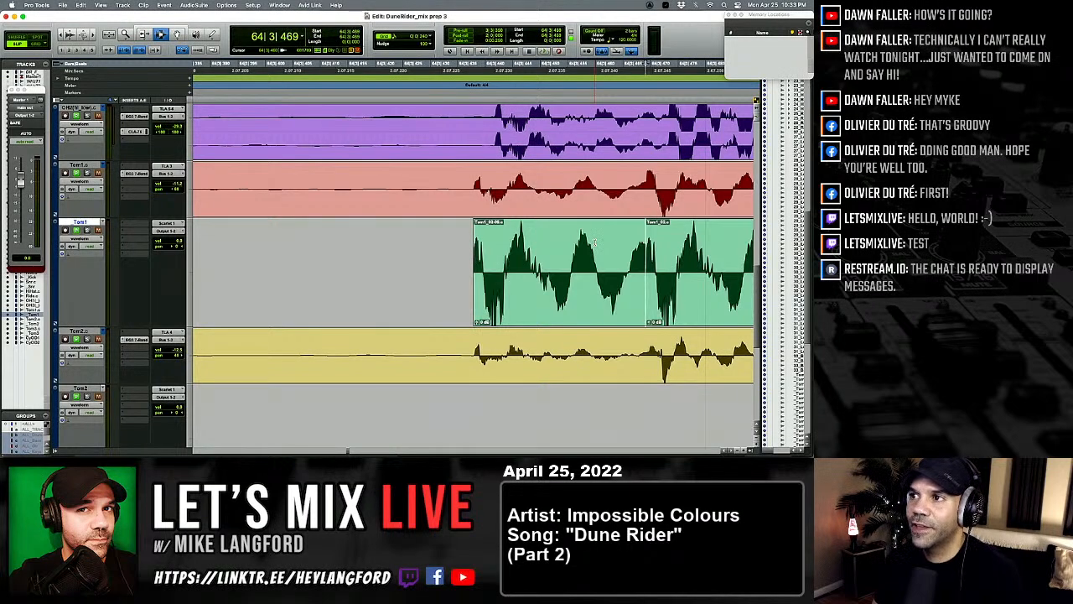
pyautogui.press('Tab')
# Step: Check the _Tom1 sample starts against the Tom1.c hits from bar 77 to bar 93, beat 3
pyautogui.press('Tab')
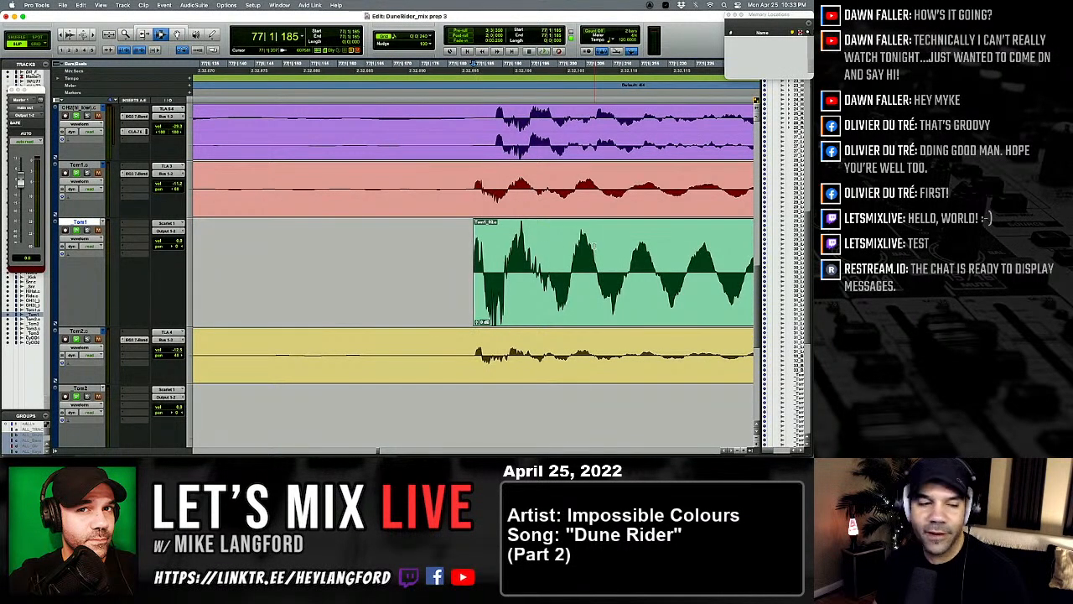
pyautogui.press('Tab')
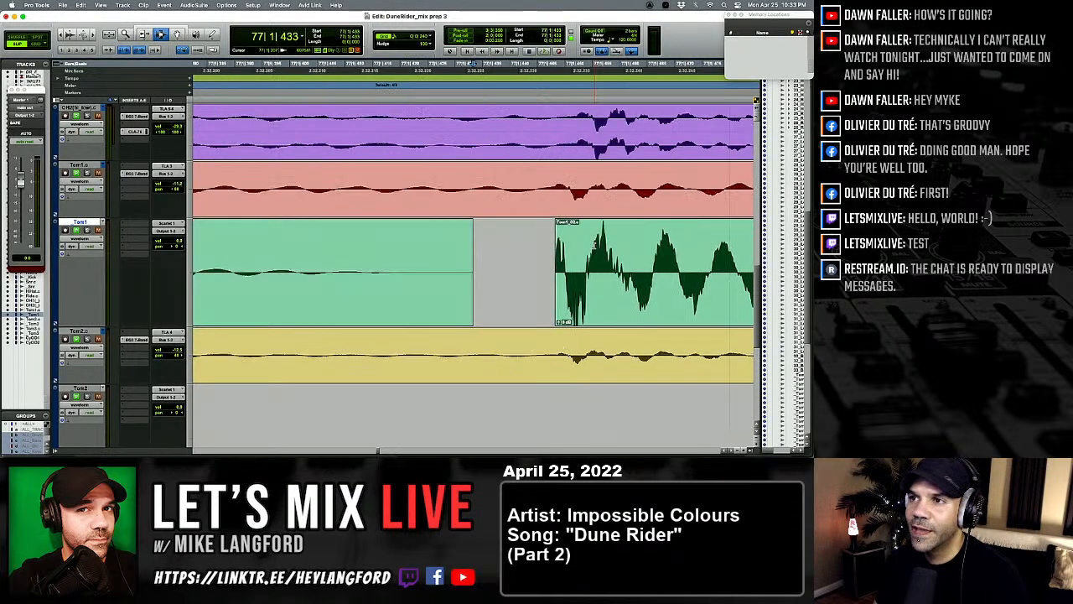
pyautogui.press('Tab')
pyautogui.press('Tab')
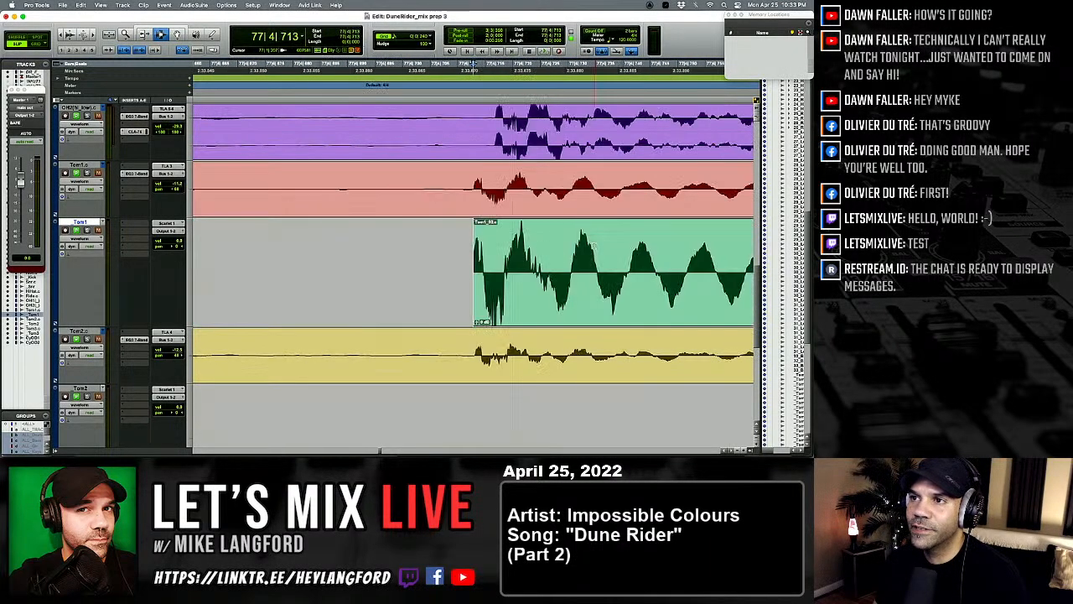
pyautogui.press('Tab')
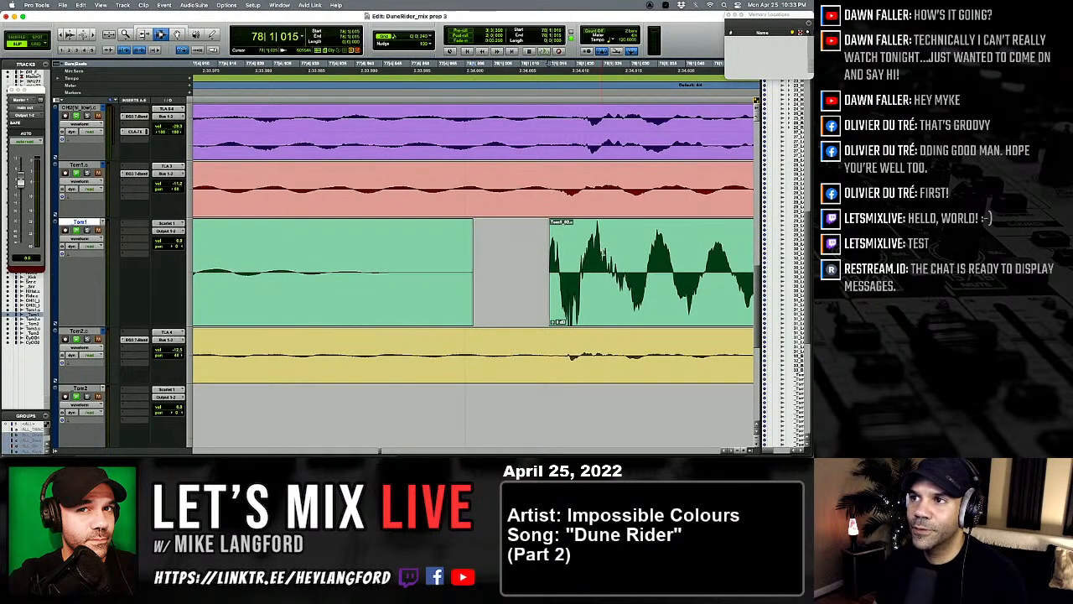
pyautogui.press('Tab')
pyautogui.press('Tab')
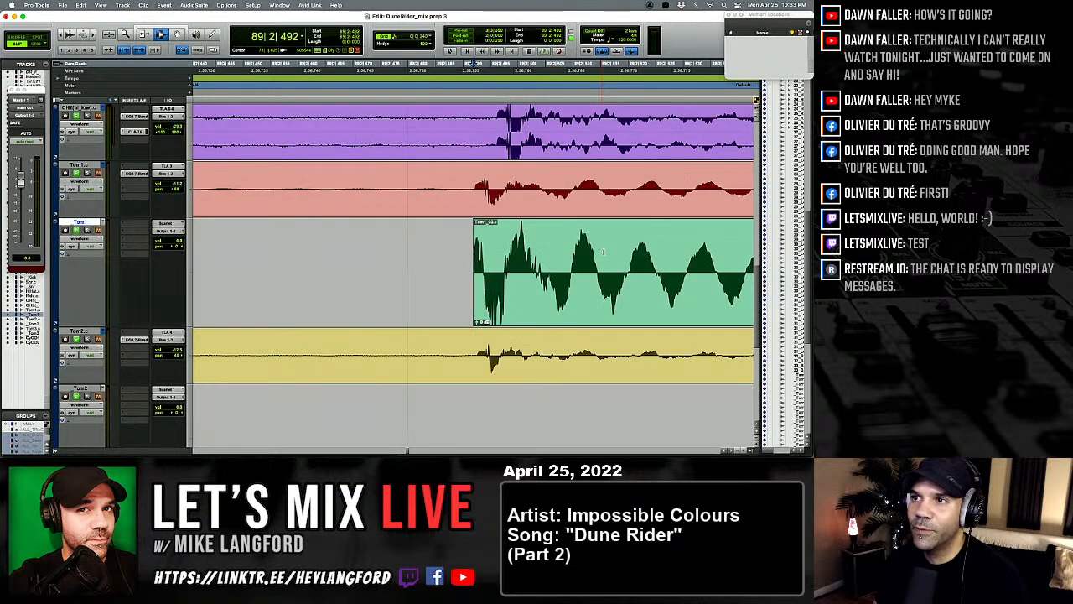
pyautogui.press('Tab')
pyautogui.press('Tab')
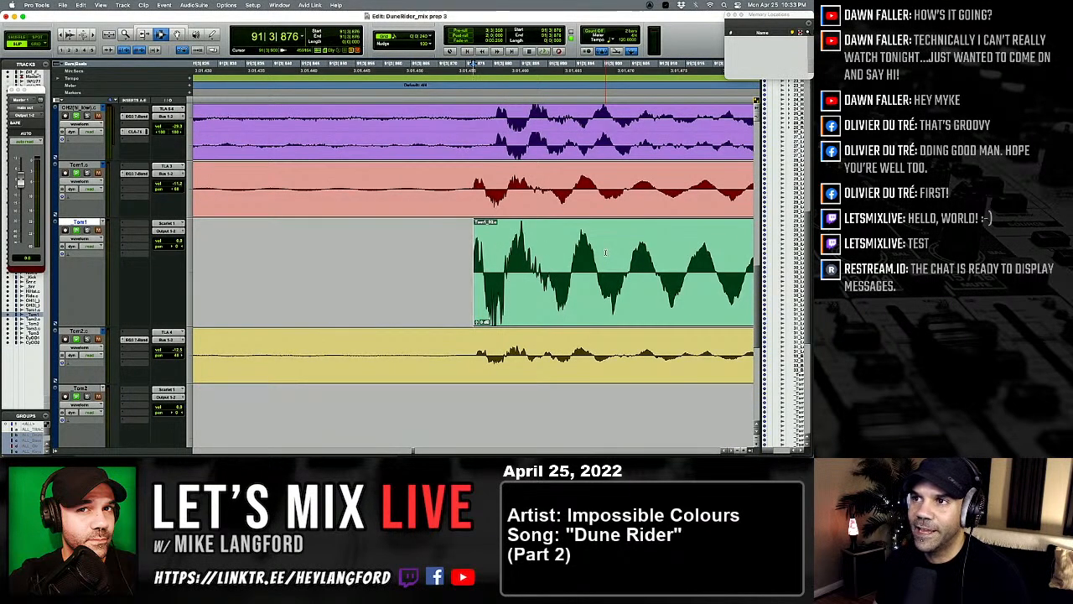
pyautogui.press('Tab')
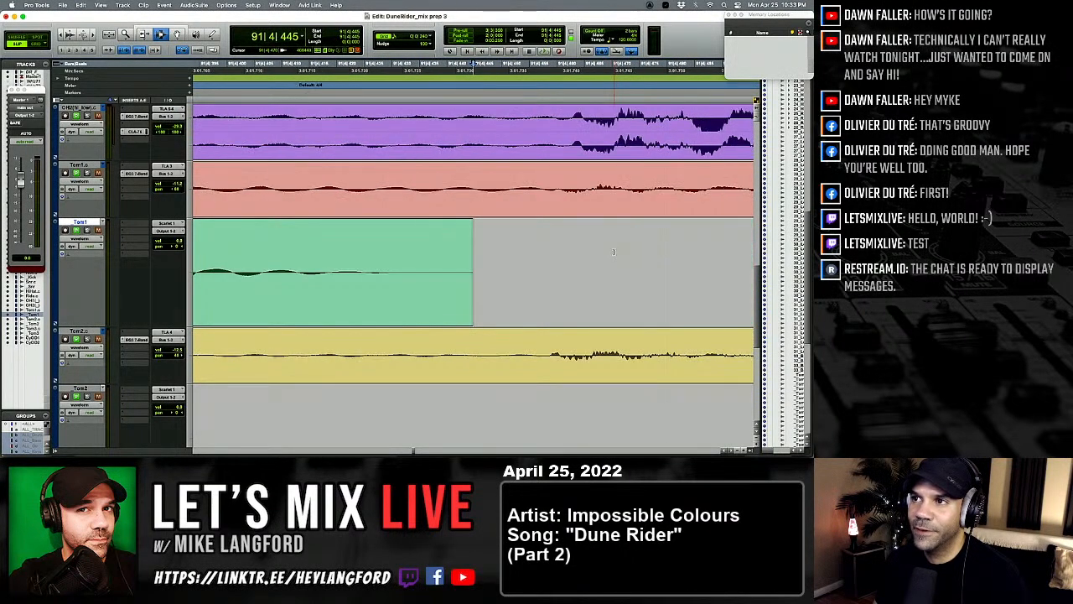
pyautogui.press('Tab')
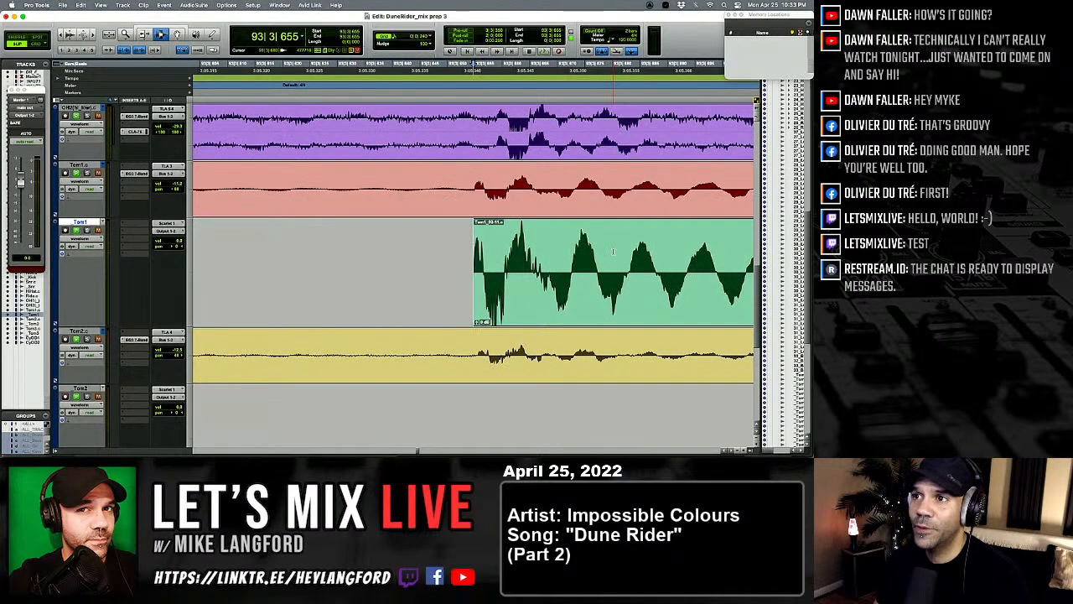
pyautogui.press('Tab')
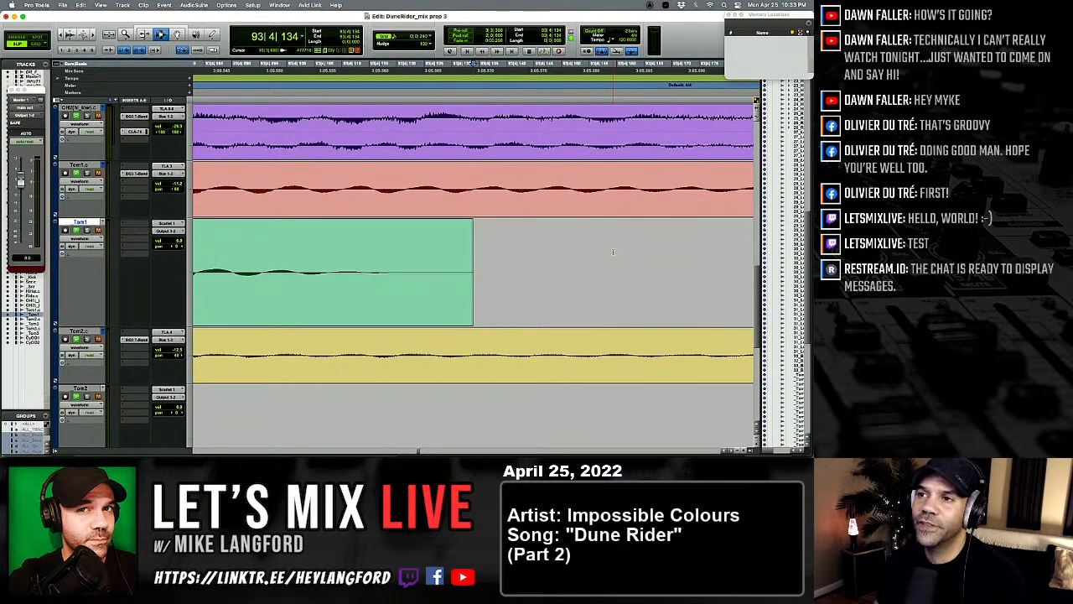
# Step: Move the bar 93, beat 4 sample on _Tom1 to 93|4|637 to match the Tom1.c attack
pyautogui.press('Tab')
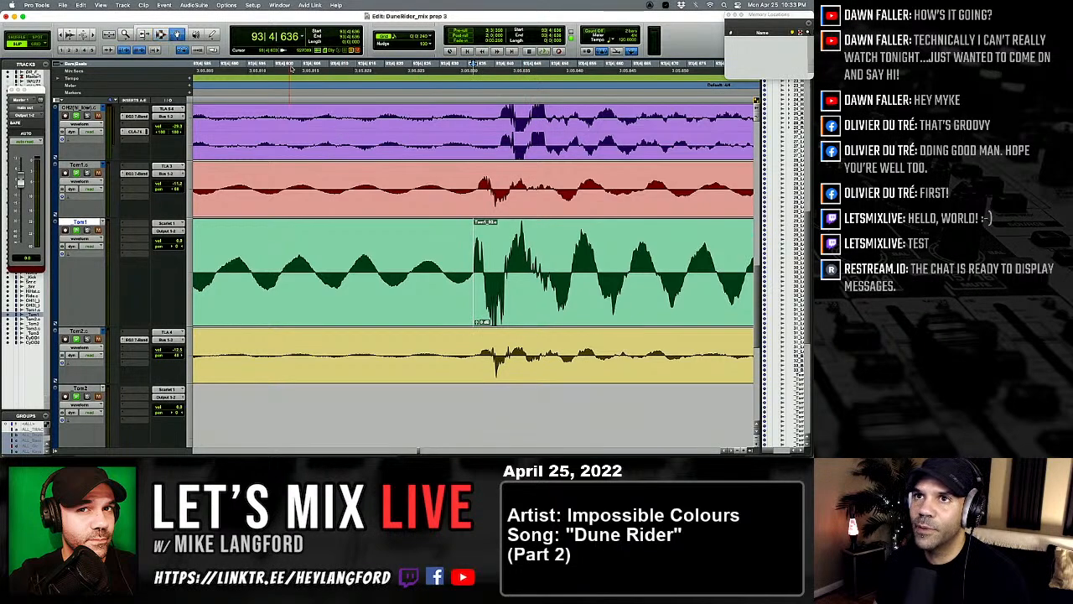
pyautogui.click(515, 241)
pyautogui.press('KP_Add')
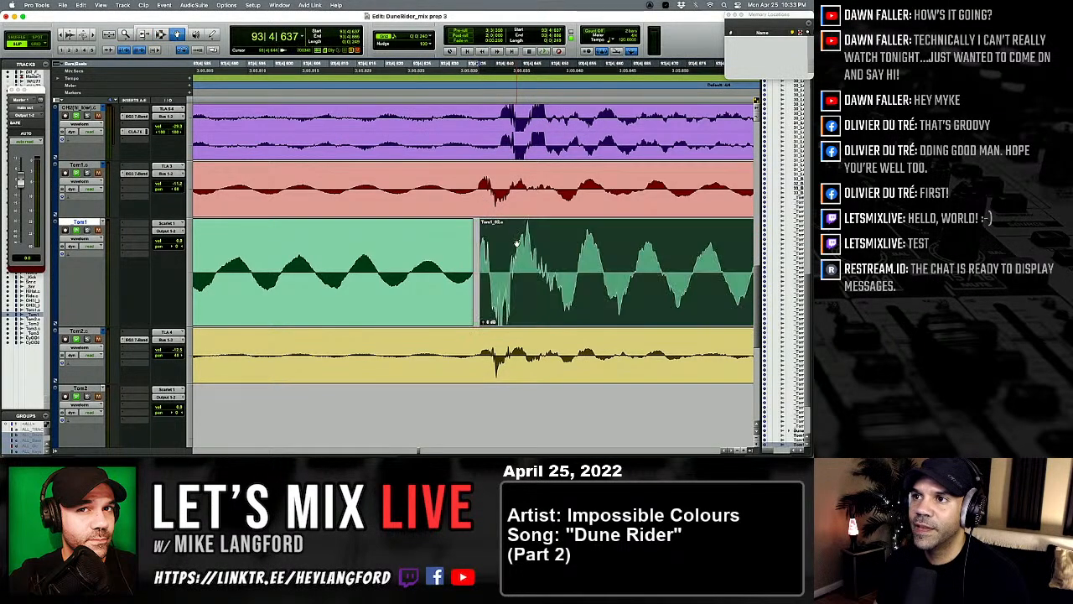
# Step: Shift the _Tom1 sample at 105|1|595 slightly later to line up with the Tom1.c hit
pyautogui.press('Tab')
pyautogui.press('Tab')
pyautogui.click(520, 242)
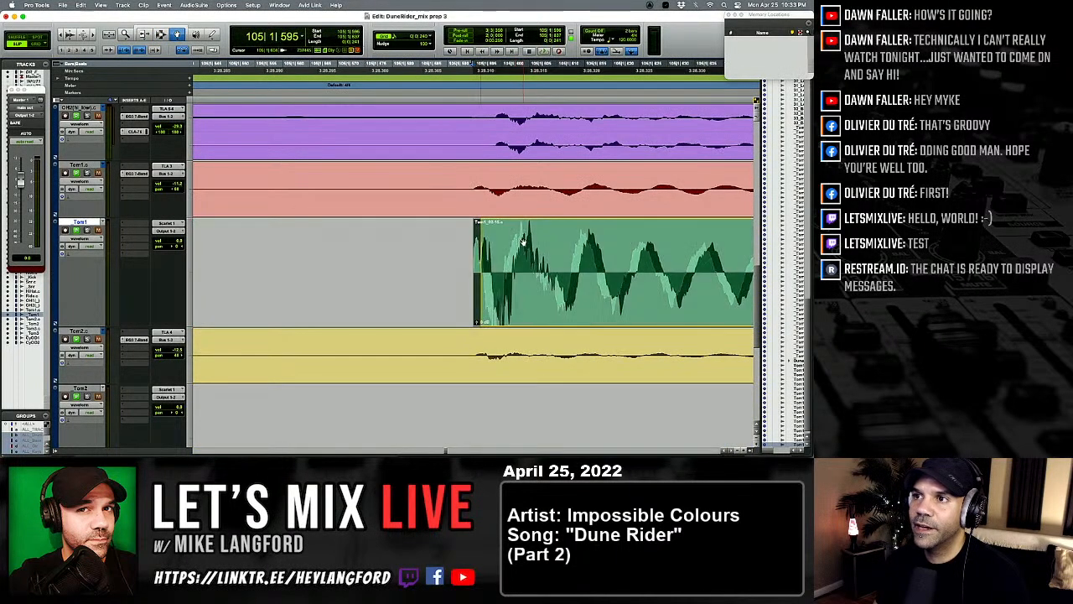
pyautogui.press('KP_Add')
# Step: Extend the start of the following _Tom1 sample in bar 105 back to 105|1|836
pyautogui.press('Tab')
pyautogui.hotkey('alt', 'Tab')
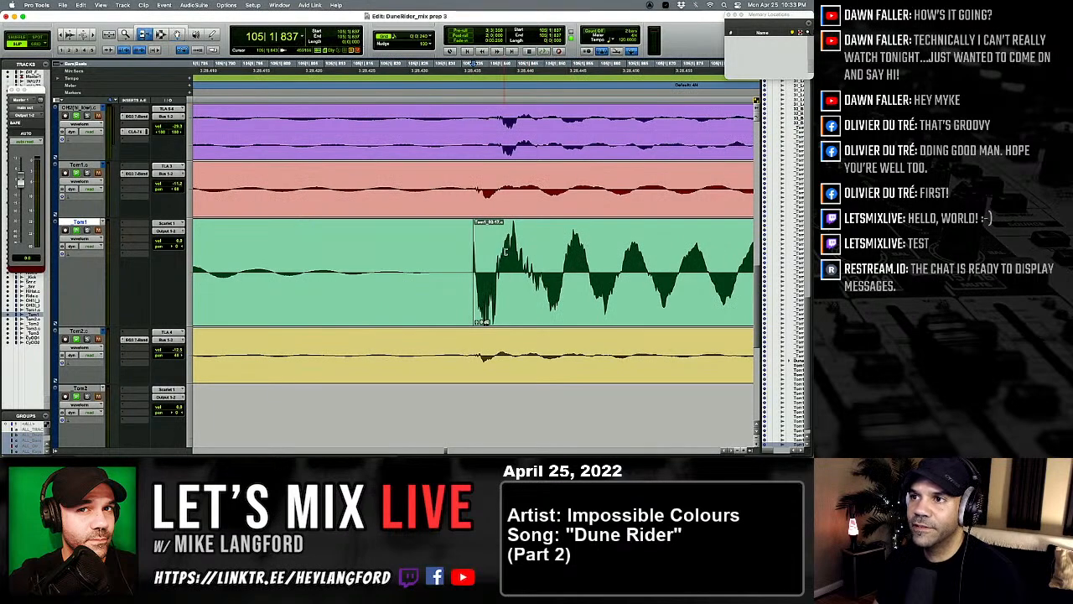
pyautogui.moveTo(499, 252); pyautogui.dragTo(491, 252)
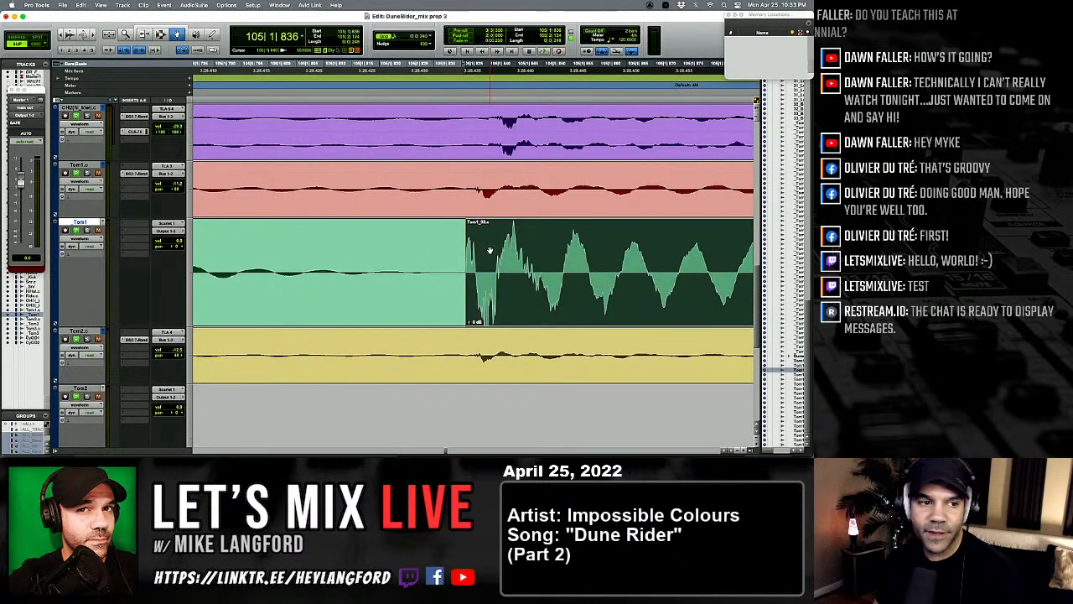
# Step: Check the following _Tom1 samples and move the second bar 132 sample to 132|1|872 at the Tom1.c attack
pyautogui.press('Tab')
pyautogui.press('Tab')
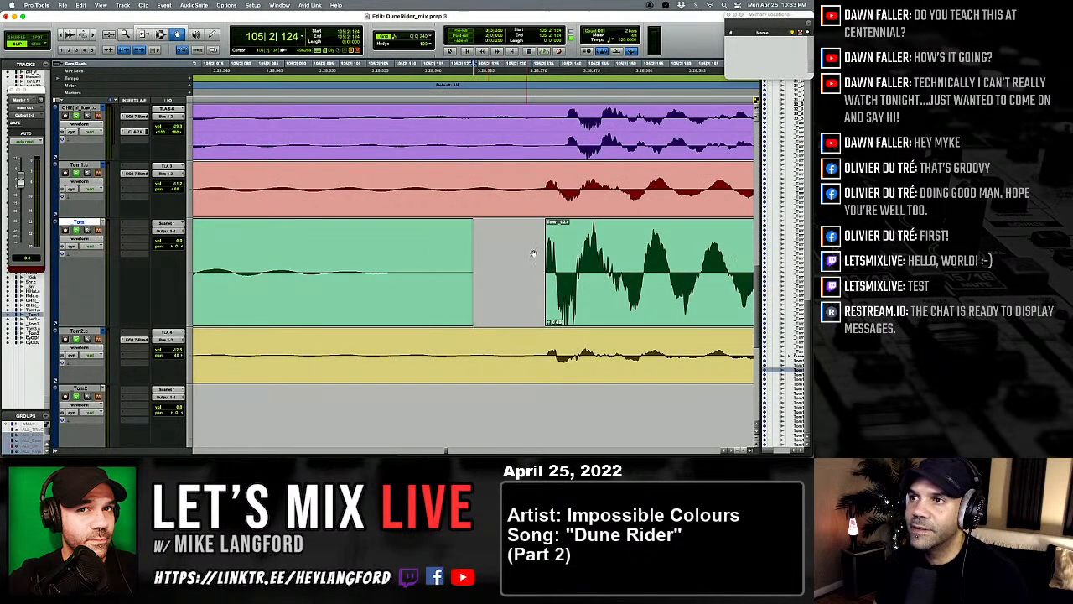
pyautogui.press('Tab')
pyautogui.press('Tab')
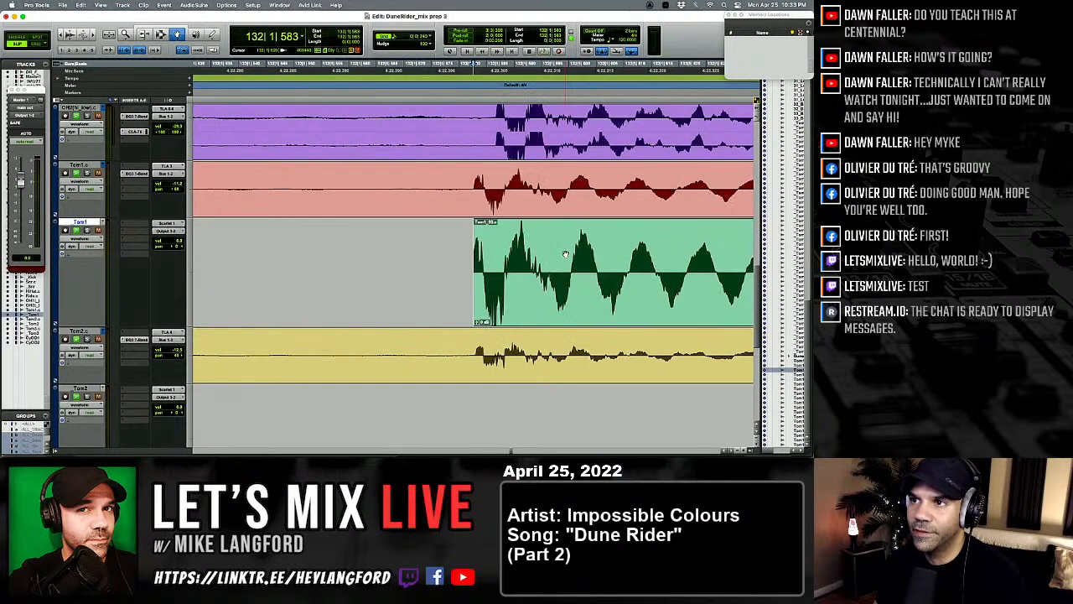
pyautogui.press('Tab')
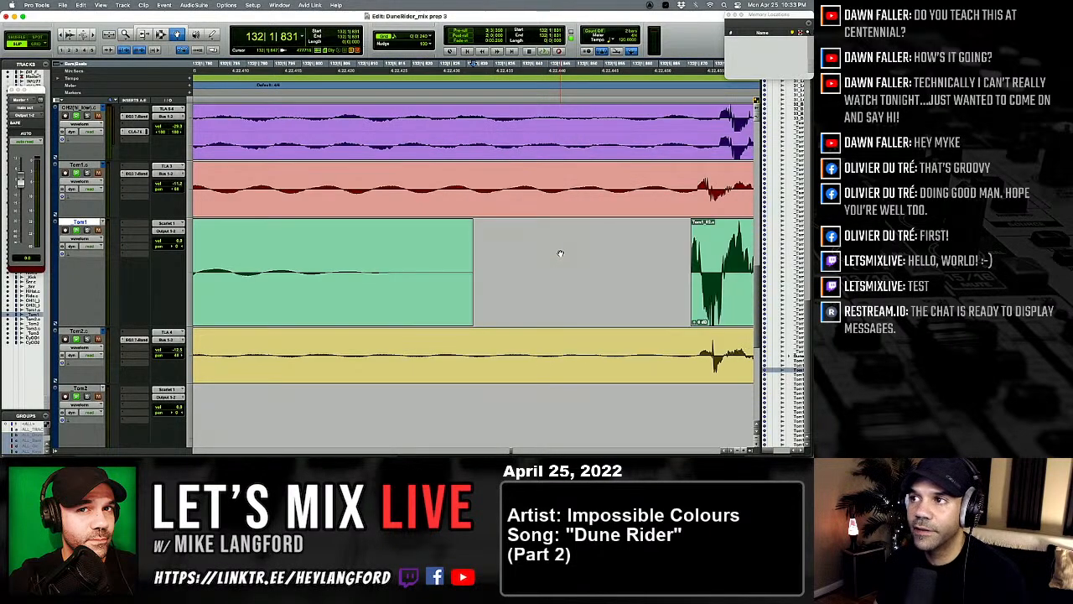
pyautogui.hscroll(3, 561, 252)
pyautogui.moveTo(630, 265); pyautogui.dragTo(638, 264)
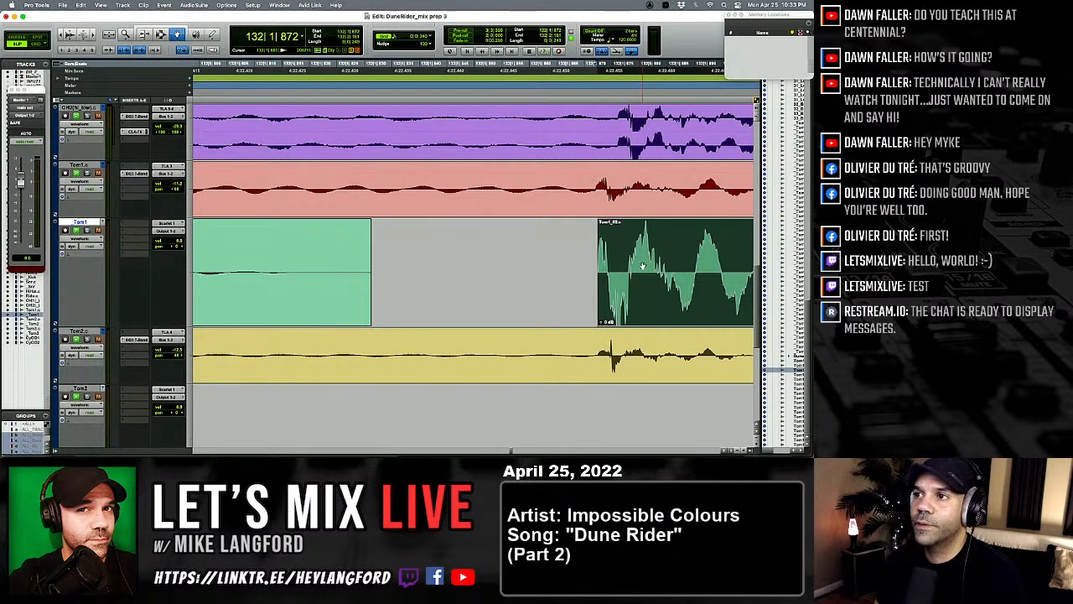
# Step: Compare the final _Tom1 sample in bar 142 with its Tom1.c hit
pyautogui.press('Tab')
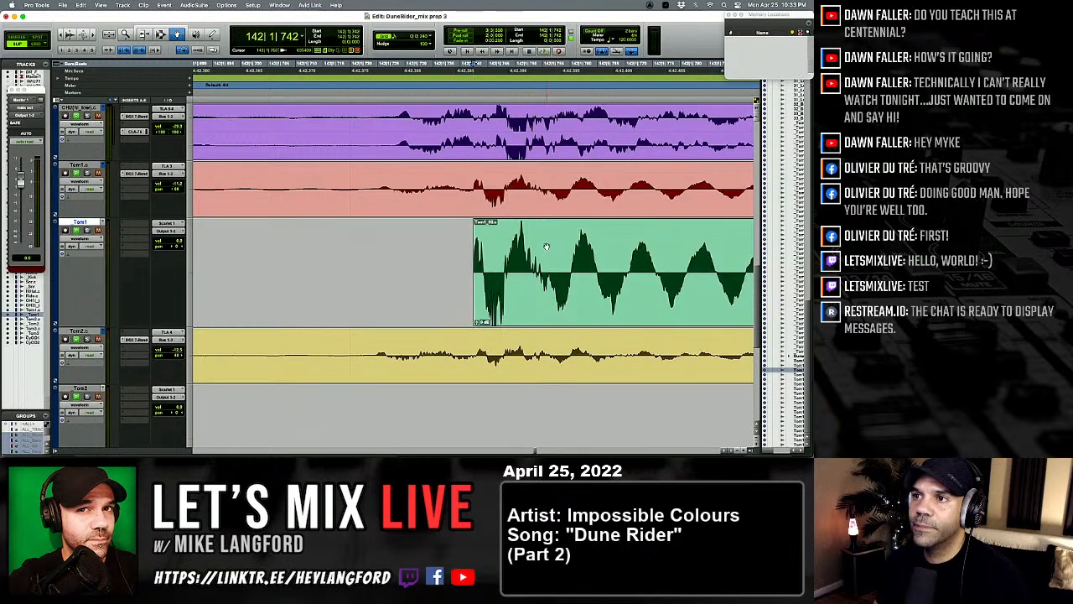
pyautogui.press('Tab')
pyautogui.press('Tab')
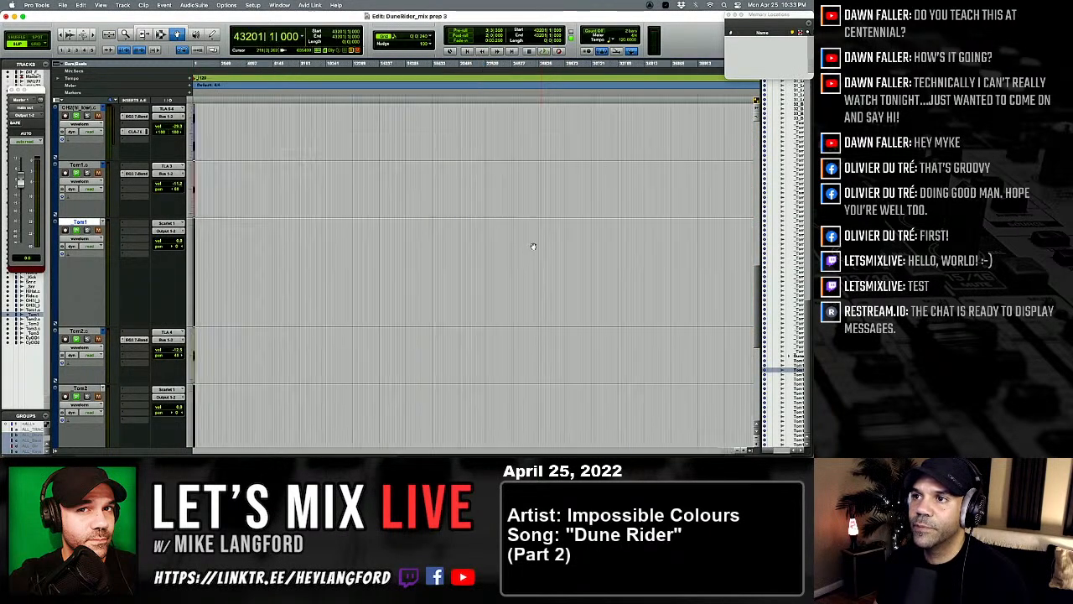
# Step: Fit the whole song in the timeline and place the edit cursor at the first _Tom2 sample, 21|4|190
pyautogui.click(201, 210)
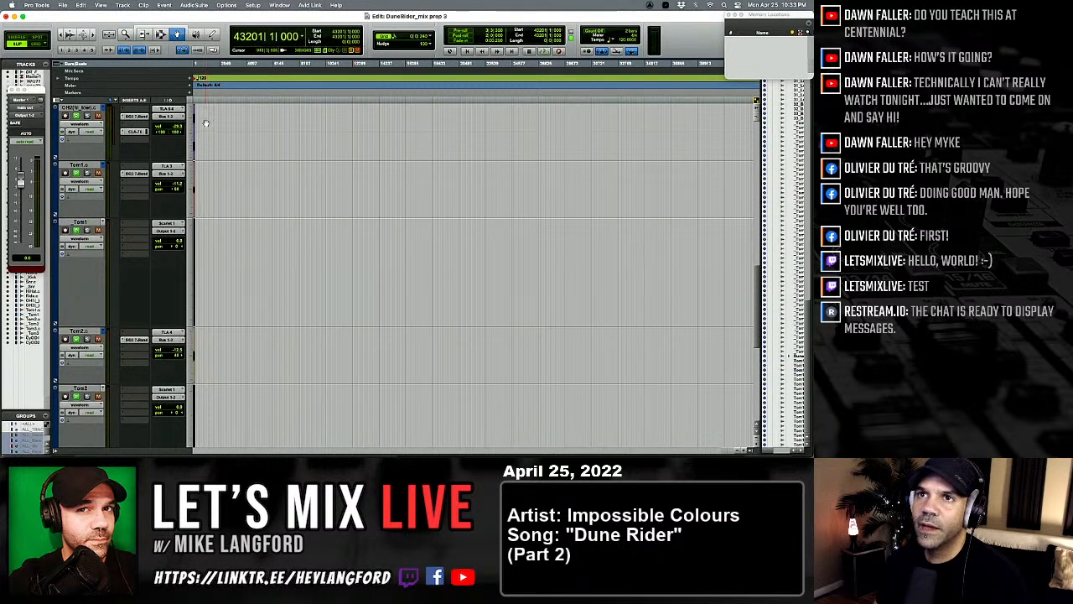
pyautogui.click(158, 37)
pyautogui.click(202, 164)
pyautogui.hotkey('alt', 'a')
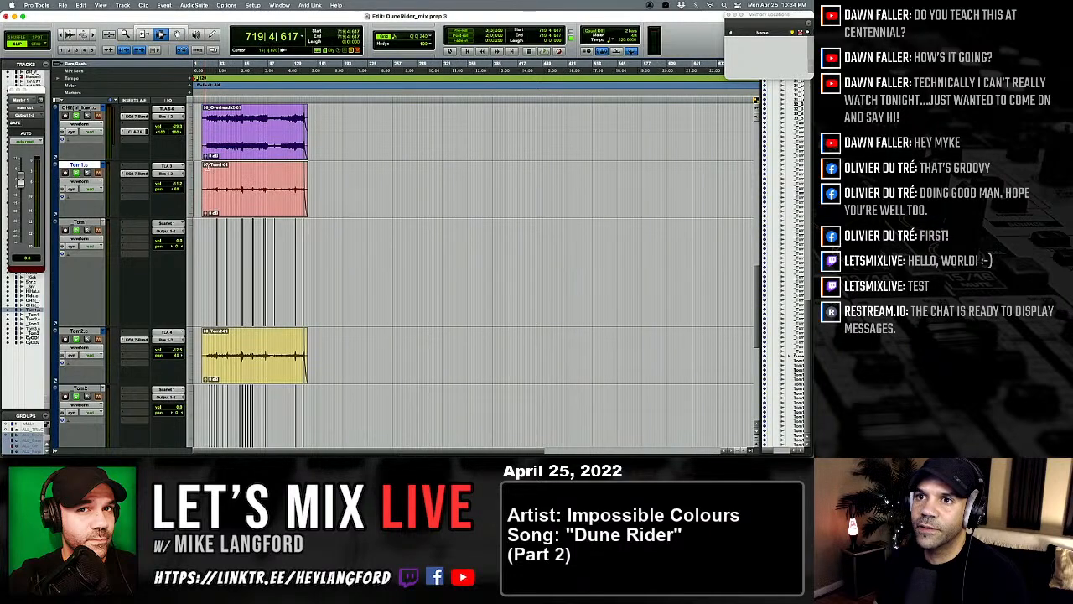
pyautogui.scroll(-1, 206, 165)
pyautogui.click(213, 191)
pyautogui.hotkey('alt', 'a')
pyautogui.scroll(-3, 240, 199)
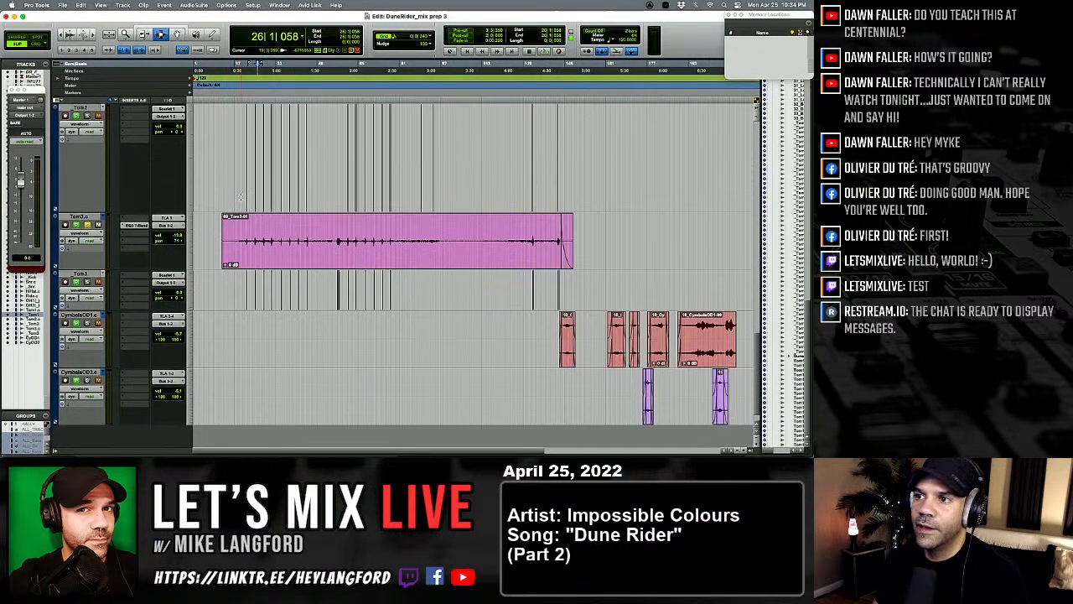
pyautogui.scroll(3, 251, 262)
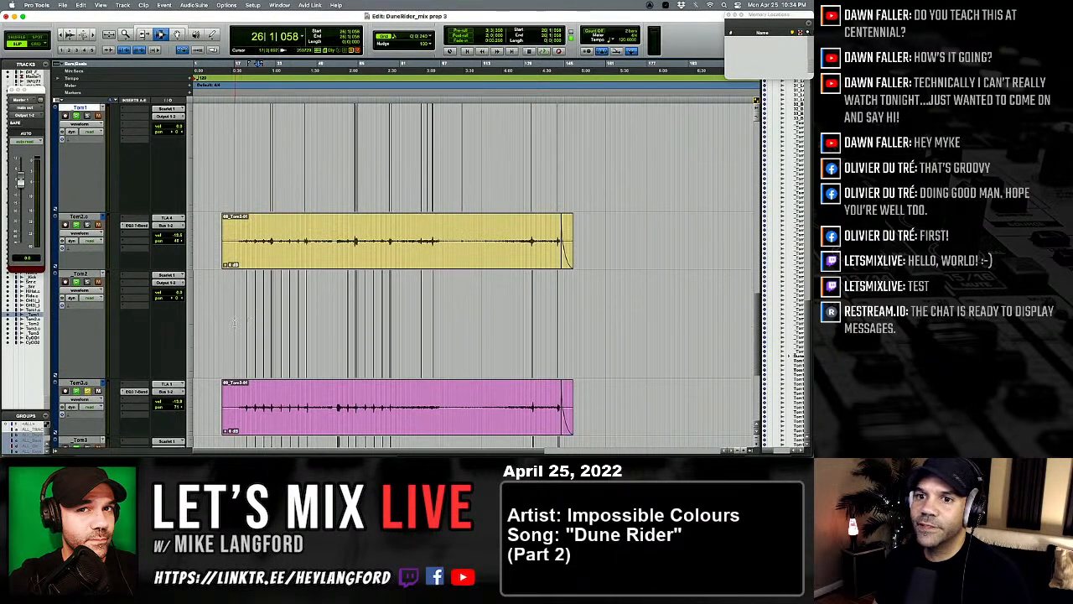
pyautogui.scroll(2, 251, 263)
pyautogui.scroll(-4, 251, 262)
pyautogui.click(226, 248)
pyautogui.press('Tab')
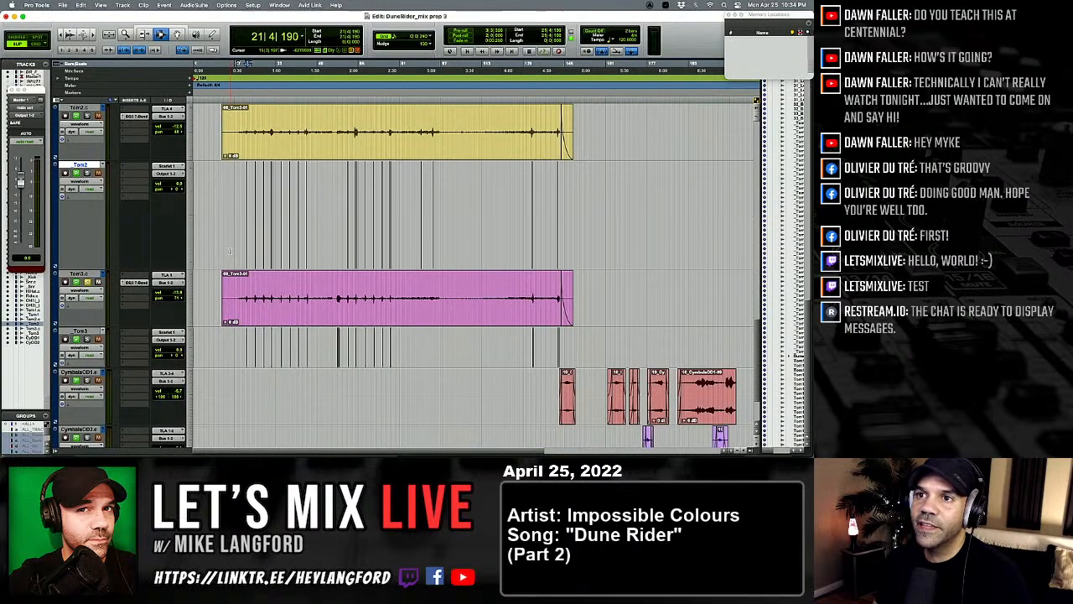
# Step: Enlarge the waveforms around 21|4|190 to compare the first _Tom2 sample with the Tom2.c hit, and activate the Grabber tool
pyautogui.press('t')
pyautogui.press('t')
pyautogui.press('t')
pyautogui.press('t')
pyautogui.press('t')
pyautogui.press('t')
pyautogui.press('t')
pyautogui.press('t')
pyautogui.press('t')
pyautogui.press('t')
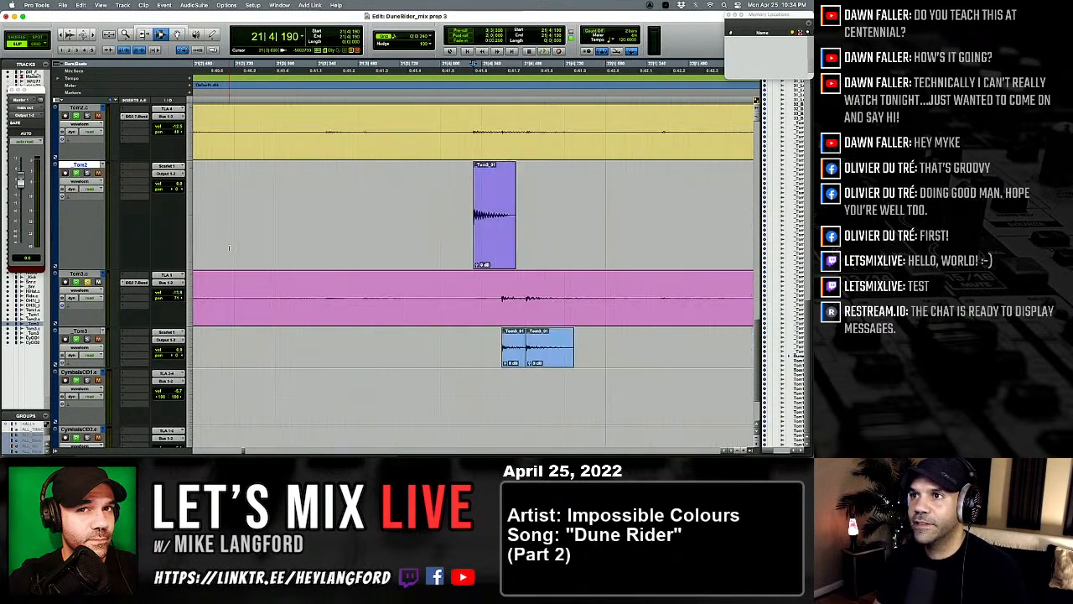
pyautogui.press('super+alt+bracketright')
pyautogui.press('super+alt+bracketright')
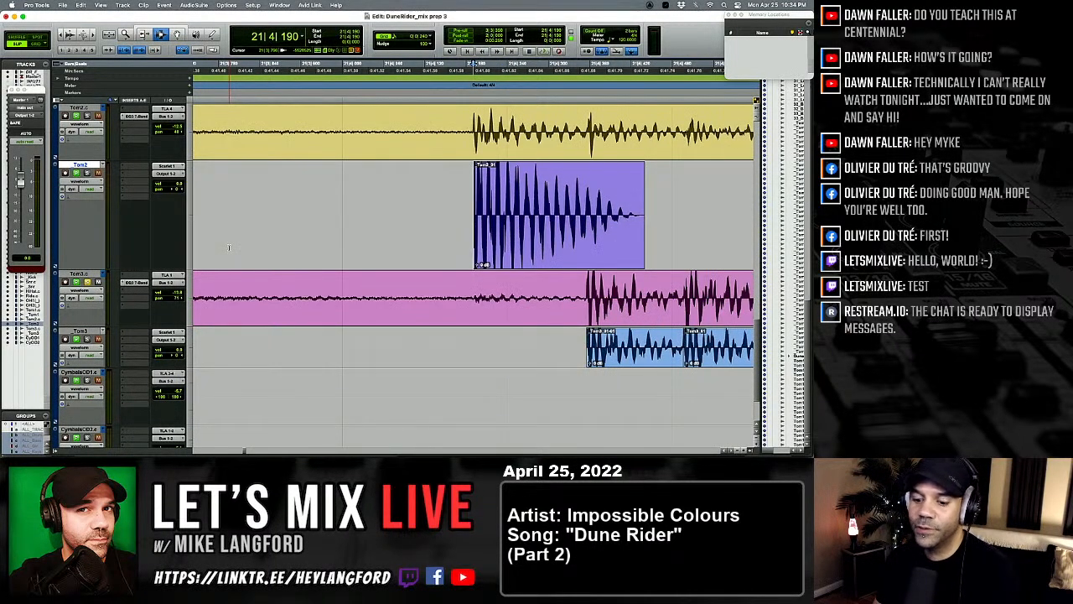
pyautogui.press('super+alt+bracketleft')
pyautogui.press('t')
pyautogui.press('t')
pyautogui.press('t')
pyautogui.press('t')
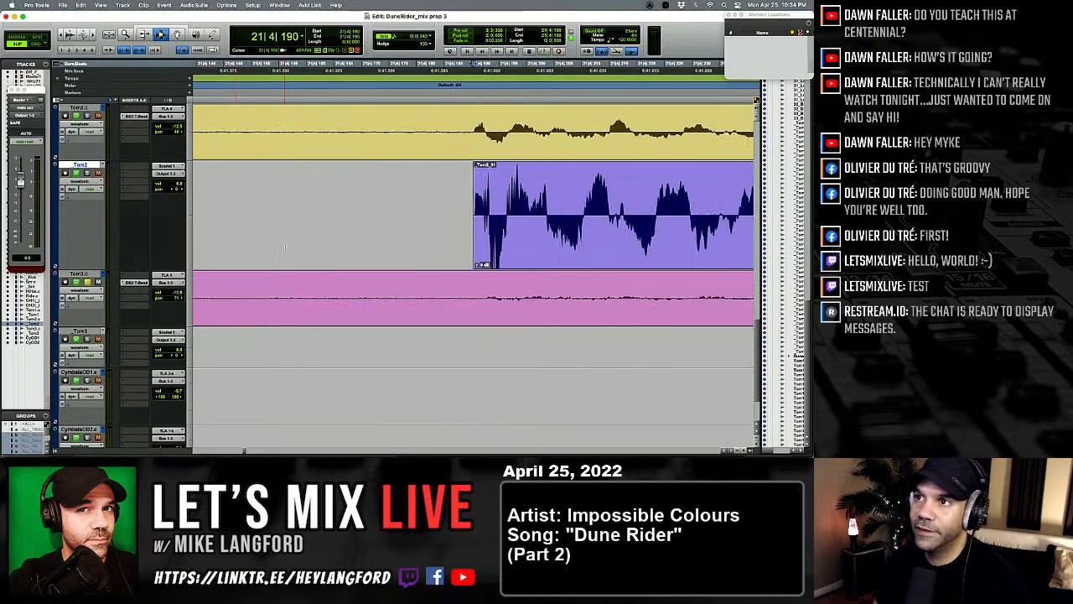
pyautogui.press('r')
pyautogui.click(178, 36)
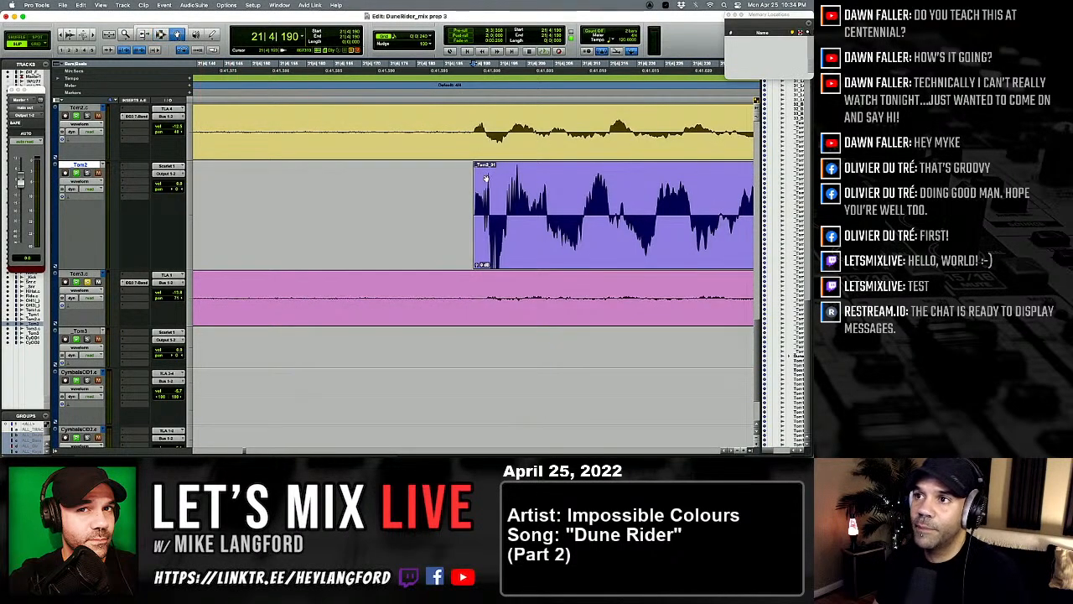
# Step: Check the _Tom2 samples from bar 21 through bar 31 against the Tom2.c hits and select the sample at 31|3|785
pyautogui.press('Tab')
pyautogui.press('Tab')
pyautogui.press('Tab')
pyautogui.press('Tab')
pyautogui.press('Tab')
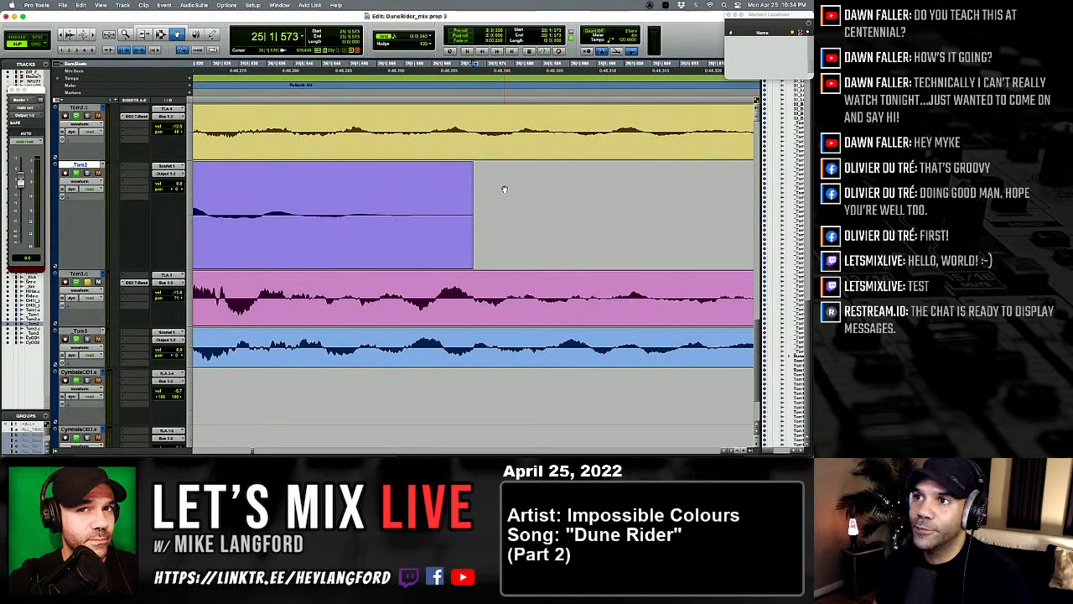
pyautogui.press('Tab')
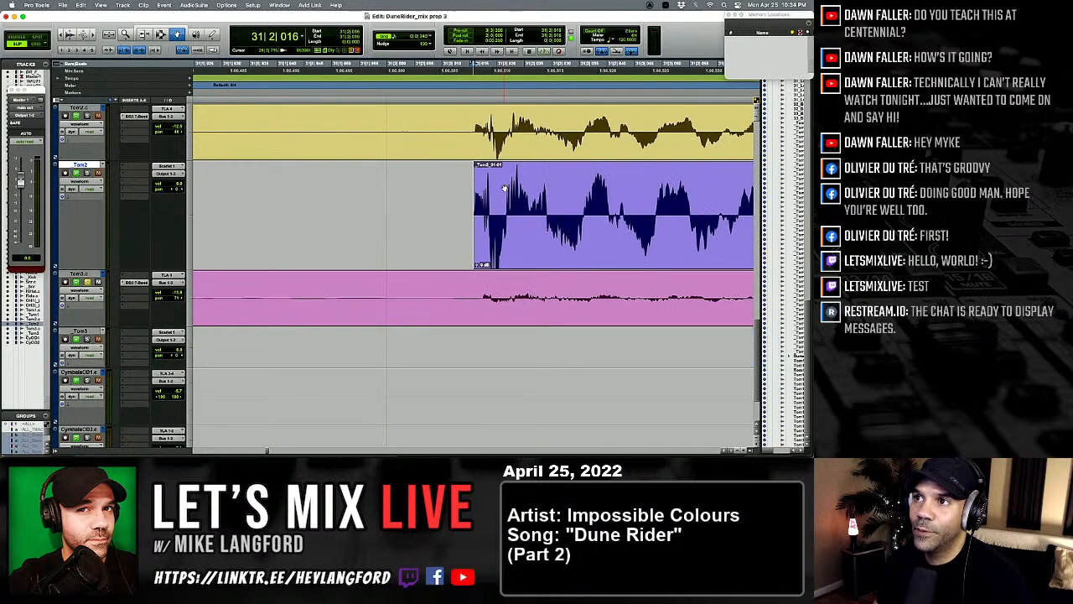
pyautogui.press('Tab')
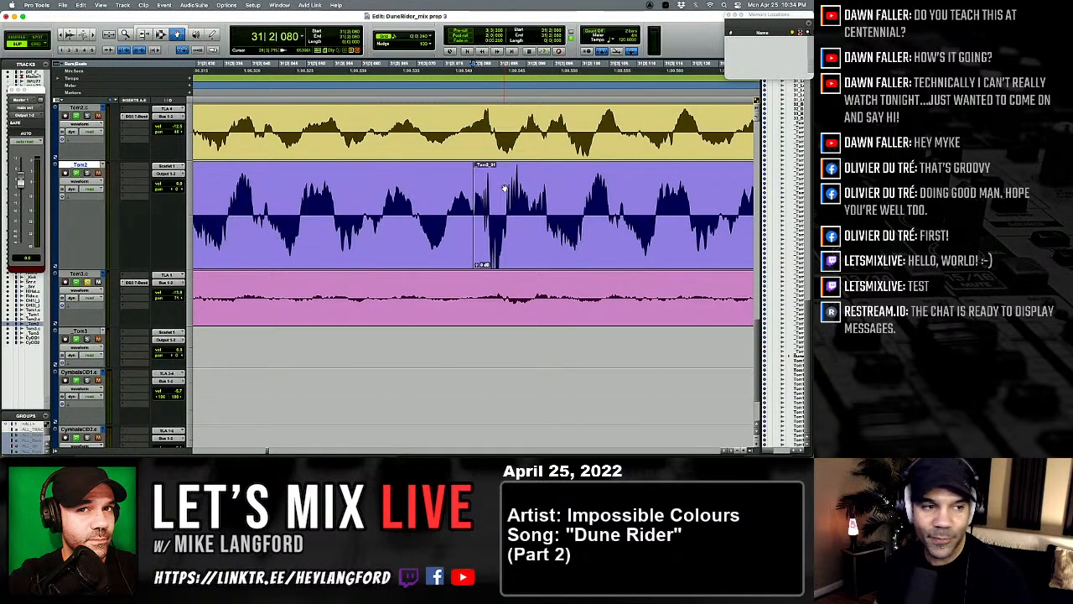
pyautogui.press('Tab')
pyautogui.press('Tab')
pyautogui.click(504, 188)
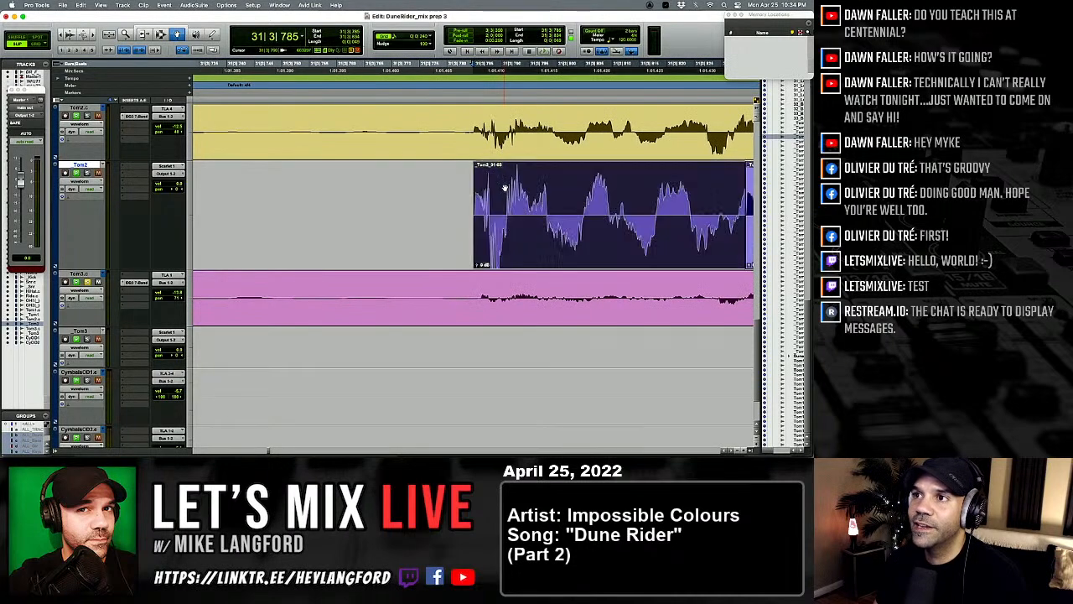
# Step: Compare the _Tom2 samples from bar 31 up to the adjoining pair at 44|4|743 with their Tom2.c hits
pyautogui.press('Tab')
pyautogui.press('Tab')
pyautogui.press('Tab')
pyautogui.press('Tab')
pyautogui.press('Tab')
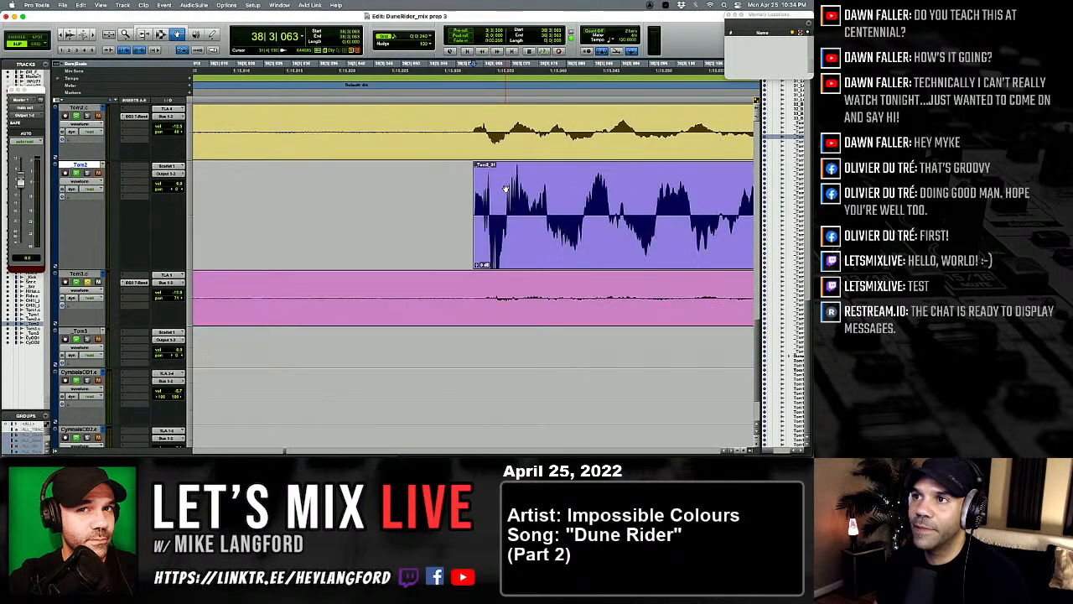
pyautogui.press('Tab')
pyautogui.press('Tab')
pyautogui.press('Tab')
pyautogui.press('Tab')
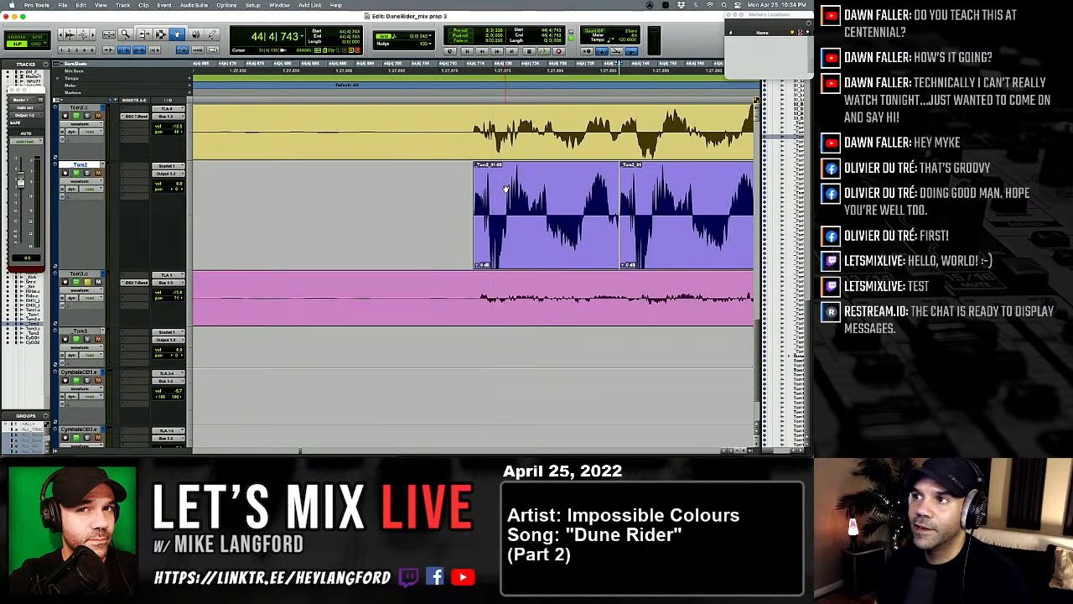
# Step: Go to the adjoining _Tom2 pair at 63|4|702 and shift the second sample slightly later to match its Tom2.c hit
pyautogui.press('Tab')
pyautogui.press('Tab')
pyautogui.press('Tab')
pyautogui.press('Tab')
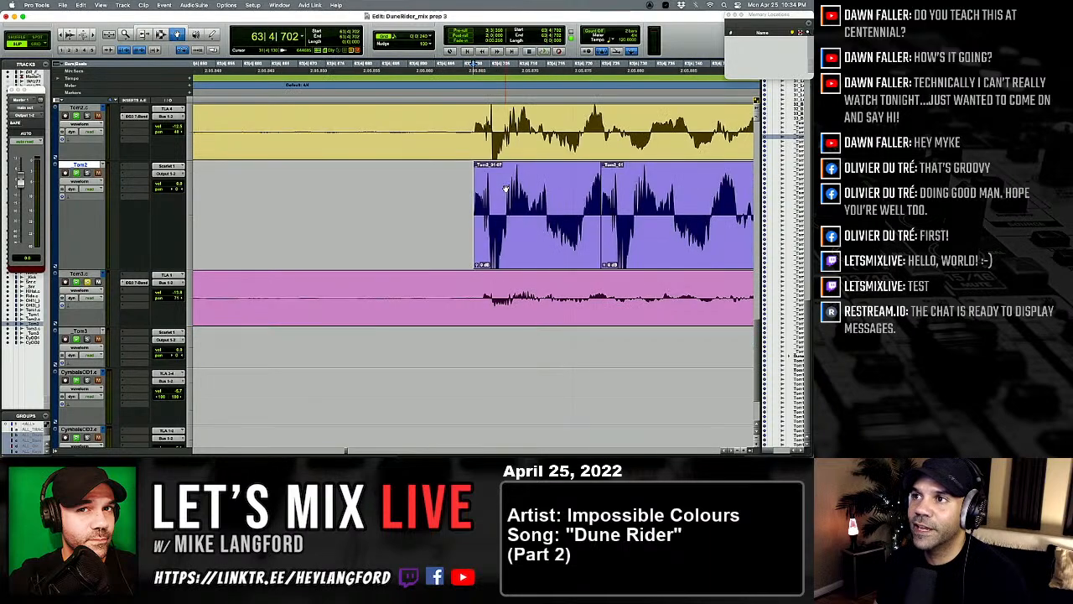
pyautogui.moveTo(658, 215); pyautogui.dragTo(674, 214)
# Step: Check the _Tom2 samples at 64|2|497, 71|1|343, 74|2|491 and 77|2|099 against their Tom2.c hits
pyautogui.press('Tab')
pyautogui.press('Tab')
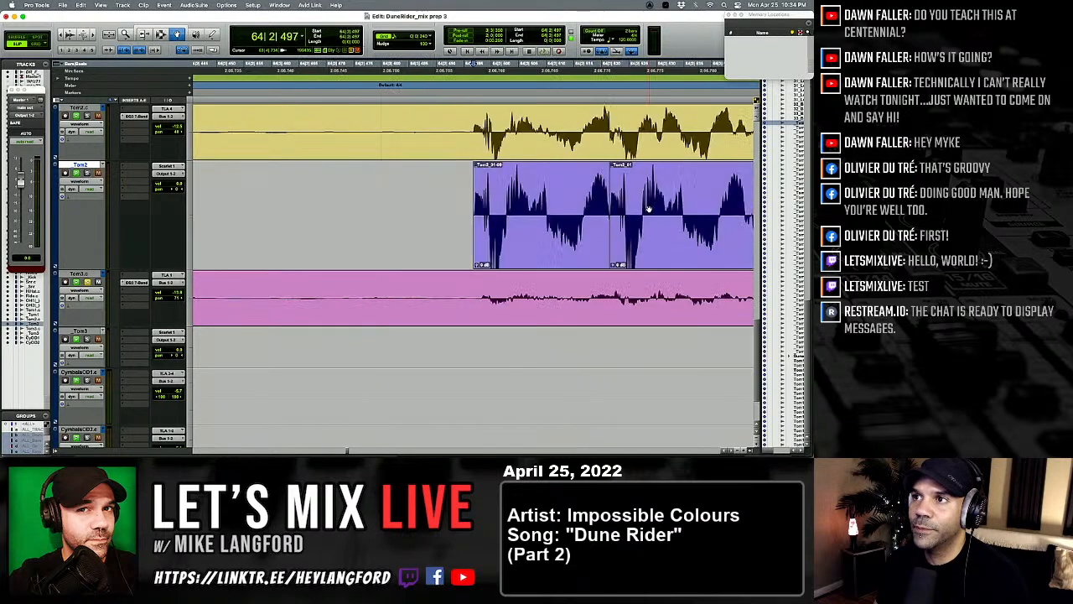
pyautogui.press('Tab')
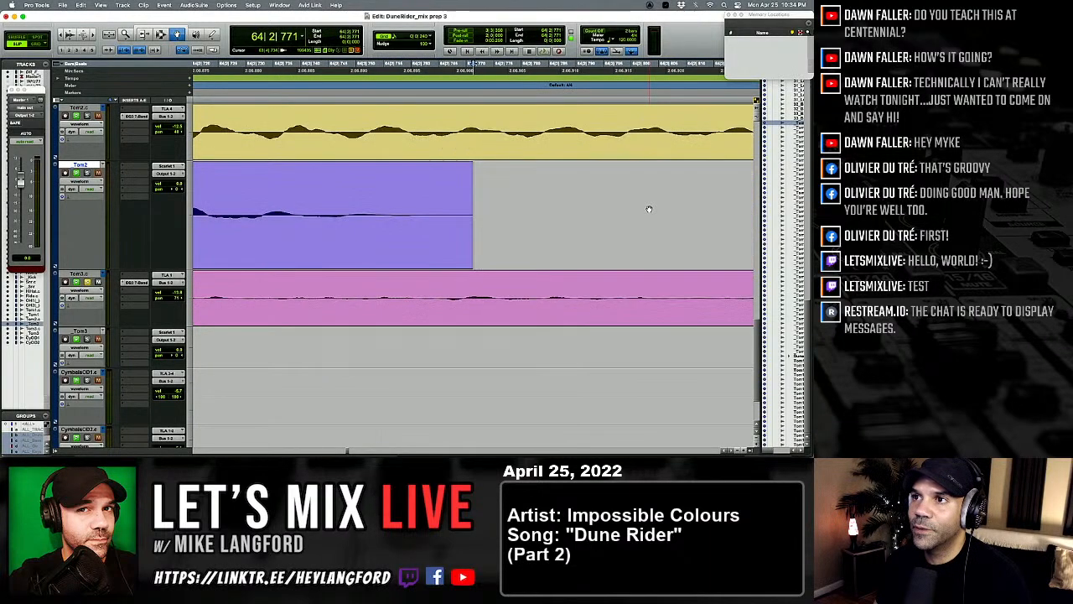
pyautogui.press('Tab')
pyautogui.press('Tab')
pyautogui.press('Tab')
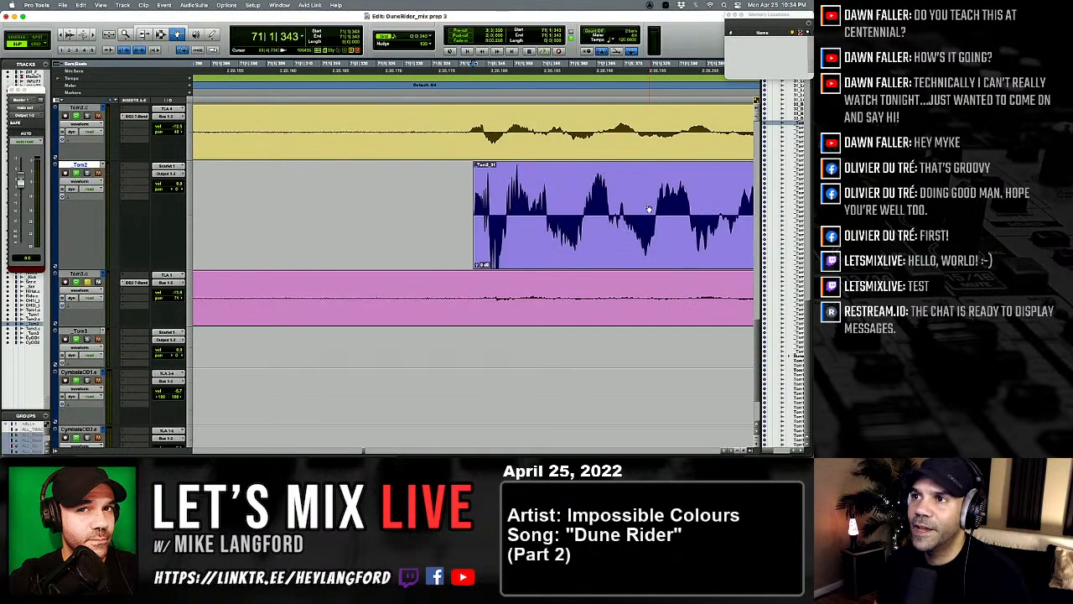
pyautogui.press('Tab')
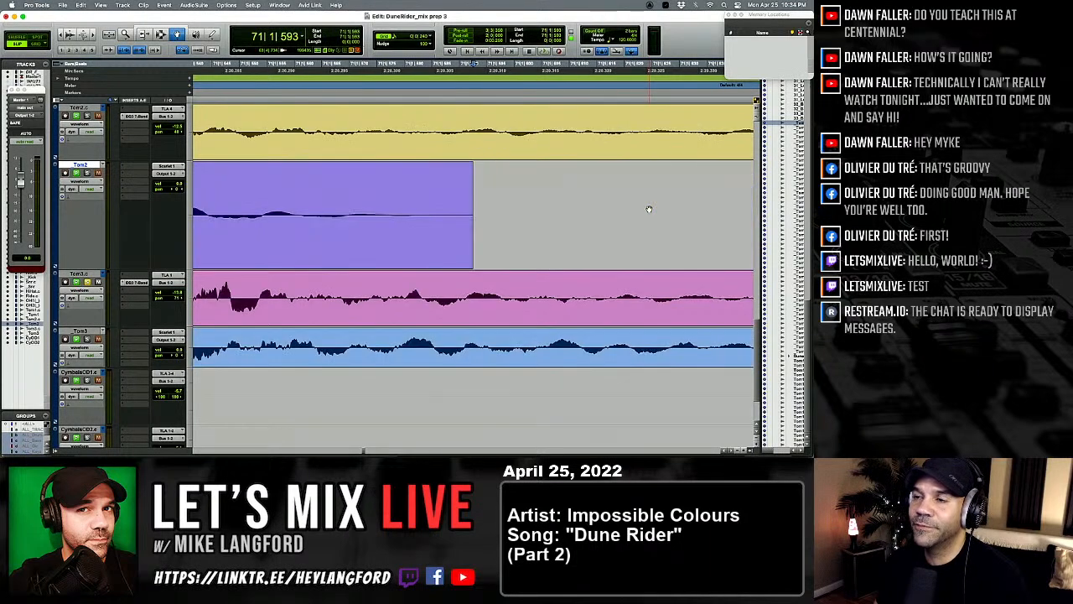
pyautogui.press('Tab')
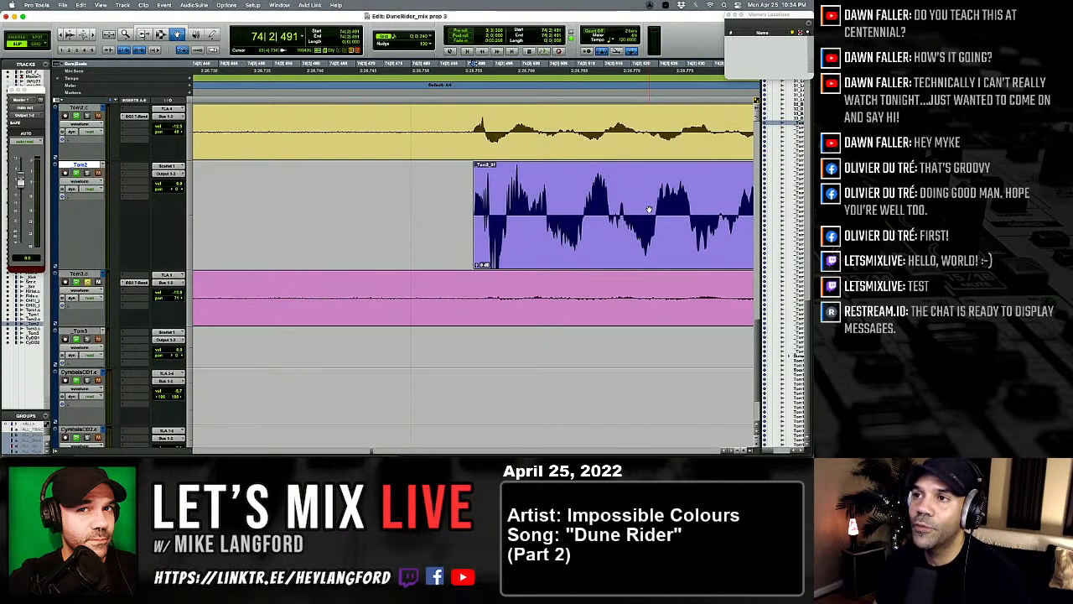
pyautogui.press('Tab')
pyautogui.press('Tab')
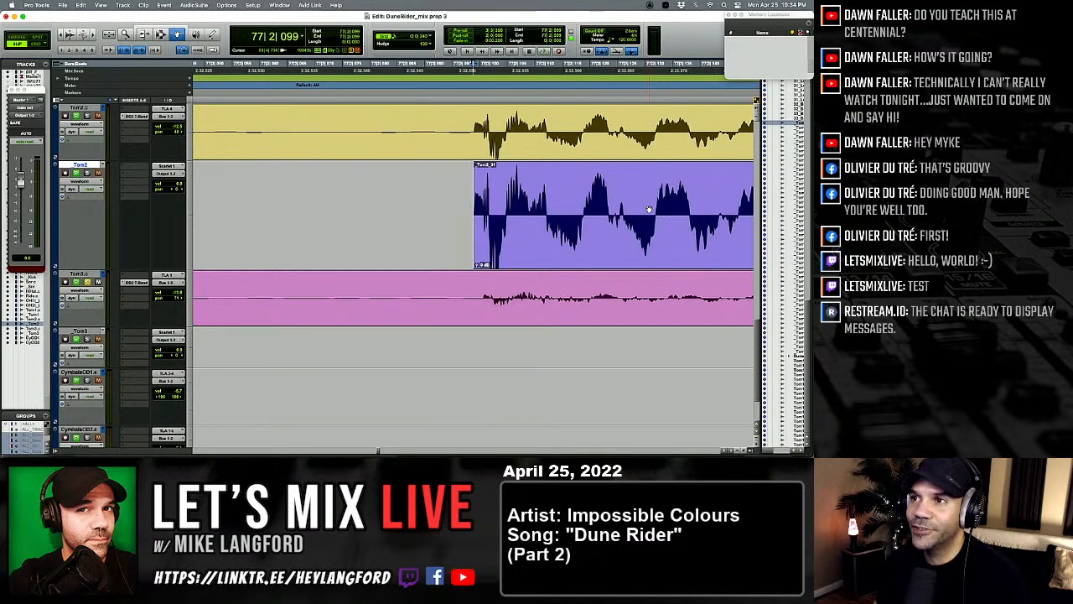
# Step: Compare the remaining bar 77 _Tom2 samples, including 77|3|825 and 77|4|097, and the bar 89 sample with Tom2.c
pyautogui.press('Tab')
pyautogui.press('Tab')
pyautogui.press('Tab')
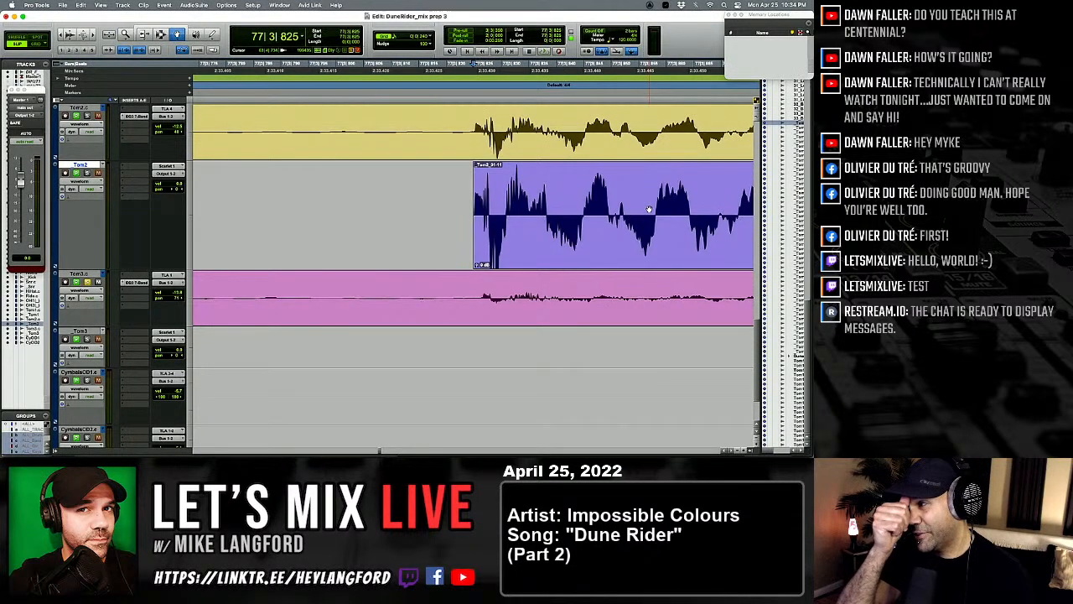
pyautogui.press('Tab')
pyautogui.press('Tab')
pyautogui.press('Tab')
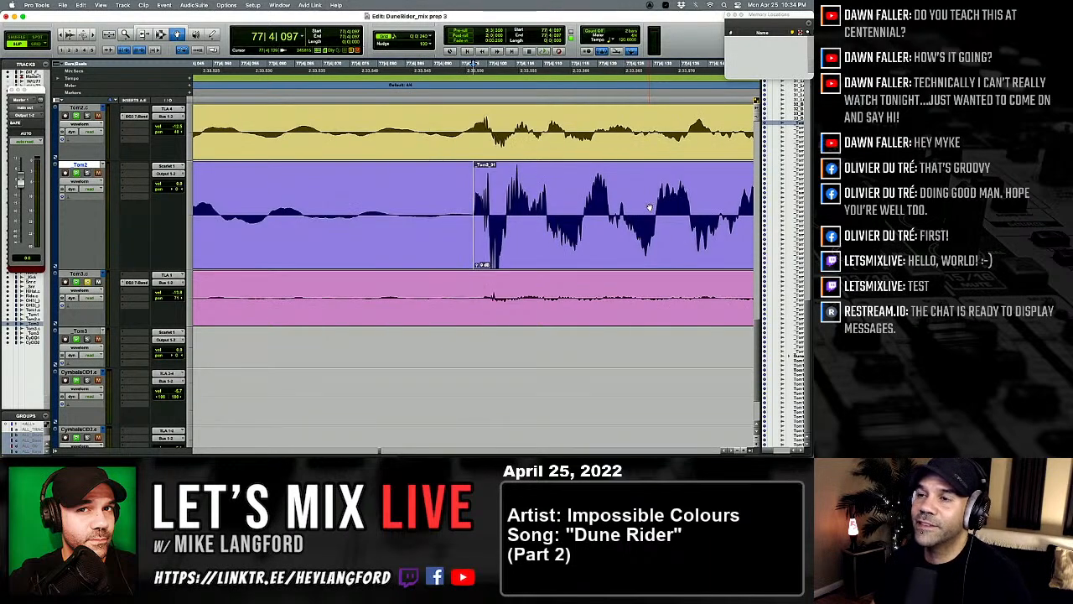
pyautogui.press('Tab')
pyautogui.press('Tab')
pyautogui.press('Tab')
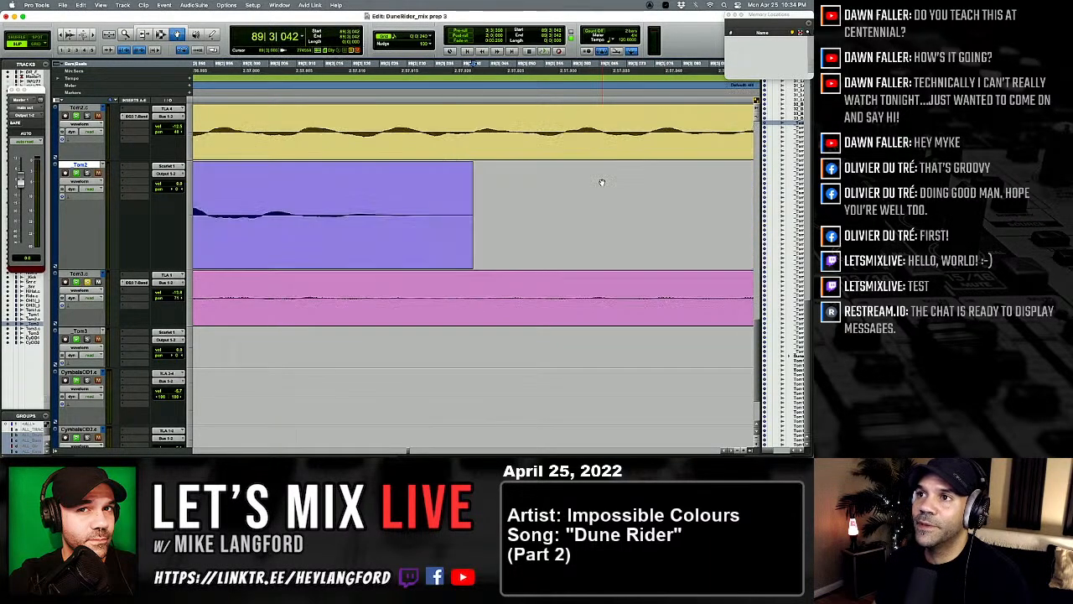
# Step: Check the _Tom2 sample in bar 94 and shift the final one at 142|2|575 slightly earlier to its Tom2.c attack
pyautogui.press('Tab')
pyautogui.press('Tab')
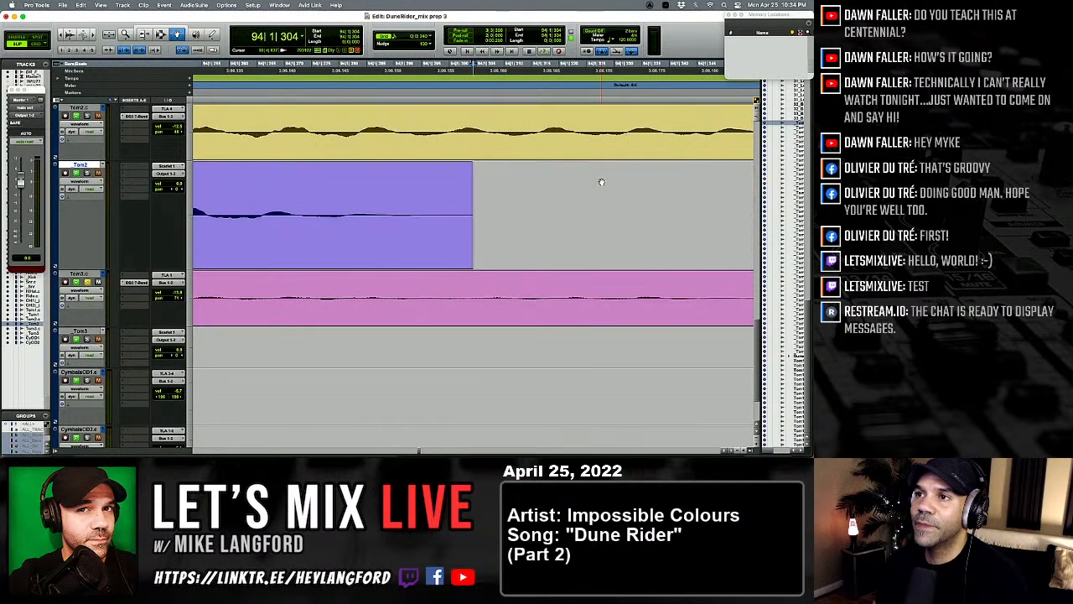
pyautogui.press('Tab')
pyautogui.press('Tab')
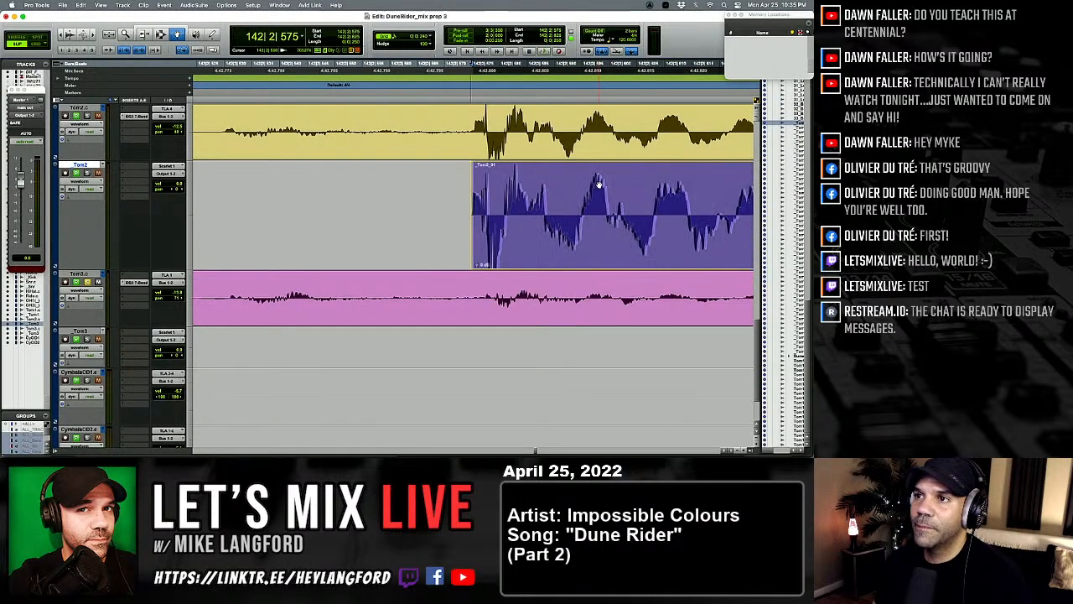
pyautogui.press('Tab')
# Step: Fit the whole song in the timeline, then place the edit cursor at the first _Tom3 sample, 21|4|355, and zoom in on it
pyautogui.hotkey('alt', 'a')
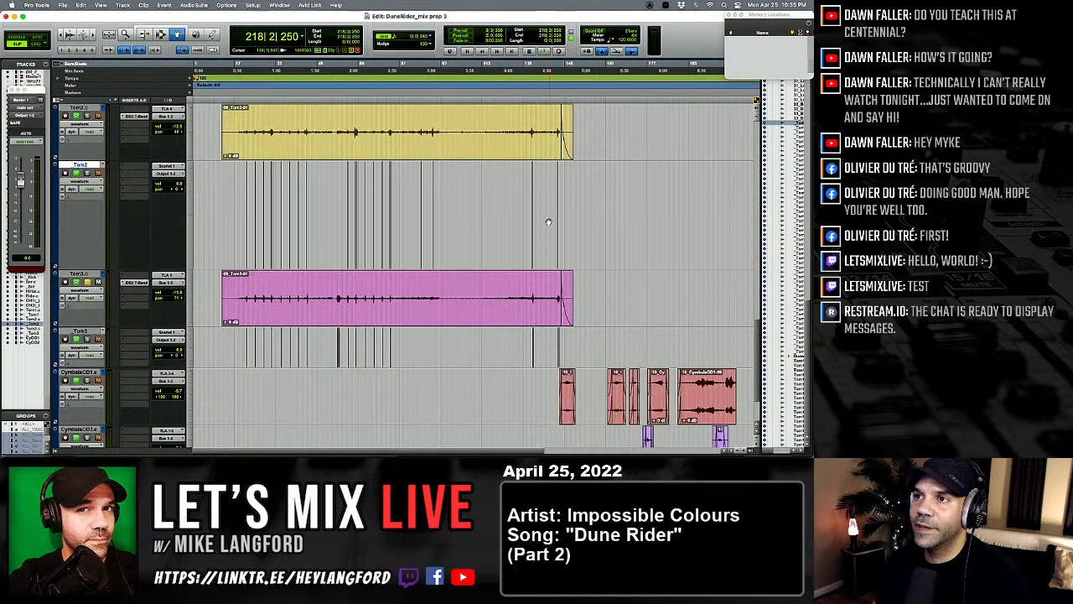
pyautogui.click(230, 340)
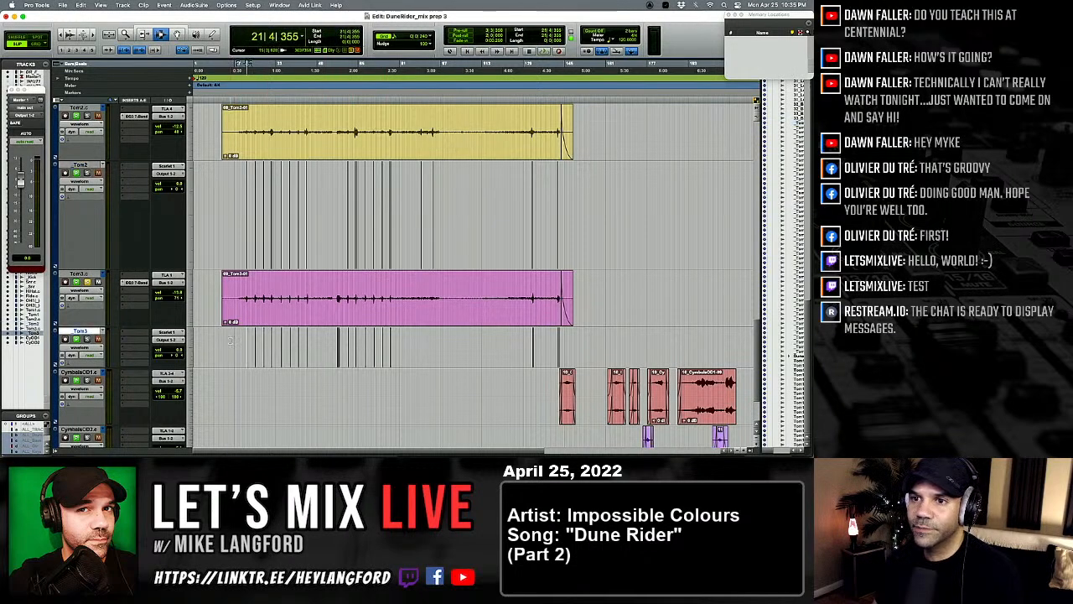
pyautogui.press('t')
pyautogui.press('t')
pyautogui.press('t')
pyautogui.press('t')
pyautogui.press('t')
pyautogui.press('t')
pyautogui.press('t')
pyautogui.press('t')
pyautogui.press('t')
pyautogui.press('t')
pyautogui.press('t')
pyautogui.press('t')
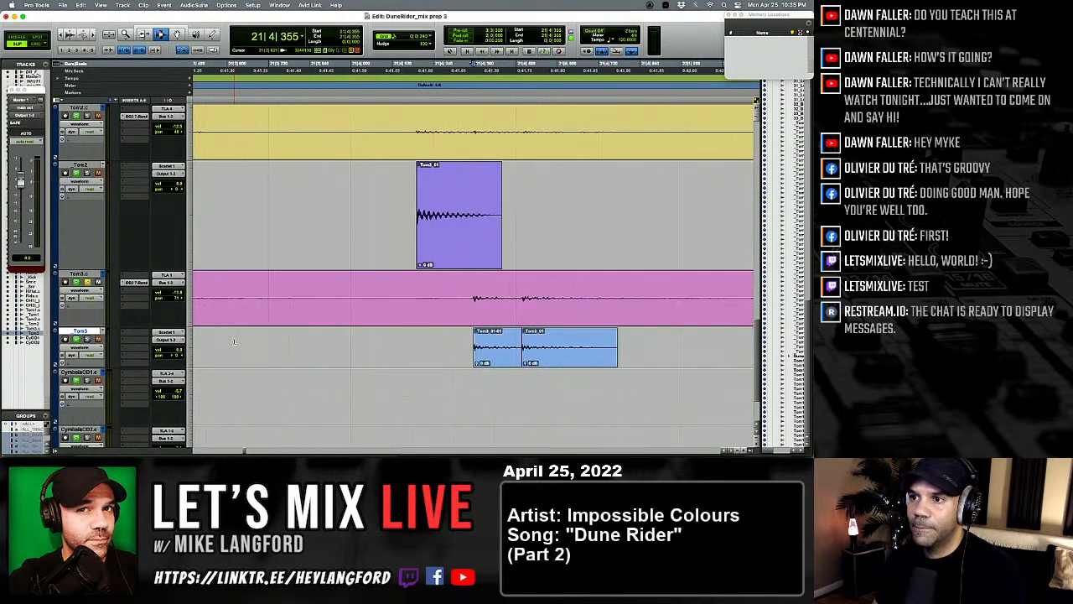
# Step: Enlarge the waveforms around 21|4|355 to compare the first _Tom3 sample with the Tom3.c hit, and activate the Grabber tool
pyautogui.press('super+alt+bracketright')
pyautogui.press('super+alt+bracketright')
pyautogui.press('super+alt+bracketright')
pyautogui.press('super+alt+bracketright')
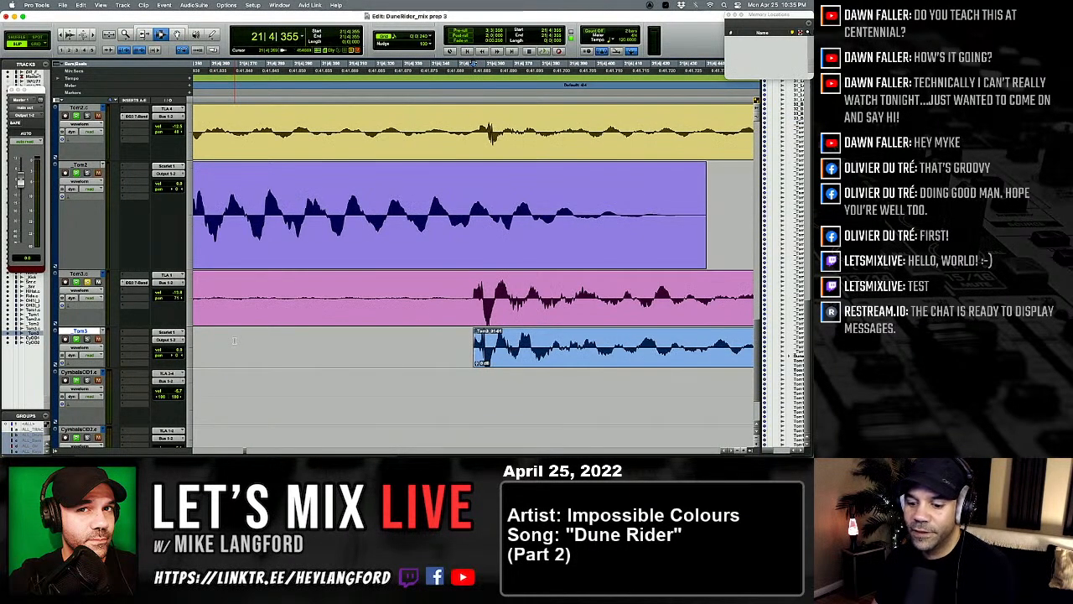
pyautogui.press('t')
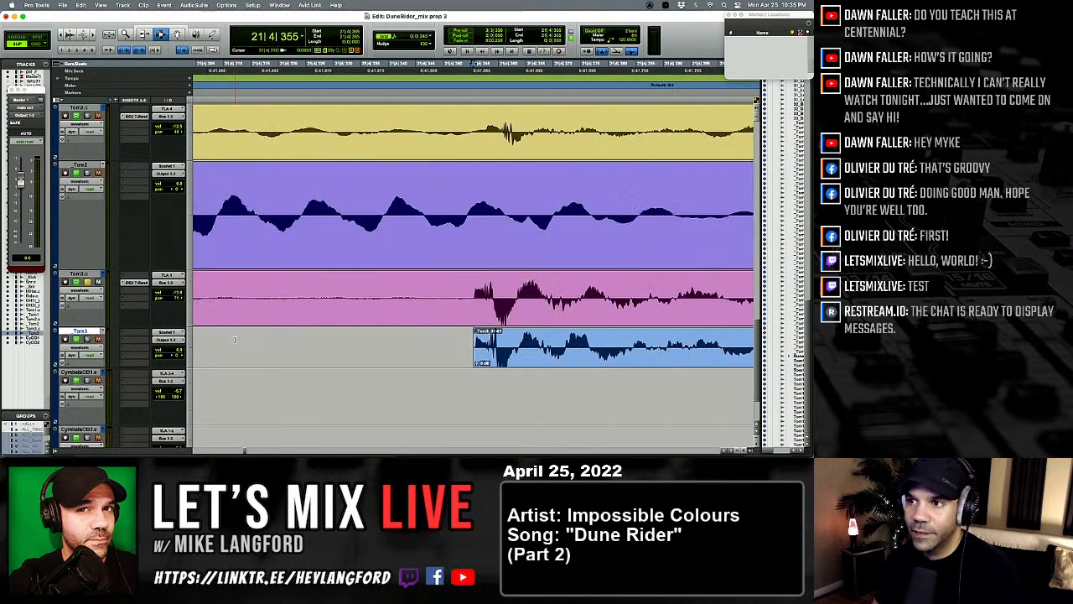
pyautogui.click(177, 33)
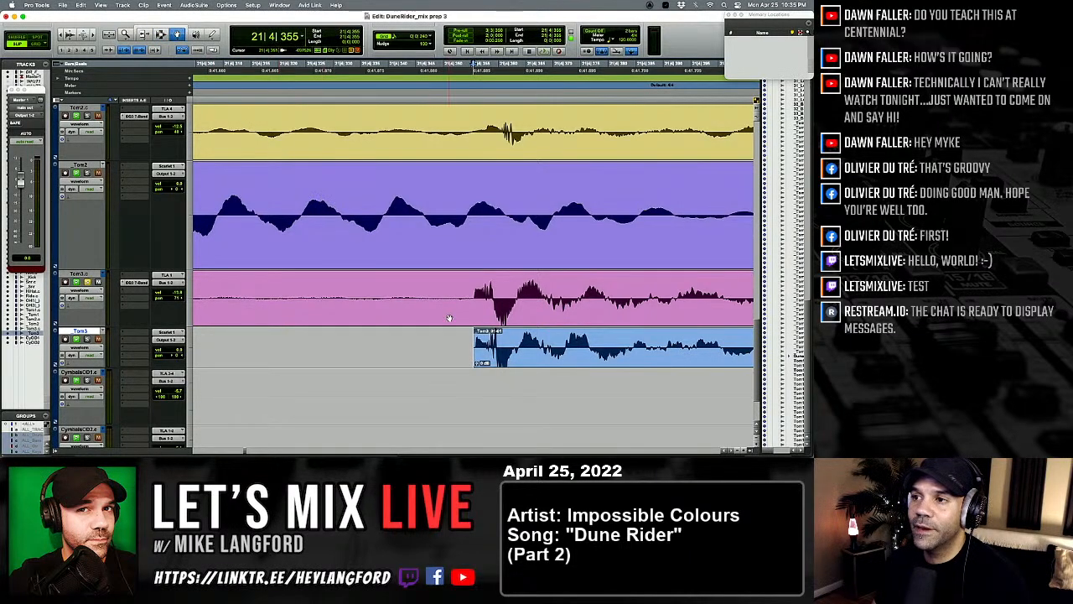
# Step: Check the _Tom3 samples from bar 21 through bar 31, aligning those at 28|2|793 and 31|2|848 with their Tom3.c attacks
pyautogui.moveTo(325, 206); pyautogui.dragTo(519, 349)
pyautogui.press('Tab')
pyautogui.press('Tab')
pyautogui.press('Tab')
pyautogui.press('Tab')
pyautogui.press('Tab')
pyautogui.press('Tab')
pyautogui.press('Tab')
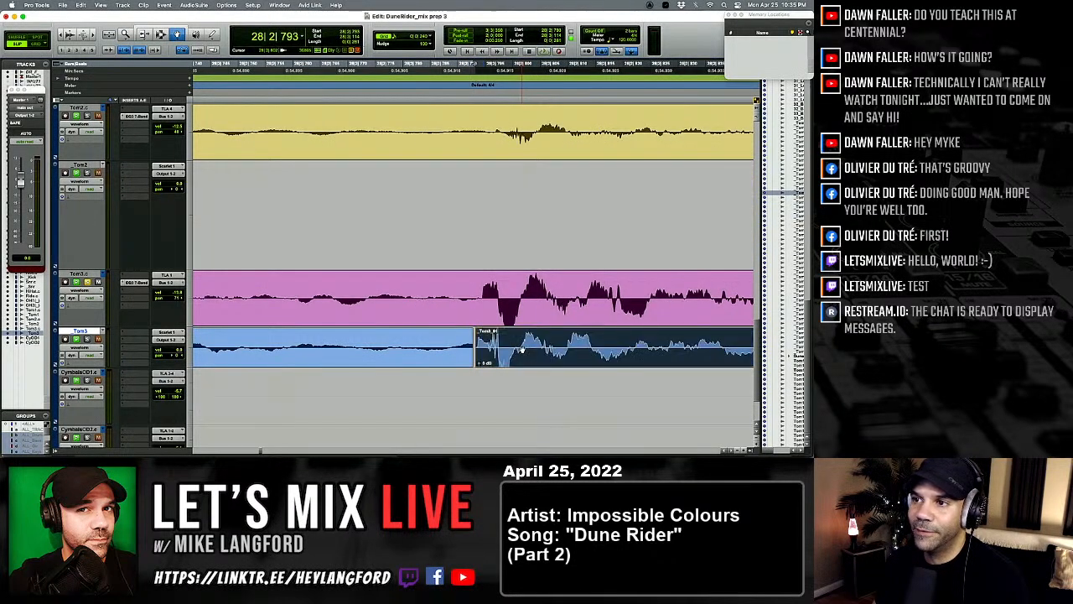
pyautogui.press('Tab')
pyautogui.press('Tab')
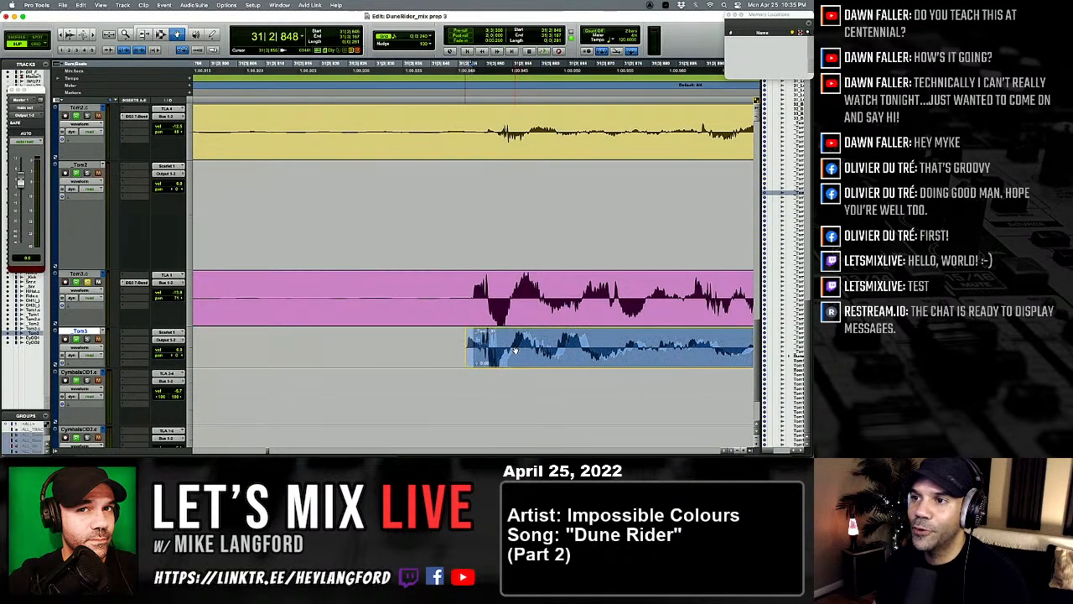
# Step: Align the two bar 35 _Tom3 samples, at 35|2|062 and 35|2|223, with their Tom3.c attacks
pyautogui.press('Tab')
pyautogui.press('Tab')
pyautogui.click(520, 350)
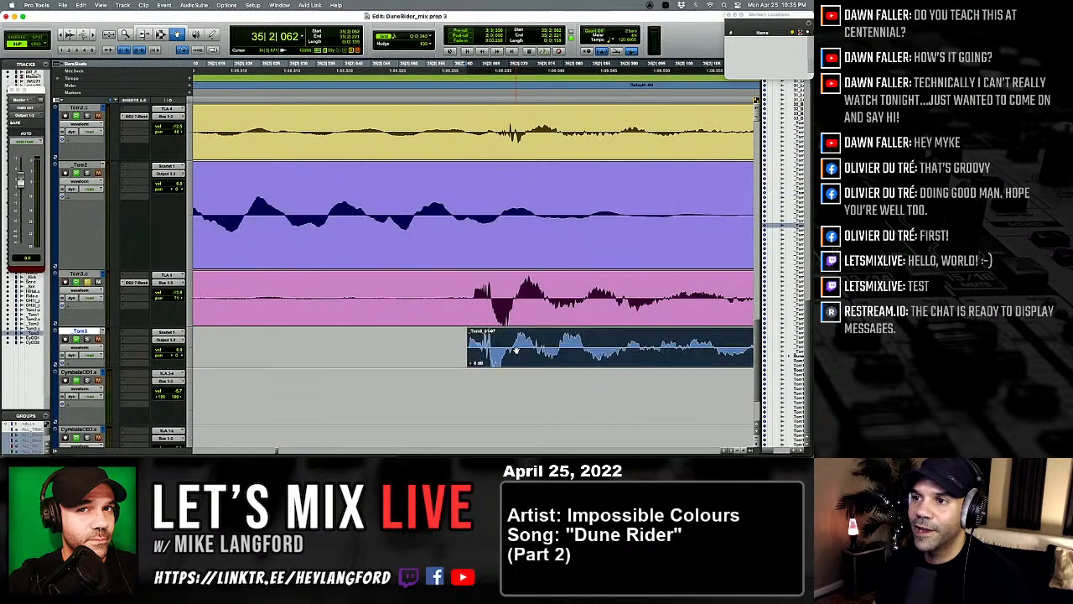
pyautogui.press('Tab')
pyautogui.press('Tab')
pyautogui.moveTo(526, 349); pyautogui.dragTo(522, 349)
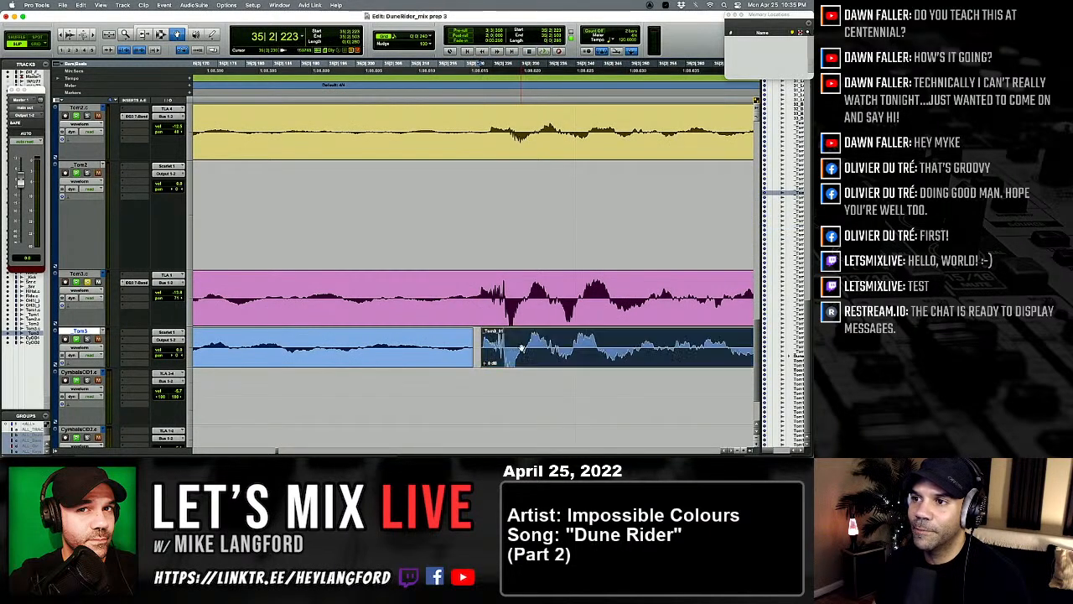
# Step: Check the bar 38 _Tom3 samples and shift the two bar 41 samples, at 41|4|357 and 41|4|534, slightly earlier toward their Tom3.c hits
pyautogui.press('Tab')
pyautogui.press('Tab')
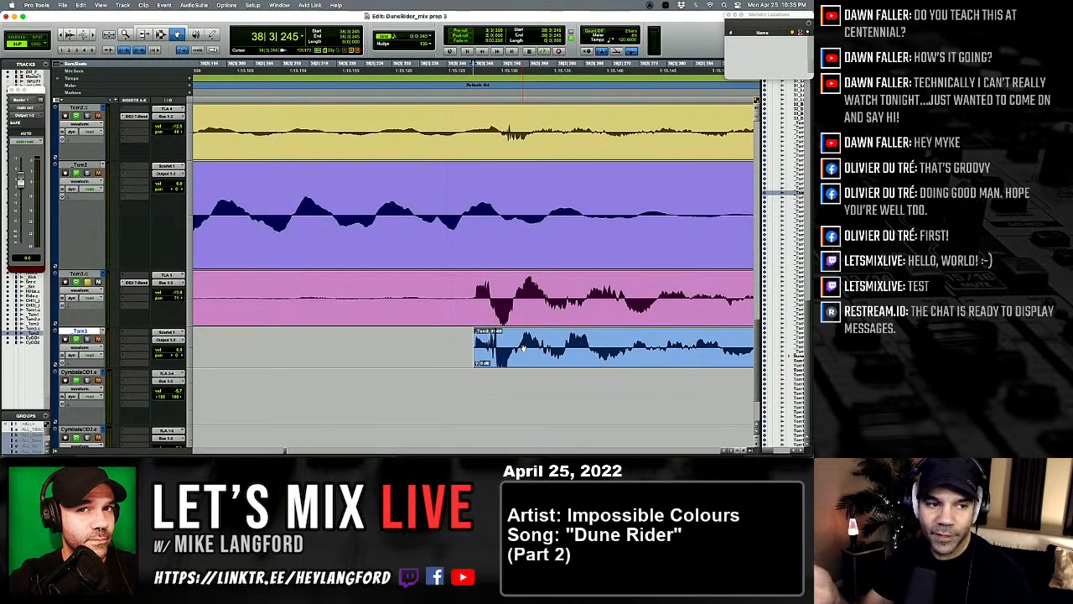
pyautogui.press('Tab')
pyautogui.press('Tab')
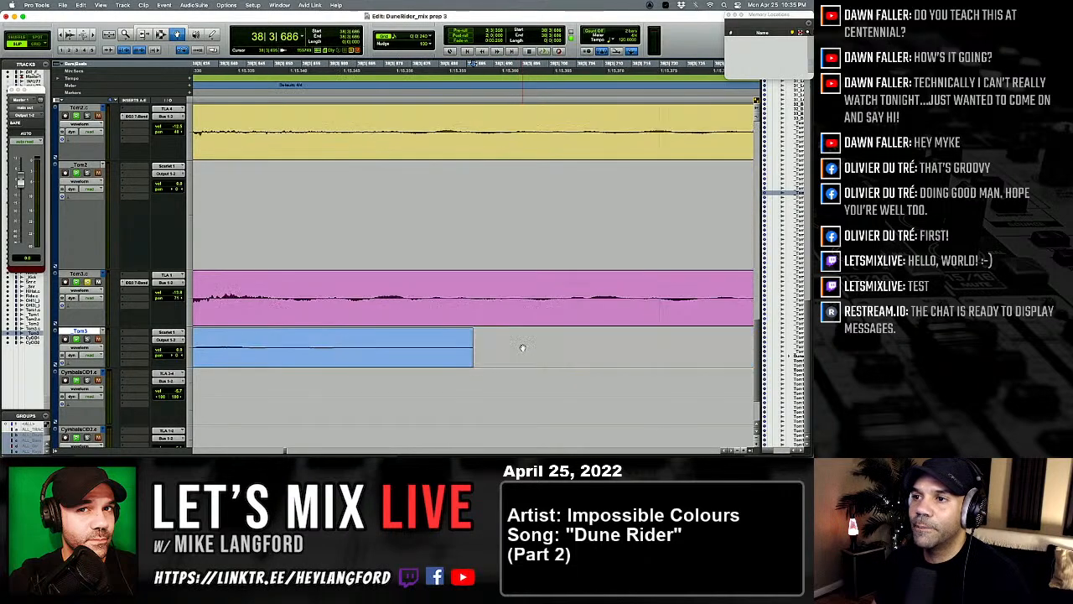
pyautogui.moveTo(521, 344); pyautogui.dragTo(516, 347)
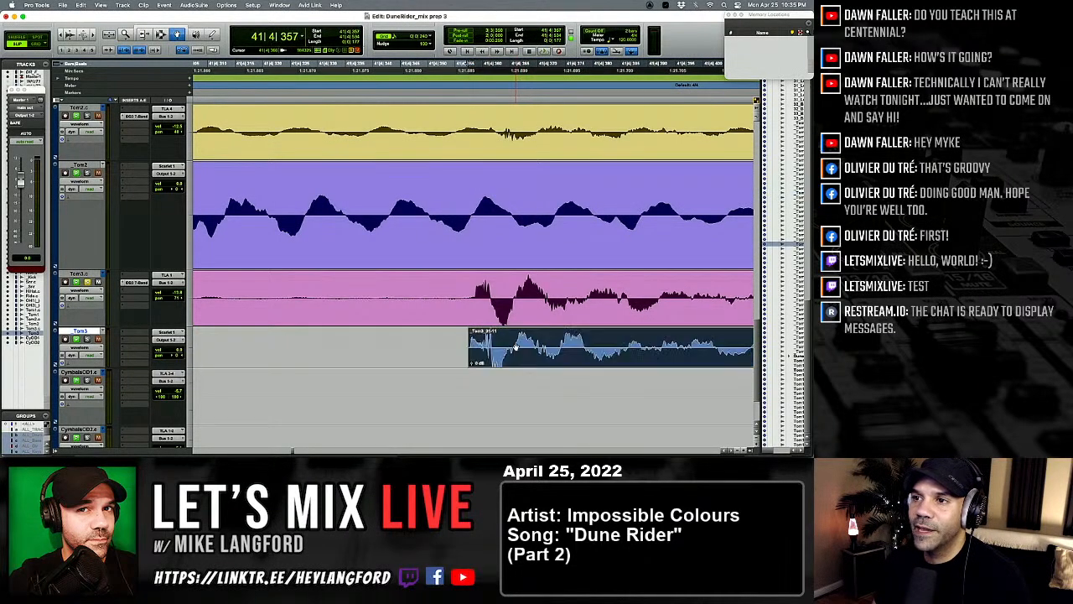
pyautogui.press('Tab')
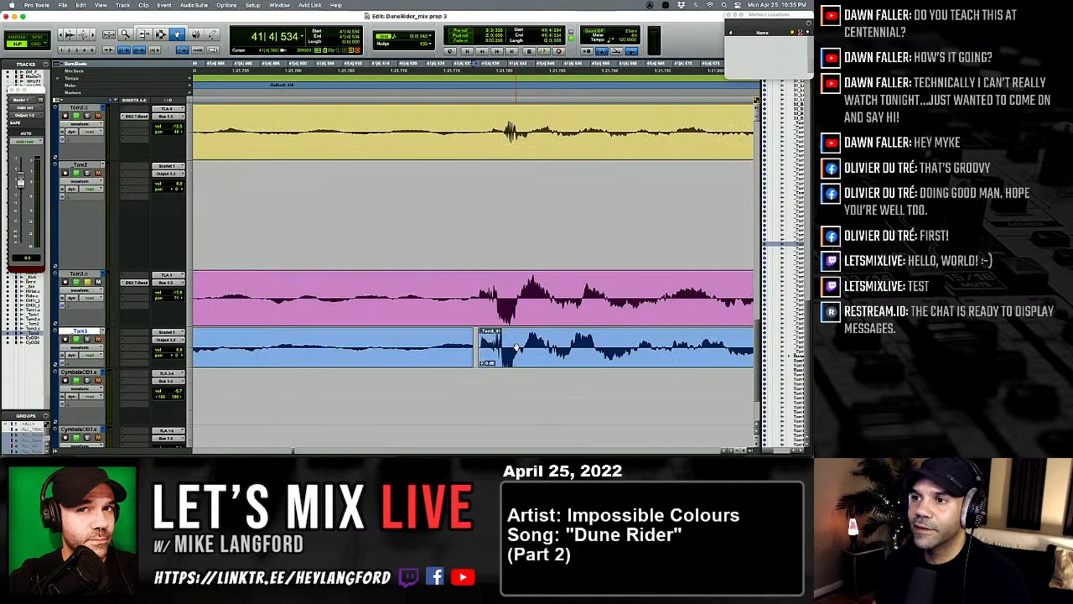
pyautogui.click(515, 350)
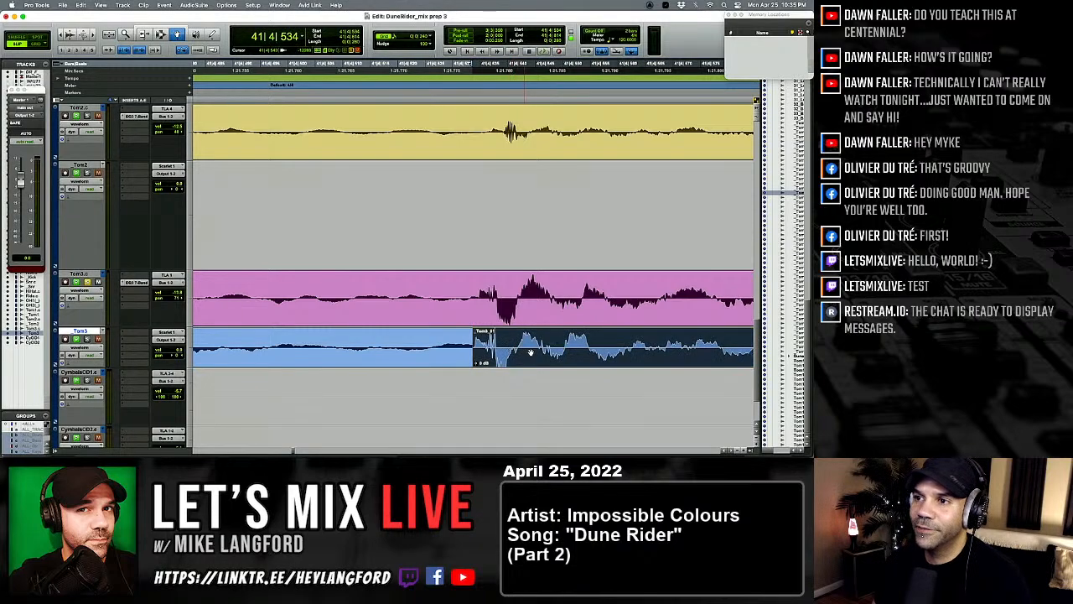
# Step: Compare the _Tom3 samples from 45|2|653 through 56|4|653 with their Tom3.c hits
pyautogui.press('Tab')
pyautogui.press('Tab')
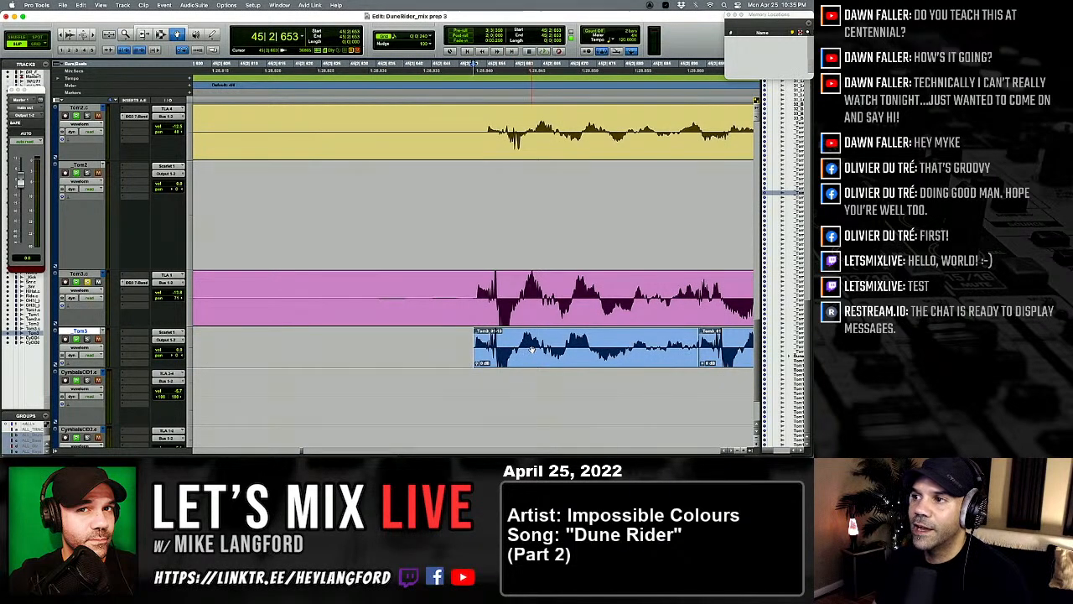
pyautogui.press('Tab')
pyautogui.press('Tab')
pyautogui.press('Tab')
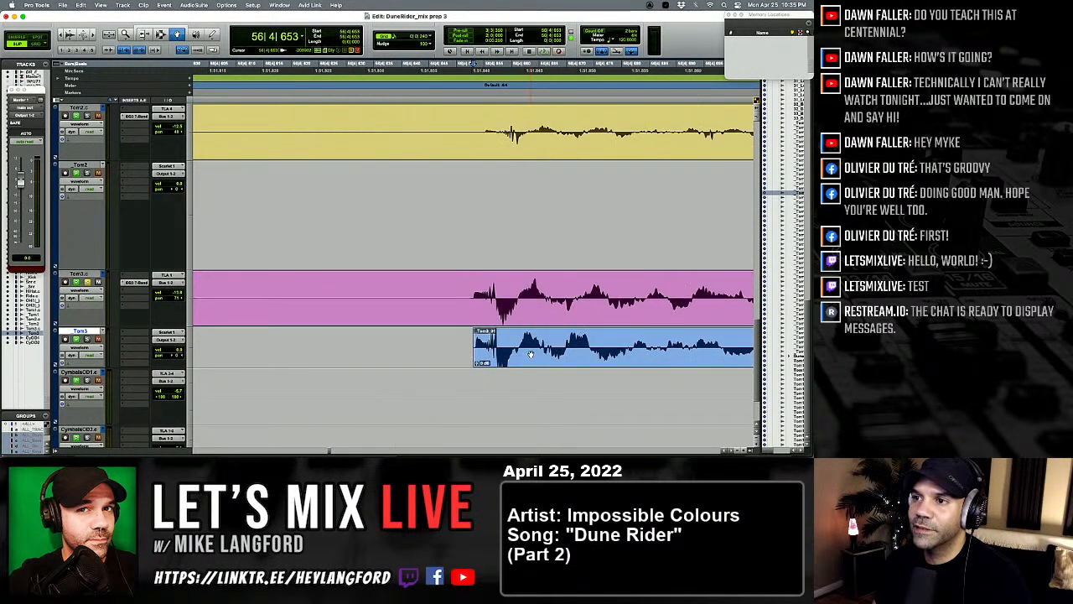
# Step: Check the bar 57 _Tom3 samples from 57|1|735 through 57|3|955, shifting one slightly earlier to 57|3|125 to match its Tom3.c attack
pyautogui.press('Tab')
pyautogui.press('Tab')
pyautogui.press('Tab')
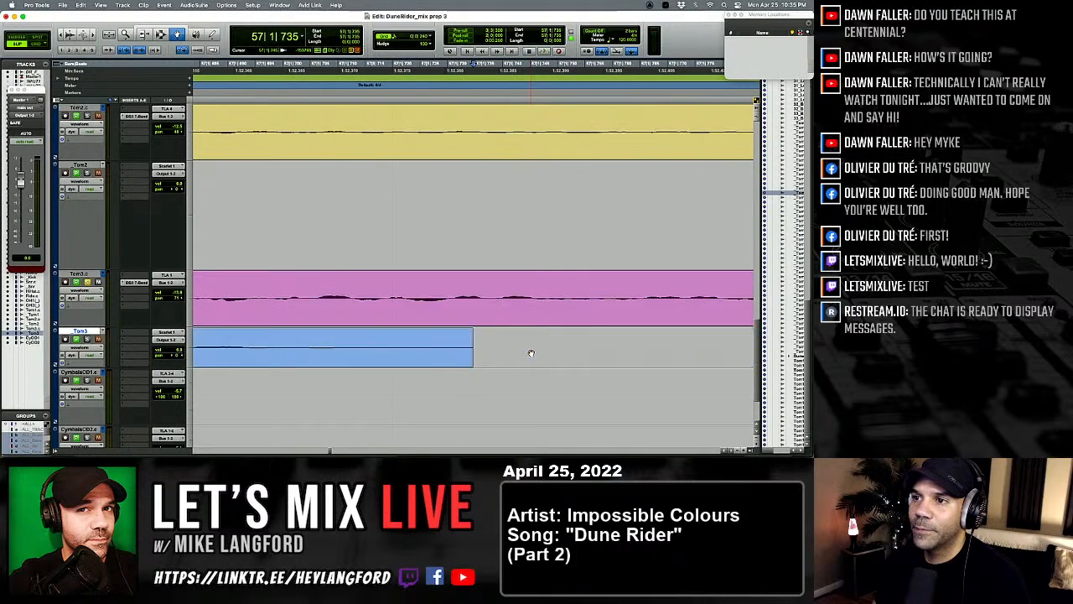
pyautogui.press('Tab')
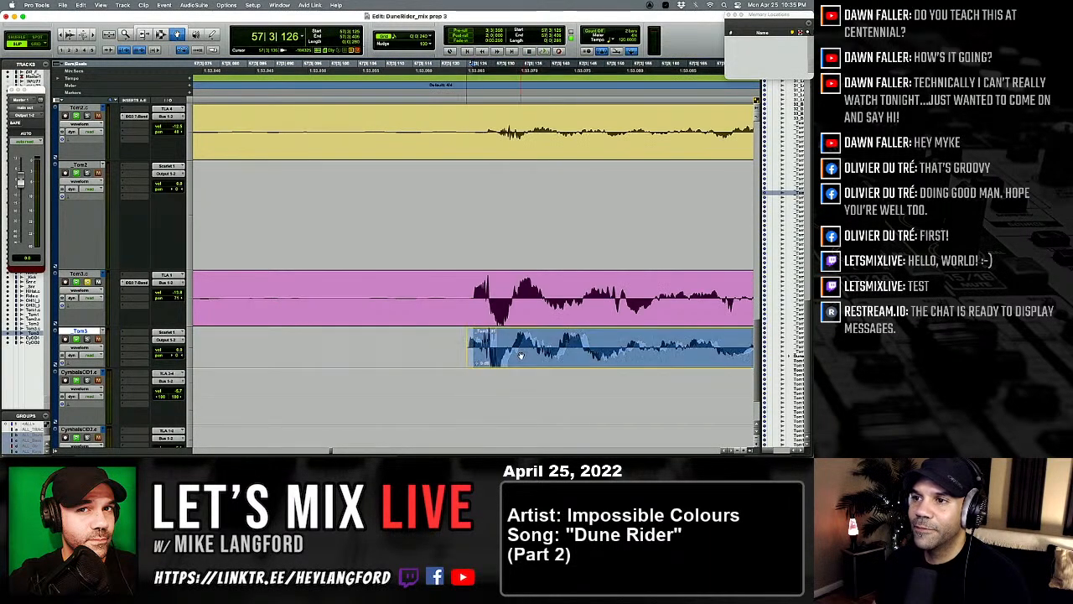
pyautogui.moveTo(527, 353); pyautogui.dragTo(520, 356)
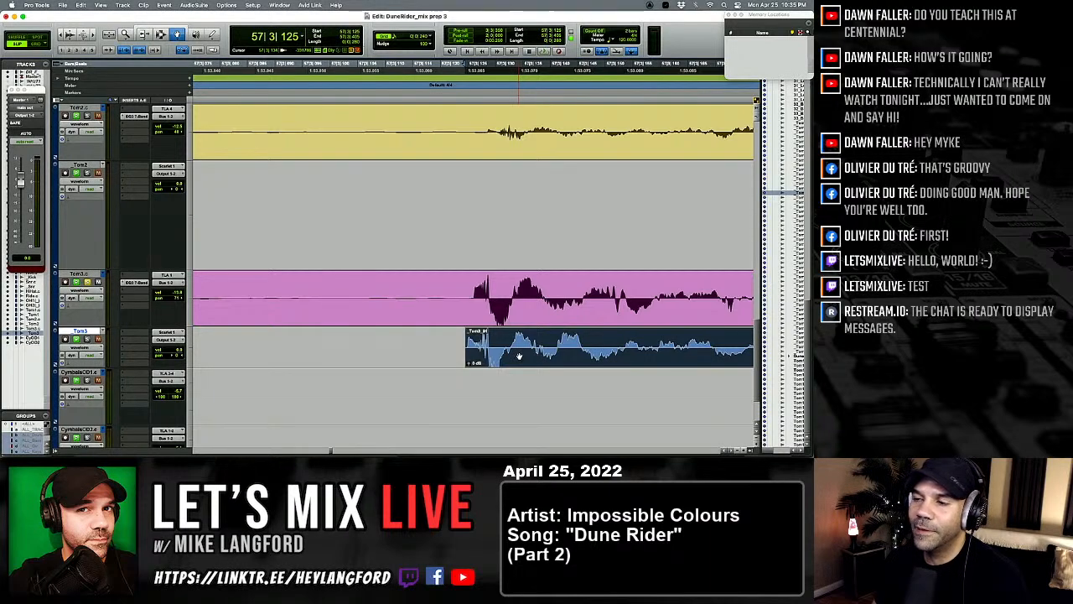
pyautogui.press('Tab')
pyautogui.press('Tab')
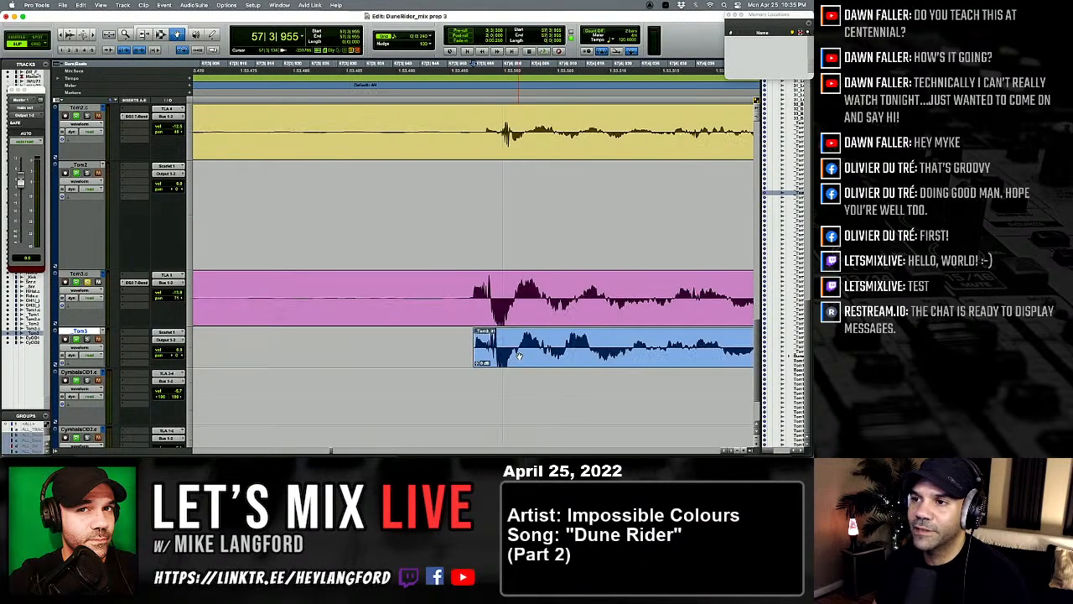
# Step: Shift the _Tom3 sample at 61|1|437 slightly earlier and align the two adjacent bar 64 samples with their Tom3.c hits
pyautogui.press('Tab')
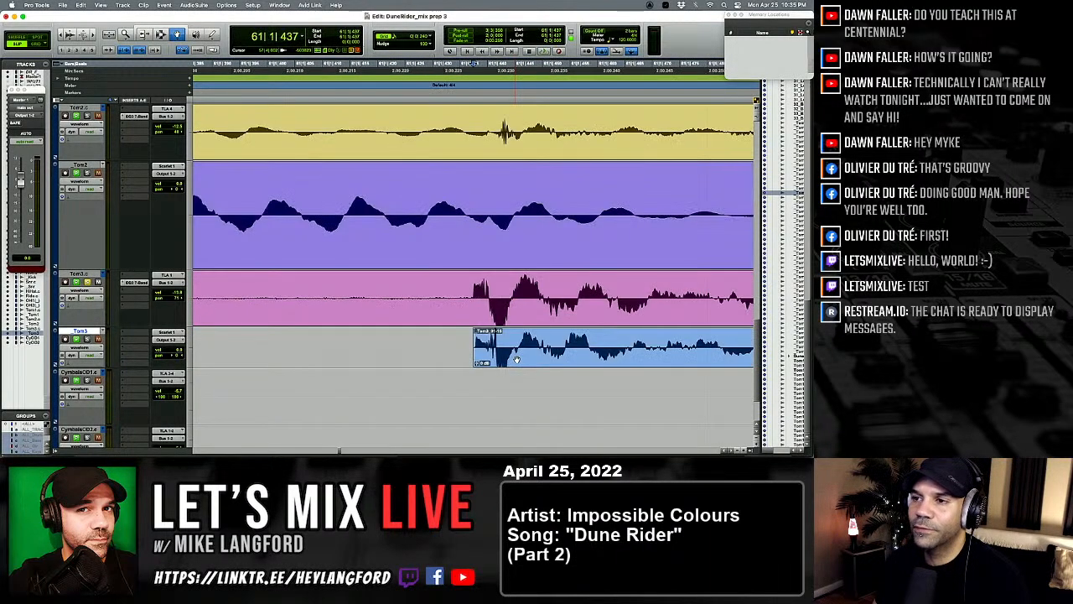
pyautogui.moveTo(514, 358); pyautogui.dragTo(506, 359)
pyautogui.press('Tab')
pyautogui.press('Tab')
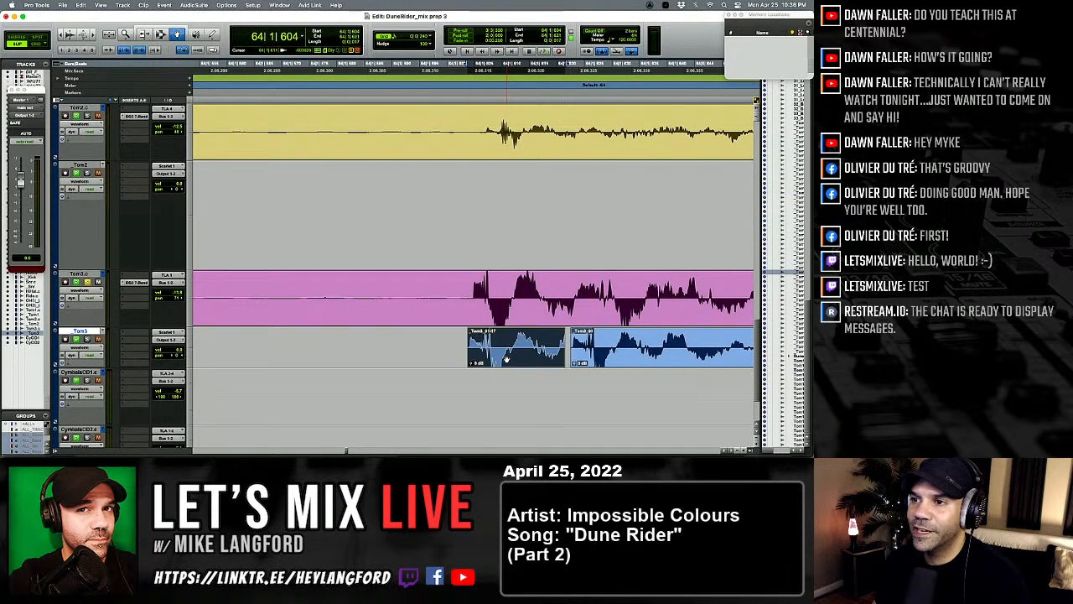
pyautogui.press('Tab')
pyautogui.press('Tab')
pyautogui.moveTo(608, 358); pyautogui.dragTo(631, 353)
# Step: Align the two bar 67 _Tom3 samples, around 67|4|397 and 67|4|570, with their Tom3.c attacks
pyautogui.press('Tab')
pyautogui.press('Tab')
pyautogui.click(602, 354)
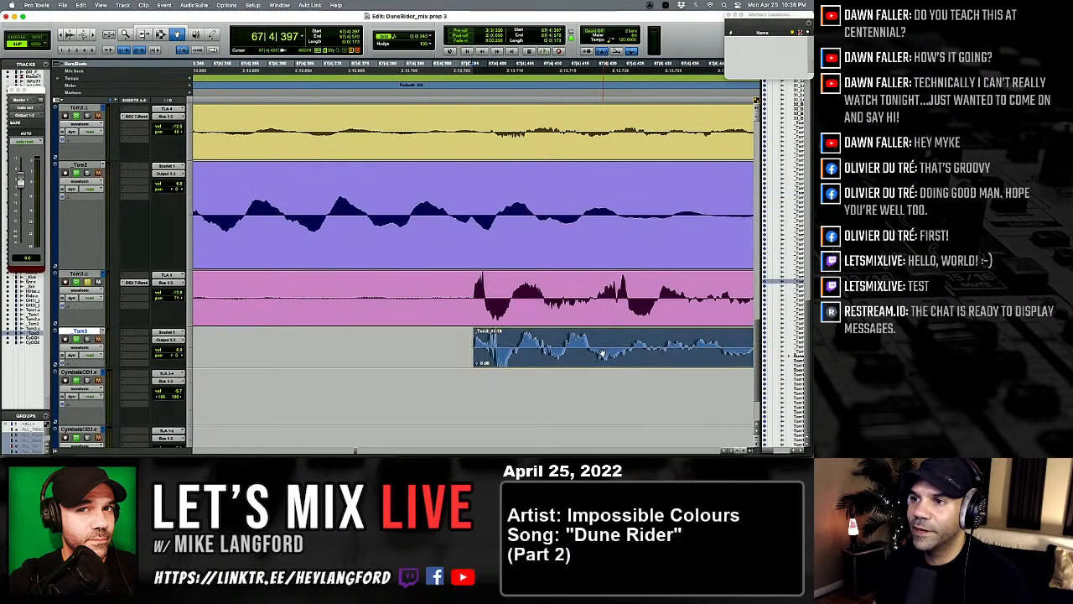
pyautogui.press('Tab')
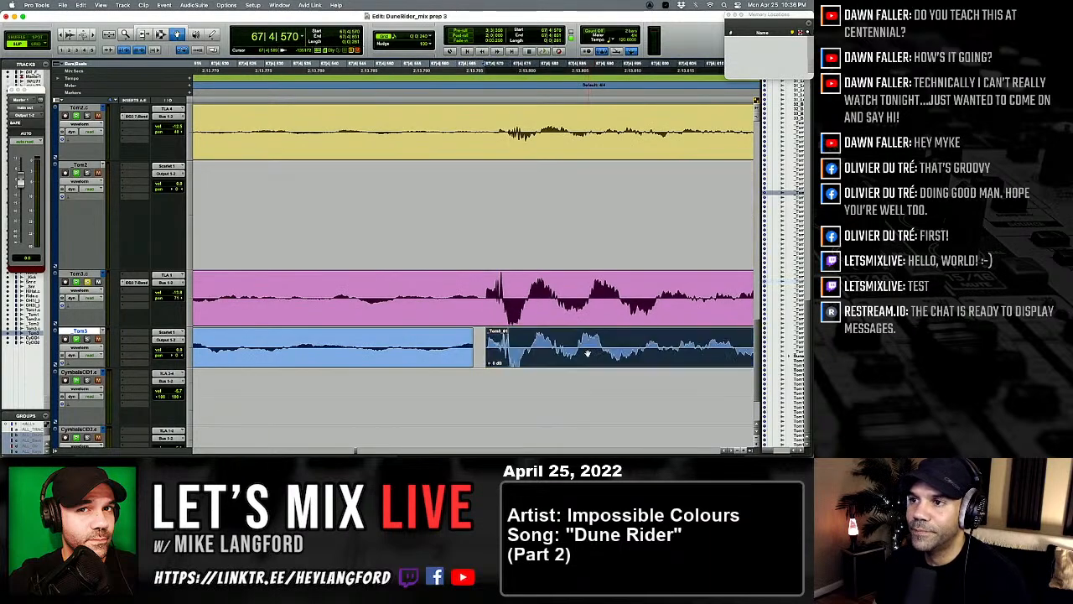
# Step: Align the _Tom3 samples at 71|1|519, 77|2|923 and 77|3|199 with their Tom3.c attacks, checking the ones in between
pyautogui.press('Tab')
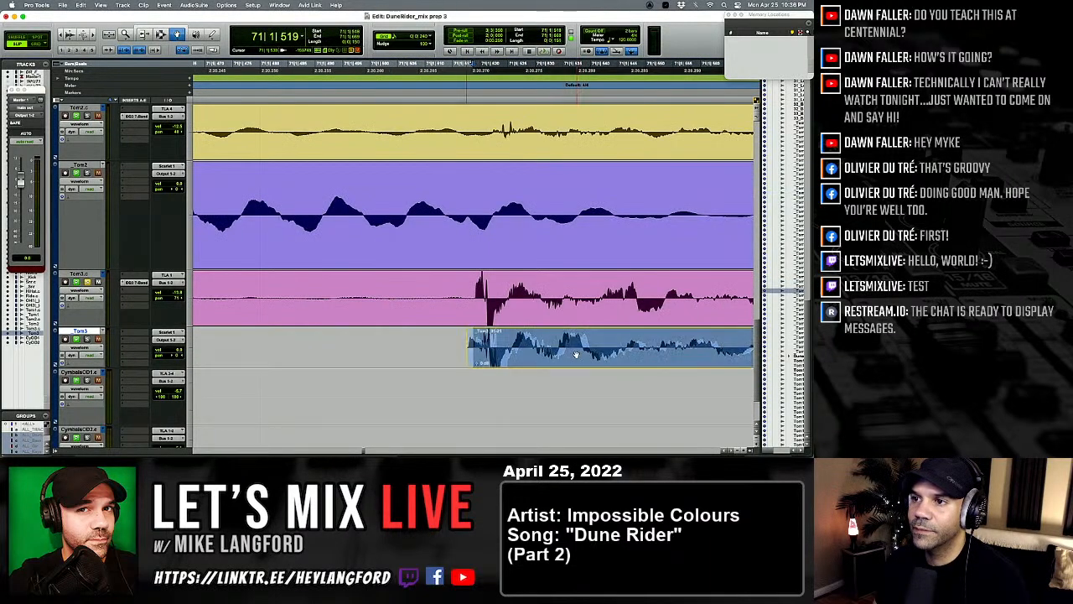
pyautogui.moveTo(573, 355)
pyautogui.mouseDown()
pyautogui.moveTo(543, 338)
pyautogui.moveTo(579, 340)
pyautogui.mouseUp()
pyautogui.press('Tab')
pyautogui.press('Tab')
pyautogui.press('Tab')
pyautogui.press('Tab')
pyautogui.press('Tab')
pyautogui.press('Tab')
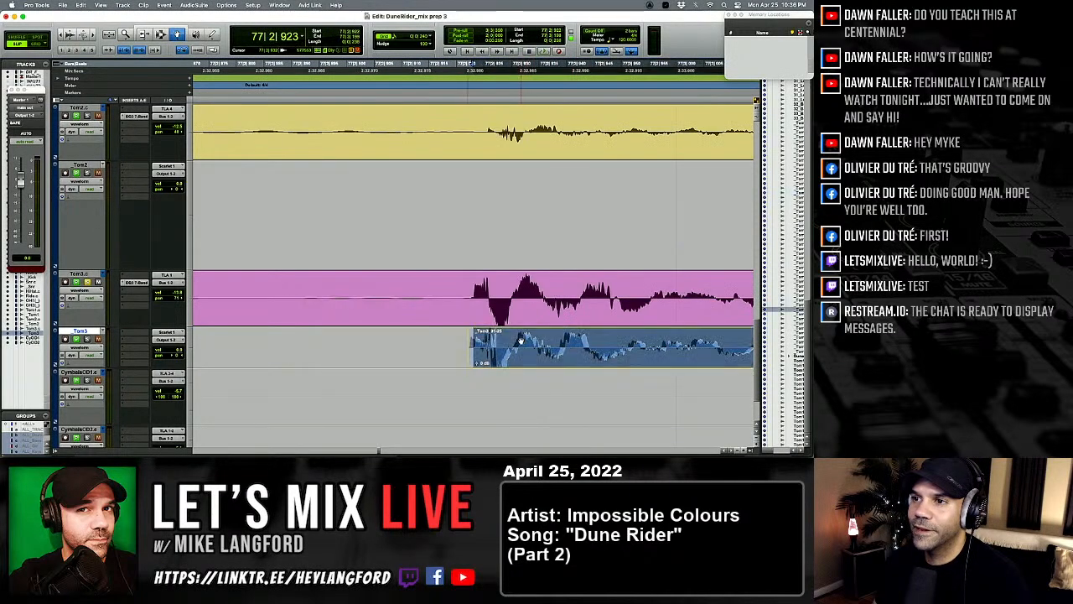
pyautogui.press('Tab')
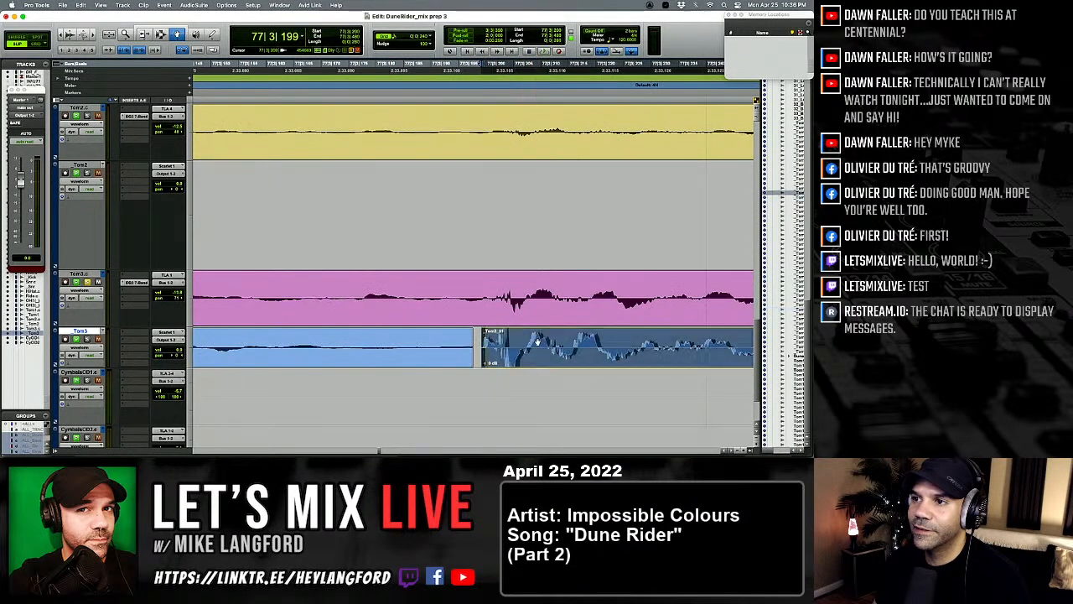
# Step: Move the _Tom3 sample at 132|3|819 to 132|3|818 and align the remaining bar 132 samples with their Tom3.c hits
pyautogui.press('Tab')
pyautogui.press('Tab')
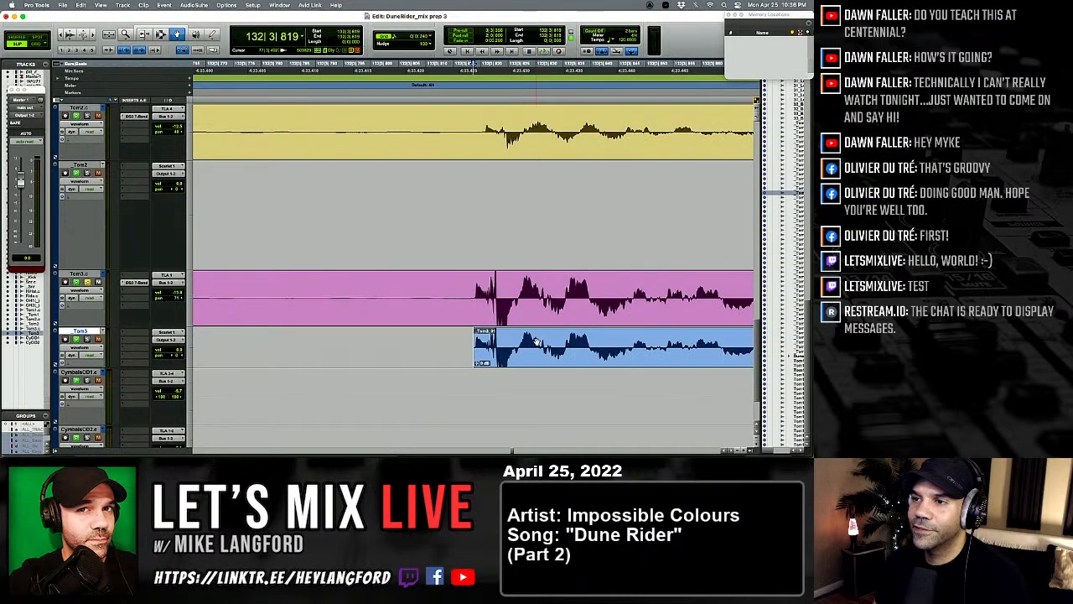
pyautogui.moveTo(535, 339); pyautogui.dragTo(533, 340)
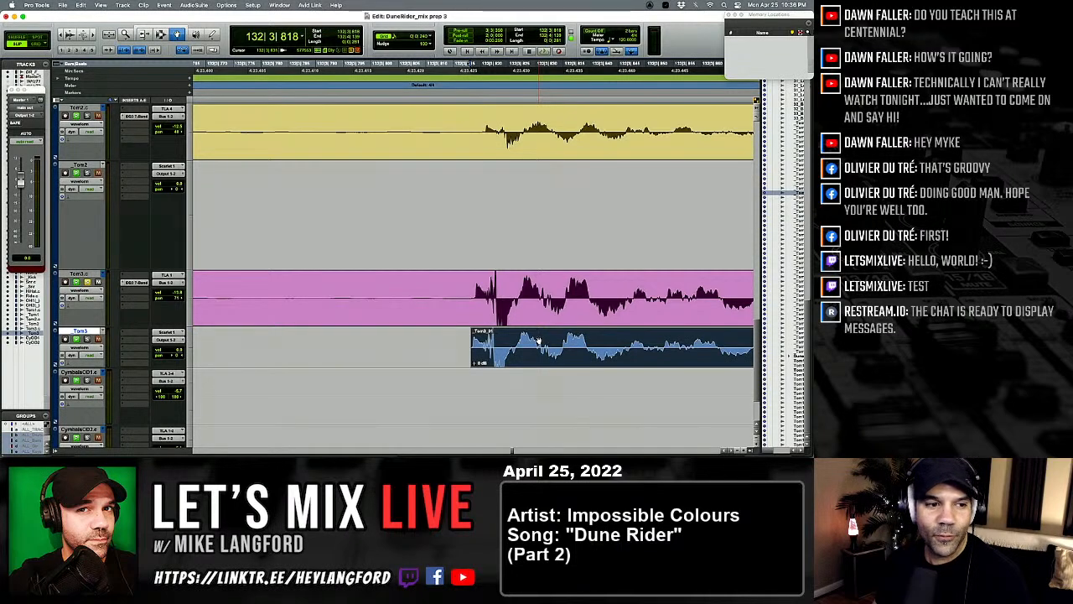
pyautogui.press('Tab')
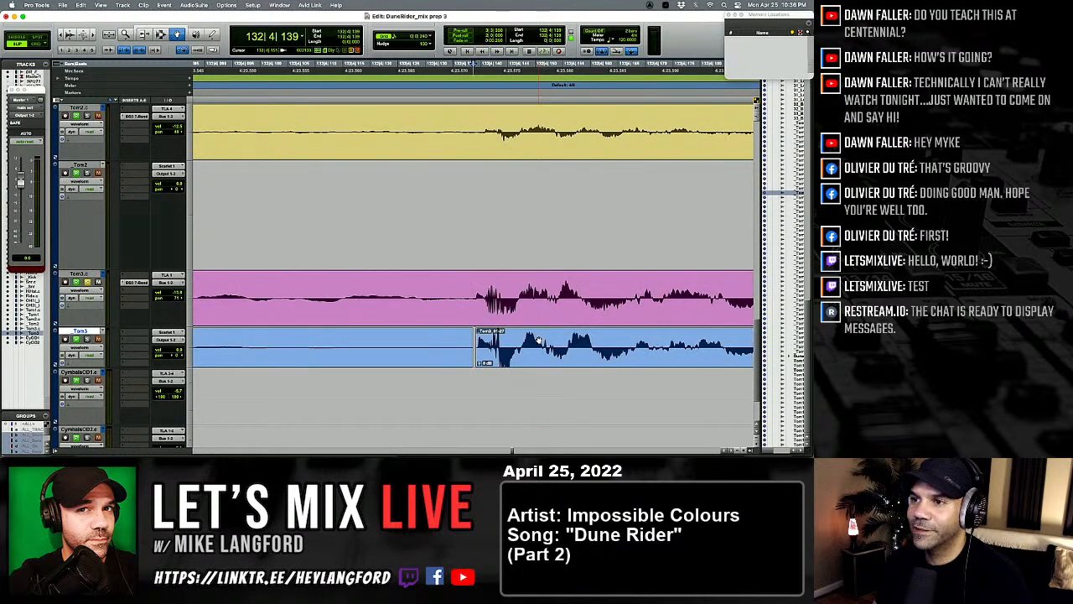
pyautogui.press('Tab')
pyautogui.press('Tab')
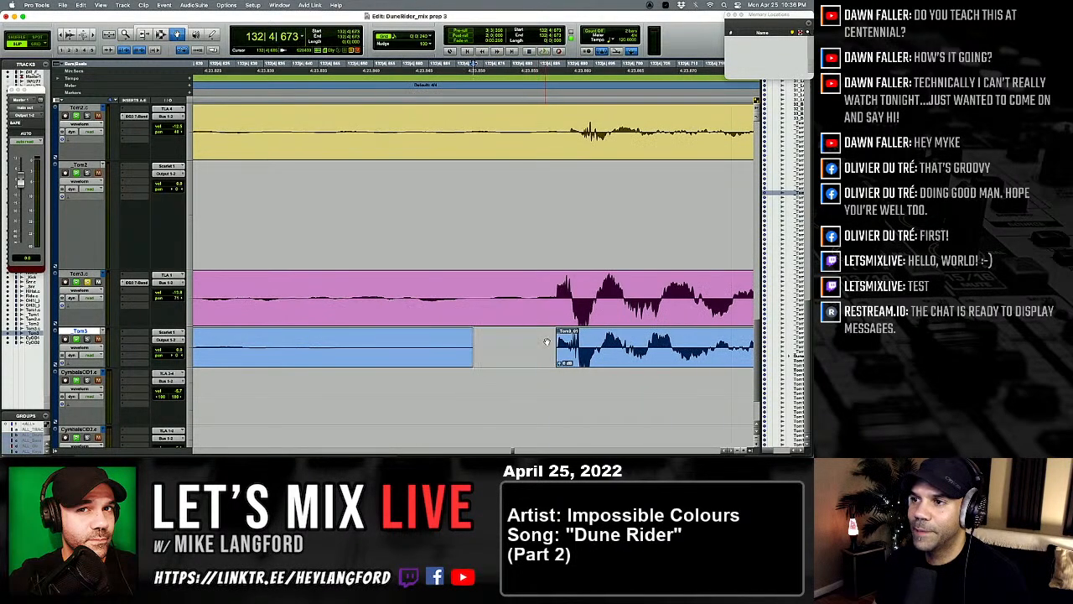
pyautogui.moveTo(574, 346); pyautogui.dragTo(584, 348)
# Step: Compare the last _Tom3 samples, from 133|1|007 through 142|4|852, with their Tom3.c hits
pyautogui.press('Tab')
pyautogui.press('Tab')
pyautogui.hotkey('alt', 'Tab')
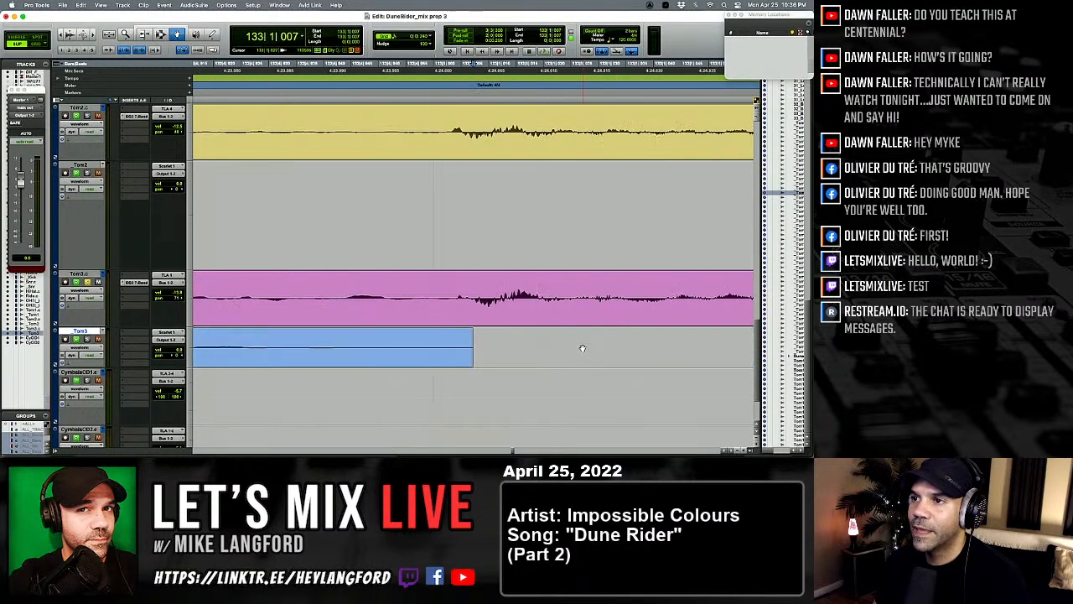
pyautogui.press('Tab')
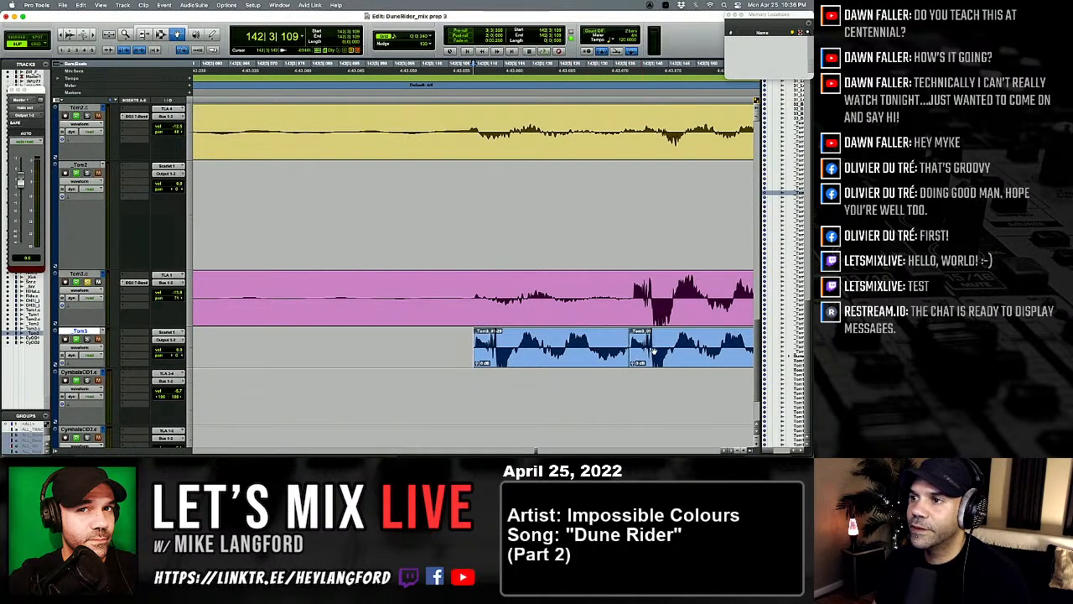
pyautogui.press('Tab')
pyautogui.press('Tab')
pyautogui.press('Tab')
pyautogui.press('Tab')
pyautogui.press('Tab')
pyautogui.press('Tab')
pyautogui.press('Tab')
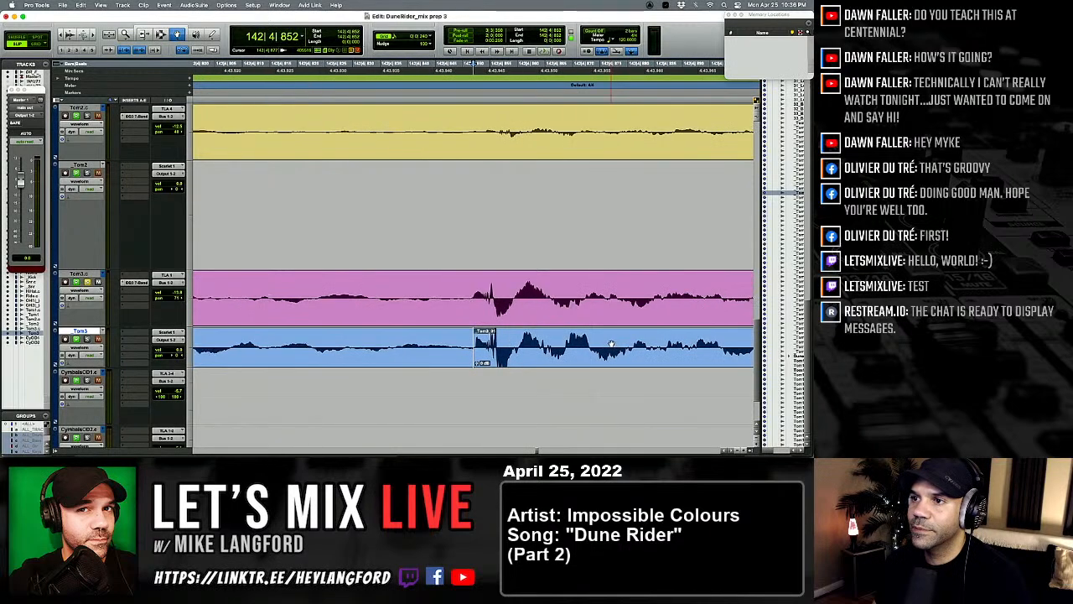
# Step: Save the session and switch to the Selector tool
pyautogui.hotkey('alt', 'a')
pyautogui.press('super+s')
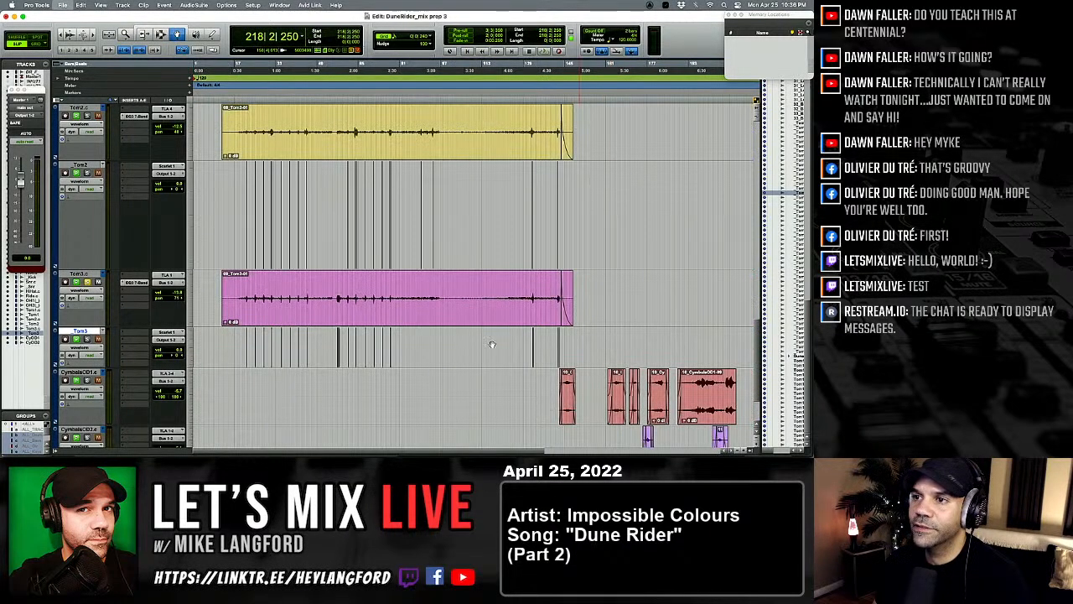
pyautogui.press('F7')
# Step: Insert Trigger 2 (mono) on the _Tom1 track, load the MainRock_T1 preset and move the plug-in window clear of the tracks
pyautogui.scroll(5, 292, 336)
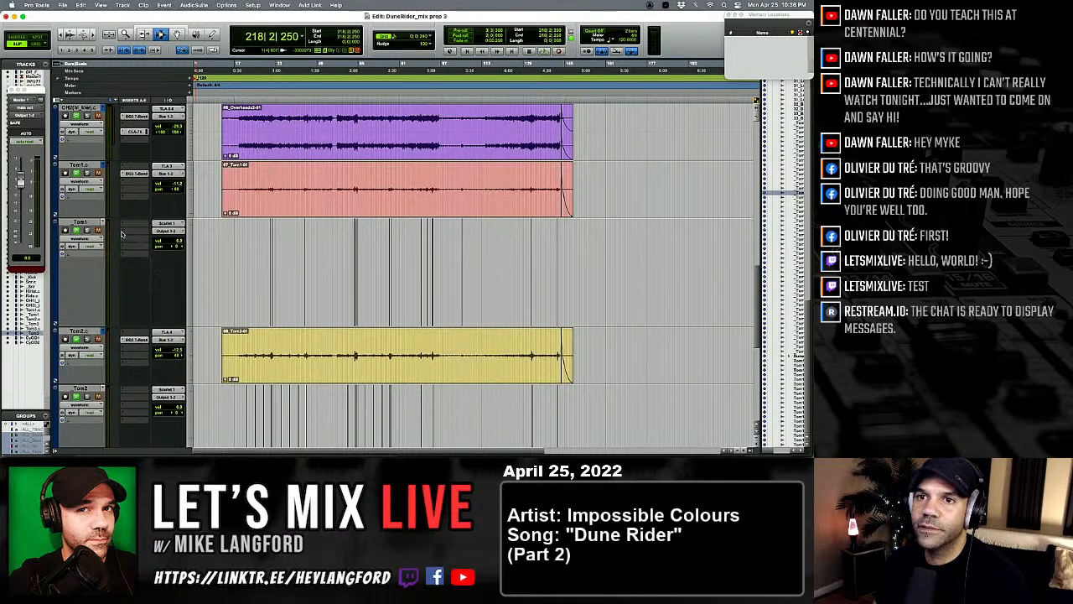
pyautogui.click(134, 179)
pyautogui.click(144, 194)
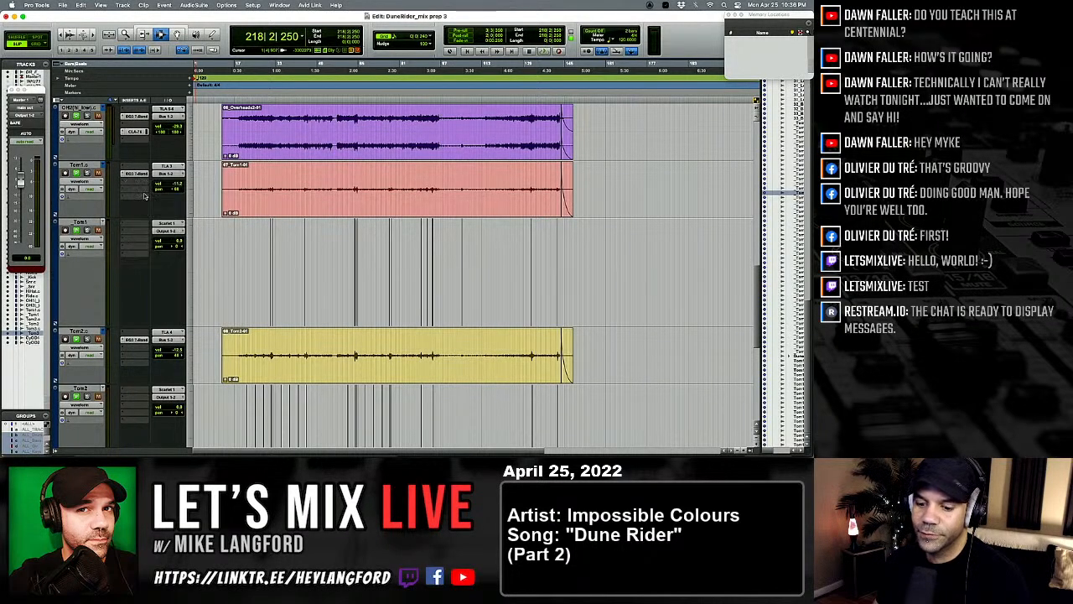
pyautogui.write('tr')
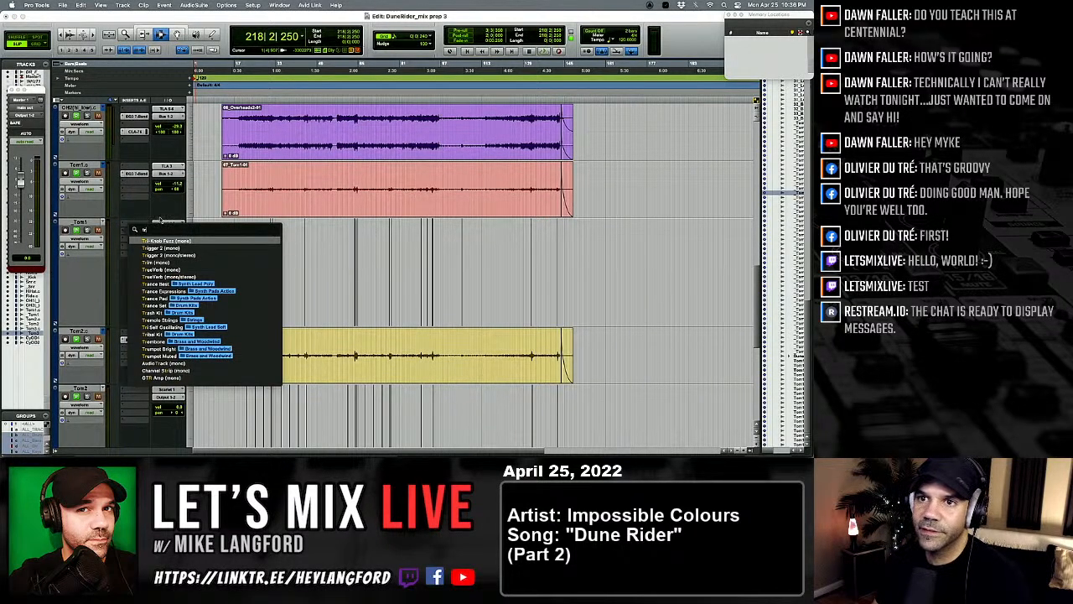
pyautogui.click(168, 248)
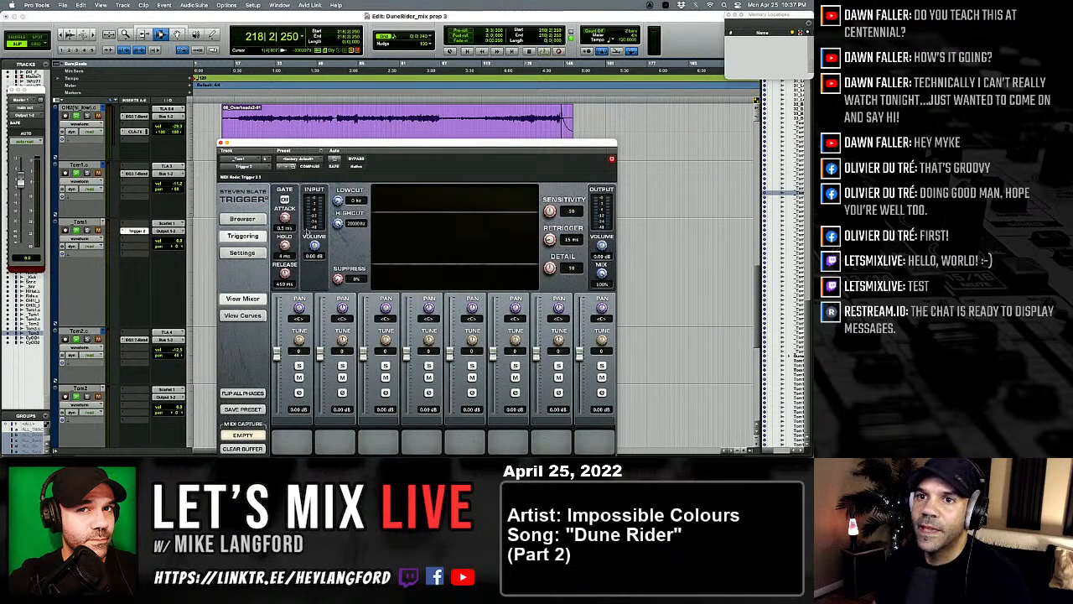
pyautogui.click(287, 157)
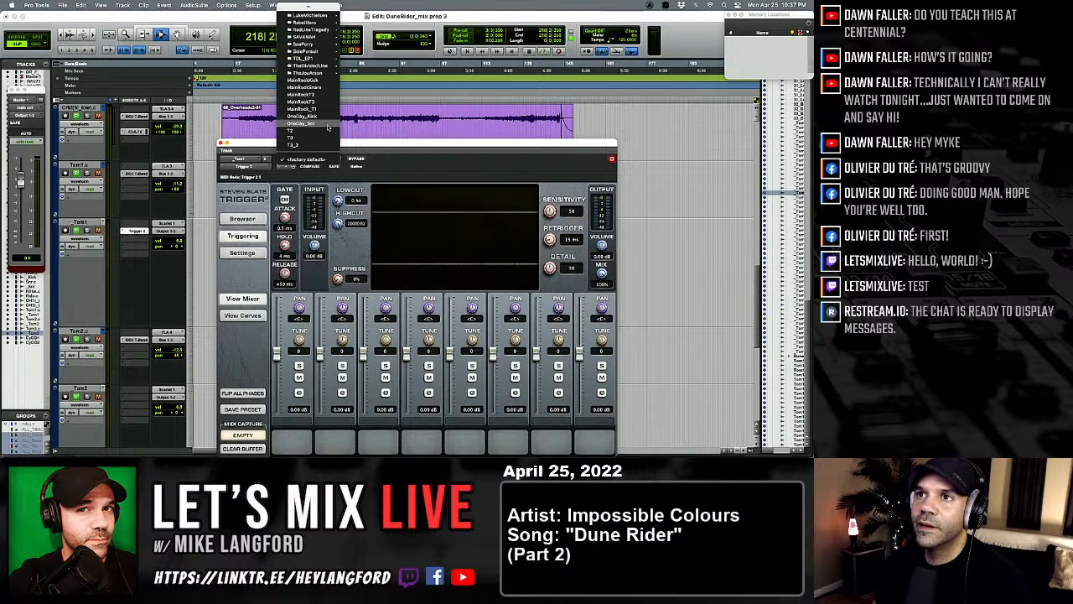
pyautogui.click(322, 110)
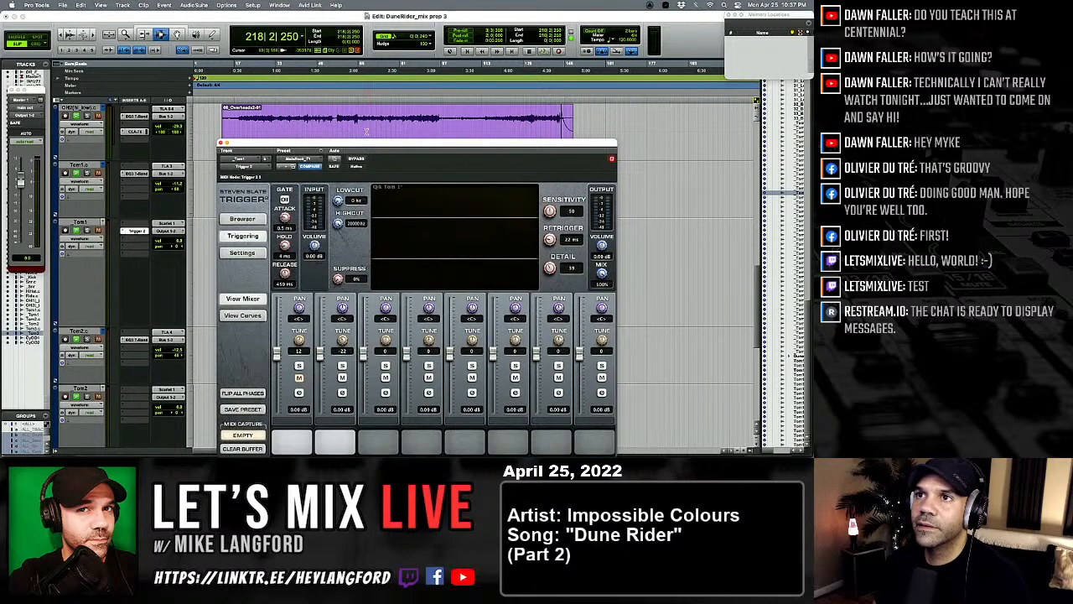
pyautogui.moveTo(295, 144); pyautogui.dragTo(554, 140)
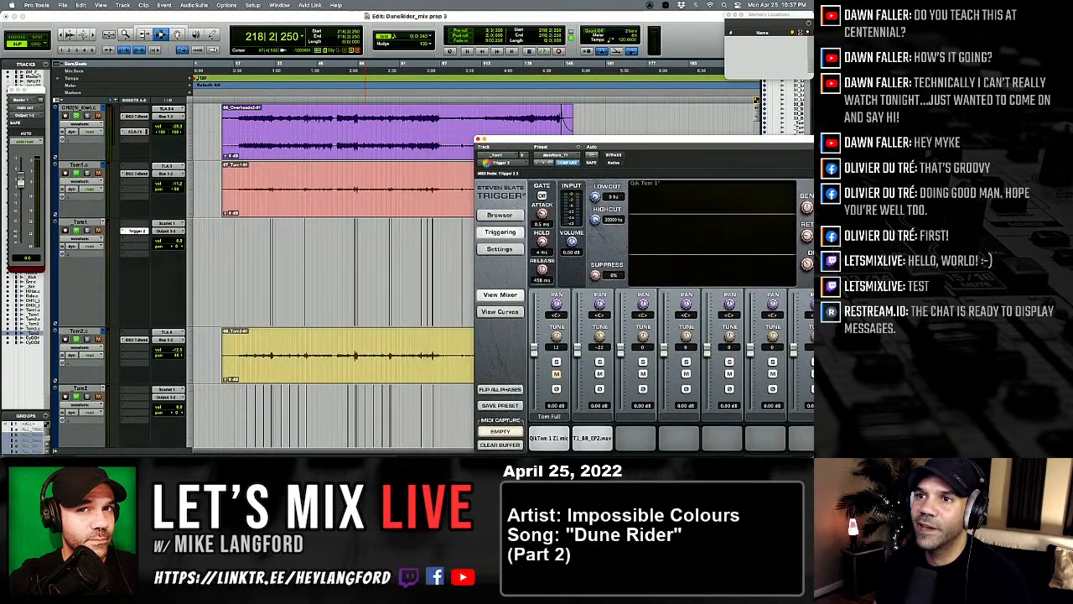
# Step: Locate the _Tom1 samples around bars 31 and 32 for testing Trigger 2
pyautogui.click(274, 199)
pyautogui.press('t')
pyautogui.press('t')
pyautogui.press('t')
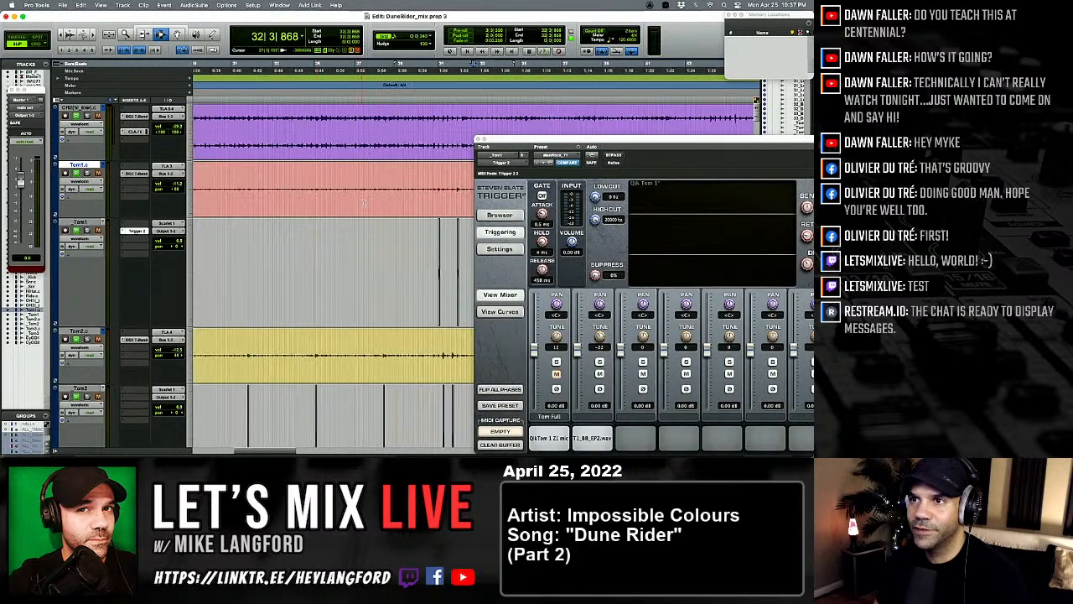
pyautogui.click(372, 199)
pyautogui.press('t')
pyautogui.press('t')
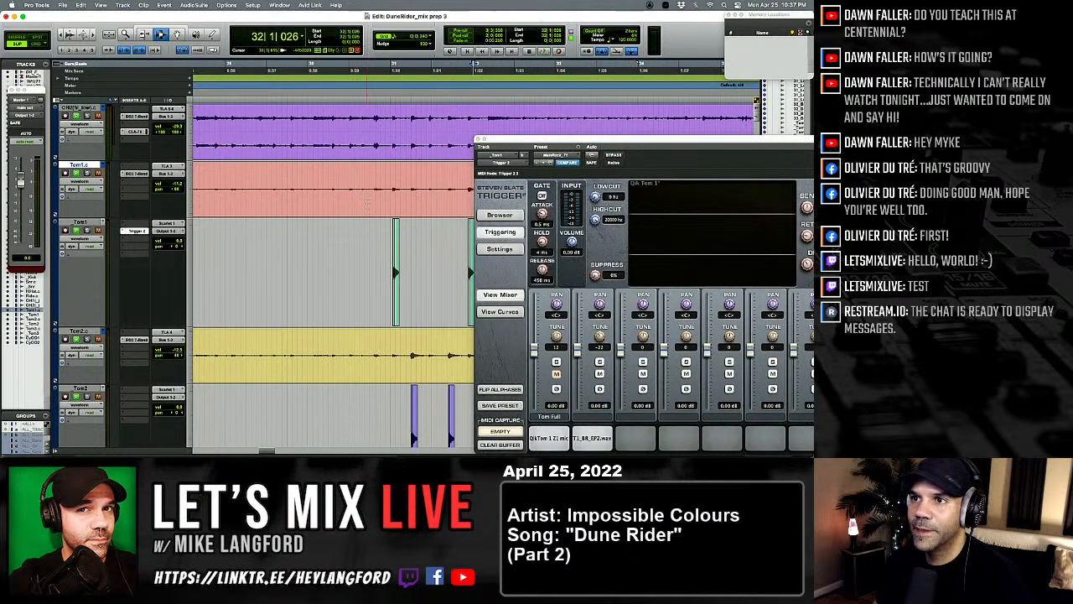
pyautogui.press('r')
pyautogui.press('r')
pyautogui.click(371, 205)
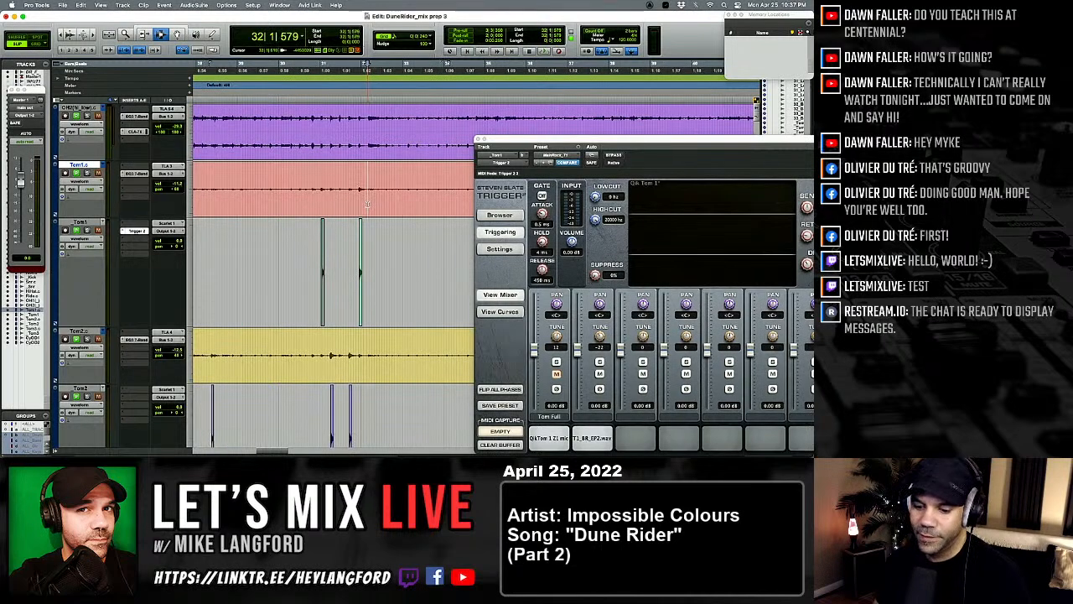
pyautogui.press('t')
pyautogui.press('t')
pyautogui.press('t')
pyautogui.press('t')
pyautogui.press('r')
pyautogui.press('r')
pyautogui.press('r')
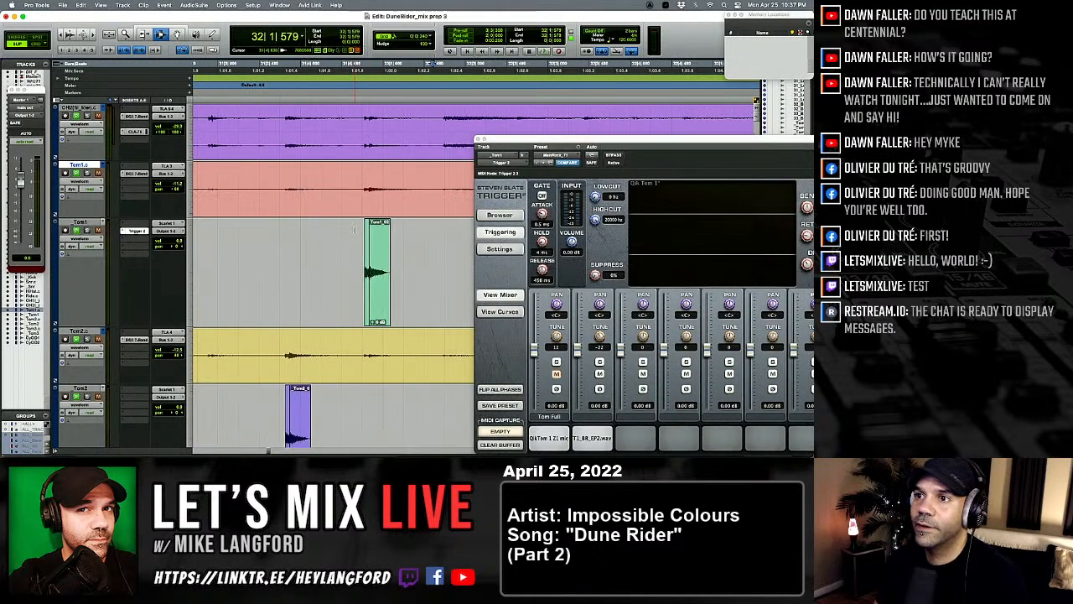
# Step: Select the _Tom1 passage starting at 30|4|861, solo the track and audition its sample through Trigger 2
pyautogui.scroll(-1, 374, 205)
pyautogui.moveTo(366, 206); pyautogui.dragTo(428, 207)
pyautogui.click(89, 173)
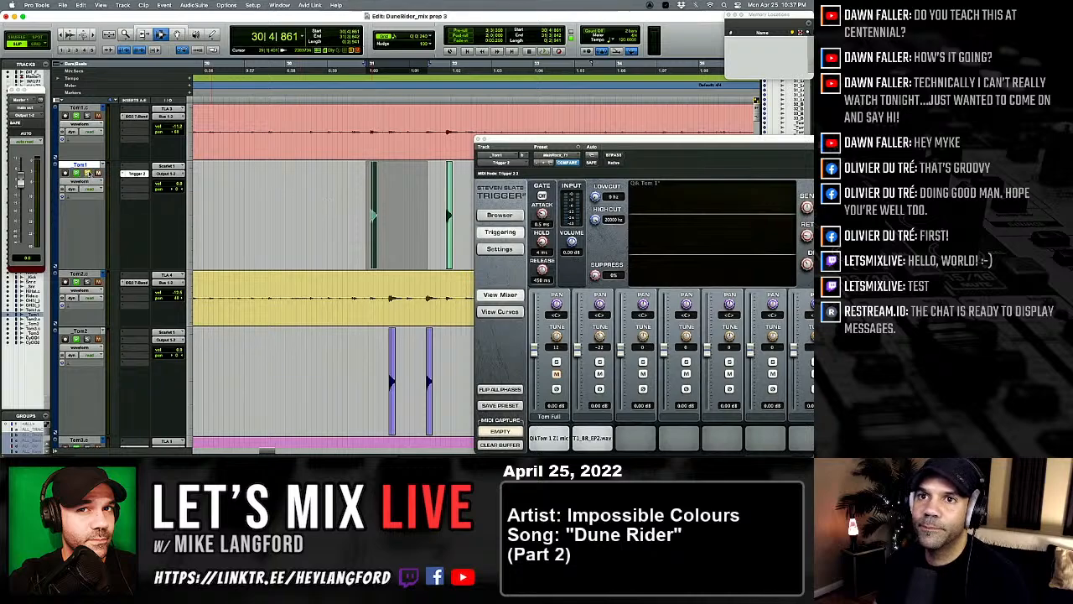
pyautogui.press('space')
pyautogui.press('space')
pyautogui.press('space')
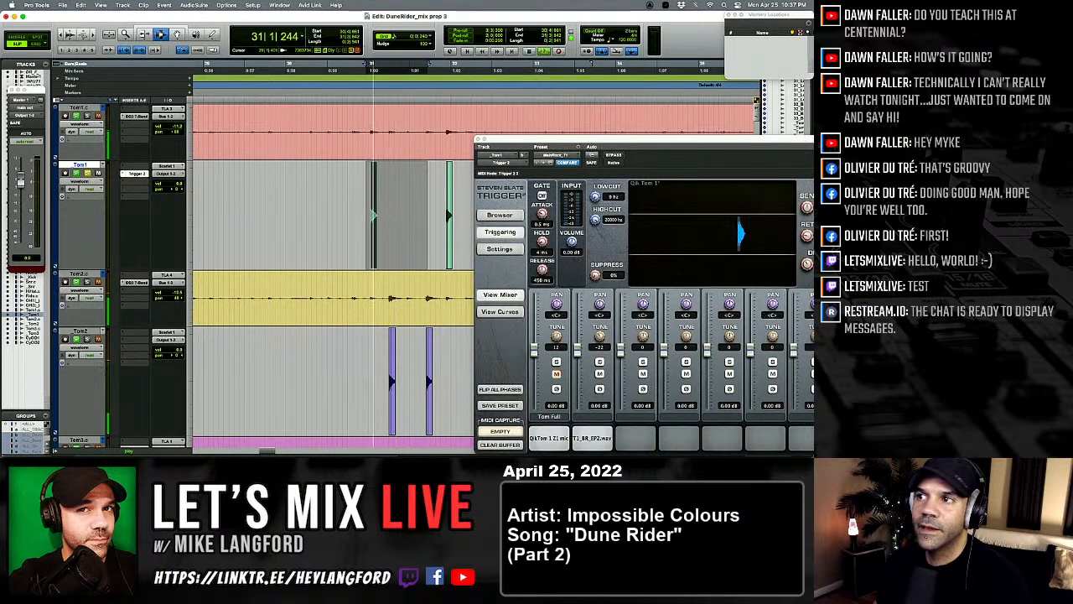
pyautogui.press('space')
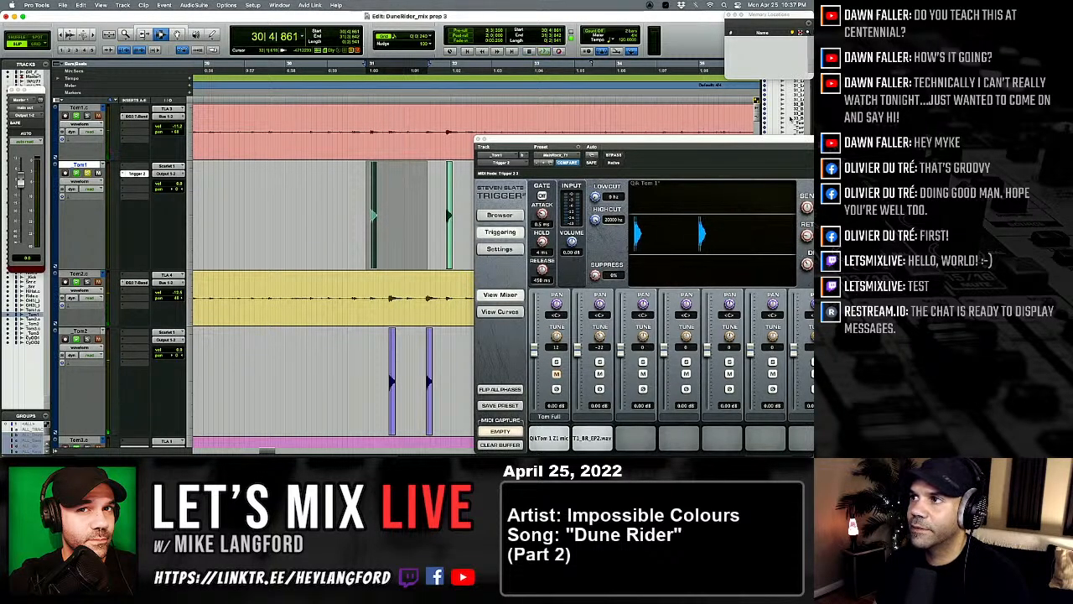
# Step: Audition the _Tom1 passage while setting Trigger 2's Detail to 26 and Sensitivity to 67
pyautogui.moveTo(788, 139); pyautogui.dragTo(755, 51)
pyautogui.press('space')
pyautogui.moveTo(773, 181); pyautogui.dragTo(773, 192)
pyautogui.press('space')
pyautogui.press('space')
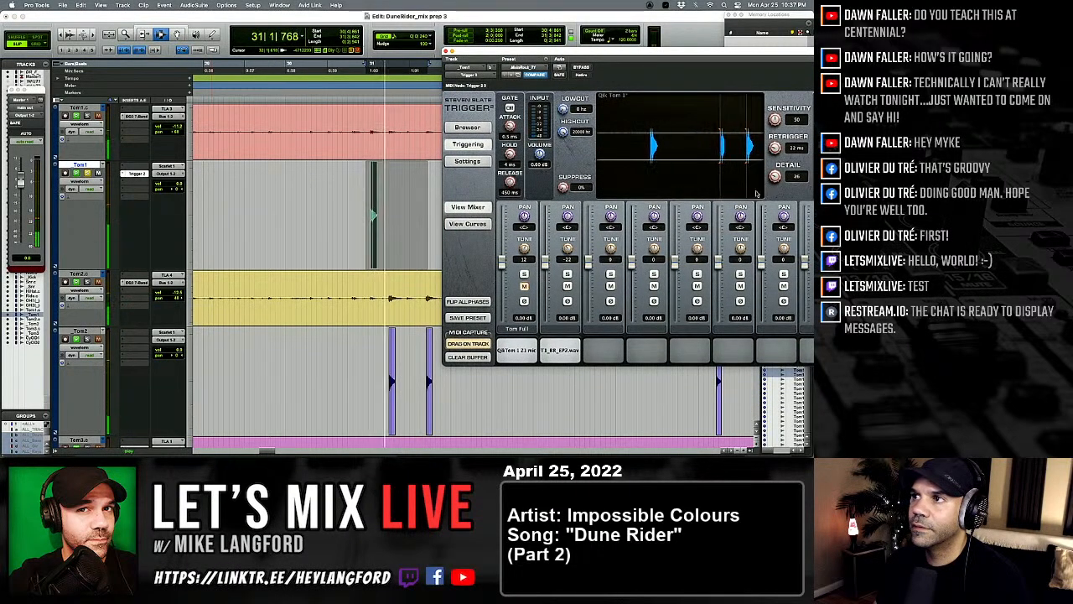
pyautogui.press('space')
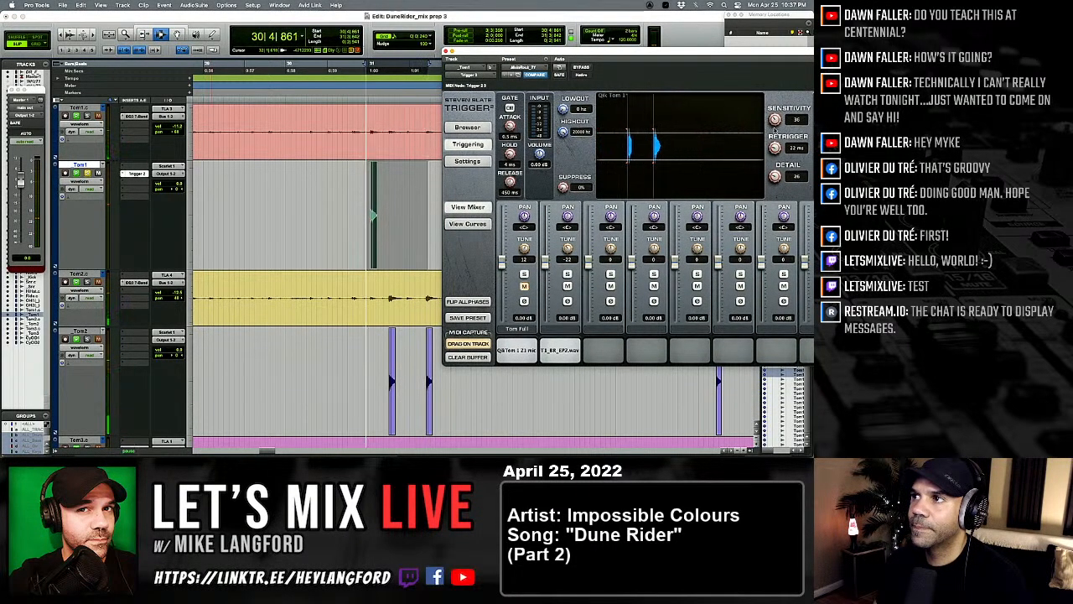
pyautogui.keyDown('alt'); pyautogui.click(777, 122); pyautogui.keyUp('alt')
pyautogui.moveTo(778, 123); pyautogui.dragTo(780, 50)
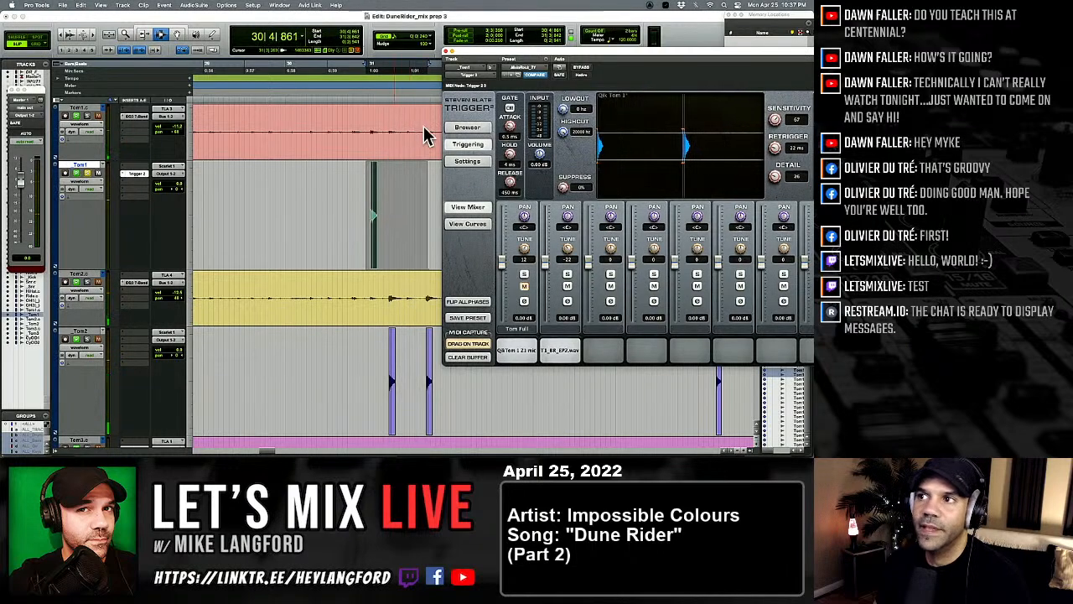
# Step: Extend the _Tom1 loop selection slightly toward the next hit and set Trigger 2's Mix to 100%
pyautogui.moveTo(734, 50); pyautogui.dragTo(608, 57)
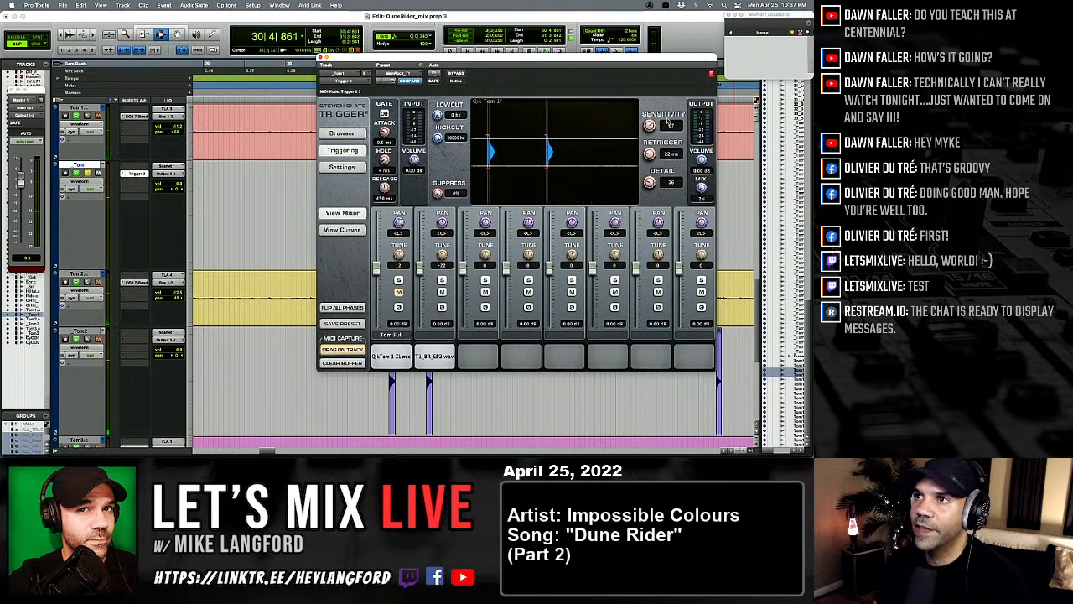
pyautogui.moveTo(609, 61); pyautogui.dragTo(582, 224)
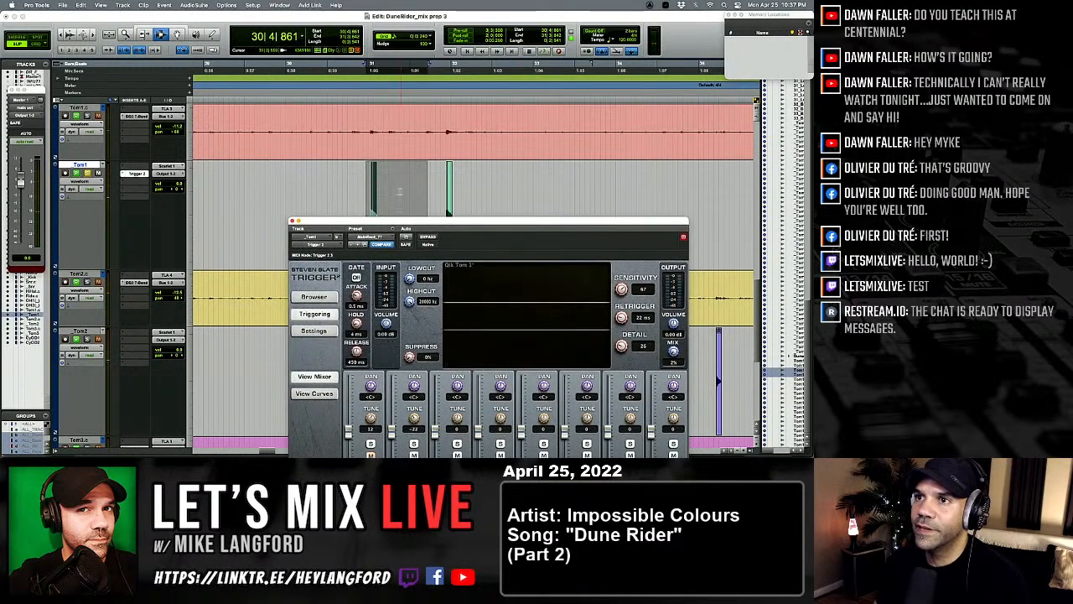
pyautogui.moveTo(435, 185); pyautogui.dragTo(441, 189)
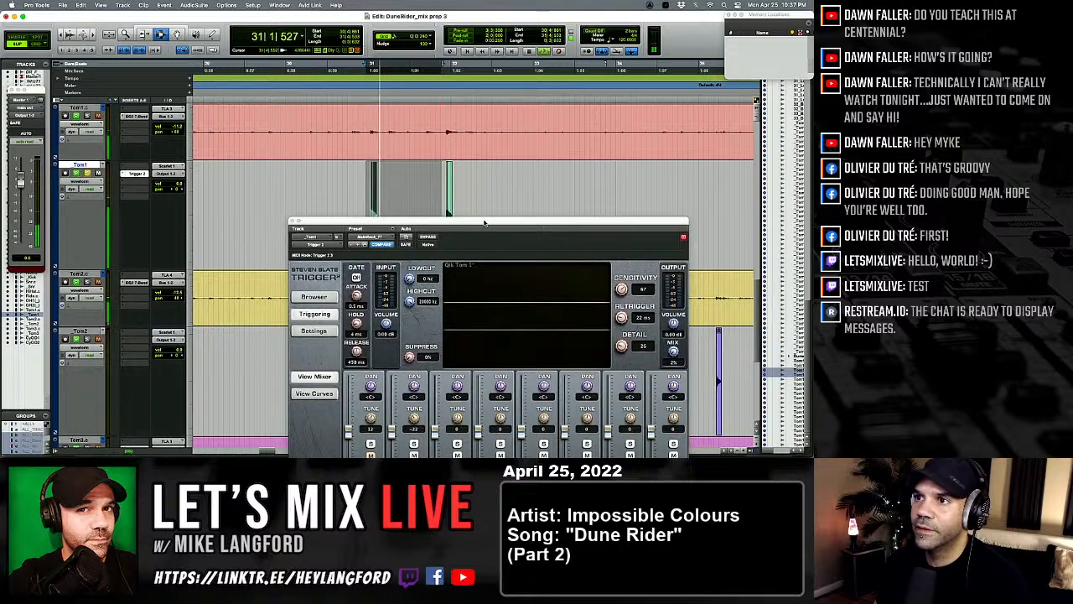
pyautogui.moveTo(489, 224); pyautogui.dragTo(536, 60)
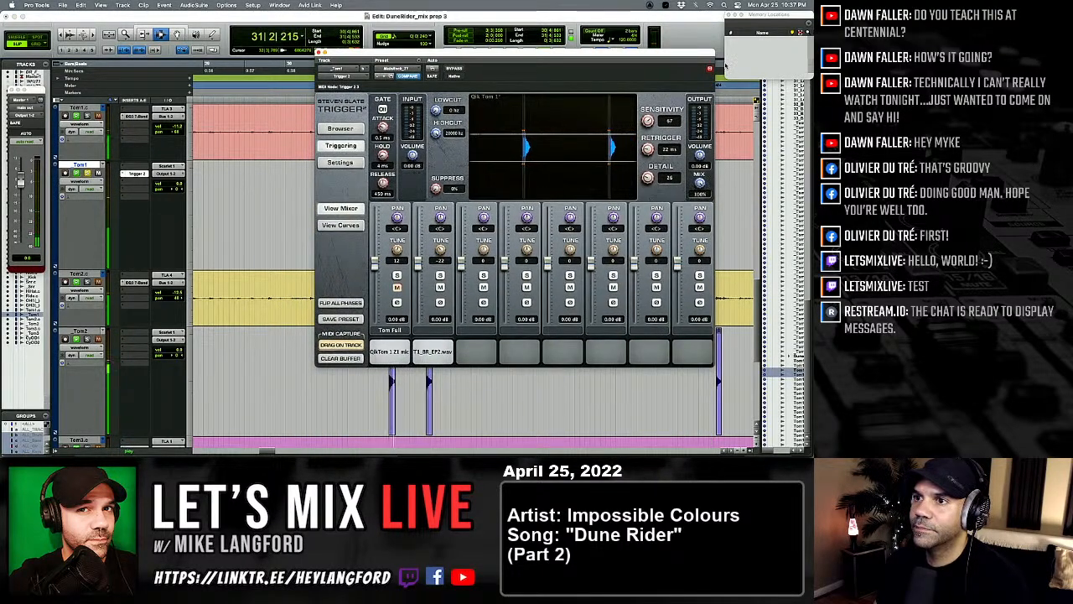
# Step: Retune the T1_BR_EP2.wav sample in Trigger 2, and match the _Tom1 track's pan to Tom1.c
pyautogui.moveTo(447, 253); pyautogui.dragTo(618, 163)
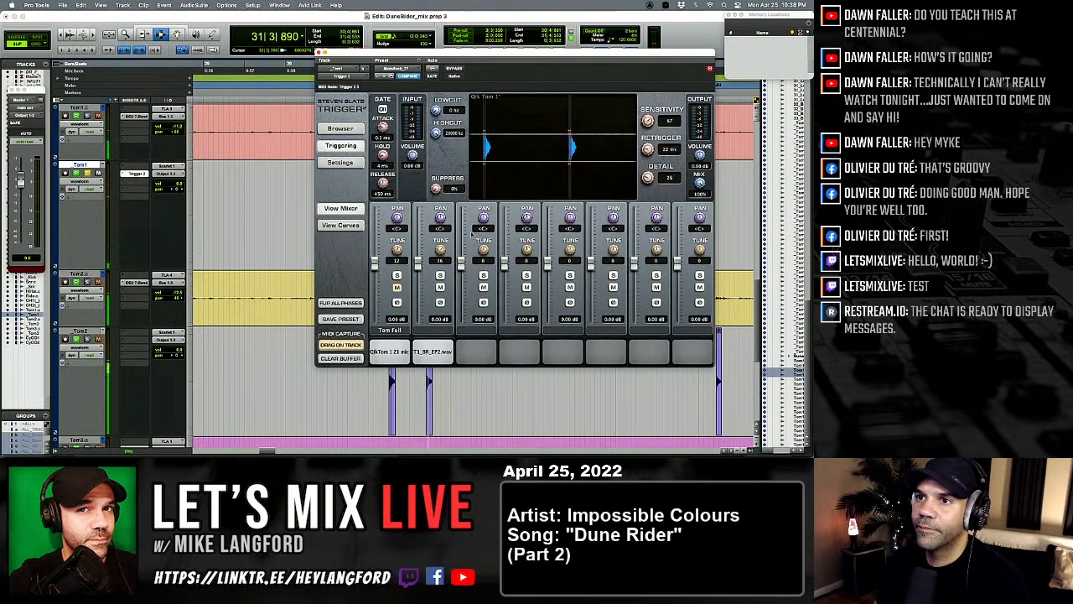
pyautogui.click(344, 226)
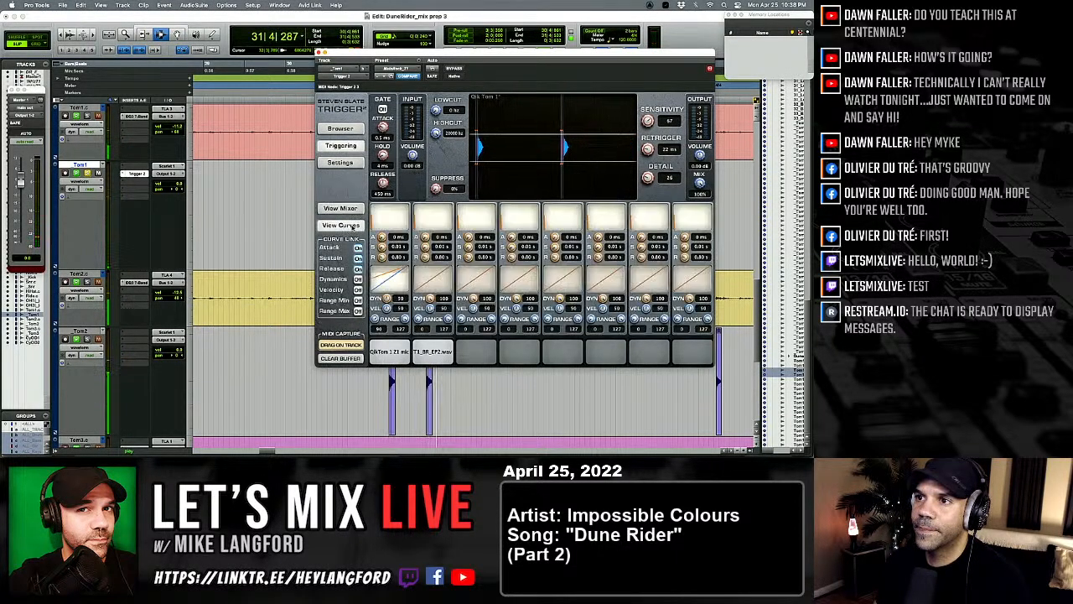
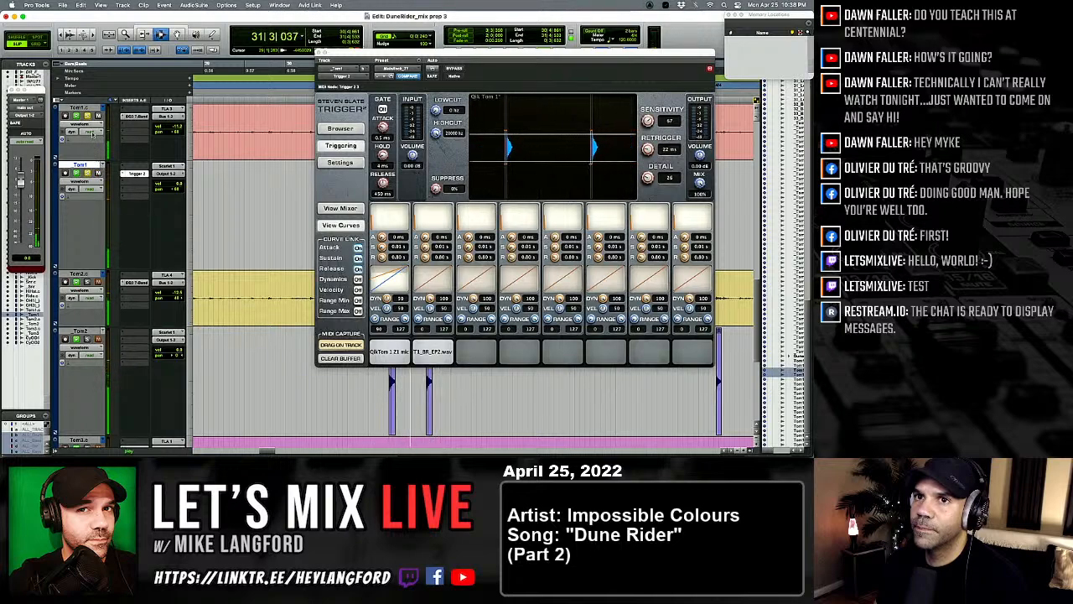
pyautogui.moveTo(176, 127); pyautogui.dragTo(182, 171)
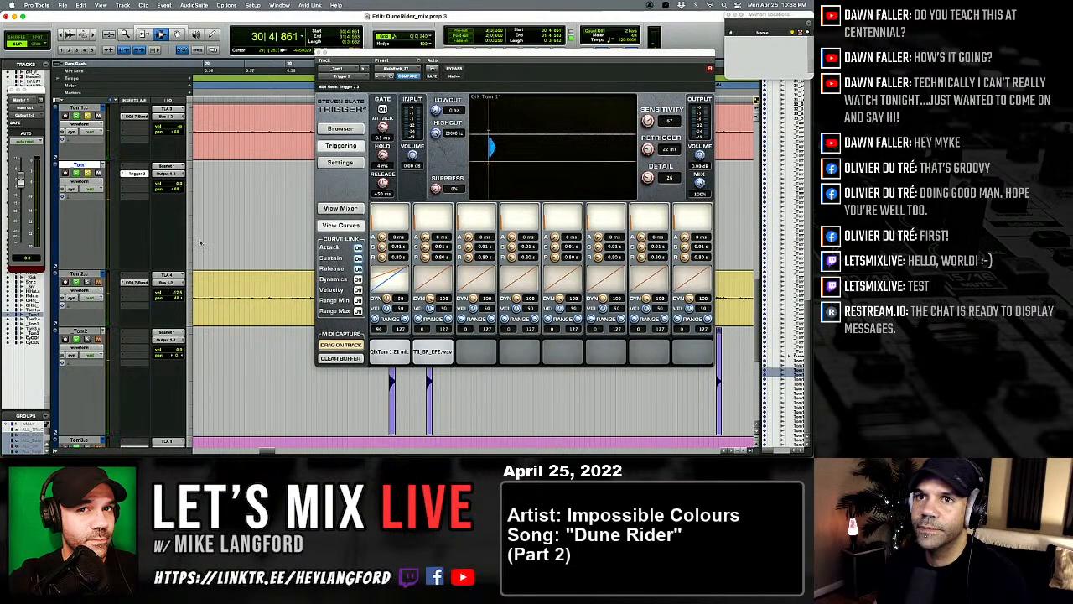
# Step: Insert Trigger 2 (mono) on the _Tom2 track in the mixer and load the T2 preset
pyautogui.press('super+equal')
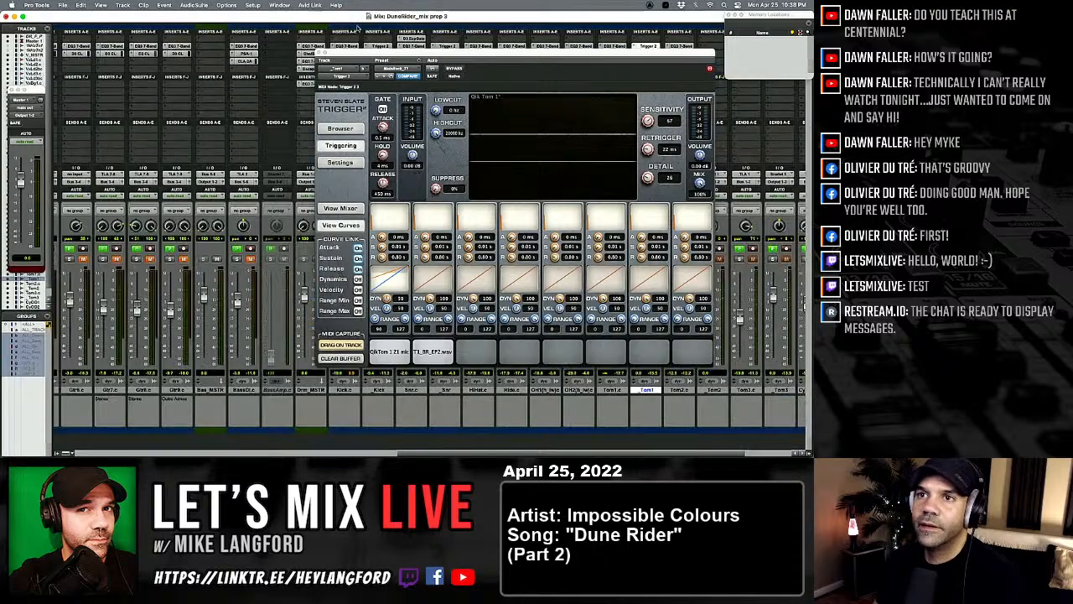
pyautogui.moveTo(418, 59); pyautogui.dragTo(292, 89)
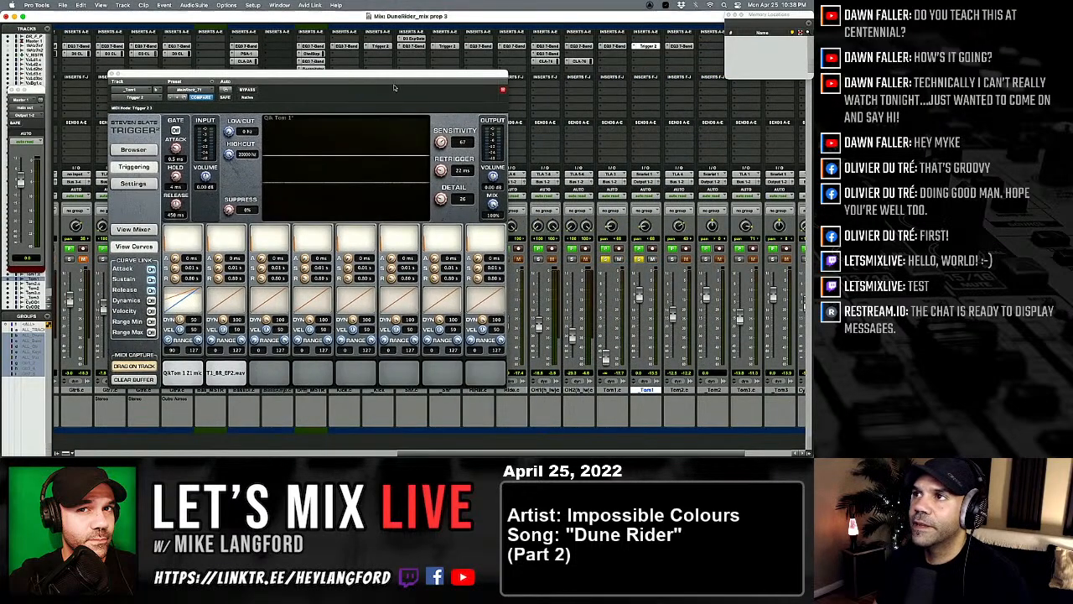
pyautogui.hscroll(3, 598, 65)
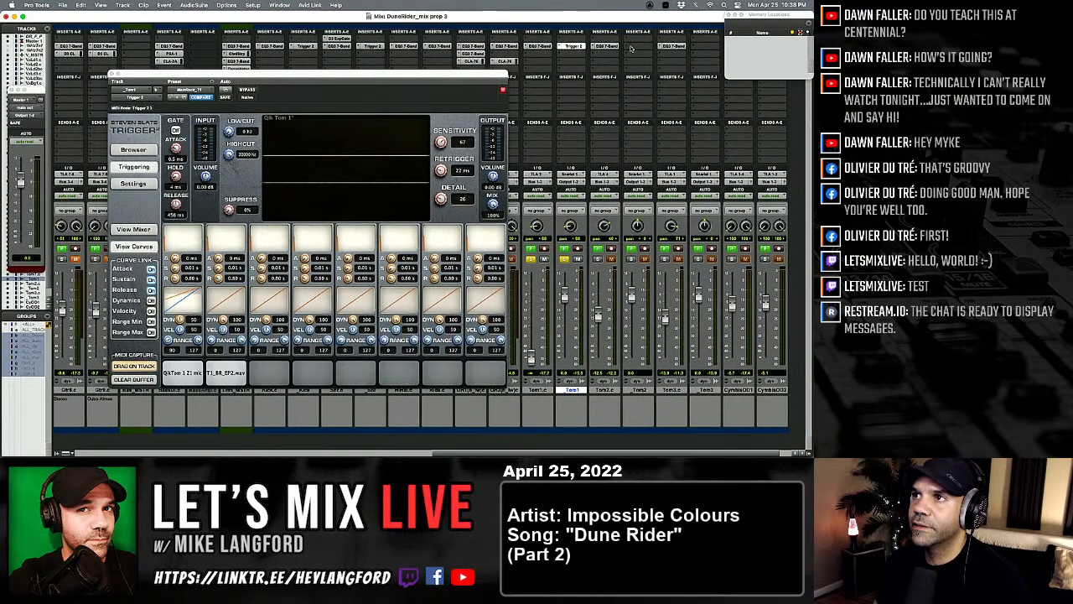
pyautogui.click(631, 48)
pyautogui.moveTo(711, 55)
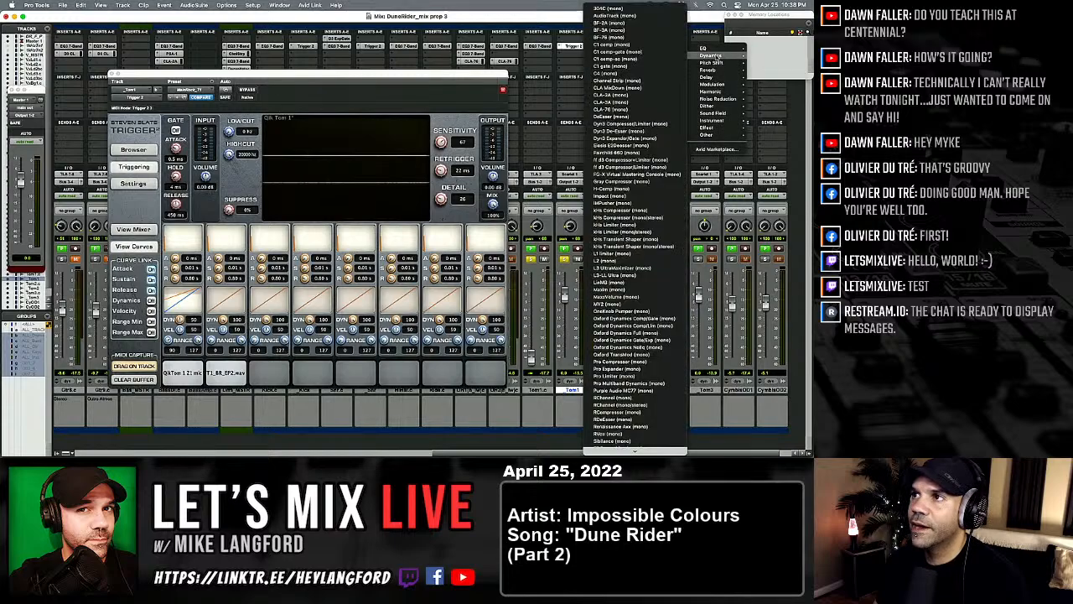
pyautogui.click(582, 30)
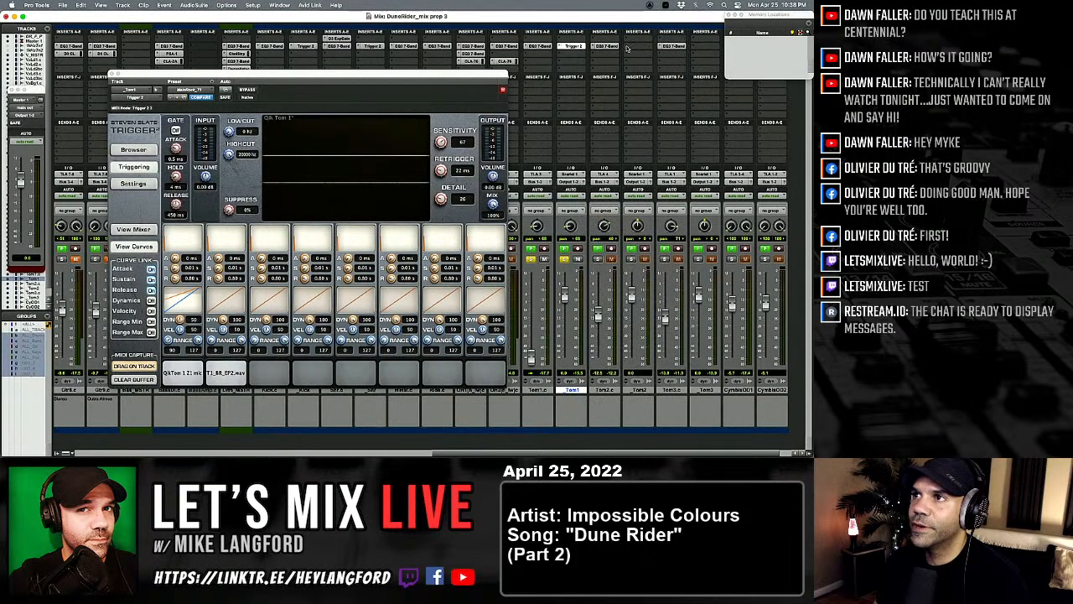
pyautogui.click(627, 47)
pyautogui.click(639, 23)
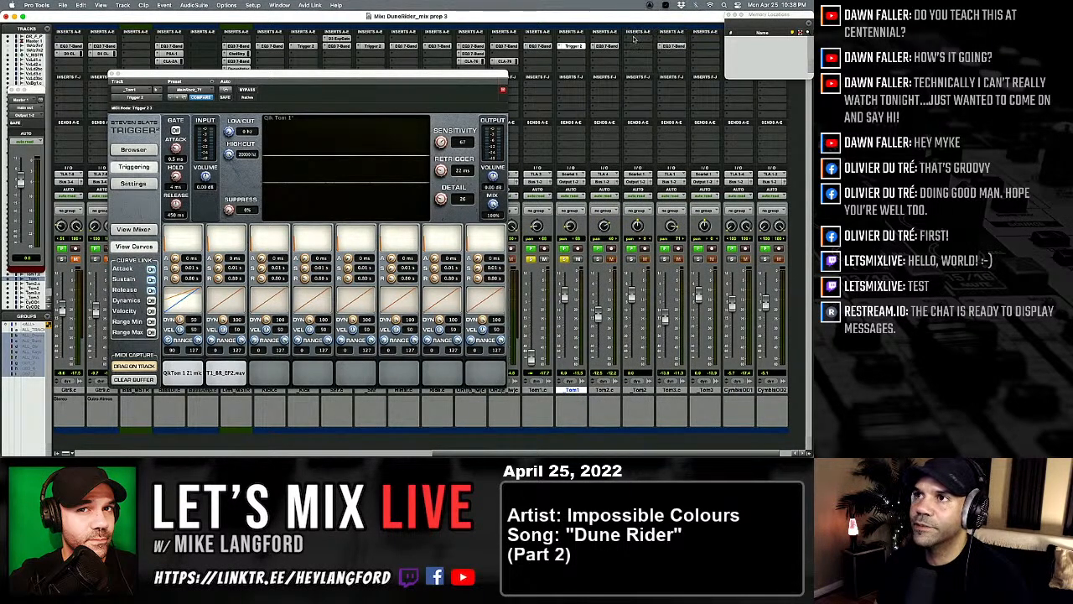
pyautogui.click(635, 39)
pyautogui.write('tri')
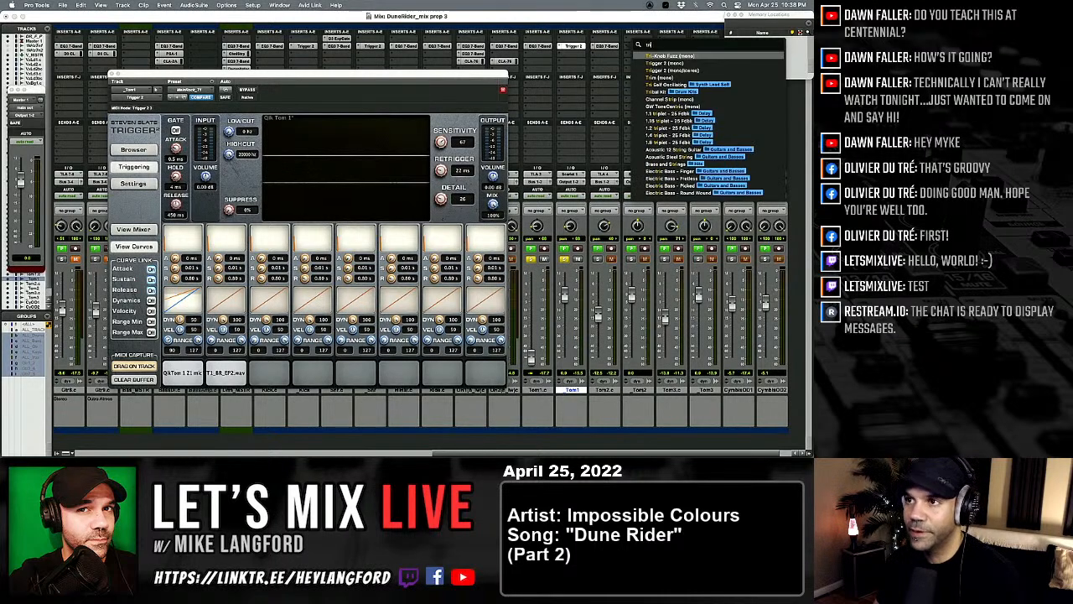
pyautogui.click(700, 63)
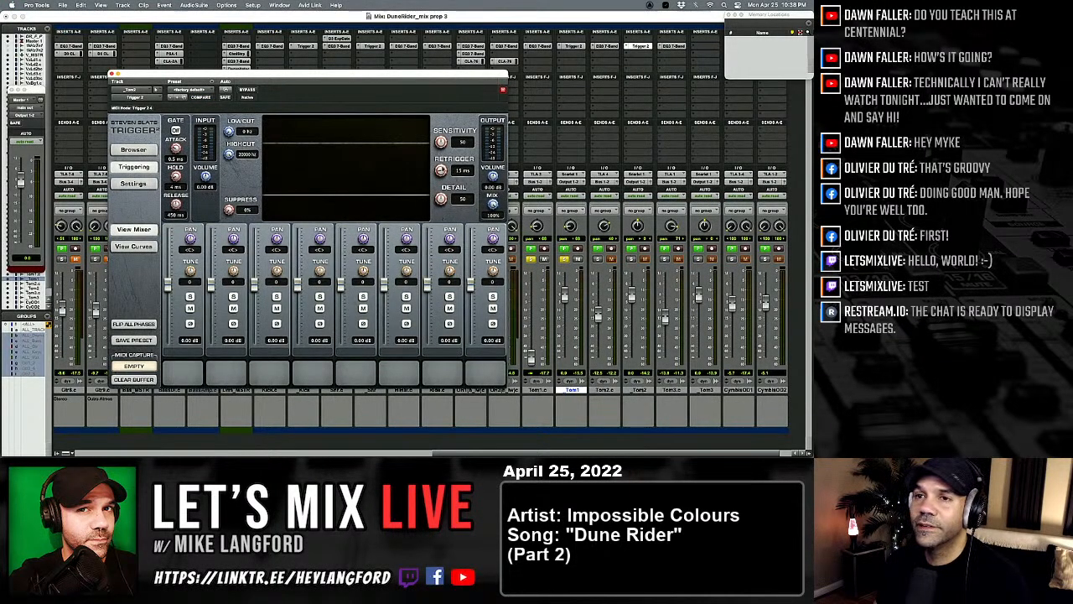
pyautogui.click(195, 89)
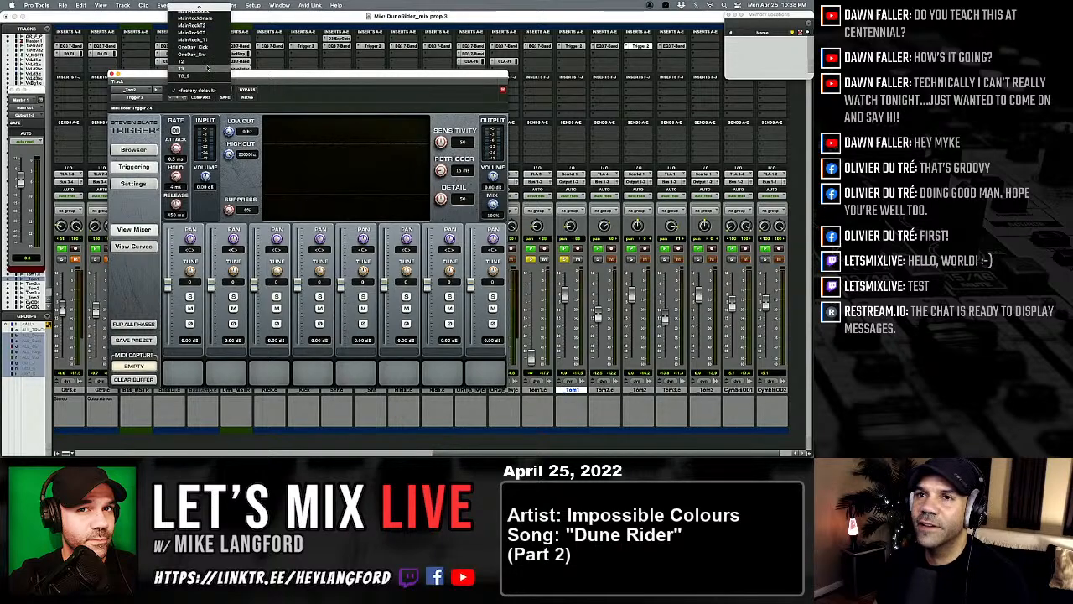
pyautogui.click(207, 68)
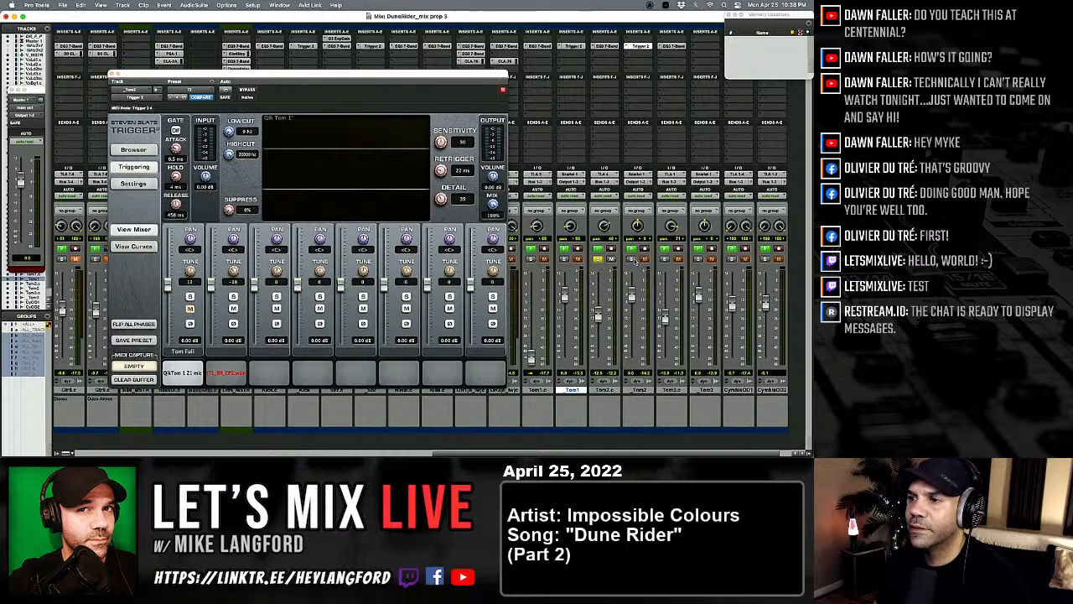
# Step: Select the _Tom2 sample at 35|1|381 and loop it through Trigger 2 with the Tom2 tracks soloed
pyautogui.press('super+equal')
pyautogui.scroll(-5, 537, 335)
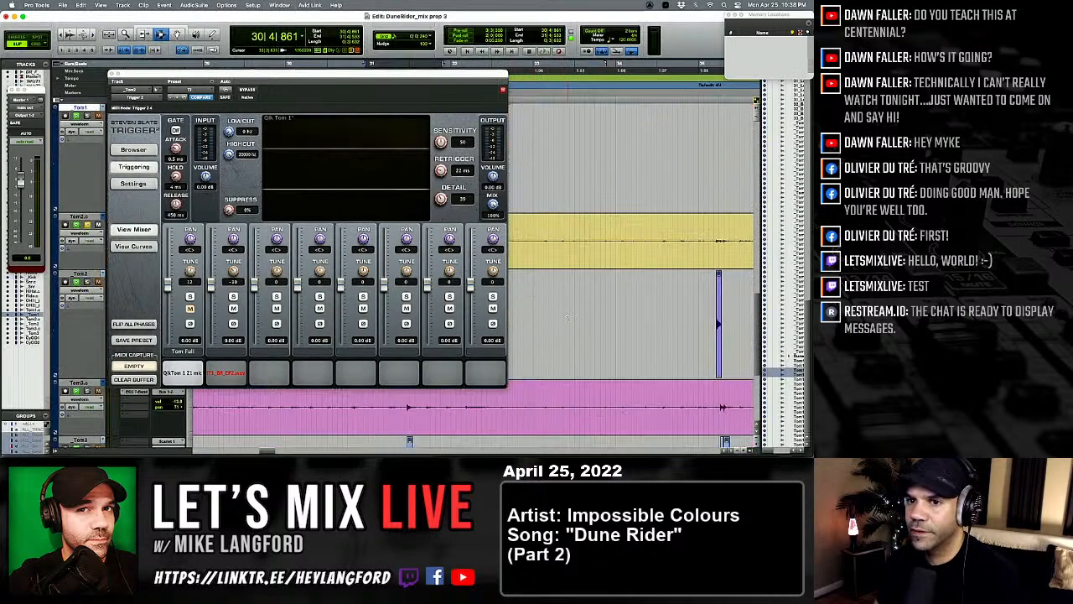
pyautogui.moveTo(701, 291)
pyautogui.mouseDown()
pyautogui.moveTo(745, 296)
pyautogui.moveTo(705, 306)
pyautogui.mouseUp()
pyautogui.scroll(2, 733, 296)
pyautogui.press('space')
pyautogui.hscroll(3, 705, 299)
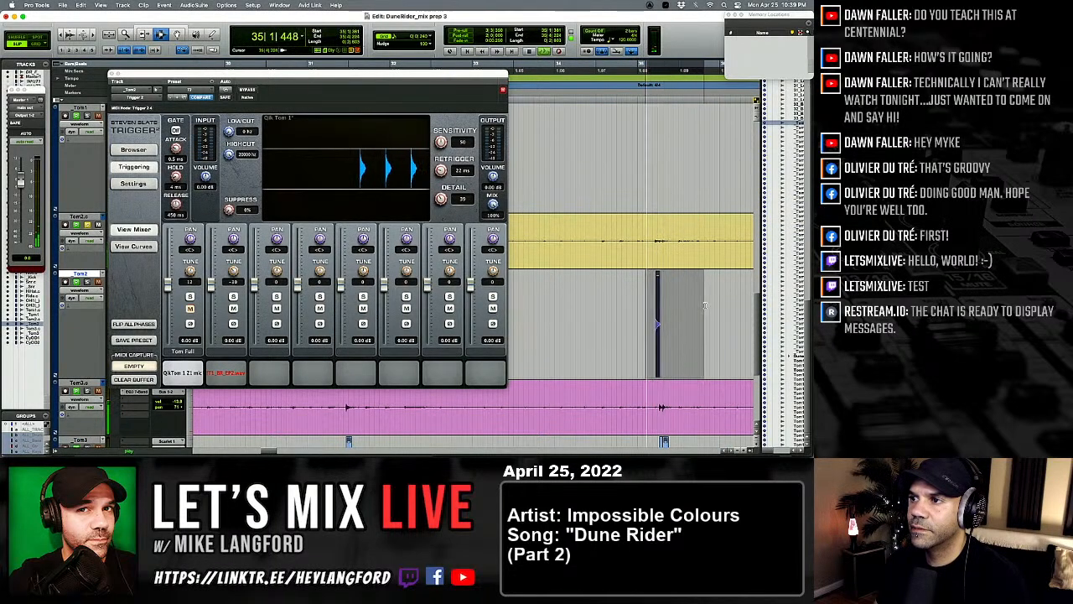
# Step: Return to the mixer and switch the _Tom2 Trigger 2 to the MainRockT2 preset
pyautogui.press('super+equal')
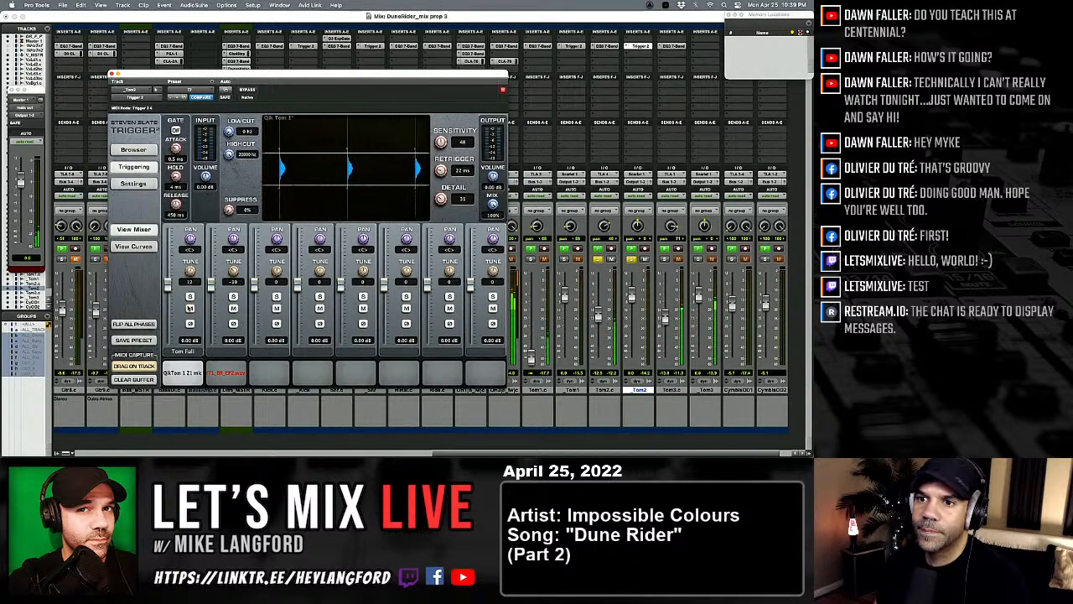
pyautogui.click(190, 91)
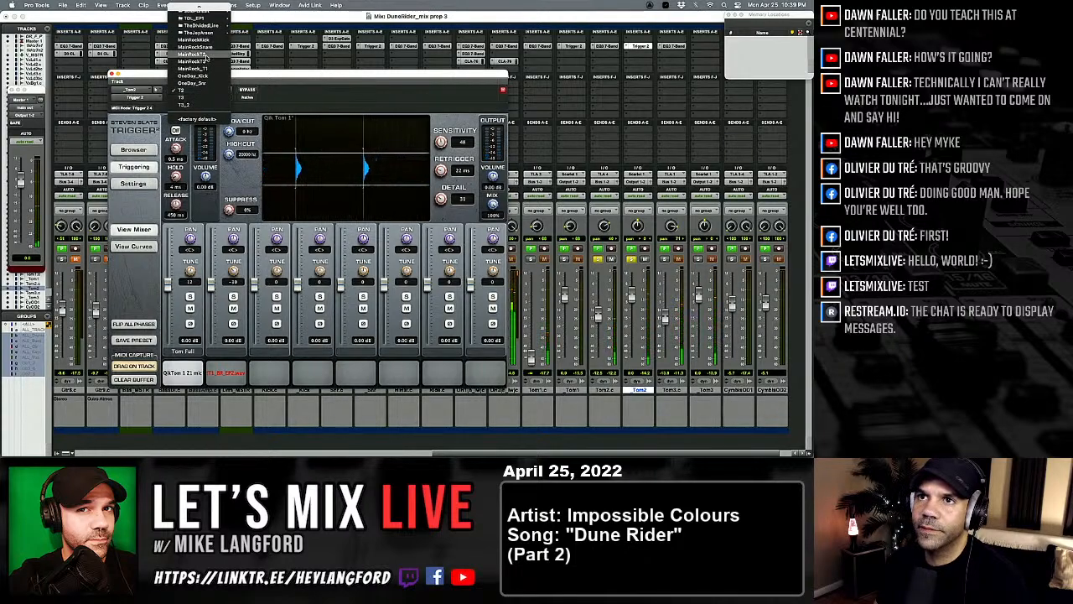
pyautogui.click(201, 55)
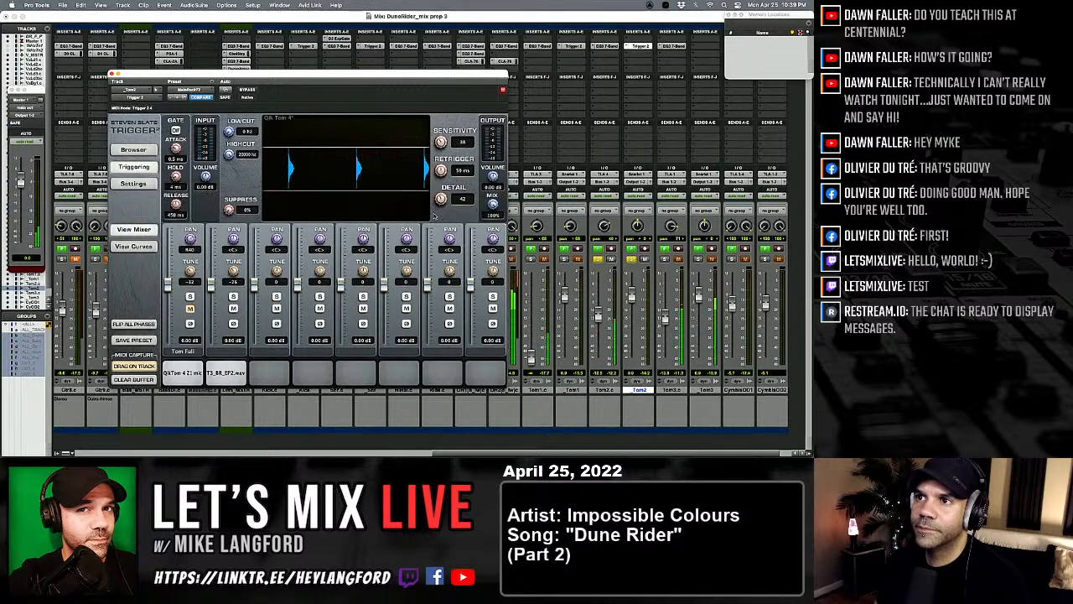
# Step: Set the _Tom2 trigger's Detail to 33 and second sample's tune to 42, and balance the track fader at -5.4 dB
pyautogui.moveTo(440, 208); pyautogui.dragTo(440, 210)
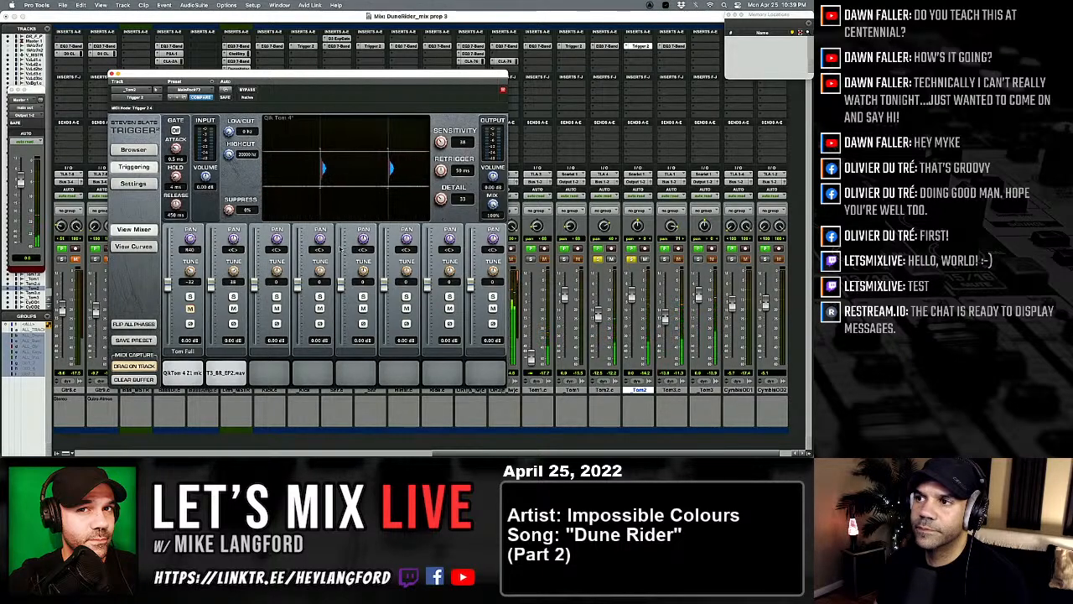
pyautogui.moveTo(493, 205); pyautogui.dragTo(509, 270)
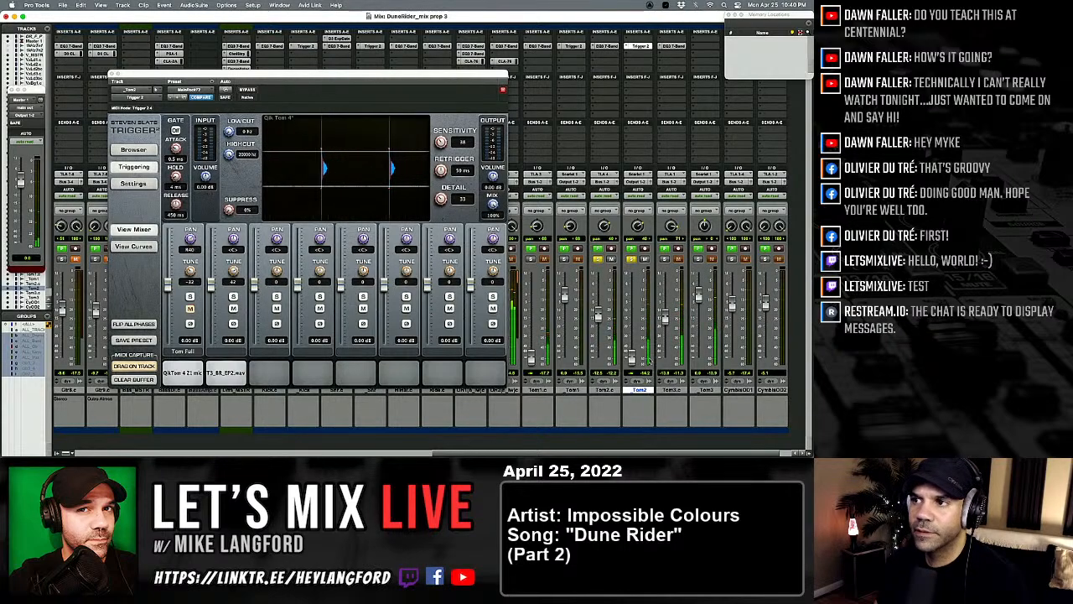
pyautogui.moveTo(648, 360); pyautogui.dragTo(646, 307)
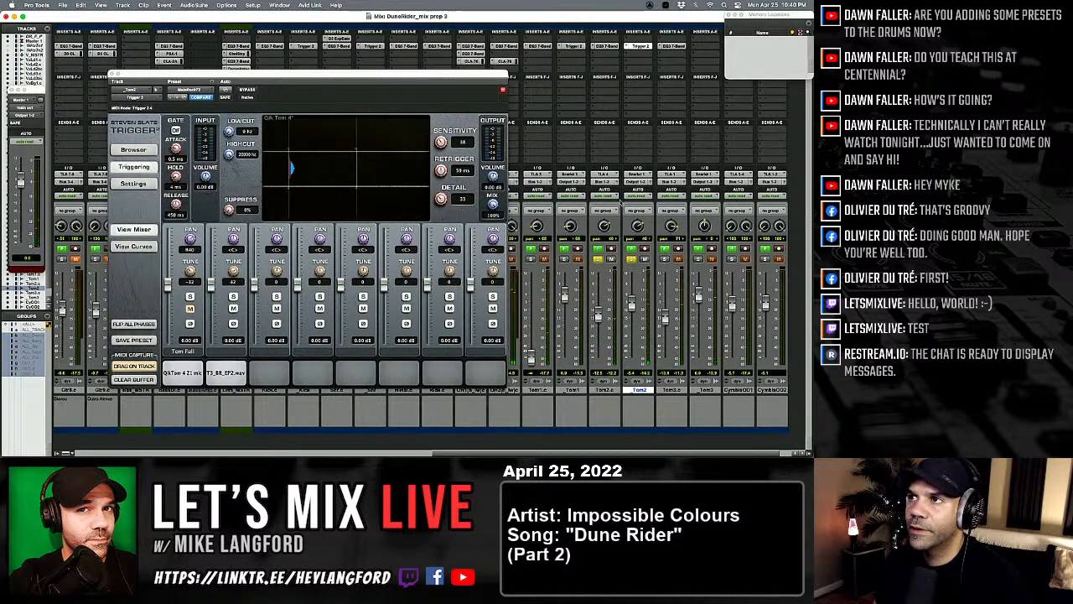
# Step: Open the Trigger 2 on the _Tom3 track, load its MainRock tom preset and close the plug-in window
pyautogui.hscroll(2, 642, 50)
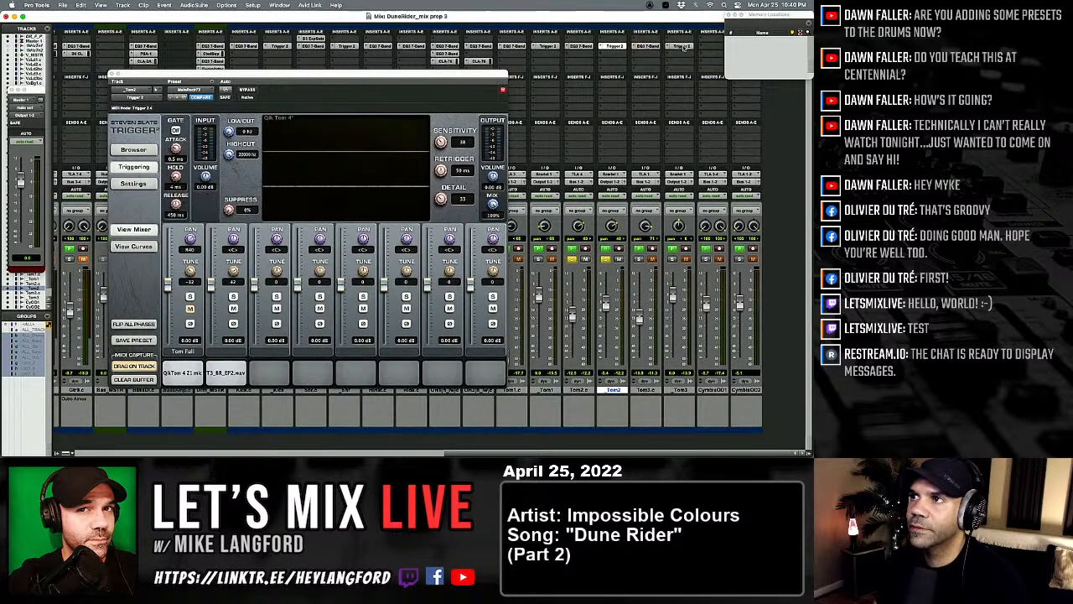
pyautogui.click(684, 48)
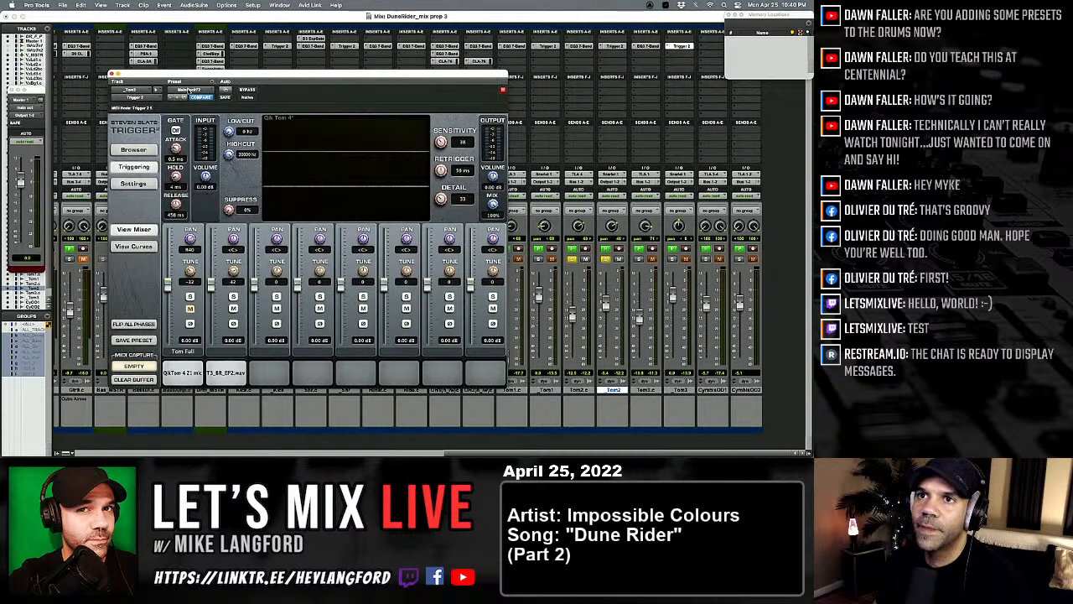
pyautogui.click(190, 89)
pyautogui.click(196, 85)
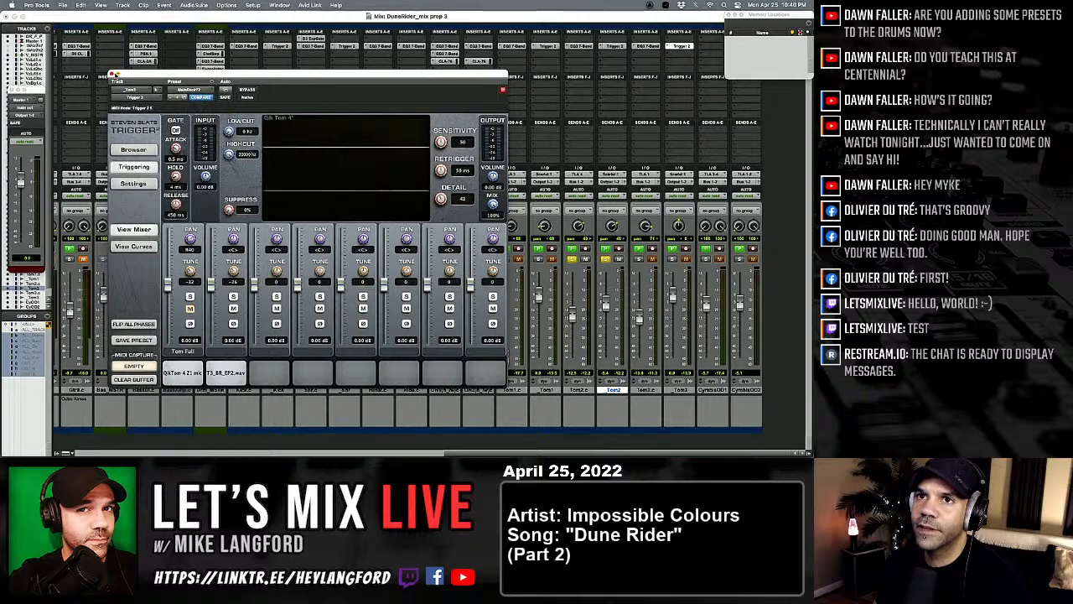
pyautogui.click(114, 75)
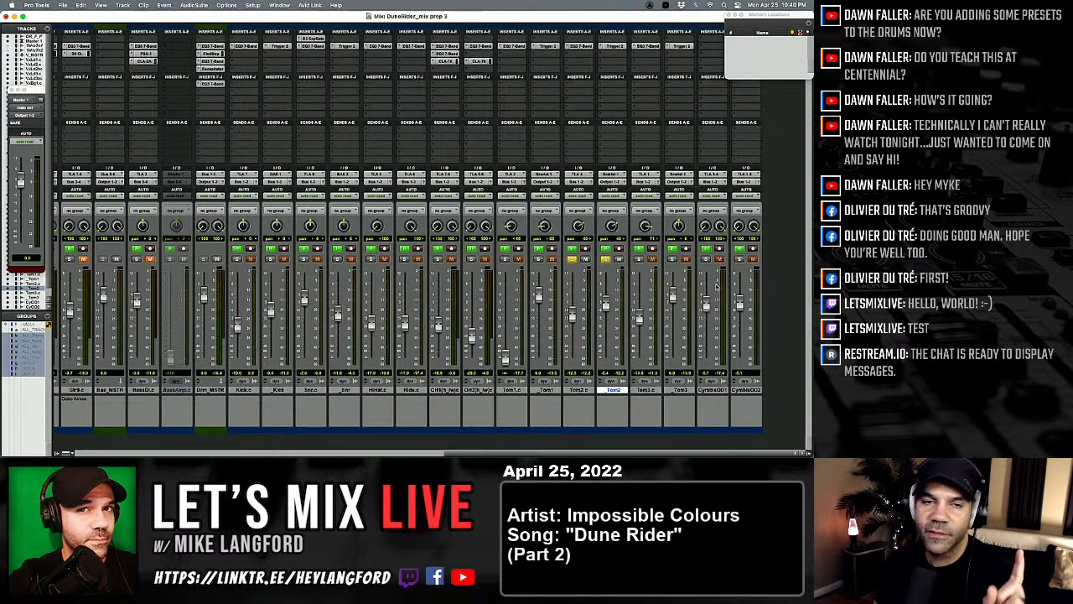
# Step: Switch the solo from the Tom2 pair to Tom3.c and _Tom3, and loop playback around the _Tom3 hit in bar 31
pyautogui.click(640, 259)
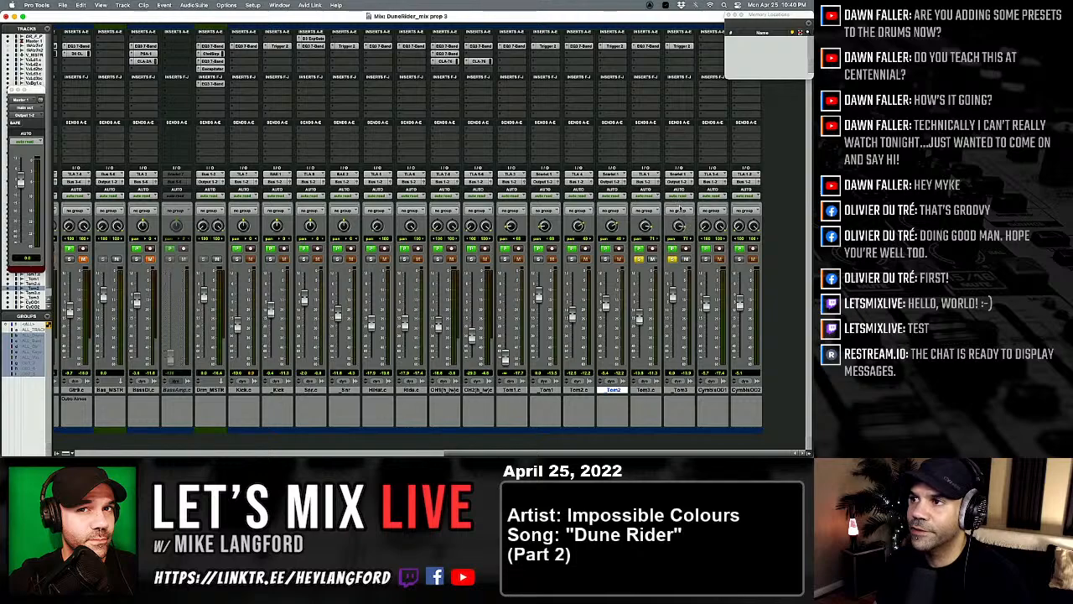
pyautogui.press('super+equal')
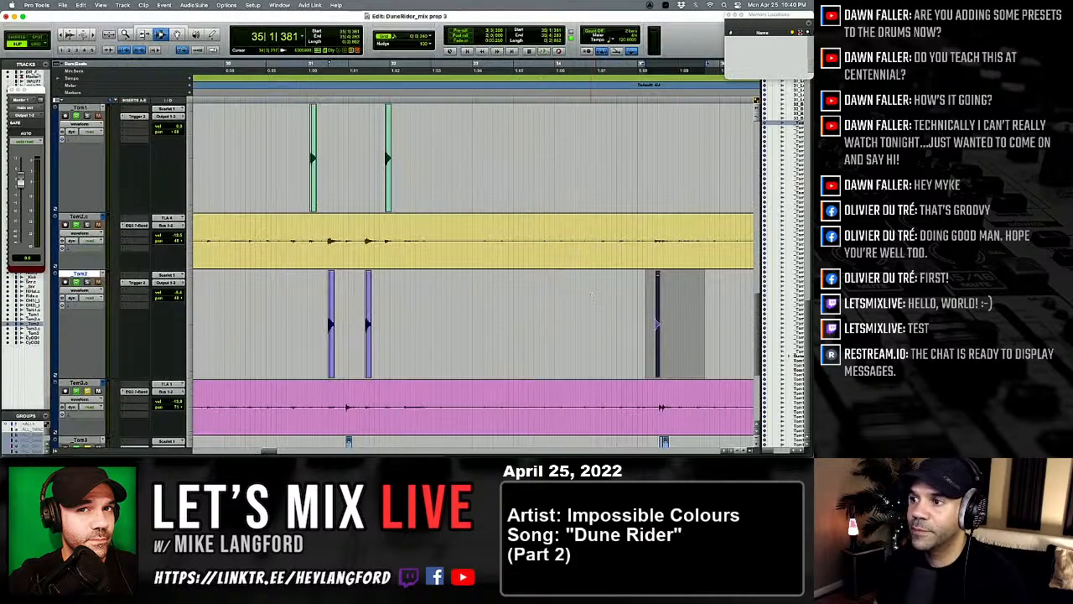
pyautogui.scroll(-5, 592, 295)
pyautogui.hscroll(-2, 545, 281)
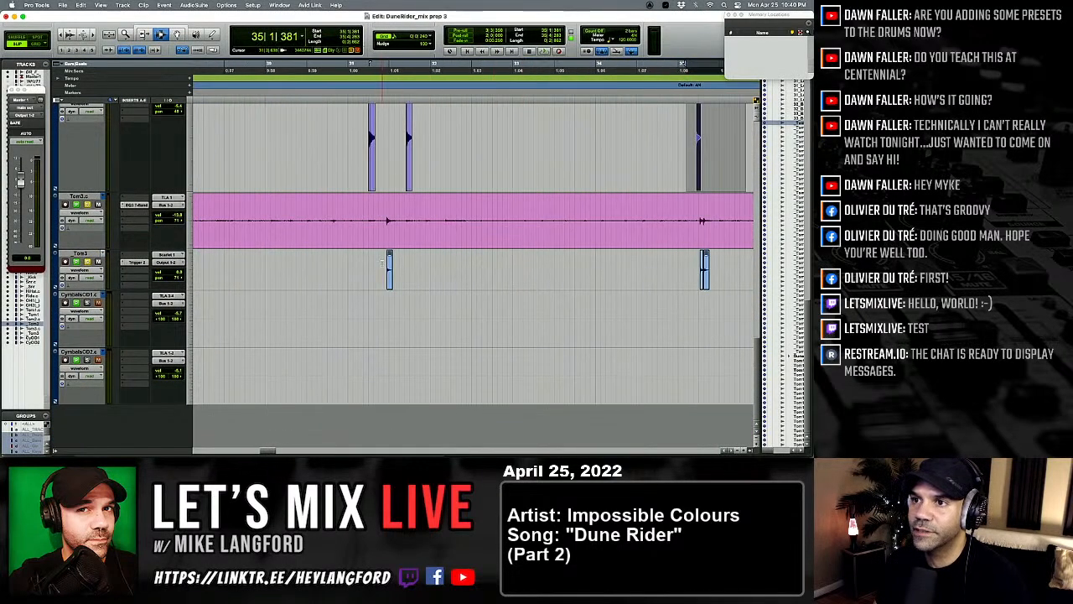
pyautogui.moveTo(379, 264); pyautogui.dragTo(454, 269)
pyautogui.press('space')
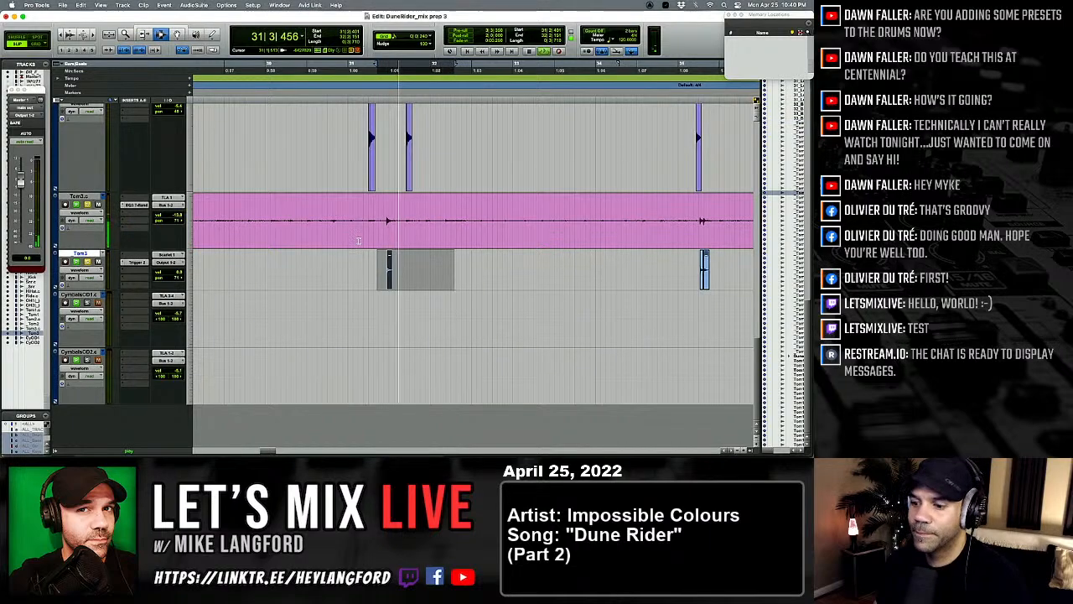
# Step: In the _Tom3 track's Trigger 2, set Detail to 32 and the second sample's tune to -4, and close the plug-in window
pyautogui.press('super+equal')
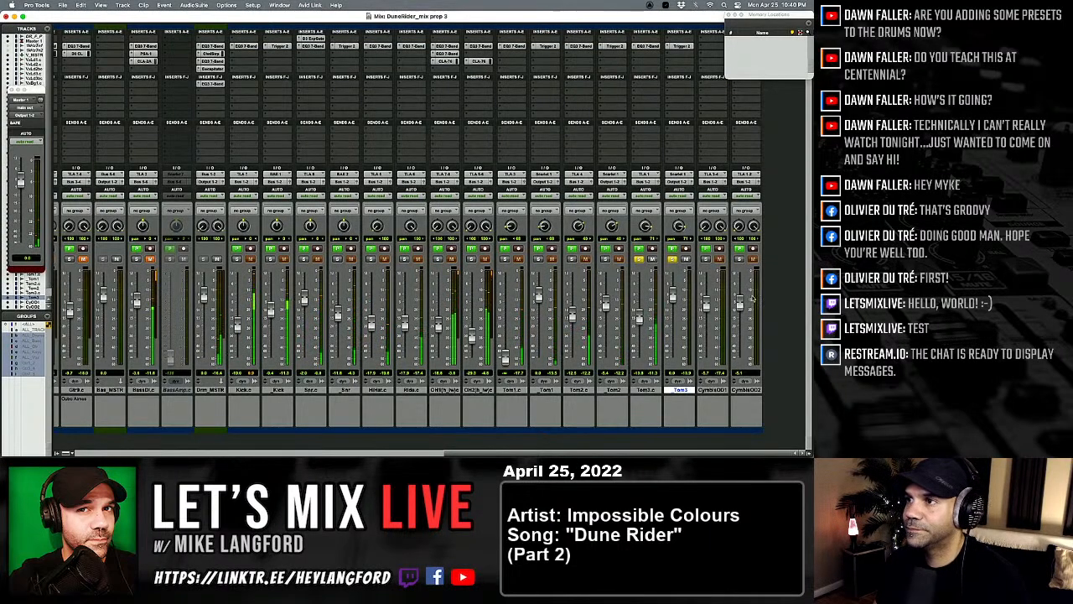
pyautogui.click(678, 47)
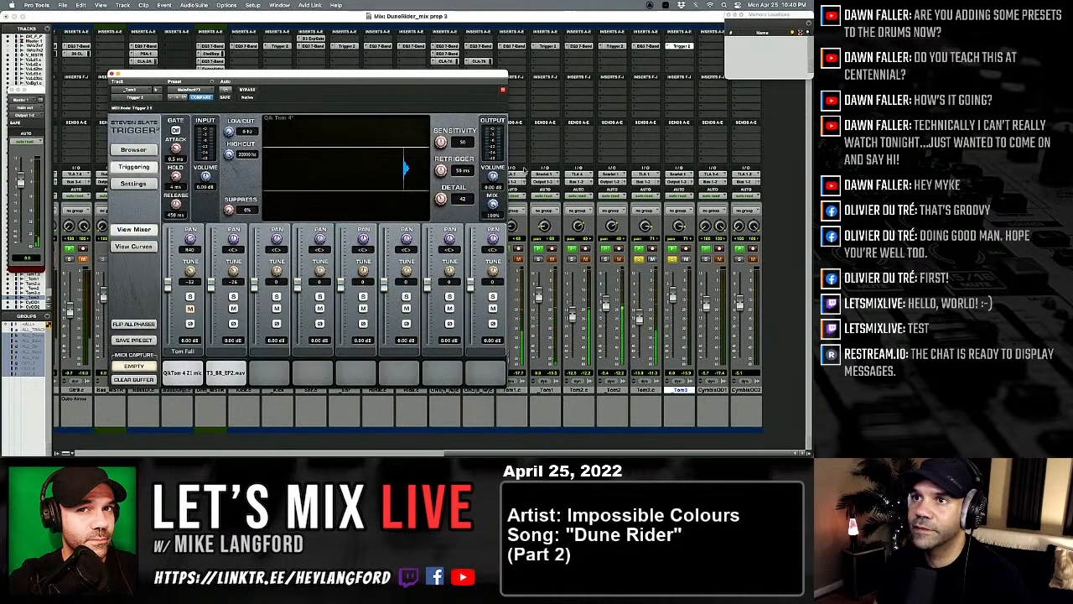
pyautogui.moveTo(440, 199); pyautogui.dragTo(439, 214)
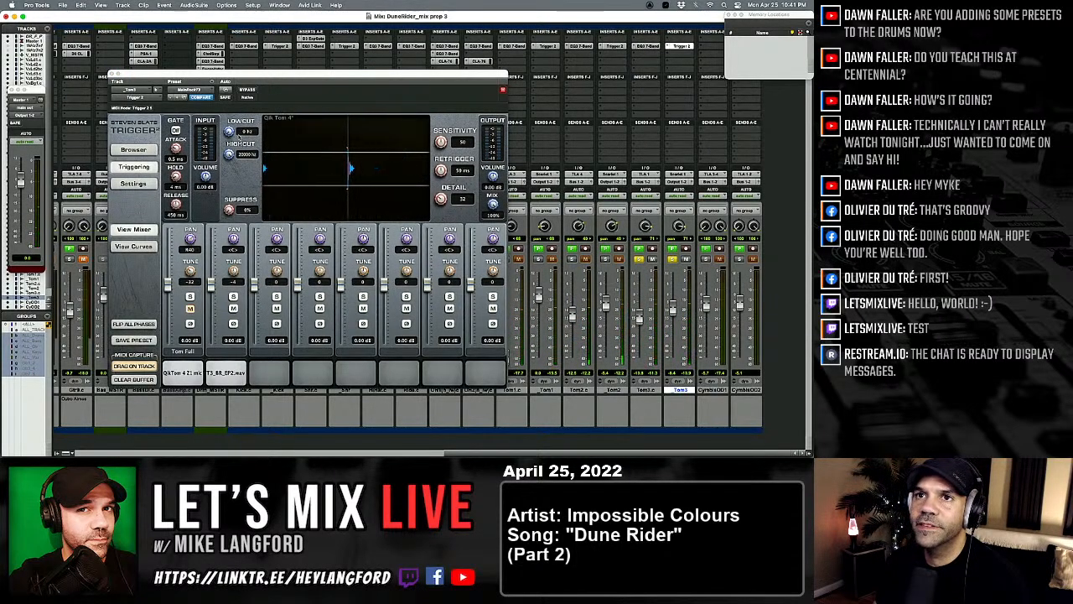
pyautogui.click(113, 76)
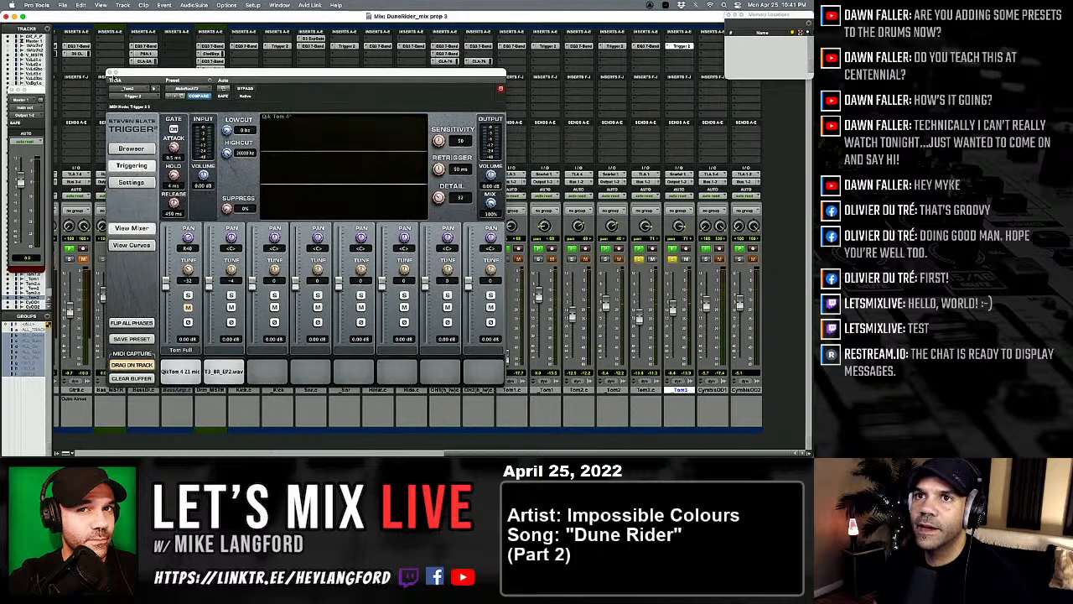
# Step: Return to the edit window, show the full arrangement and save the session
pyautogui.press('super+=')
pyautogui.hotkey('alt', 'a')
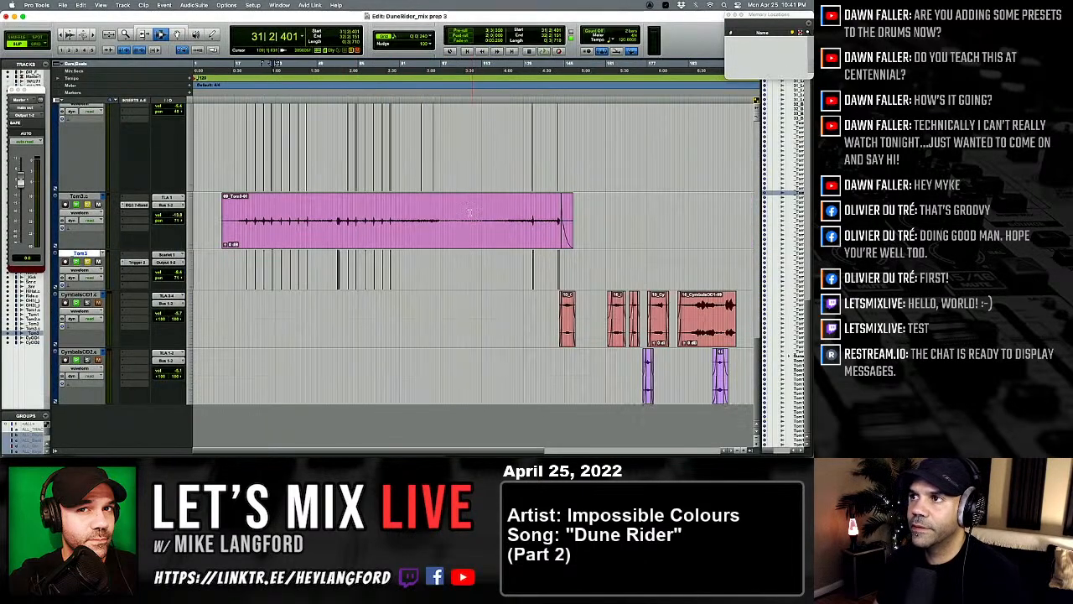
pyautogui.press('super+s')
# Step: Find the tom fill around bar 77, play it, and select its four _Tom1 hits as the playback range
pyautogui.click(366, 189)
pyautogui.press('t')
pyautogui.press('t')
pyautogui.press('t')
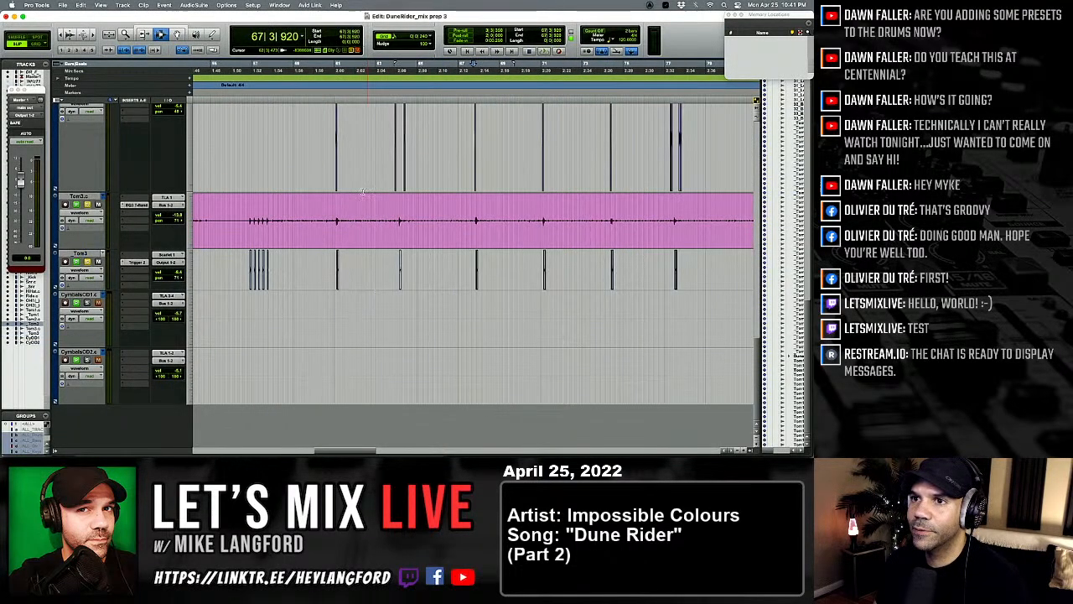
pyautogui.scroll(5, 466, 213)
pyautogui.click(665, 218)
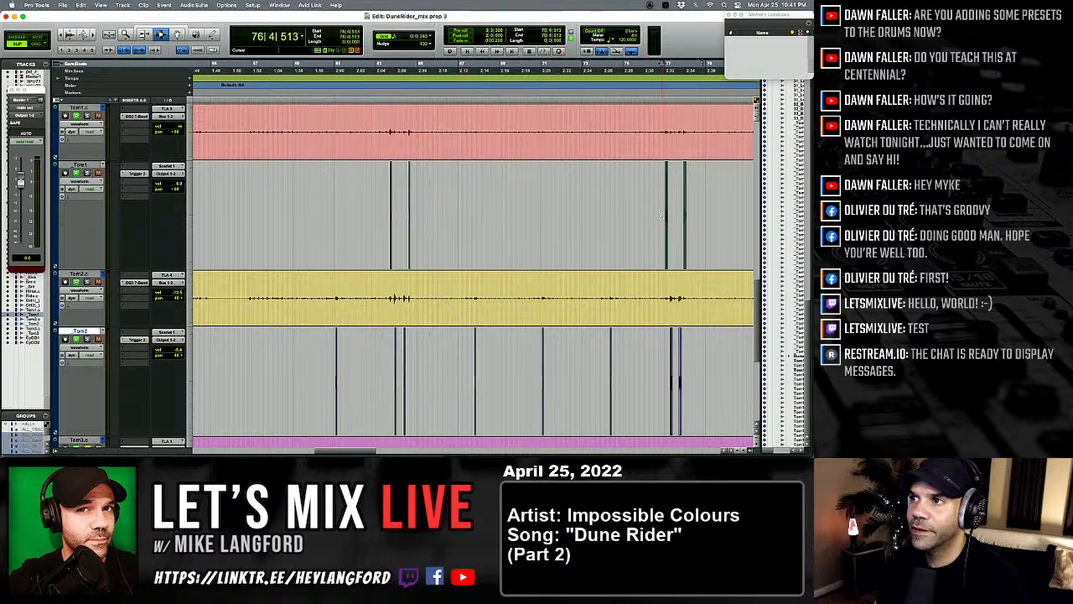
pyautogui.press('t')
pyautogui.press('t')
pyautogui.press('space')
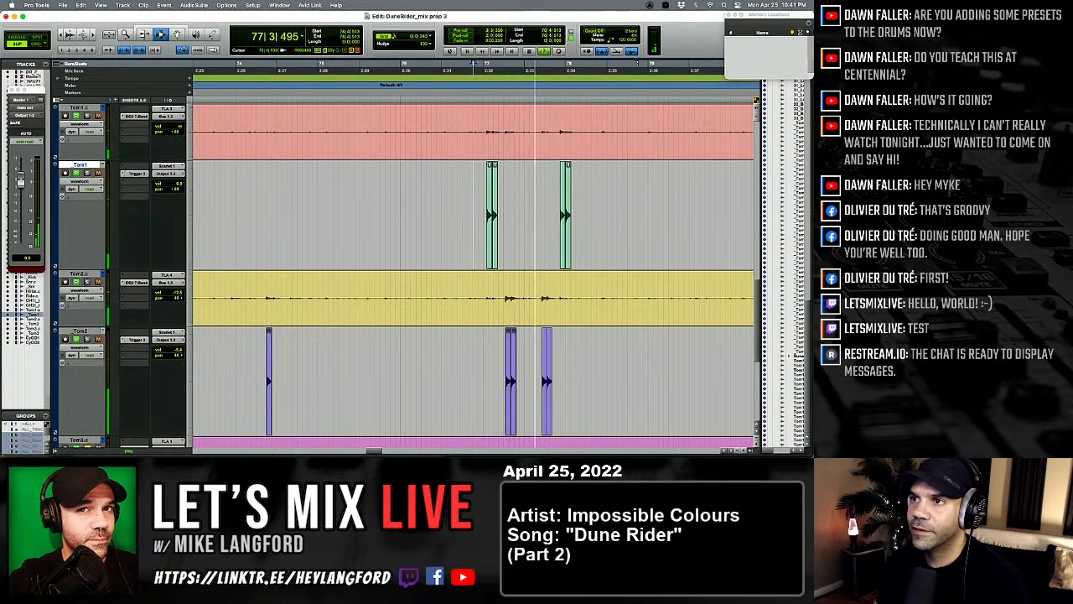
pyautogui.moveTo(479, 216); pyautogui.dragTo(626, 236)
# Step: Unsolo the Tom3 tracks in the mixer and pull the Tom2.c and Tom3.c faders all the way down
pyautogui.press('super+equal')
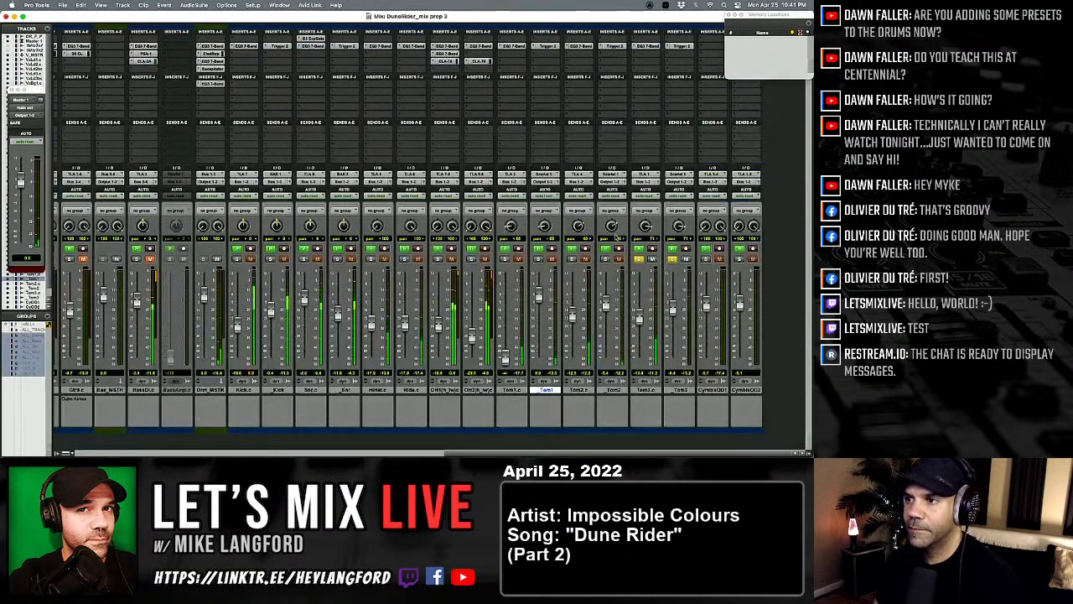
pyautogui.click(639, 259)
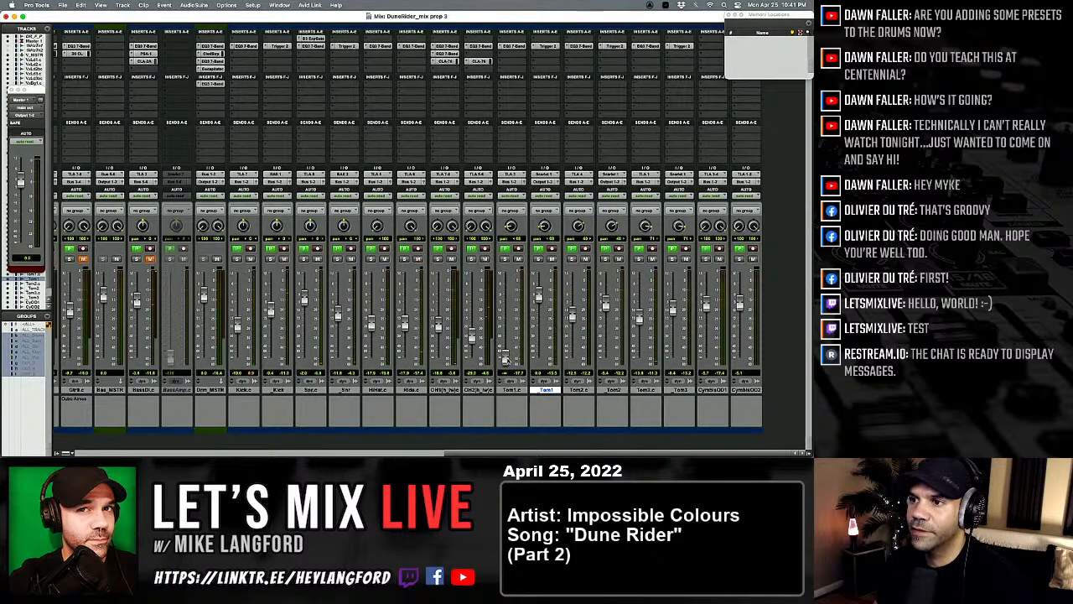
pyautogui.moveTo(573, 314); pyautogui.dragTo(573, 358)
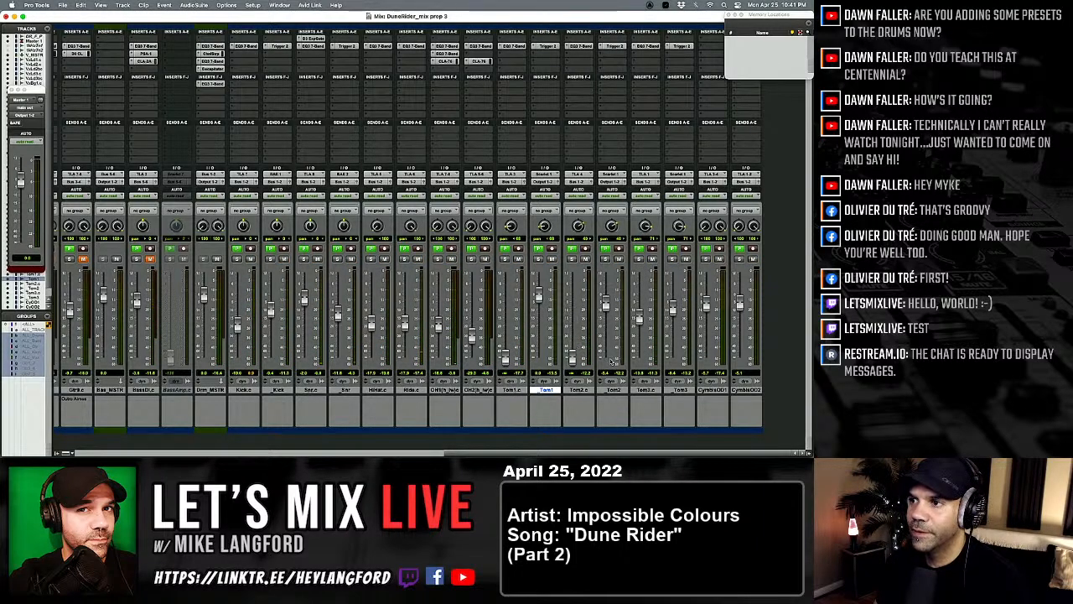
pyautogui.moveTo(637, 317); pyautogui.dragTo(655, 369)
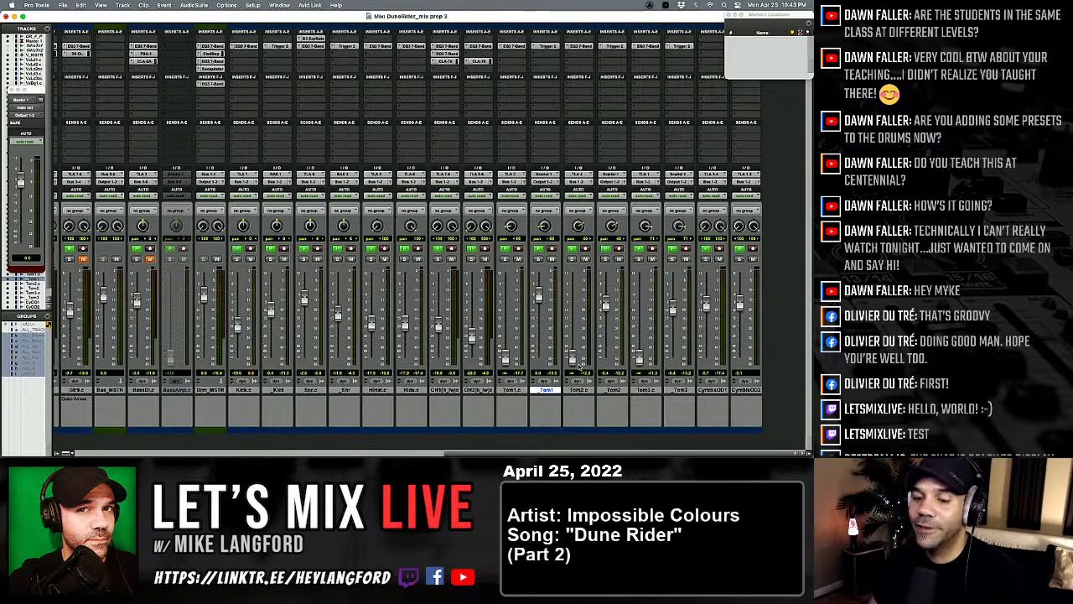
# Step: Play the selected tom fill at bar 77 in the full mix and watch the mixer levels
pyautogui.press('super+equal')
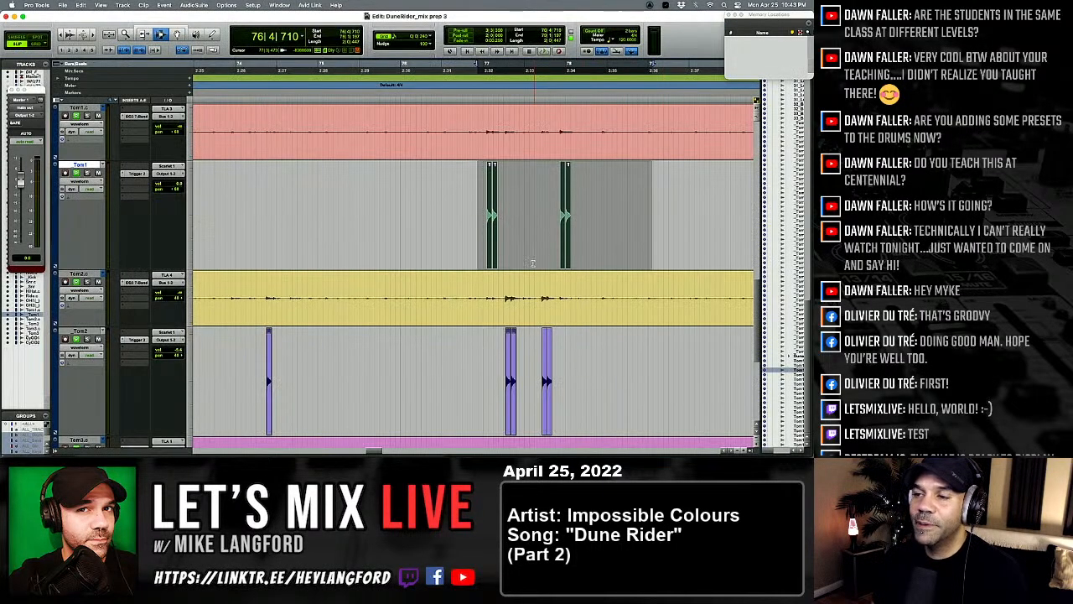
pyautogui.hscroll(2, 452, 182)
pyautogui.press('space')
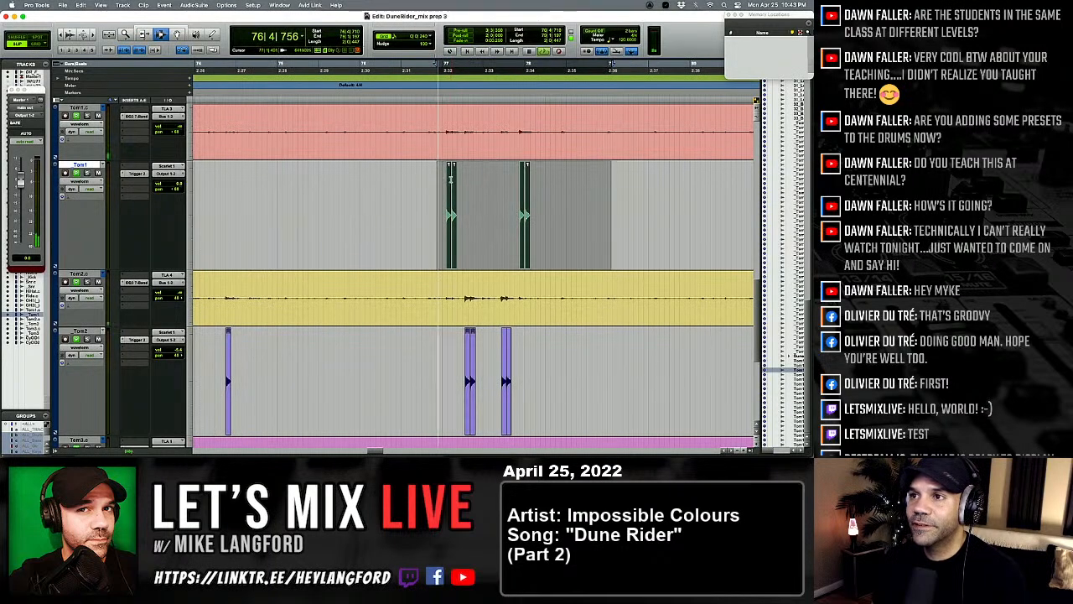
pyautogui.press('super+equal')
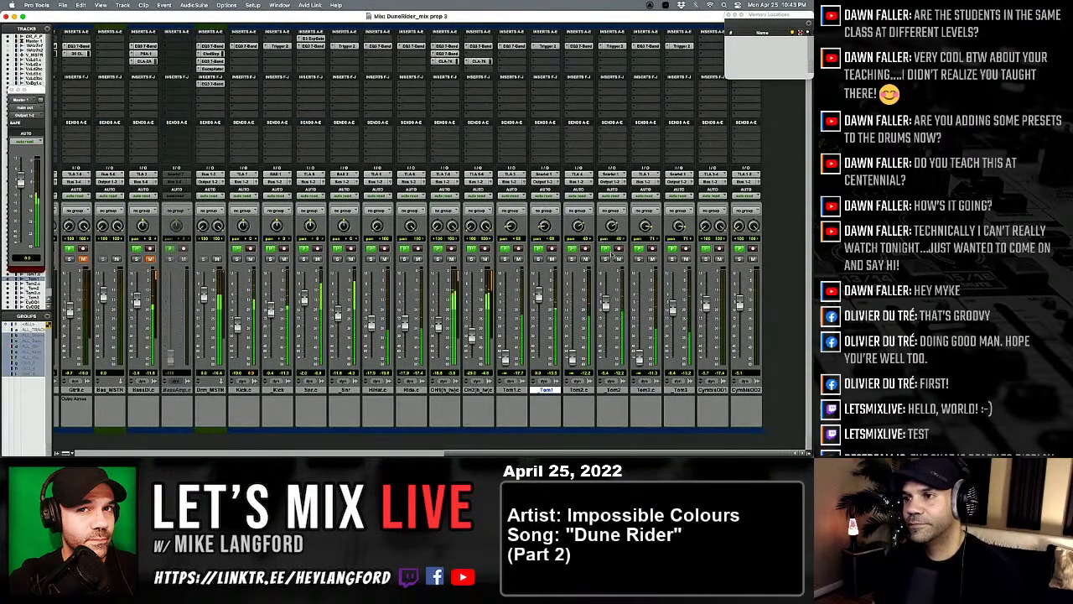
# Step: Stop playback, select all six tom tracks from Tom1.c to _Tom3, and route their outputs to Bus 1-2
pyautogui.press('space')
pyautogui.click(512, 390)
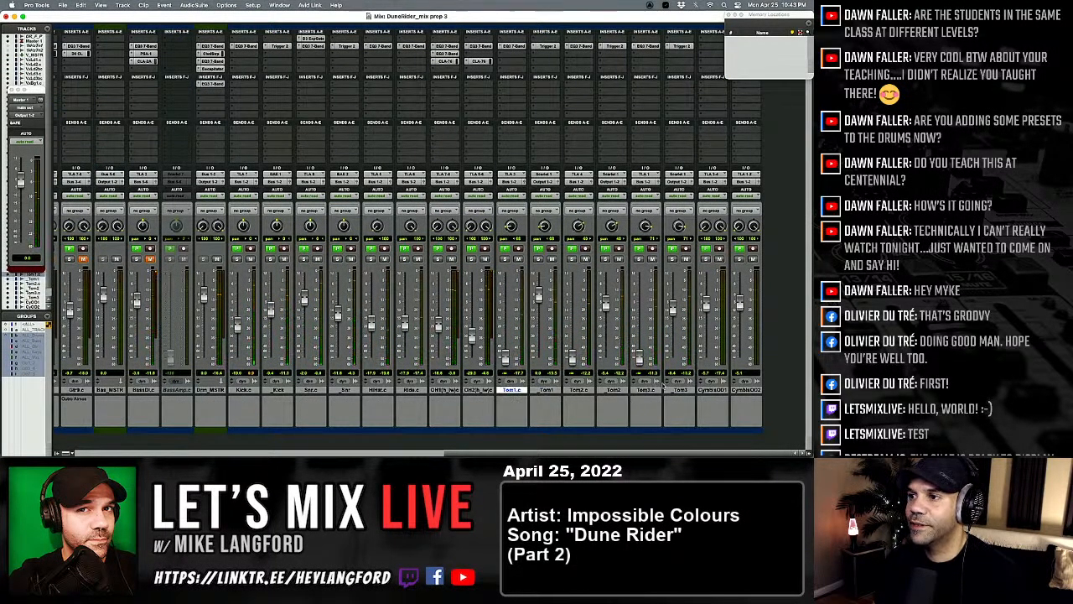
pyautogui.keyDown('shift'); pyautogui.click(680, 390); pyautogui.keyUp('shift')
pyautogui.click(520, 183)
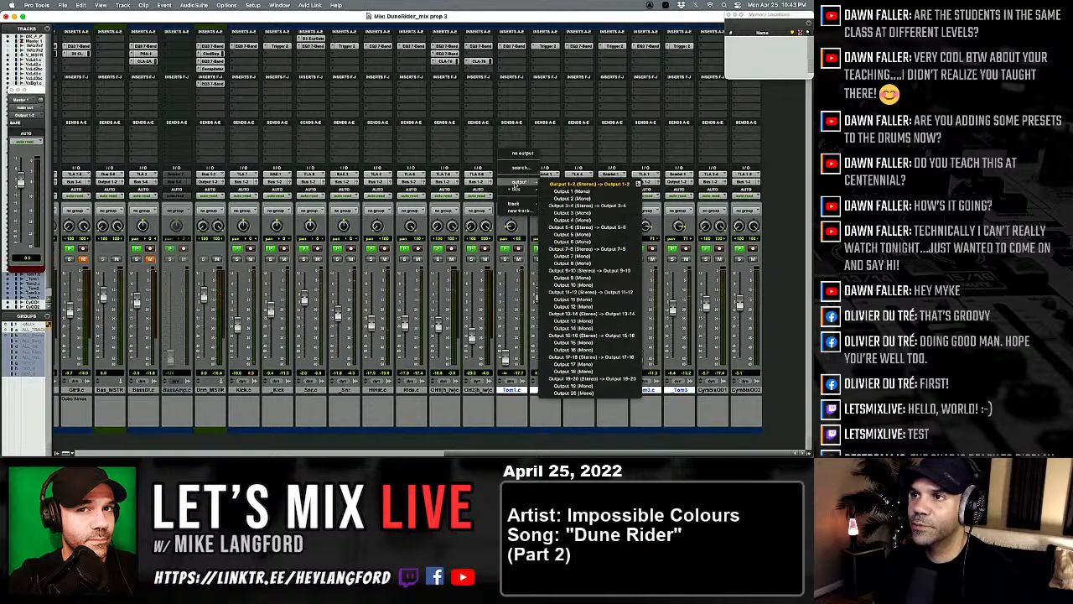
pyautogui.click(562, 195)
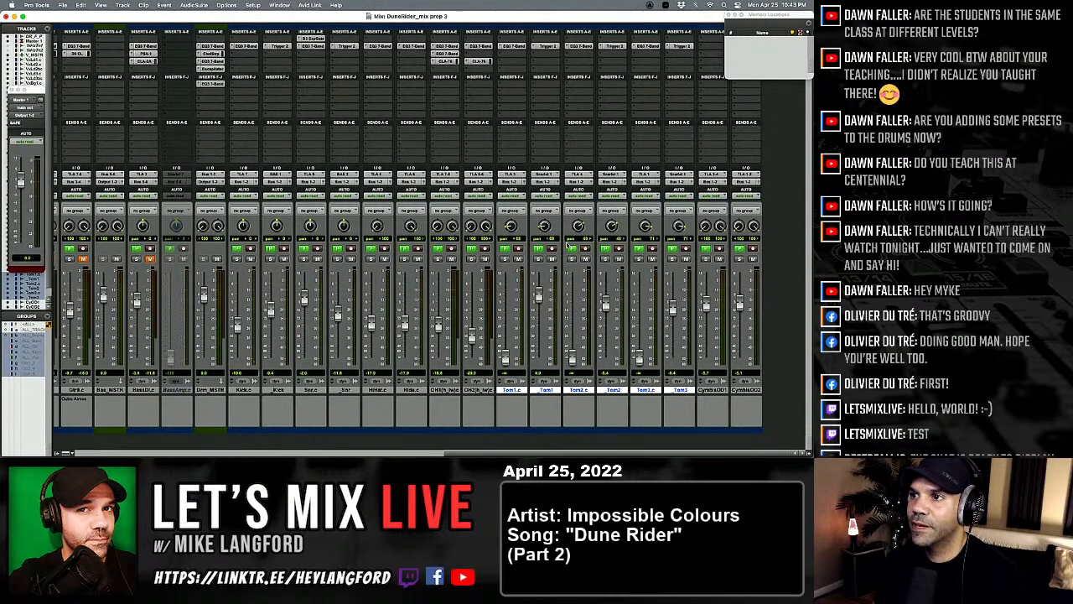
# Step: Lower the _Tom1, _Tom2 and _Tom3 faders, bringing _Tom1 to about -13.4 dB
pyautogui.moveTo(539, 301); pyautogui.dragTo(539, 326)
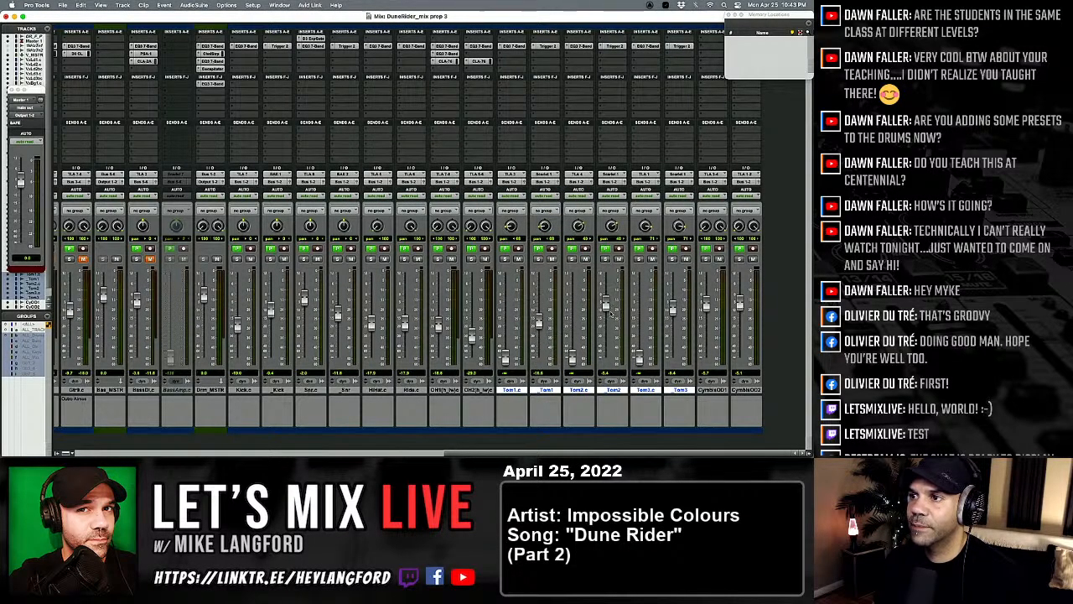
pyautogui.moveTo(607, 306); pyautogui.dragTo(608, 325)
pyautogui.moveTo(672, 318); pyautogui.dragTo(676, 337)
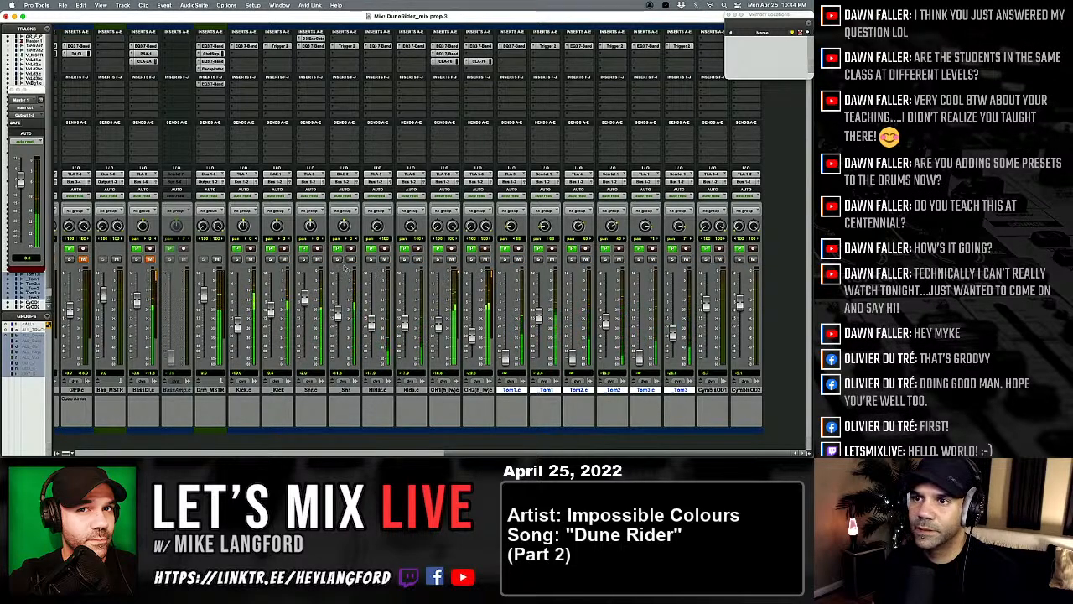
# Step: Compare the close snare track muted and unmuted while the tom fill plays
pyautogui.click(305, 259)
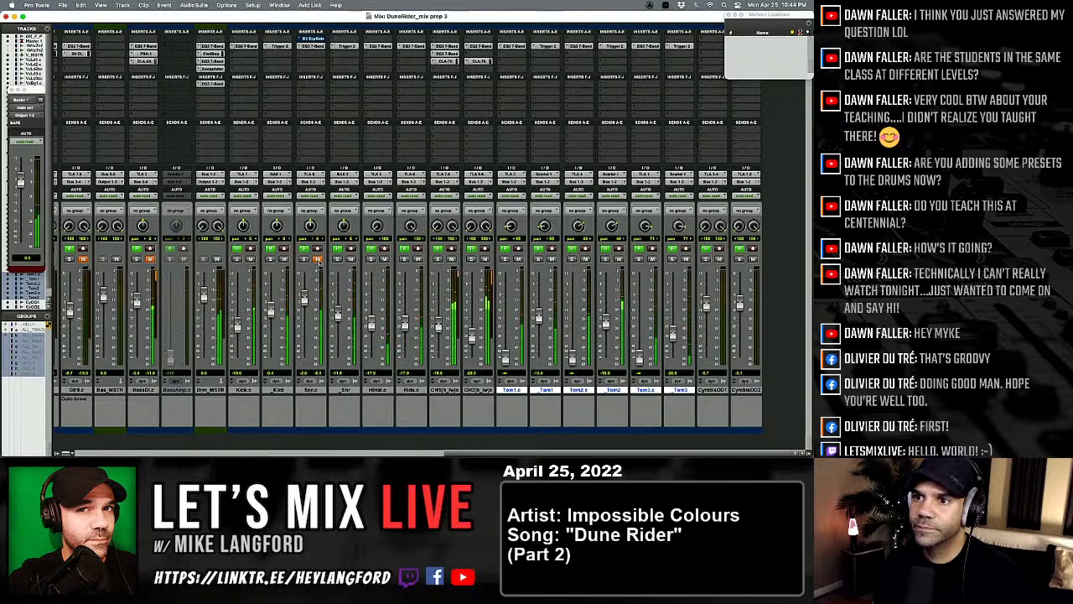
pyautogui.click(318, 260)
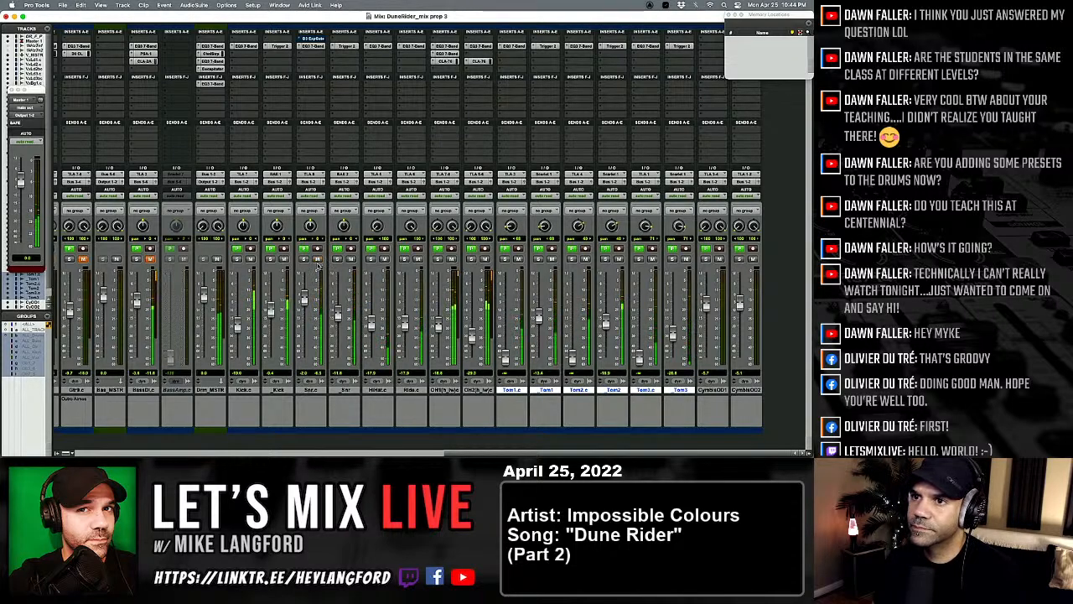
pyautogui.click(304, 259)
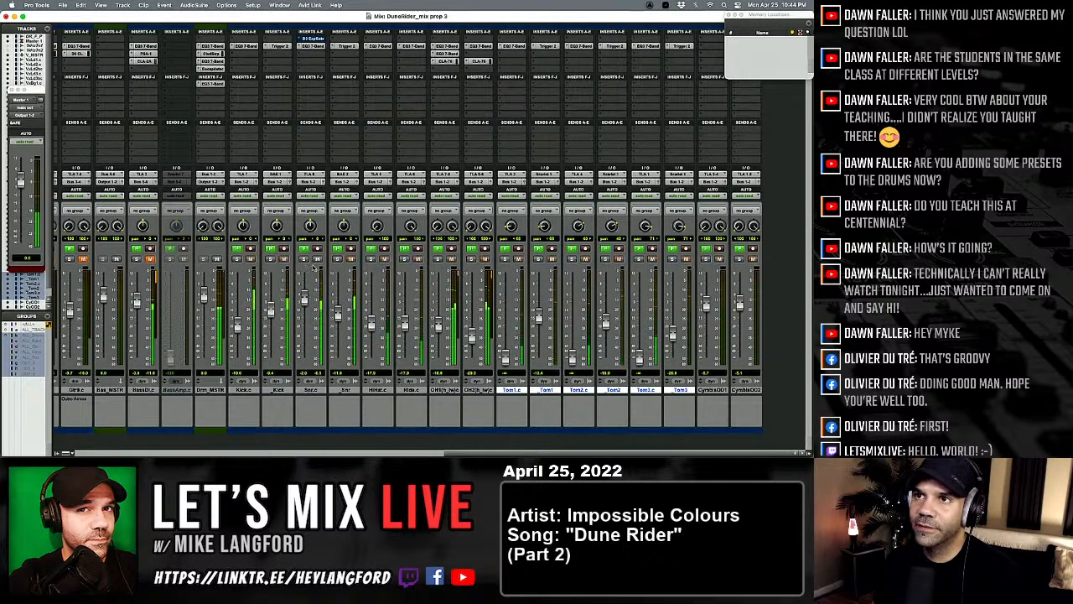
# Step: Raise the threshold of the close snare's Expander/Gate to about -15 dB and close the plug-in window
pyautogui.click(310, 39)
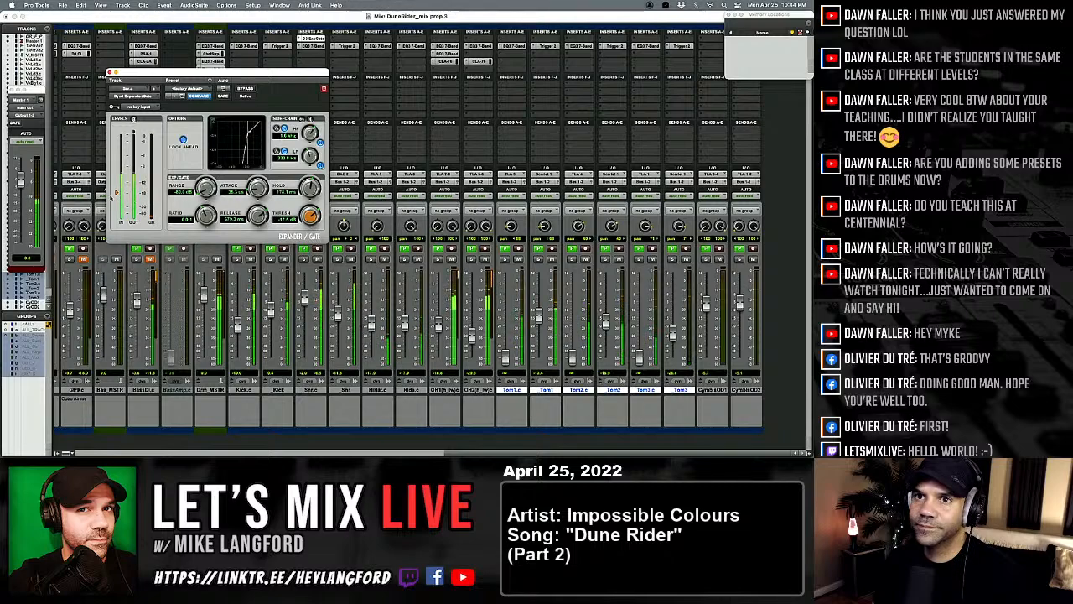
pyautogui.moveTo(117, 194); pyautogui.dragTo(117, 188)
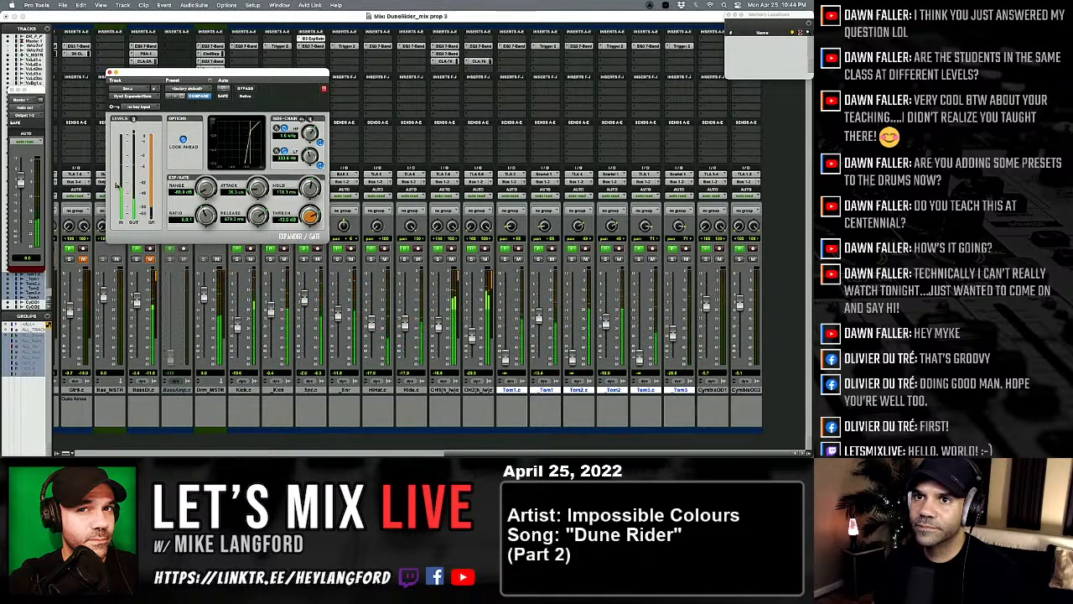
pyautogui.click(109, 73)
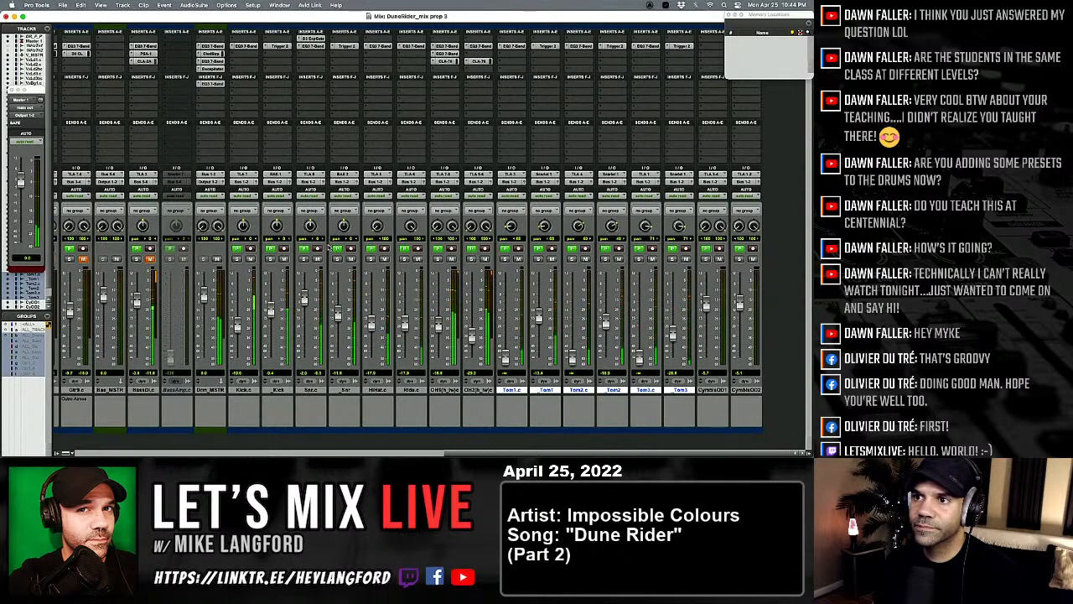
# Step: Rebalance the sampled toms during playback: raise _Tom1 to about -11.3 dB, _Tom3 to about -14.2 dB, and _Tom2 slightly
pyautogui.moveTo(538, 317)
pyautogui.mouseDown()
pyautogui.moveTo(538, 300)
pyautogui.moveTo(539, 314)
pyautogui.mouseUp()
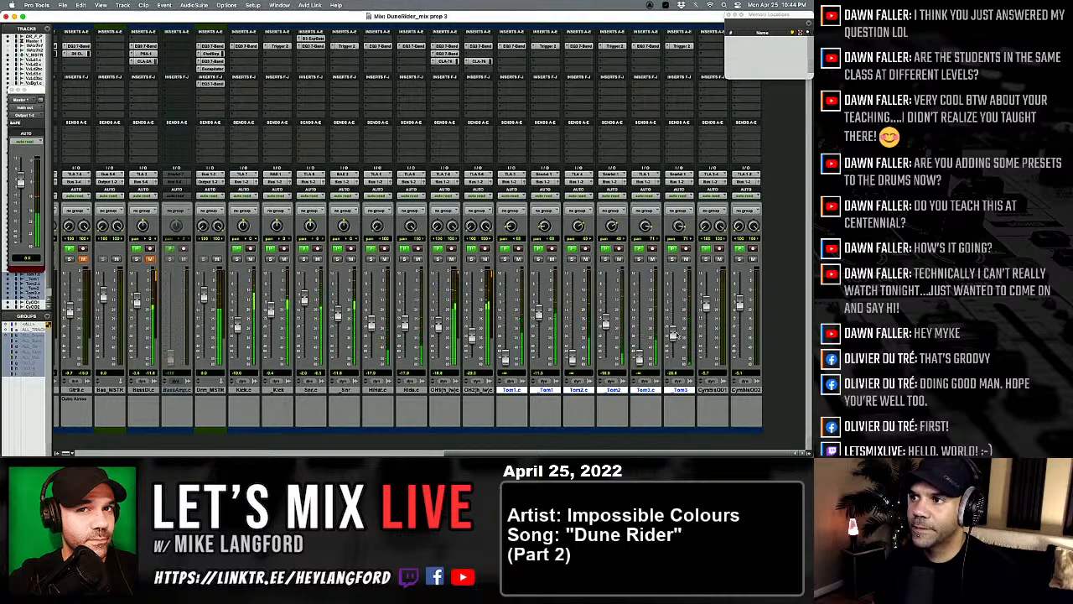
pyautogui.moveTo(673, 334)
pyautogui.mouseDown()
pyautogui.moveTo(673, 309)
pyautogui.moveTo(672, 318)
pyautogui.mouseUp()
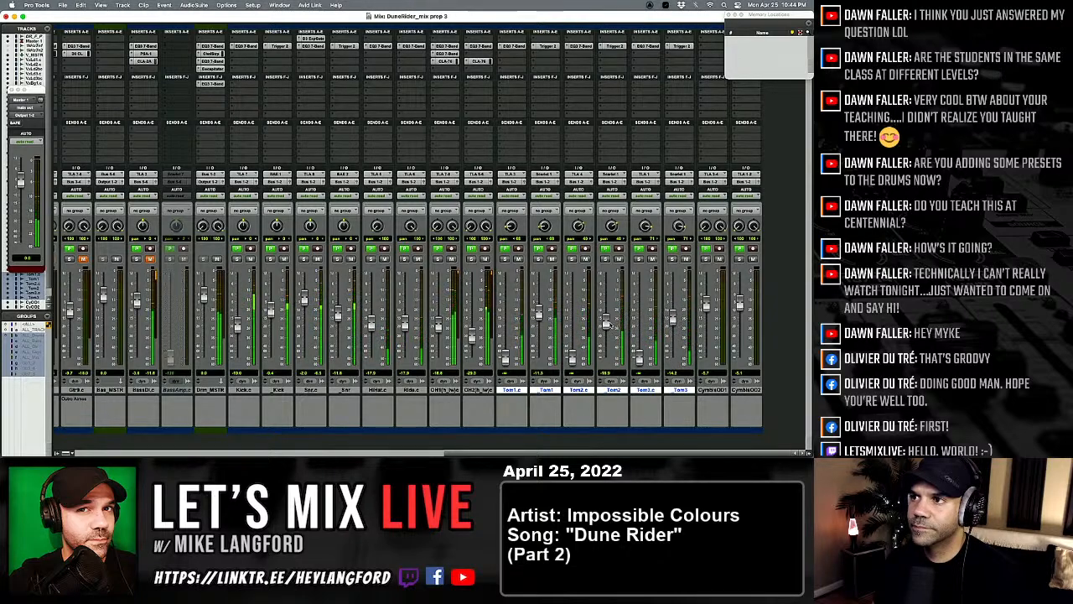
pyautogui.moveTo(606, 323); pyautogui.dragTo(605, 317)
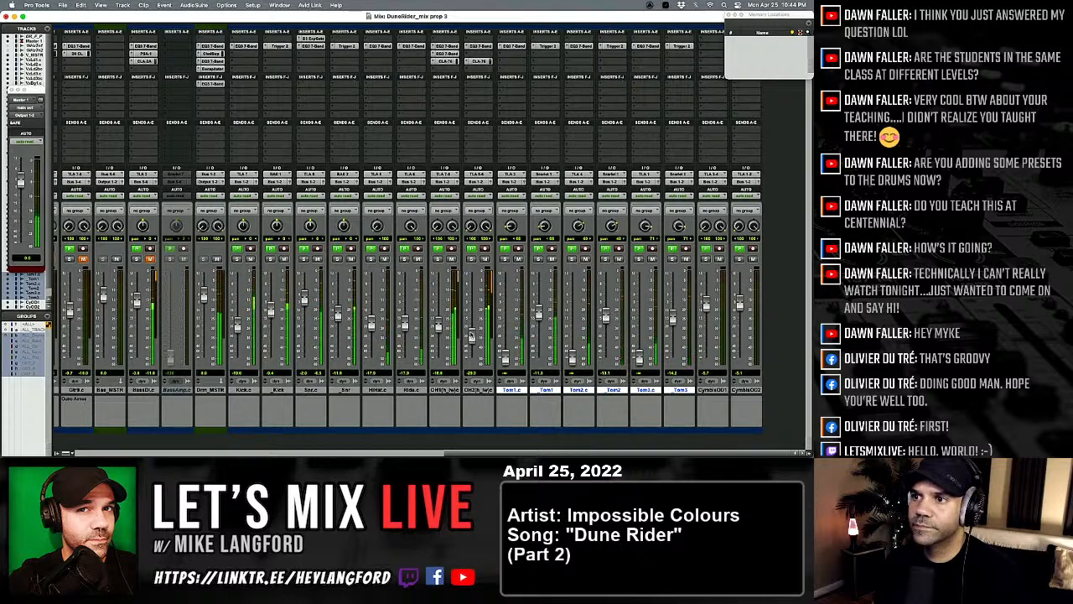
# Step: Raise the second overhead track's fader to -22.6 dB, check the Snr track in solo, and bring its fader to -7.0 dB
pyautogui.moveTo(472, 337)
pyautogui.mouseDown()
pyautogui.moveTo(472, 359)
pyautogui.moveTo(471, 326)
pyautogui.mouseUp()
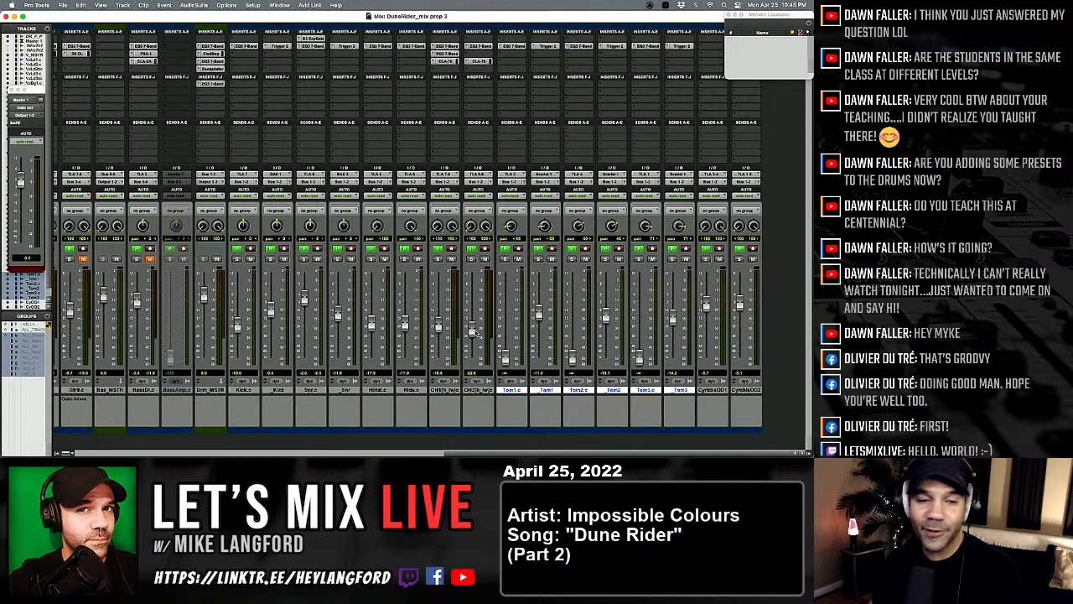
pyautogui.press('space')
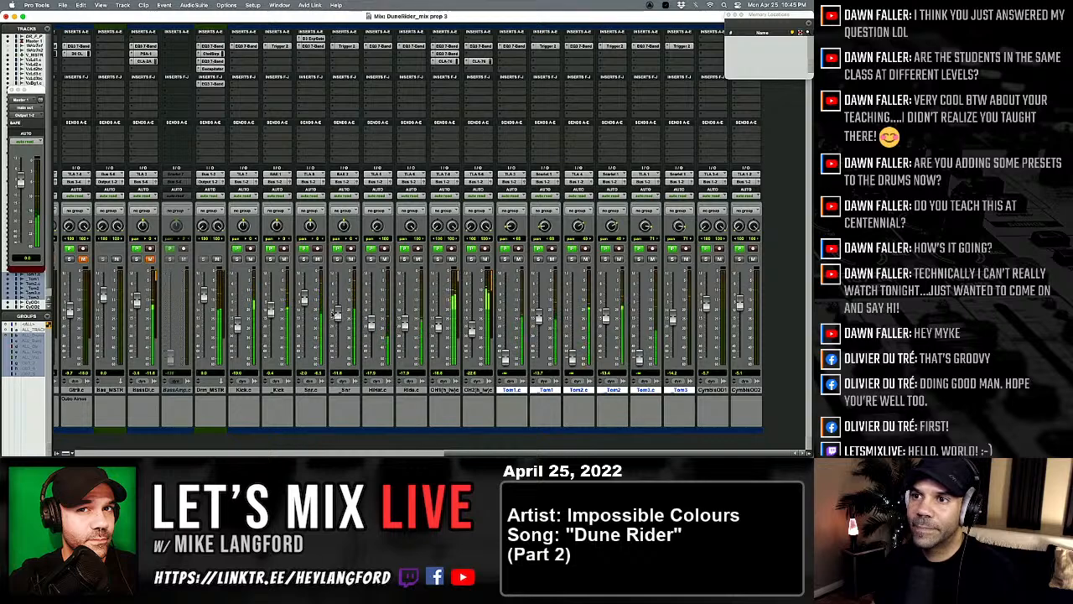
pyautogui.click(337, 259)
pyautogui.click(337, 260)
pyautogui.moveTo(338, 300); pyautogui.dragTo(338, 308)
# Step: Shrink all tracks to minimal height in the Edit window and start playback from bar 23
pyautogui.press('super+equal')
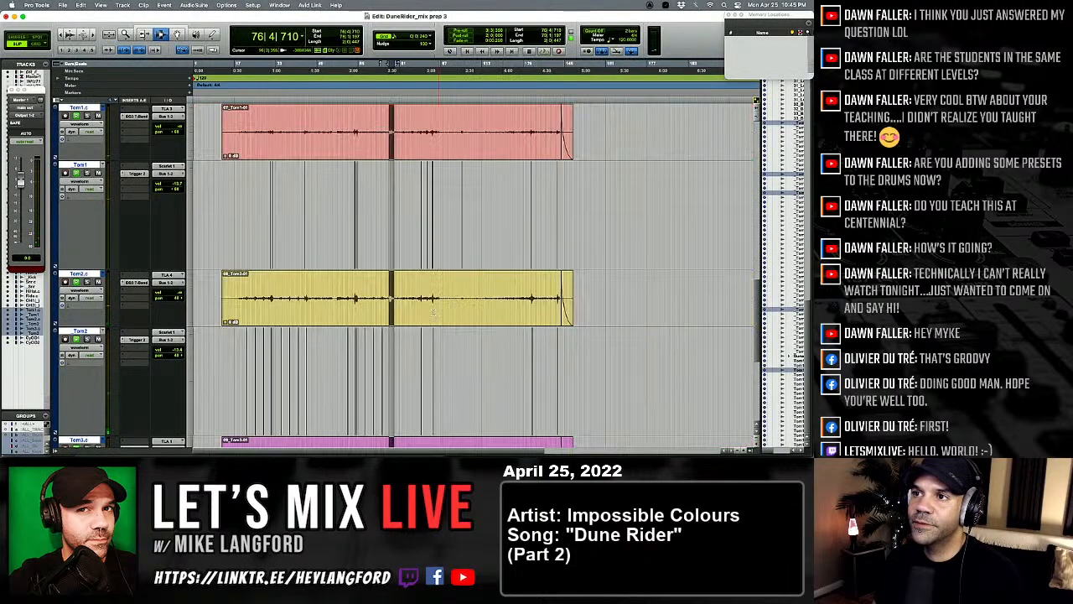
pyautogui.moveTo(69, 269); pyautogui.dragTo(69, 181)
pyautogui.hotkey('ctrl', 'alt', 'Down')
pyautogui.hotkey('ctrl', 'alt', 'Down')
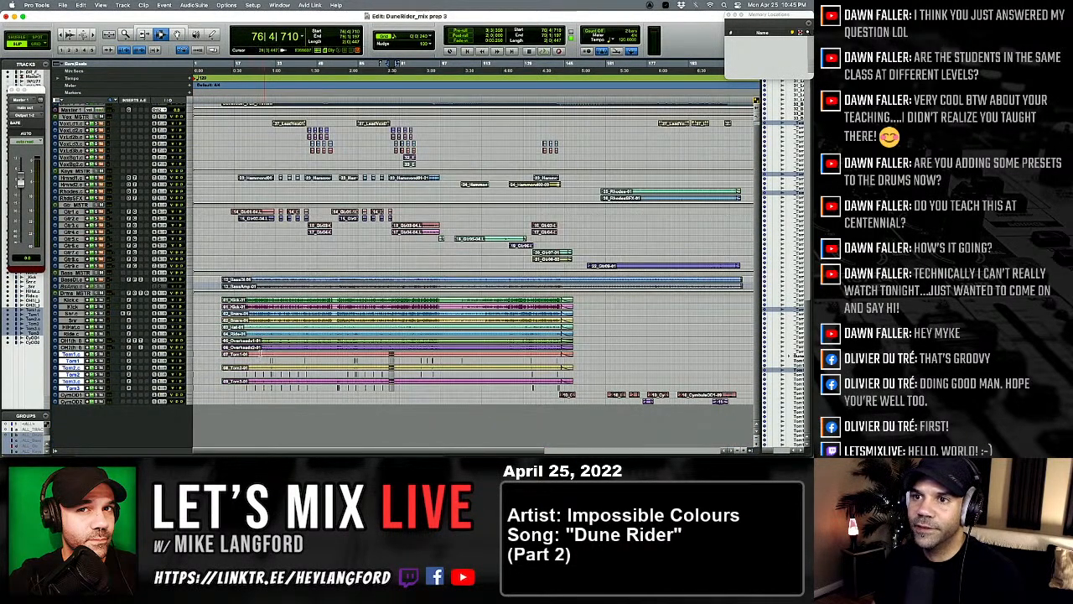
pyautogui.click(252, 300)
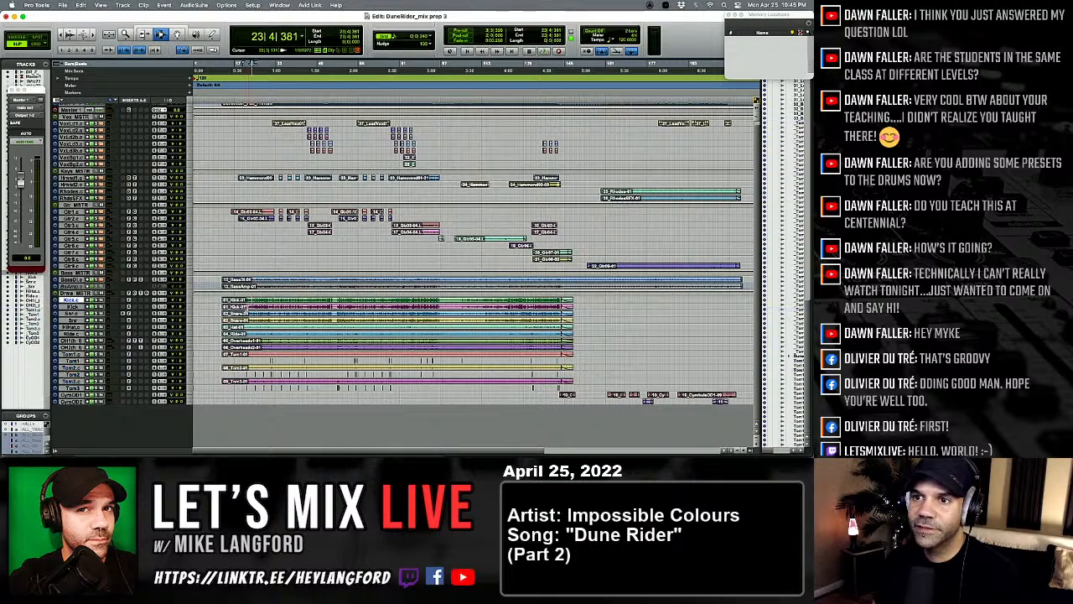
pyautogui.press('space')
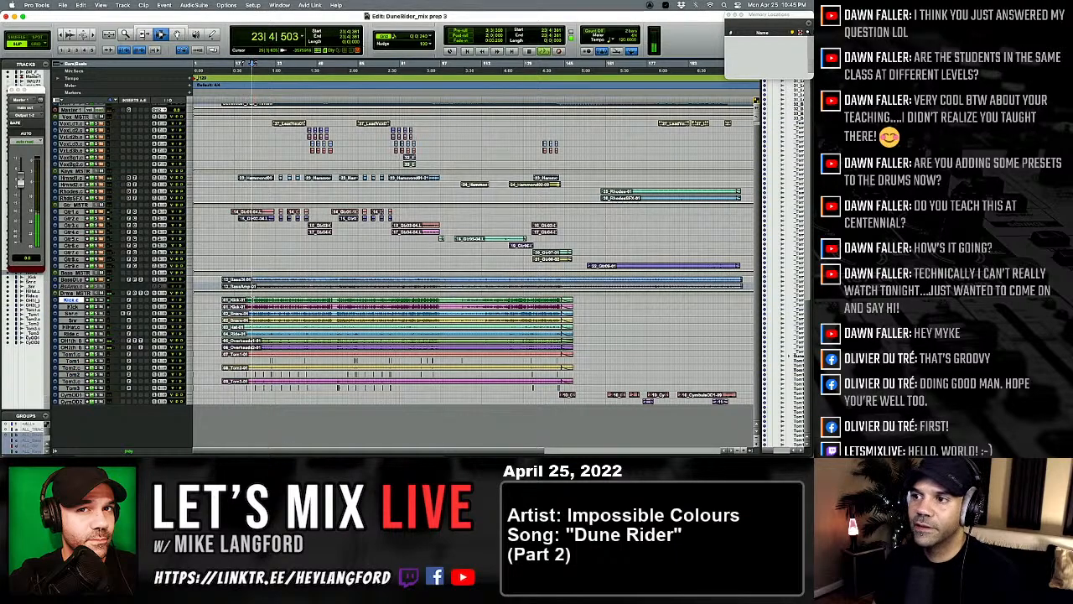
# Step: Lower the Snr track's fader to -13.4 dB in the Mix window
pyautogui.press('super+equal')
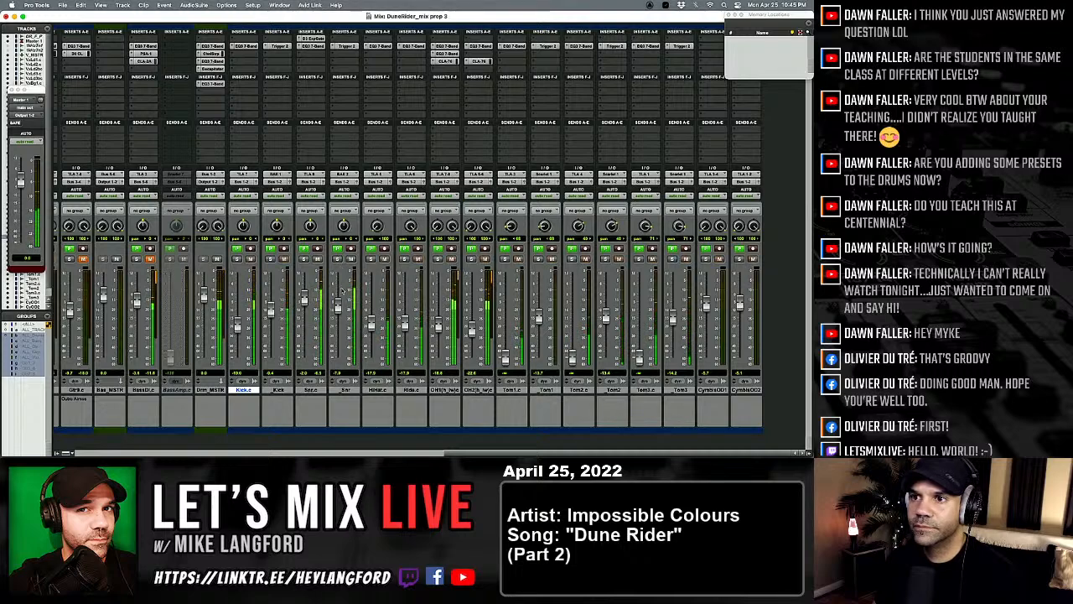
pyautogui.moveTo(338, 353); pyautogui.dragTo(337, 311)
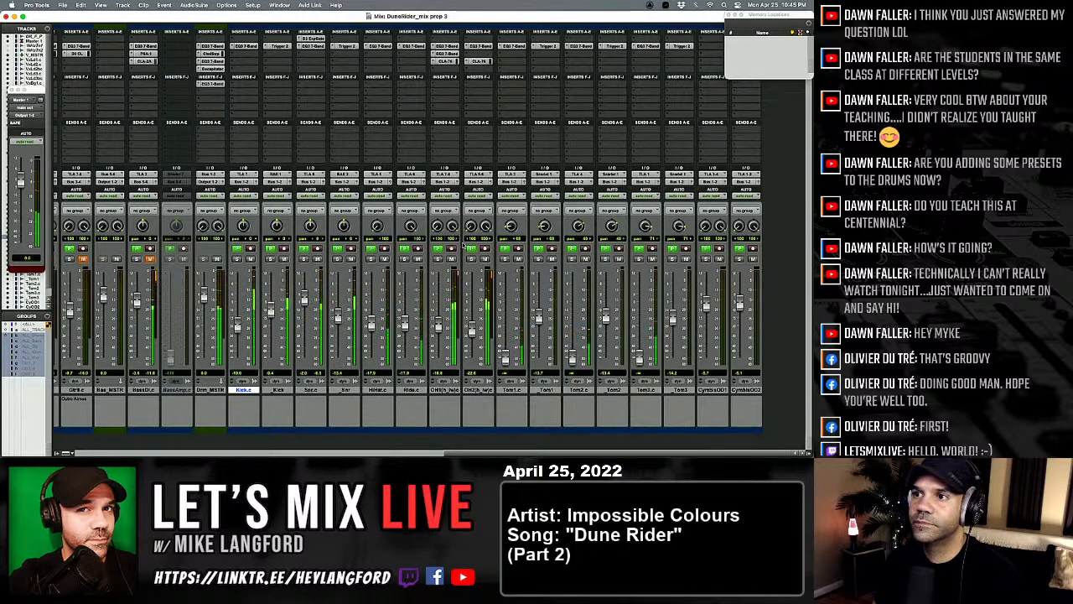
# Step: Solo the second overhead track and set its EQ3 7-Band high-pass to about 144 Hz with a 24 dB/oct low-pass filter
pyautogui.click(451, 259)
pyautogui.click(484, 259)
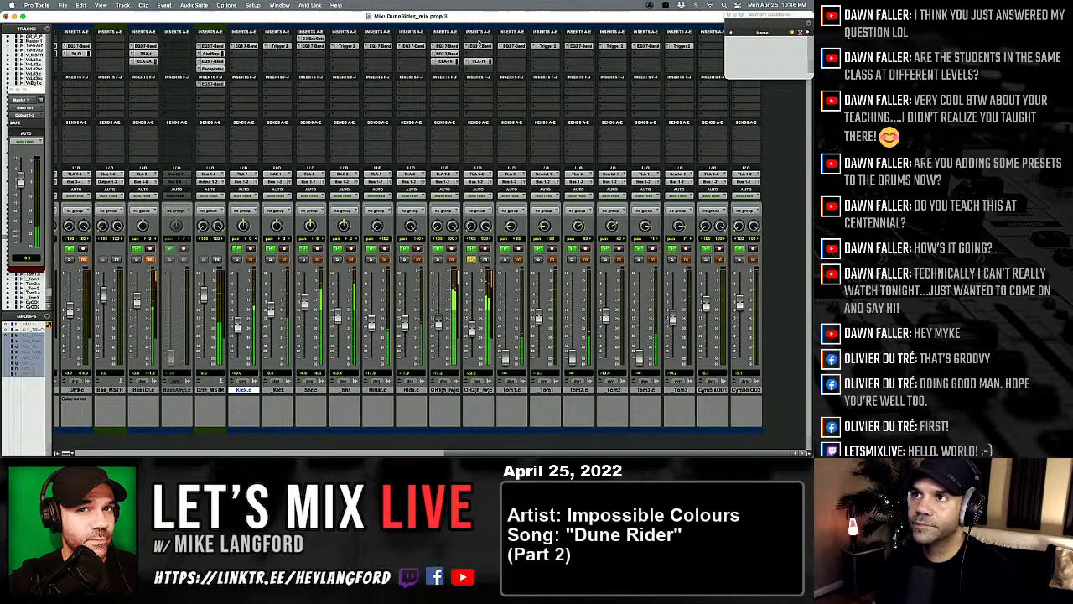
pyautogui.click(478, 45)
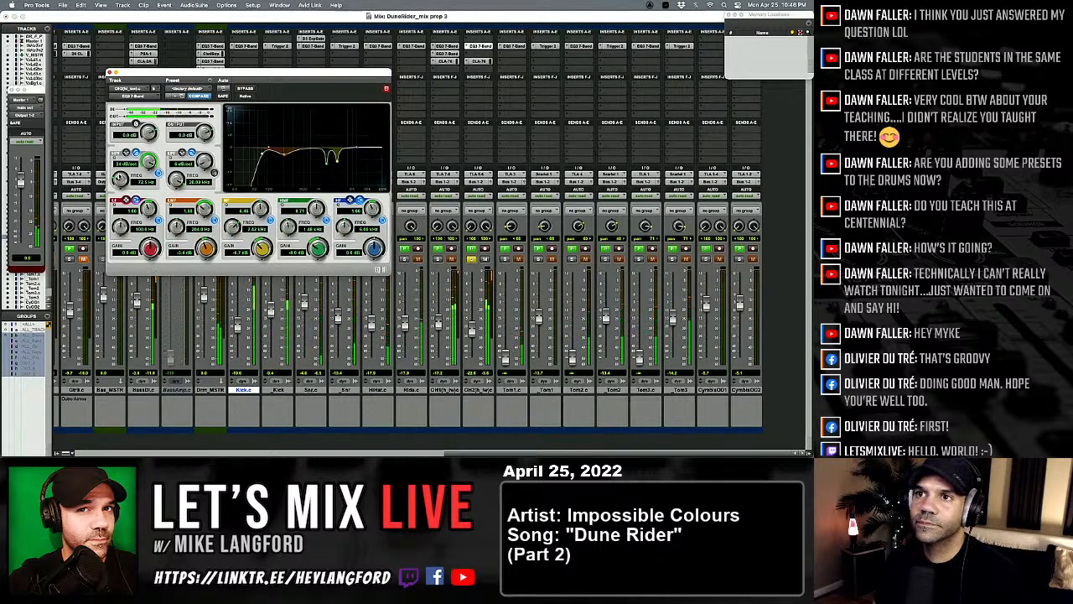
pyautogui.moveTo(119, 177); pyautogui.dragTo(172, 193)
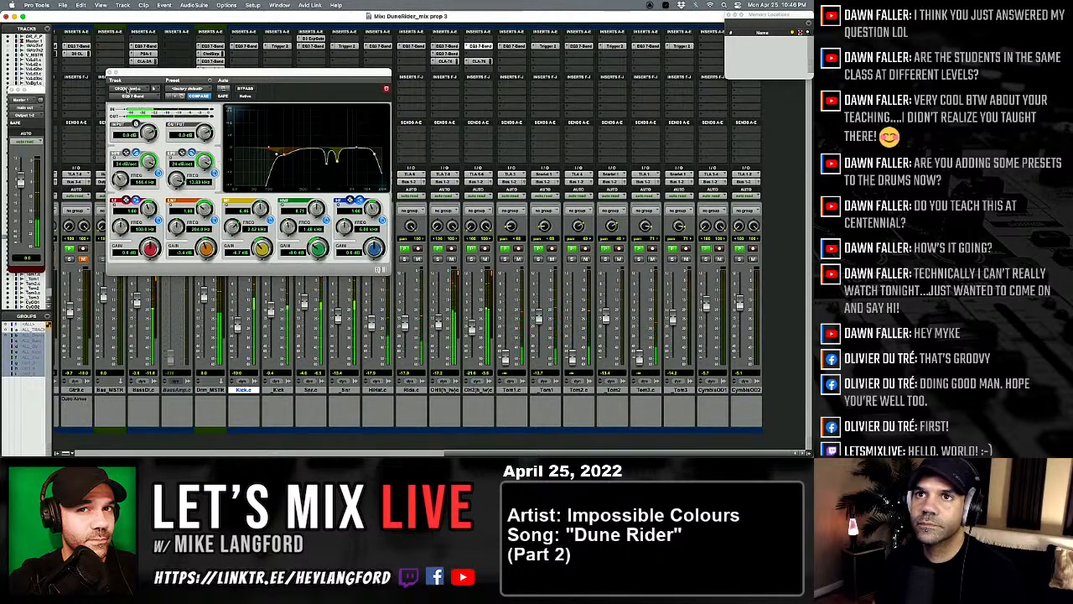
pyautogui.click(110, 73)
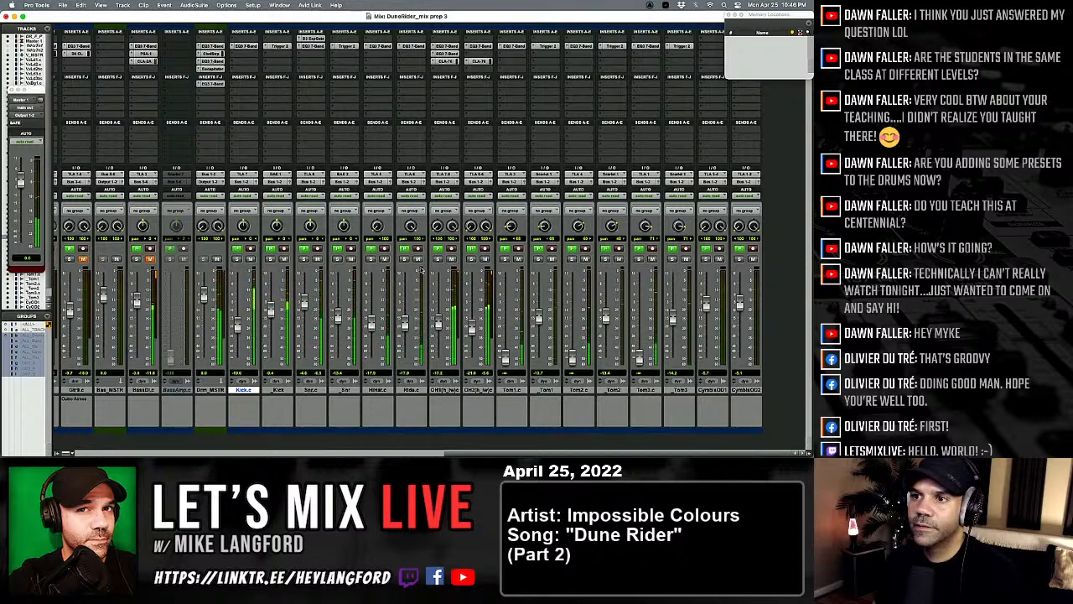
# Step: Solo-check the hi-hat and first overhead tracks, and compare the first overhead's EQ3 7-Band inserts bypassed and active
pyautogui.click(370, 259)
pyautogui.click(371, 259)
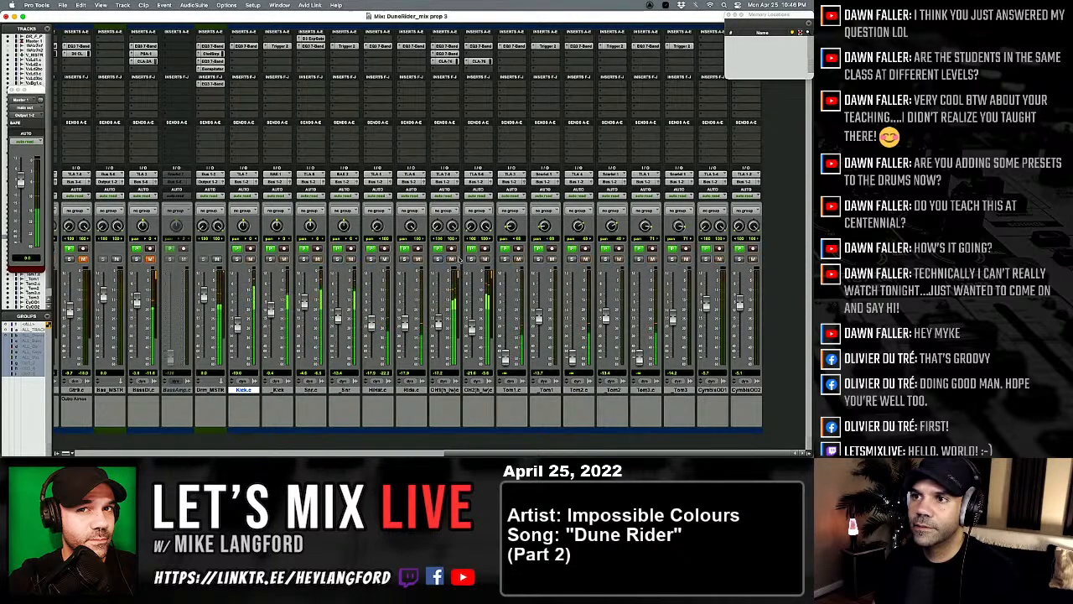
pyautogui.click(438, 259)
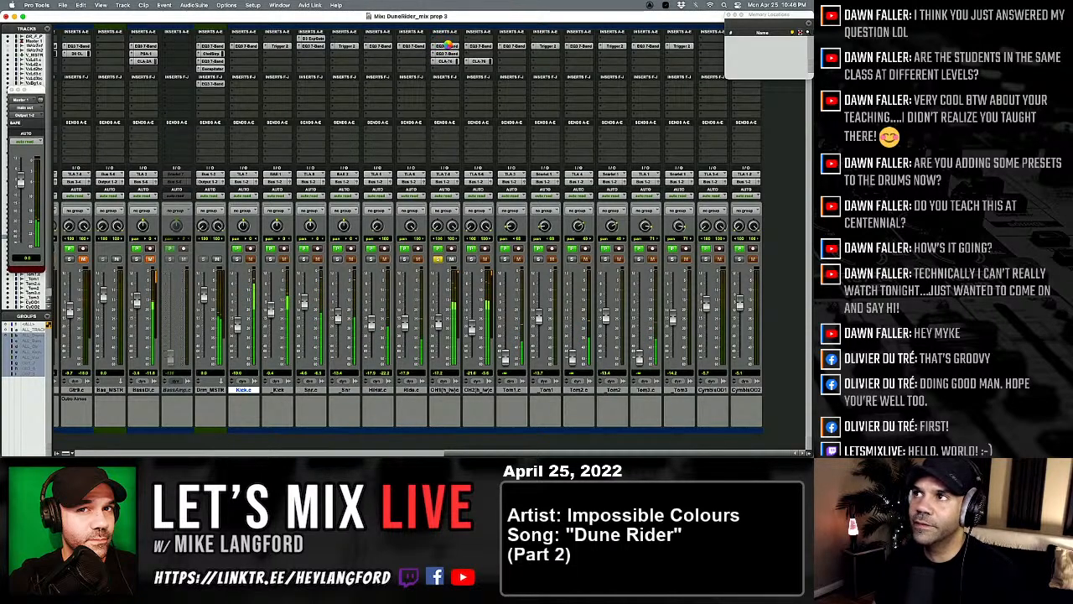
pyautogui.click(447, 46)
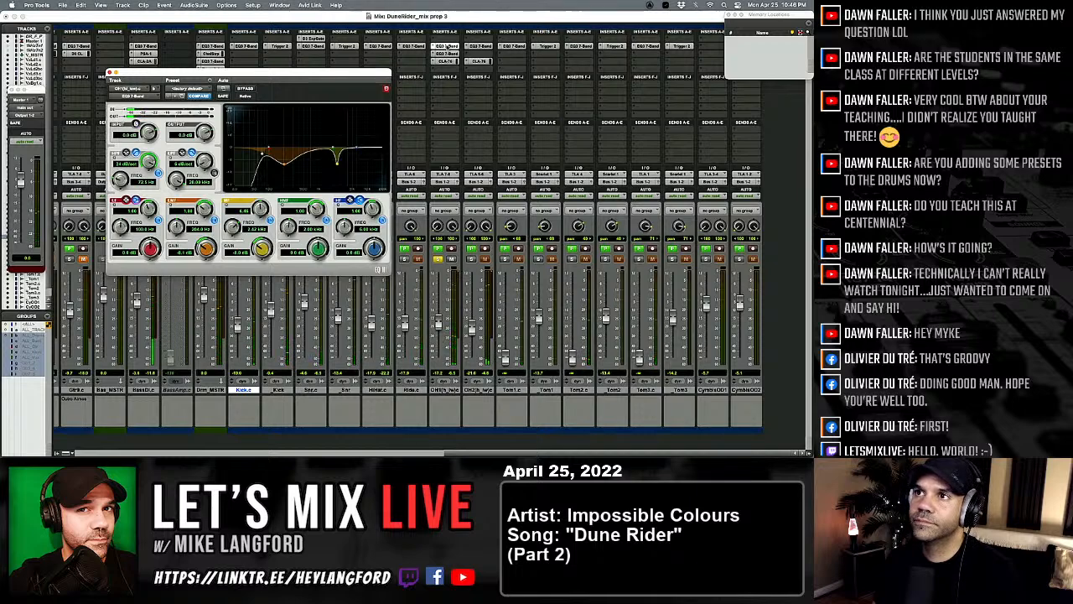
pyautogui.keyDown('super'); pyautogui.click(447, 46); pyautogui.keyUp('super')
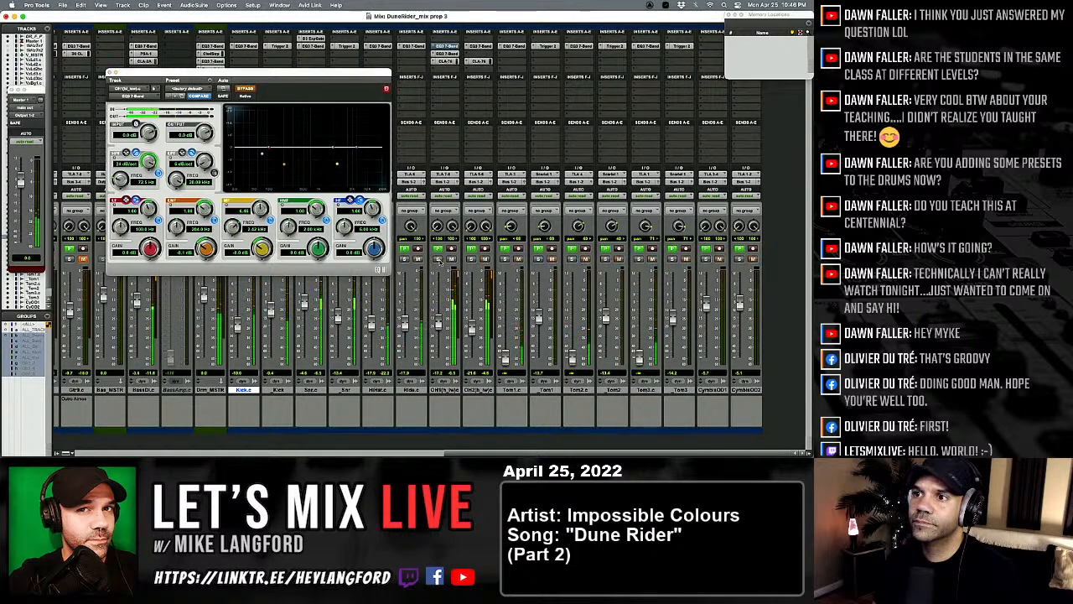
pyautogui.keyDown('super'); pyautogui.click(447, 45); pyautogui.keyUp('super')
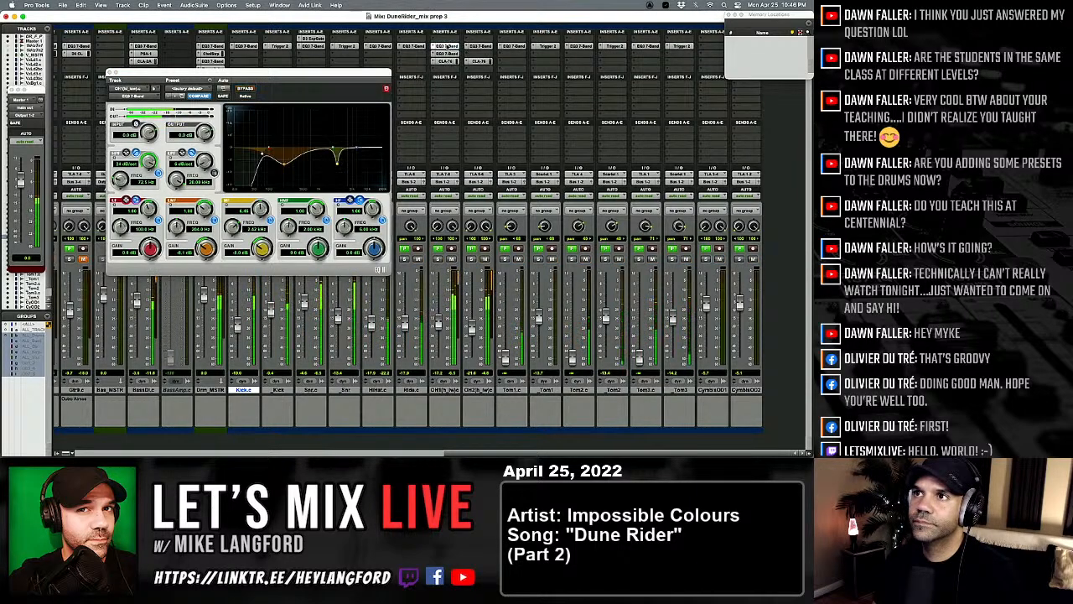
pyautogui.keyDown('super'); pyautogui.click(446, 45); pyautogui.keyUp('super')
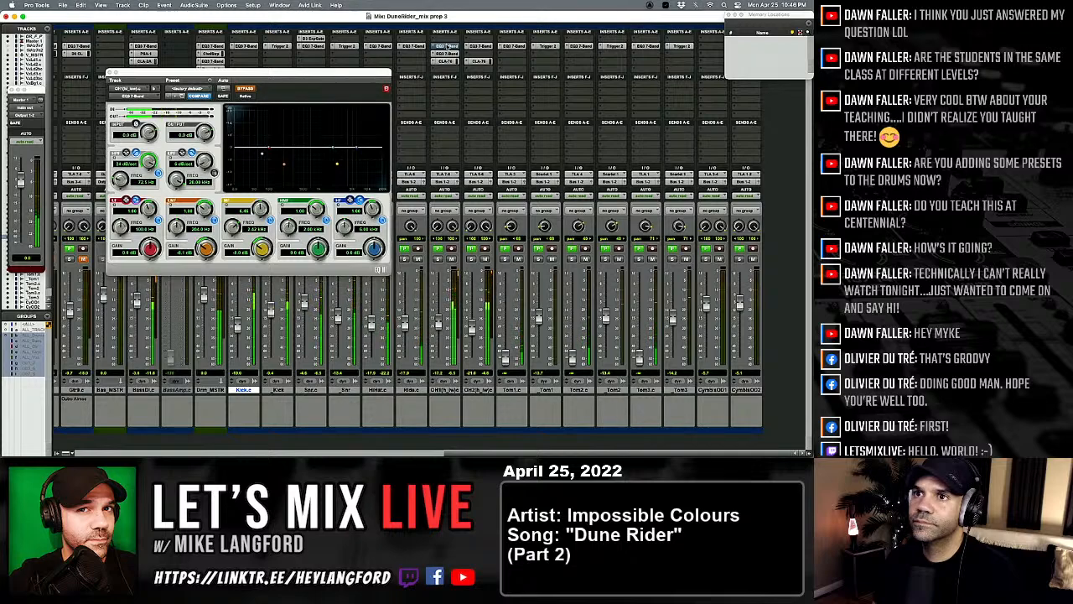
pyautogui.keyDown('super'); pyautogui.click(447, 46); pyautogui.keyUp('super')
pyautogui.keyDown('super'); pyautogui.click(449, 53); pyautogui.keyUp('super')
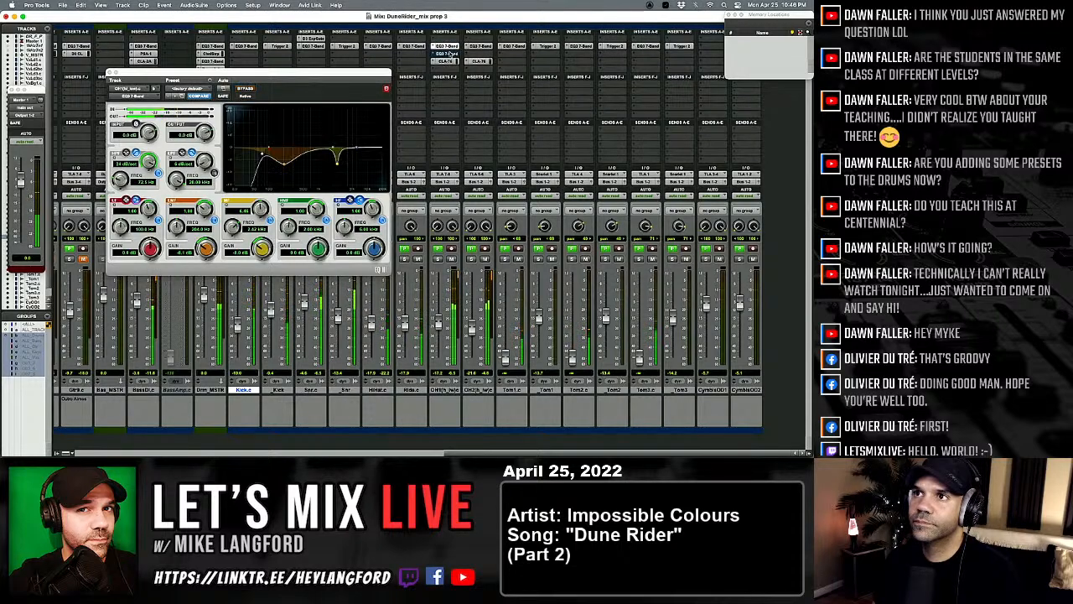
# Step: Reduce the low-mid cut in the first overhead track's first EQ3 7-Band to -4.4 dB
pyautogui.click(447, 46)
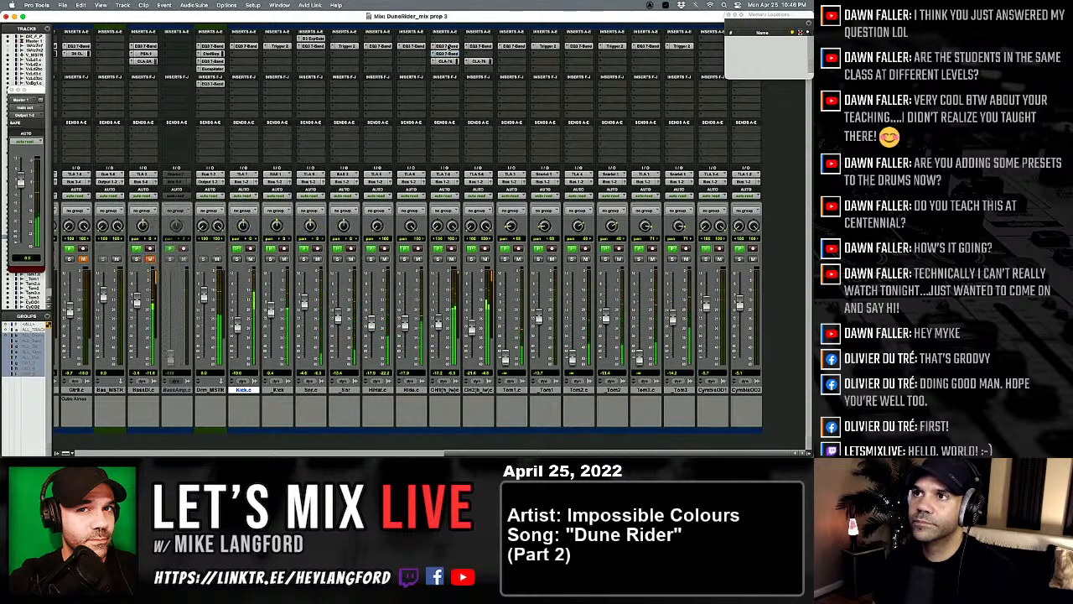
pyautogui.click(448, 47)
pyautogui.moveTo(206, 246); pyautogui.dragTo(205, 240)
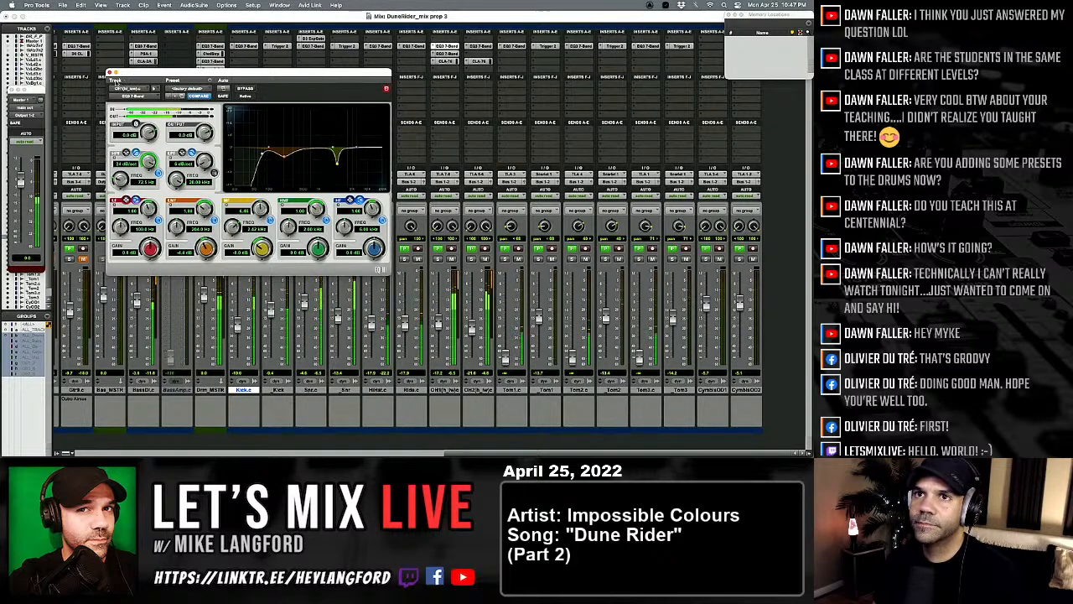
pyautogui.click(110, 73)
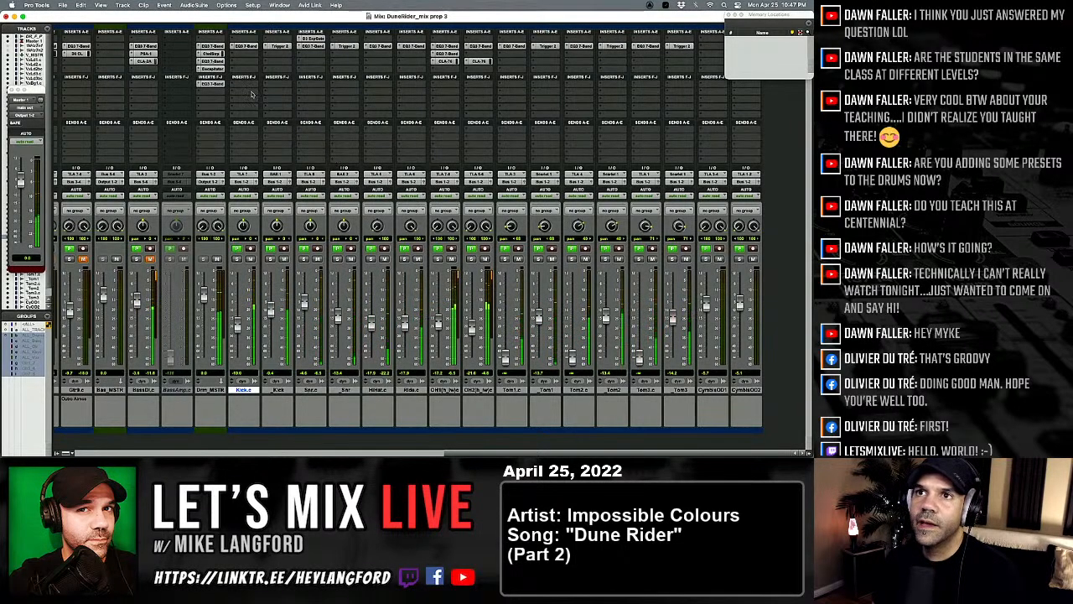
# Step: Activate the Decapitator on the drum master and adjust its Drive, comparing the sound with bypass
pyautogui.click(212, 68)
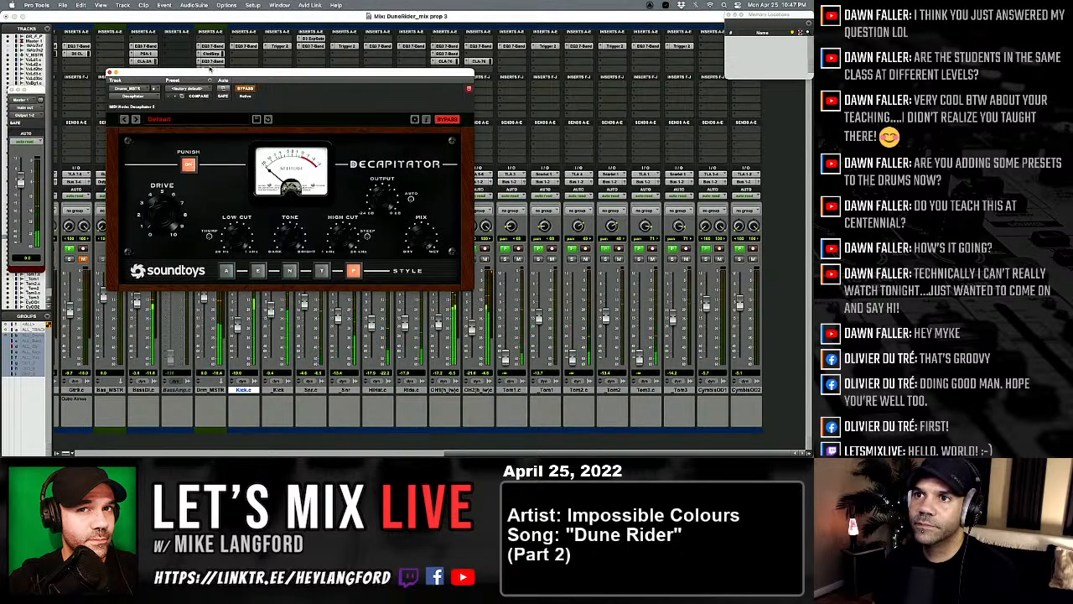
pyautogui.moveTo(209, 70); pyautogui.dragTo(403, 93)
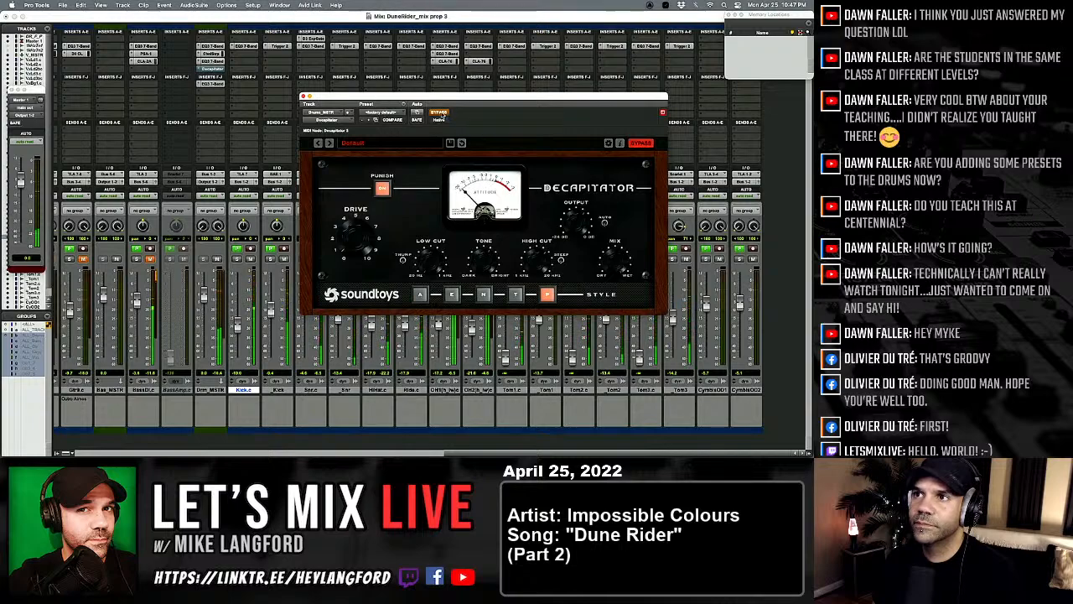
pyautogui.click(439, 112)
pyautogui.click(439, 113)
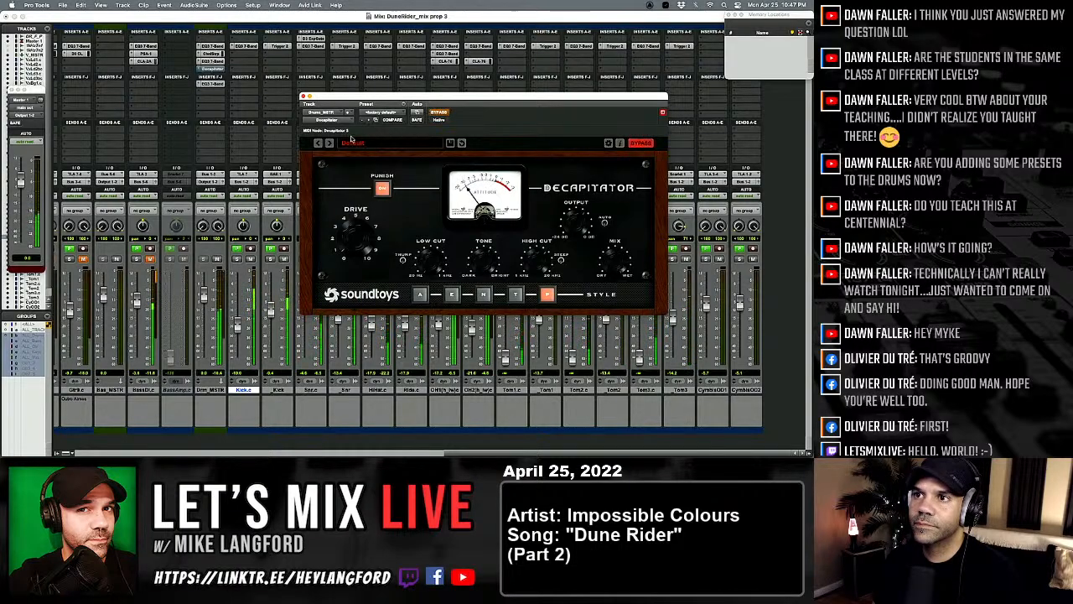
pyautogui.click(440, 112)
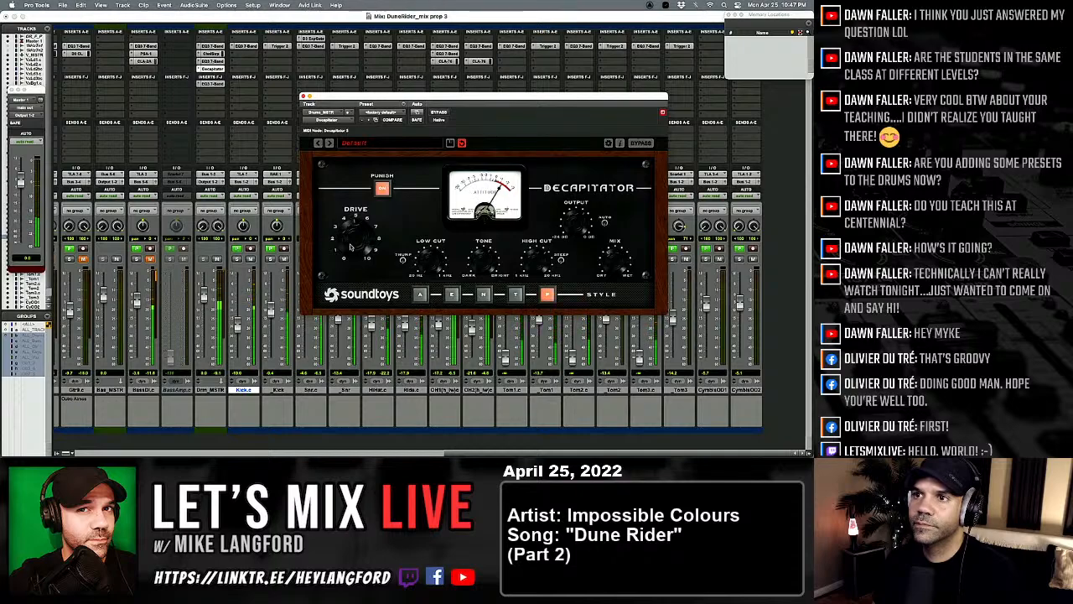
pyautogui.moveTo(353, 252); pyautogui.dragTo(351, 243)
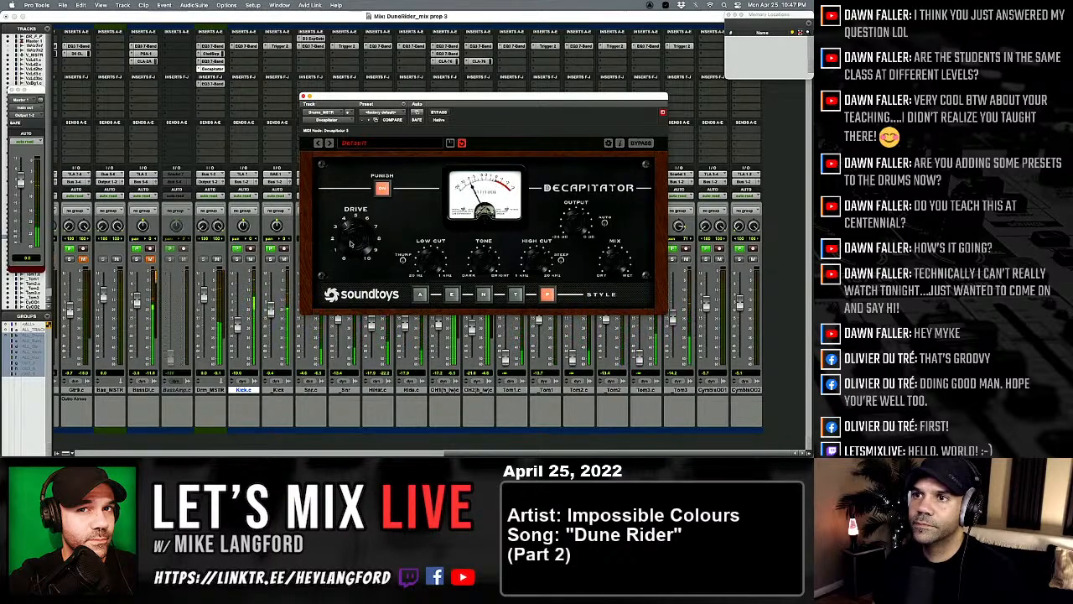
pyautogui.click(444, 112)
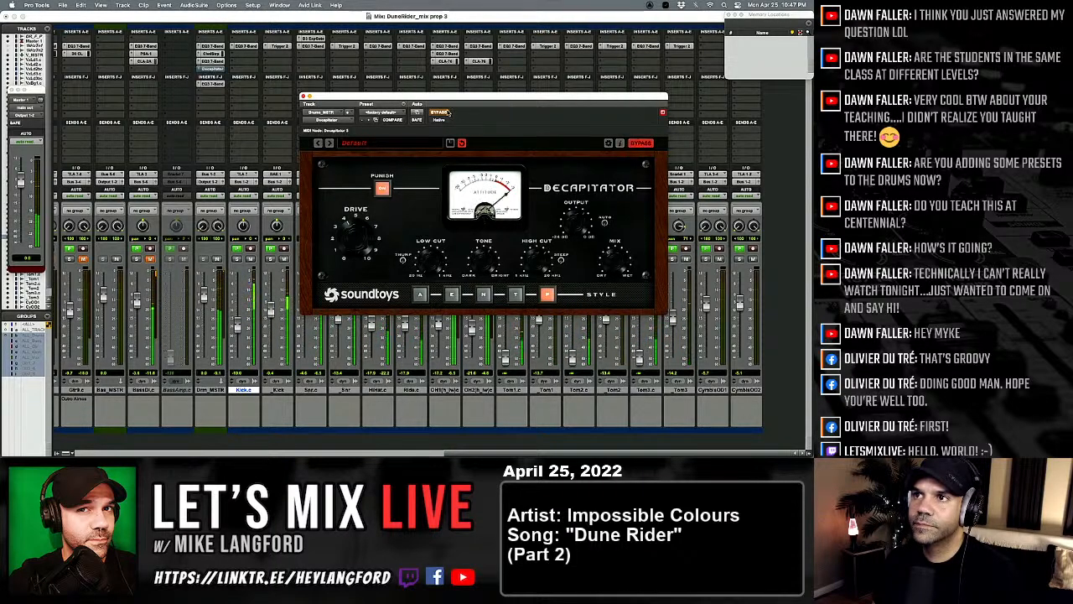
pyautogui.click(444, 112)
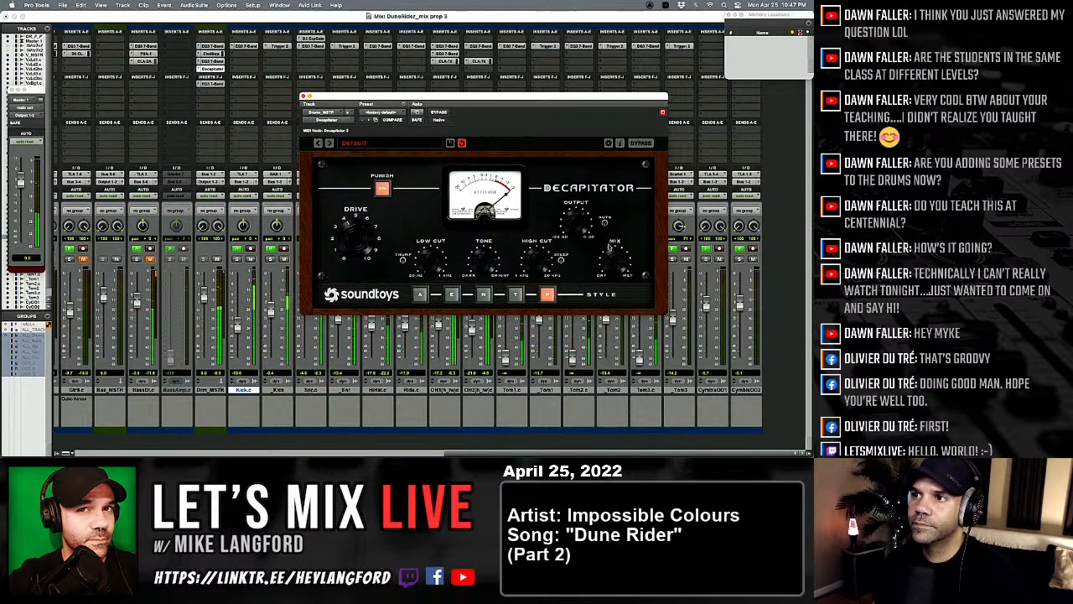
# Step: Try Decapitator style T on the drum master, settle on style N, and compare it bypassed and active
pyautogui.click(516, 294)
pyautogui.click(483, 295)
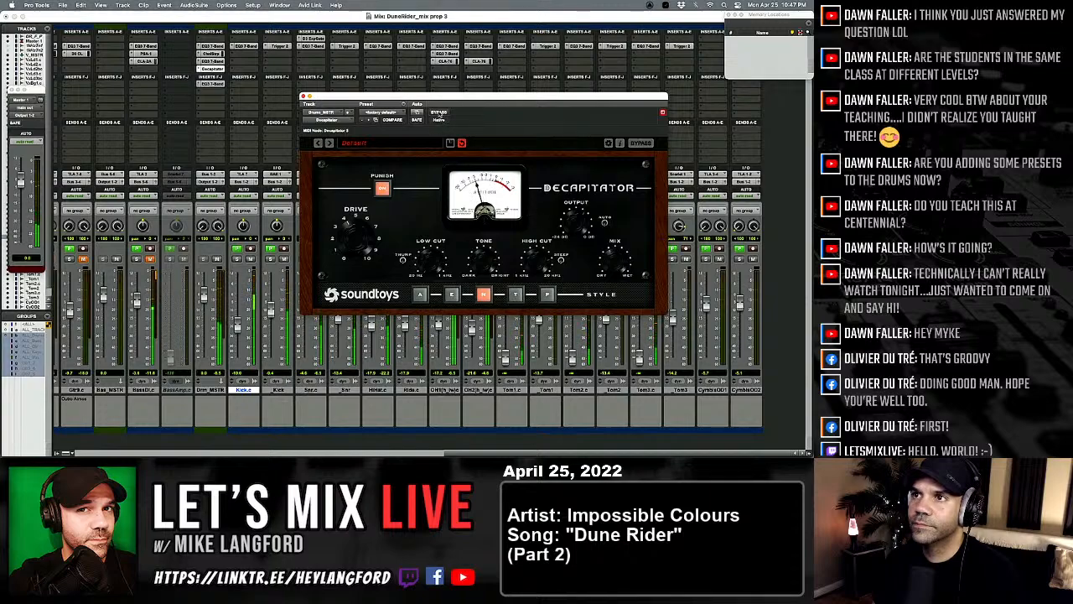
pyautogui.click(439, 113)
pyautogui.click(439, 113)
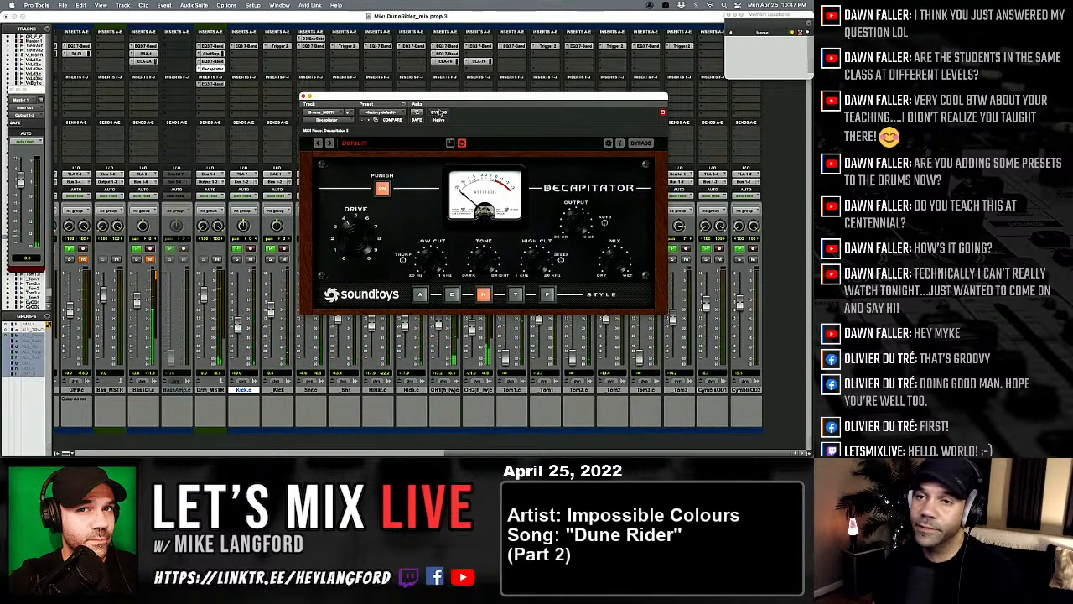
pyautogui.click(439, 113)
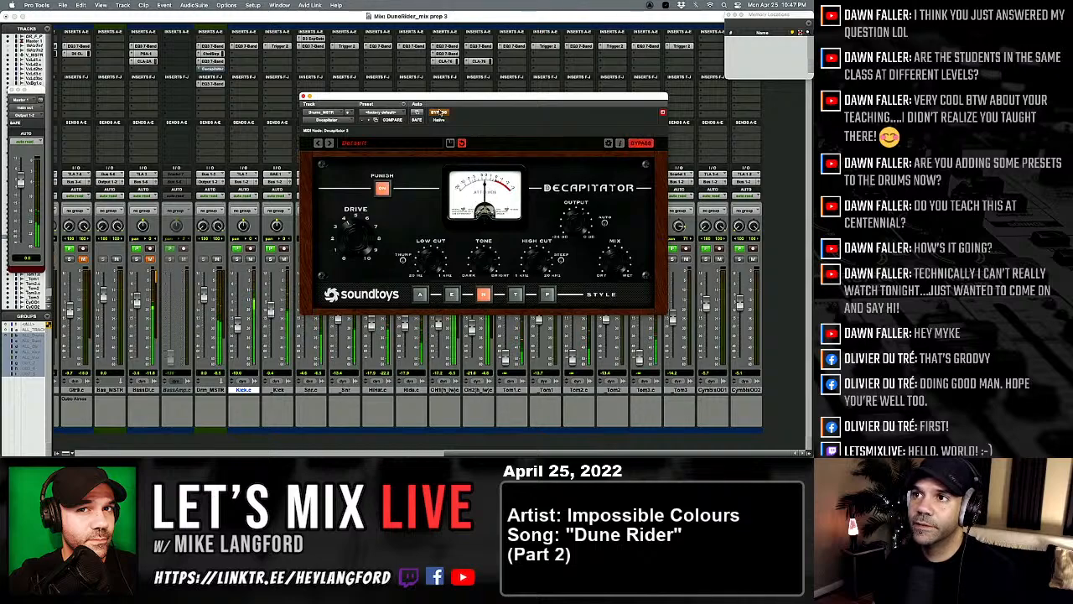
pyautogui.click(439, 113)
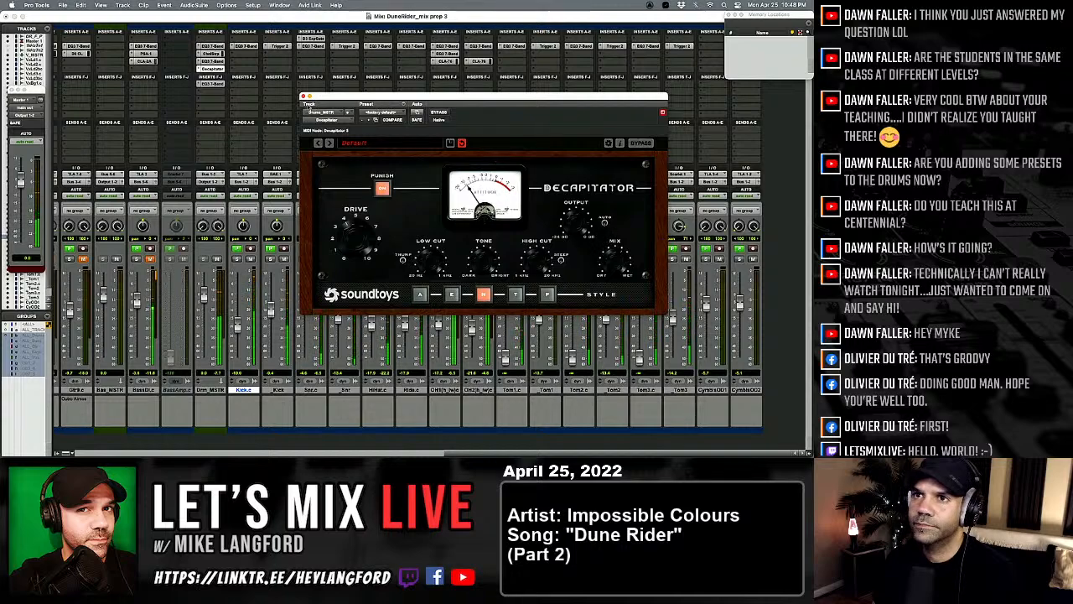
# Step: Activate the bypassed EQ3 7-Band that follows the Decapitator on the drum master
pyautogui.click(218, 85)
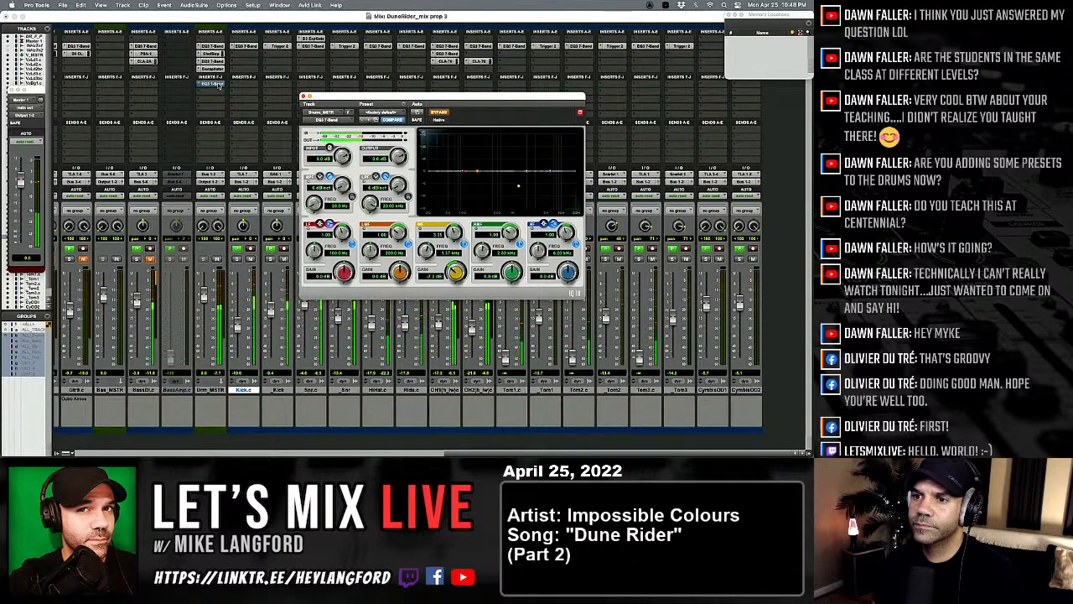
pyautogui.keyDown('super'); pyautogui.click(219, 85); pyautogui.keyUp('super')
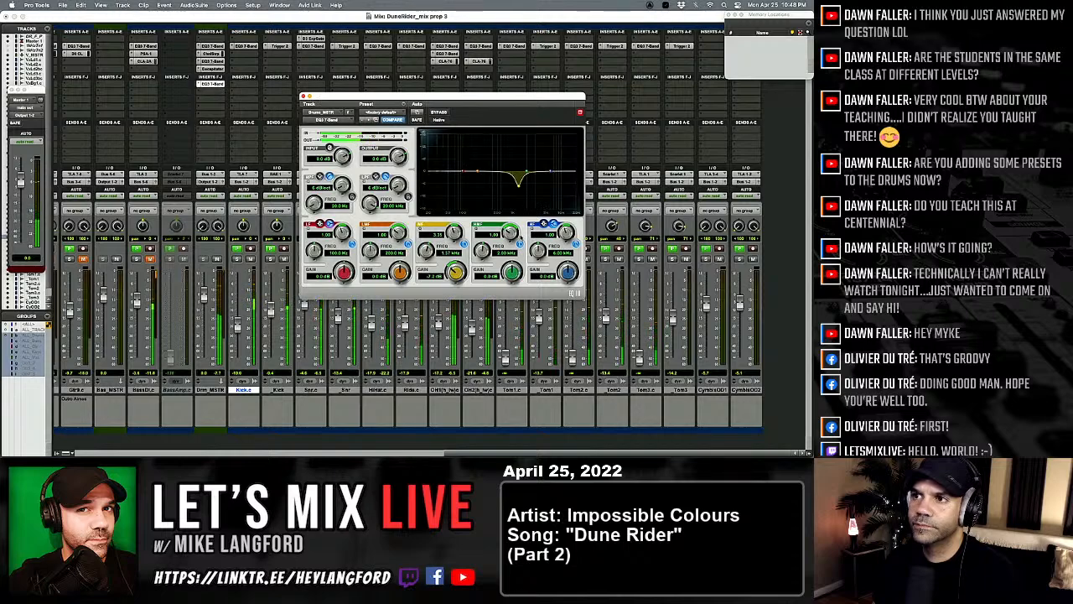
# Step: Sweep a narrow high-mid boost in the drum master's second EQ3 7-Band and turn it into a cut of about 5 dB near 4 kHz
pyautogui.moveTo(511, 235); pyautogui.dragTo(511, 202)
pyautogui.moveTo(512, 271); pyautogui.dragTo(484, 239)
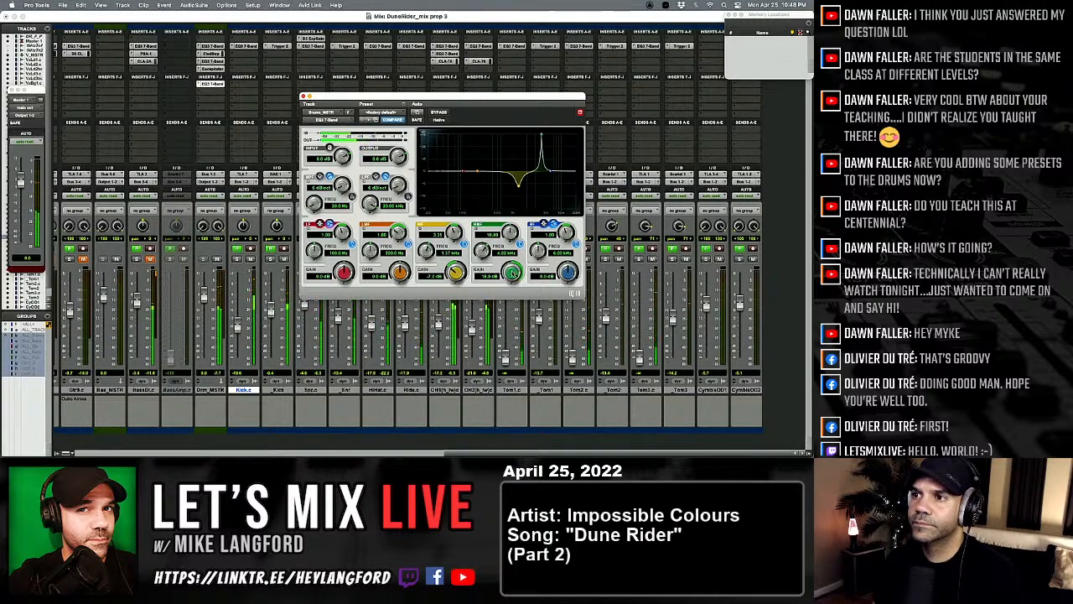
pyautogui.moveTo(513, 273); pyautogui.dragTo(512, 313)
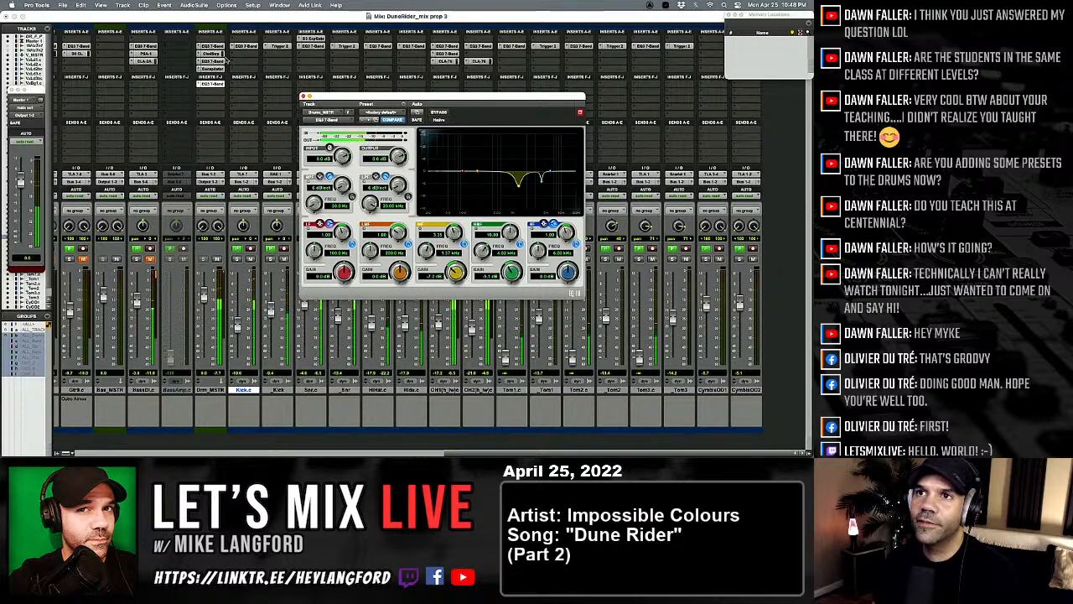
# Step: Set the drum master Channel Strip's compressor ratio to 4.0:1, adjust its threshold and makeup gain, and close the plug-in
pyautogui.click(212, 53)
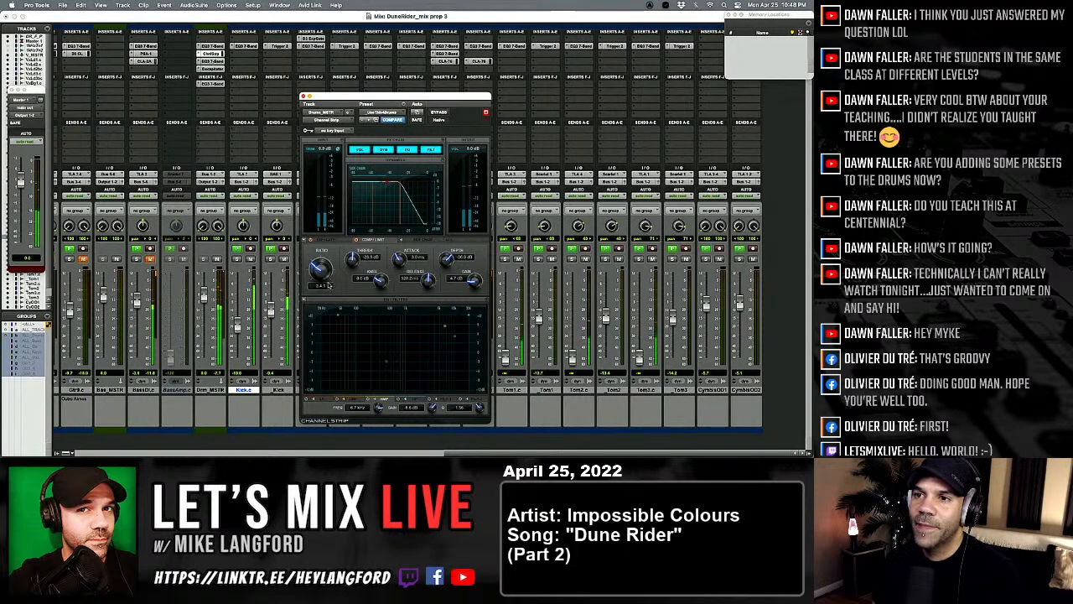
pyautogui.click(318, 287)
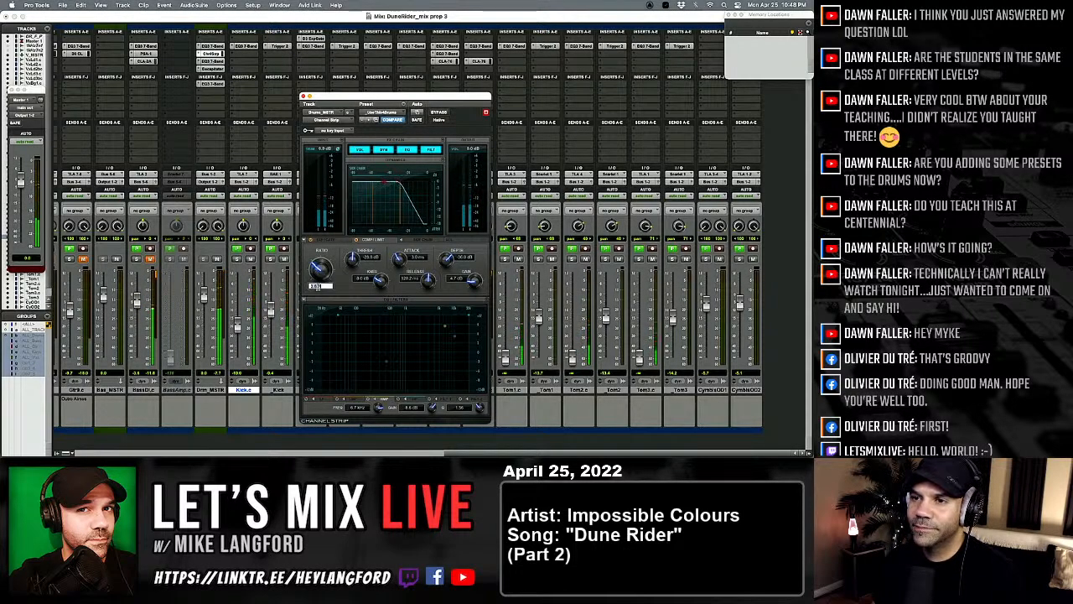
pyautogui.press('Return')
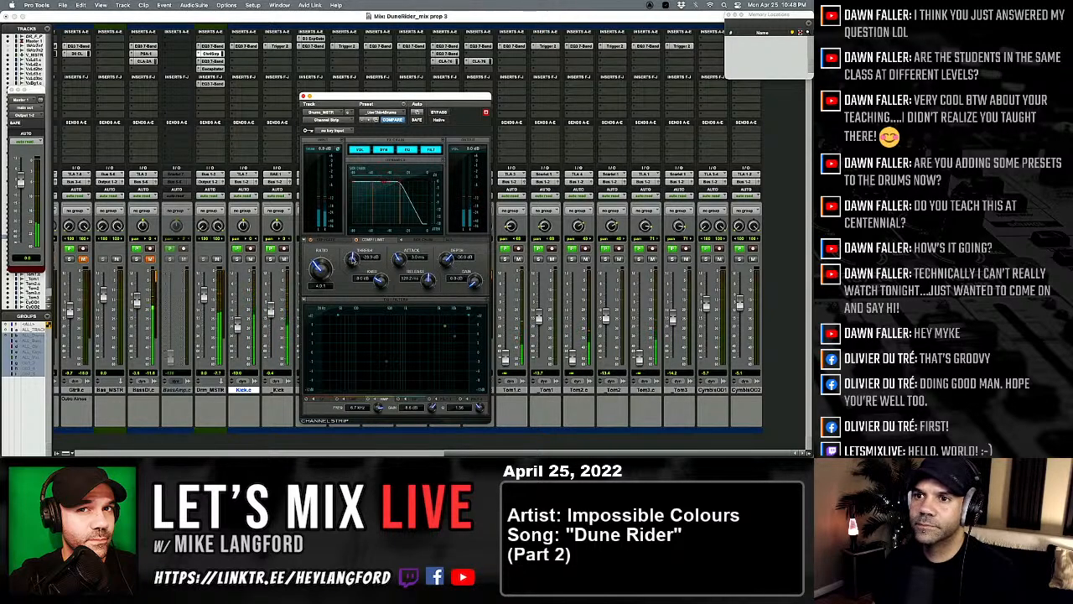
pyautogui.moveTo(352, 257)
pyautogui.mouseDown()
pyautogui.moveTo(351, 270)
pyautogui.moveTo(353, 259)
pyautogui.mouseUp()
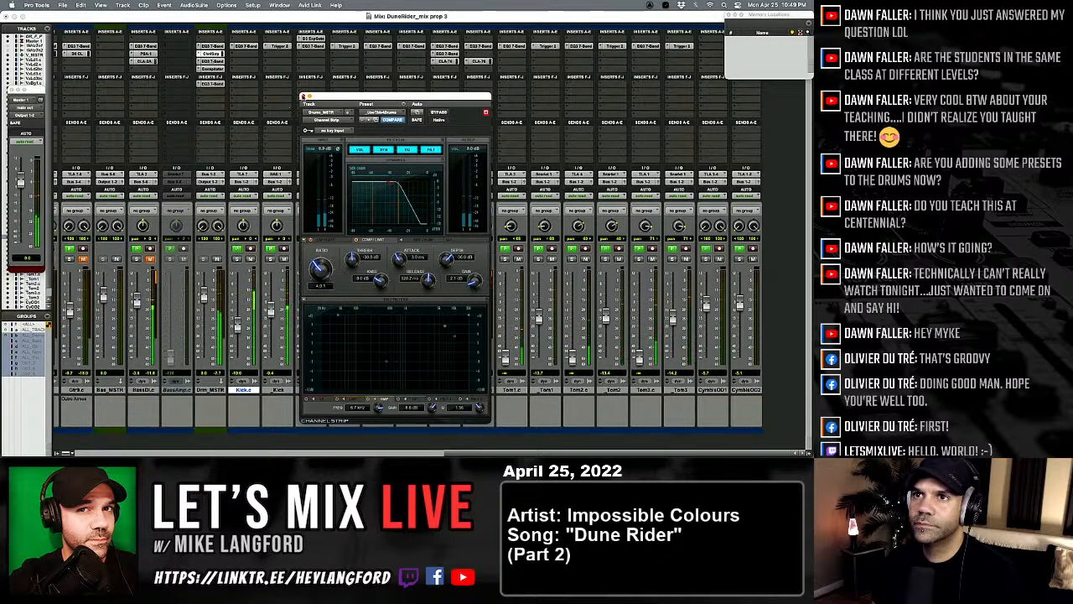
pyautogui.click(303, 97)
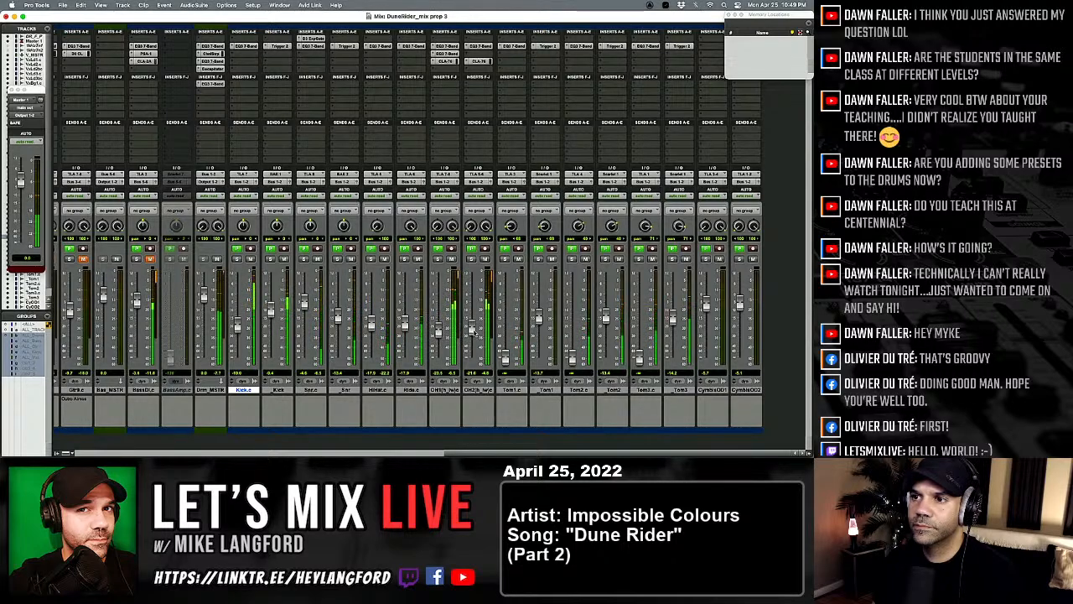
# Step: Rebalance the second overhead track's fader and try the Tom1.c and Tom2.c faders
pyautogui.moveTo(472, 329); pyautogui.dragTo(472, 342)
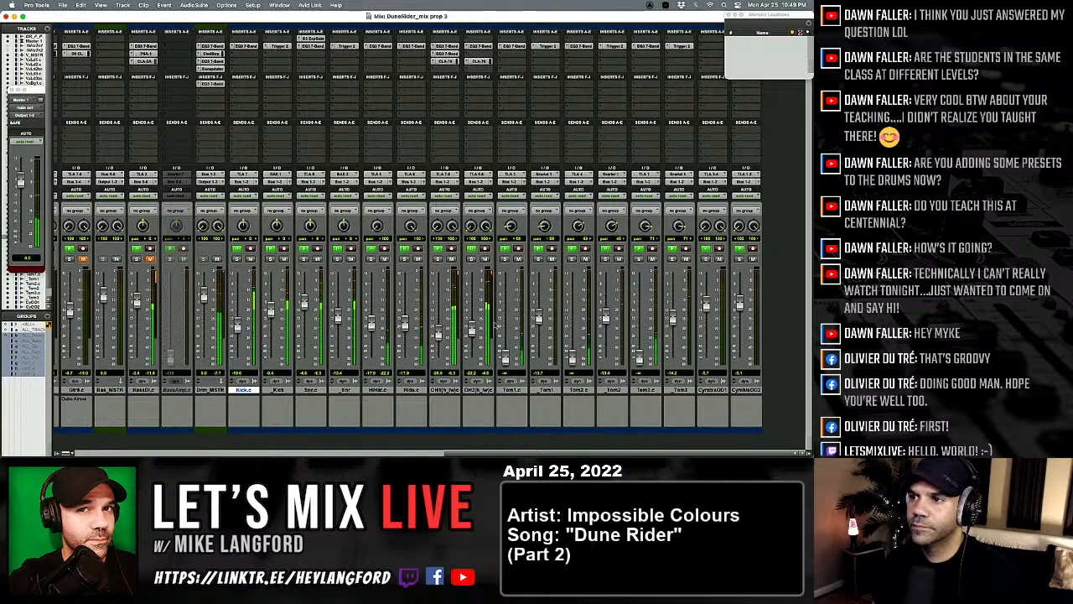
pyautogui.moveTo(505, 353); pyautogui.dragTo(505, 285)
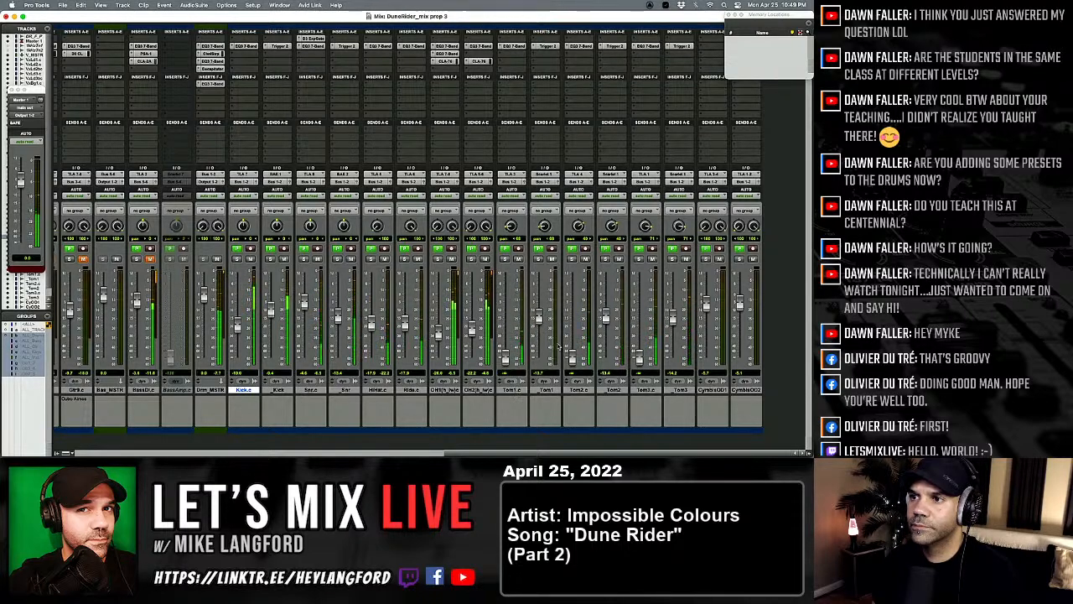
pyautogui.moveTo(572, 357); pyautogui.dragTo(573, 408)
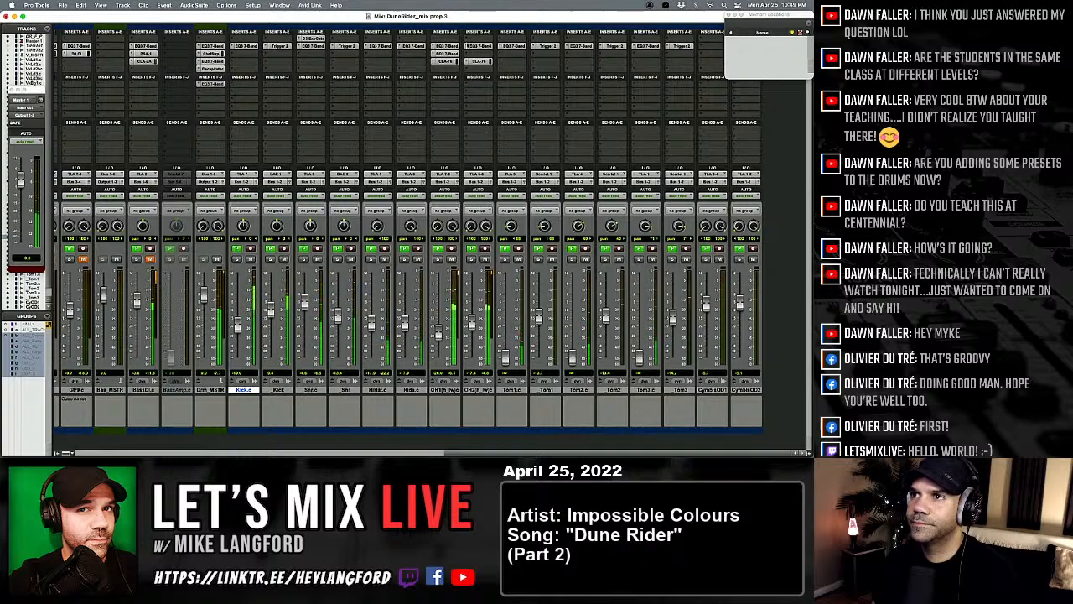
# Step: Lower the high-pass frequency in the second overhead track's first EQ3 7-Band to about 83 Hz
pyautogui.click(479, 46)
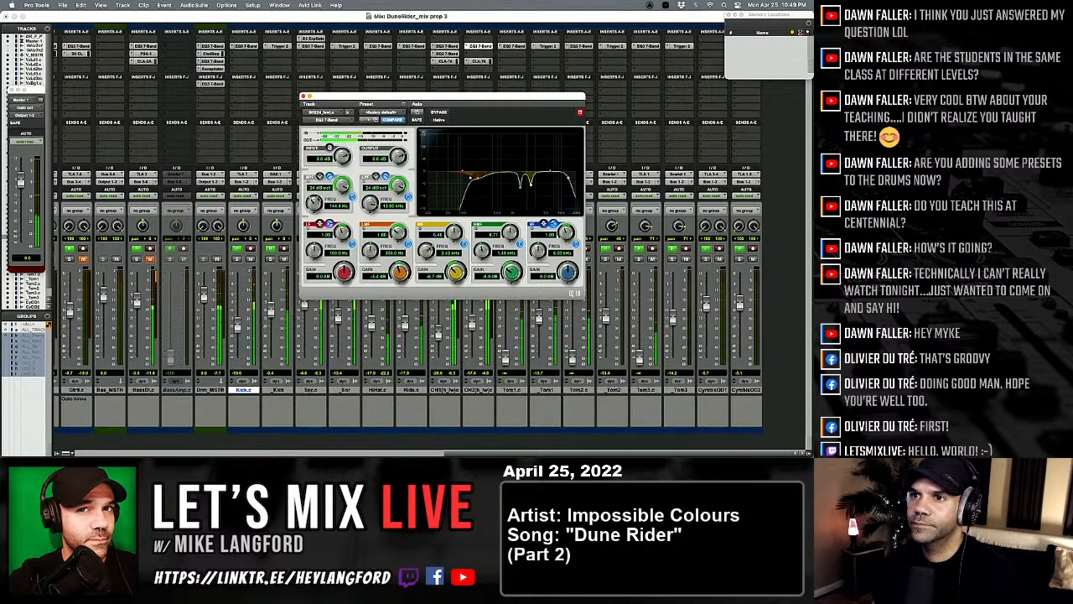
pyautogui.moveTo(313, 203); pyautogui.dragTo(312, 208)
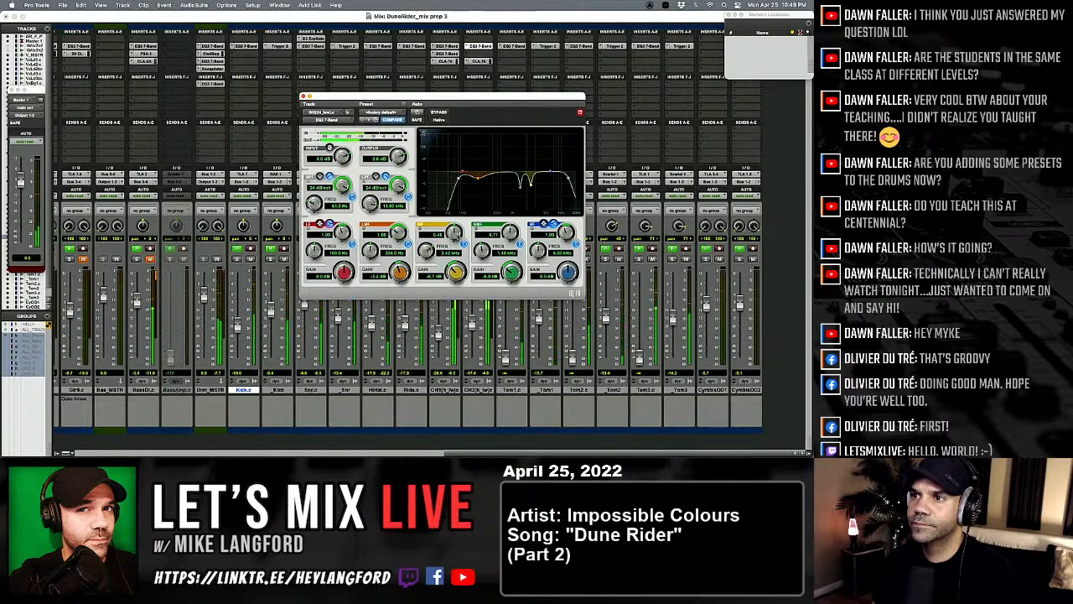
pyautogui.click(464, 244)
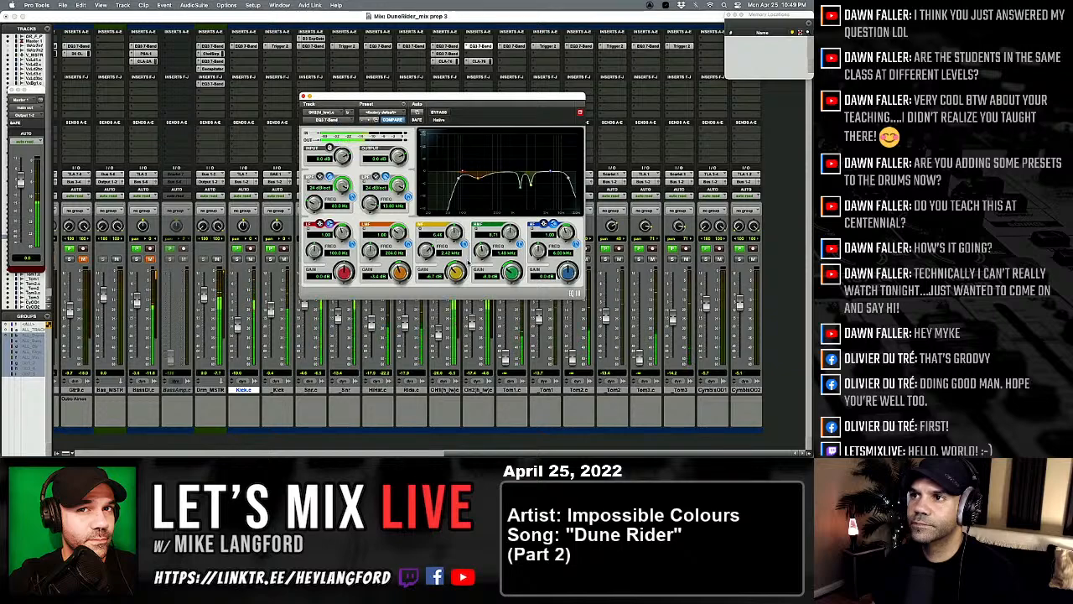
# Step: Sweep the second overhead EQ's mid and high-mid bands as boosts, and set them as cuts at about 2.69 kHz and 1.33 kHz
pyautogui.moveTo(456, 272); pyautogui.dragTo(462, 214)
pyautogui.moveTo(425, 257); pyautogui.dragTo(458, 293)
pyautogui.moveTo(511, 266); pyautogui.dragTo(513, 217)
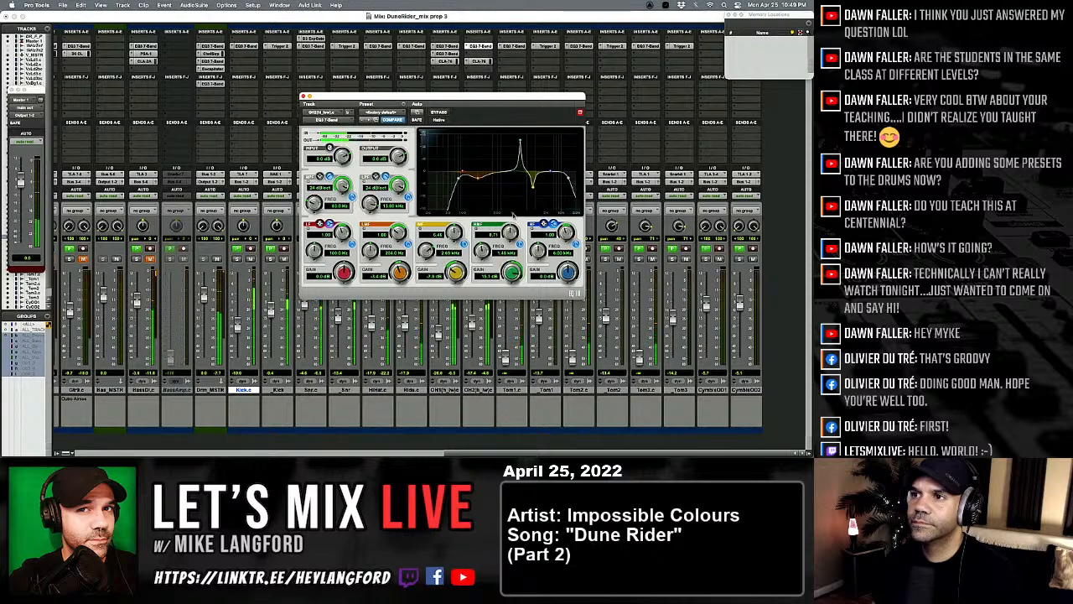
pyautogui.moveTo(482, 248); pyautogui.dragTo(509, 321)
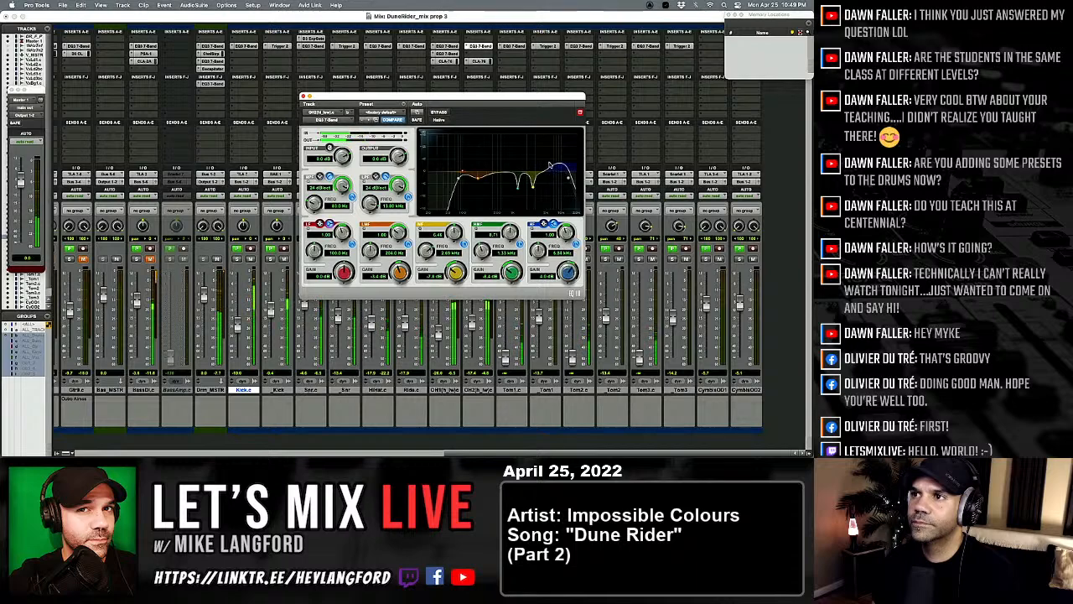
# Step: Bring the second overhead EQ's high shelf back to about 0.1 dB and compare the EQ bypassed and active
pyautogui.moveTo(549, 166); pyautogui.dragTo(548, 176)
pyautogui.click(438, 112)
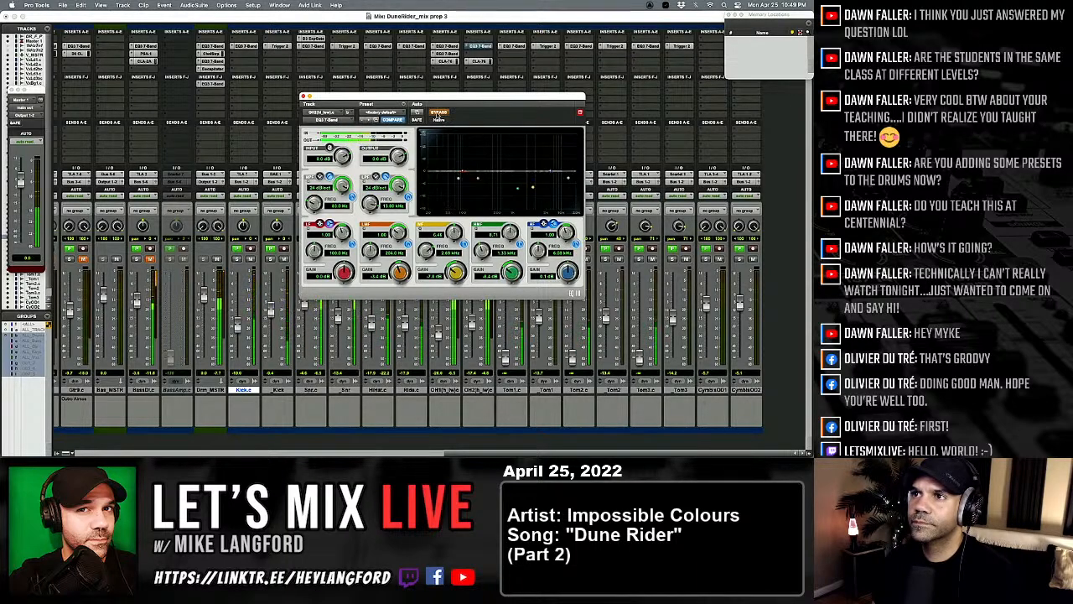
pyautogui.click(439, 112)
pyautogui.click(438, 112)
pyautogui.click(439, 112)
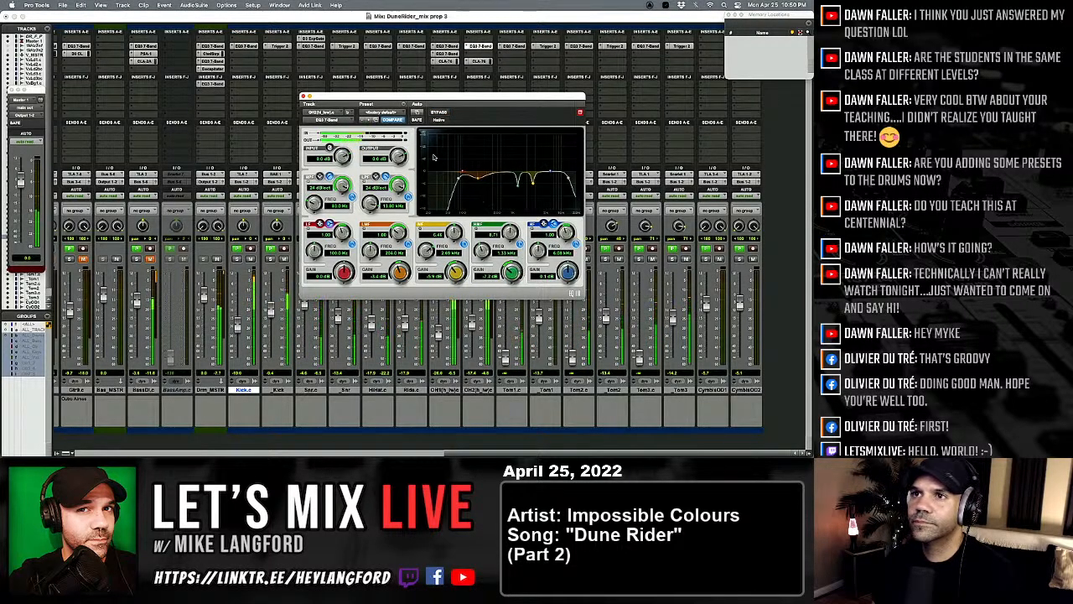
# Step: Close the EQ and lower the second overhead track's fader slightly
pyautogui.click(304, 97)
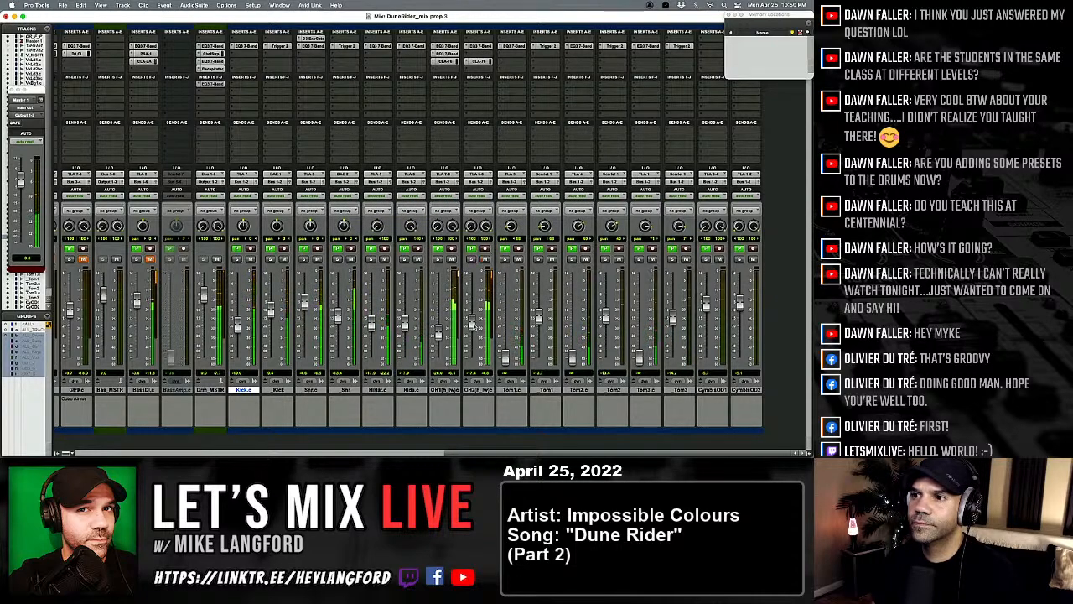
pyautogui.moveTo(471, 325)
pyautogui.mouseDown()
pyautogui.moveTo(471, 346)
pyautogui.moveTo(471, 330)
pyautogui.mouseUp()
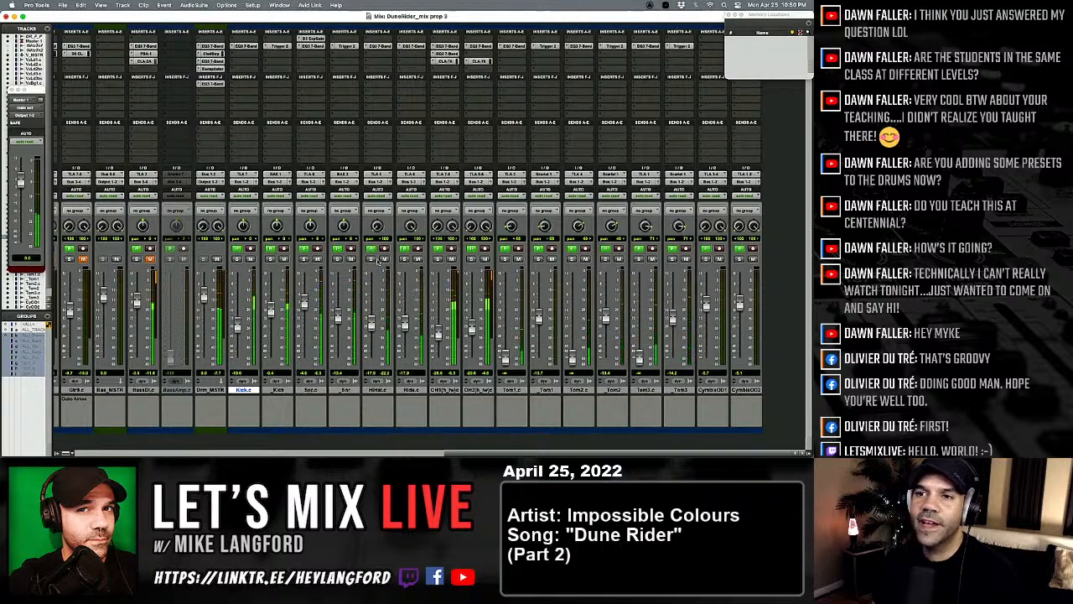
# Step: Narrow the low-mid band in the second overhead track's EQ and deepen its cut to about -8.0 dB near 272 Hz
pyautogui.click(479, 46)
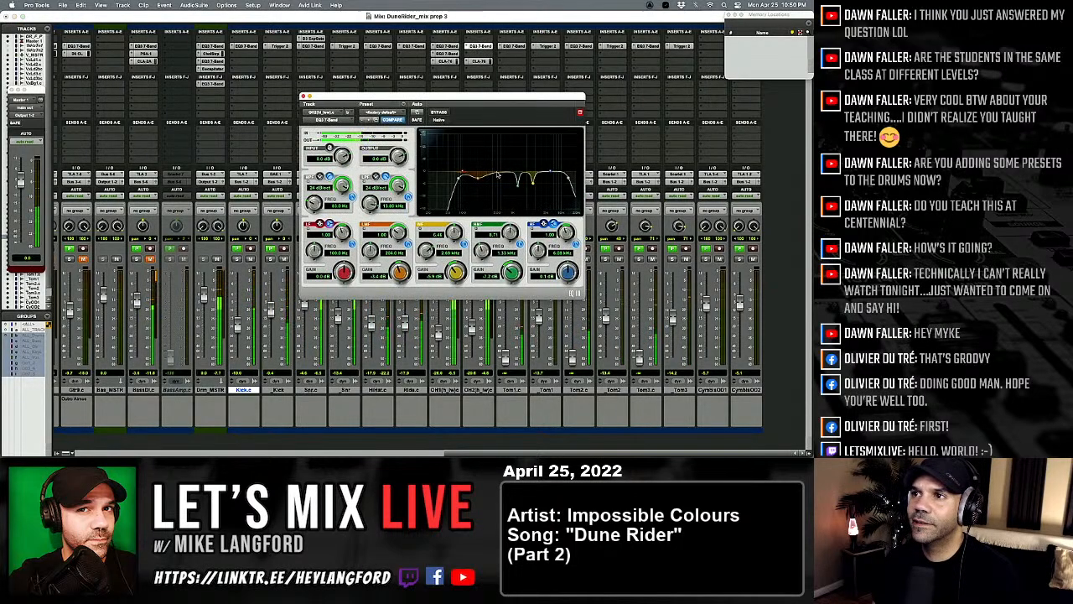
pyautogui.moveTo(398, 234); pyautogui.dragTo(428, 191)
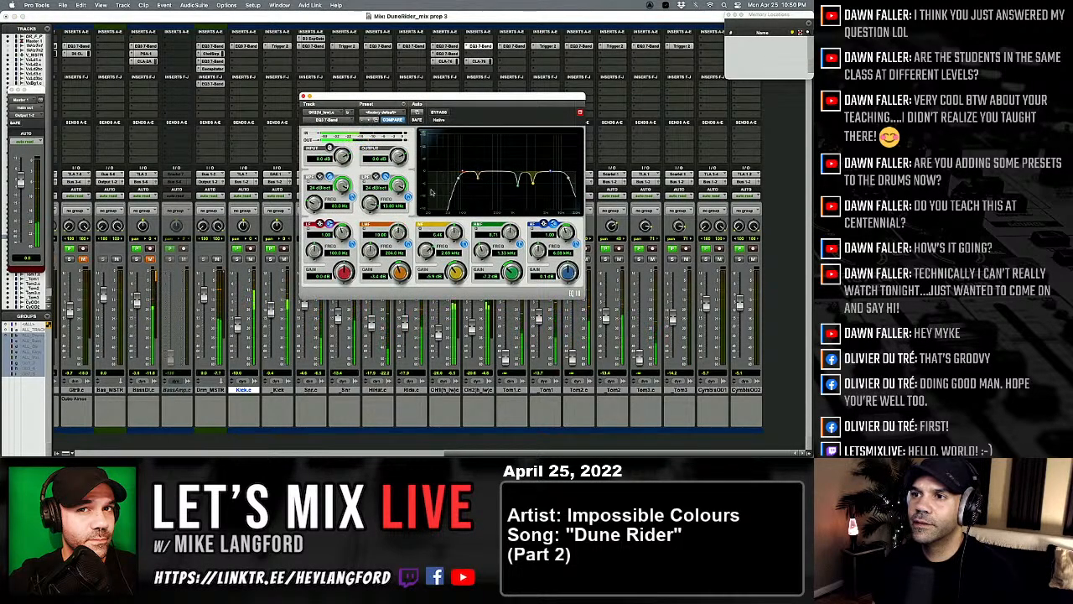
pyautogui.moveTo(401, 273); pyautogui.dragTo(388, 321)
# Step: Sweep the second overhead EQ's high-mid band as a narrow boost and turn it into a cut at about 1.26 kHz
pyautogui.moveTo(510, 271); pyautogui.dragTo(477, 277)
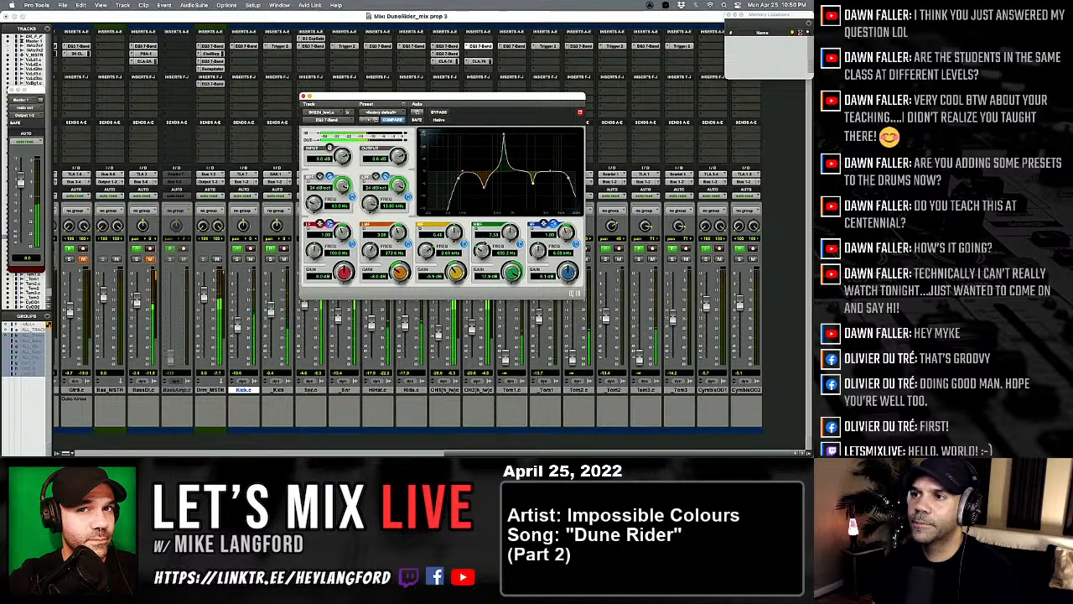
pyautogui.moveTo(480, 249); pyautogui.dragTo(480, 220)
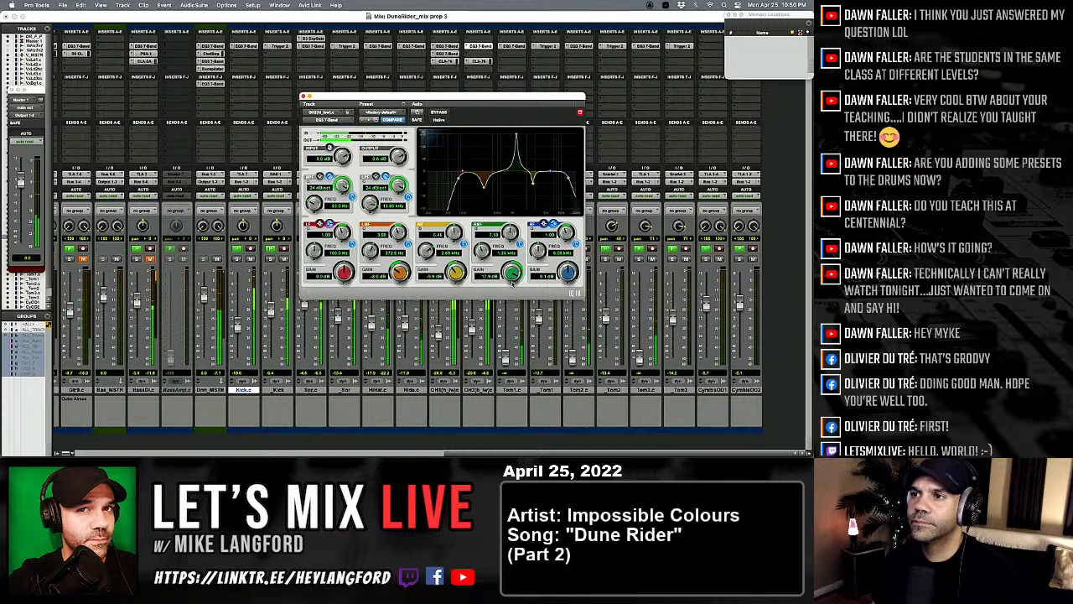
pyautogui.moveTo(513, 267); pyautogui.dragTo(513, 314)
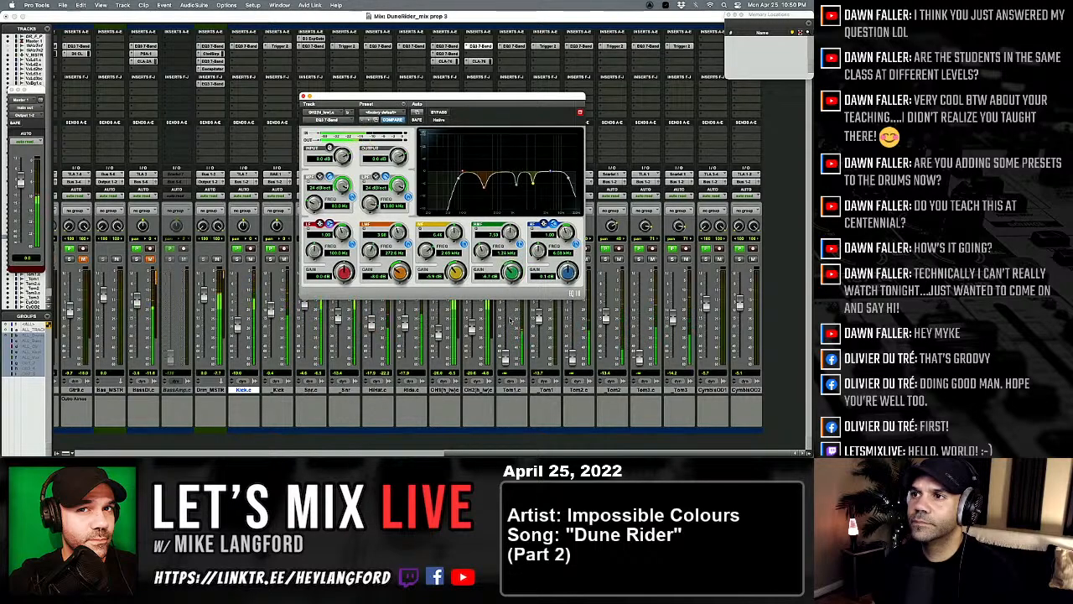
# Step: Compare the second overhead track's EQ bypassed and active, leave it active, and close the plug-in
pyautogui.click(439, 112)
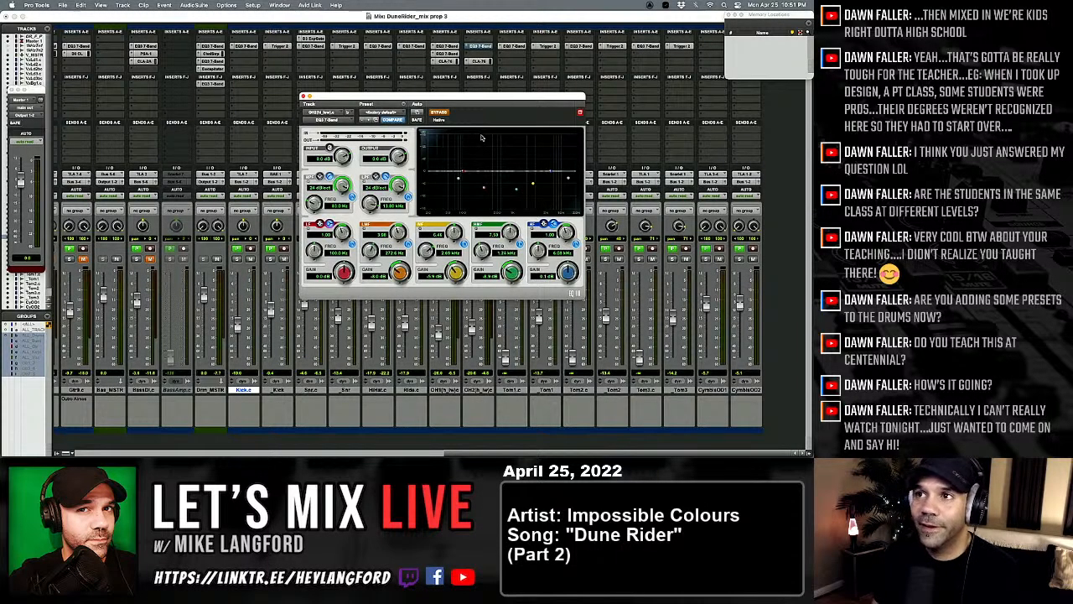
pyautogui.click(439, 112)
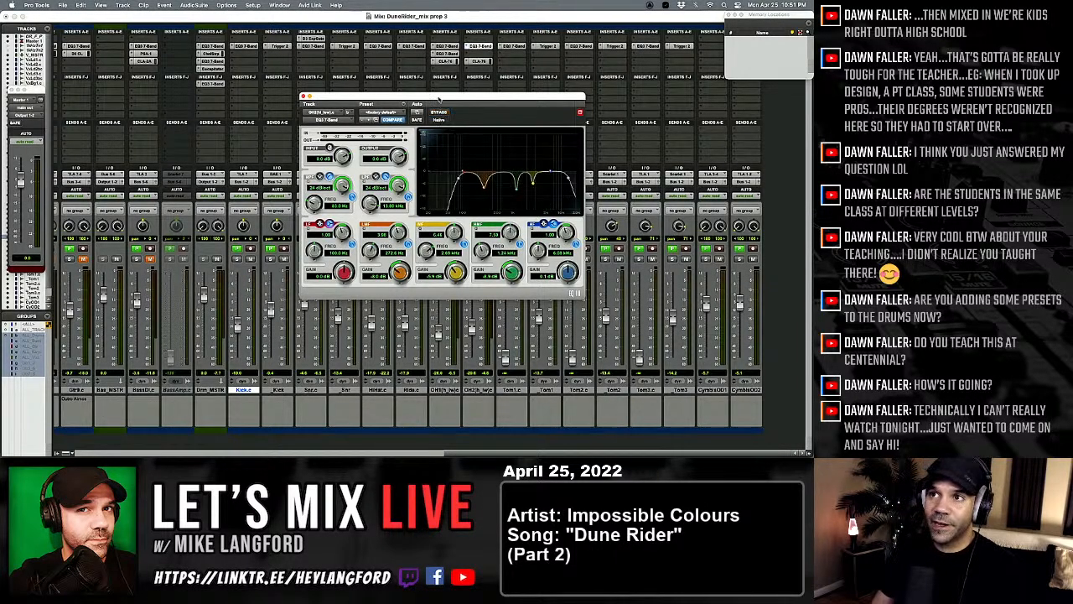
pyautogui.moveTo(438, 99); pyautogui.dragTo(471, 102)
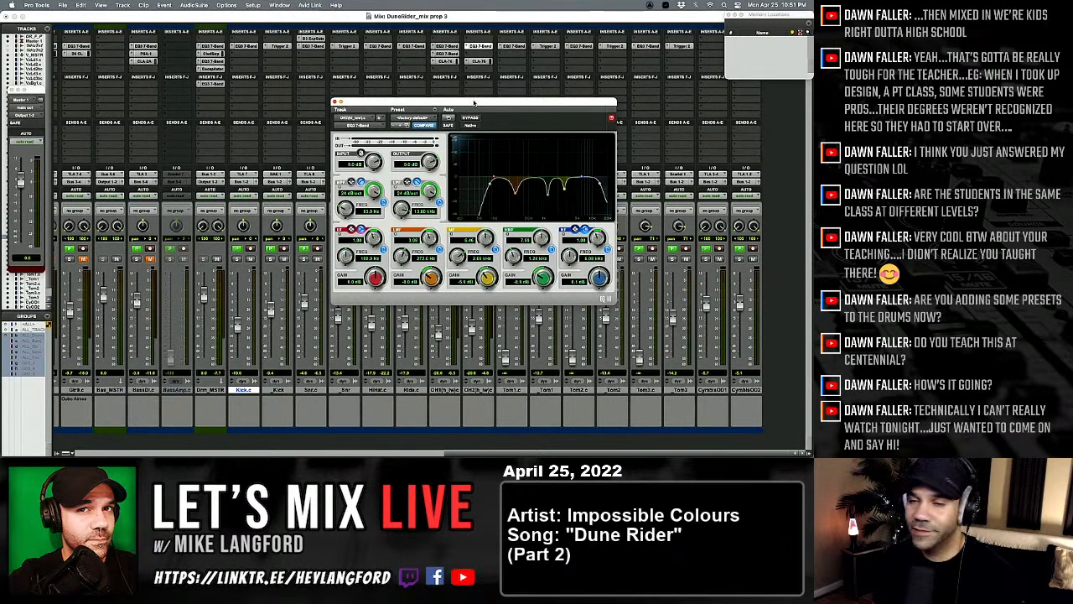
pyautogui.moveTo(471, 101); pyautogui.dragTo(429, 87)
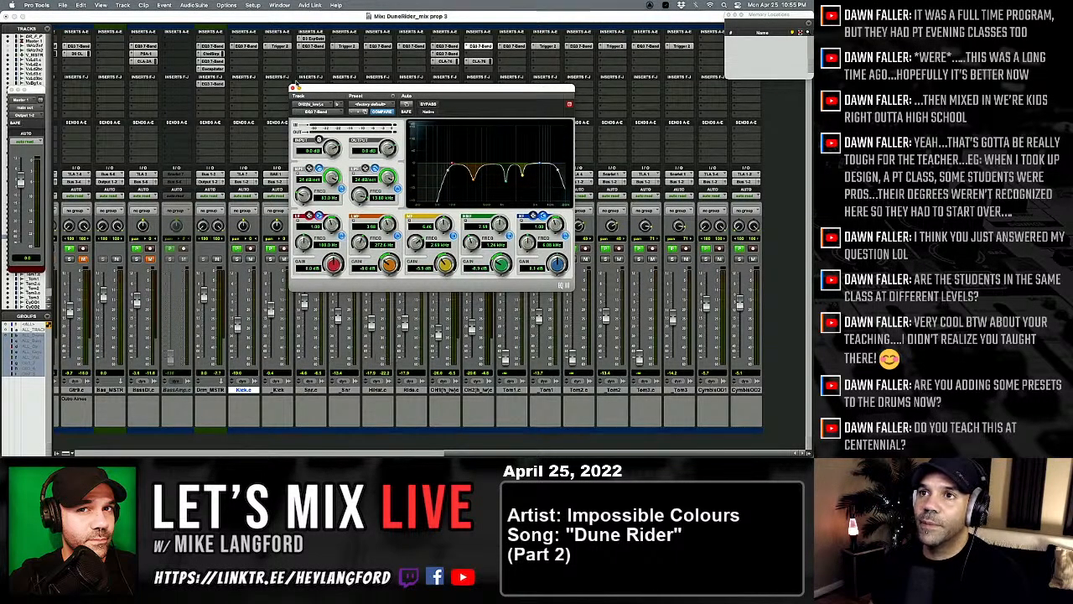
pyautogui.click(292, 89)
# Step: Review the mixer's channel strips from the drums across to the vocals and master, and bring up the Edit window
pyautogui.hscroll(-7, 387, 98)
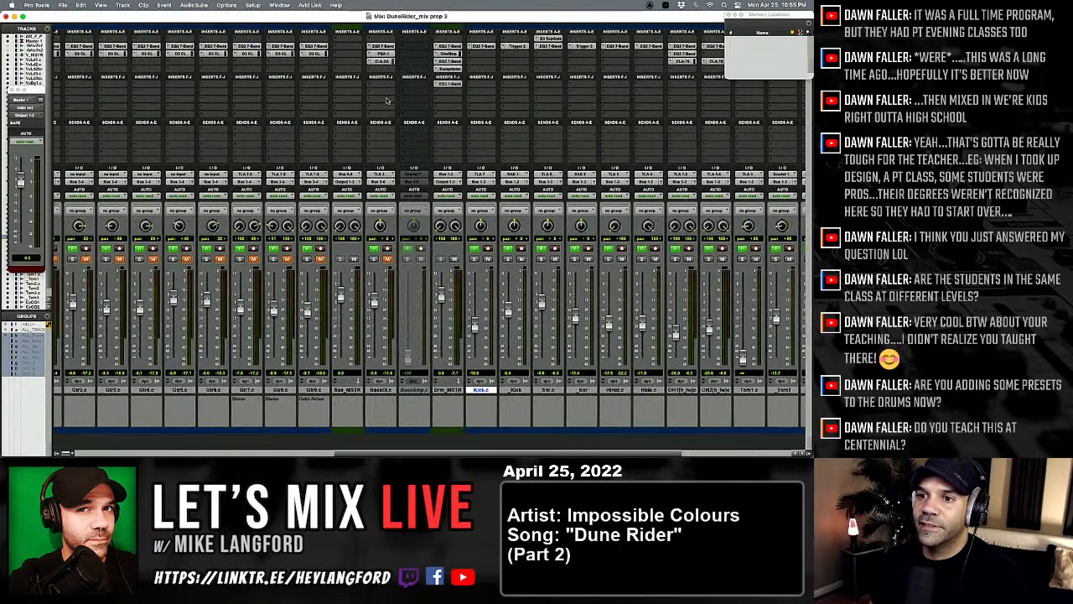
pyautogui.hscroll(6, 387, 98)
pyautogui.hscroll(1, 386, 98)
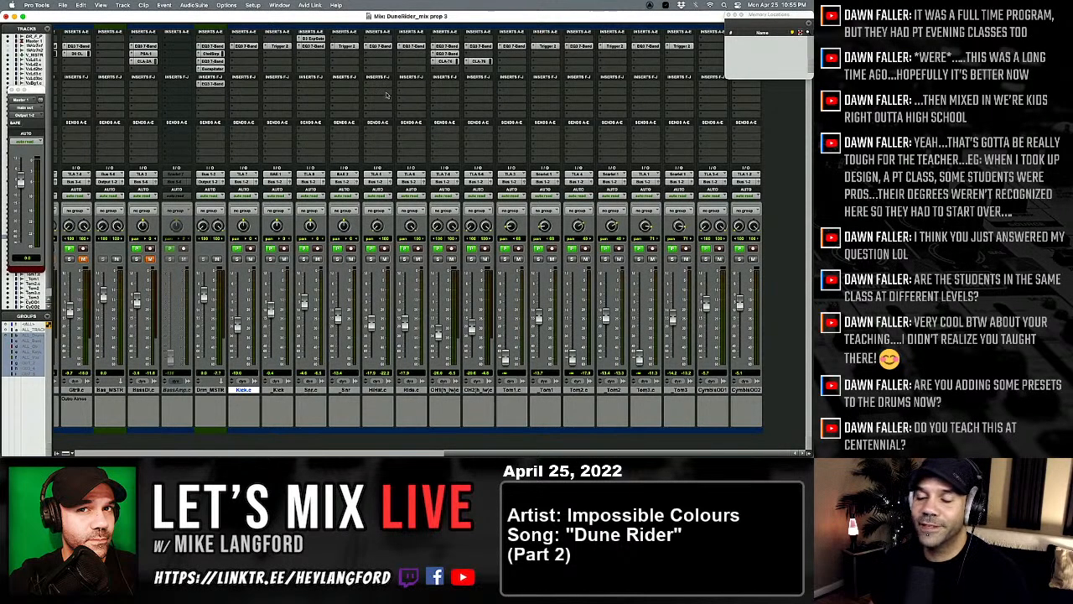
pyautogui.hscroll(-15, 392, 159)
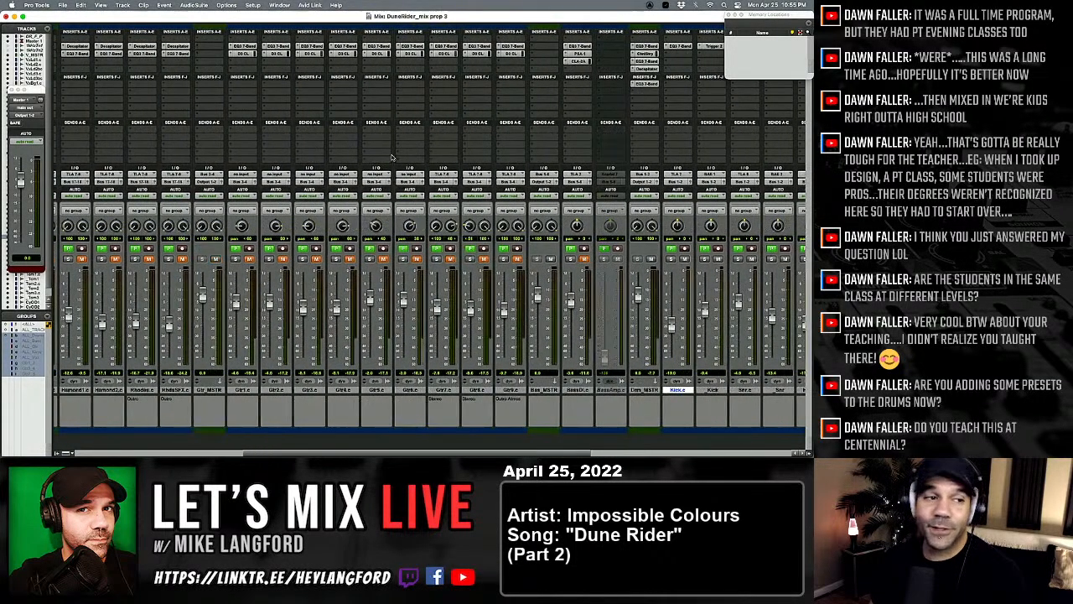
pyautogui.hscroll(-10, 391, 160)
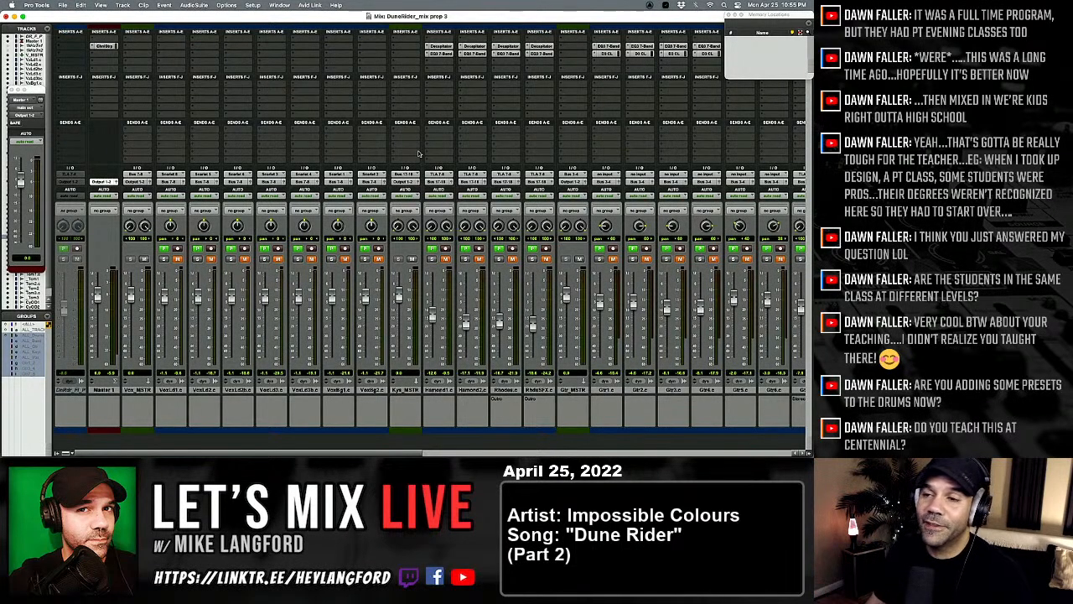
pyautogui.hscroll(3, 447, 167)
pyautogui.hscroll(-3, 446, 168)
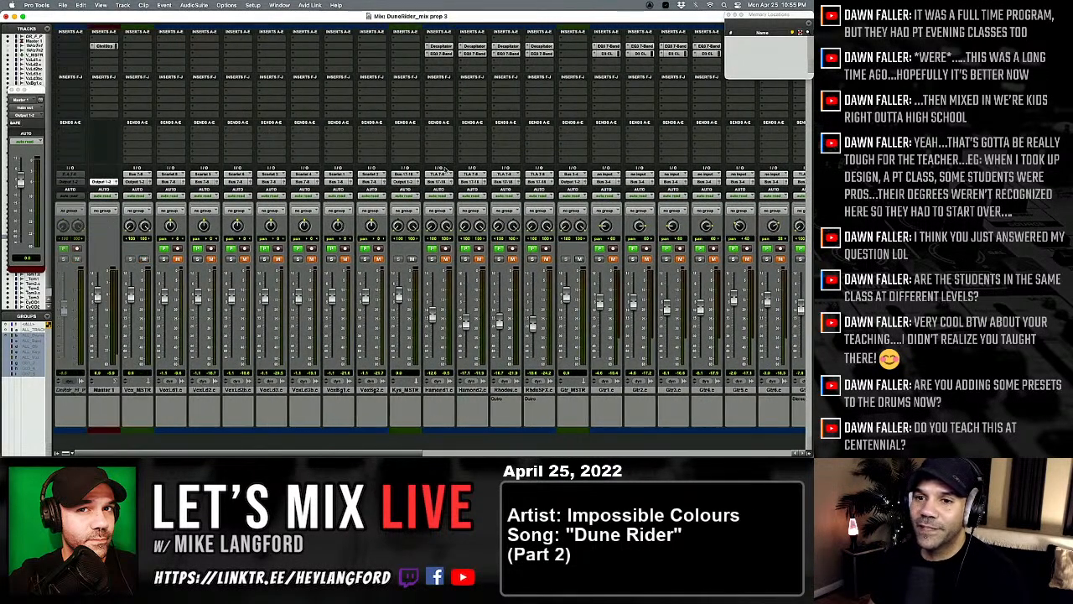
pyautogui.hscroll(10, 446, 168)
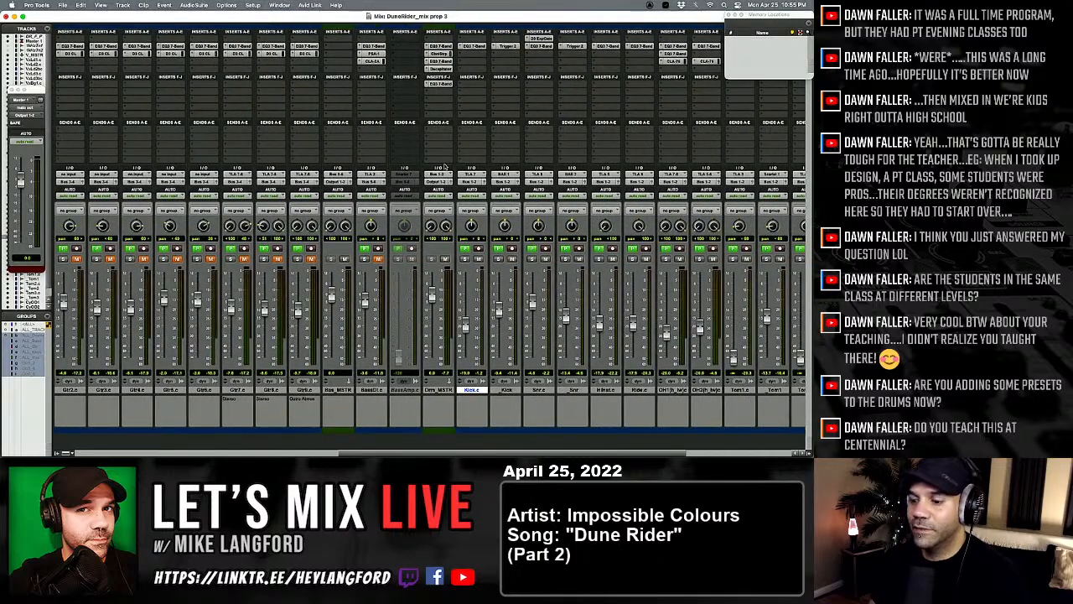
pyautogui.press('super+equal')
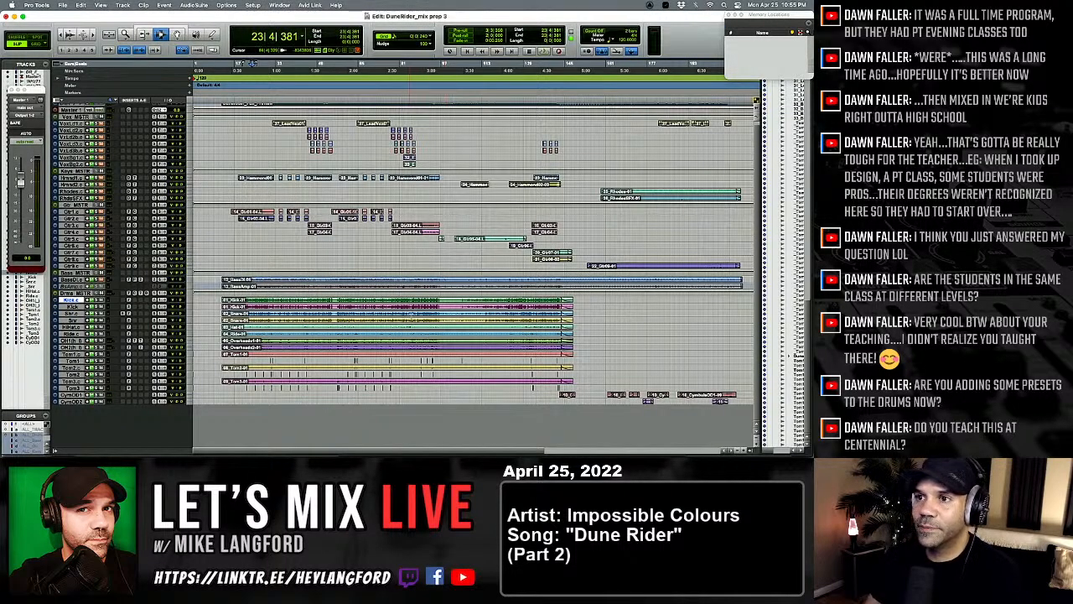
# Step: Play the song from around bar 85 and save a new version of the session as "DuneRider_mix prep 4"
pyautogui.click(412, 307)
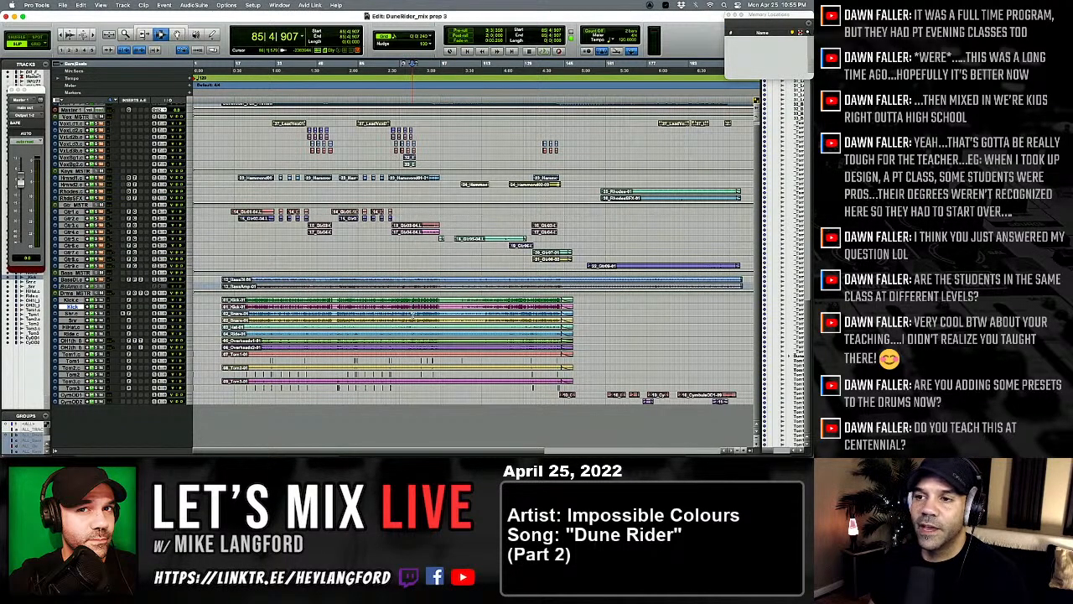
pyautogui.scroll(1, 412, 314)
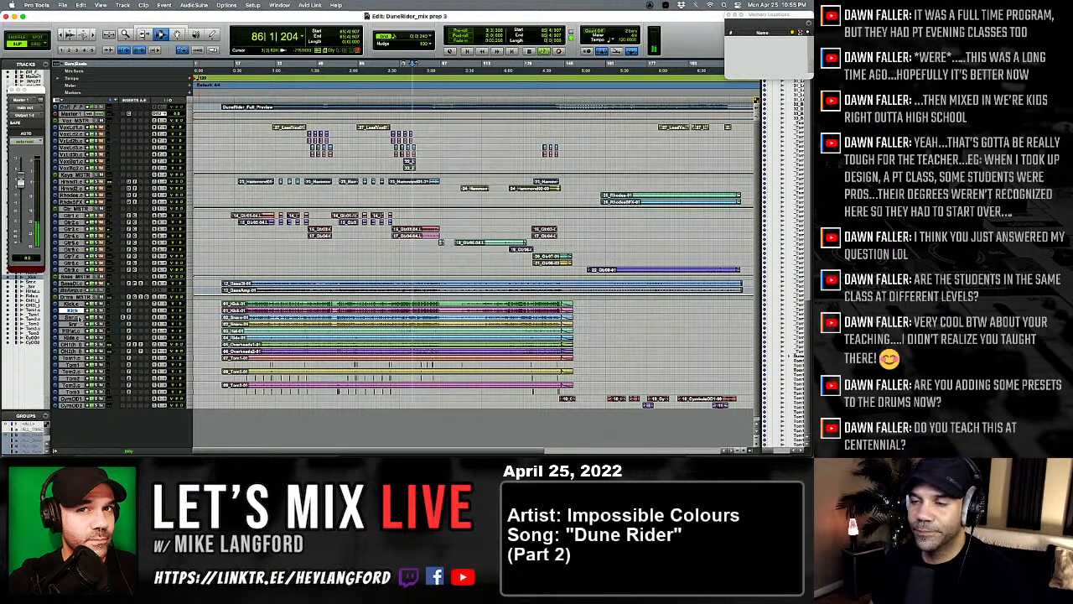
pyautogui.press('super+equal')
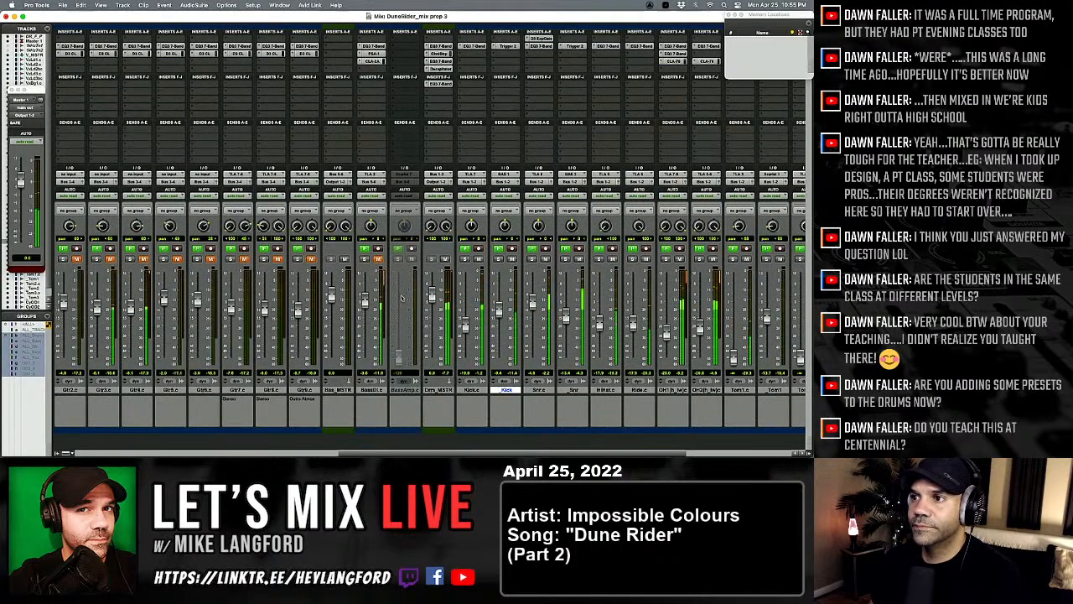
pyautogui.hscroll(4, 302, 321)
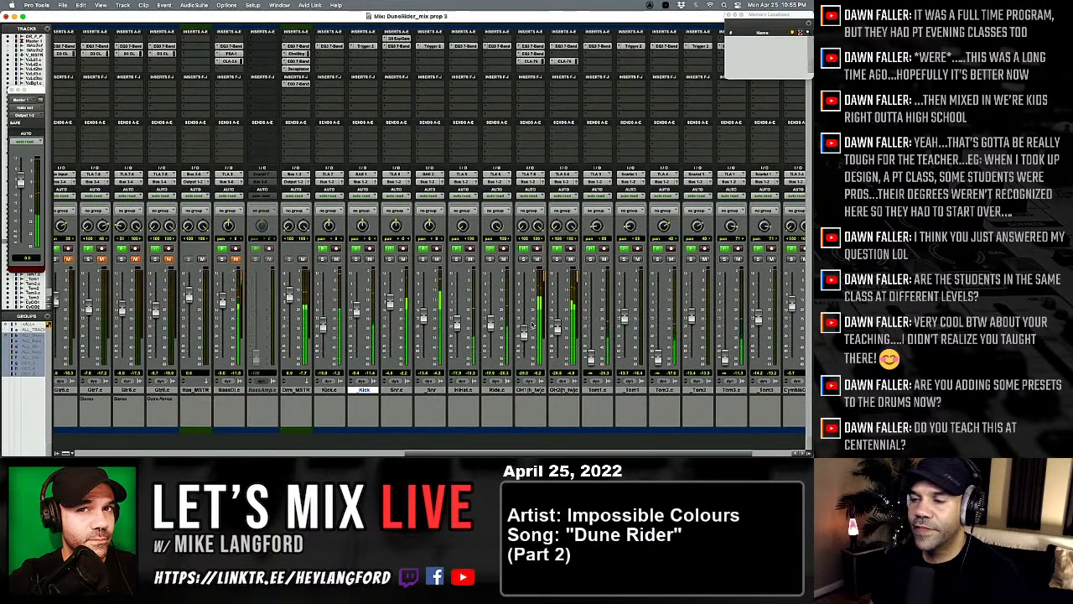
pyautogui.press('super+shift+s')
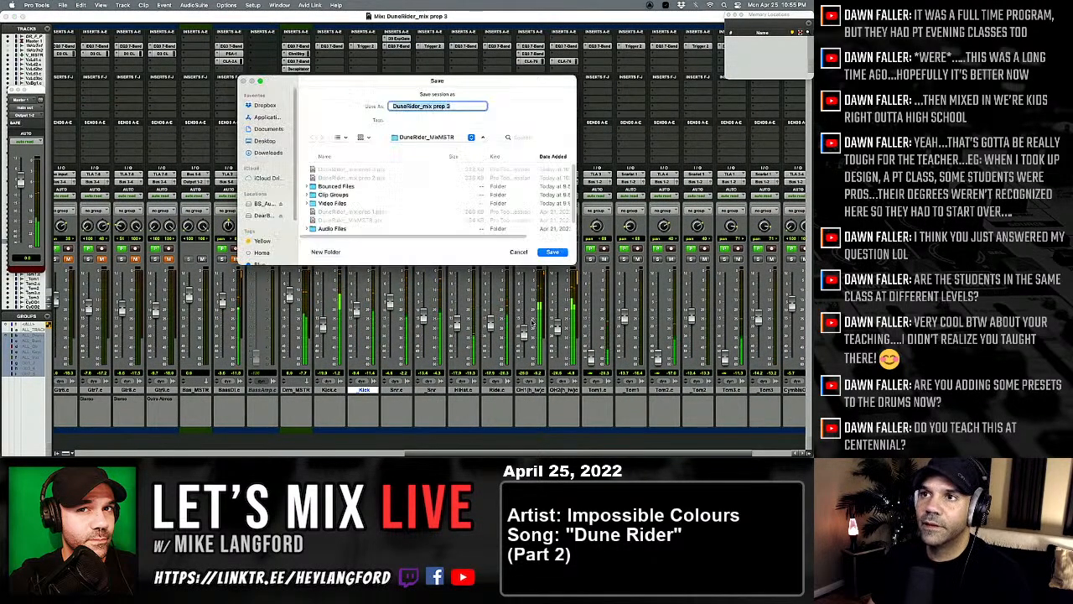
pyautogui.press('Return')
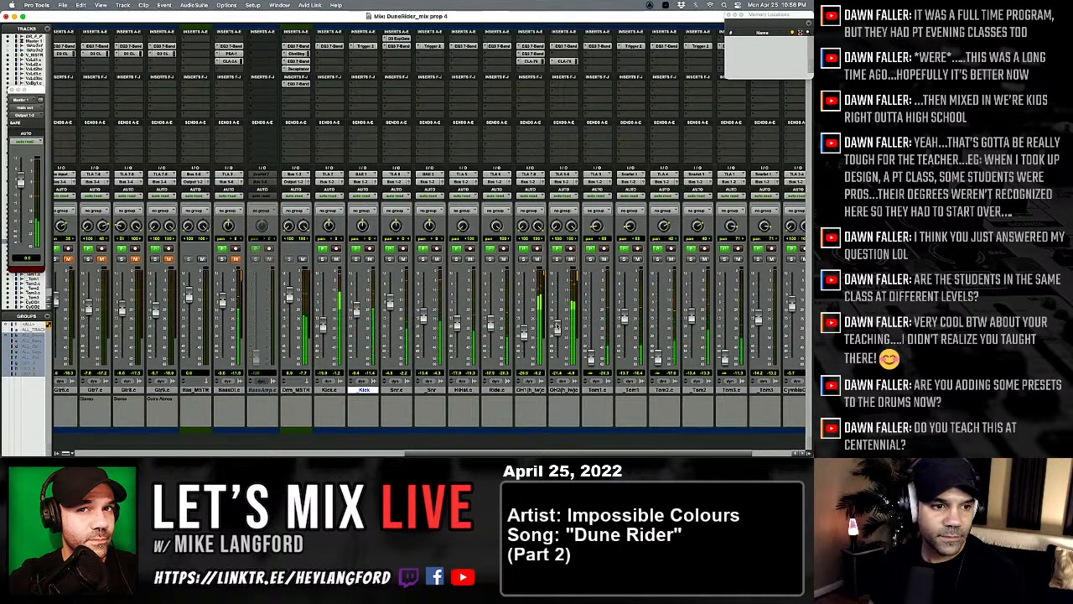
# Step: Unmute the bass DI track and lower its fader to about -11.5 dB
pyautogui.hscroll(-2, 271, 283)
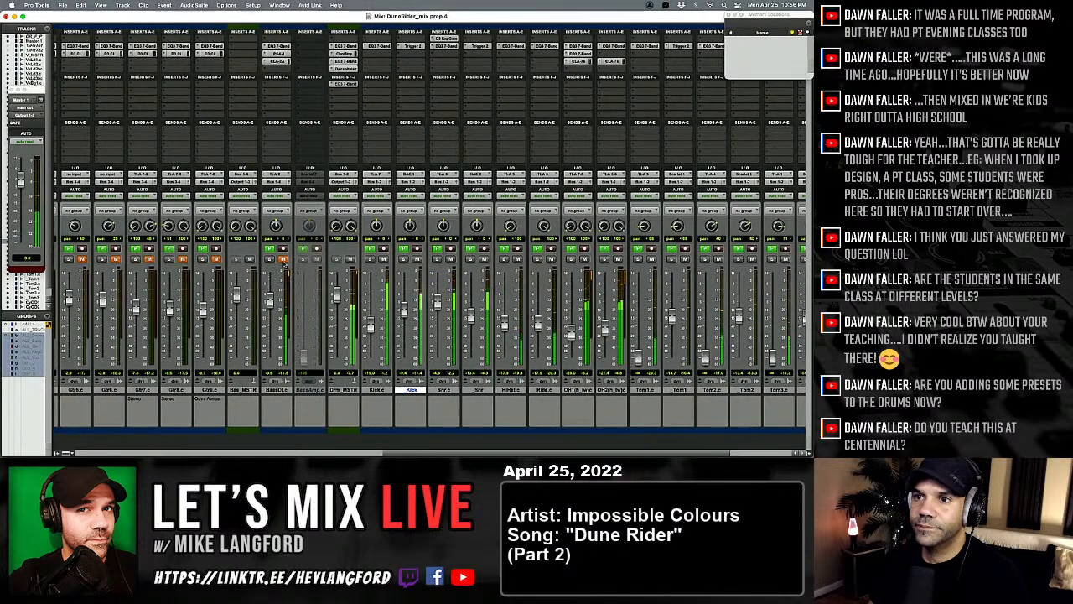
pyautogui.moveTo(270, 301); pyautogui.dragTo(271, 393)
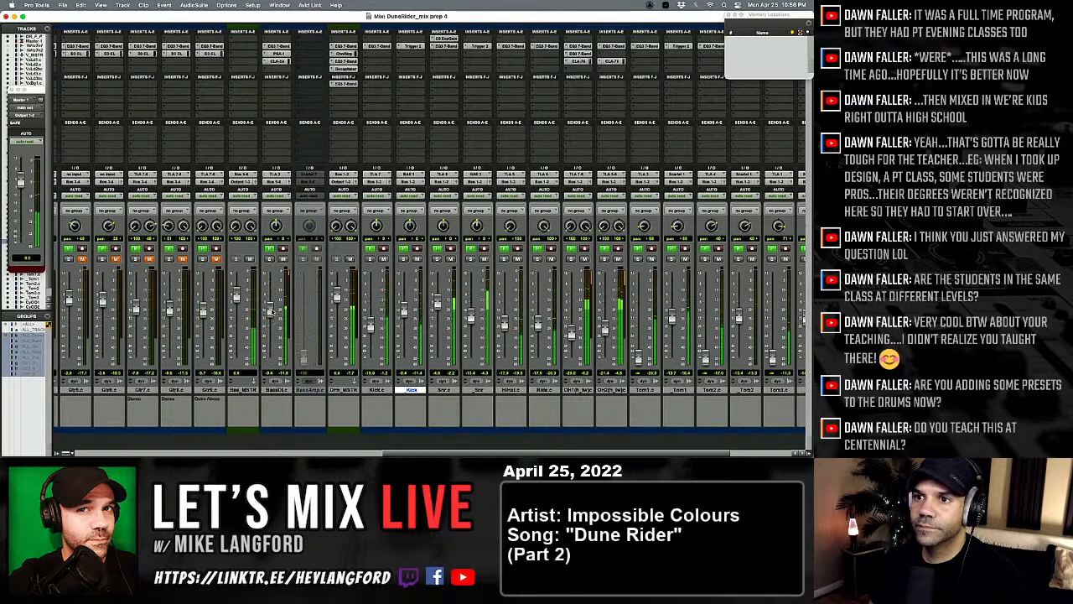
# Step: Open the Channel Strip plug-in on the Master 1 track and move it and the floating master fader out of the way
pyautogui.hscroll(-7, 105, 90)
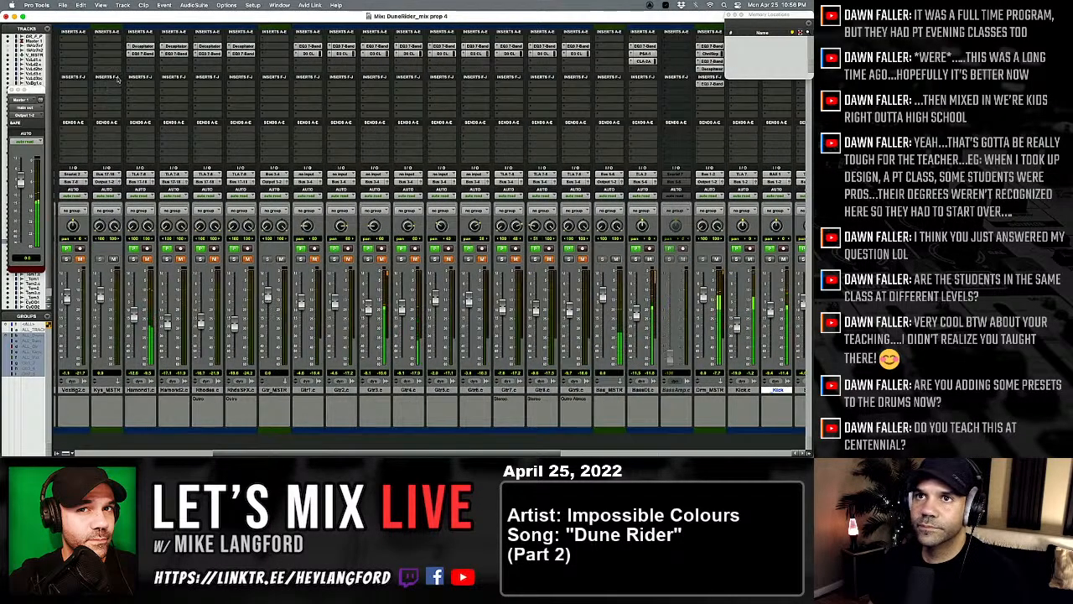
pyautogui.hscroll(-10, 104, 58)
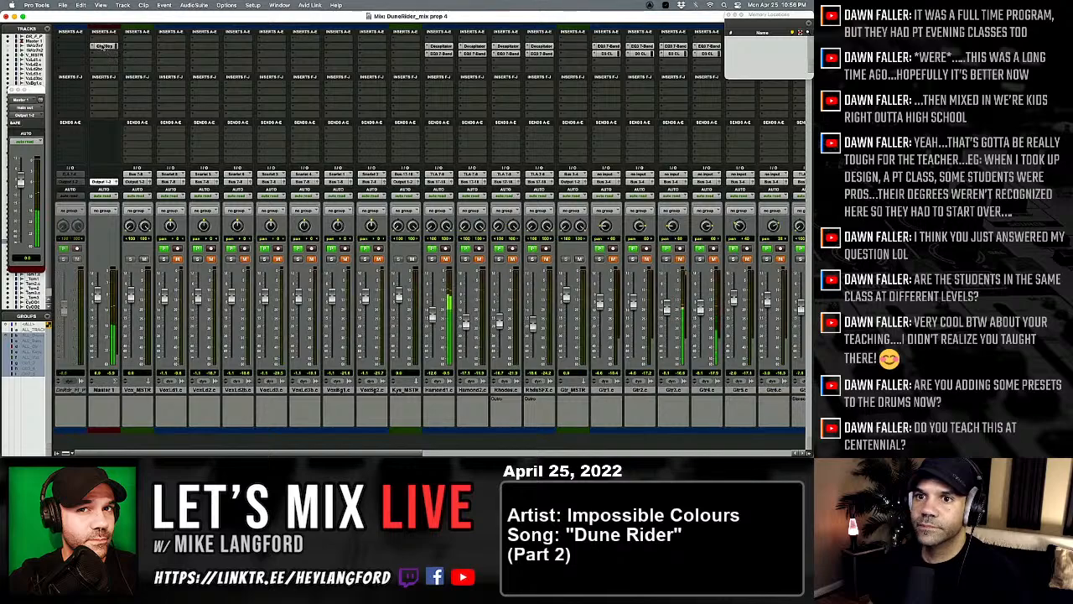
pyautogui.click(103, 47)
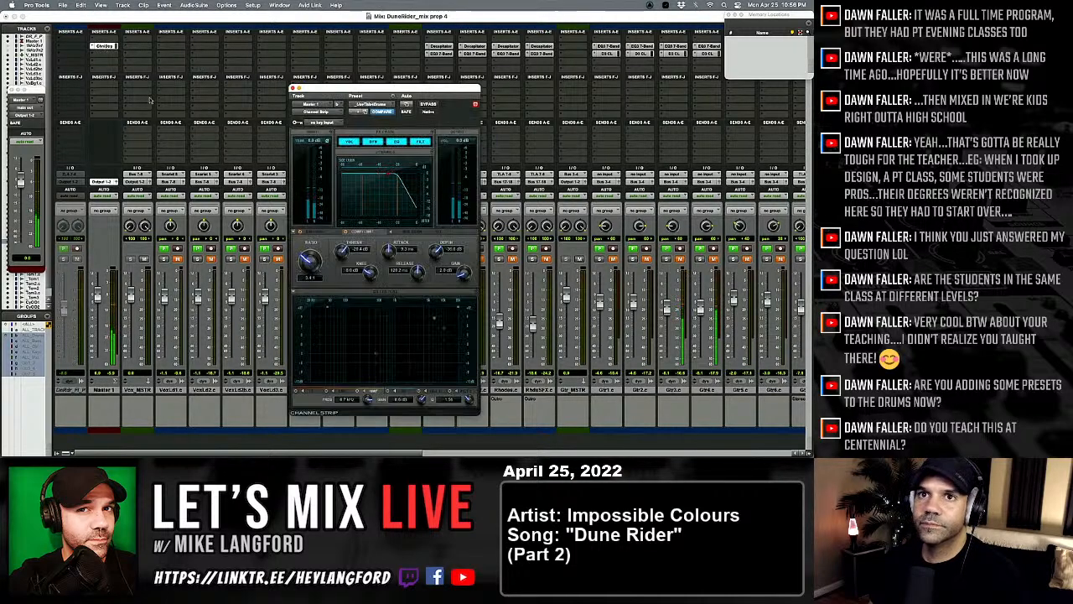
pyautogui.moveTo(39, 89); pyautogui.dragTo(31, 26)
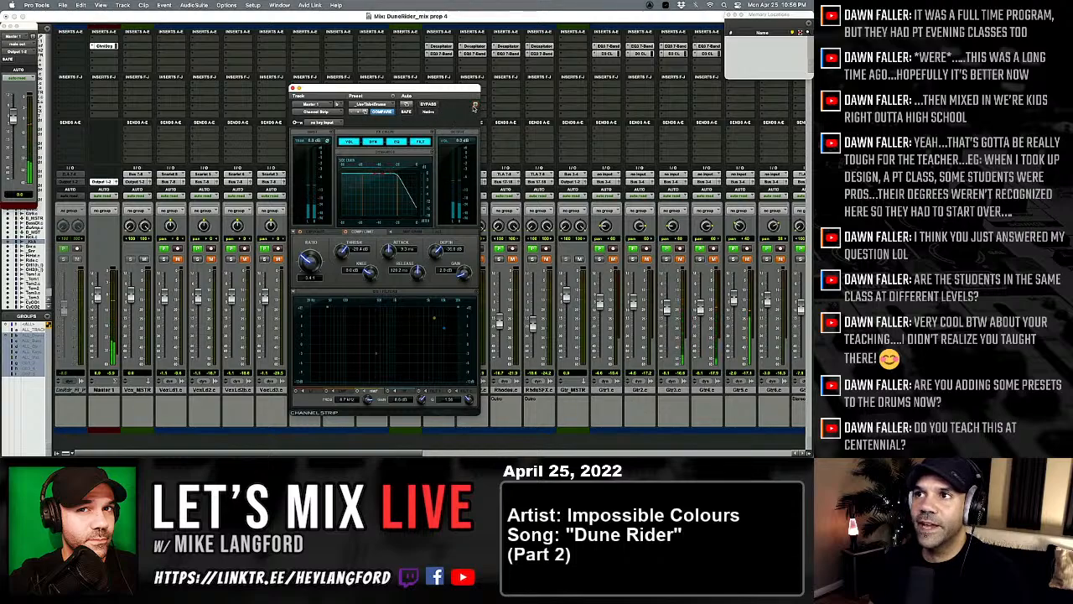
pyautogui.moveTo(463, 90); pyautogui.dragTo(210, 23)
# Step: Bring up the Edit window and restart playback from near bar 20
pyautogui.hscroll(10, 402, 145)
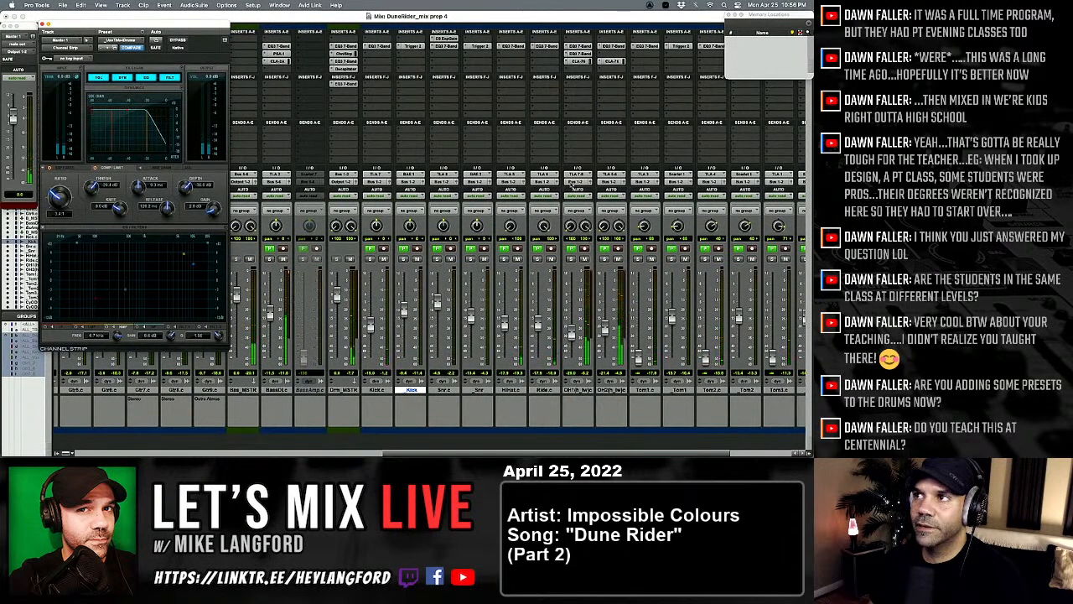
pyautogui.press('super+equal')
pyautogui.press('space')
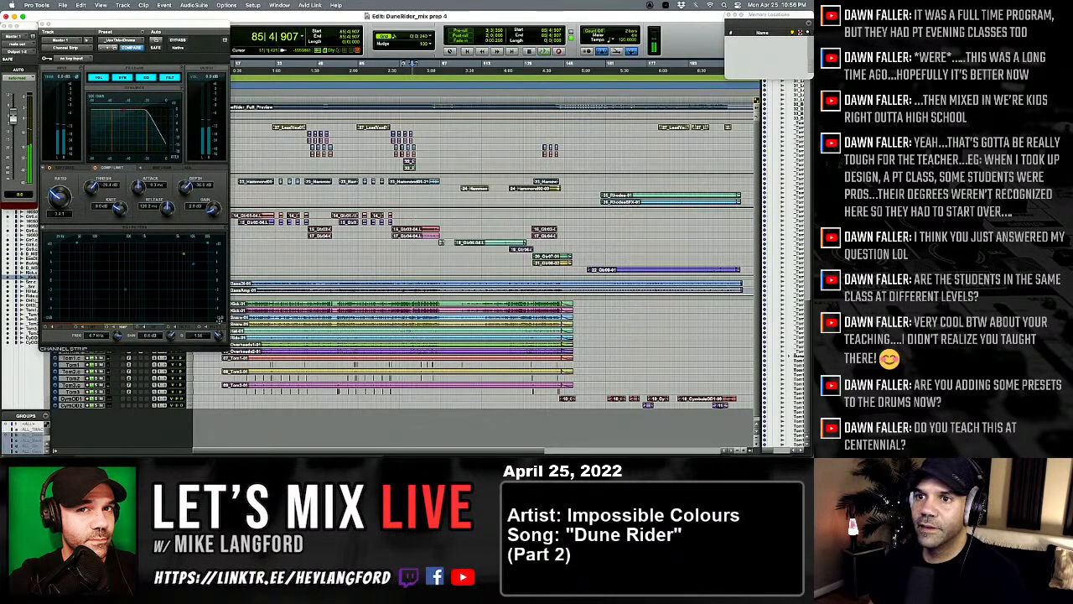
pyautogui.press('Return')
pyautogui.press('space')
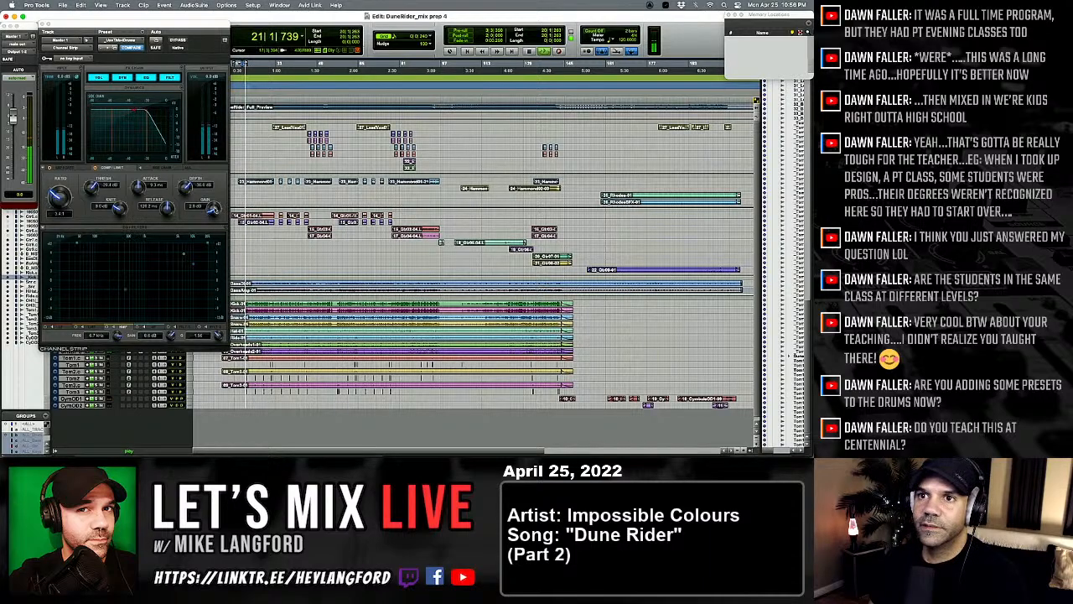
# Step: Lower the master compressor's threshold to about -44 dB, shorten its release and reset its makeup gain to 0.0 dB
pyautogui.moveTo(91, 188); pyautogui.dragTo(93, 206)
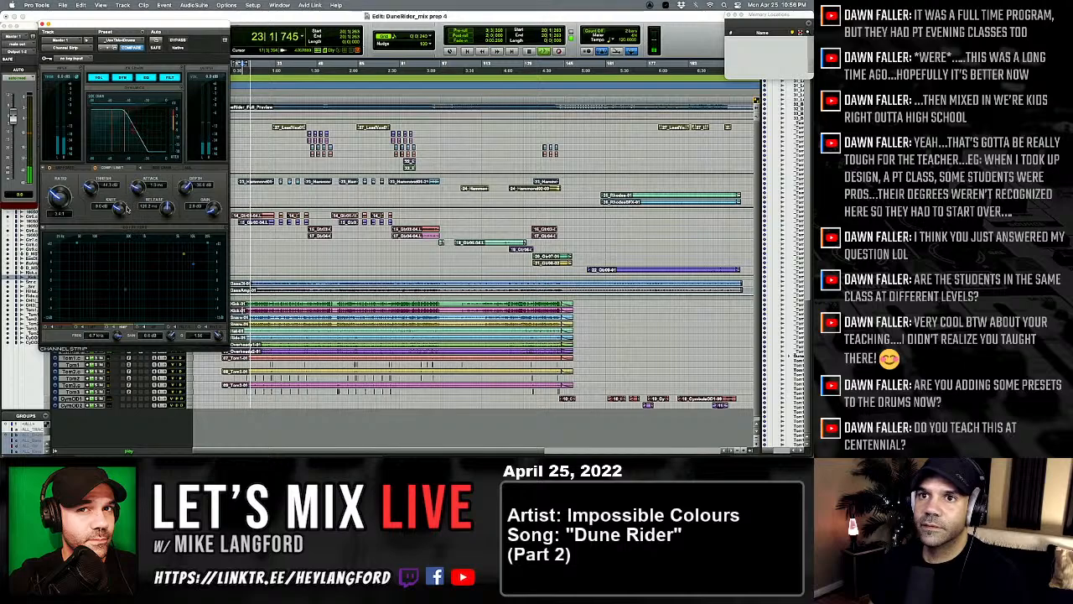
pyautogui.moveTo(167, 209); pyautogui.dragTo(157, 303)
pyautogui.moveTo(168, 211); pyautogui.dragTo(157, 172)
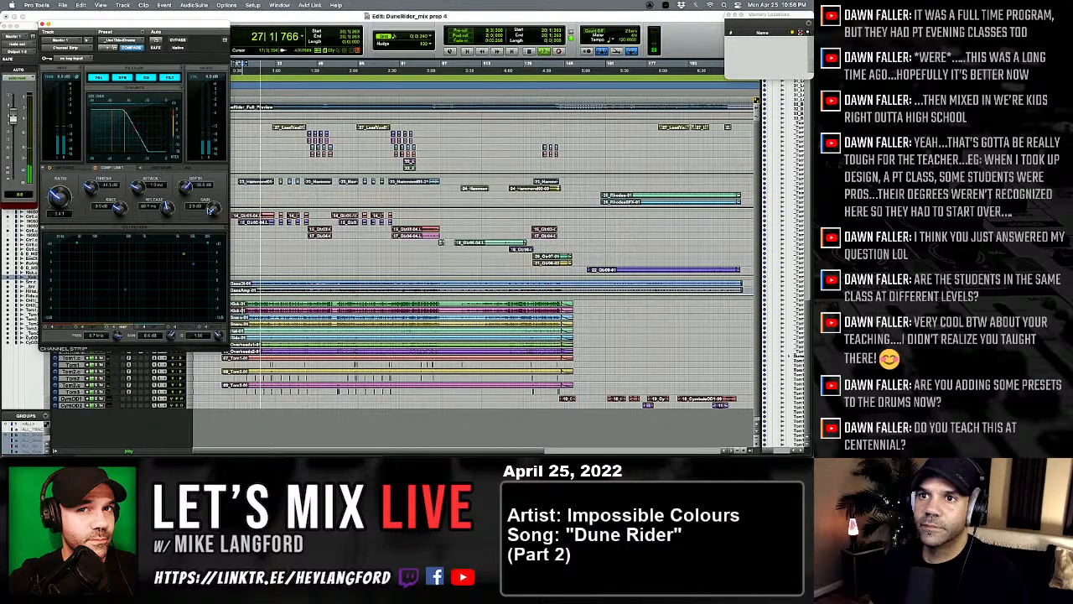
pyautogui.keyDown('alt'); pyautogui.click(216, 213); pyautogui.keyUp('alt')
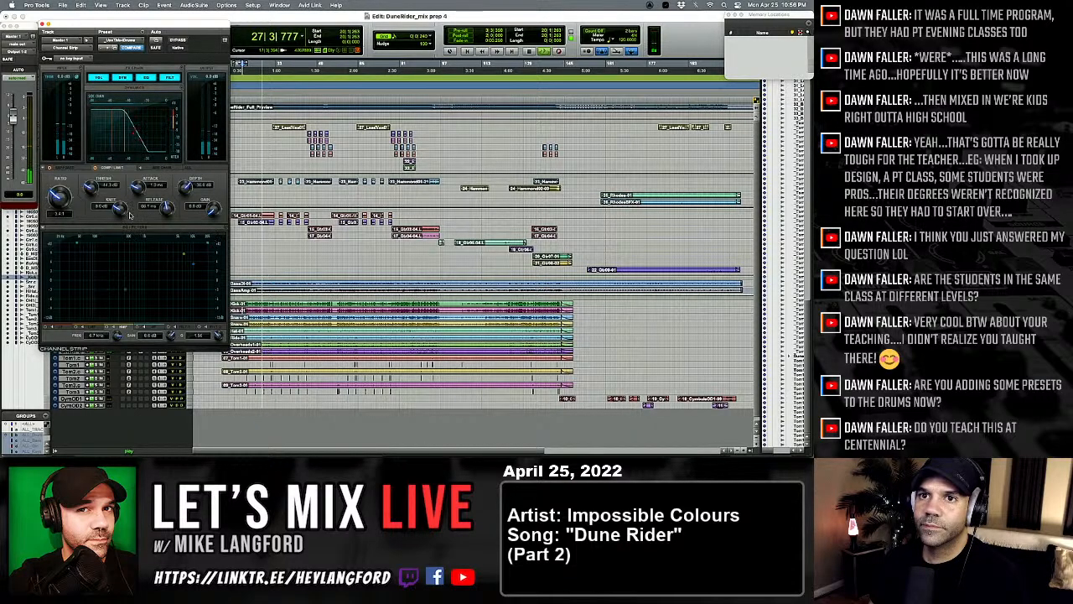
# Step: Set the master compressor's ratio to 4:1 and raise its threshold to about -29 dB
pyautogui.click(61, 214)
pyautogui.write('4')
pyautogui.press('Return')
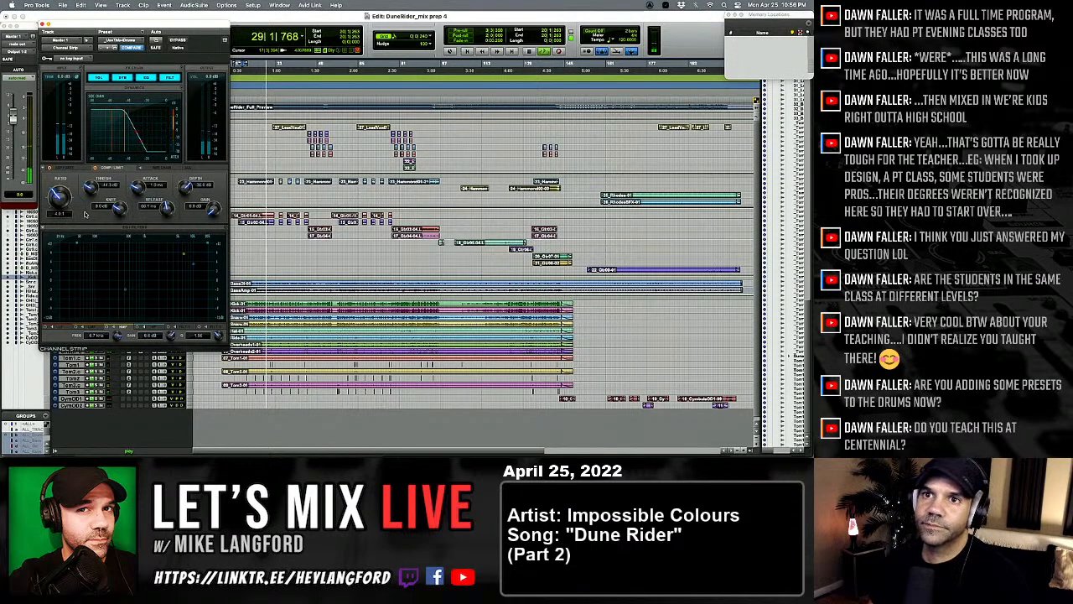
pyautogui.moveTo(92, 186)
pyautogui.mouseDown()
pyautogui.moveTo(97, 166)
pyautogui.moveTo(92, 186)
pyautogui.mouseUp()
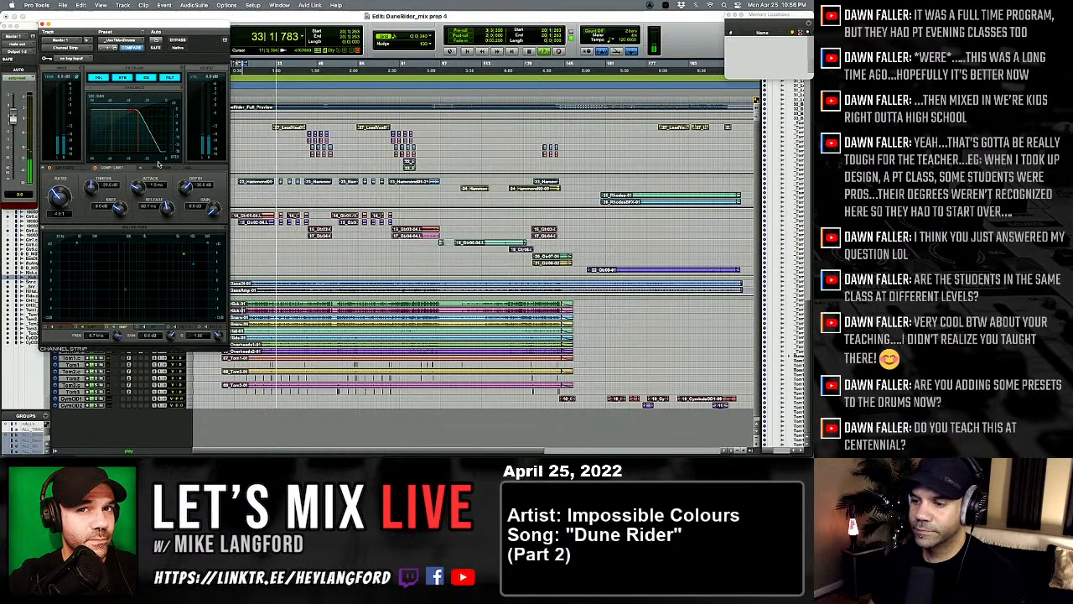
# Step: Solo the main snare track briefly and lengthen the hold of its Expander/Gate to about 200 ms
pyautogui.press('super+equal')
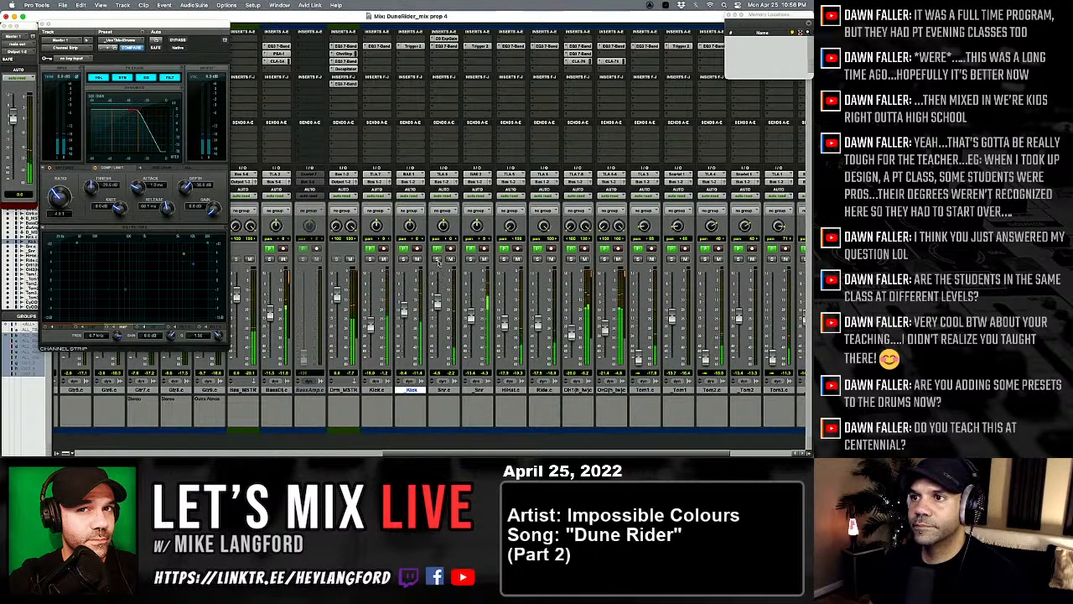
pyautogui.click(438, 258)
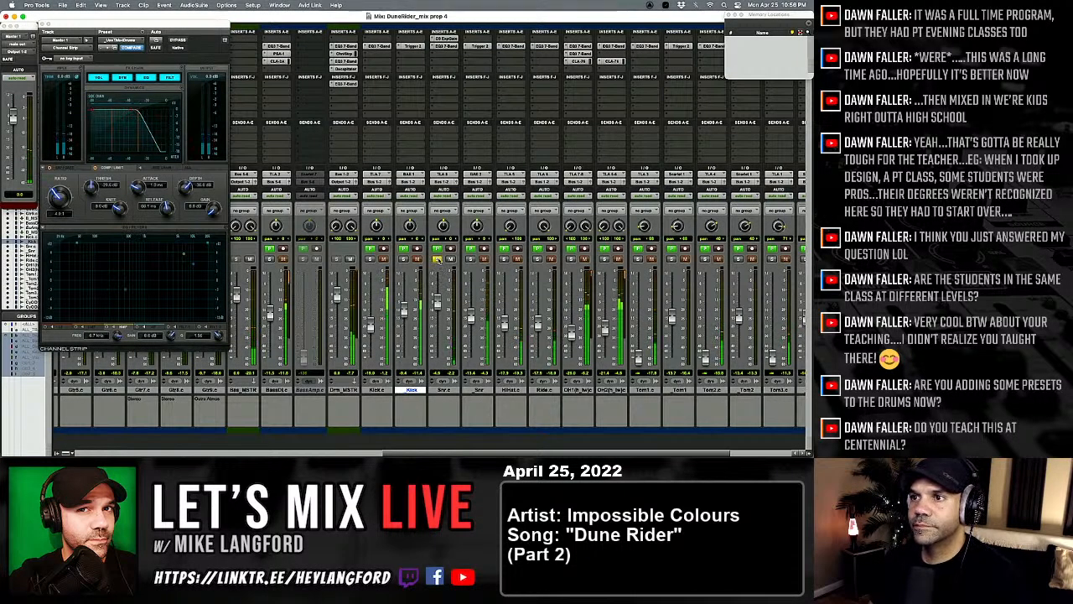
pyautogui.click(444, 38)
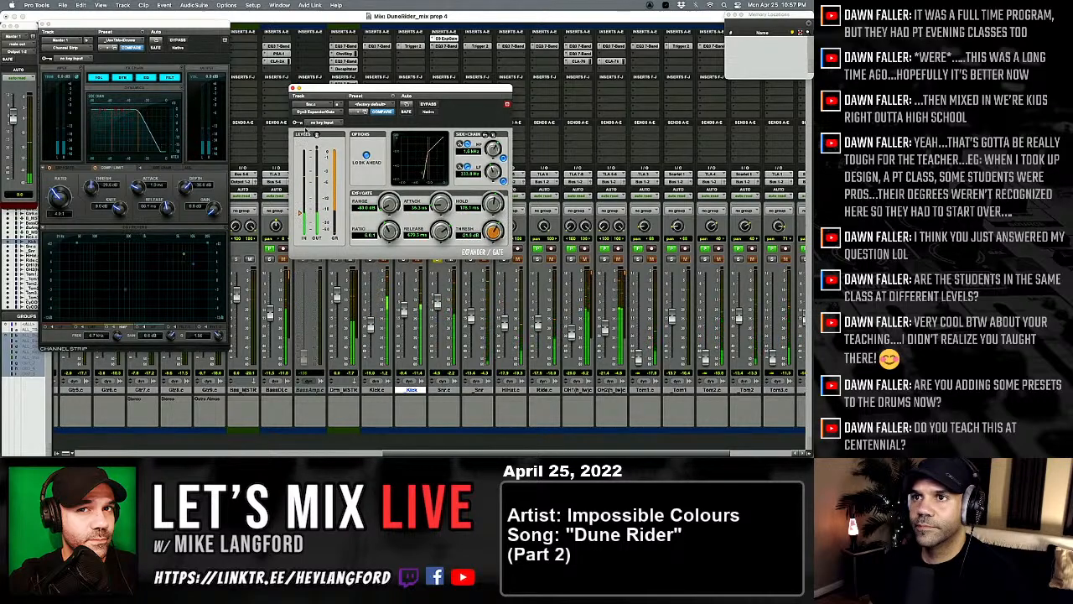
pyautogui.click(292, 88)
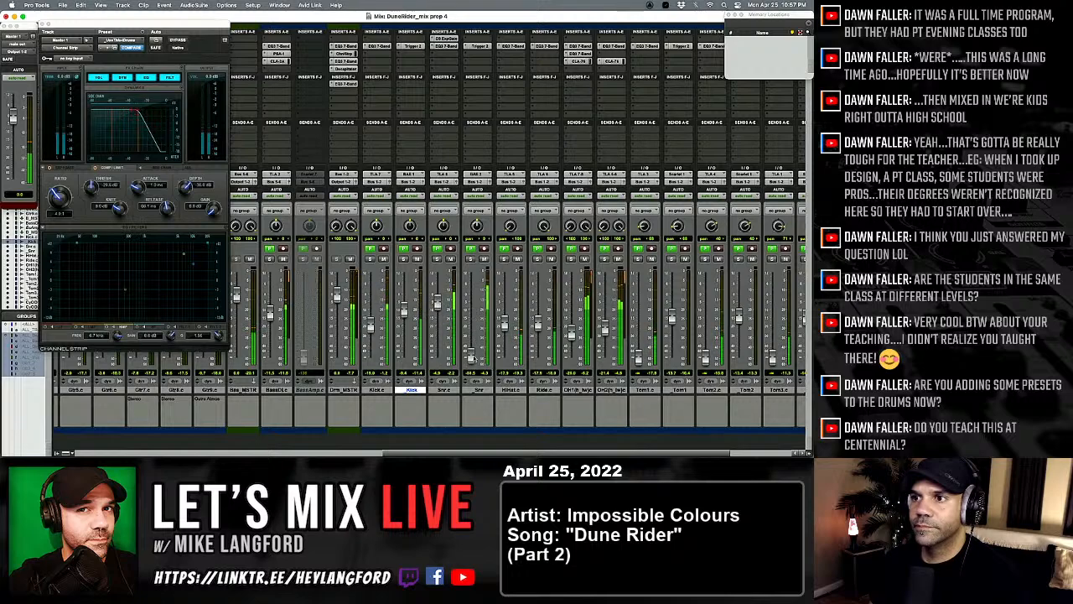
# Step: Lower the triggered snare track's fader and recheck the main snare's Expander/Gate
pyautogui.moveTo(470, 338); pyautogui.dragTo(471, 335)
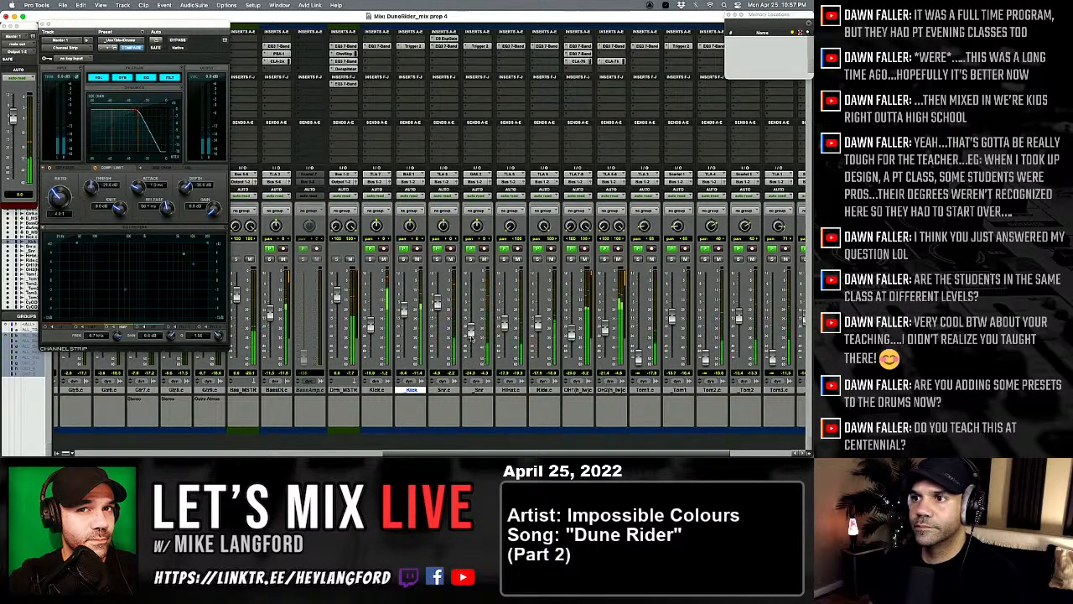
pyautogui.click(445, 39)
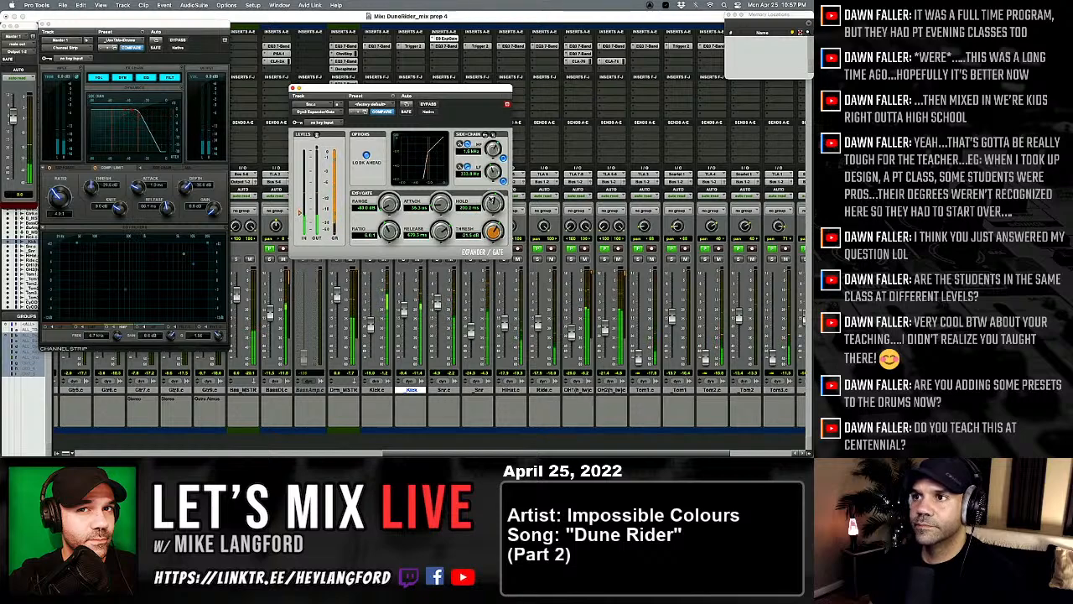
pyautogui.click(293, 88)
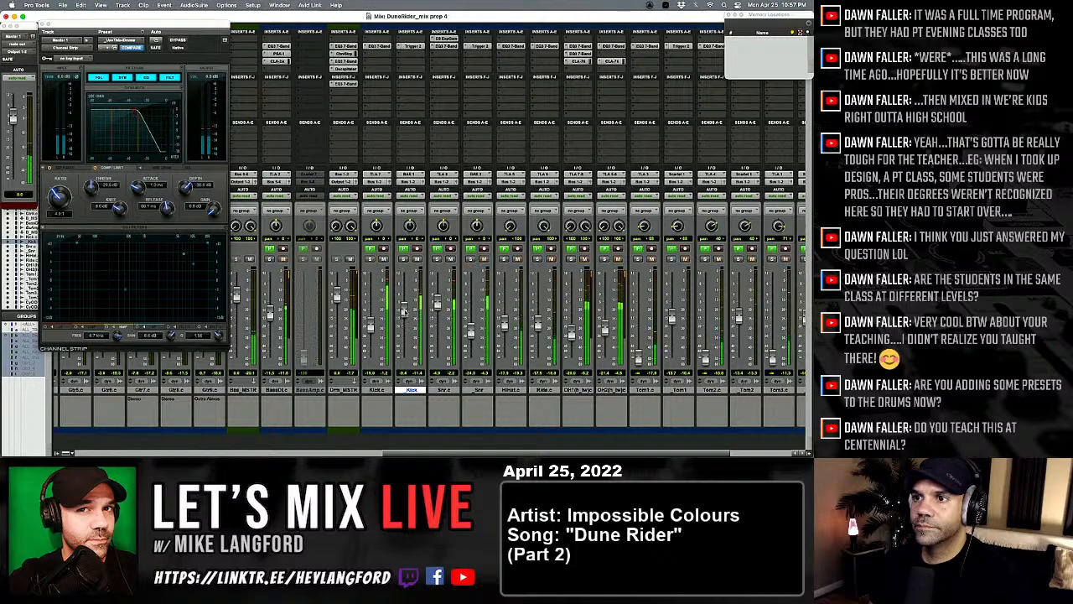
# Step: Rebalance the kick tracks, main at about -13.7 dB and triggered at about -12.6 dB, and raise the triggered snare's fader
pyautogui.moveTo(403, 295); pyautogui.dragTo(403, 300)
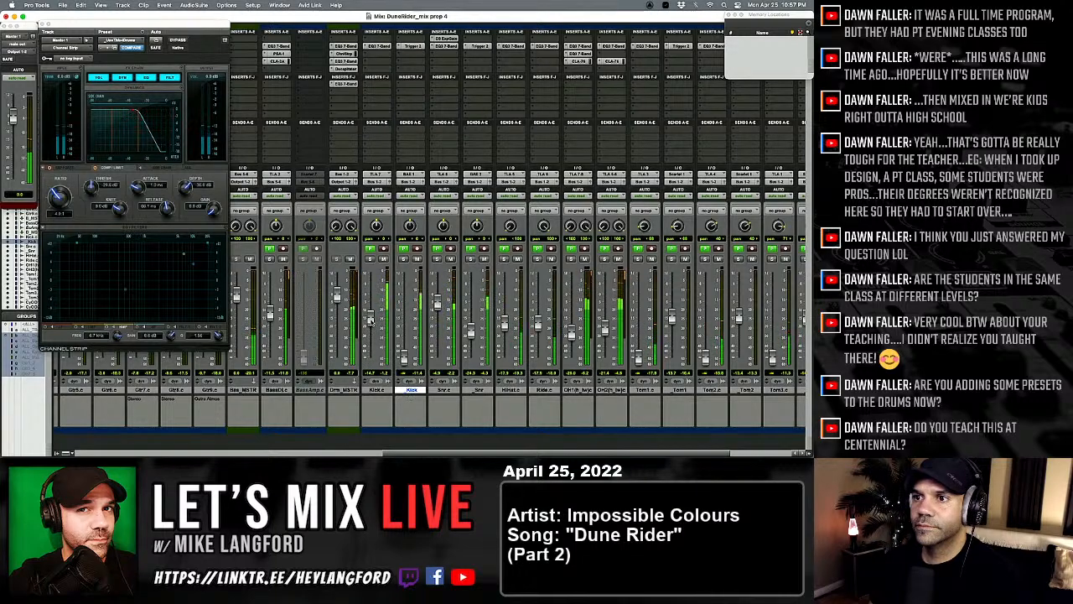
pyautogui.moveTo(370, 319); pyautogui.dragTo(370, 310)
pyautogui.moveTo(403, 350); pyautogui.dragTo(404, 315)
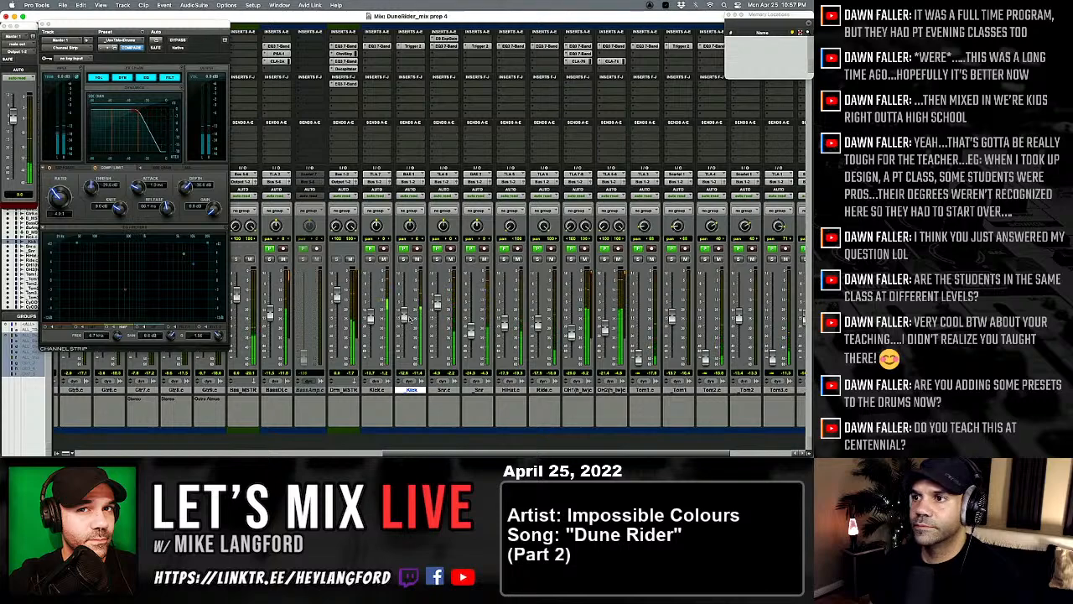
pyautogui.moveTo(470, 334); pyautogui.dragTo(471, 313)
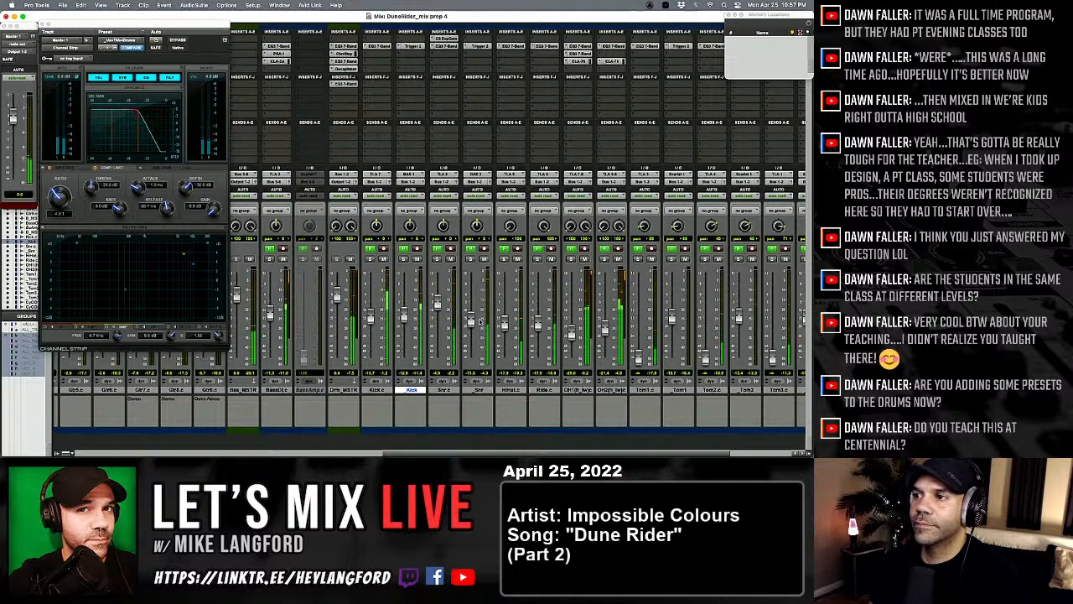
# Step: Resume playback, close the master's Channel Strip plug-in and bring the guitar channels into view in the mixer
pyautogui.hscroll(-2, 476, 319)
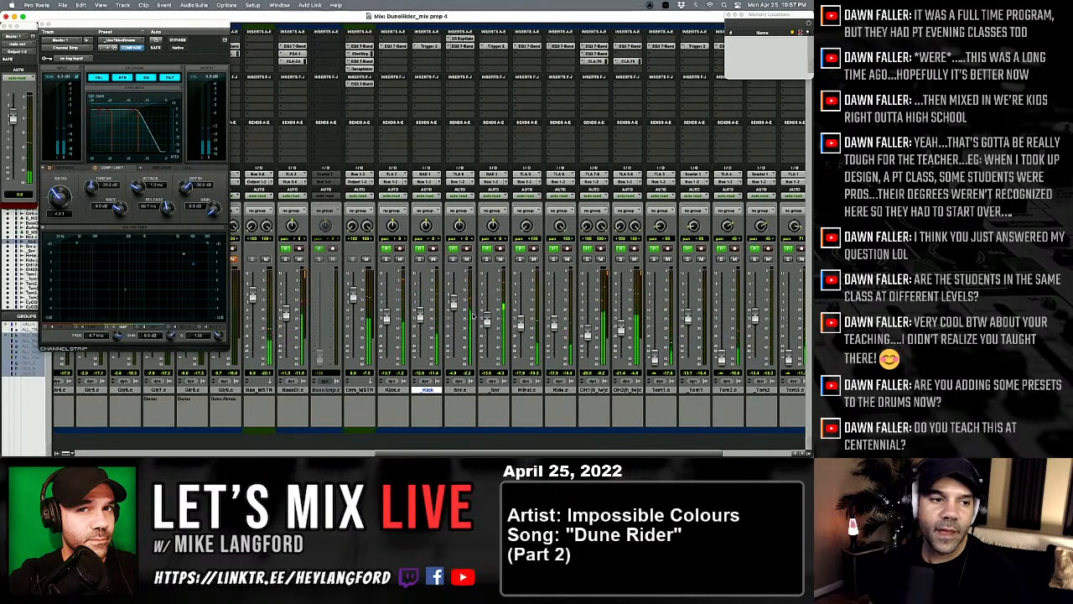
pyautogui.hscroll(-4, 482, 314)
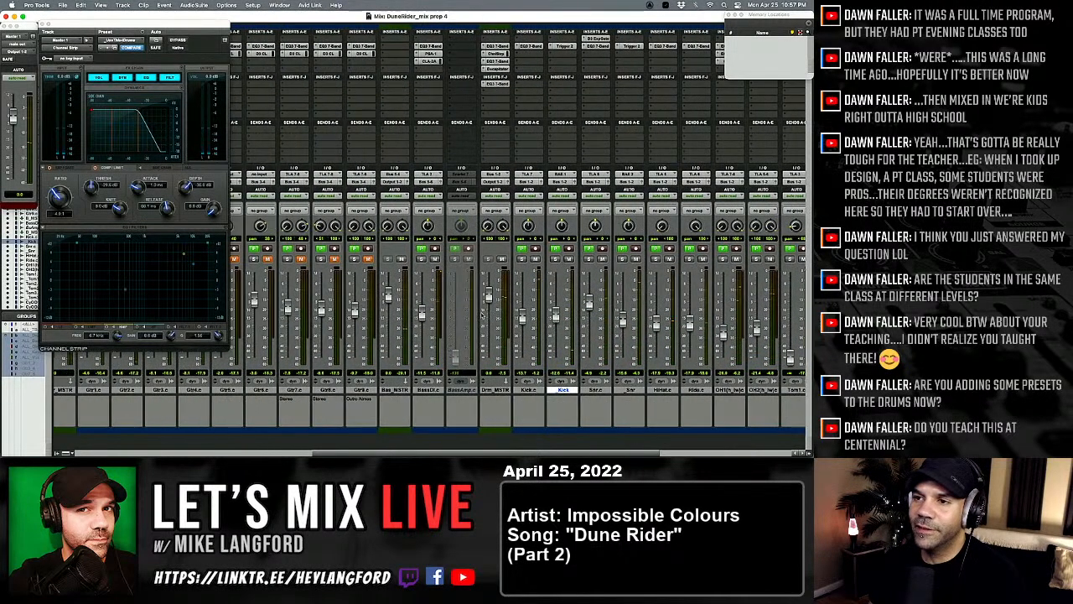
pyautogui.press('space')
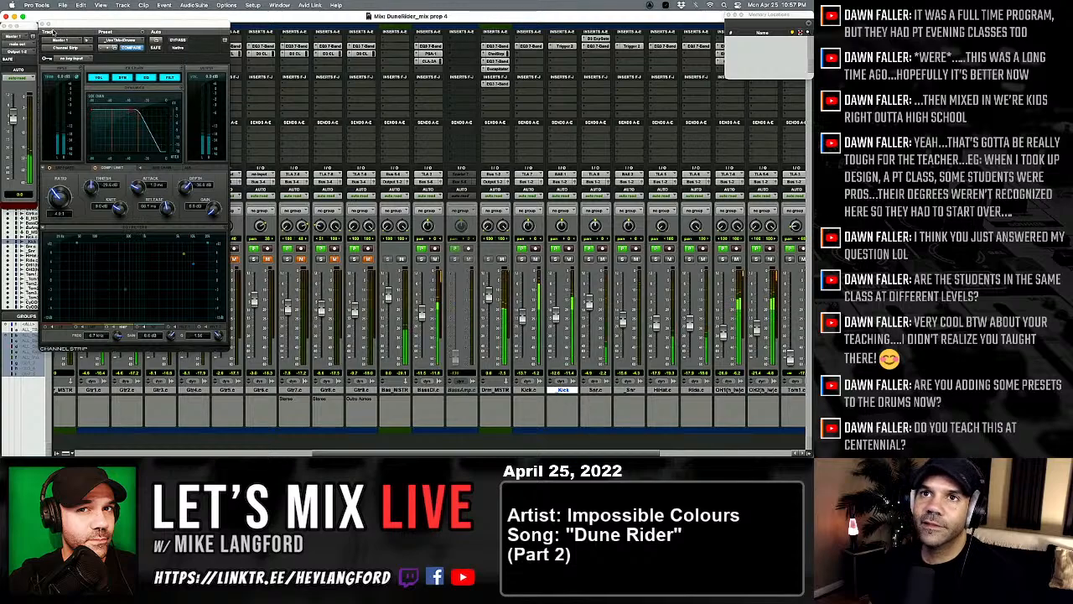
pyautogui.click(45, 24)
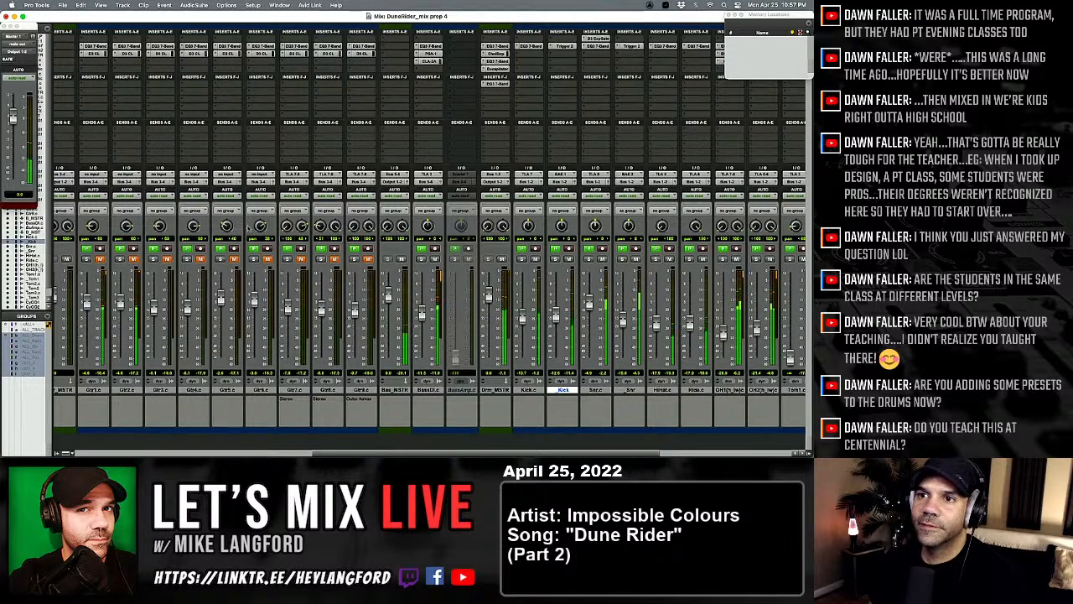
pyautogui.hscroll(-3, 330, 348)
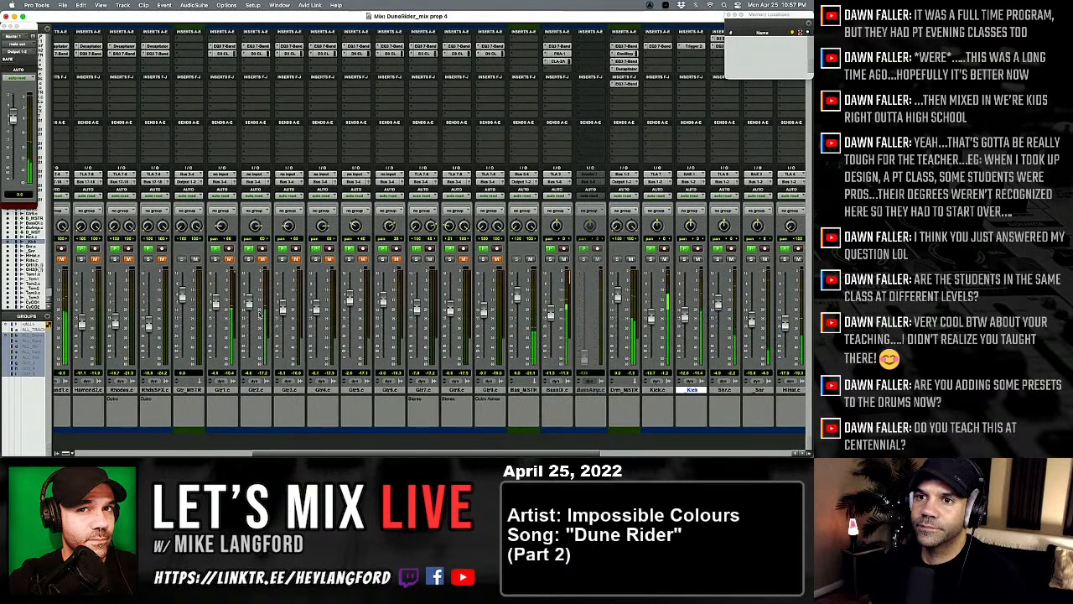
# Step: Reactivate the mix groups and lower the grouped guitar faders together, bringing Gtr1 and Gtr2 to about -11.3 dB
pyautogui.press('shift+super+g')
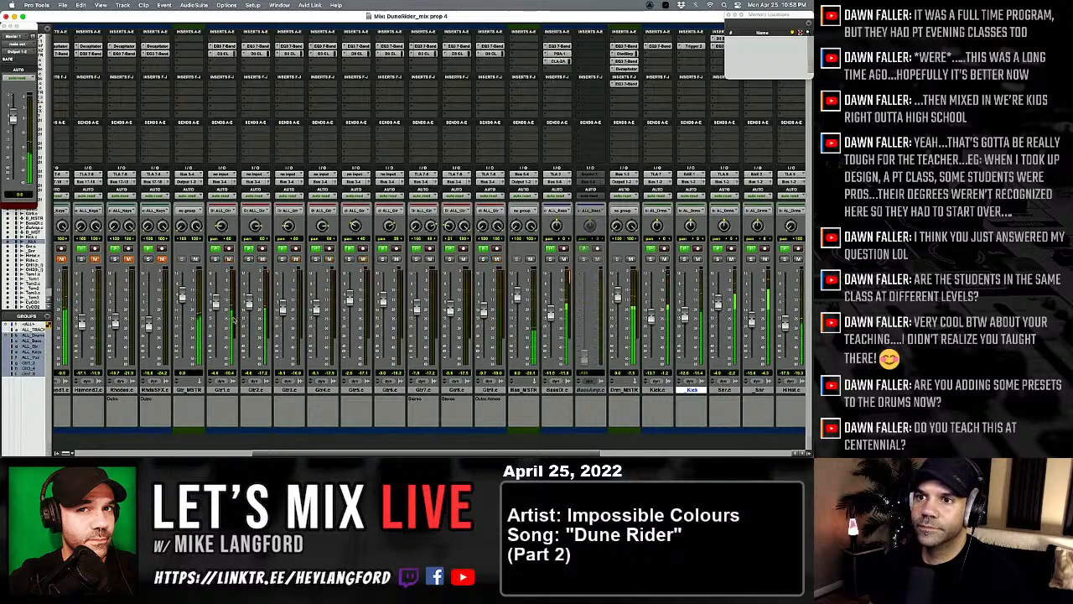
pyautogui.moveTo(249, 299); pyautogui.dragTo(249, 309)
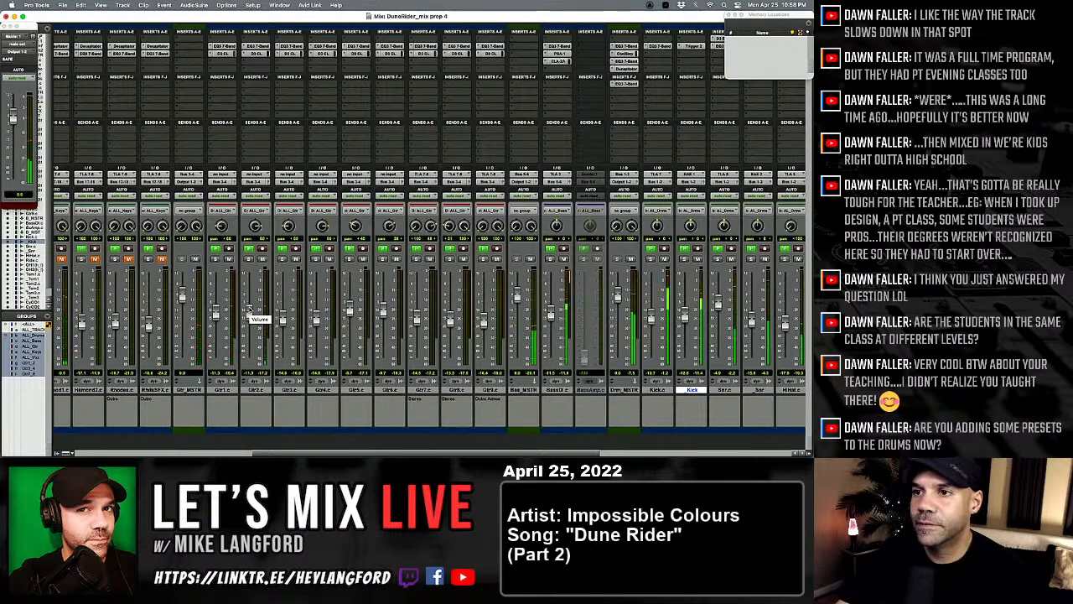
# Step: Reset the main snare's EQ3 7-Band to its factory default, take it out of bypass and boost the low-mid band about 7.5 dB
pyautogui.hscroll(10, 251, 308)
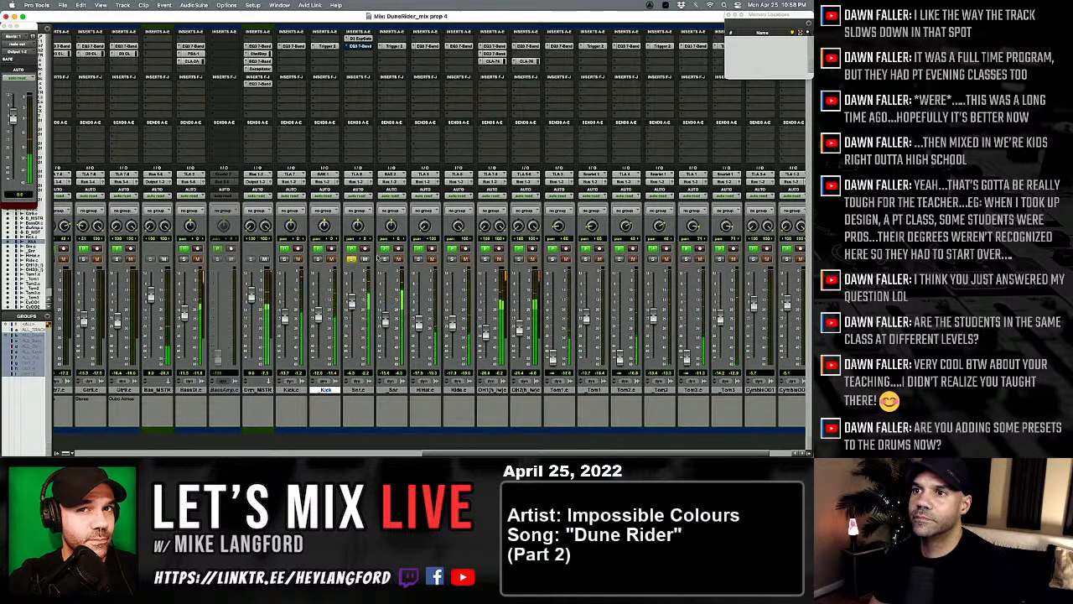
pyautogui.click(358, 45)
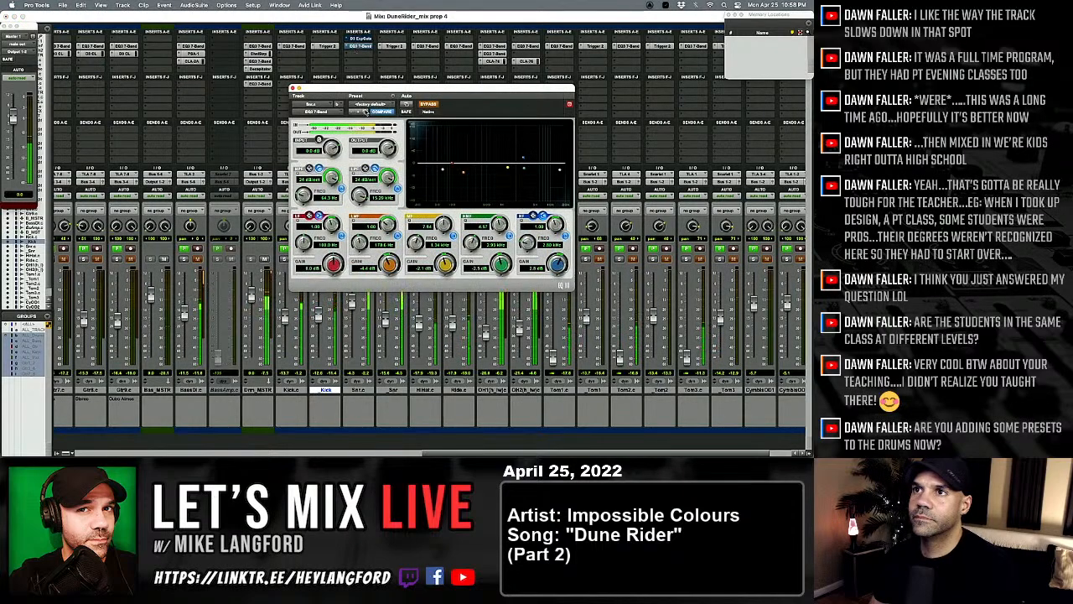
pyautogui.click(375, 104)
pyautogui.click(382, 102)
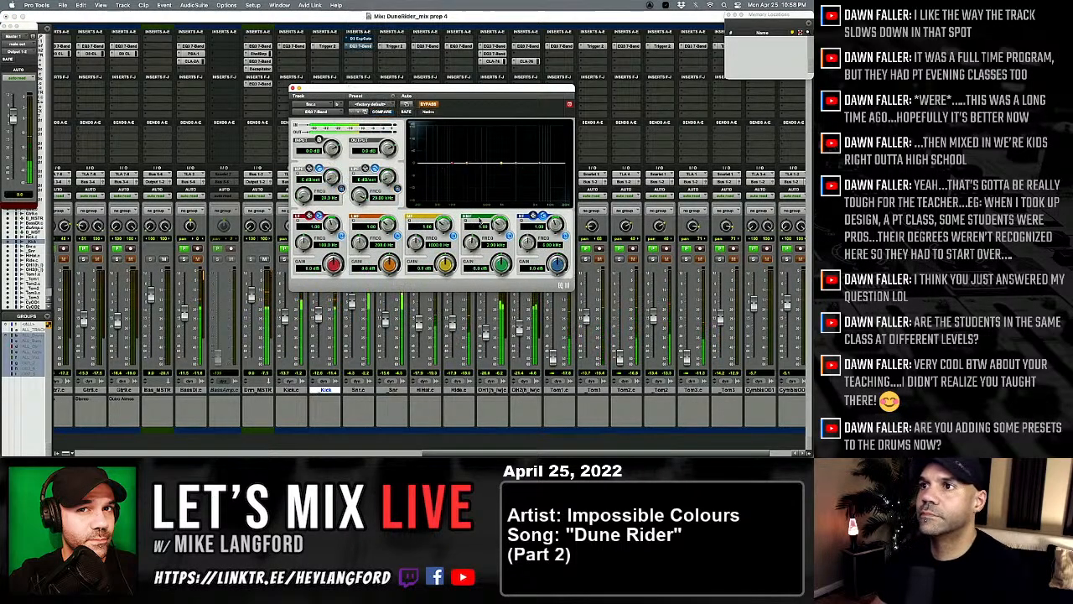
pyautogui.moveTo(467, 163); pyautogui.dragTo(466, 149)
pyautogui.press('ctrl+super+b')
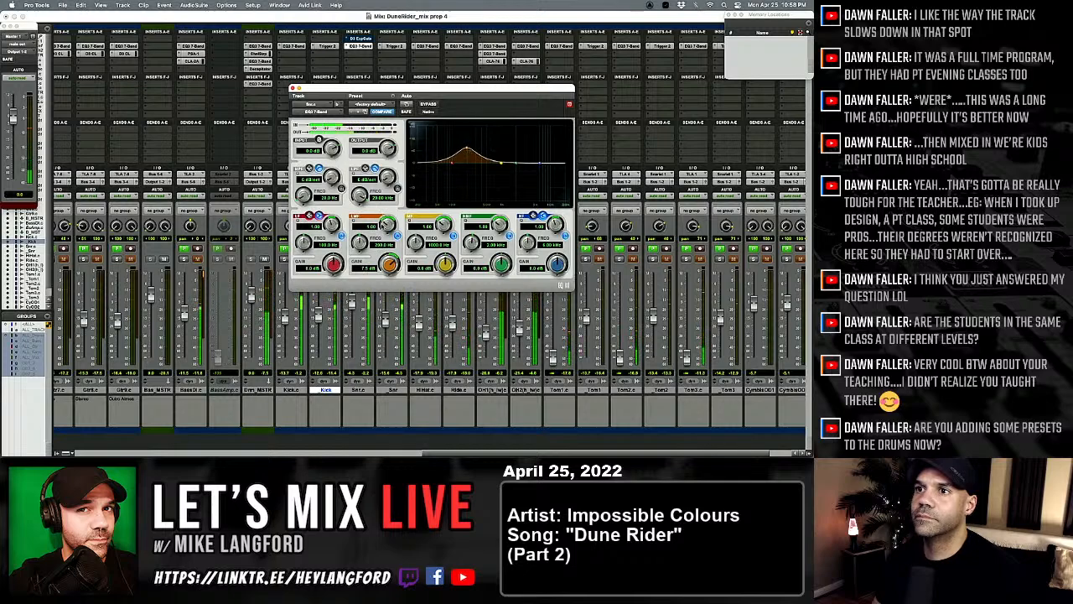
# Step: Narrow and sweep the snare EQ's low-mid boost, turn it into a small cut, and engage a 24 dB/oct high-pass filter
pyautogui.moveTo(387, 224); pyautogui.dragTo(413, 224)
pyautogui.moveTo(390, 267); pyautogui.dragTo(387, 227)
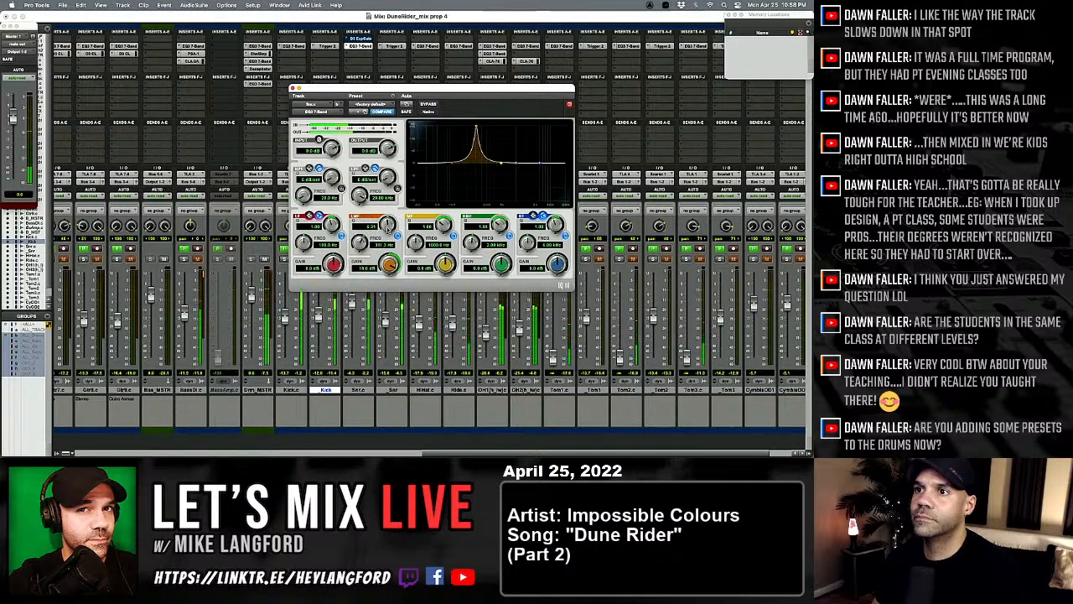
pyautogui.moveTo(388, 264); pyautogui.dragTo(378, 299)
pyautogui.moveTo(359, 243); pyautogui.dragTo(396, 249)
pyautogui.click(341, 188)
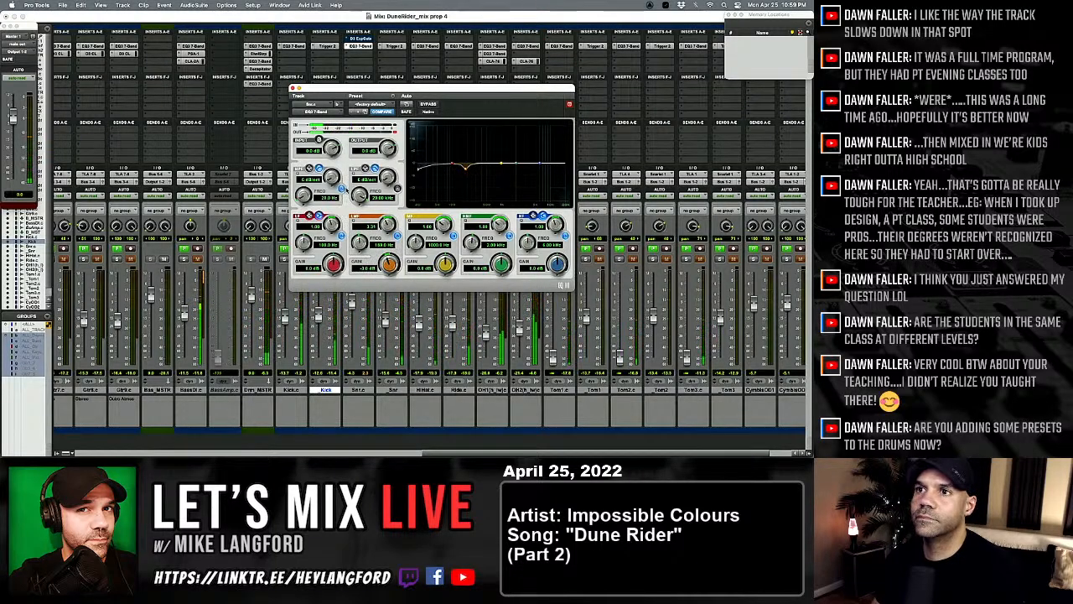
pyautogui.moveTo(331, 179); pyautogui.dragTo(313, 190)
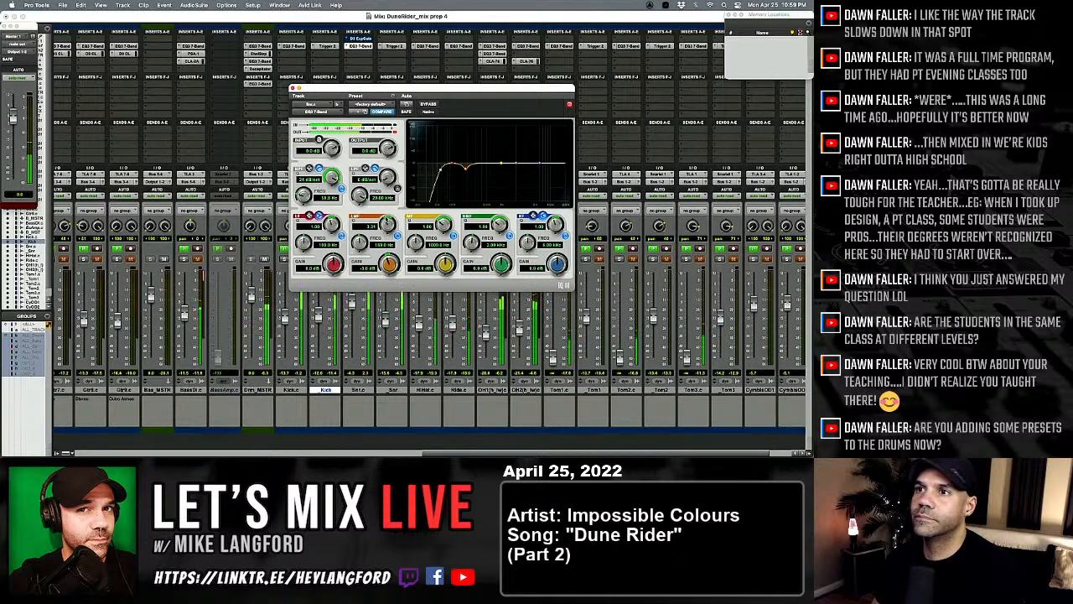
# Step: Sweep the snare EQ's low-mid band again to a narrow cut around 311 Hz, add a narrow high-mid cut, and close the EQ
pyautogui.moveTo(389, 264); pyautogui.dragTo(370, 238)
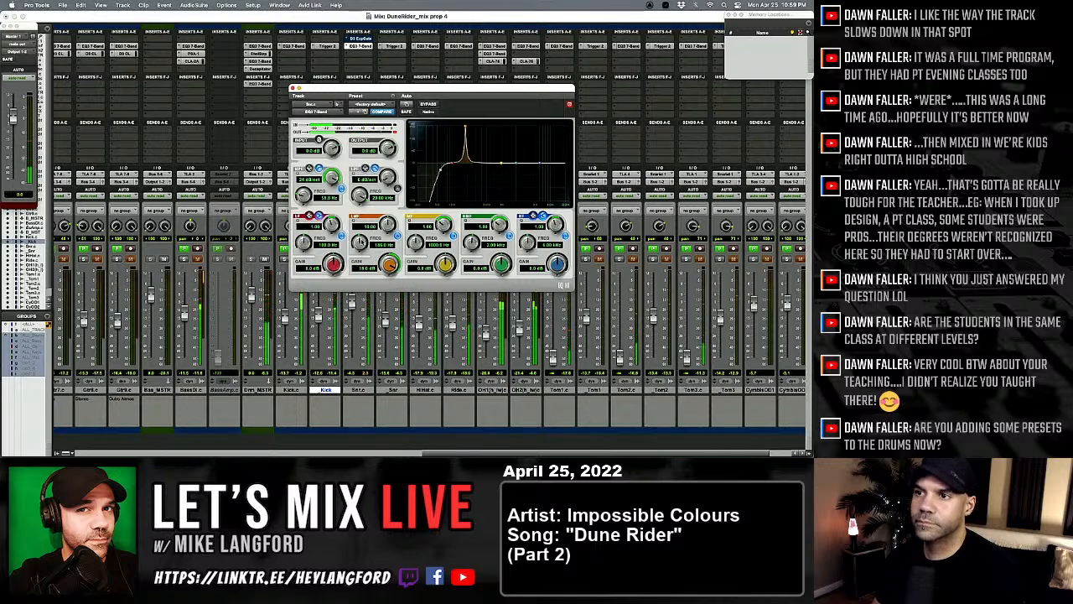
pyautogui.moveTo(362, 241); pyautogui.dragTo(374, 289)
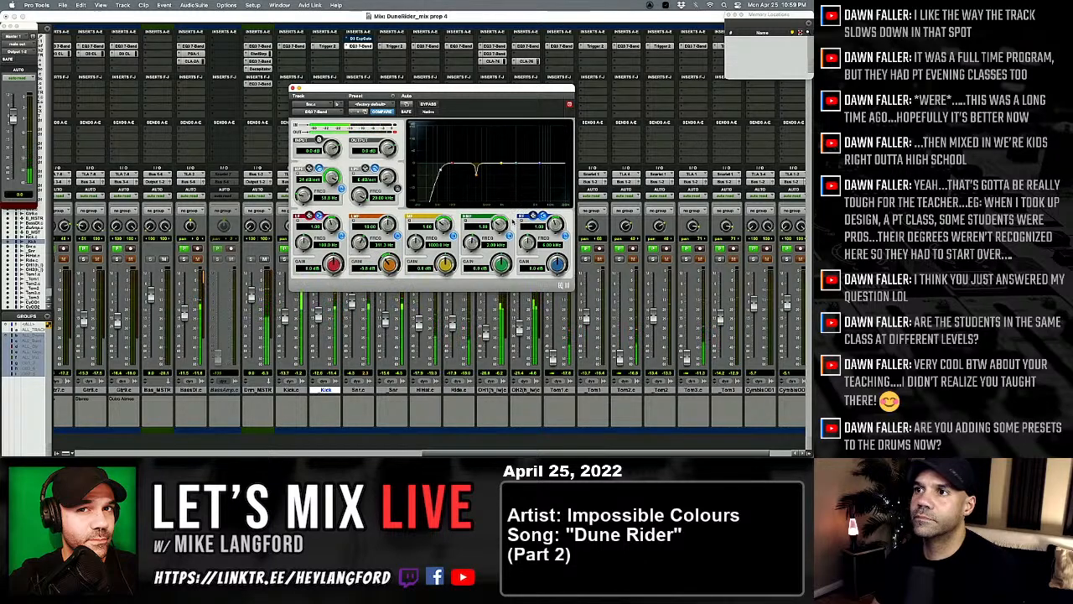
pyautogui.moveTo(503, 264); pyautogui.dragTo(493, 286)
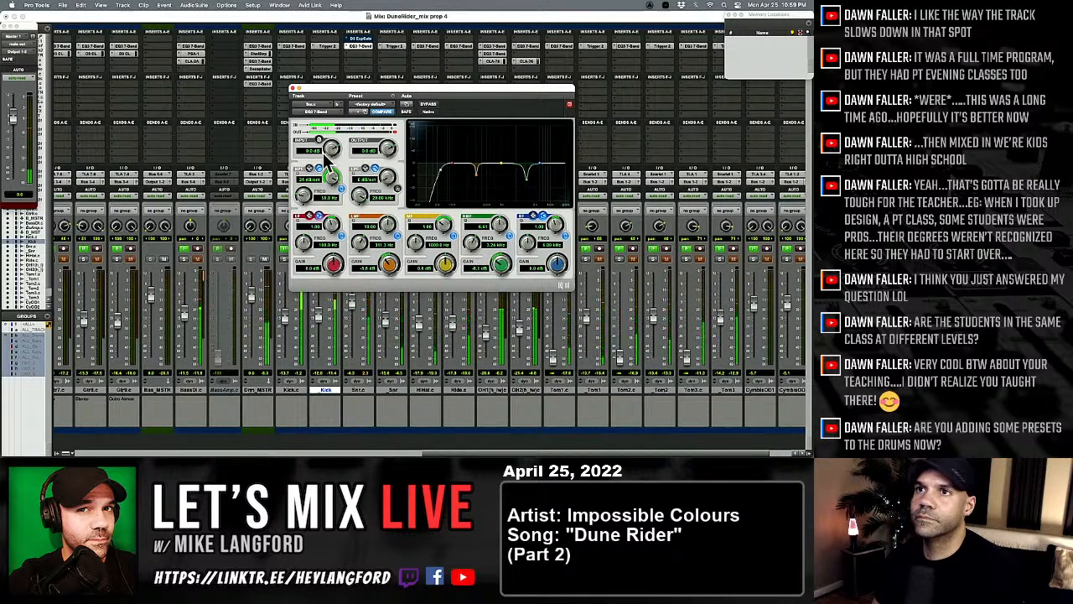
pyautogui.click(293, 88)
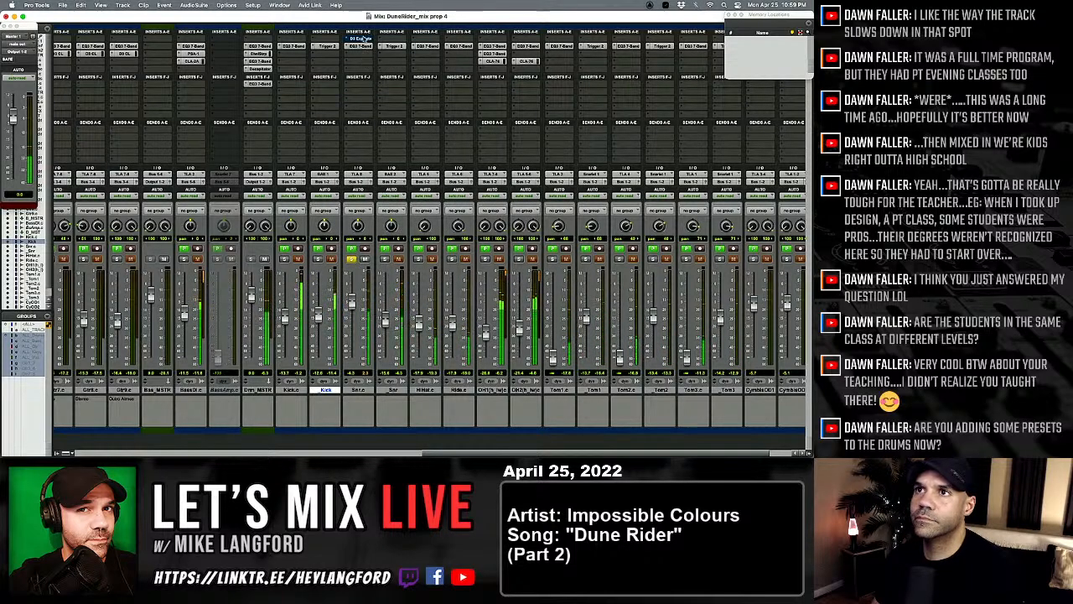
# Step: Lower the ratio of the main snare's Expander/Gate for gentler gating and close the plug-in
pyautogui.click(359, 38)
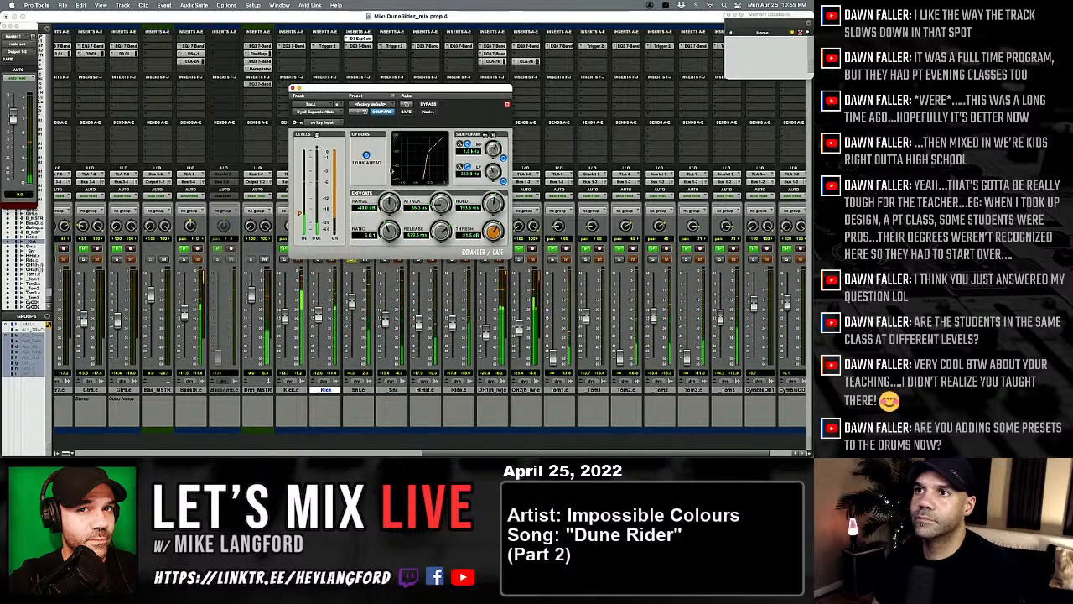
pyautogui.moveTo(388, 232); pyautogui.dragTo(390, 262)
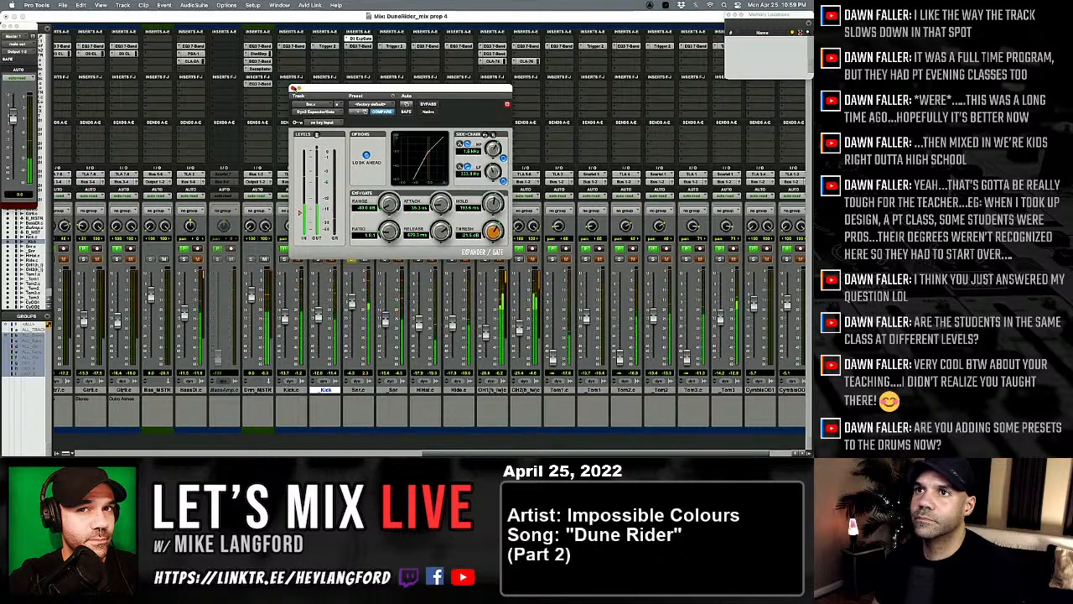
pyautogui.click(293, 88)
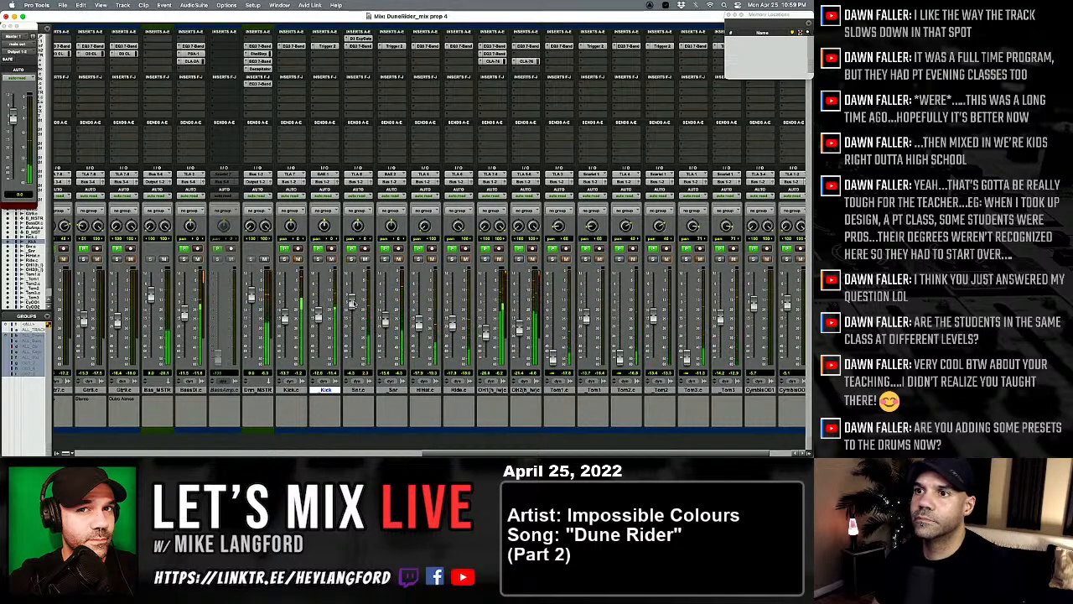
# Step: Pull the main and triggered snare faders down in turn to compare them, and ride the first overhead's fader
pyautogui.moveTo(352, 305); pyautogui.dragTo(355, 369)
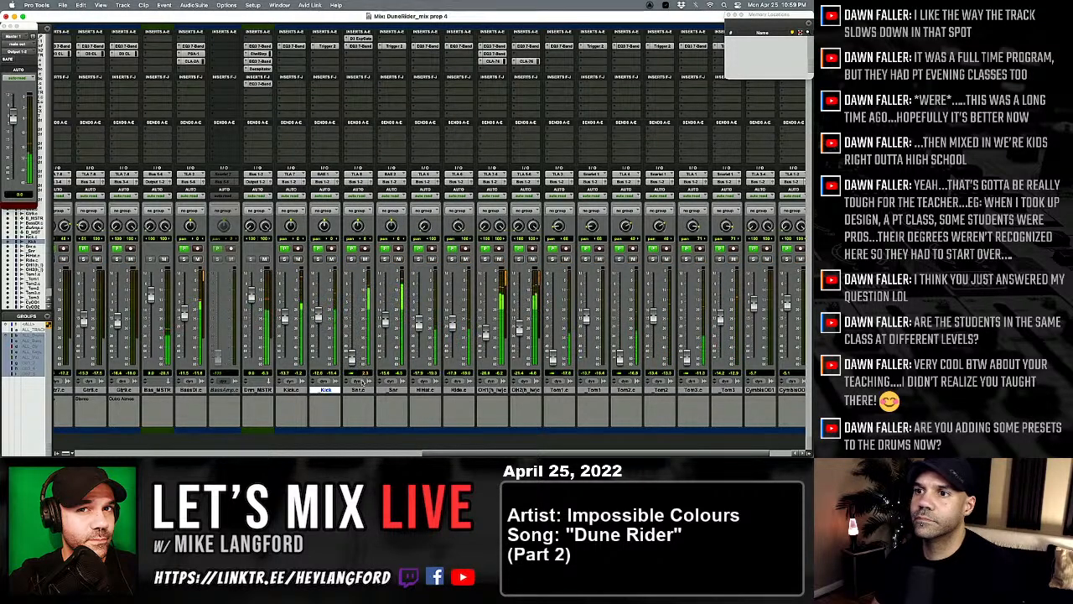
pyautogui.moveTo(386, 319); pyautogui.dragTo(352, 296)
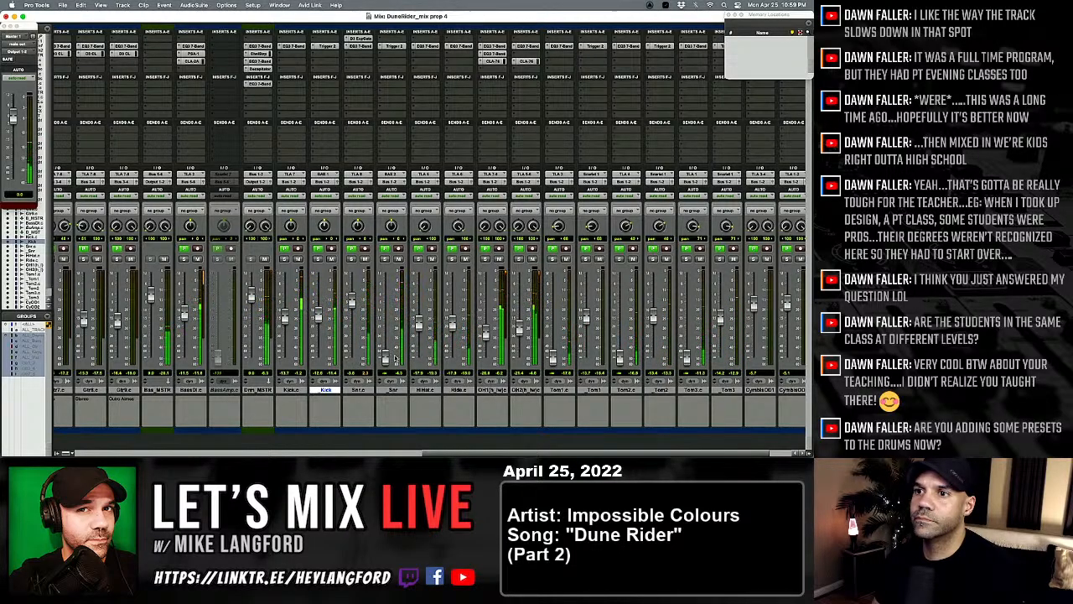
pyautogui.moveTo(384, 330); pyautogui.dragTo(384, 361)
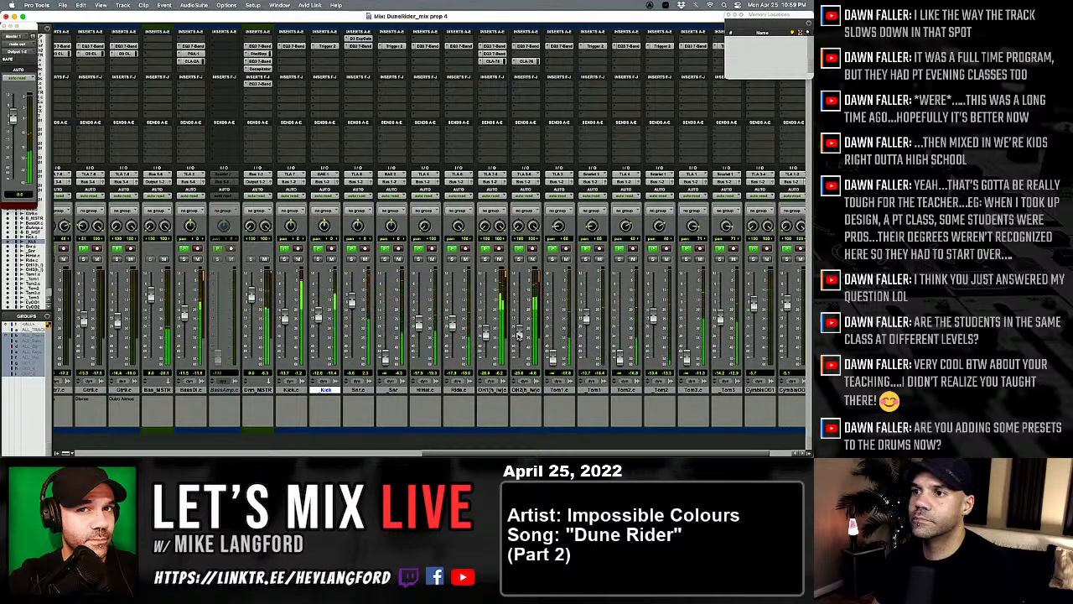
pyautogui.moveTo(491, 334); pyautogui.dragTo(488, 322)
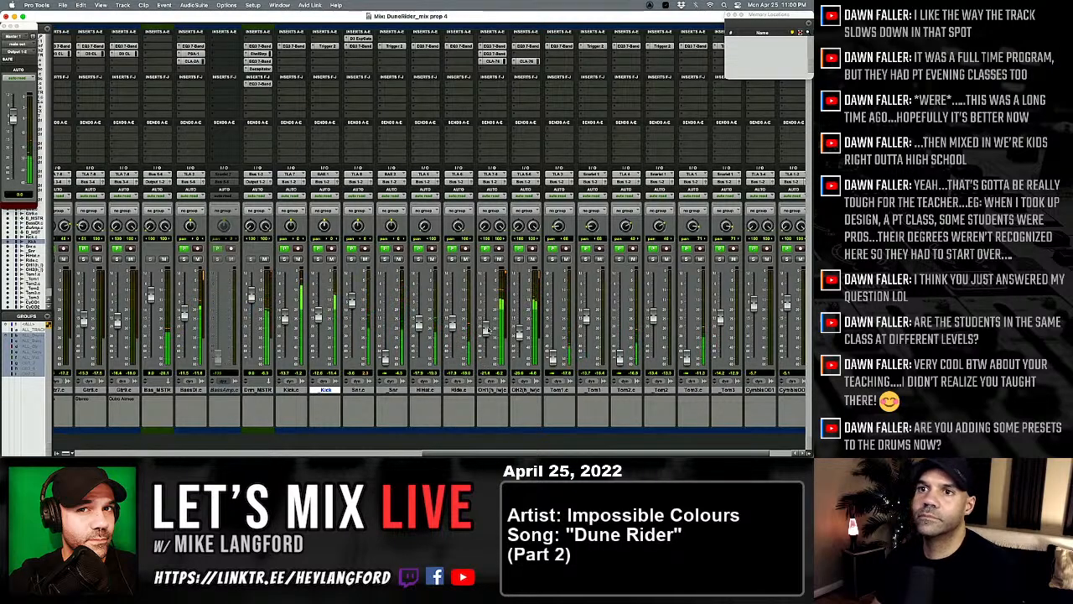
# Step: Bring the triggered snare's fader back to about -17.9 dB and lower the main kick's fader to about -21.4 dB
pyautogui.hscroll(-5, 485, 330)
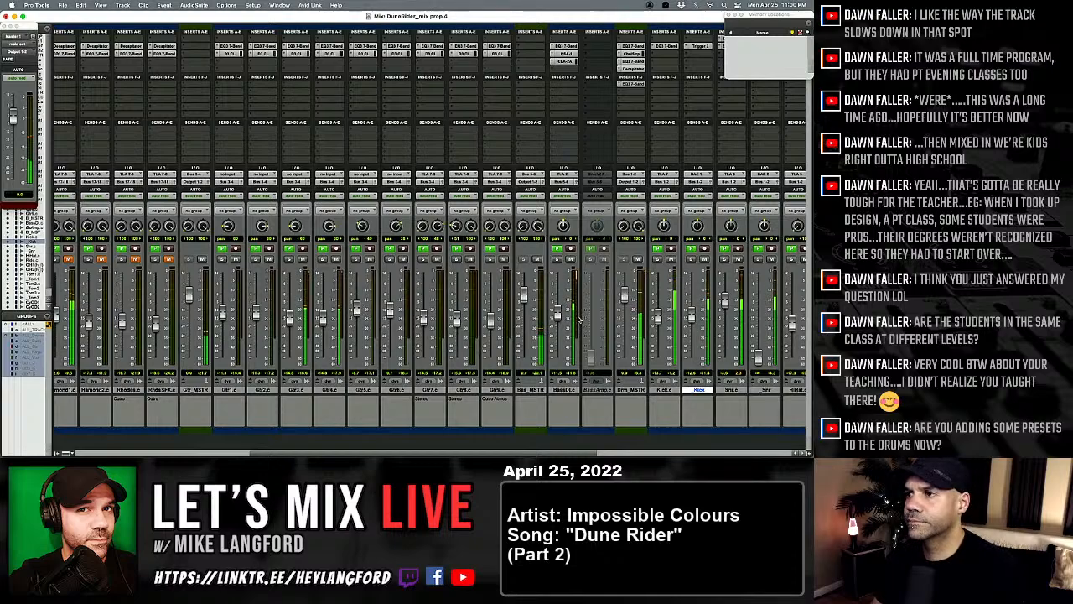
pyautogui.hscroll(5, 574, 327)
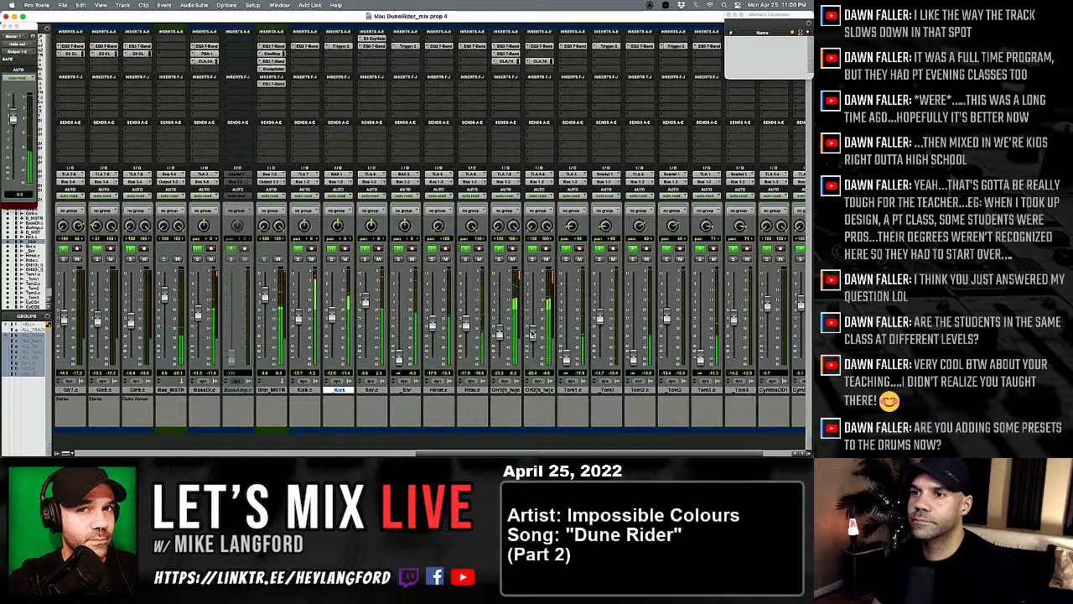
pyautogui.hscroll(-1, 511, 330)
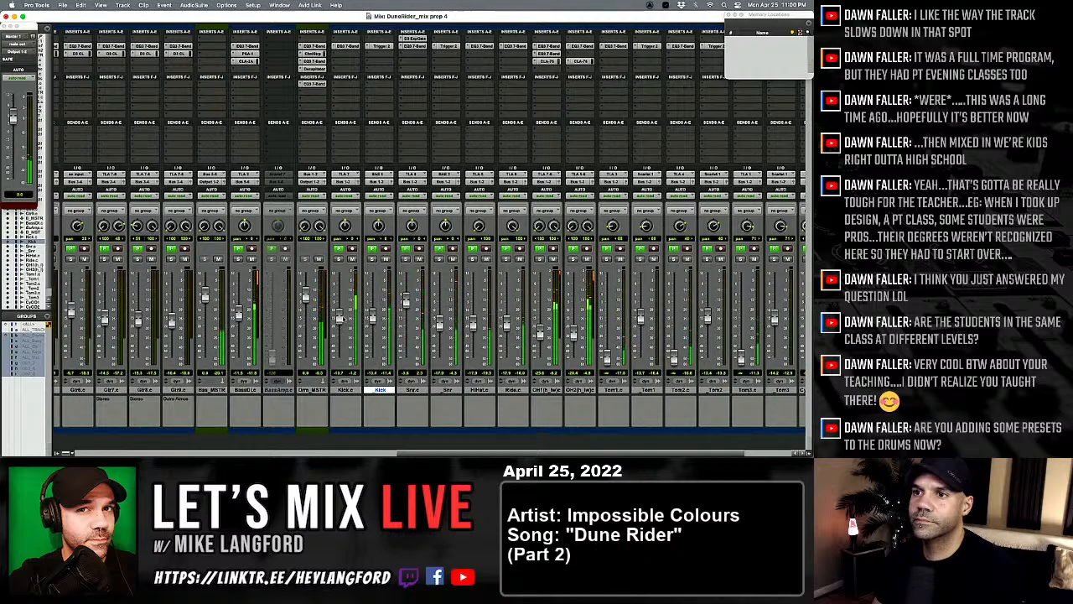
pyautogui.moveTo(338, 320)
pyautogui.mouseDown()
pyautogui.moveTo(344, 380)
pyautogui.moveTo(344, 329)
pyautogui.mouseUp()
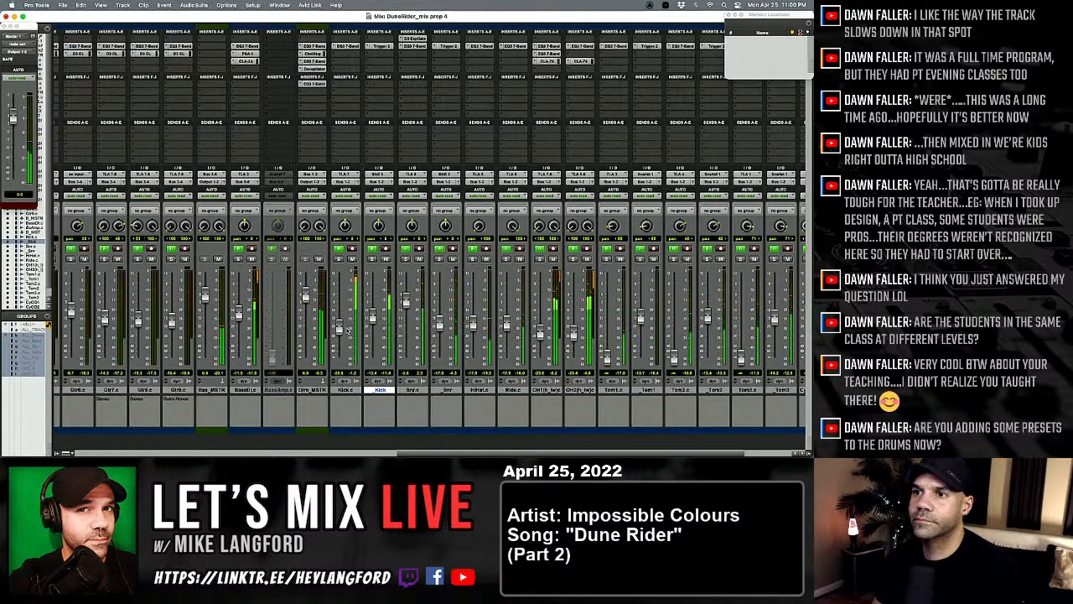
pyautogui.hscroll(3, 419, 331)
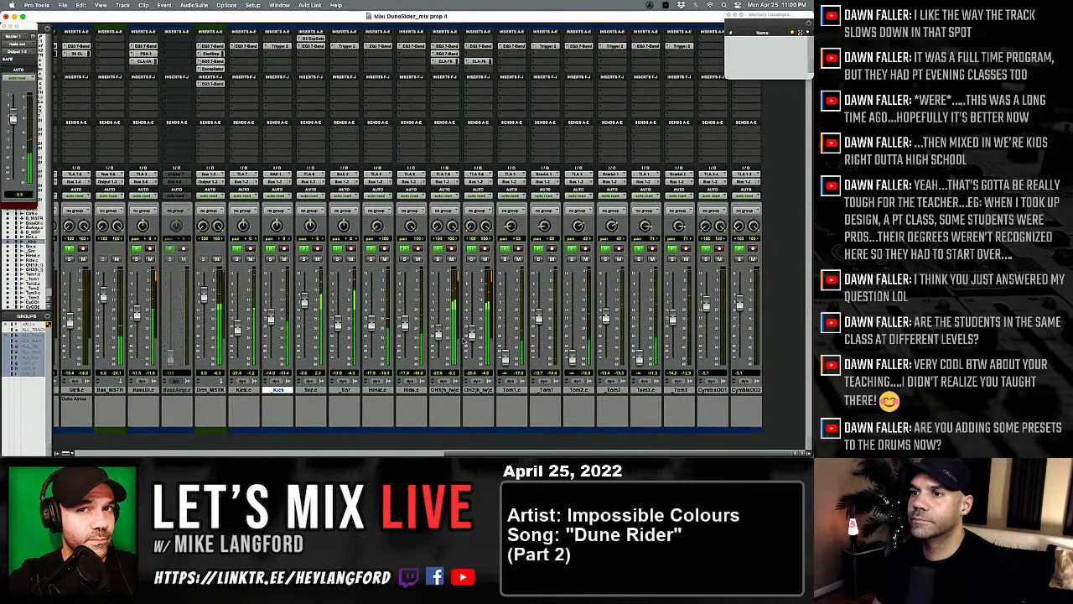
# Step: Reactivate the mix groups, pull all the guitar faders down together and bring Gtr1 and Gtr2 back up to about -10 dB
pyautogui.hscroll(-15, 438, 334)
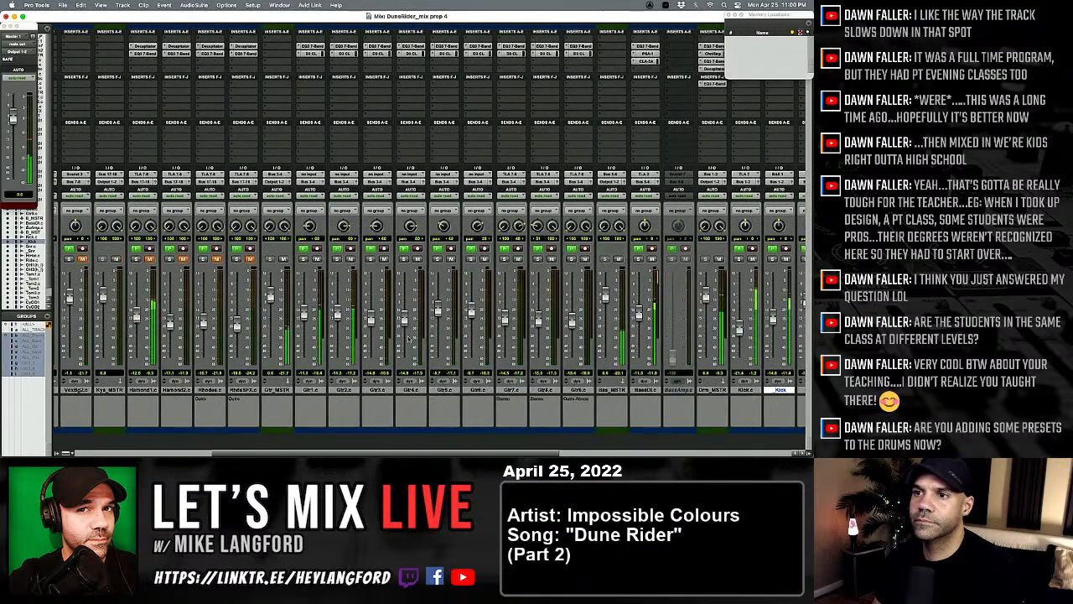
pyautogui.moveTo(338, 315); pyautogui.dragTo(338, 373)
pyautogui.press('super+z')
pyautogui.press('super+shift+g')
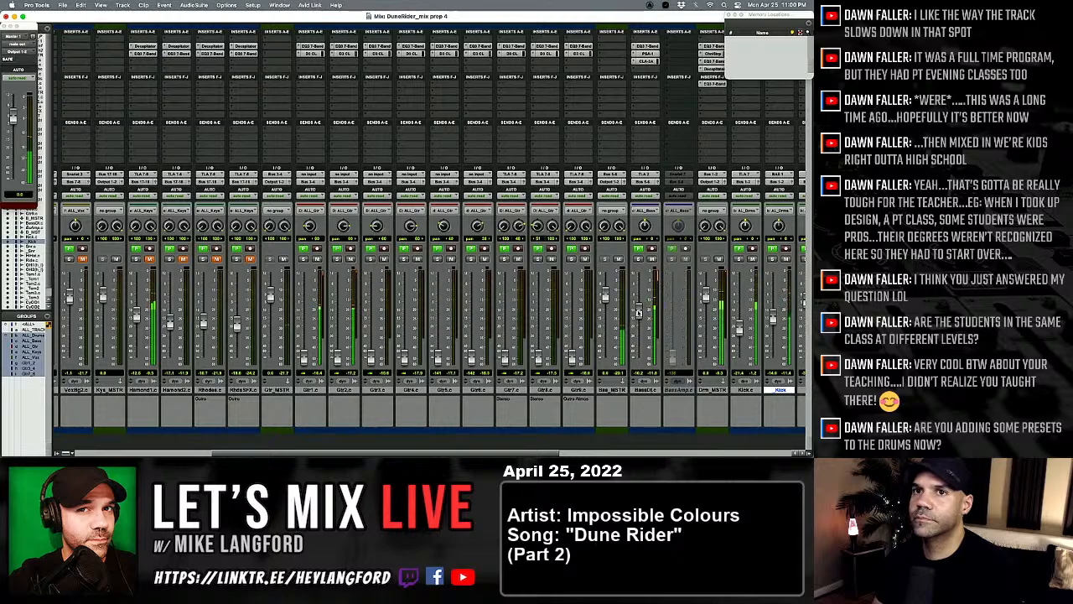
pyautogui.moveTo(339, 355); pyautogui.dragTo(338, 312)
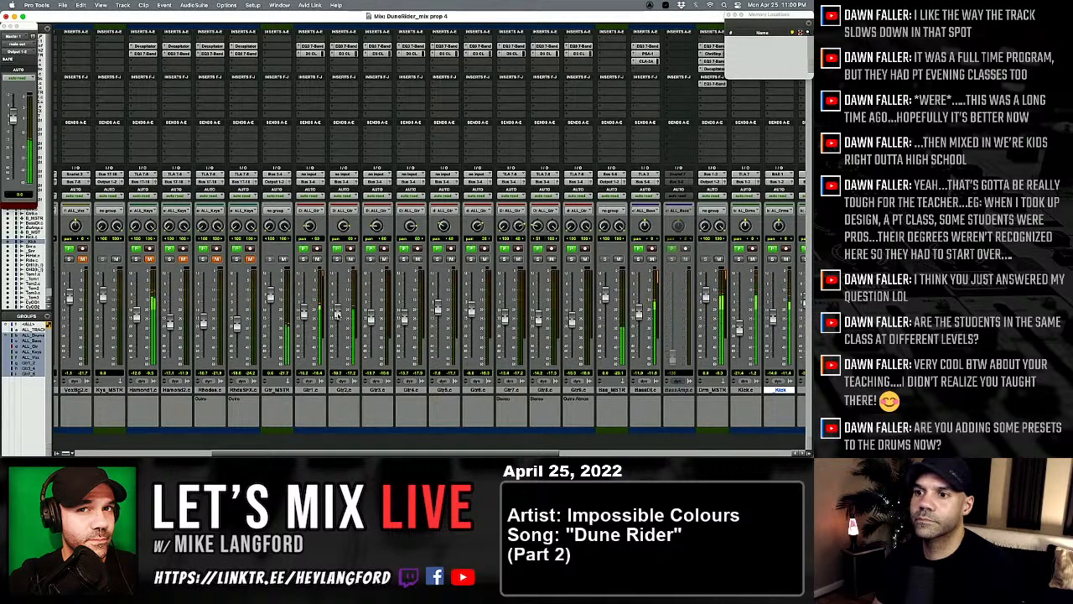
# Step: Pull down the two overhead faders and trim the grouped guitars so Gtr1 and Gtr2 sit at about -11.8 dB
pyautogui.hscroll(5, 340, 315)
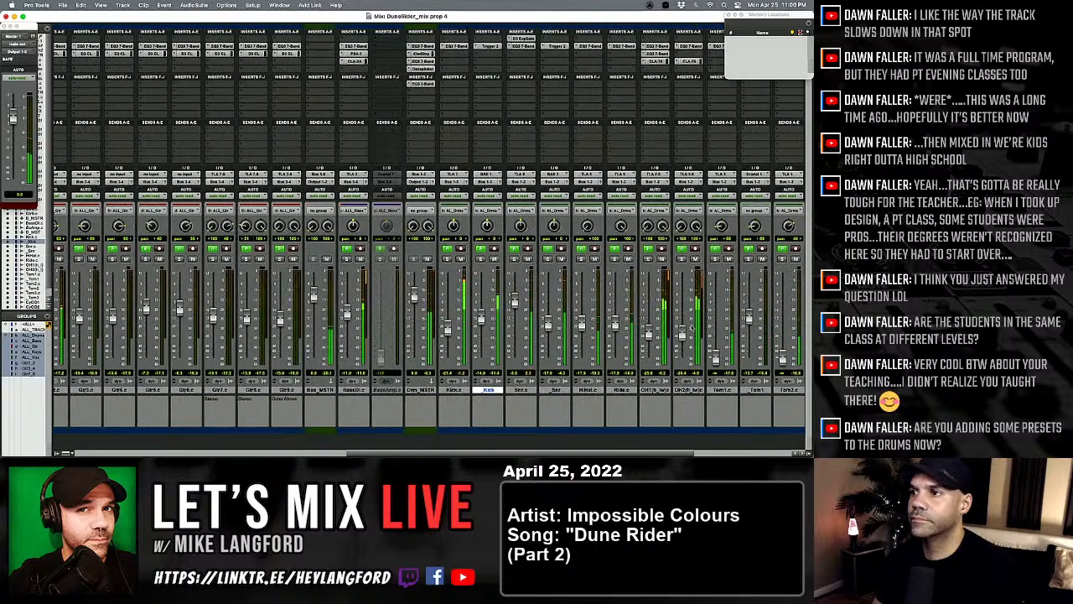
pyautogui.moveTo(650, 333)
pyautogui.mouseDown()
pyautogui.moveTo(650, 357)
pyautogui.moveTo(648, 342)
pyautogui.mouseUp()
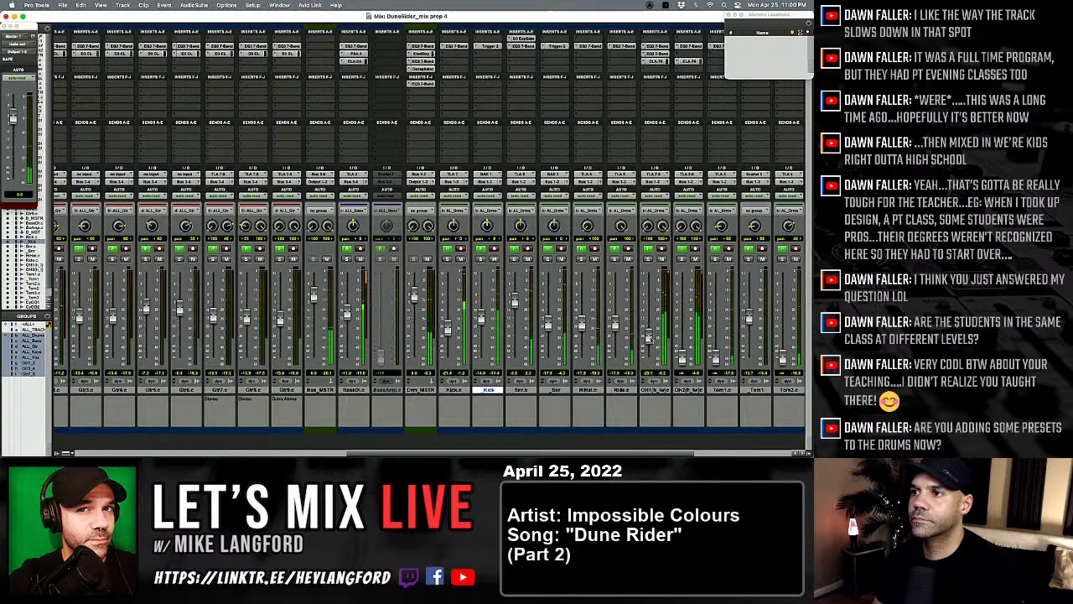
pyautogui.hscroll(-5, 624, 344)
pyautogui.hscroll(1, 614, 339)
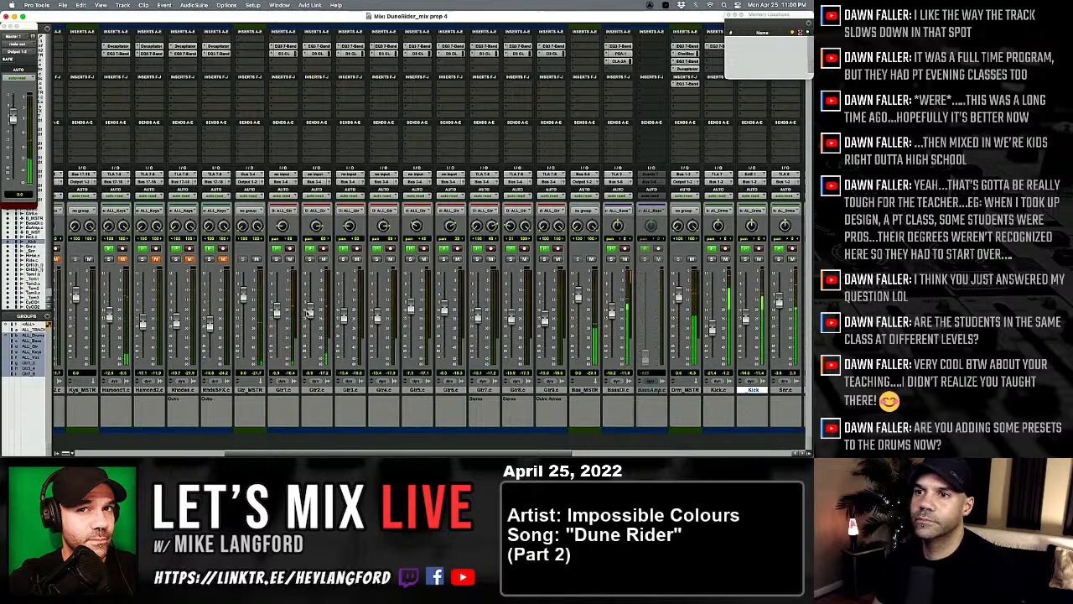
pyautogui.hscroll(-4, 323, 347)
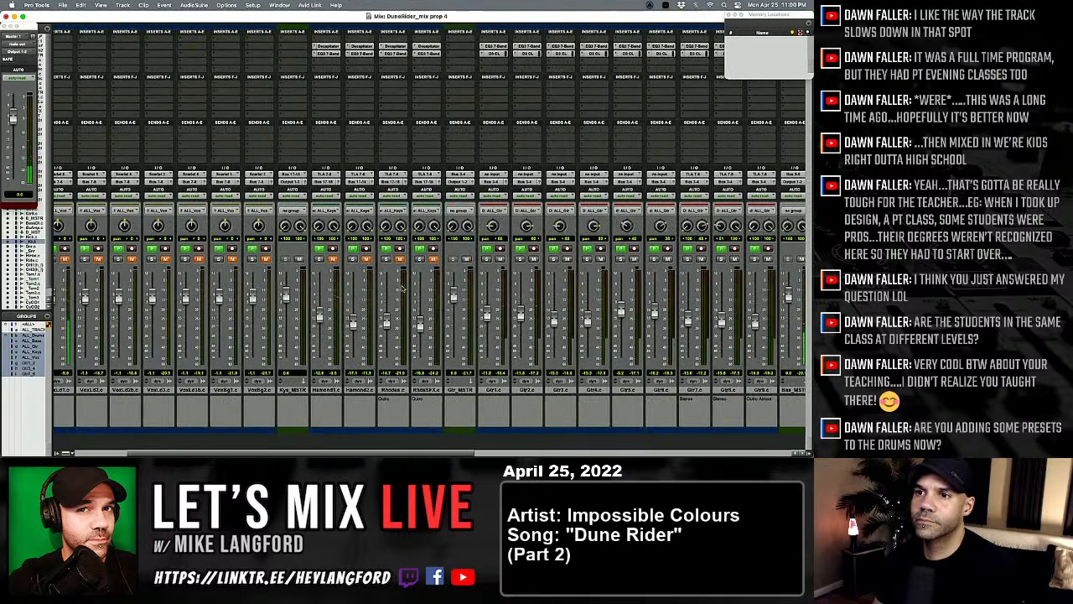
# Step: Solo the grouped keys tracks and compare their sound with the Decapitator inserts bypassed and active
pyautogui.click(319, 260)
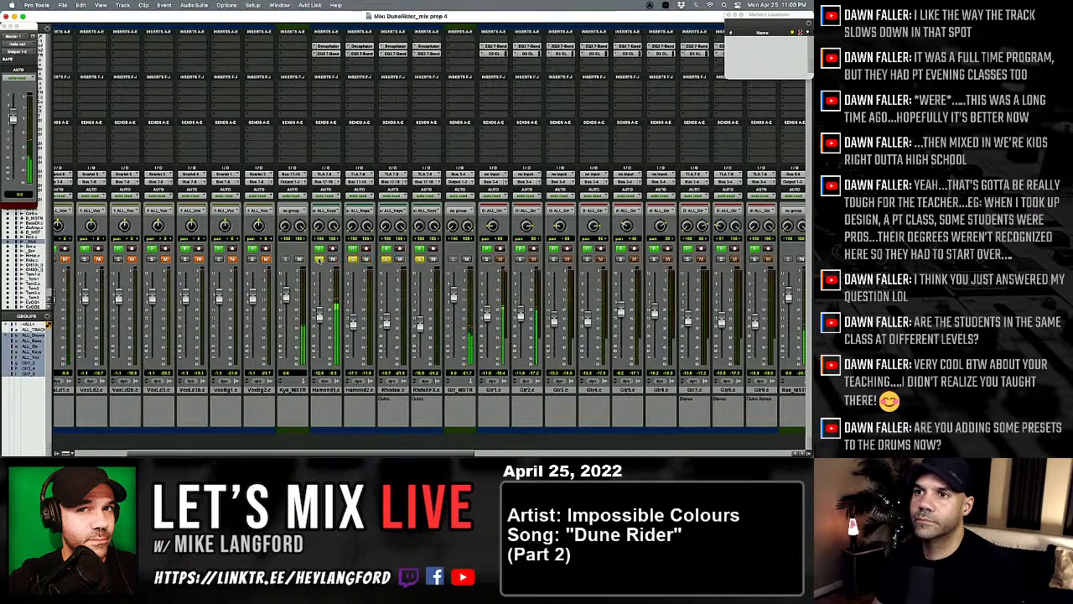
pyautogui.keyDown('super'); pyautogui.click(329, 47); pyautogui.keyUp('super')
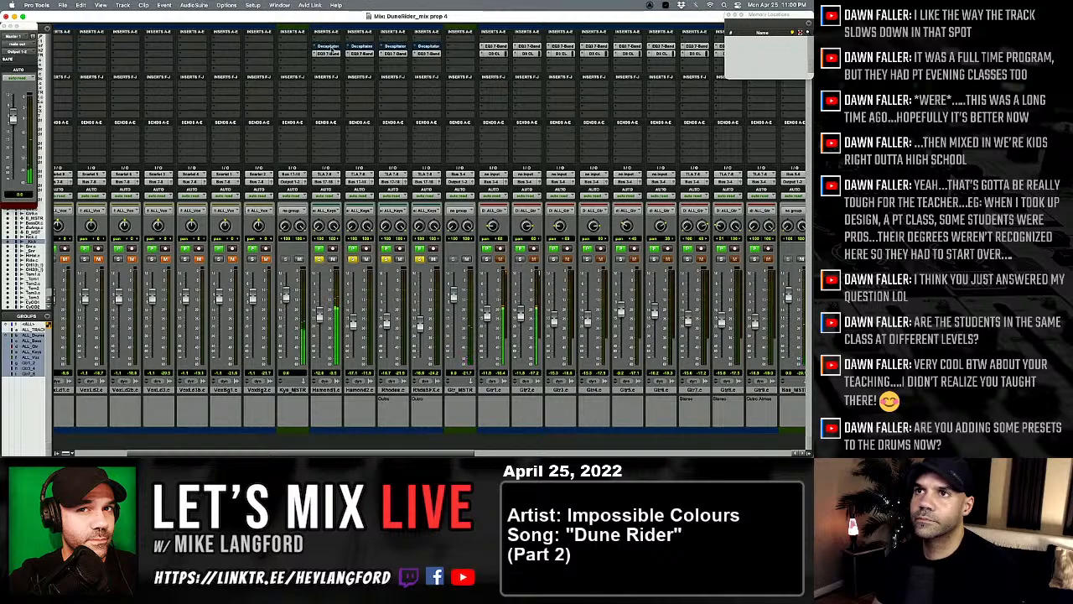
pyautogui.keyDown('super'); pyautogui.click(332, 47); pyautogui.keyUp('super')
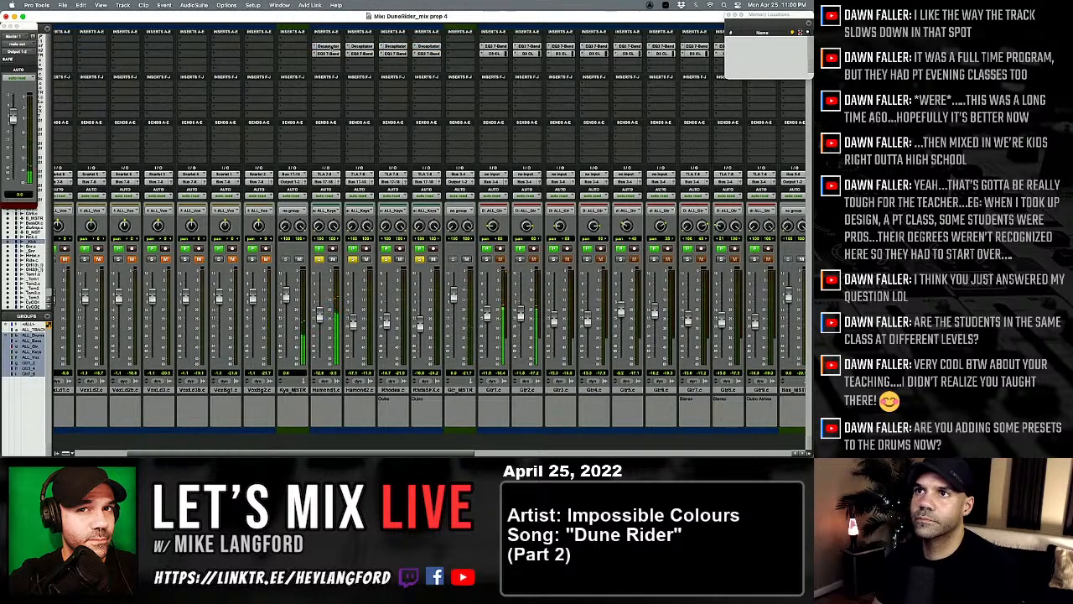
# Step: Compare the keys with Decapitator bypassed and active, then suspend the mix groups and inspect Decapitator on each of the four keys tracks
pyautogui.keyDown('super'); pyautogui.click(330, 47); pyautogui.keyUp('super')
pyautogui.keyDown('super'); pyautogui.click(330, 47); pyautogui.keyUp('super')
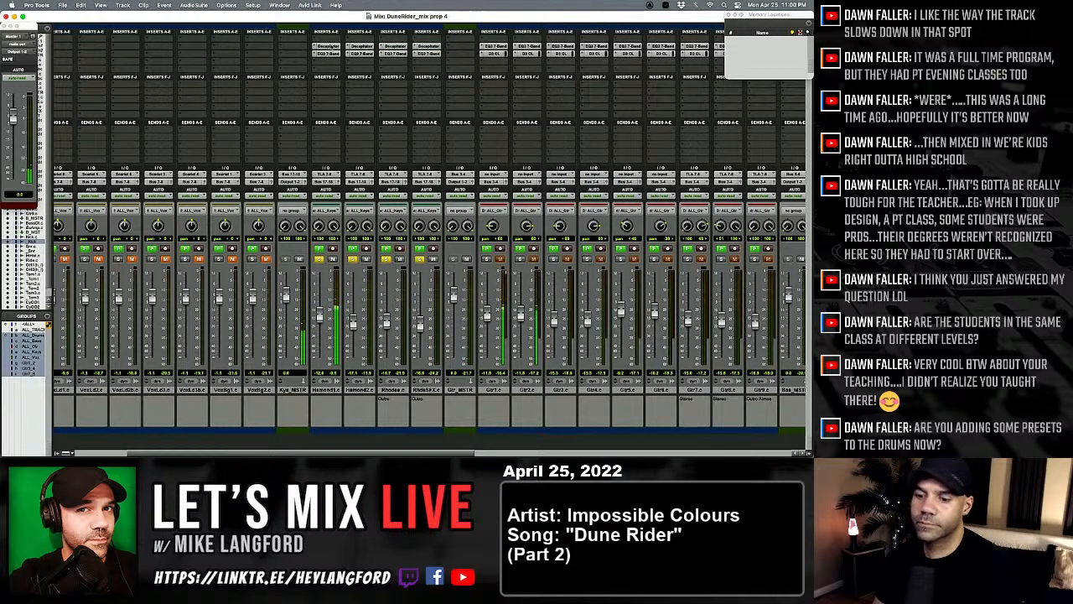
pyautogui.press('super+shift+g')
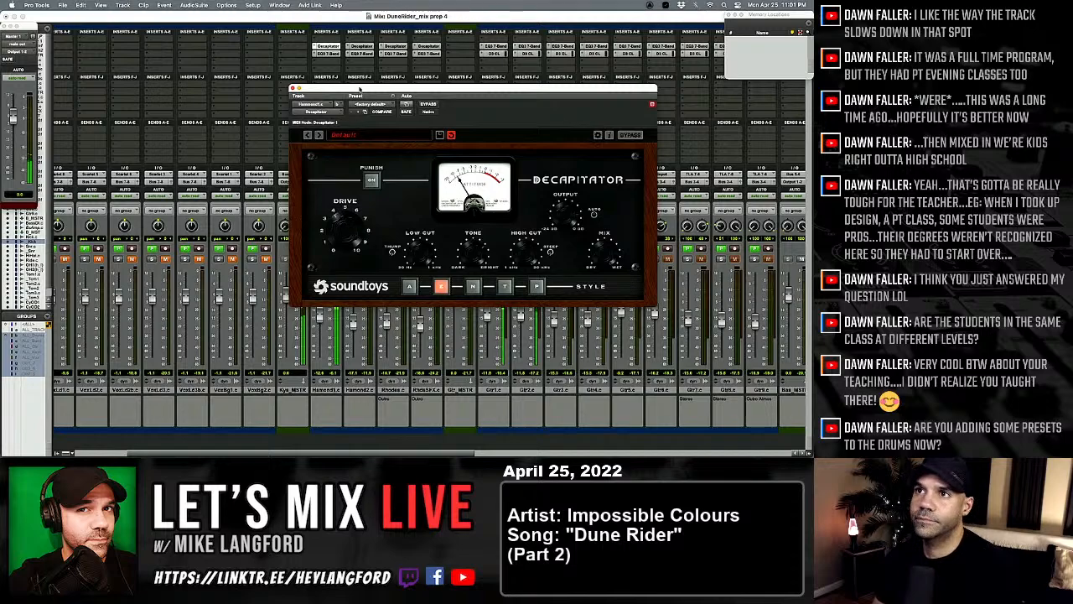
pyautogui.click(360, 46)
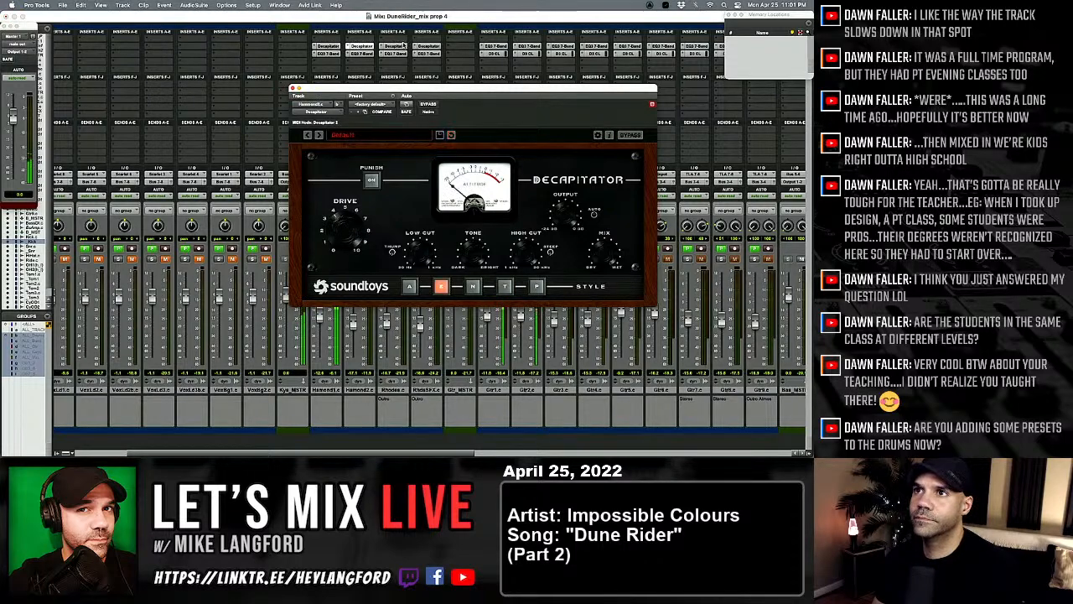
pyautogui.click(393, 46)
pyautogui.click(428, 46)
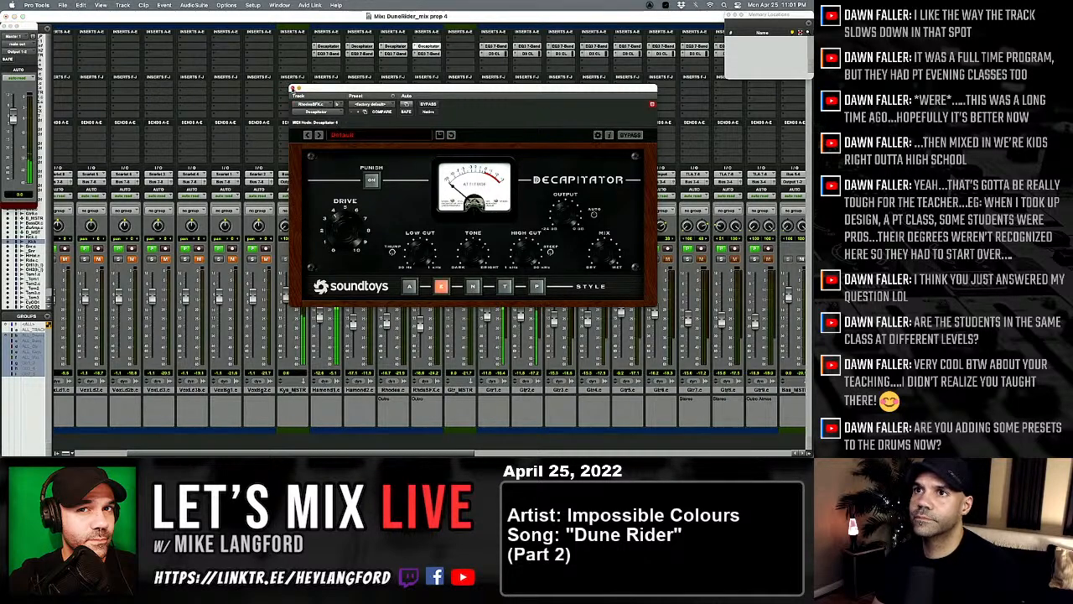
pyautogui.click(290, 88)
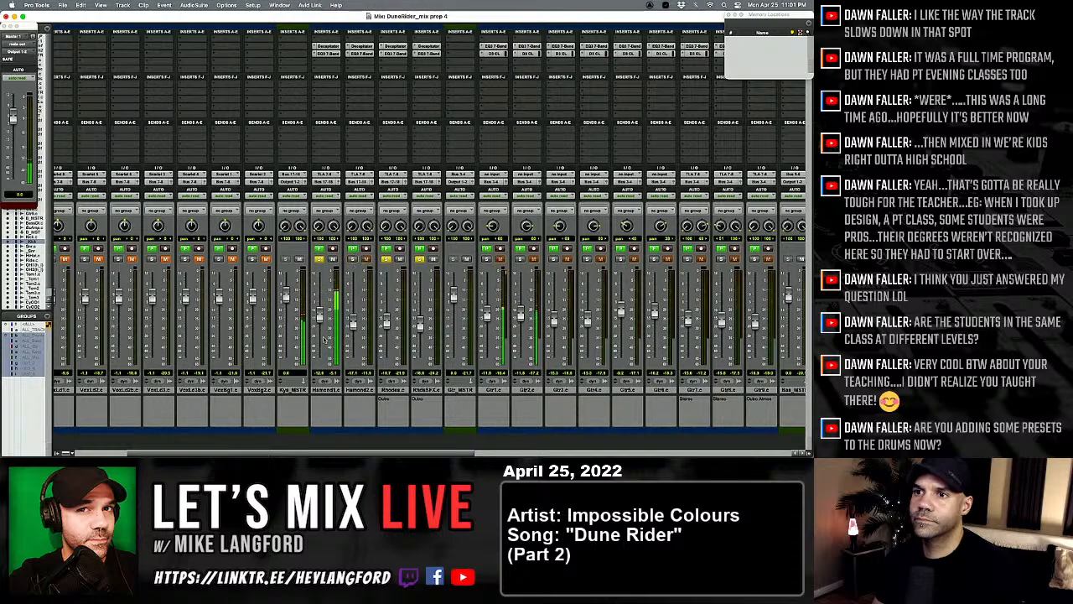
# Step: Reactivate the mix groups and lower the grouped keys faders so Hamond1 sits at about -14.6 dB
pyautogui.press('shift+super+g')
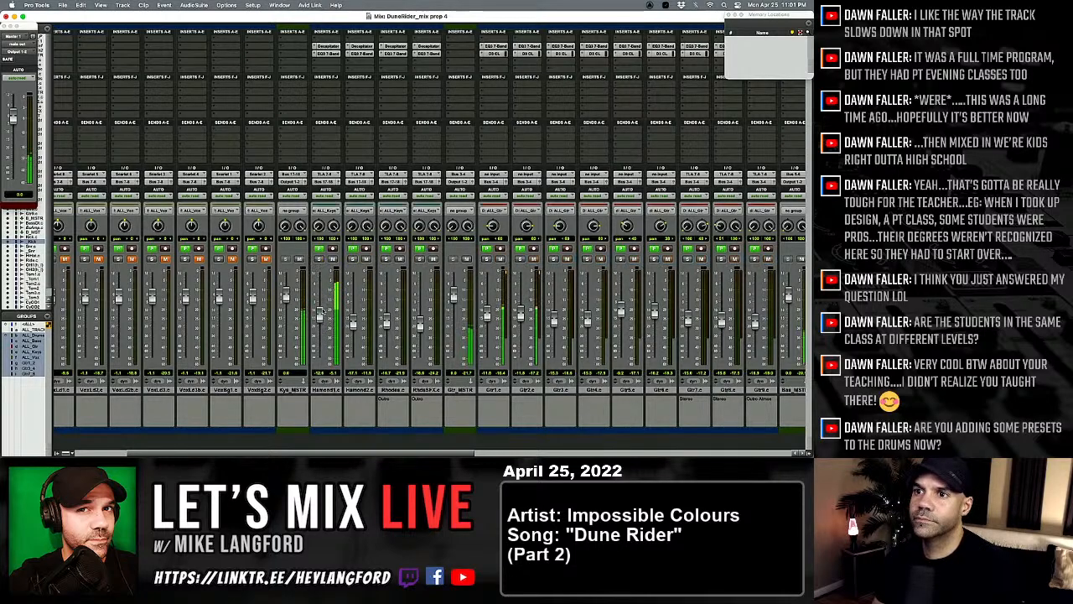
pyautogui.moveTo(320, 315)
pyautogui.mouseDown()
pyautogui.moveTo(320, 343)
pyautogui.moveTo(319, 317)
pyautogui.mouseUp()
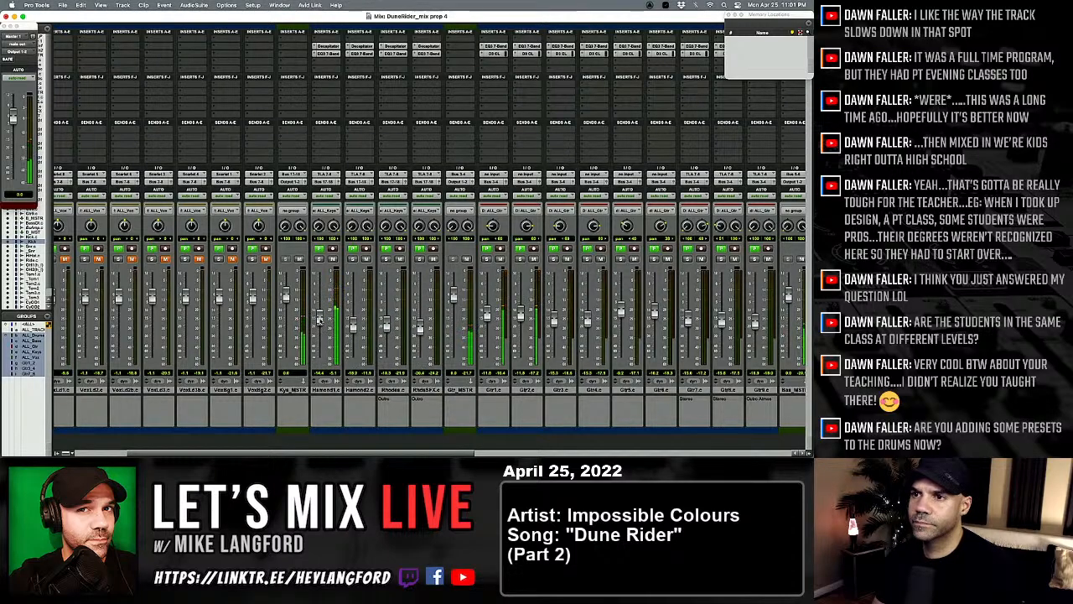
pyautogui.press('super+equal')
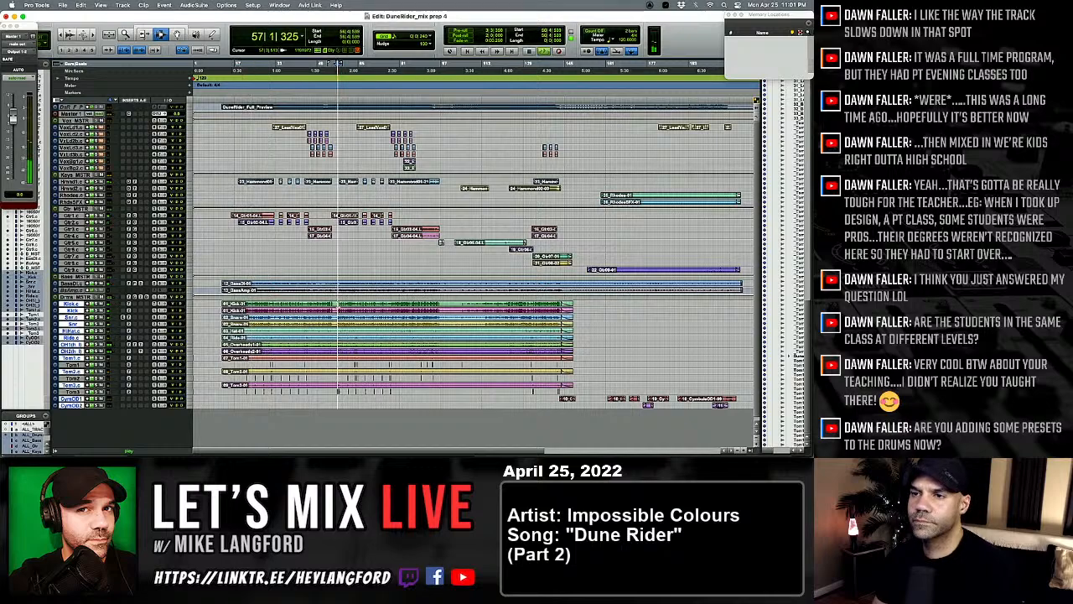
pyautogui.press('super+equal')
# Step: Raise the compressor threshold in the Master 1 channel strip to about -24 dB and close the plug-in
pyautogui.hscroll(-3, 378, 303)
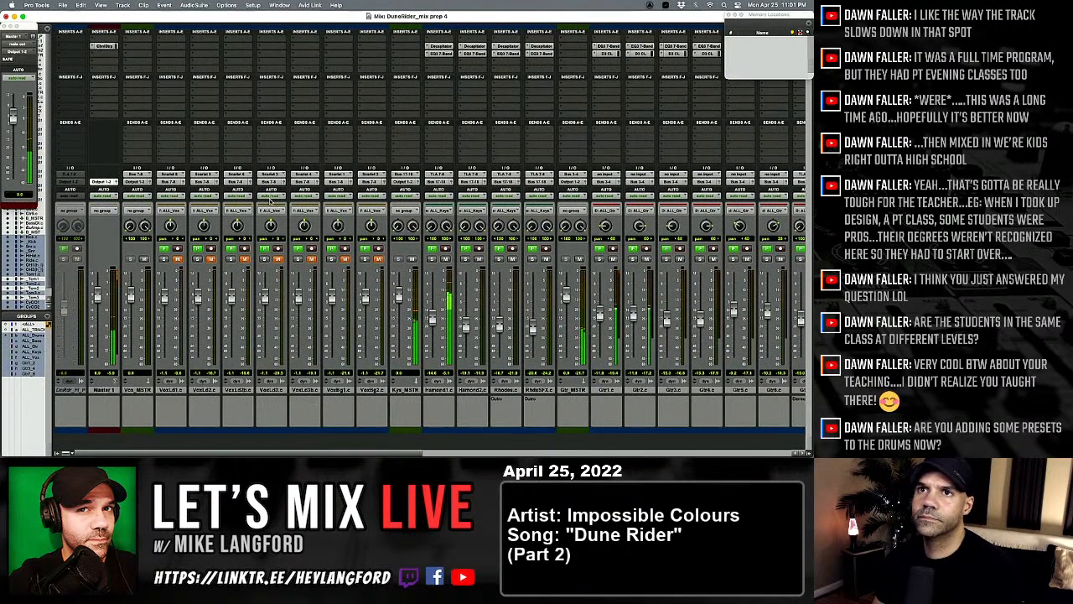
pyautogui.click(106, 46)
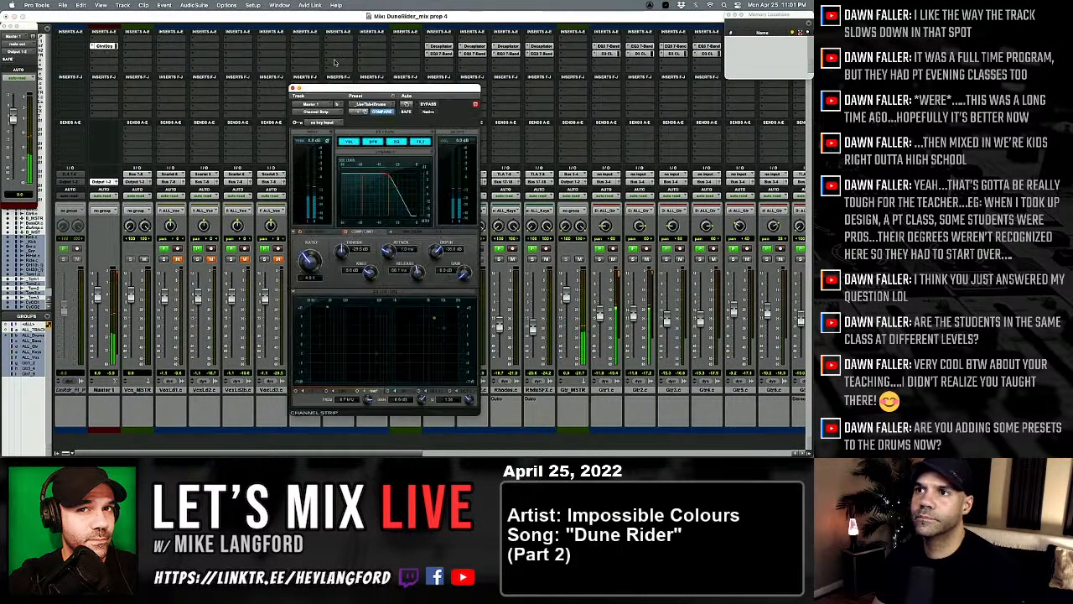
pyautogui.moveTo(386, 82); pyautogui.dragTo(135, 6)
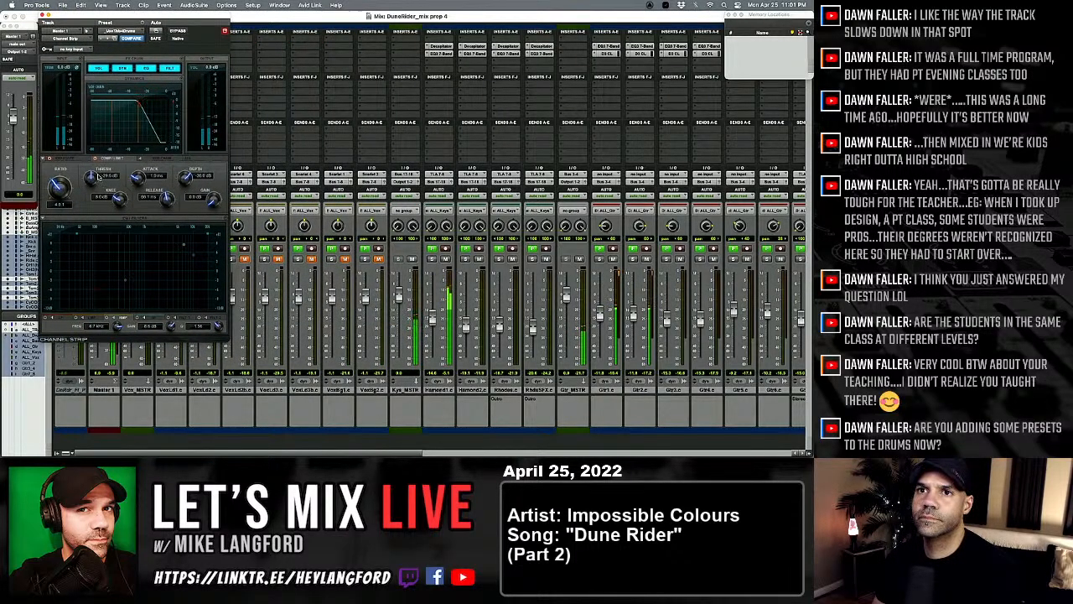
pyautogui.moveTo(90, 178); pyautogui.dragTo(96, 173)
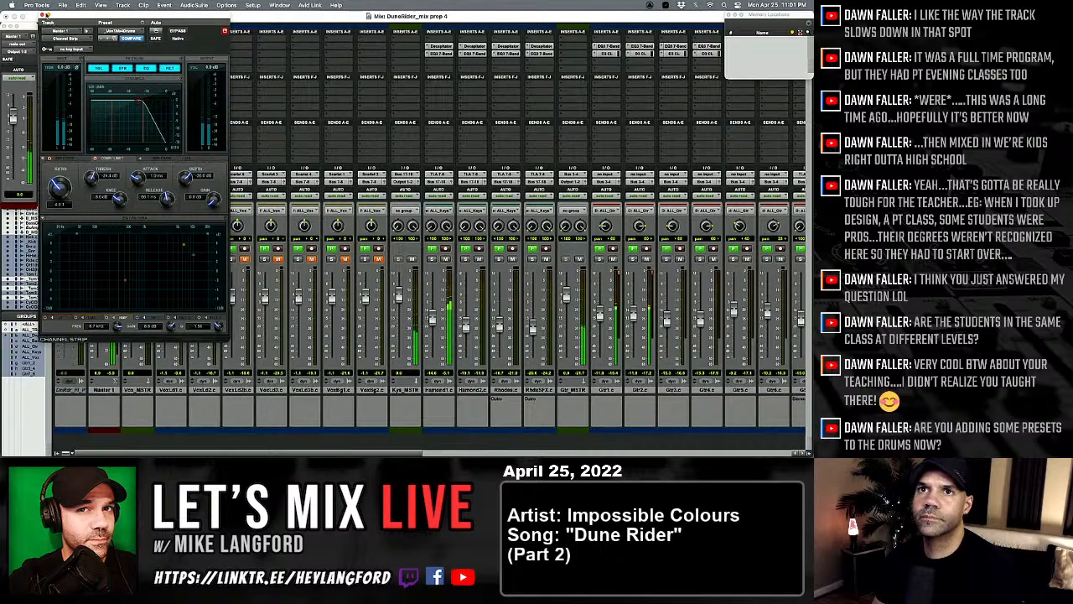
pyautogui.click(42, 15)
# Step: Audition the bass DI in solo with its SansAmp PSA-1, set its fader to about -9.4 dB and release the solo
pyautogui.hscroll(5, 334, 311)
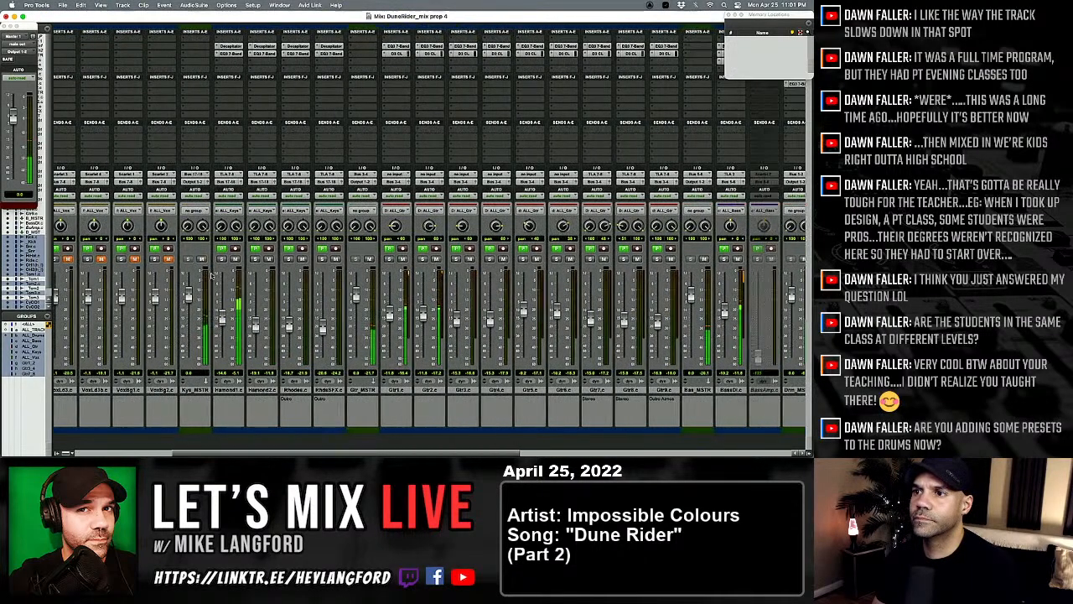
pyautogui.hscroll(2, 333, 311)
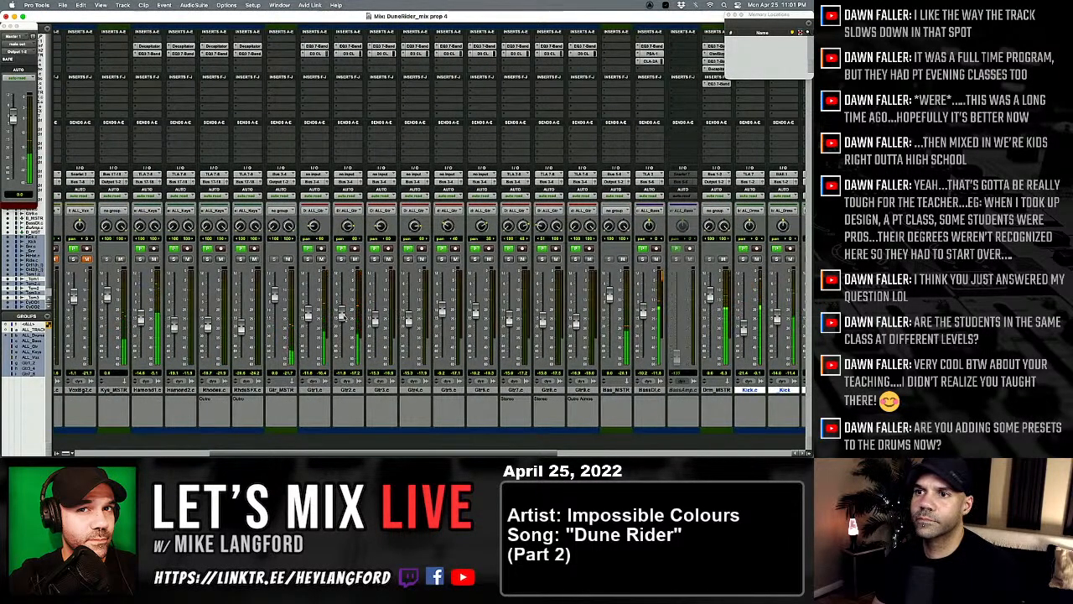
pyautogui.hscroll(7, 350, 342)
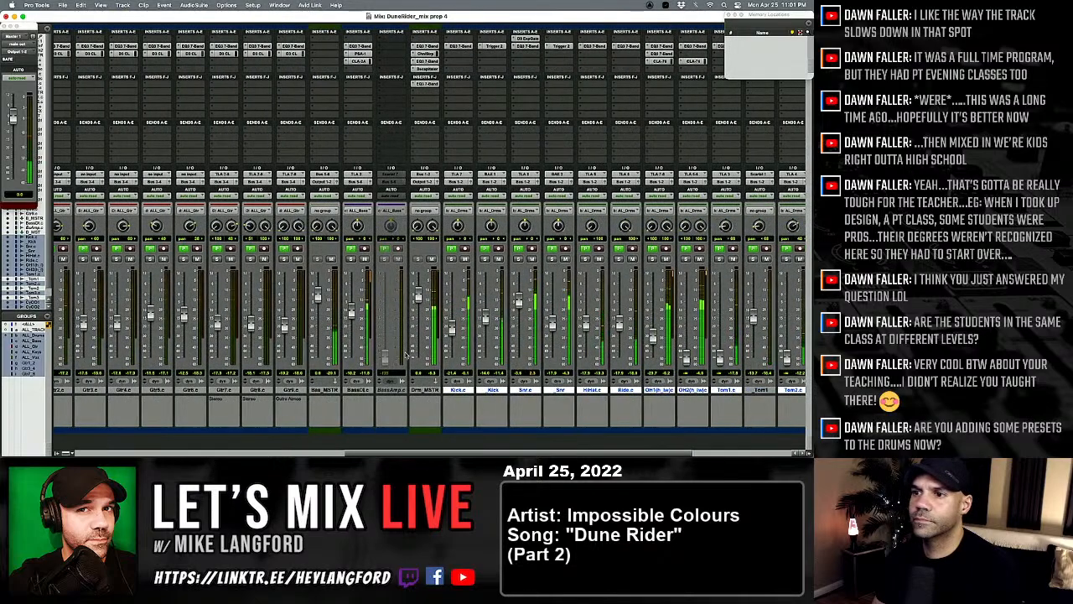
pyautogui.click(352, 259)
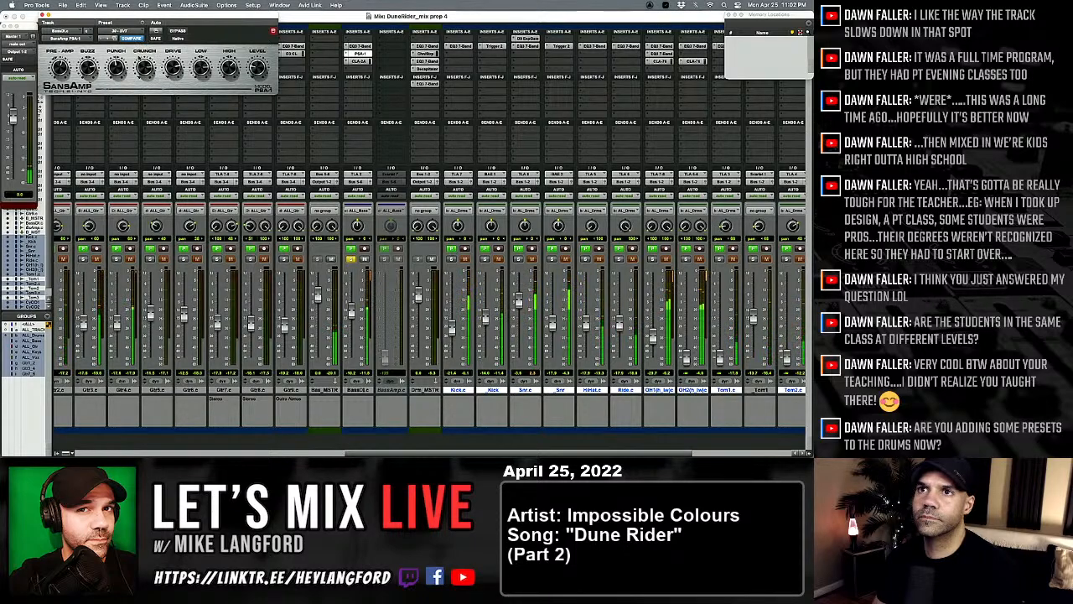
pyautogui.click(351, 259)
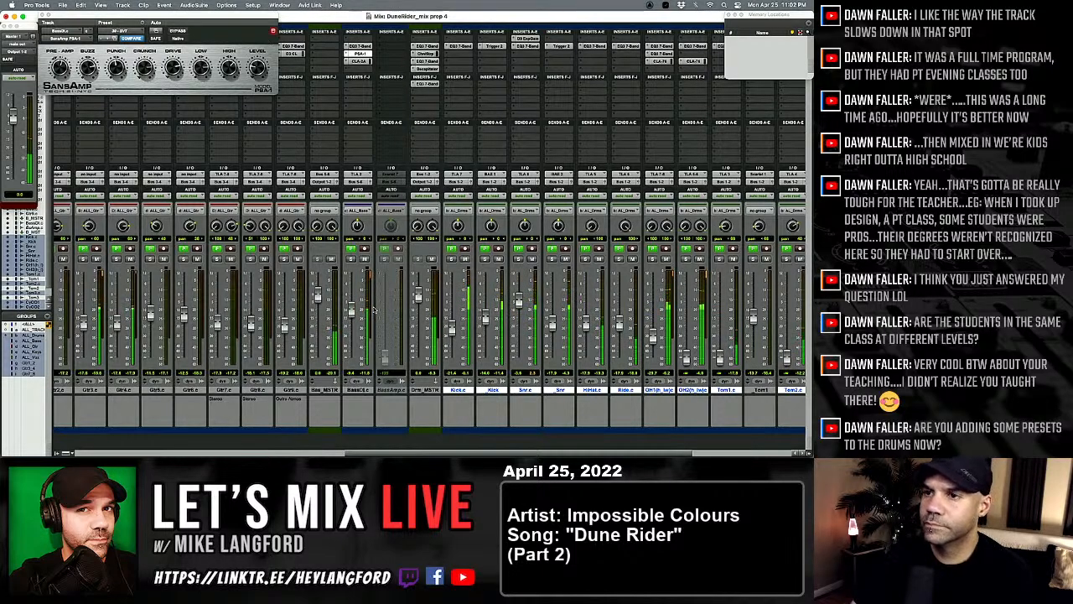
# Step: Trim the grouped keys so Hamond1 sits at about -16.4 dB and lower the main snare's fader to about -10.5 dB
pyautogui.hscroll(-5, 369, 326)
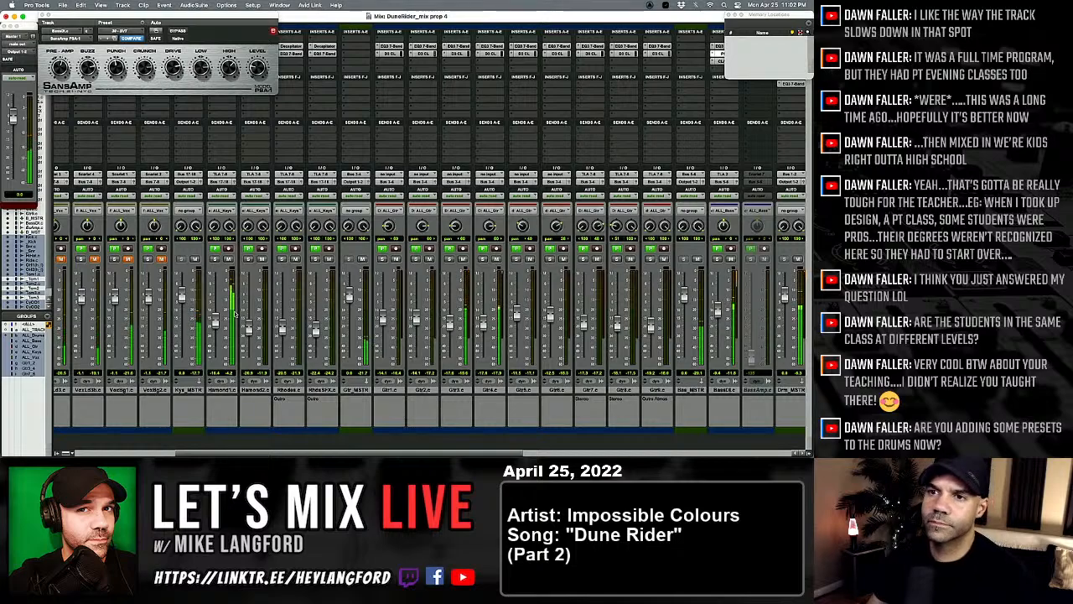
pyautogui.hscroll(10, 227, 323)
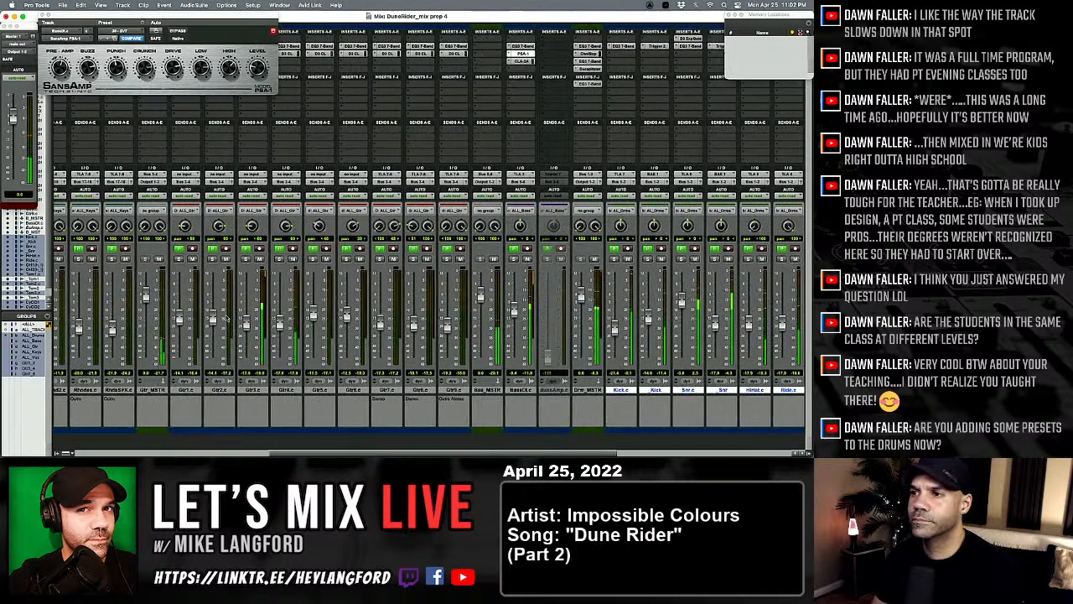
pyautogui.hscroll(5, 229, 317)
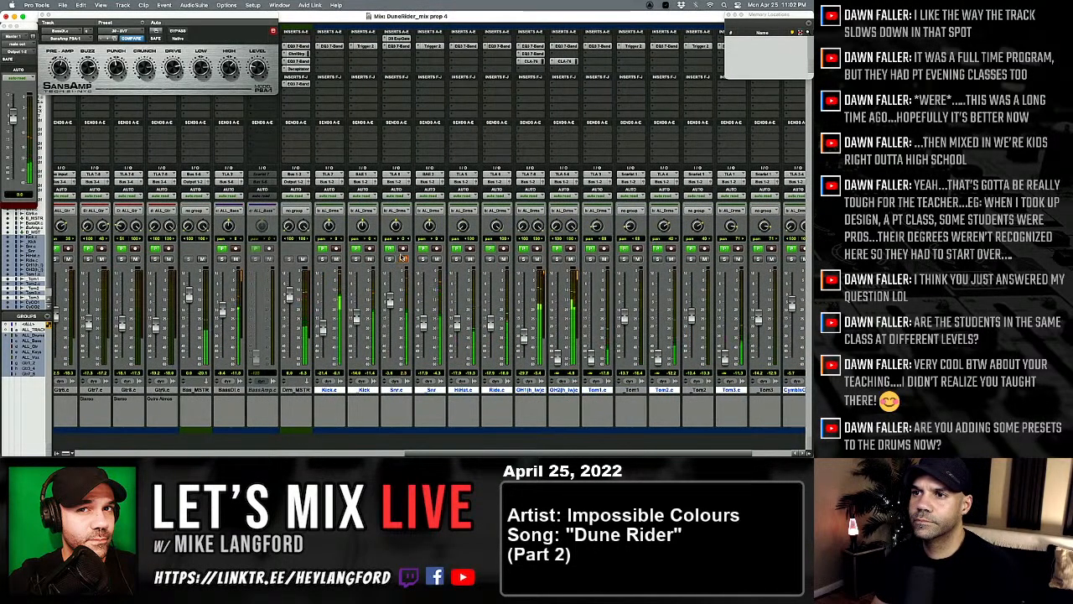
pyautogui.click(403, 259)
pyautogui.moveTo(389, 300)
pyautogui.mouseDown()
pyautogui.moveTo(391, 387)
pyautogui.moveTo(390, 312)
pyautogui.mouseUp()
# Step: Mute the main snare while pulling the triggered snare's fader nearly all the way down, then unmute the main snare and trim it to about -12.6 dB
pyautogui.hscroll(-10, 390, 312)
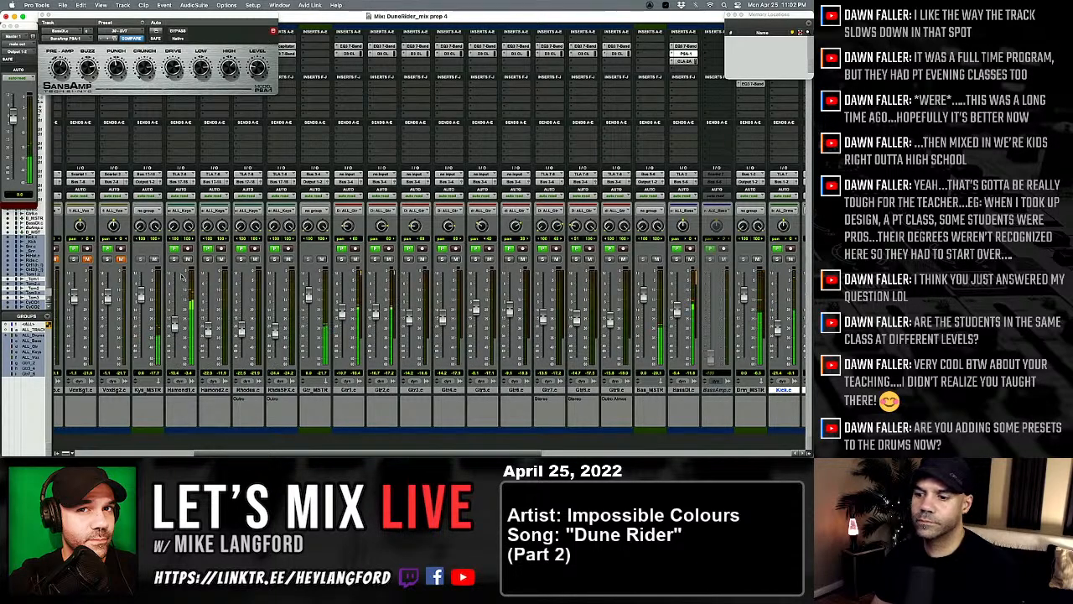
pyautogui.hscroll(10, 516, 311)
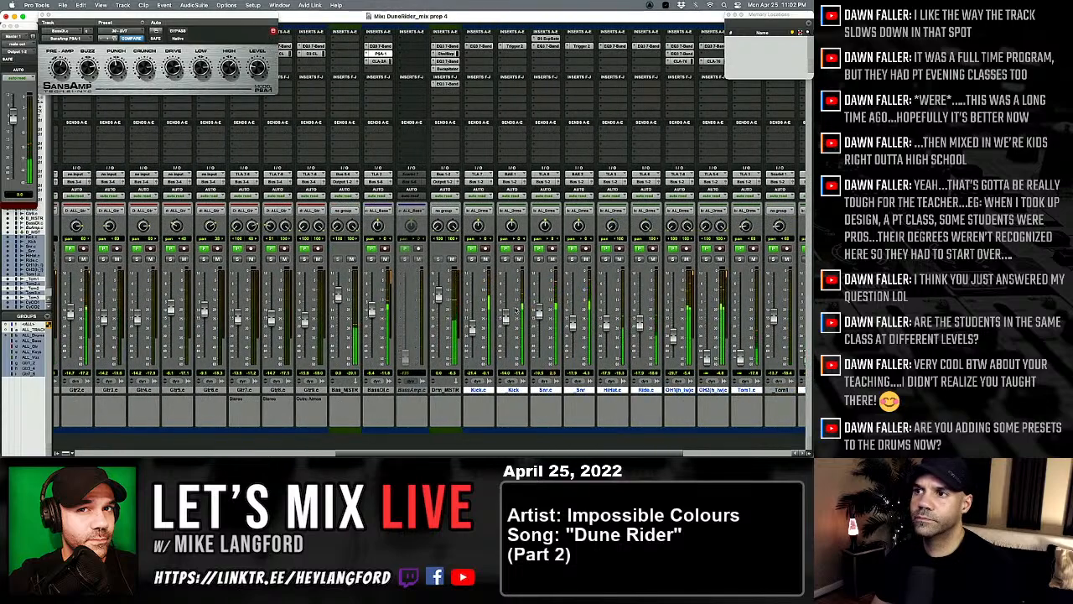
pyautogui.click(552, 258)
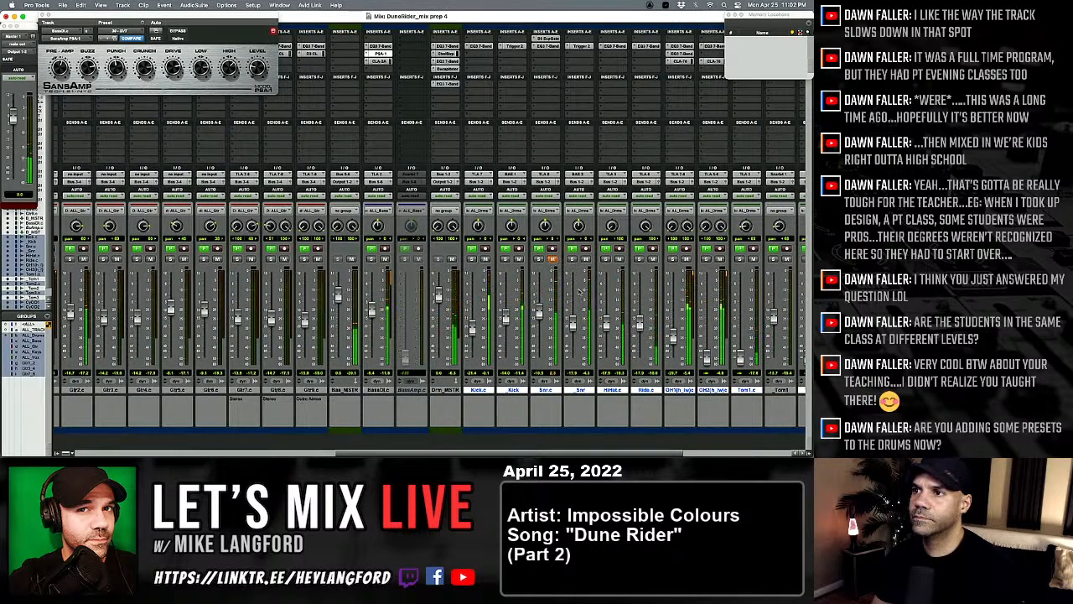
pyautogui.moveTo(573, 325); pyautogui.dragTo(573, 362)
pyautogui.click(552, 259)
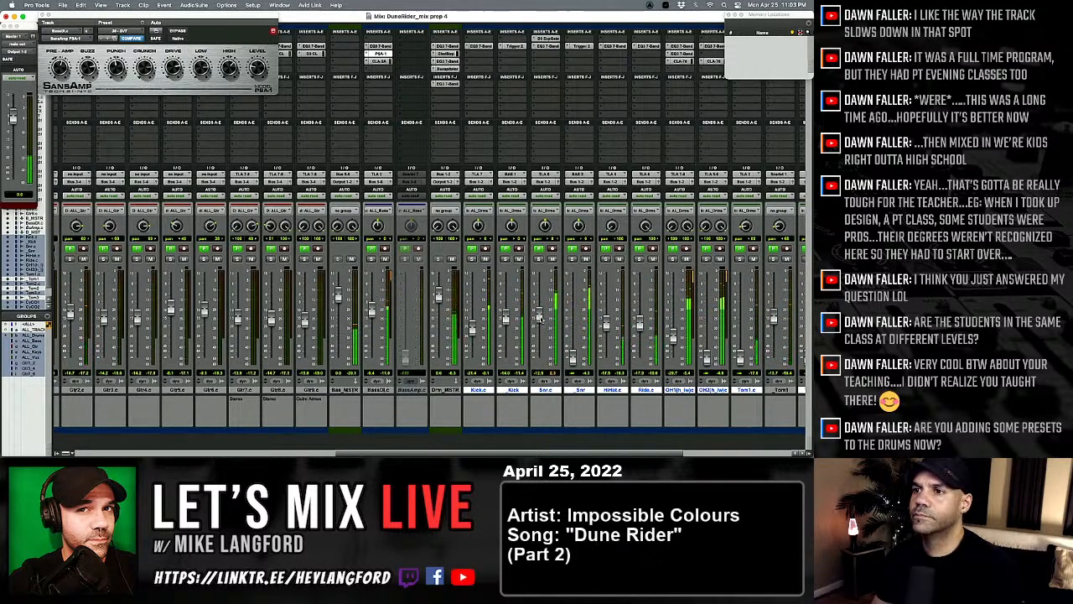
# Step: Raise the second overhead's fader and trim the grouped keys so Hamond1 sits at about -17.9 dB
pyautogui.hscroll(2, 587, 335)
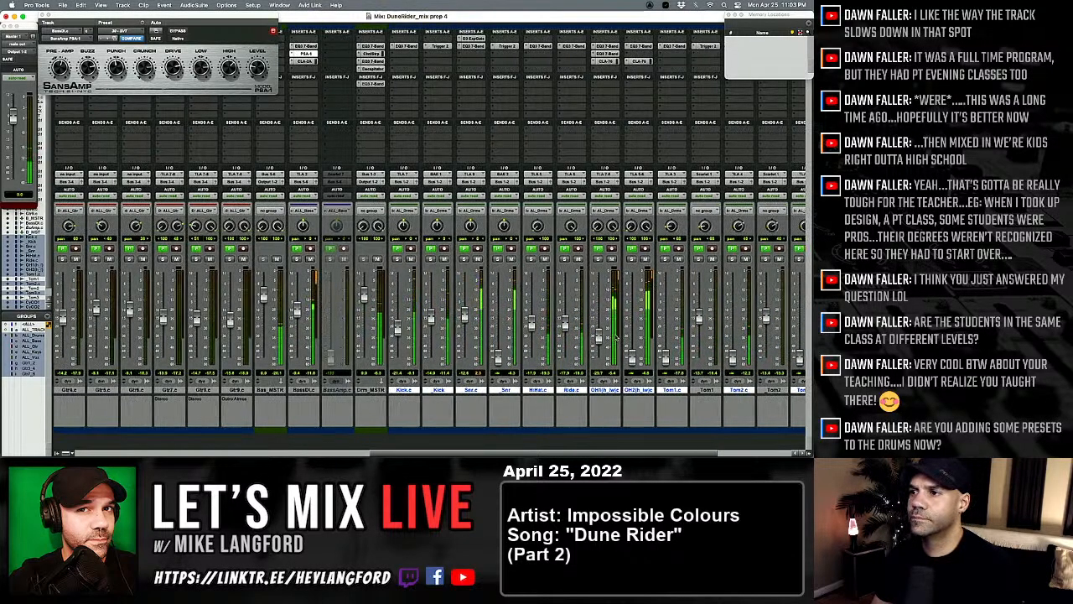
pyautogui.moveTo(632, 357); pyautogui.dragTo(633, 339)
pyautogui.hscroll(-10, 597, 340)
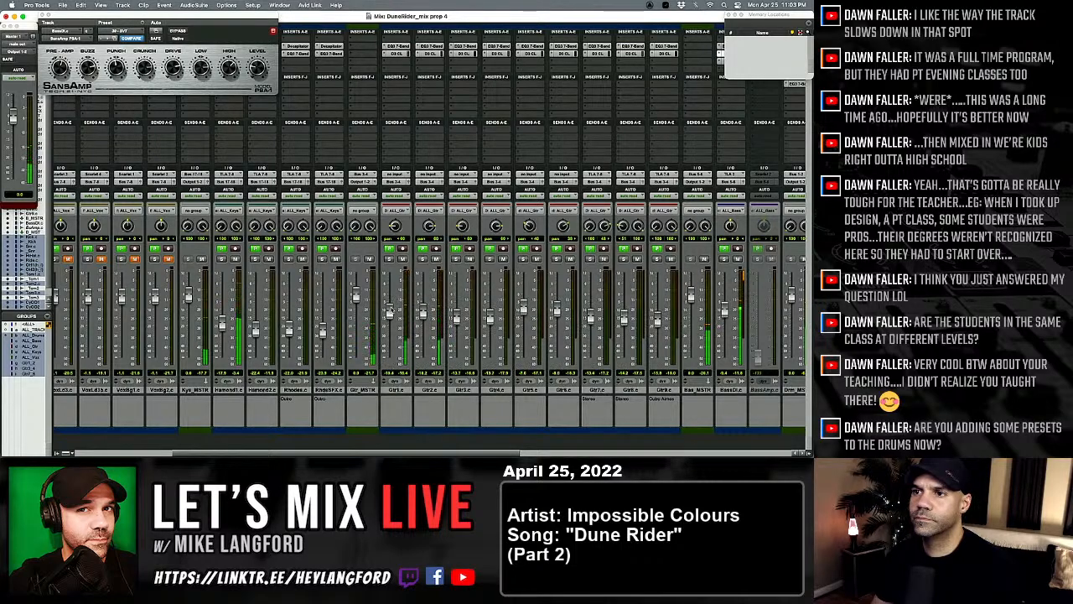
# Step: Close the bass SansAmp and open the Master 1 channel strip to check its compression
pyautogui.hscroll(-5, 391, 314)
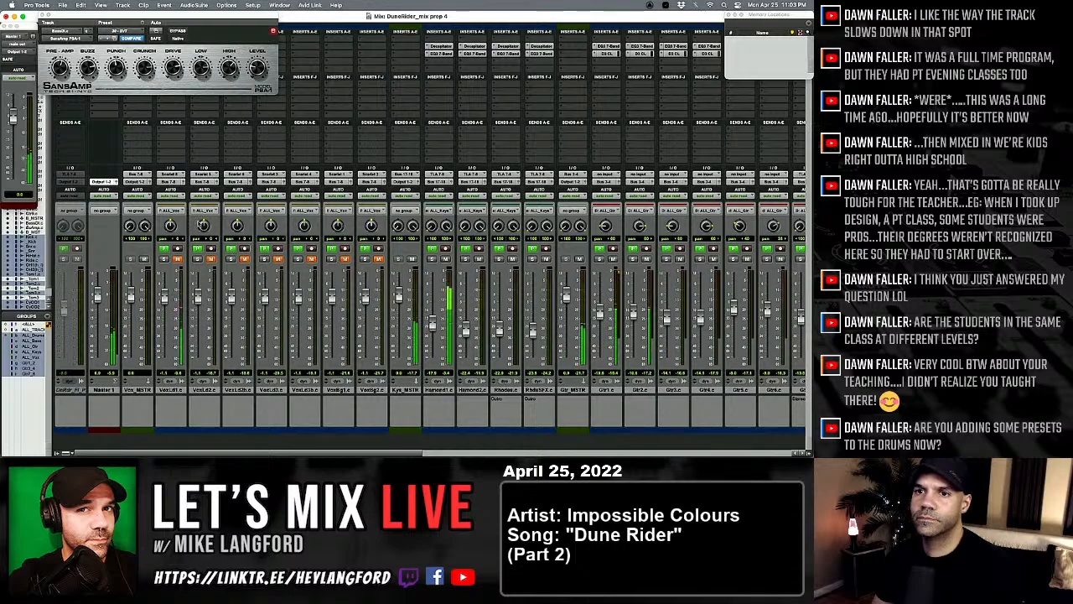
pyautogui.click(42, 15)
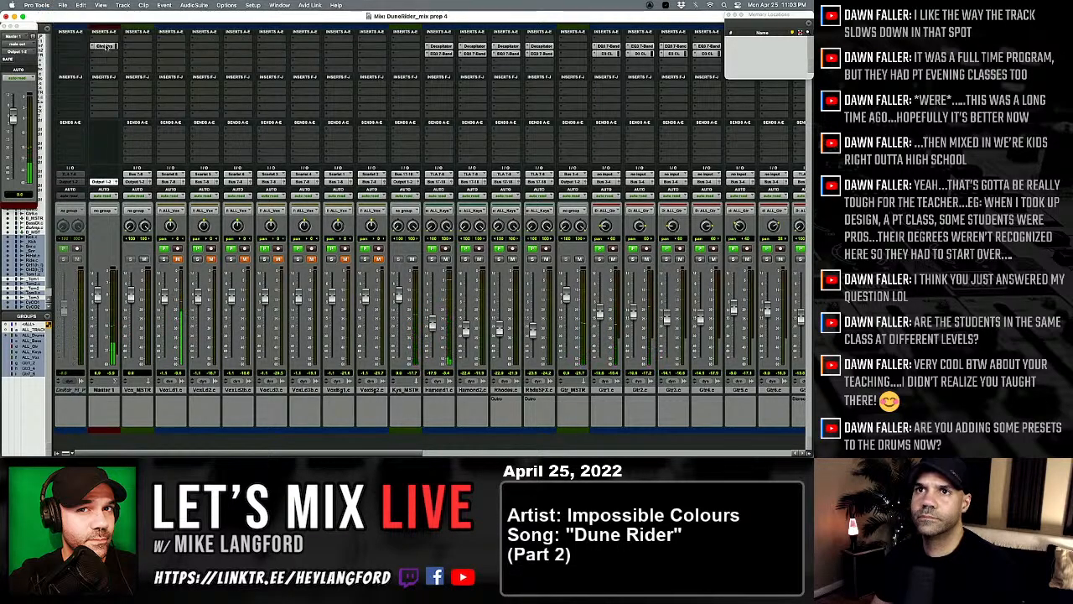
pyautogui.click(105, 46)
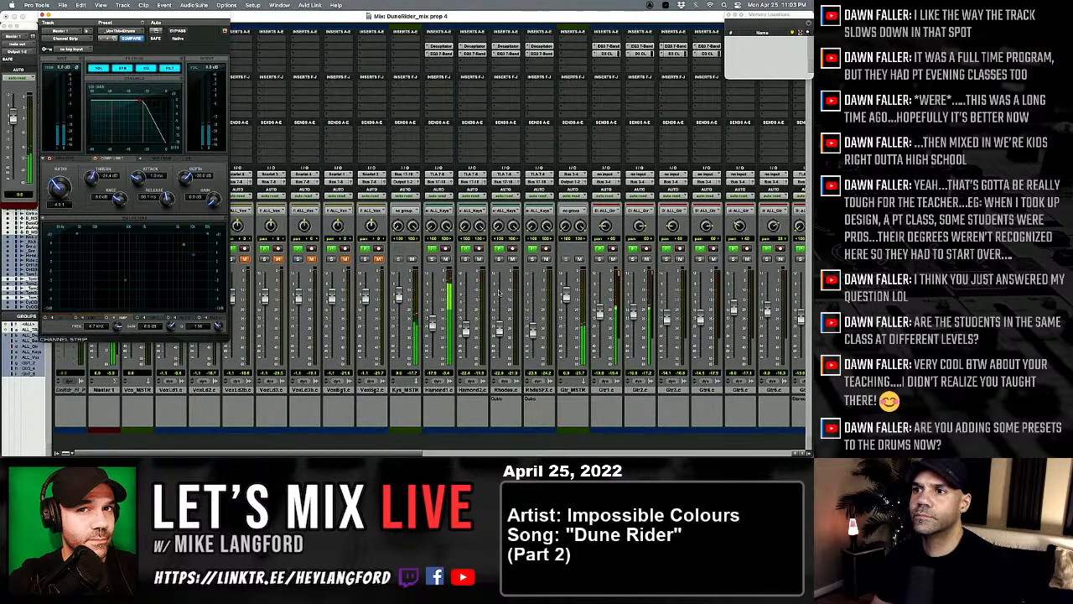
# Step: Mute the keys, guitar and bass groups and raise the grouped drum faders together
pyautogui.hscroll(3, 480, 260)
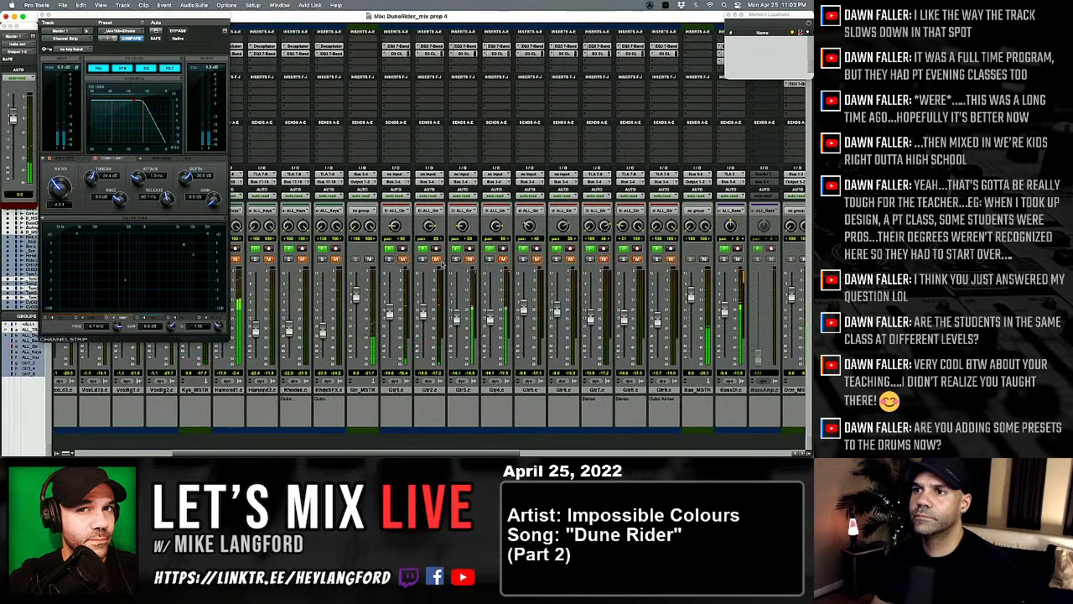
pyautogui.hscroll(5, 457, 275)
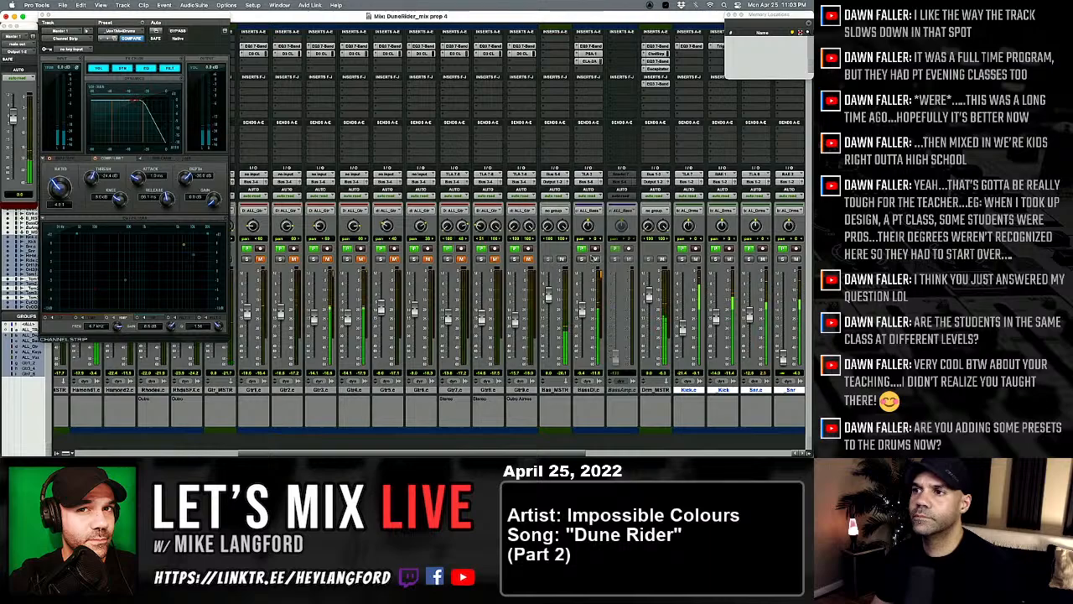
pyautogui.hscroll(2, 599, 146)
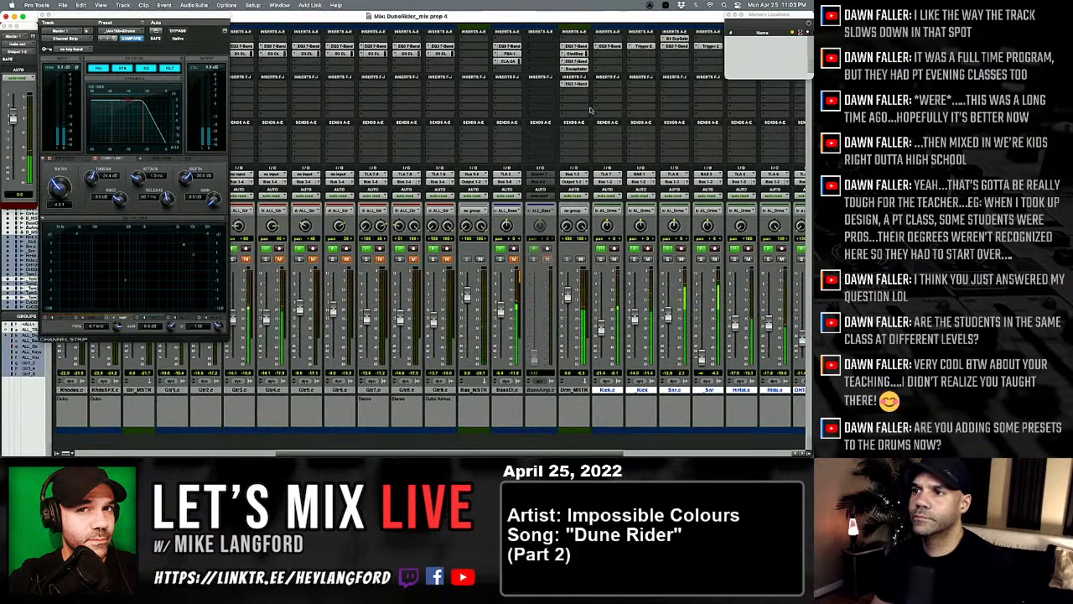
pyautogui.hscroll(5, 599, 333)
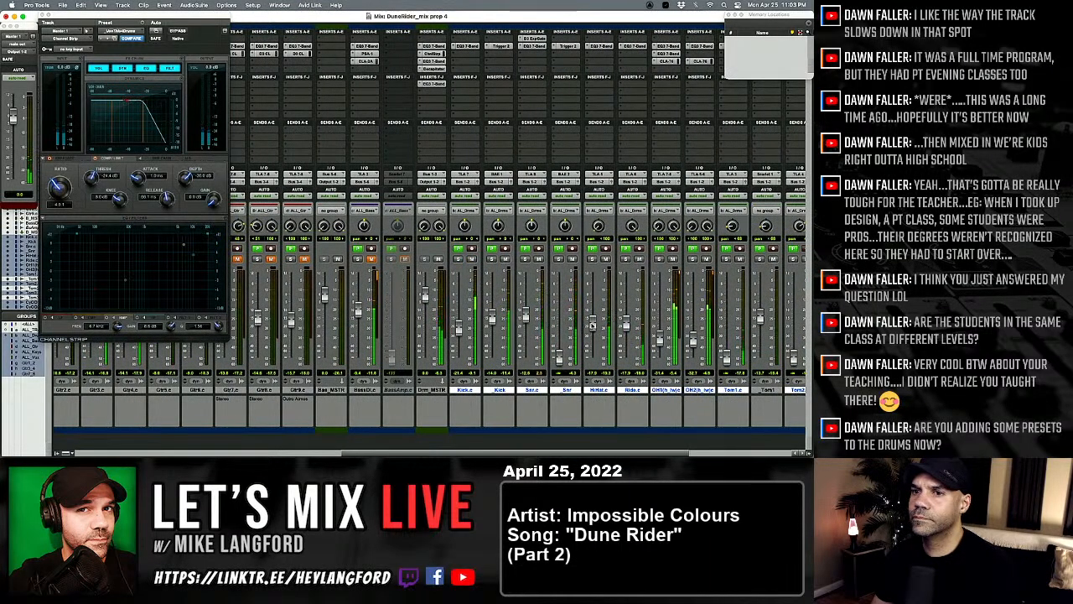
pyautogui.moveTo(591, 320); pyautogui.dragTo(592, 308)
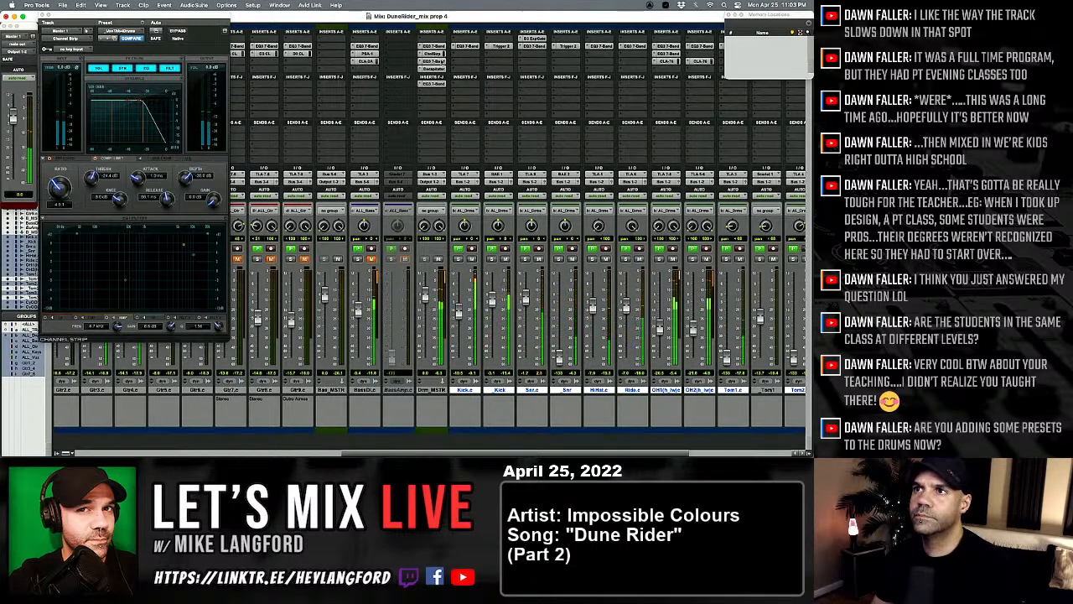
# Step: Open the drum master's channel strip and rework the compressor's threshold, attack and release, shortening the attack and release times
pyautogui.click(431, 53)
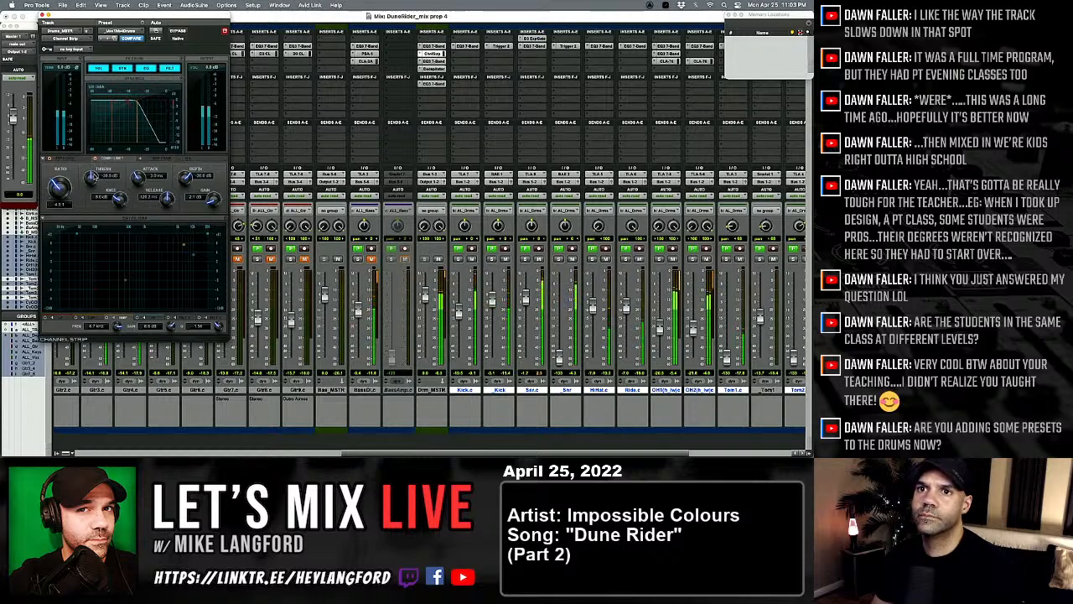
pyautogui.moveTo(94, 177); pyautogui.dragTo(97, 170)
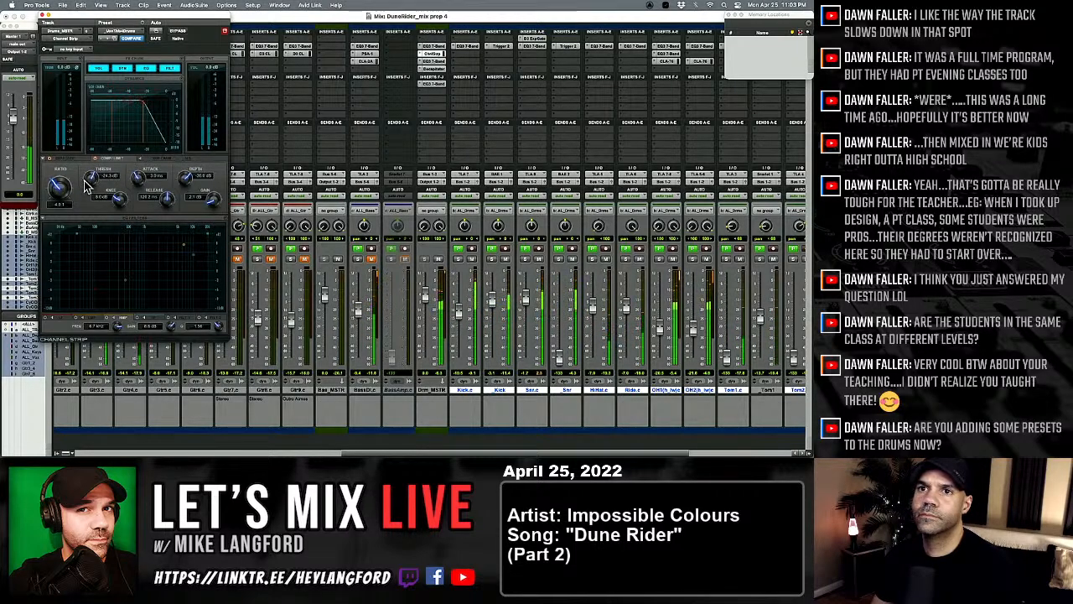
pyautogui.moveTo(89, 177); pyautogui.dragTo(92, 227)
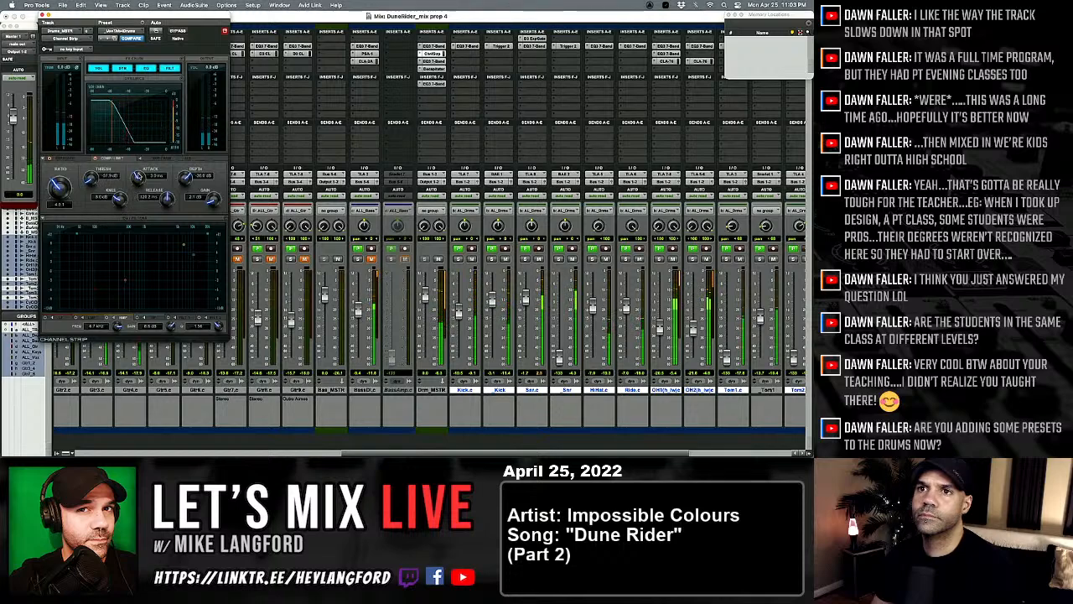
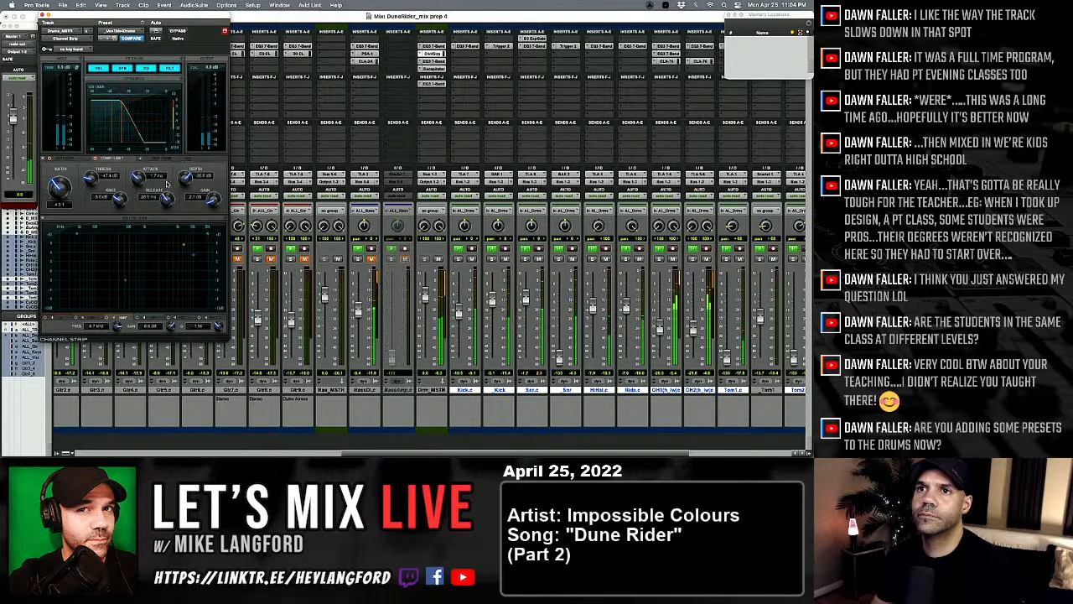
pyautogui.moveTo(94, 176); pyautogui.dragTo(104, 161)
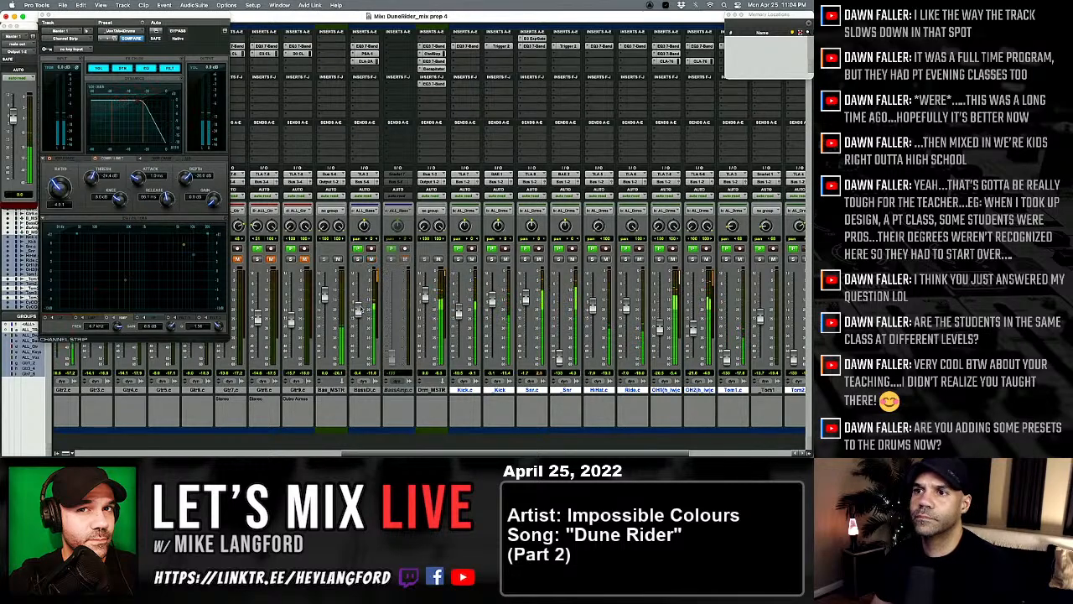
# Step: Raise the bass DI fader slightly, check the guitar and keys levels, and lower the triggered kick to about -12 dB
pyautogui.moveTo(358, 307); pyautogui.dragTo(359, 328)
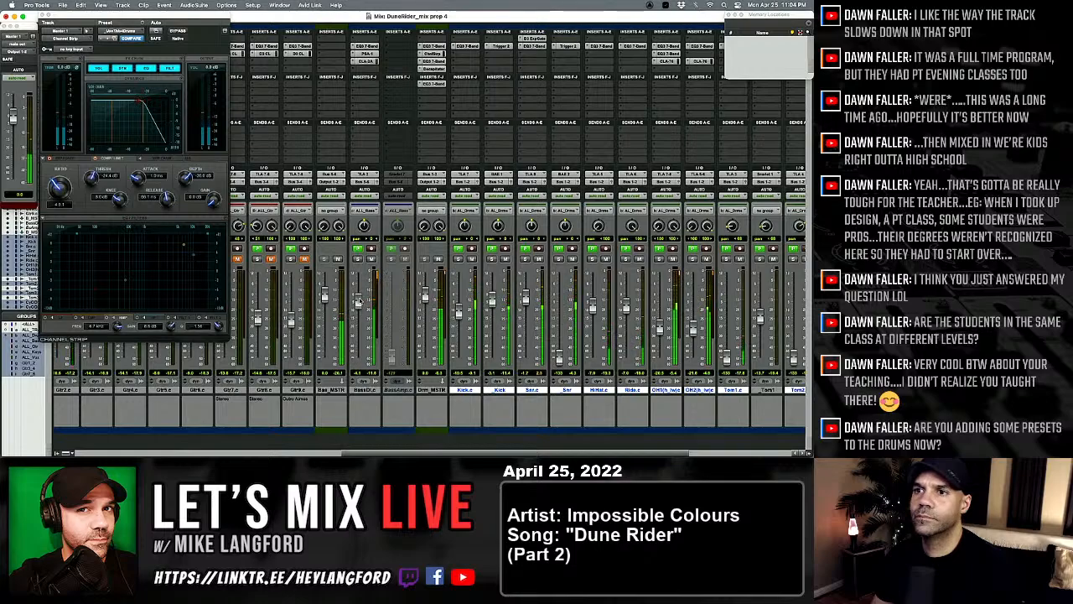
pyautogui.hscroll(-5, 366, 317)
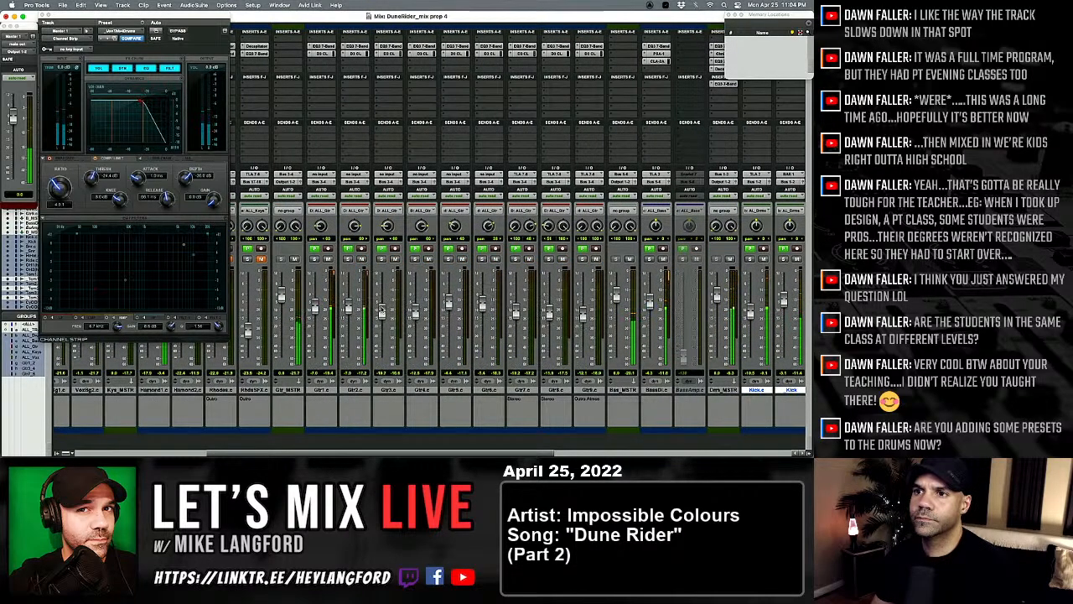
pyautogui.hscroll(-5, 381, 311)
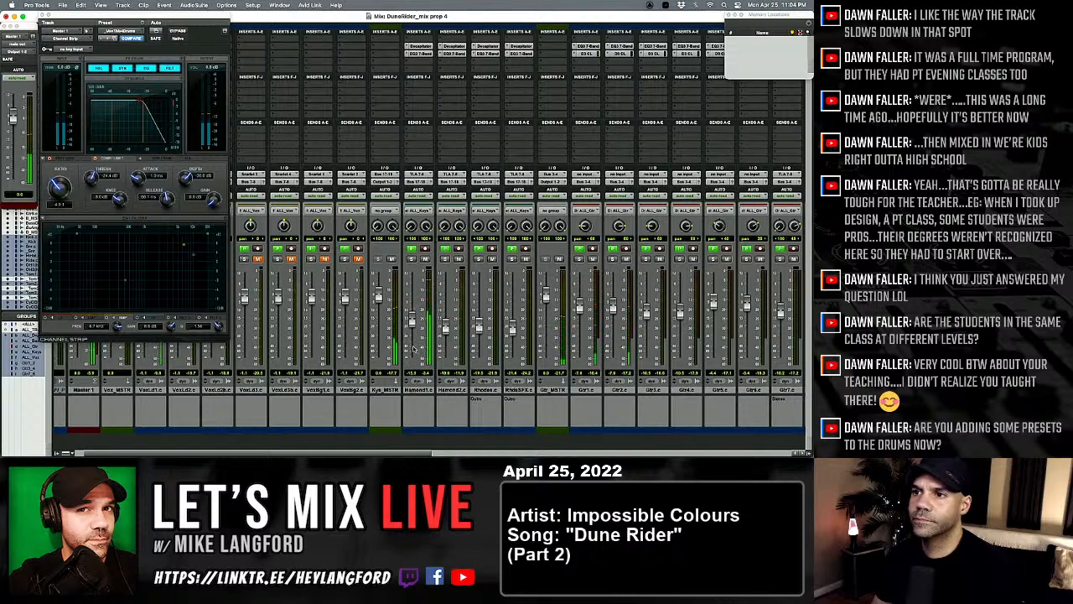
pyautogui.hscroll(10, 436, 335)
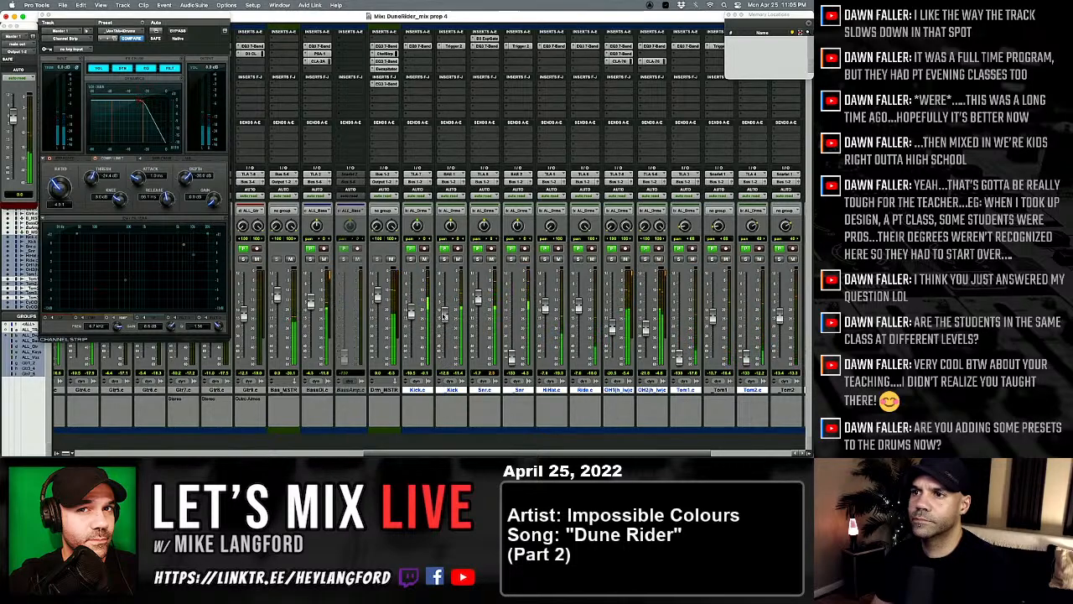
# Step: Try adjusting the high-frequency band on the drum master's last EQ
pyautogui.click(385, 84)
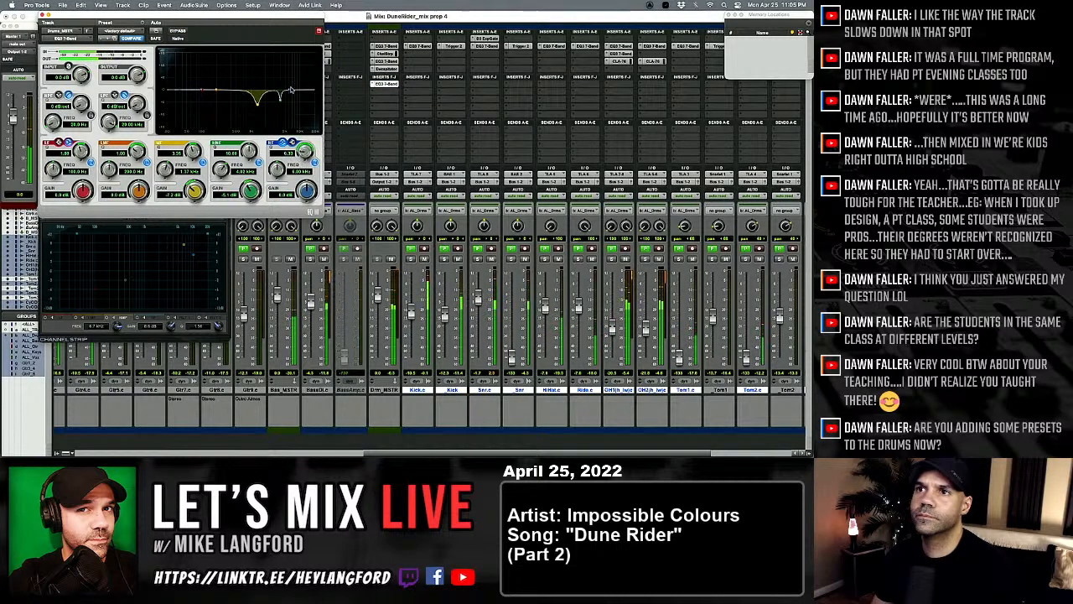
pyautogui.moveTo(291, 89)
pyautogui.mouseDown()
pyautogui.moveTo(289, 123)
pyautogui.moveTo(288, 89)
pyautogui.mouseUp()
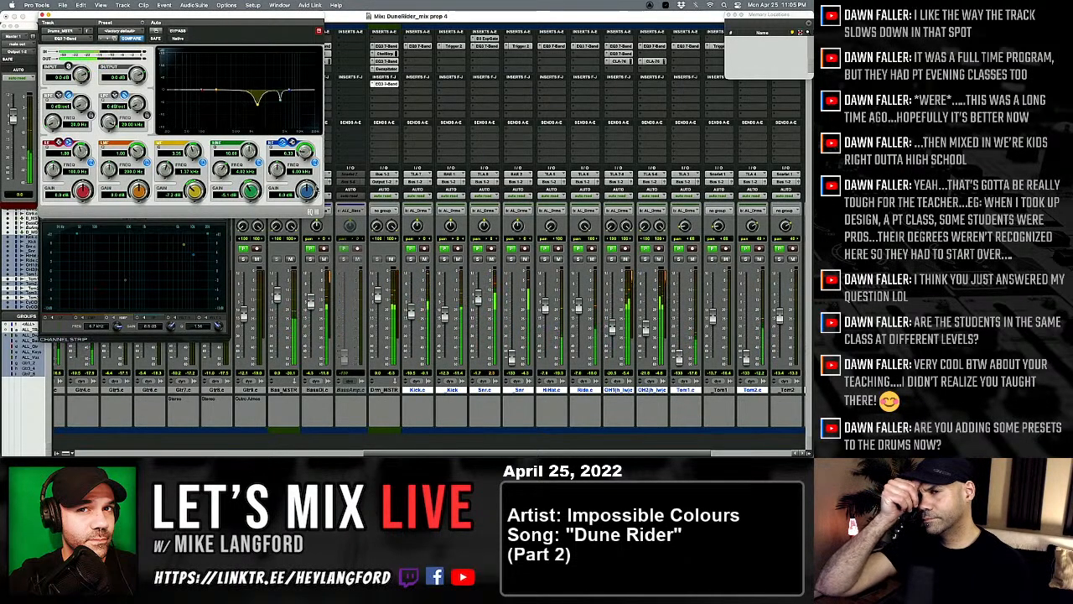
pyautogui.click(42, 16)
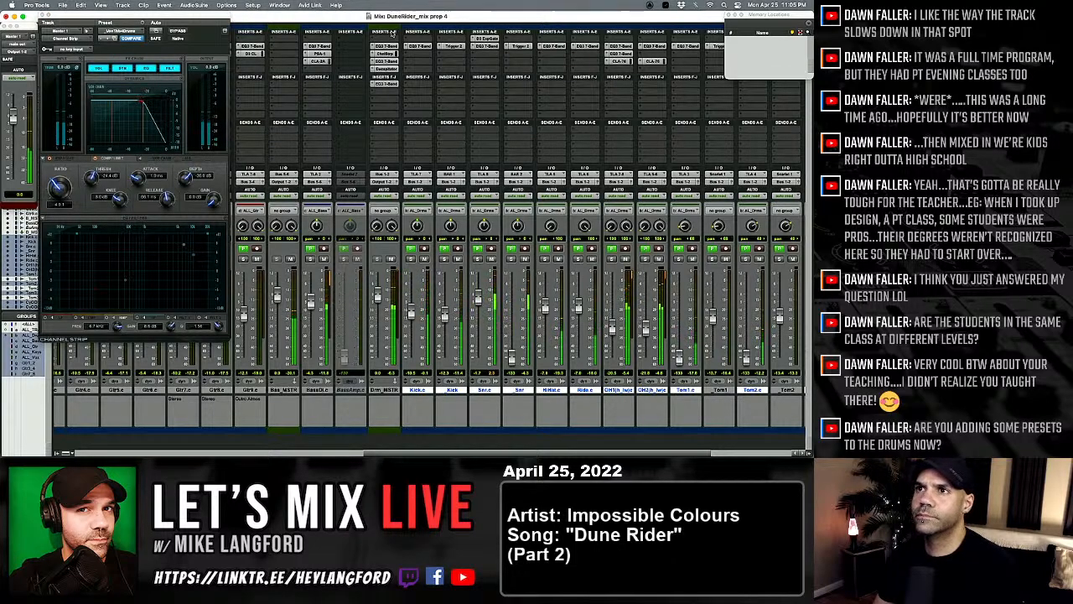
# Step: Compare the drum master's sound with the Decapitator saturation bypassed and active
pyautogui.click(384, 69)
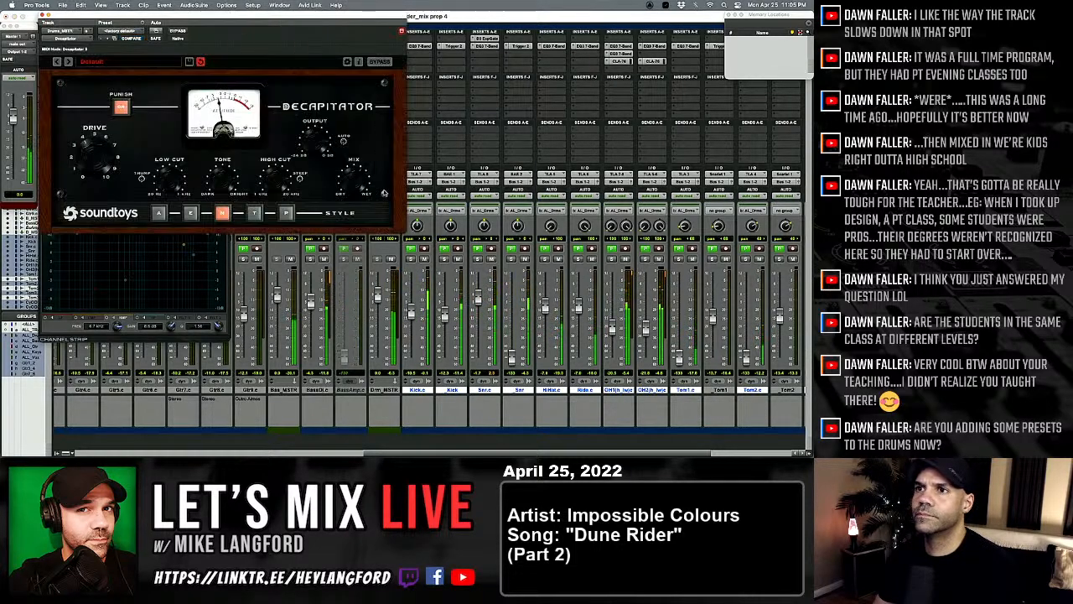
pyautogui.click(176, 31)
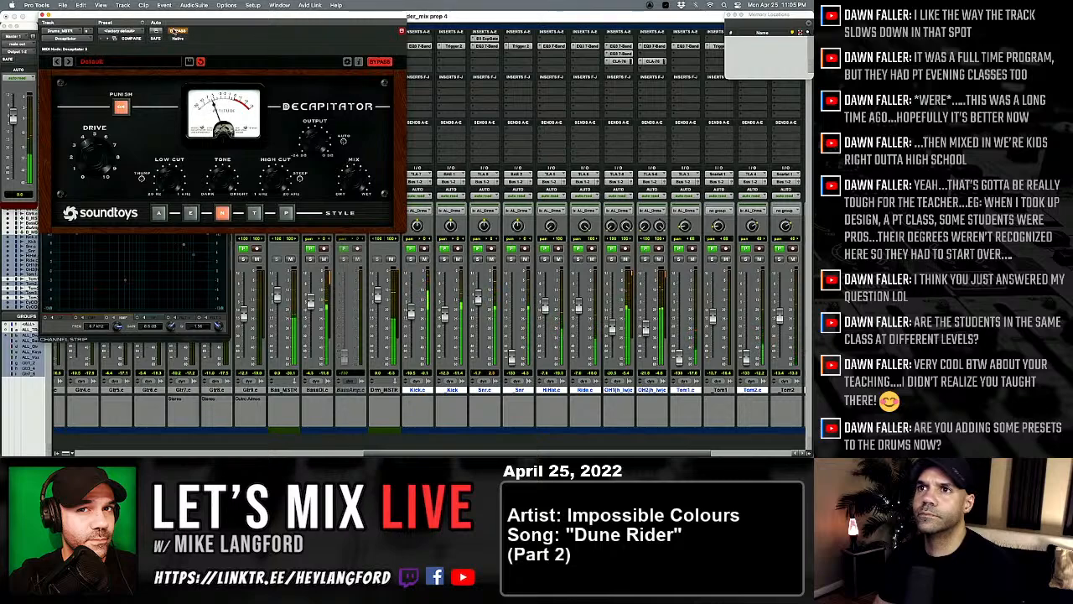
pyautogui.click(176, 31)
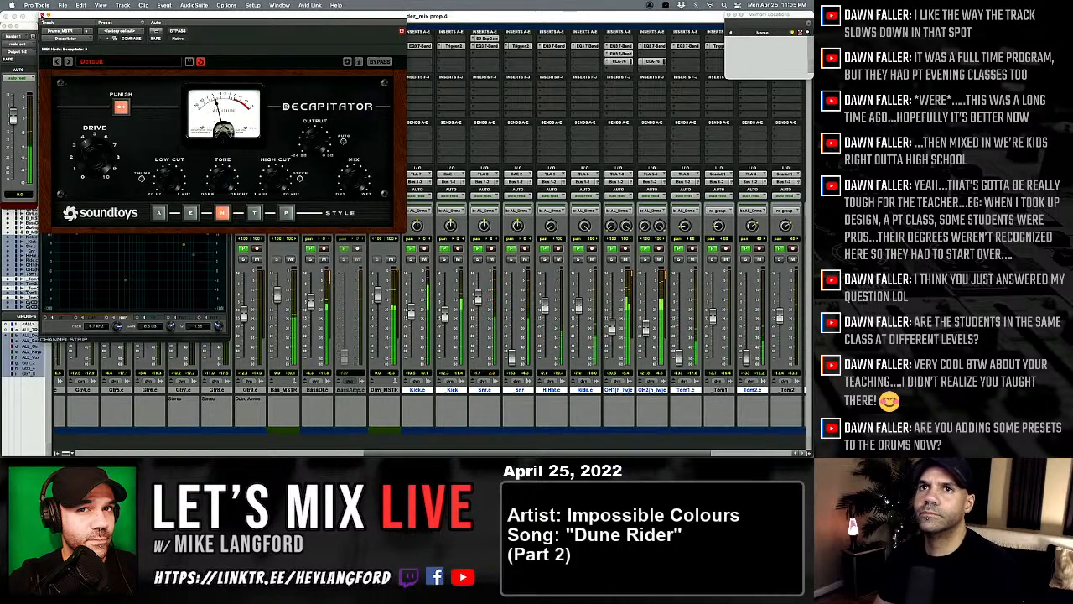
pyautogui.click(42, 16)
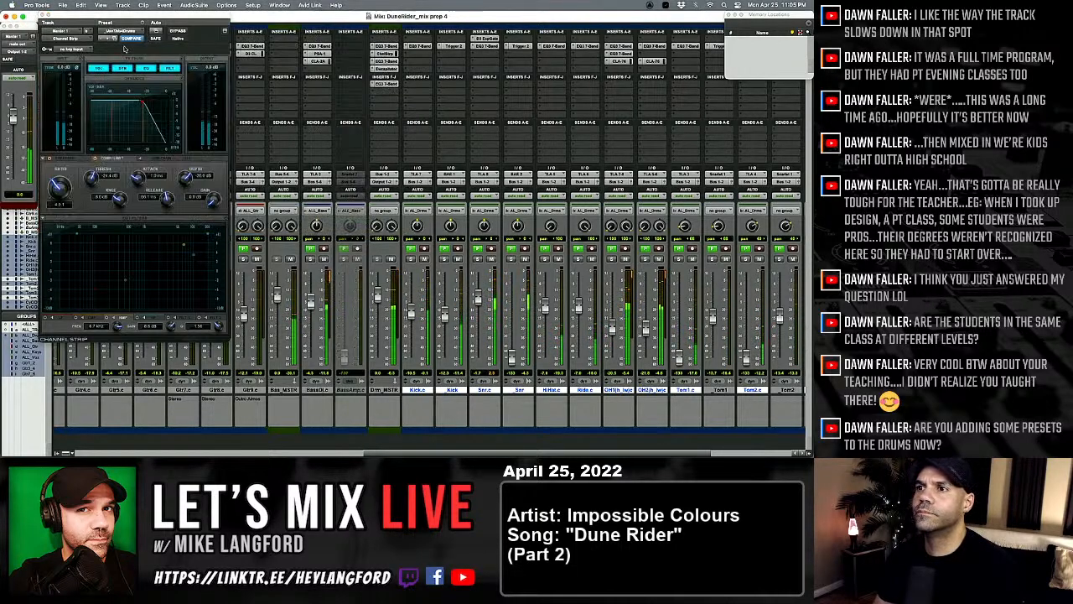
# Step: In the drum master's first EQ, sweep a boosted high-mid band and cut it about 5 dB near 3.47 kHz with Q 4.22
pyautogui.click(385, 47)
pyautogui.moveTo(251, 192); pyautogui.dragTo(223, 152)
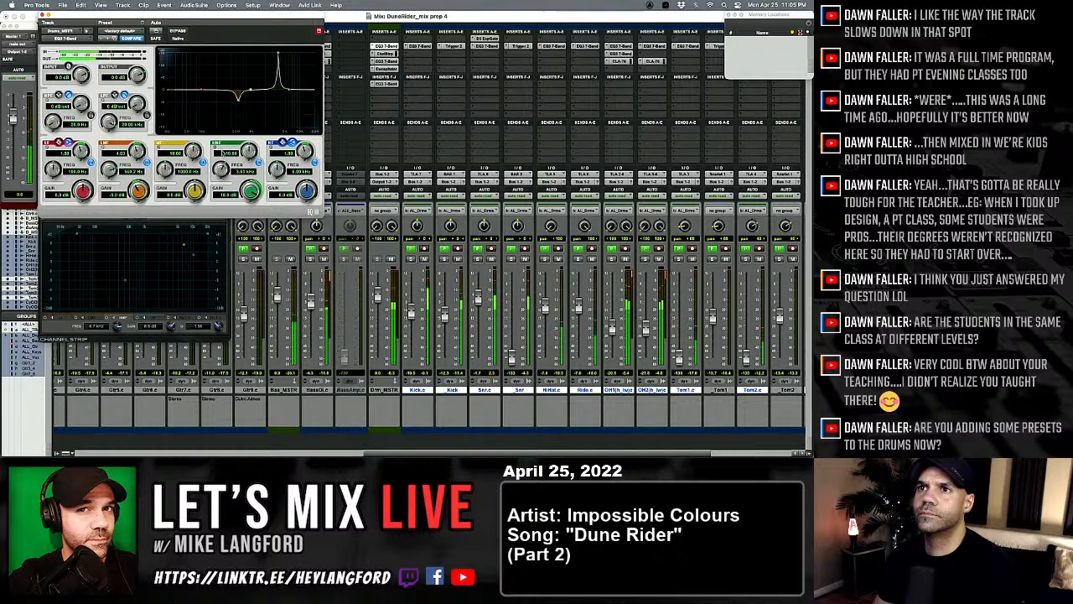
pyautogui.moveTo(254, 191); pyautogui.dragTo(242, 226)
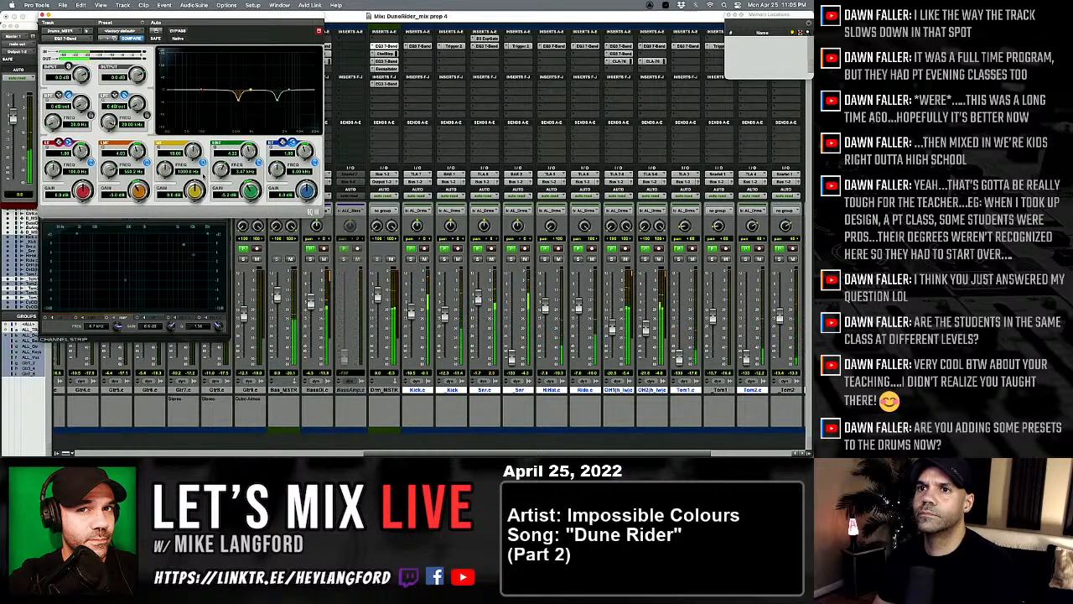
# Step: Audition a boosted low-mid band and switch it off, then sweep the mid band and cut it narrowly near 2.23 kHz
pyautogui.moveTo(140, 193); pyautogui.dragTo(133, 169)
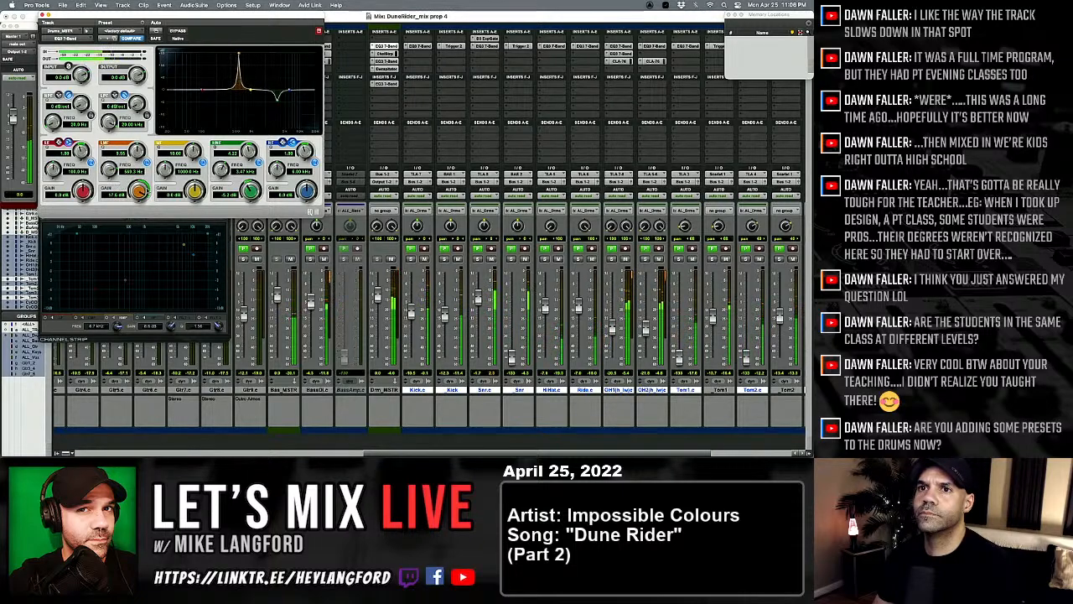
pyautogui.click(147, 164)
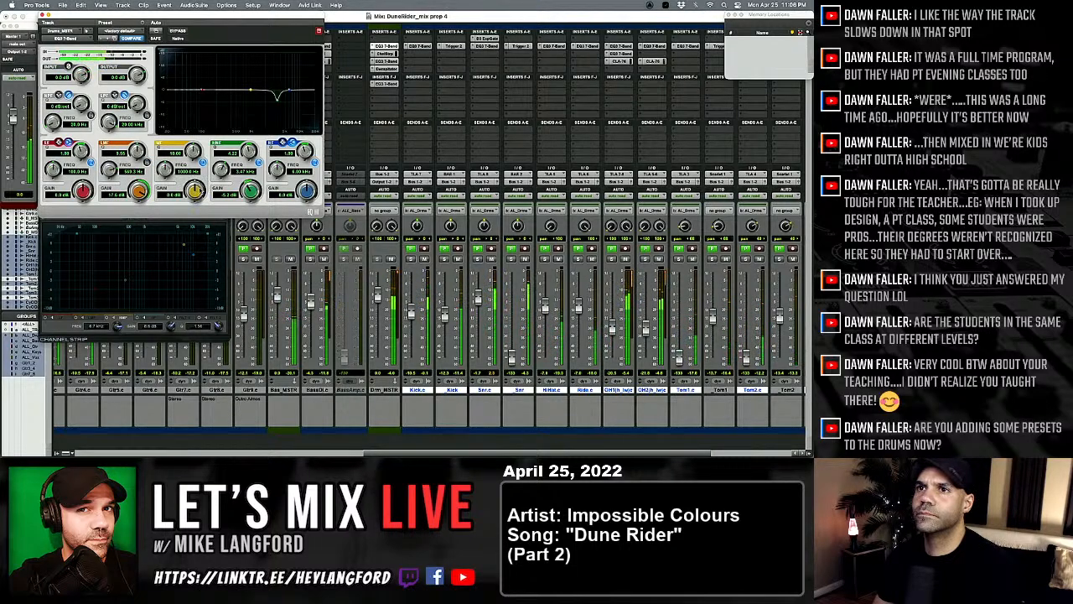
pyautogui.moveTo(200, 192); pyautogui.dragTo(172, 124)
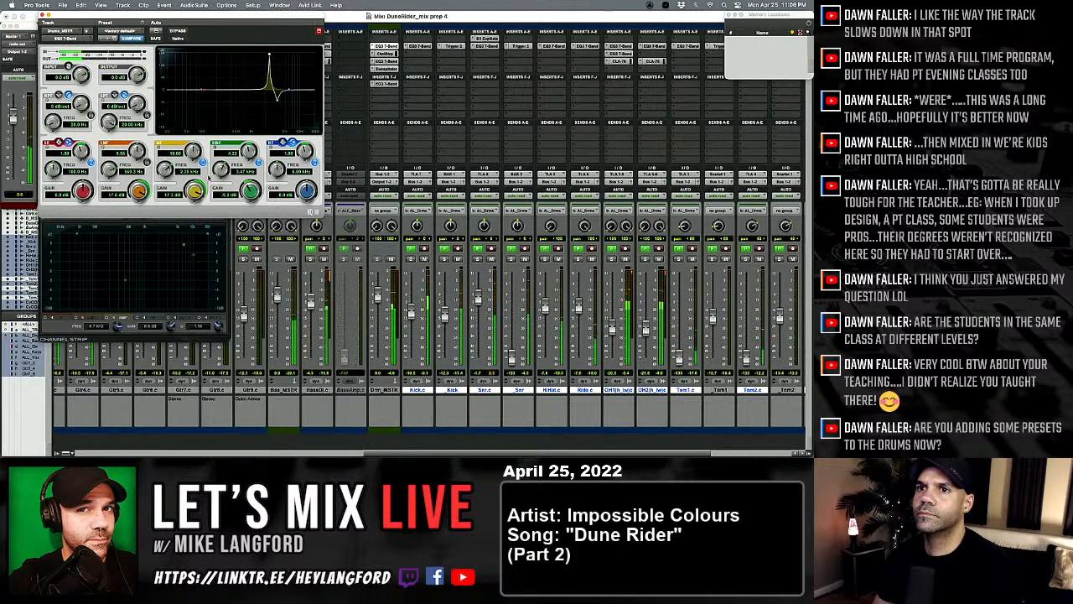
pyautogui.moveTo(194, 191); pyautogui.dragTo(172, 220)
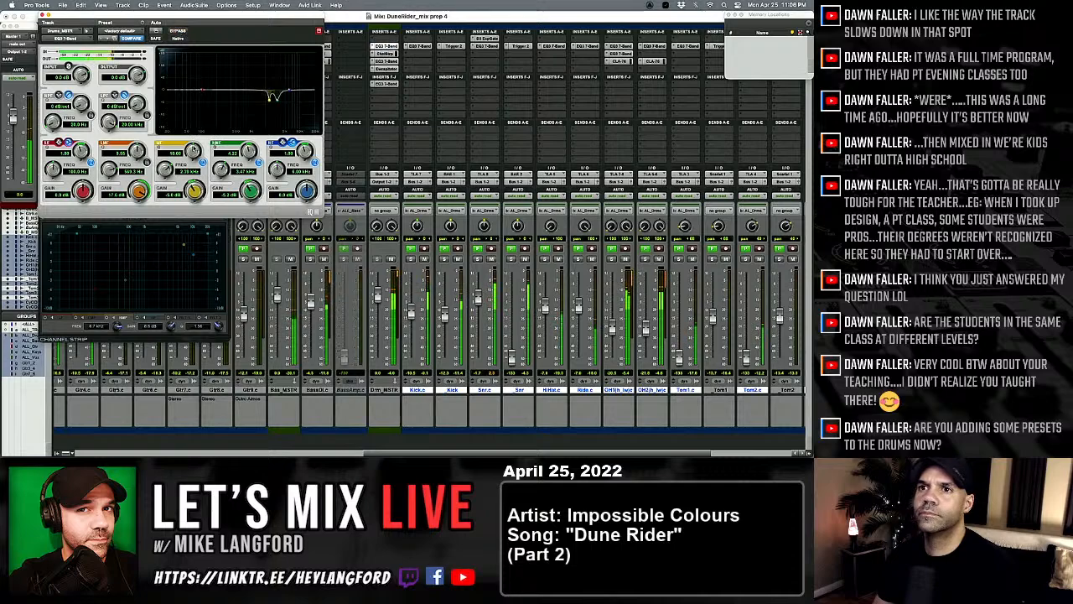
pyautogui.moveTo(193, 148); pyautogui.dragTo(191, 153)
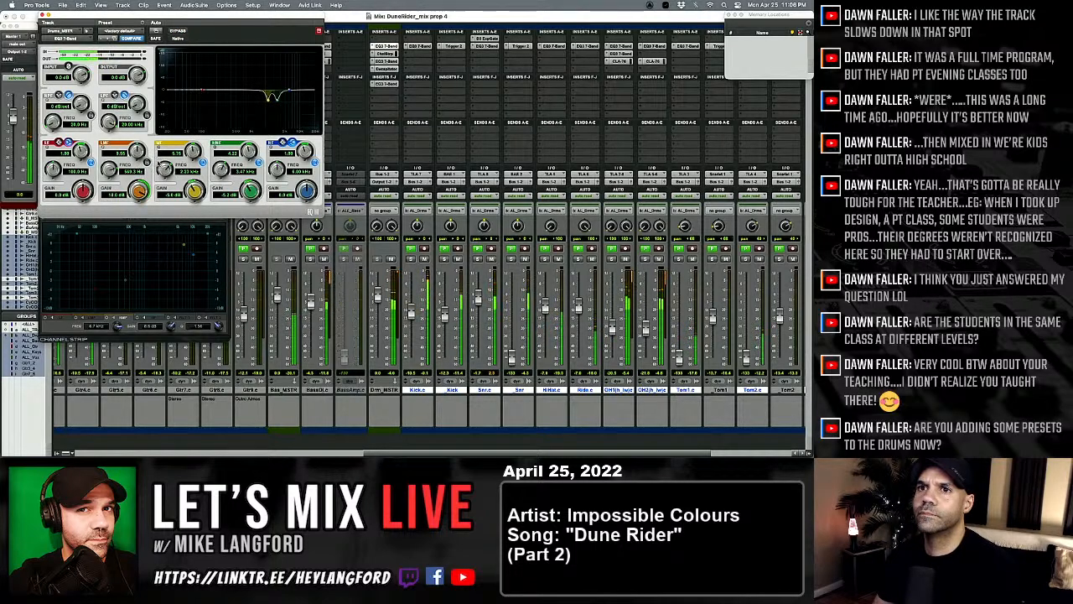
# Step: Re-enable the drum master EQ's low-mid band, cut it about 7.5 dB near 573 Hz with Q 6.24, and close the EQ
pyautogui.click(146, 162)
pyautogui.moveTo(110, 168); pyautogui.dragTo(124, 222)
pyautogui.moveTo(137, 151); pyautogui.dragTo(161, 81)
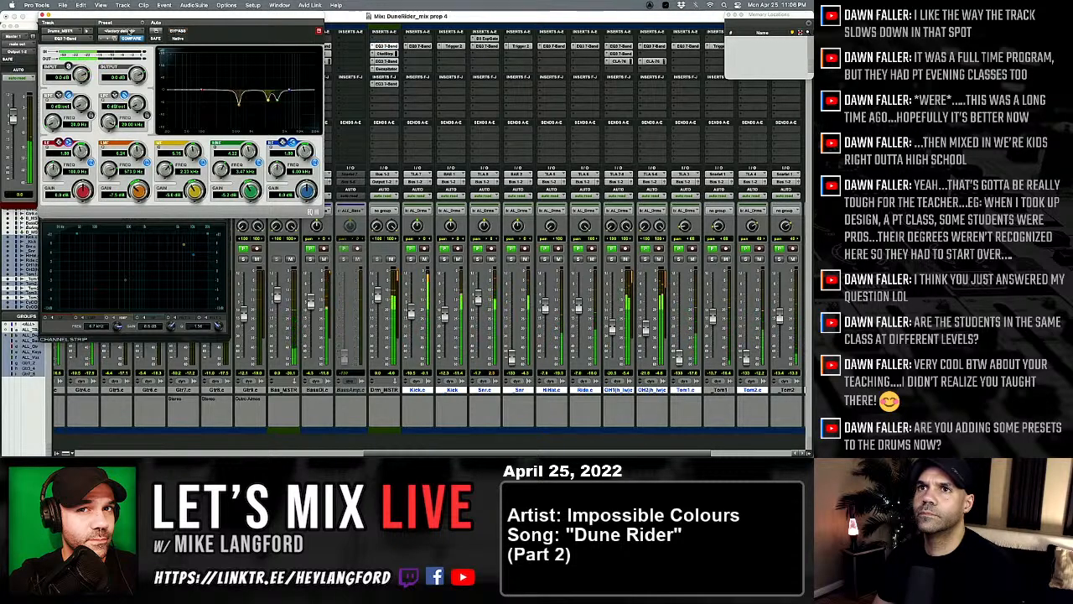
pyautogui.click(43, 15)
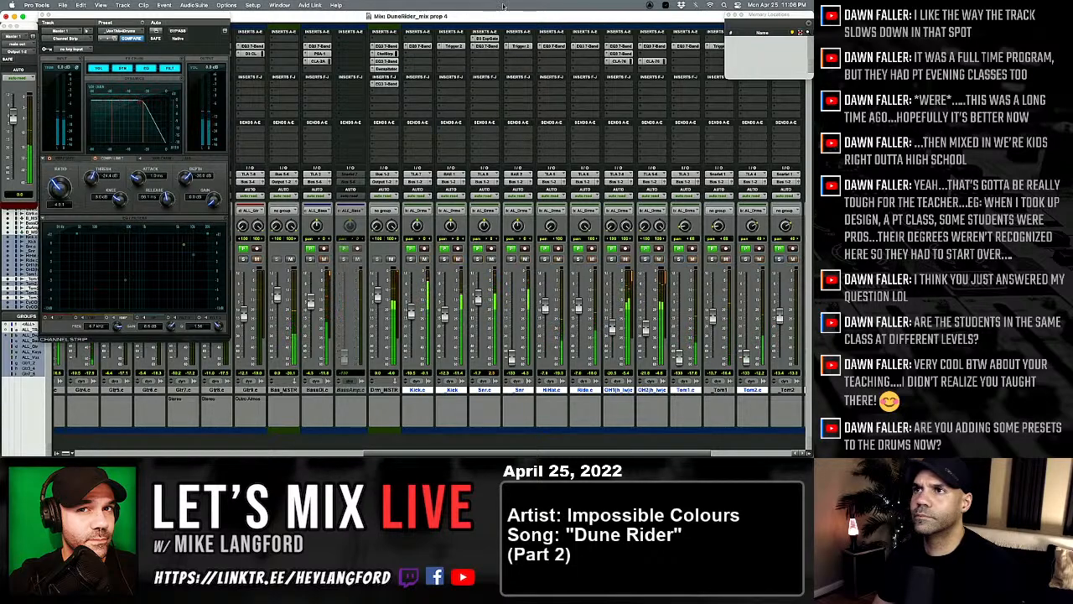
# Step: Check the main snare's gate, boost its EQ's high band near 7.27 kHz, and compare the EQ bypassed and active
pyautogui.click(486, 39)
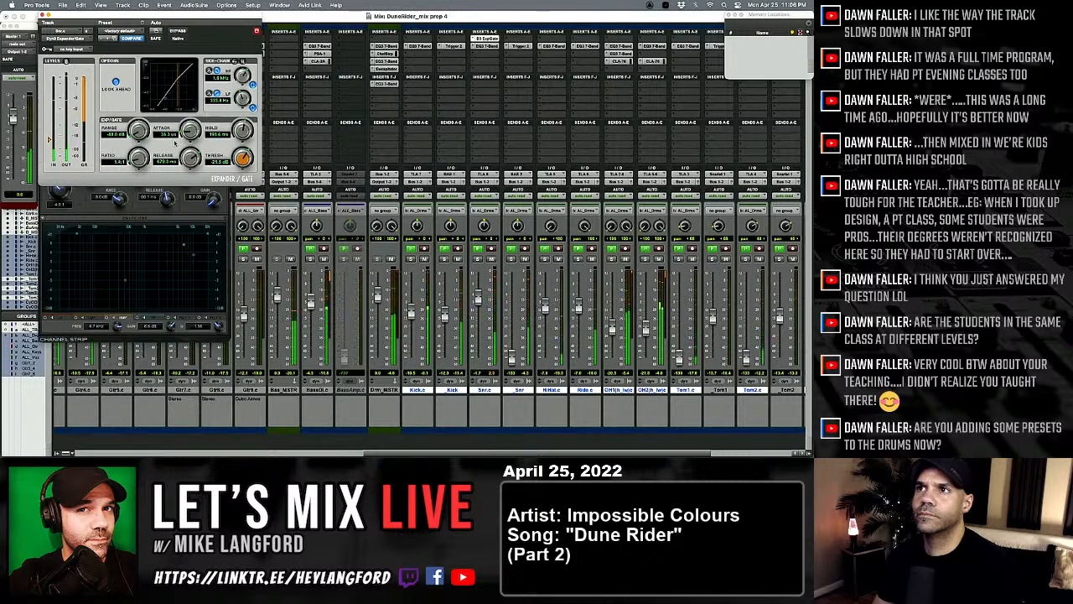
pyautogui.click(488, 46)
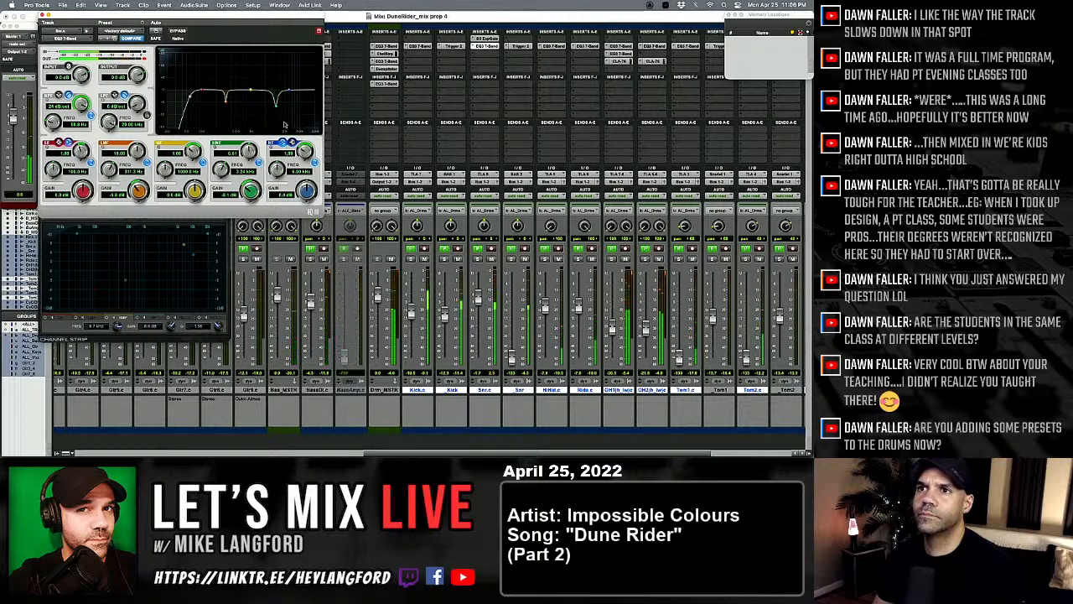
pyautogui.moveTo(289, 87)
pyautogui.mouseDown()
pyautogui.moveTo(285, 75)
pyautogui.moveTo(295, 84)
pyautogui.mouseUp()
pyautogui.click(178, 31)
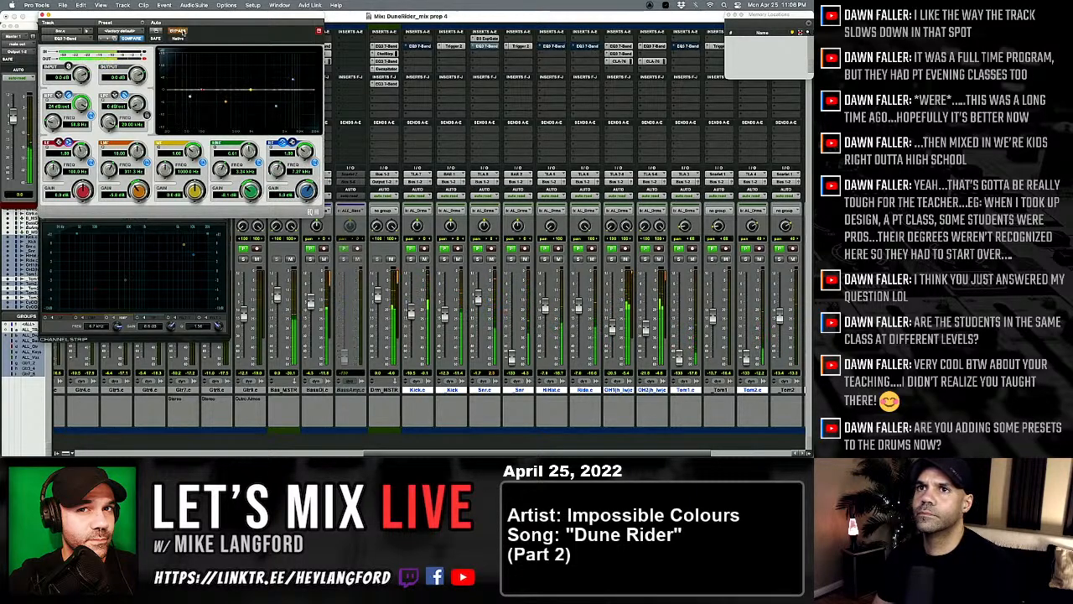
pyautogui.click(178, 31)
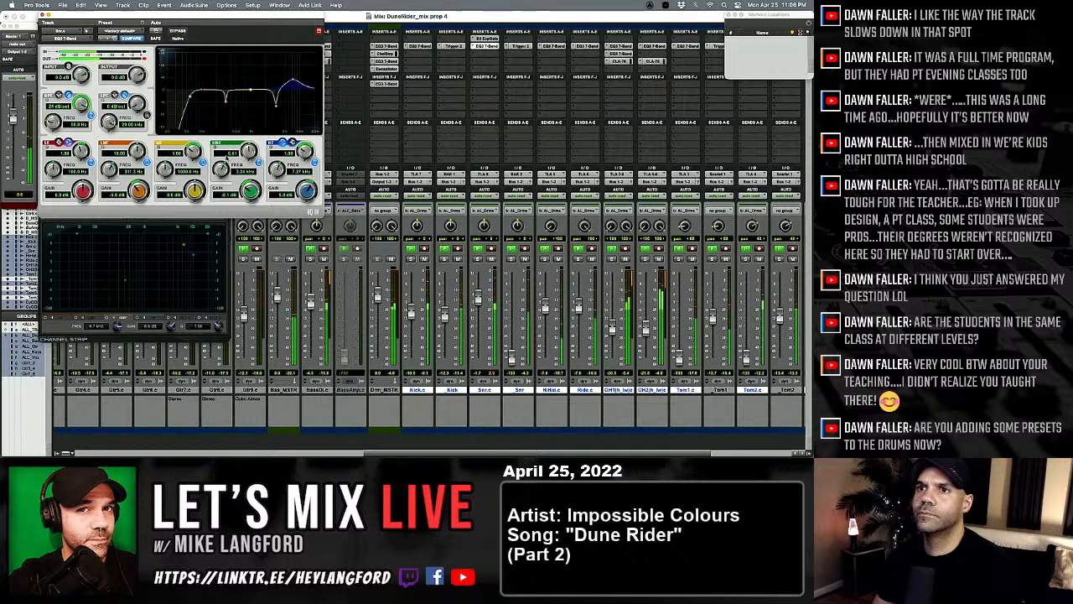
pyautogui.click(42, 15)
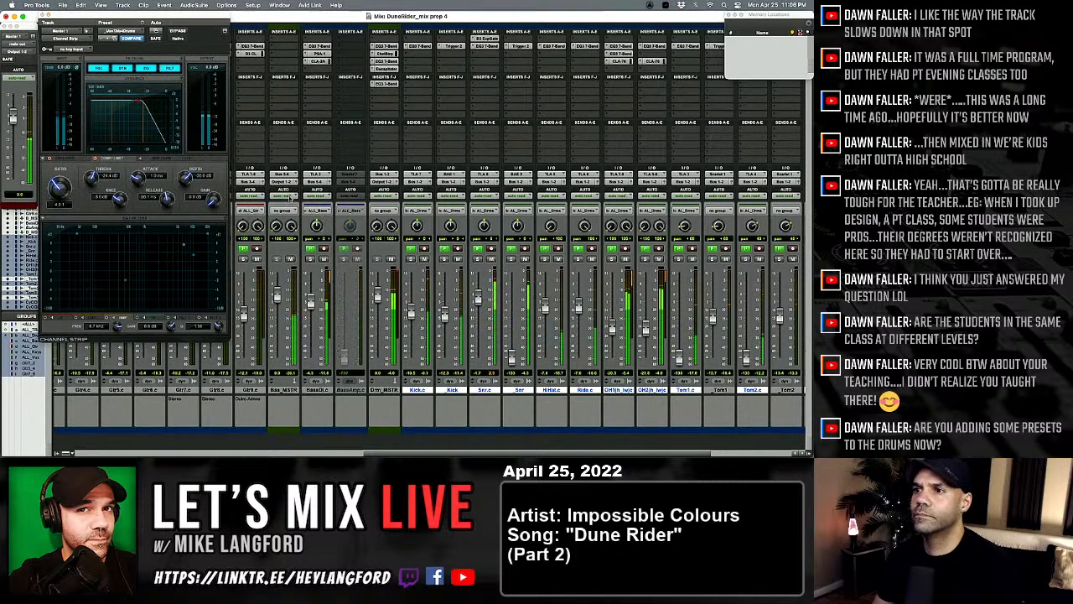
# Step: Raise and solo the triggered snare, then silence Trigger 2's fourth and fifth samples and bring the sixth up to about -3 dB
pyautogui.moveTo(512, 355); pyautogui.dragTo(512, 325)
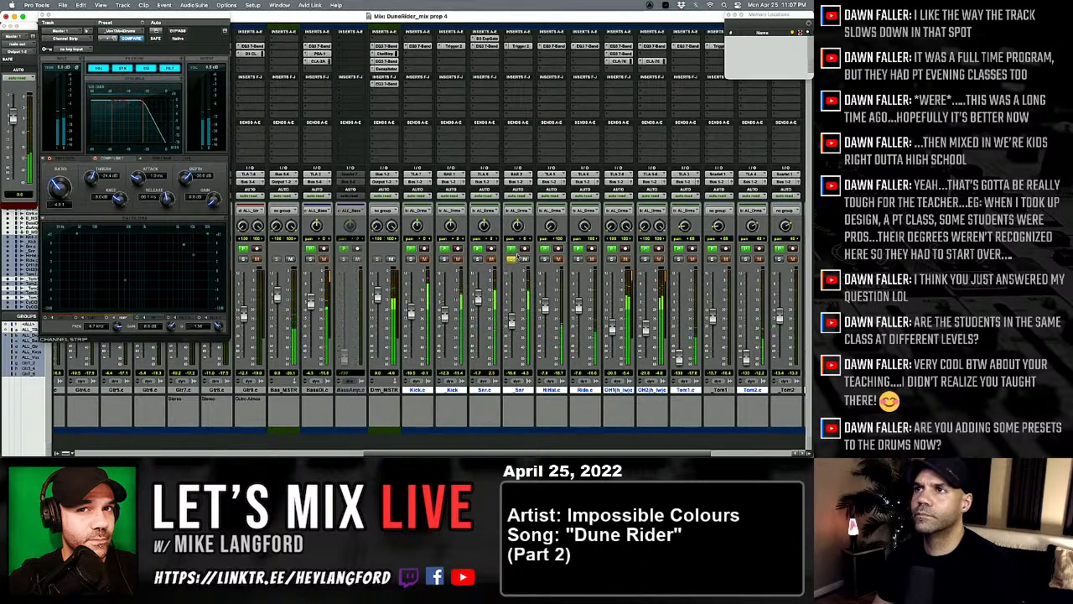
pyautogui.click(515, 52)
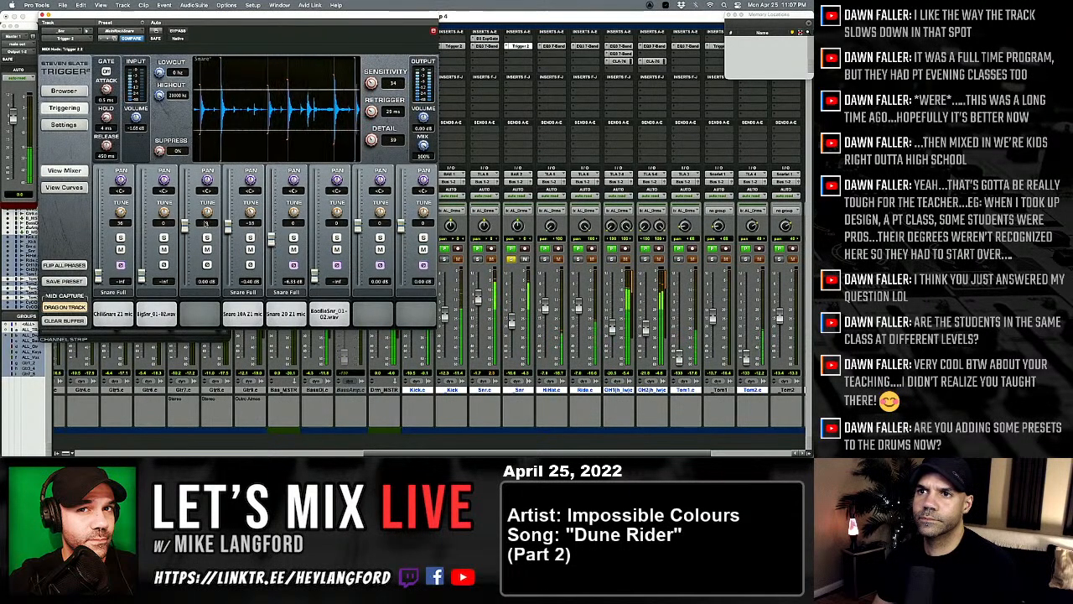
pyautogui.moveTo(228, 226); pyautogui.dragTo(227, 272)
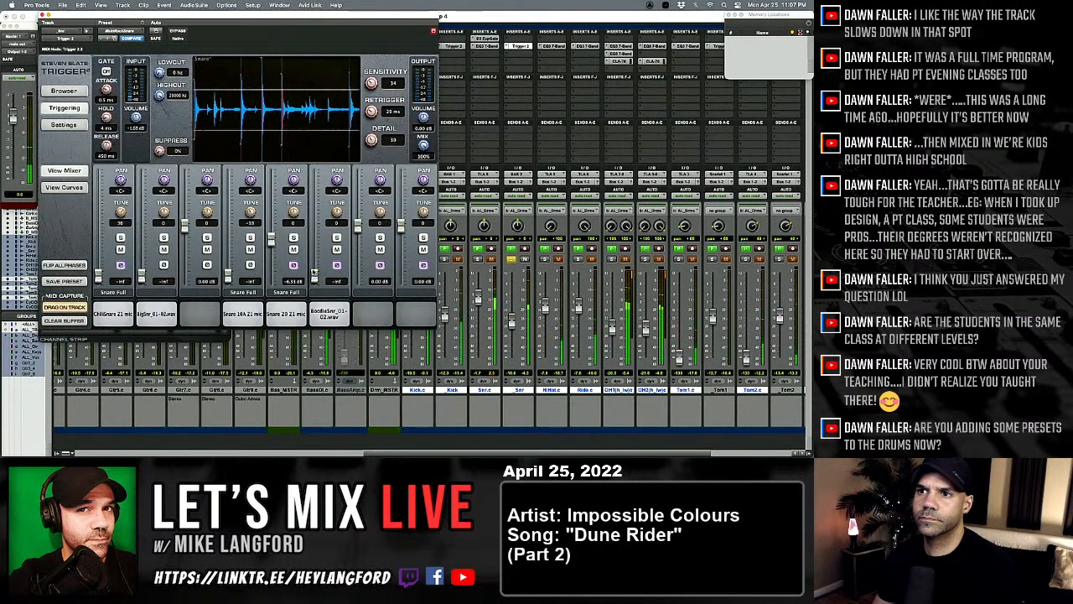
pyautogui.moveTo(314, 275); pyautogui.dragTo(314, 234)
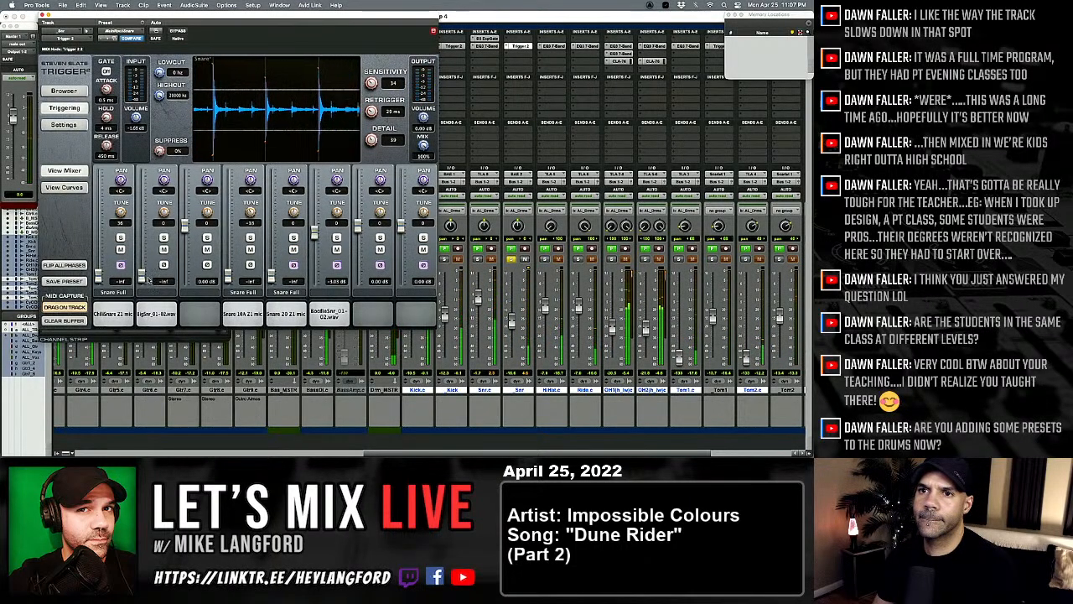
pyautogui.moveTo(141, 275)
pyautogui.mouseDown()
pyautogui.moveTo(141, 228)
pyautogui.moveTo(143, 281)
pyautogui.mouseUp()
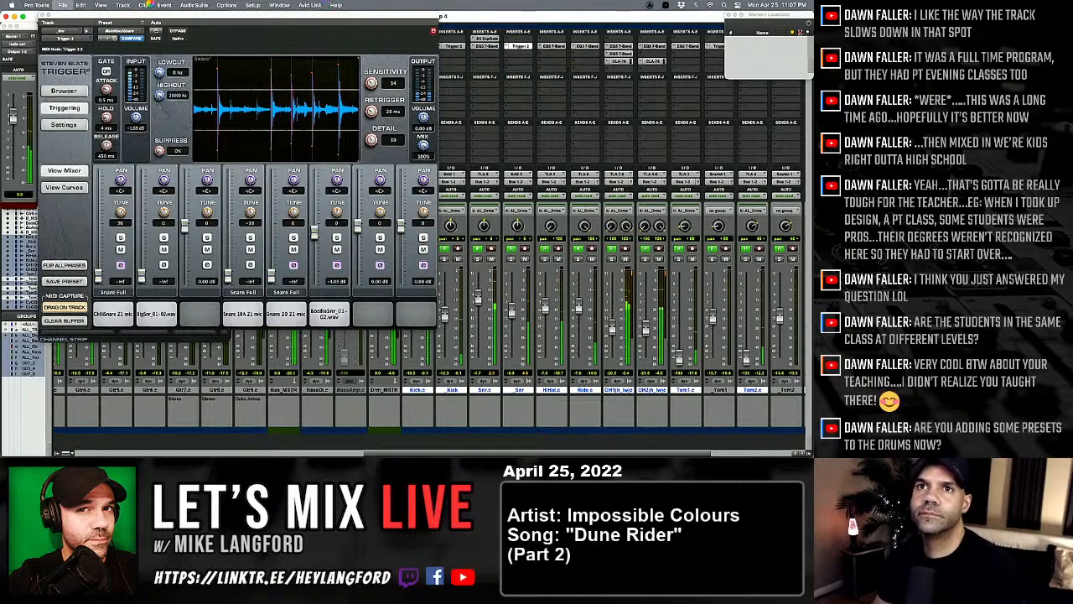
# Step: Close Trigger 2, pull the hi-hat and ride faders fully down, and briefly check the ride in solo
pyautogui.click(42, 15)
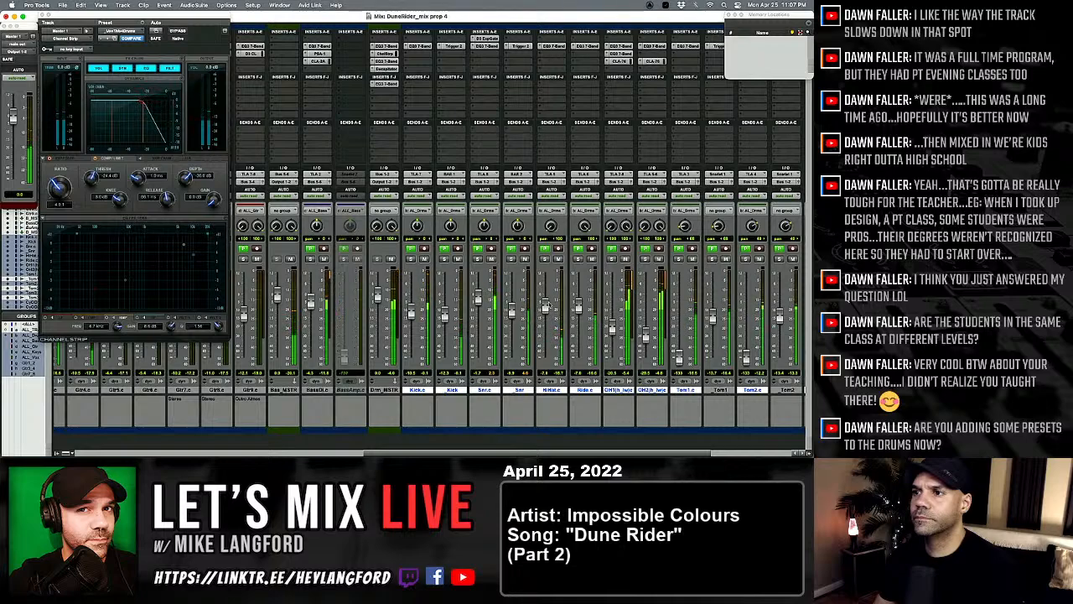
pyautogui.click(544, 259)
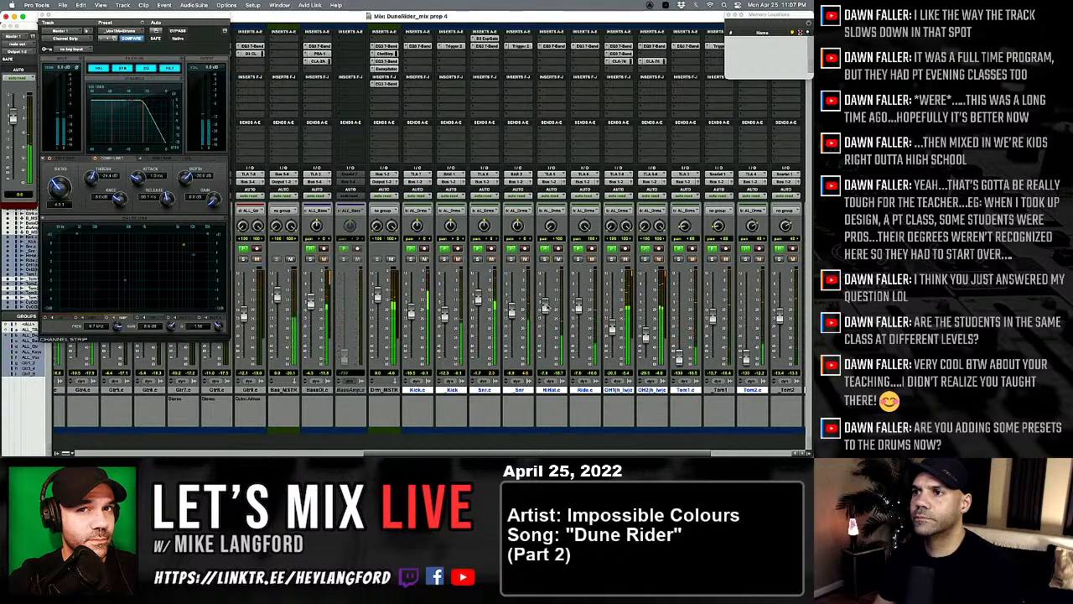
pyautogui.moveTo(545, 307); pyautogui.dragTo(545, 387)
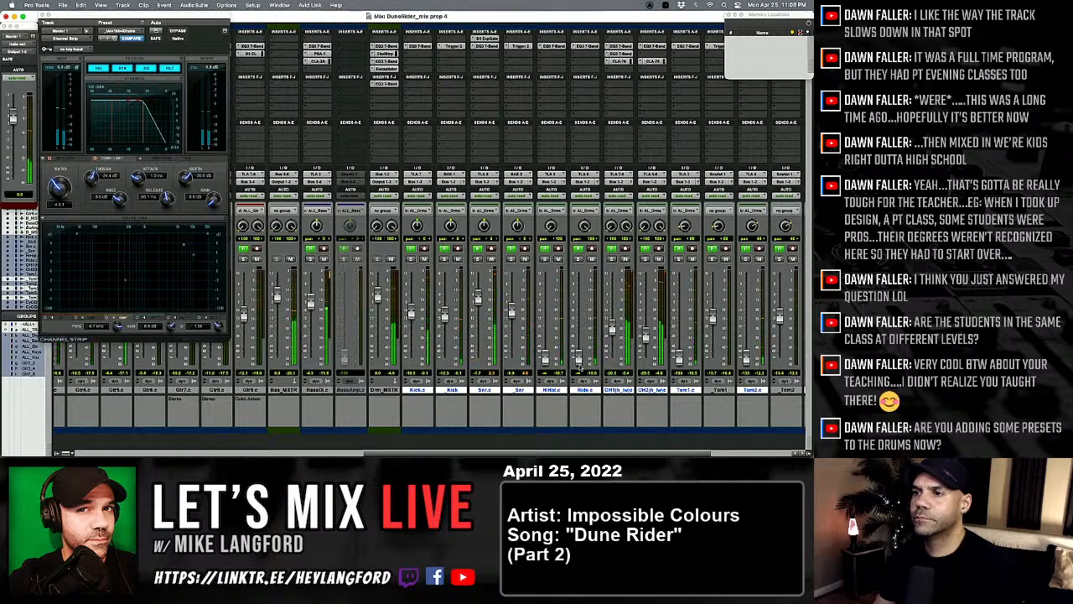
pyautogui.click(579, 259)
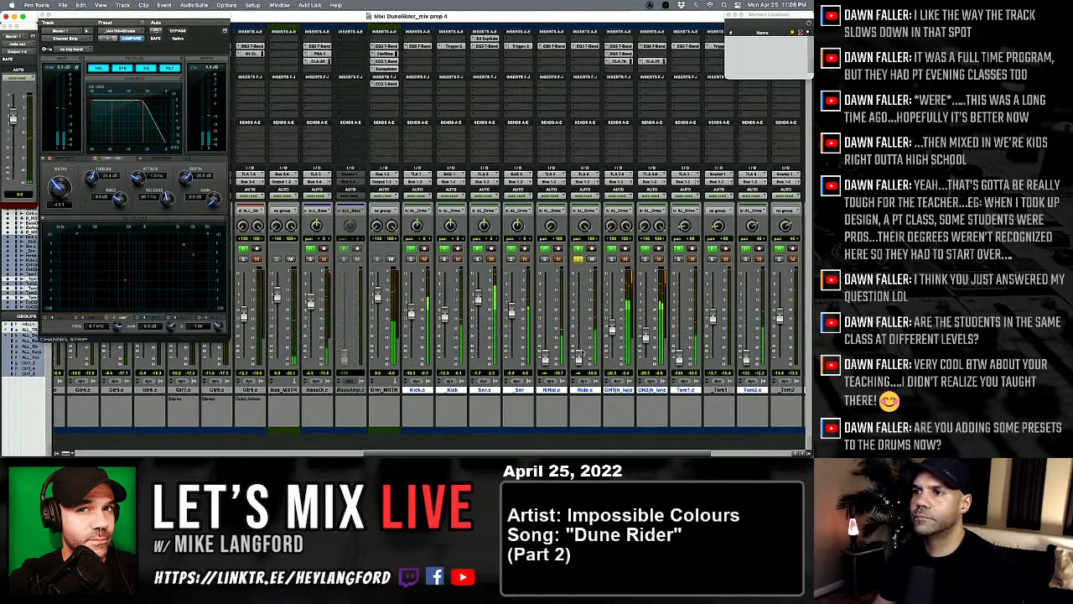
pyautogui.moveTo(578, 359)
pyautogui.mouseDown()
pyautogui.moveTo(579, 303)
pyautogui.moveTo(580, 368)
pyautogui.mouseUp()
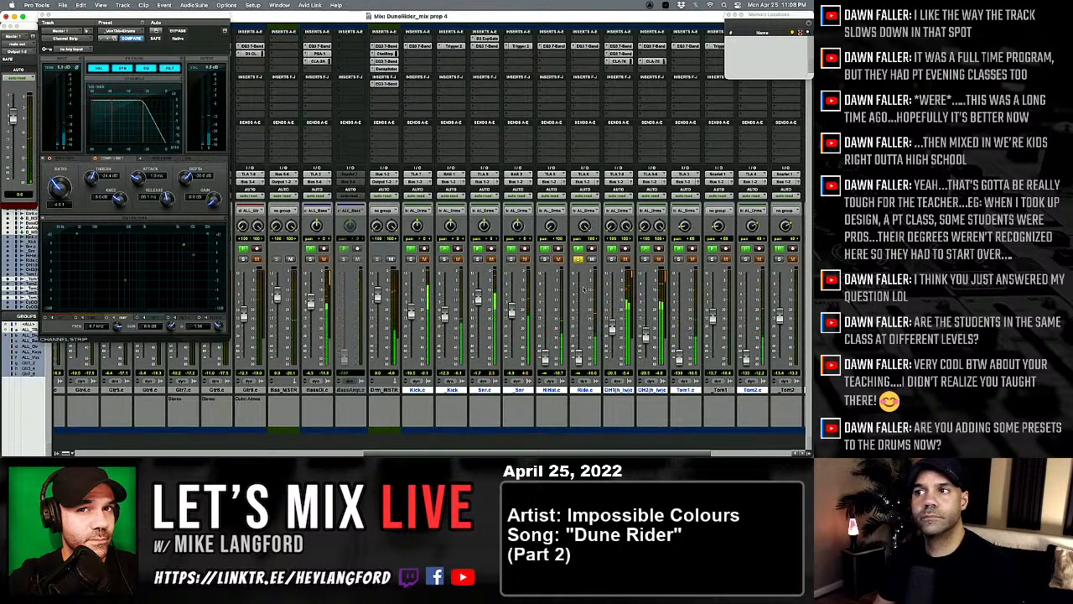
pyautogui.click(578, 259)
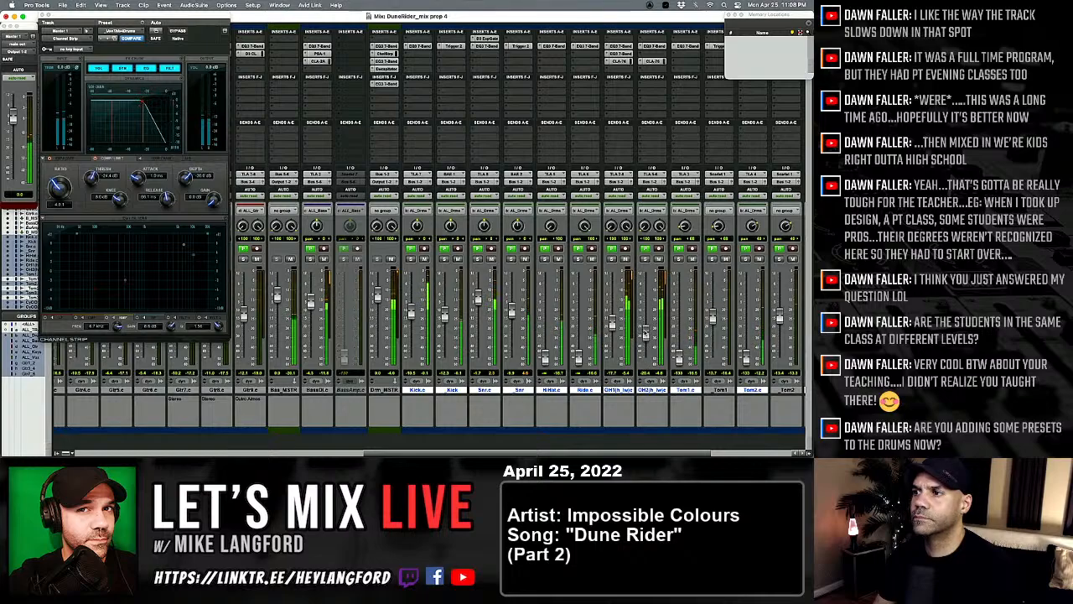
# Step: Compare the drum master's second EQ bypassed and active, and pull the triggered snare fader fully down
pyautogui.hscroll(-5, 643, 334)
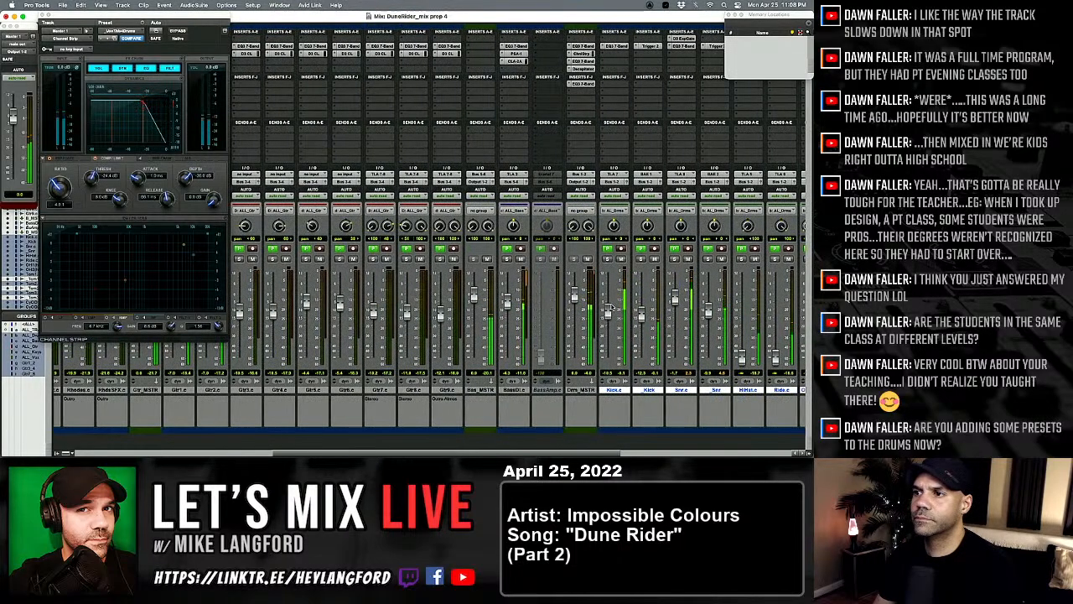
pyautogui.click(581, 67)
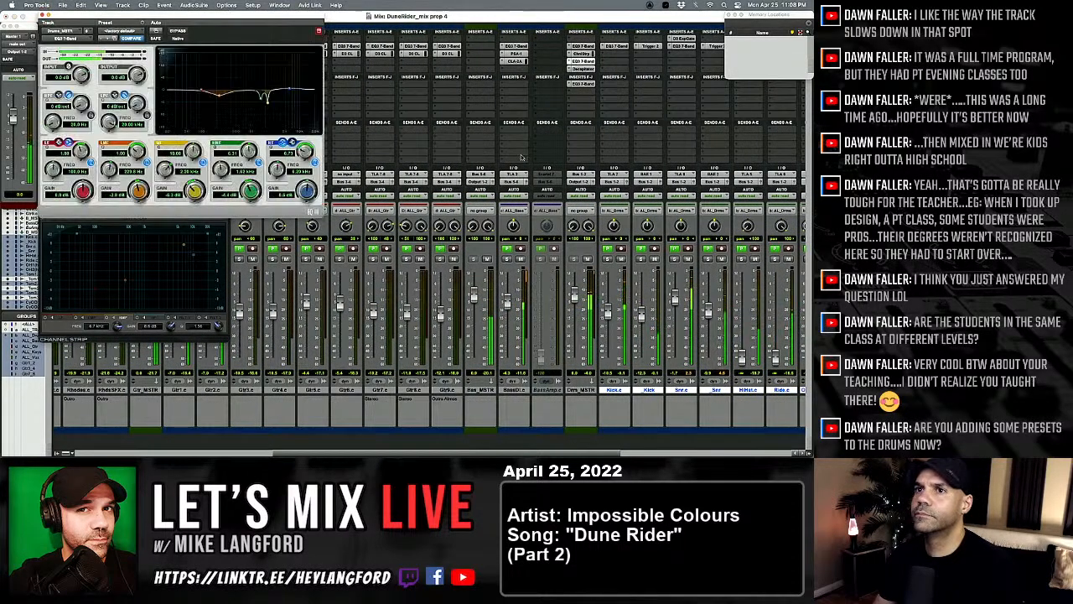
pyautogui.click(178, 31)
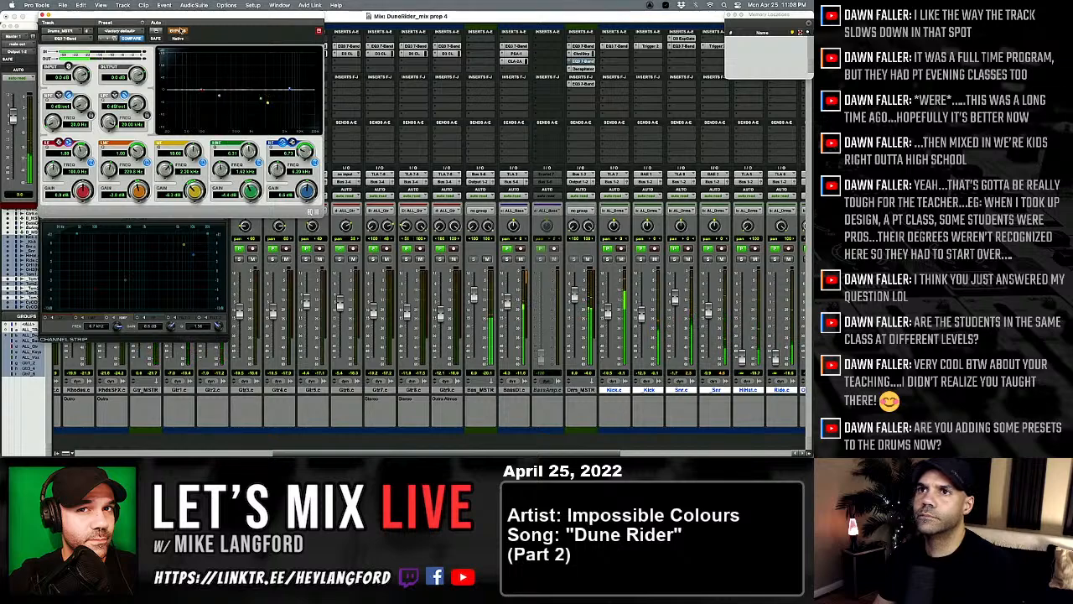
pyautogui.click(178, 31)
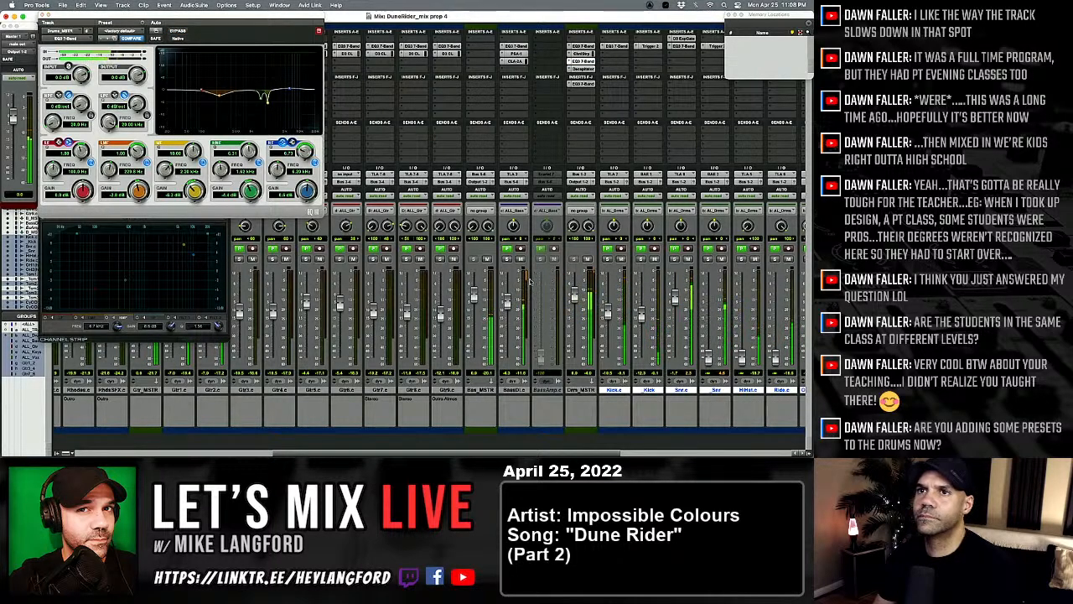
pyautogui.click(178, 30)
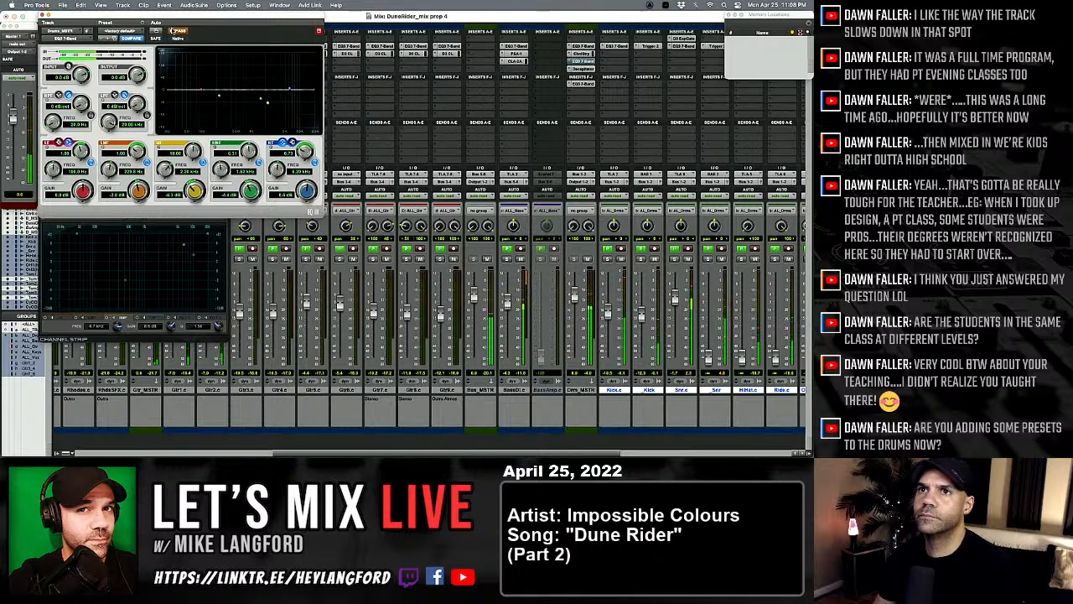
pyautogui.click(178, 31)
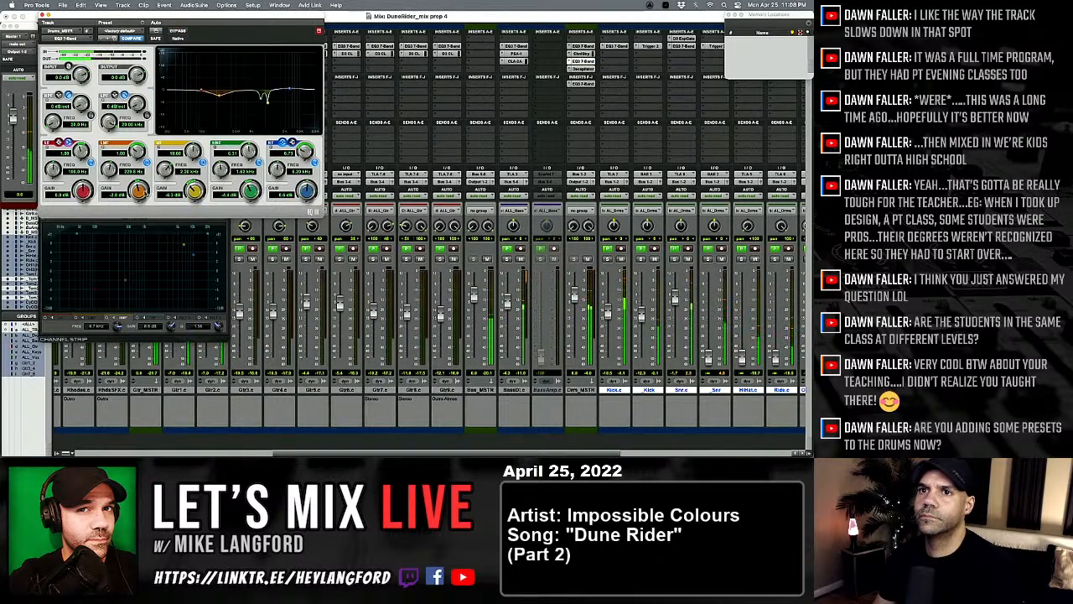
# Step: Flatten the drum master EQ's low-mid band, ease its mid cut, and add a broad high-band boost
pyautogui.moveTo(145, 192); pyautogui.dragTo(195, 186)
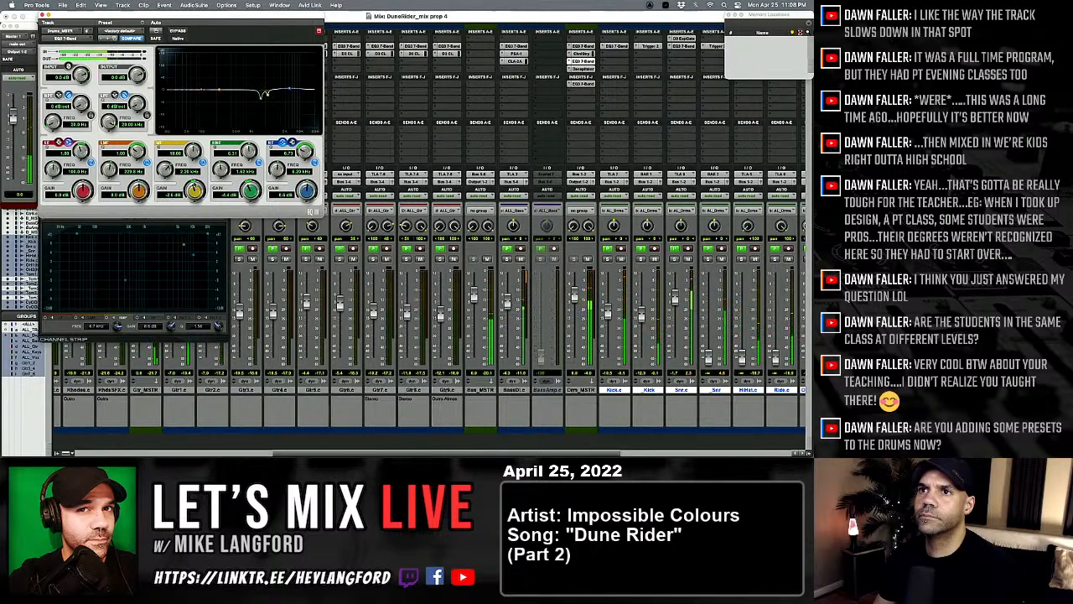
pyautogui.moveTo(290, 89); pyautogui.dragTo(290, 83)
pyautogui.moveTo(303, 152); pyautogui.dragTo(301, 161)
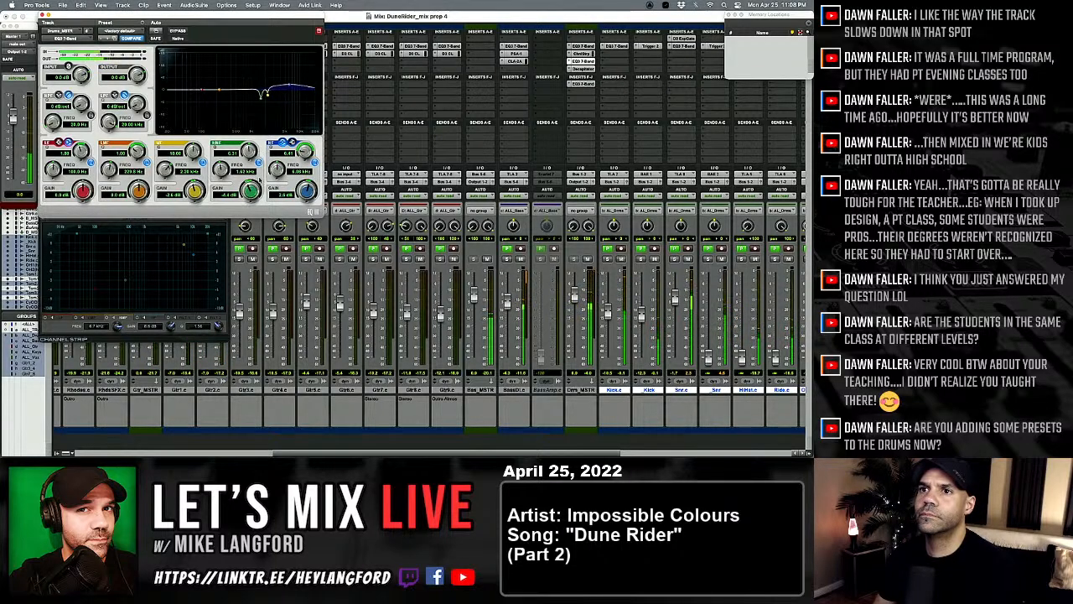
# Step: Retune the drum master EQ's high-mid cut, sweep the mid band to a narrow cut near 2.68 kHz, and compare the EQ bypassed and active
pyautogui.moveTo(253, 190); pyautogui.dragTo(160, 157)
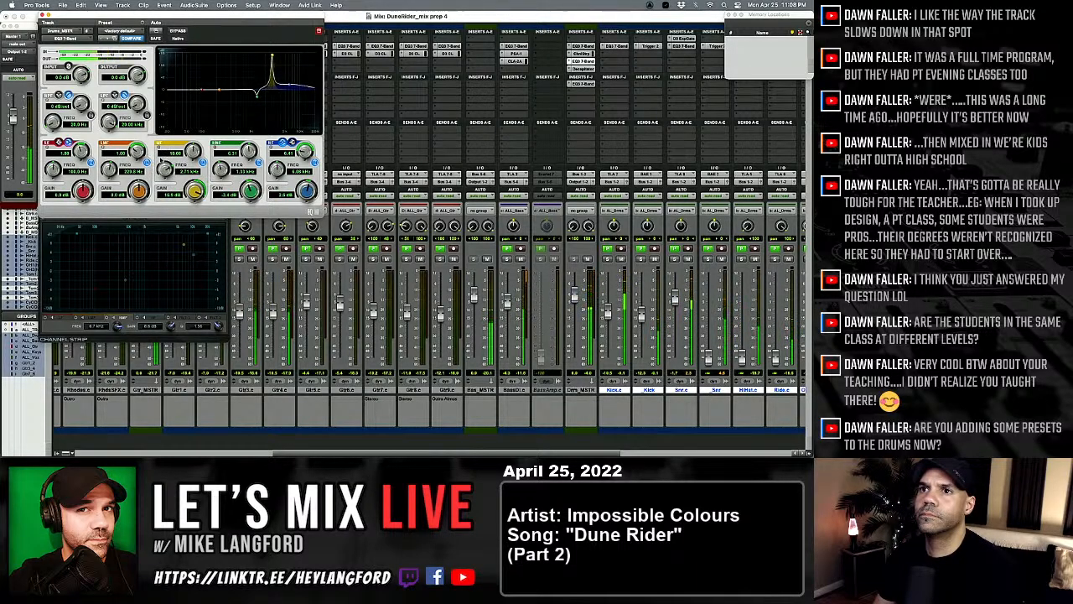
pyautogui.moveTo(194, 192); pyautogui.dragTo(176, 214)
pyautogui.click(178, 31)
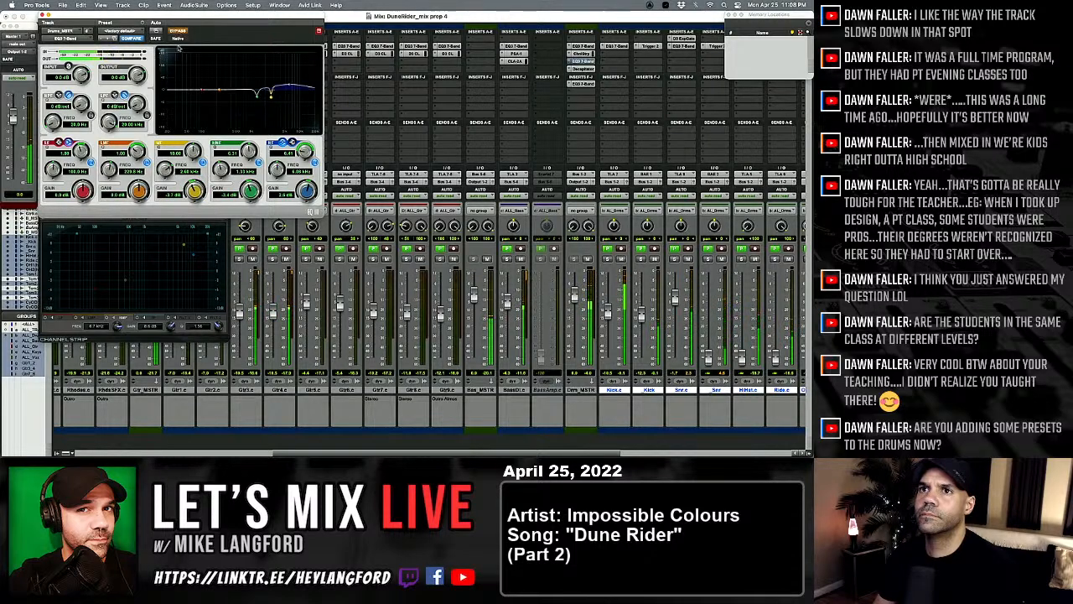
pyautogui.click(177, 31)
# Step: Narrow the drum master EQ's low-mid band, sweep it boosted, cut it slightly near 337 Hz, and close the EQ
pyautogui.moveTo(136, 150); pyautogui.dragTo(139, 130)
pyautogui.moveTo(140, 191); pyautogui.dragTo(112, 172)
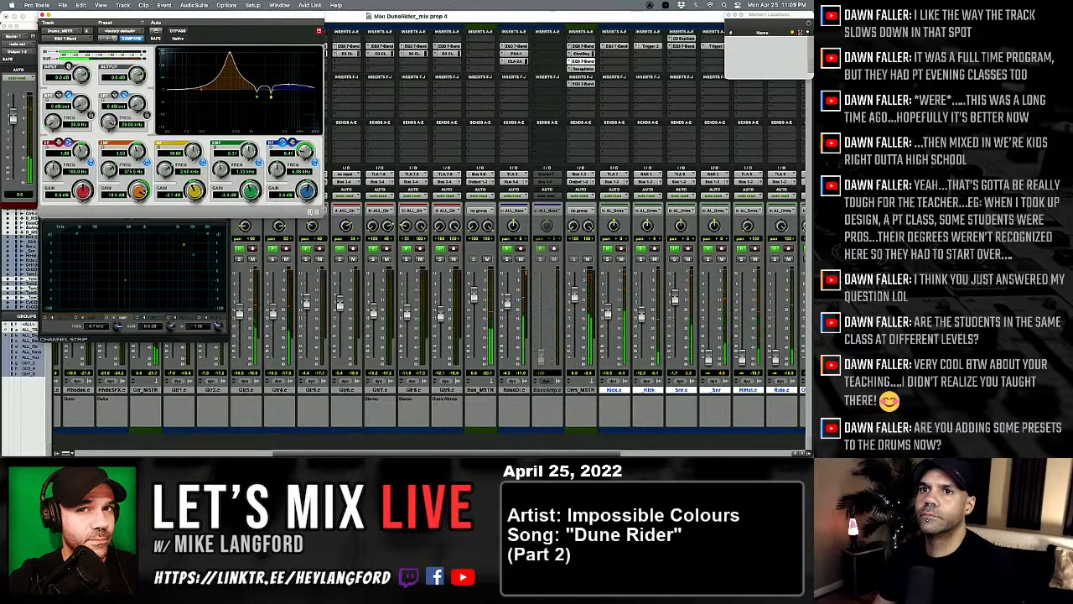
pyautogui.moveTo(109, 170); pyautogui.dragTo(126, 215)
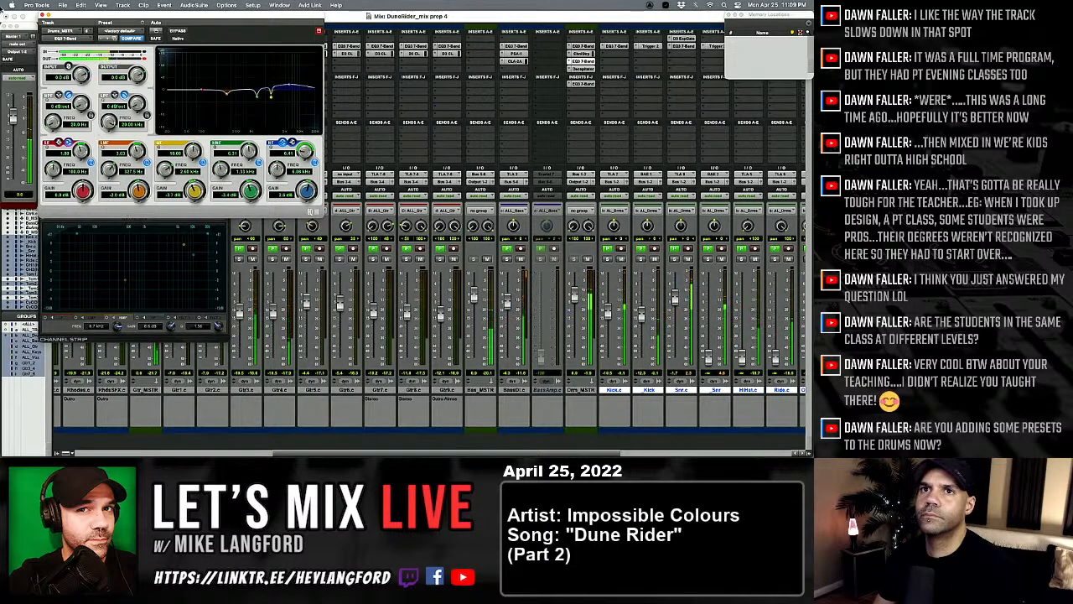
pyautogui.click(42, 15)
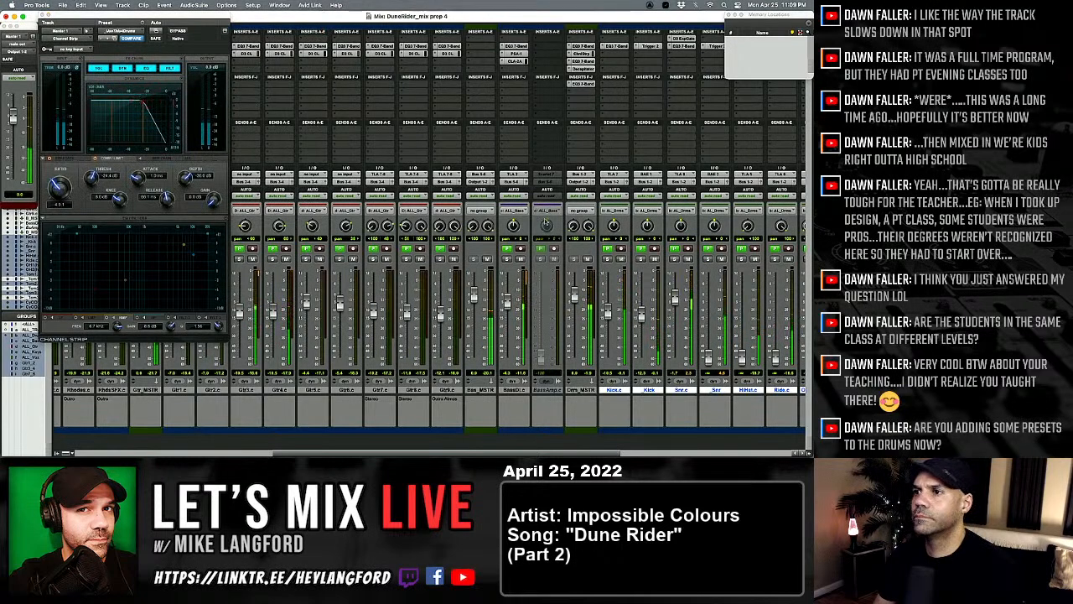
# Step: Solo the kick, reduce its EQ's 1.42 kHz mid cut to about -0.2 dB, and compare the EQ bypassed and active
pyautogui.click(608, 259)
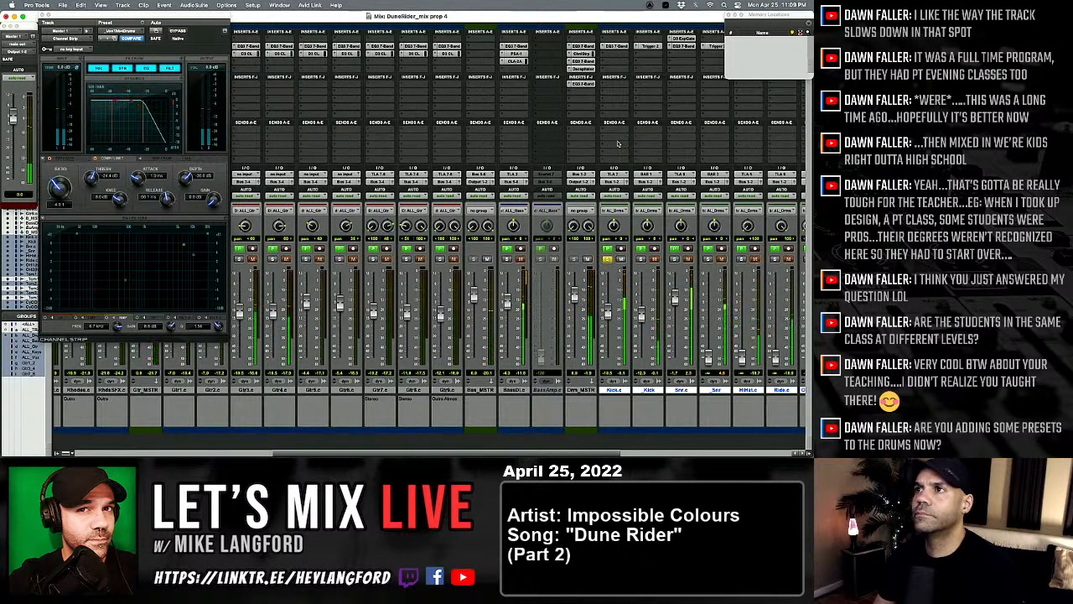
pyautogui.click(614, 47)
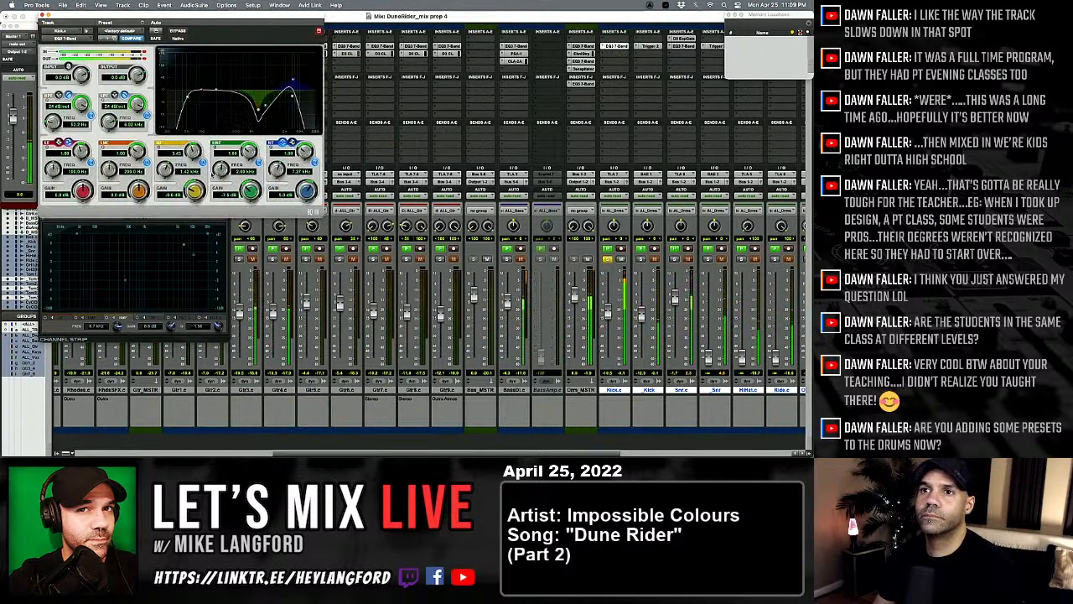
pyautogui.moveTo(193, 191); pyautogui.dragTo(177, 52)
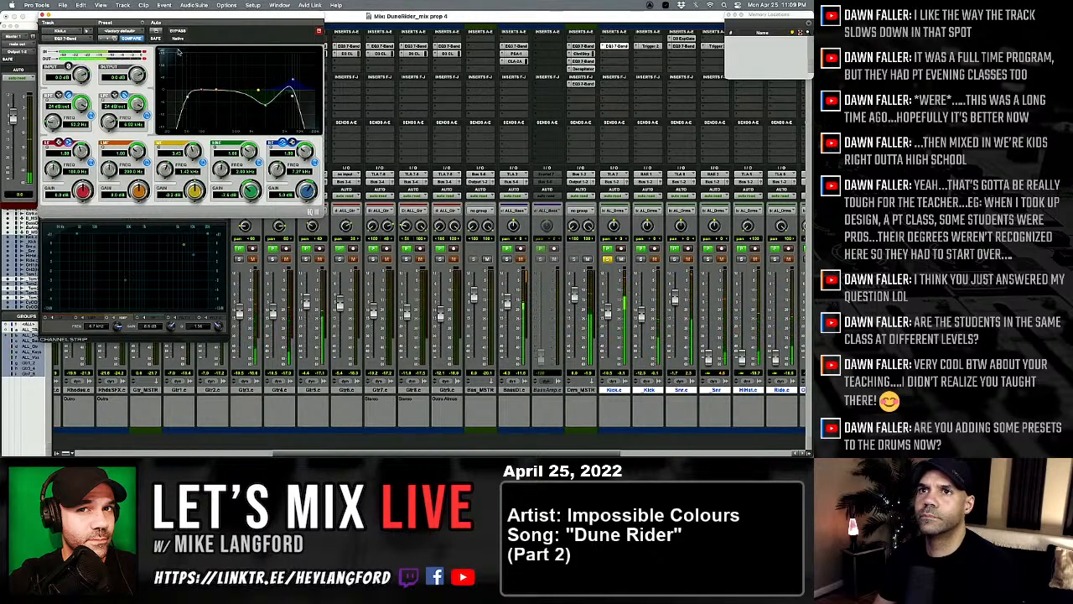
pyautogui.click(176, 31)
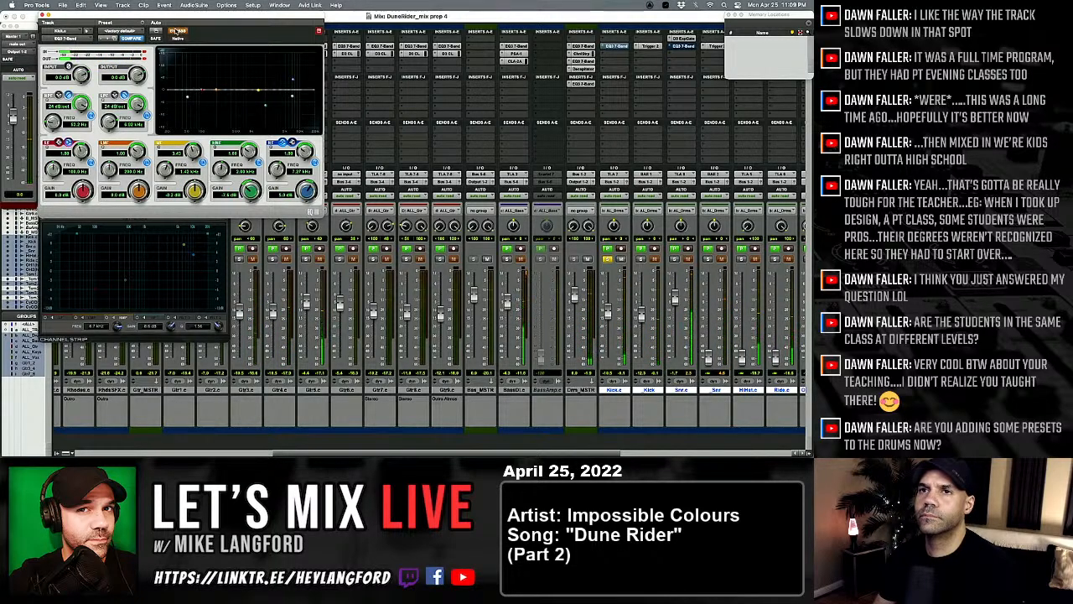
pyautogui.click(176, 31)
pyautogui.click(176, 31)
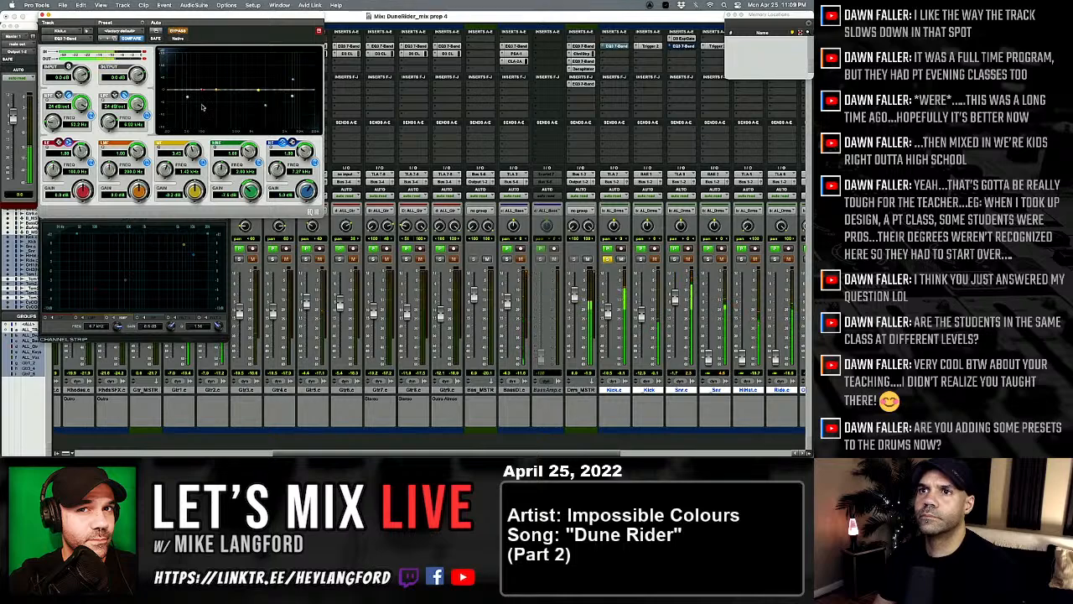
pyautogui.click(176, 31)
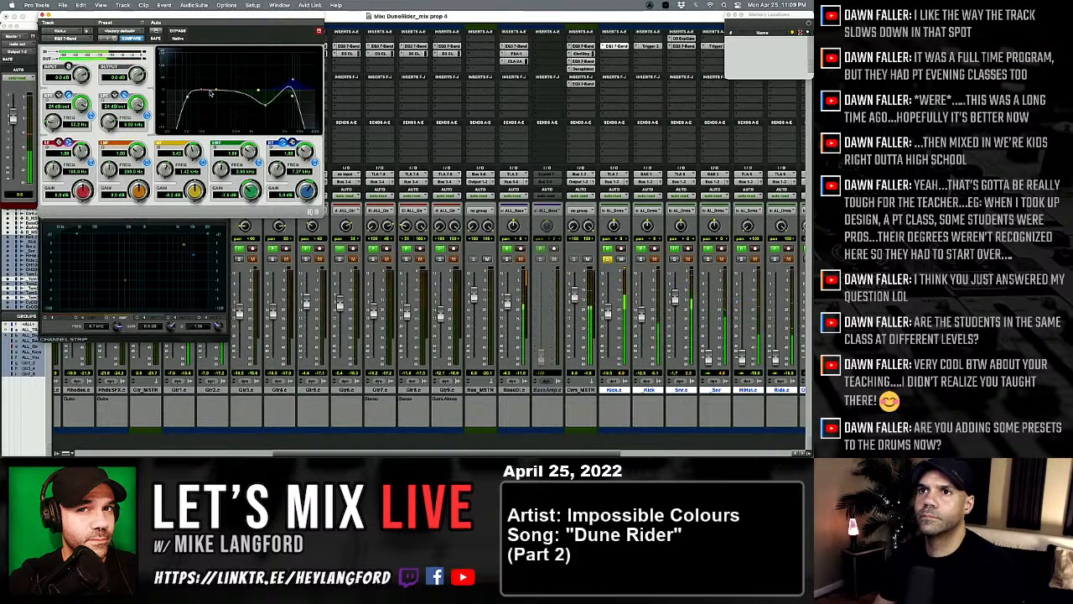
# Step: Cut the kick EQ's low-mid band about 4.6 dB near 174 Hz with a higher low-pass cutoff, then raise both kick faders
pyautogui.moveTo(211, 94); pyautogui.dragTo(213, 101)
pyautogui.moveTo(291, 97); pyautogui.dragTo(298, 98)
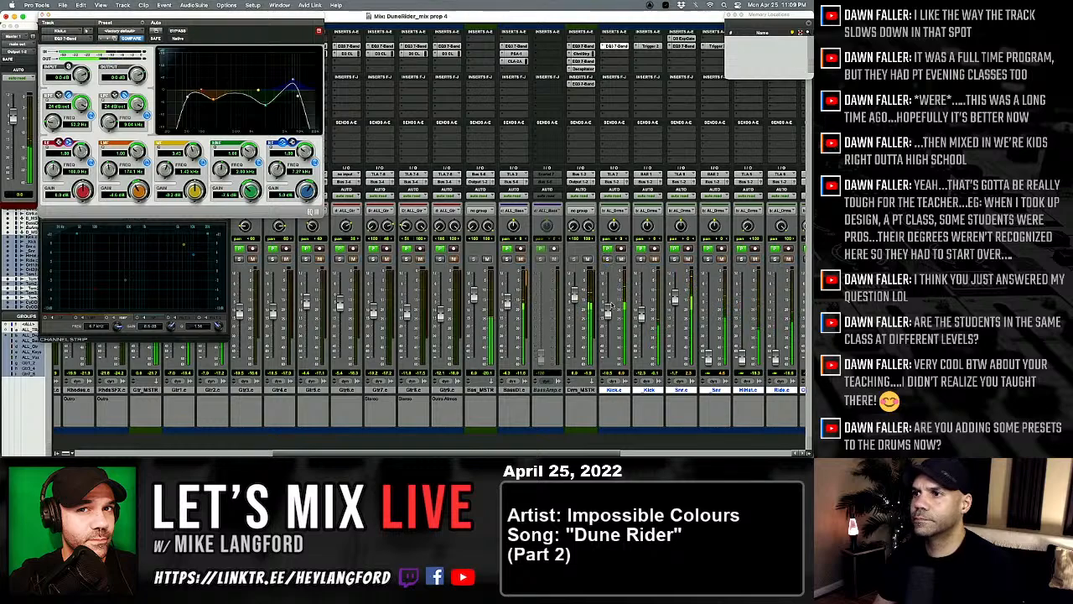
pyautogui.moveTo(610, 307); pyautogui.dragTo(642, 296)
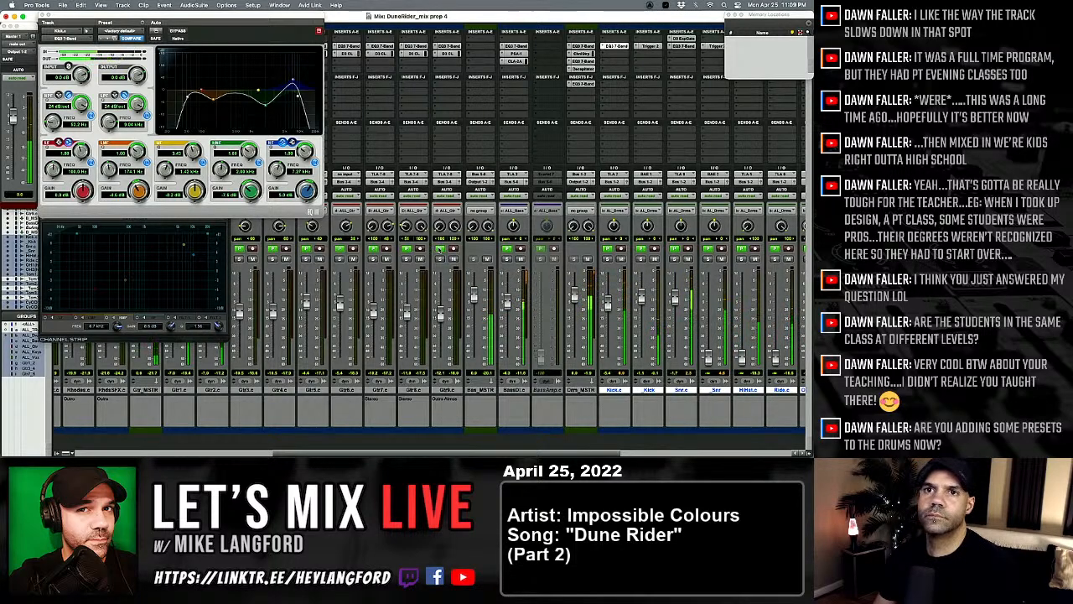
pyautogui.moveTo(149, 14); pyautogui.dragTo(319, 15)
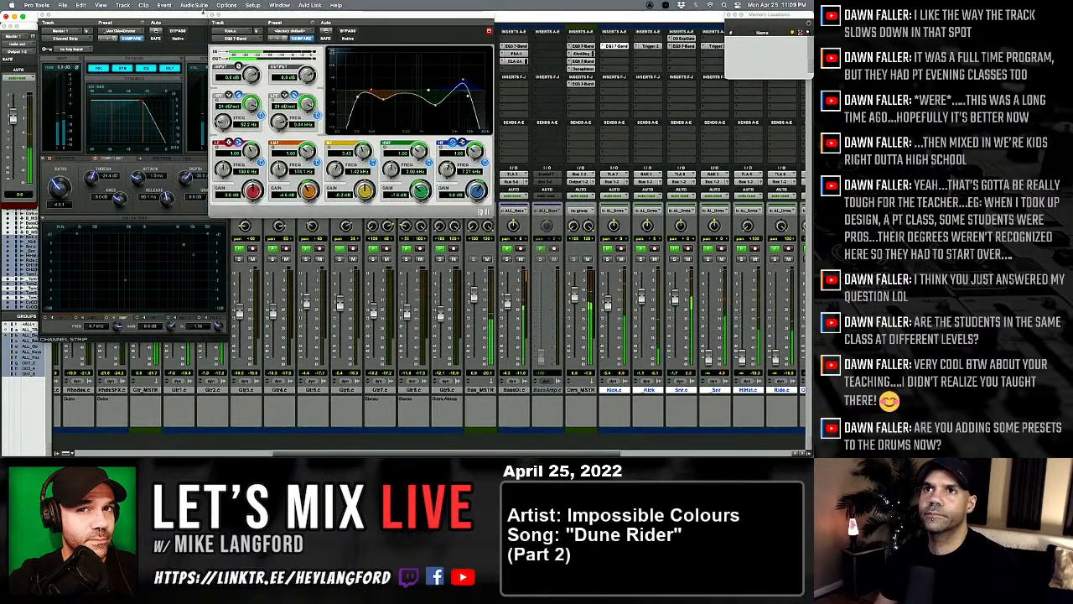
pyautogui.click(213, 15)
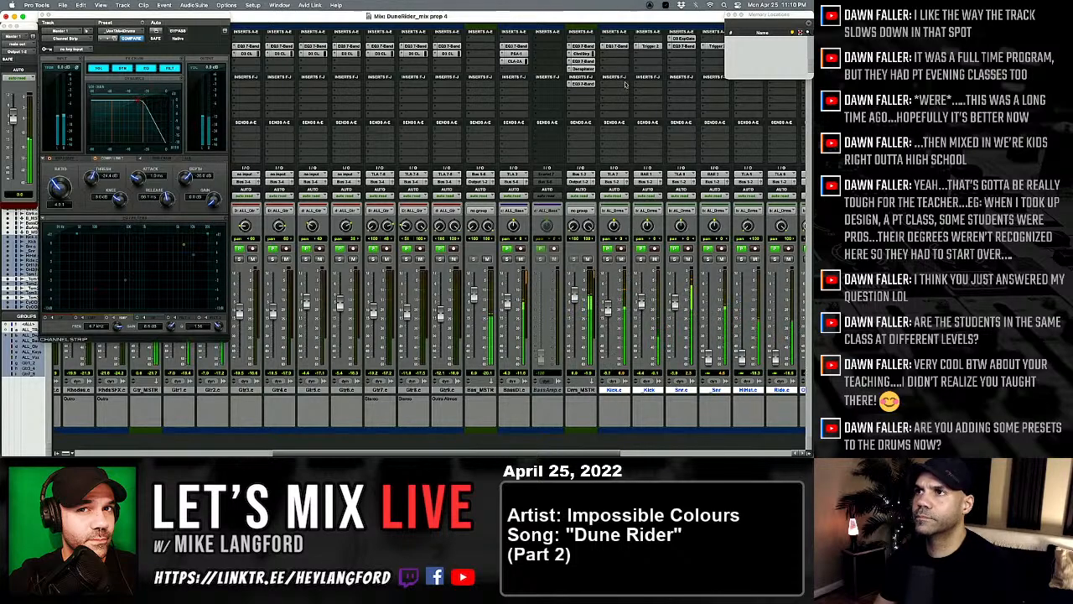
# Step: Review the EQ curves on the kick, main snare, hi-hat, ride and overhead tracks, and close the EQ
pyautogui.click(615, 47)
pyautogui.hscroll(1, 618, 110)
pyautogui.hscroll(1, 618, 109)
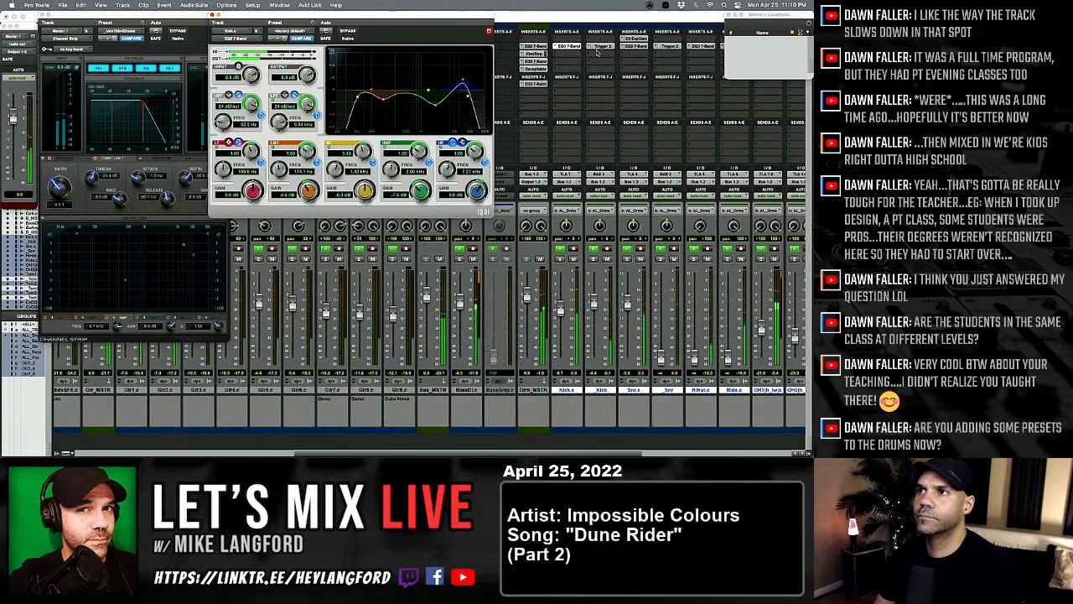
pyautogui.click(630, 47)
pyautogui.hscroll(3, 628, 52)
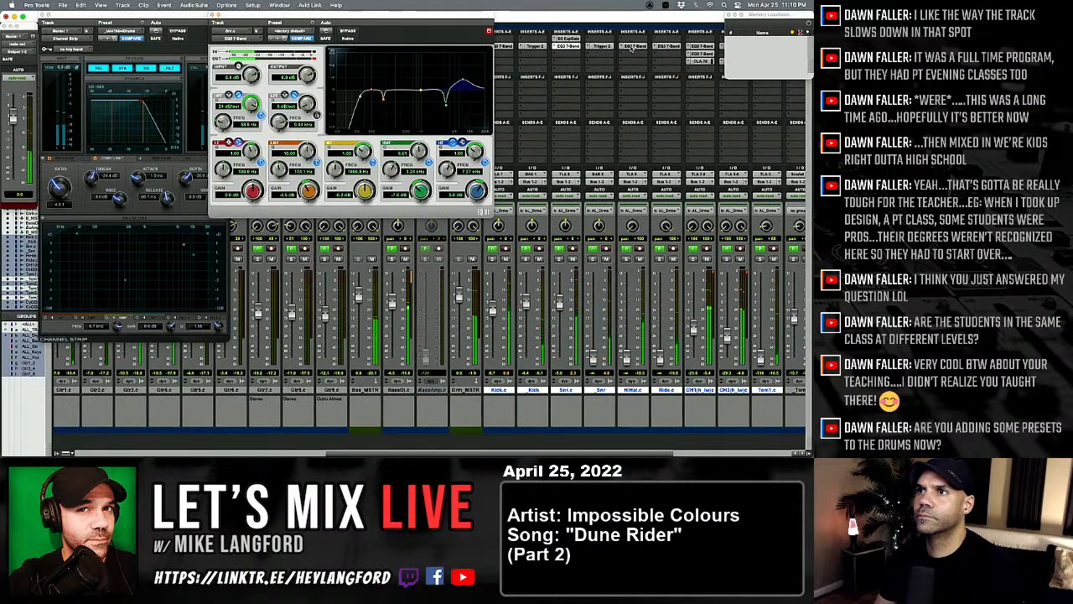
pyautogui.click(630, 47)
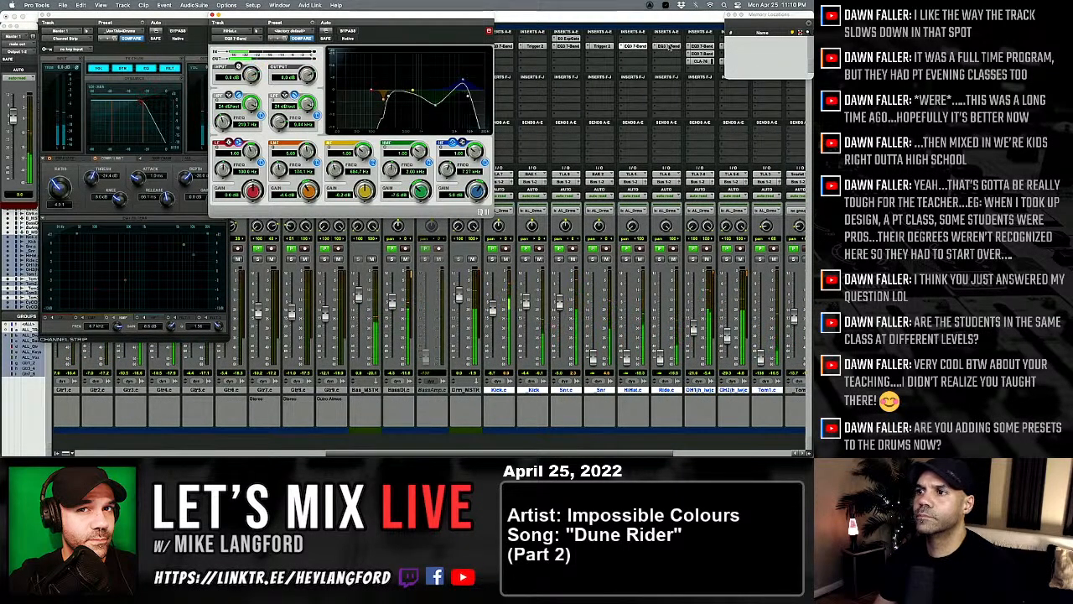
pyautogui.click(669, 46)
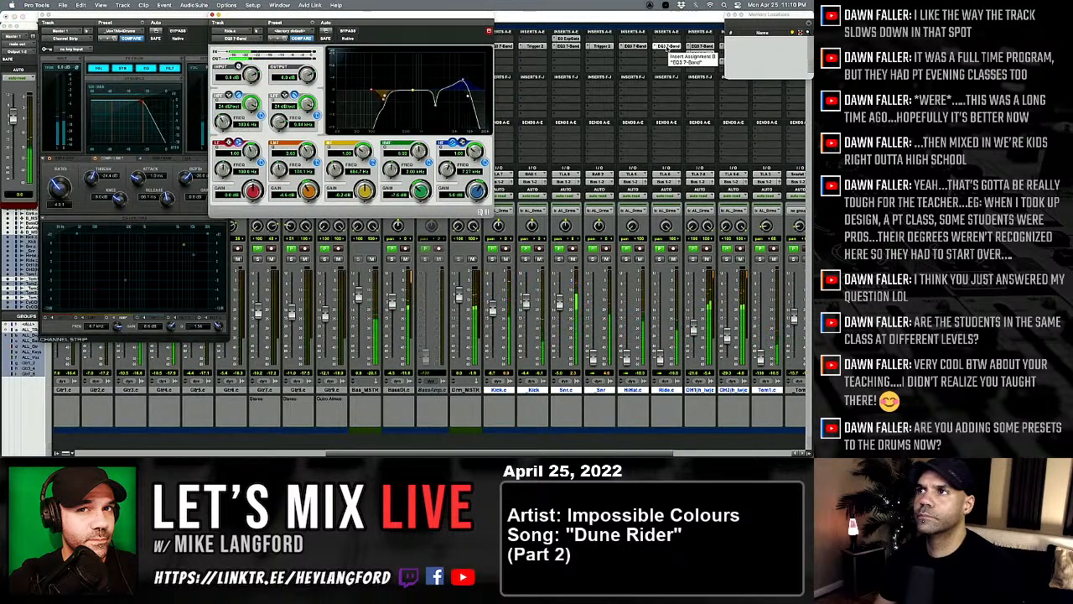
pyautogui.hscroll(3, 669, 46)
pyautogui.click(619, 46)
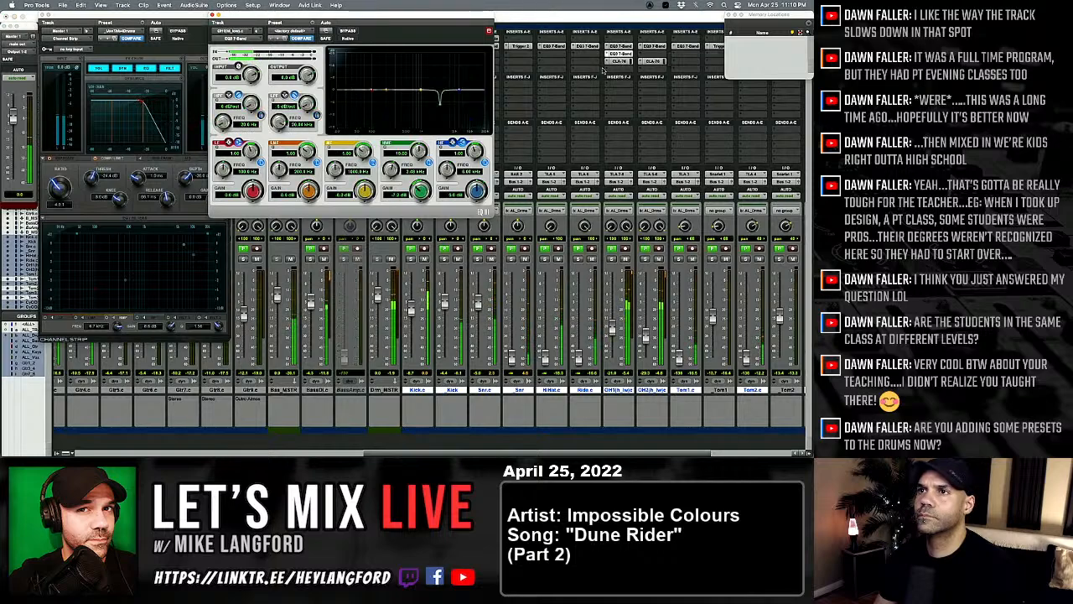
pyautogui.click(212, 15)
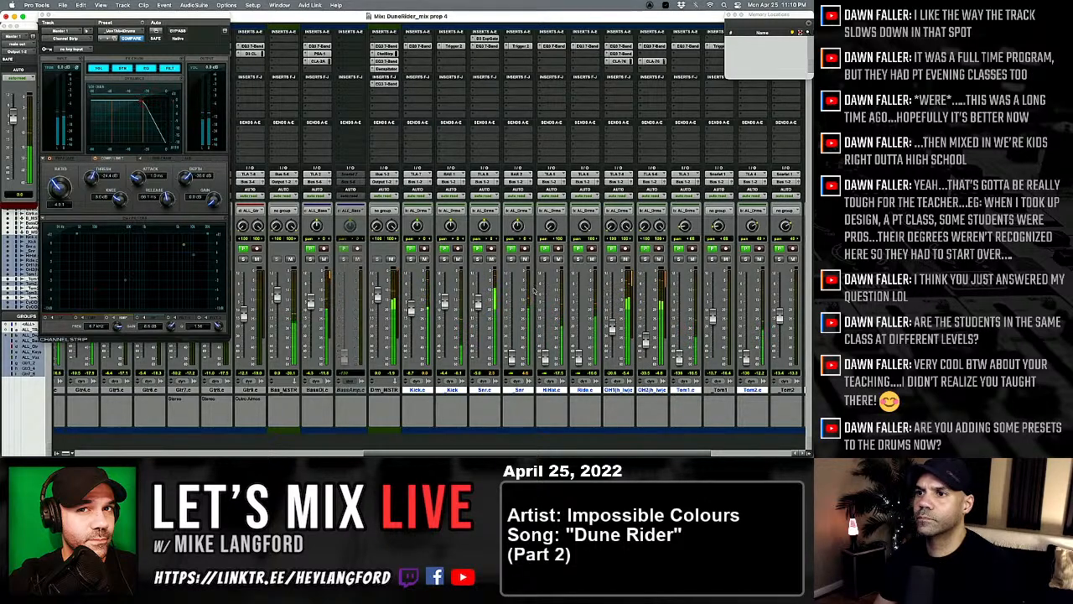
# Step: Open the drum master's EQ, raise its high-frequency band gain slightly, and close the EQ
pyautogui.hscroll(-5, 539, 350)
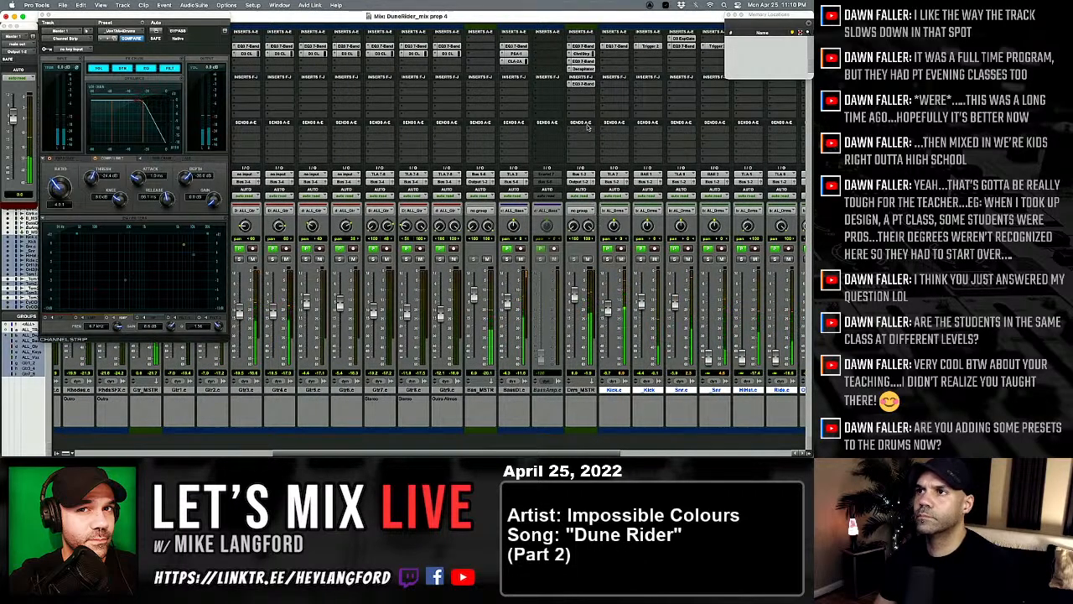
pyautogui.click(581, 54)
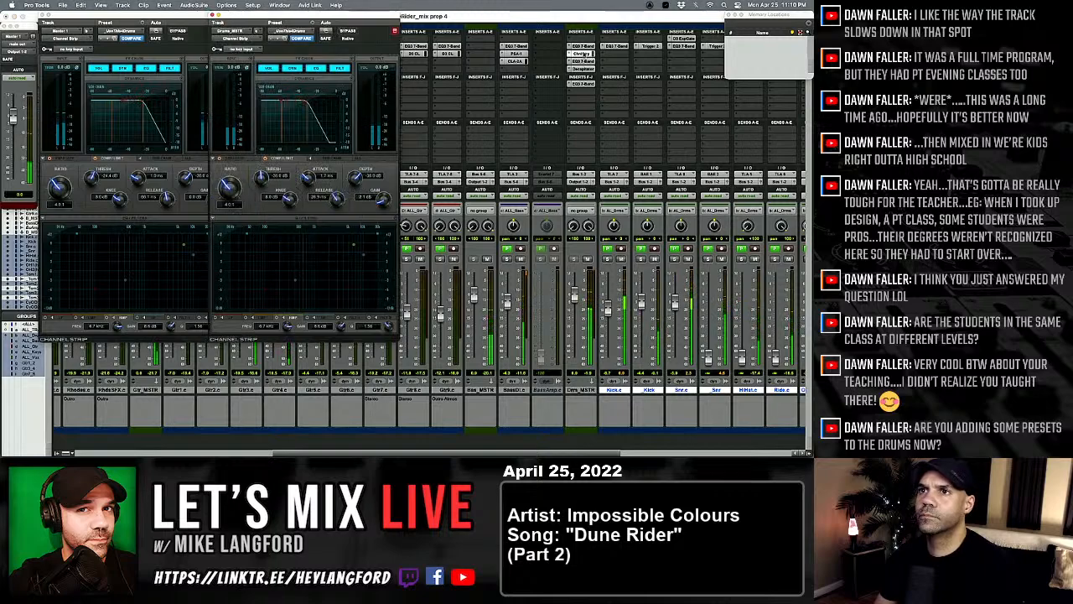
pyautogui.click(581, 46)
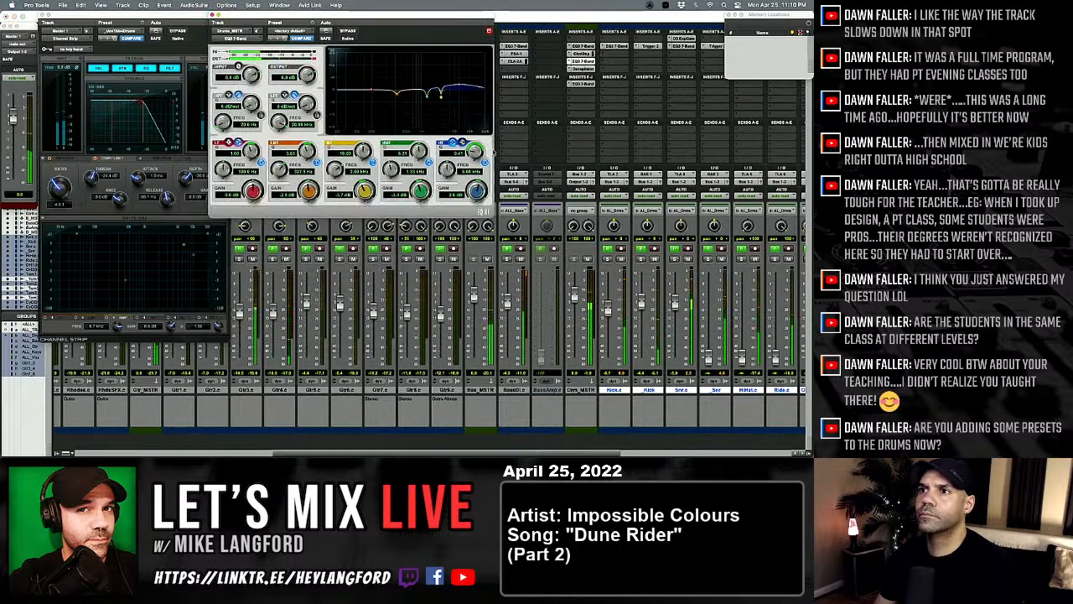
pyautogui.moveTo(478, 192); pyautogui.dragTo(479, 182)
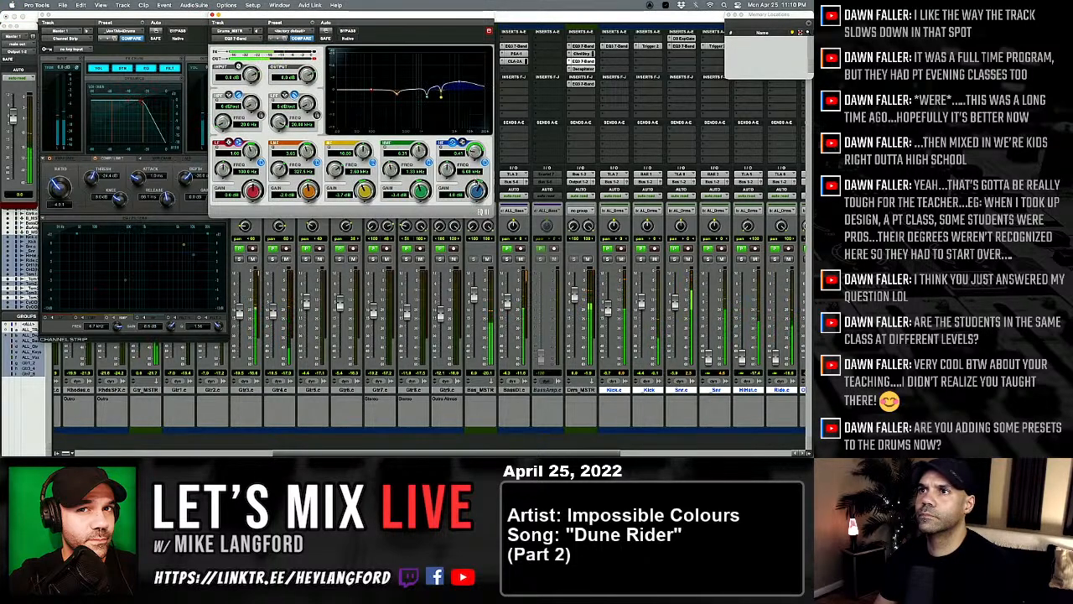
pyautogui.click(212, 15)
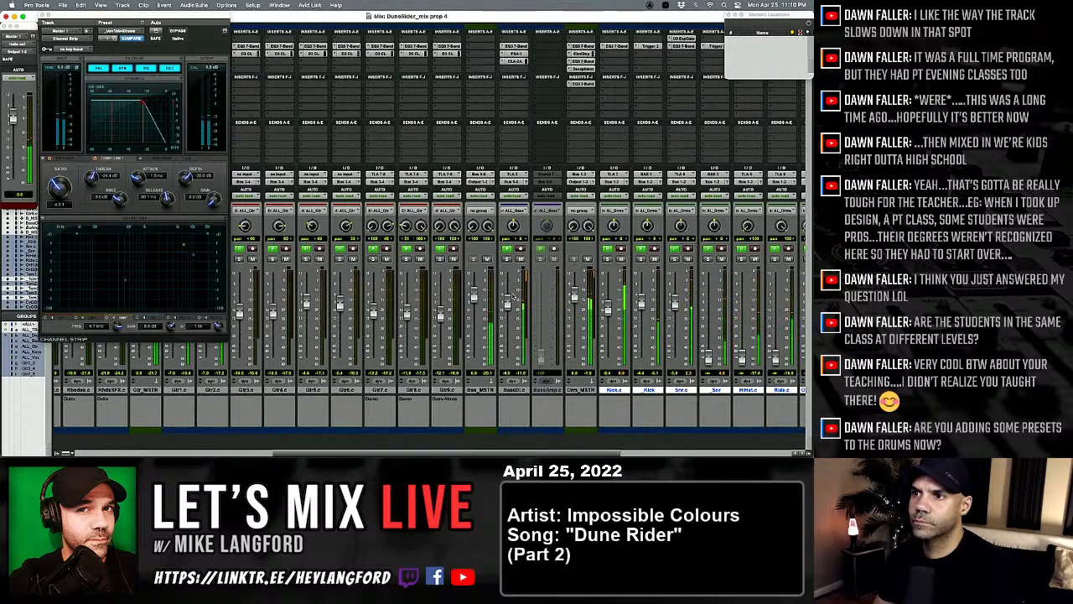
# Step: Raise the guitar track faders together by a small amount
pyautogui.hscroll(-5, 510, 316)
pyautogui.moveTo(410, 309); pyautogui.dragTo(409, 293)
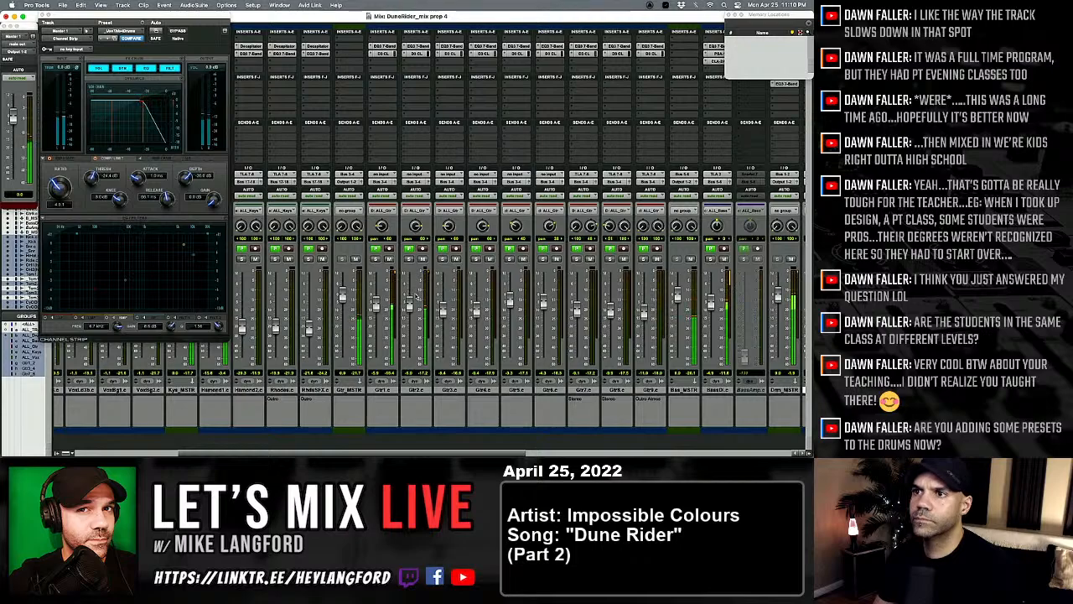
pyautogui.hscroll(4, 506, 312)
pyautogui.hscroll(4, 661, 317)
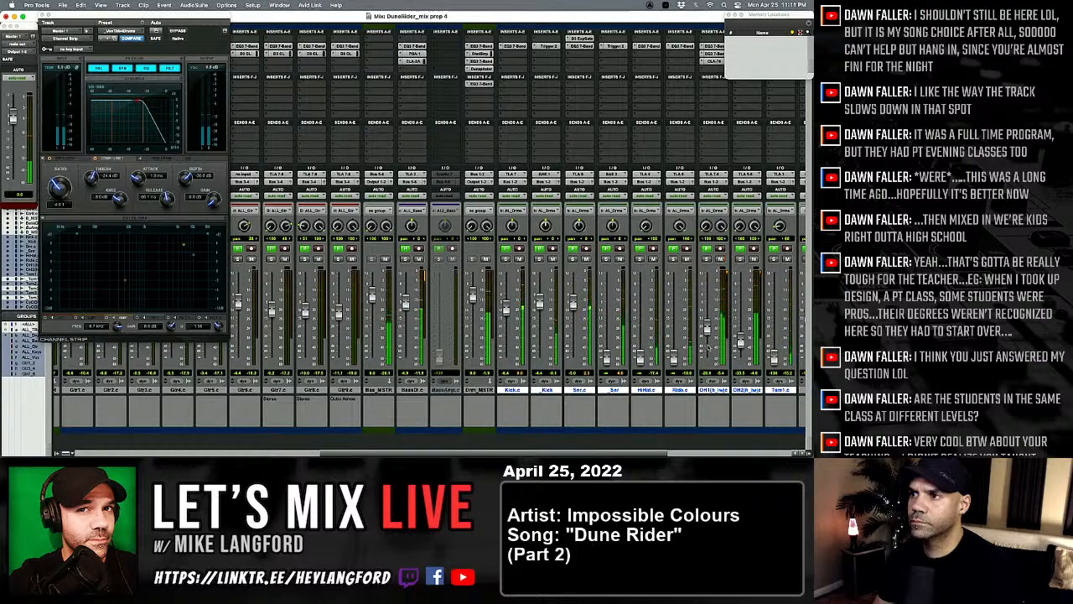
# Step: Raise the keyboard track faders together slightly and close the master's Channel Strip
pyautogui.hscroll(-10, 707, 331)
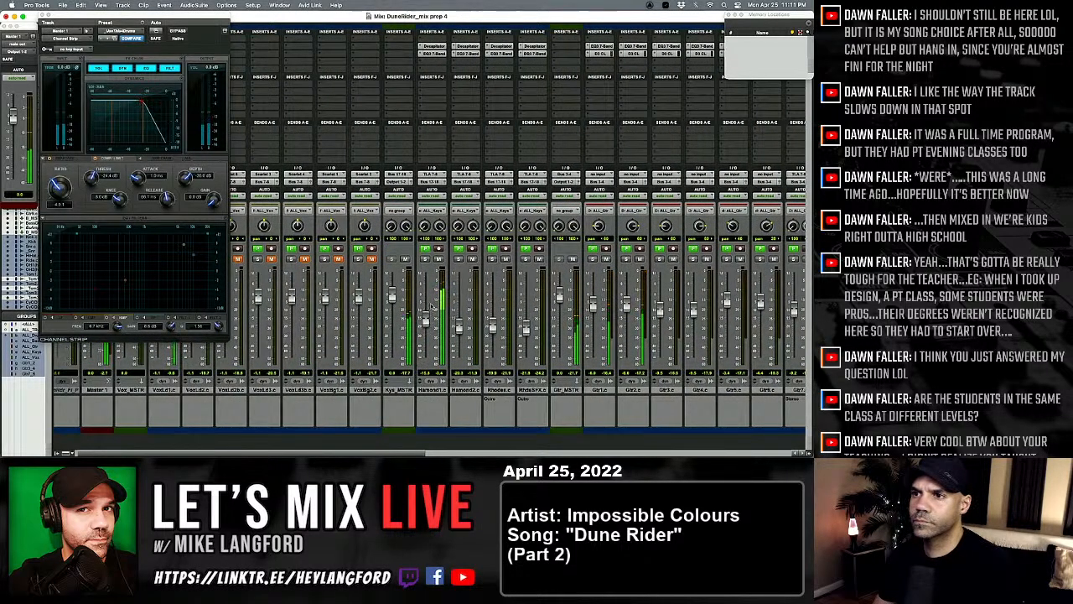
pyautogui.hscroll(-1, 363, 181)
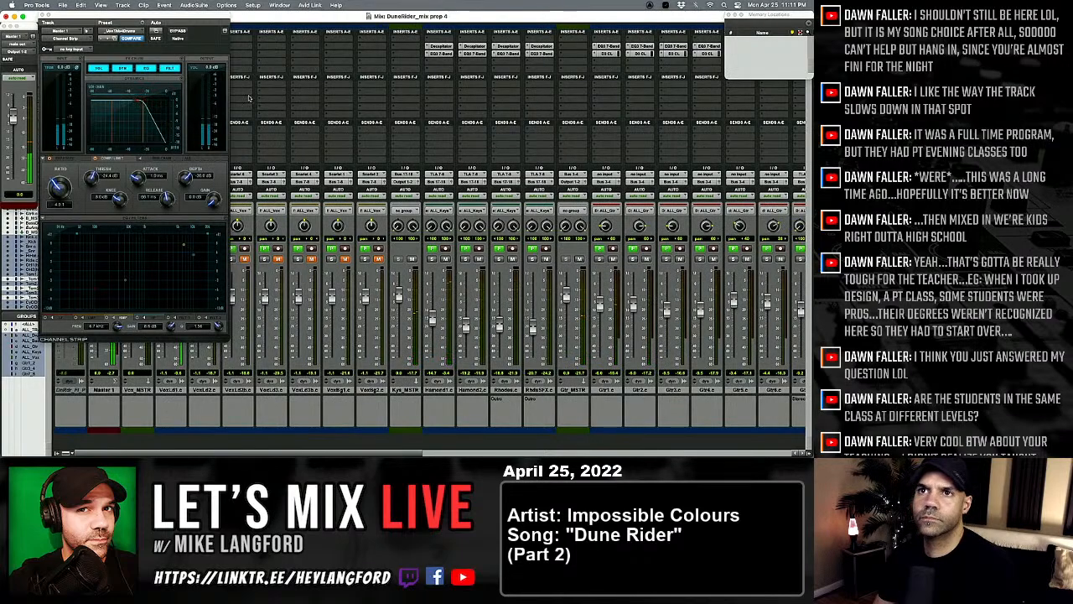
pyautogui.click(45, 22)
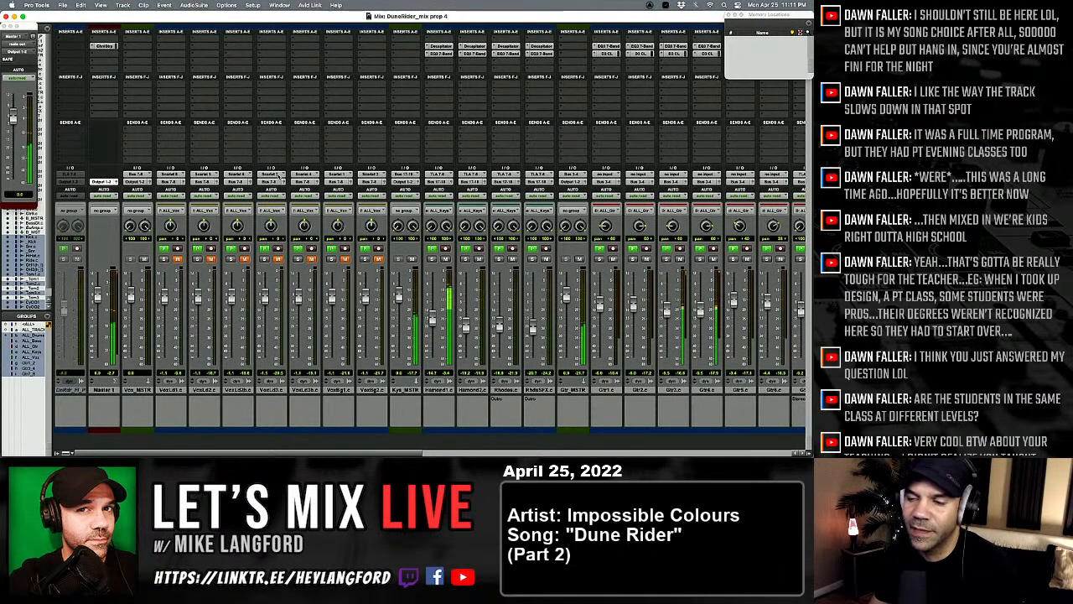
pyautogui.hscroll(5, 277, 174)
pyautogui.hscroll(4, 278, 173)
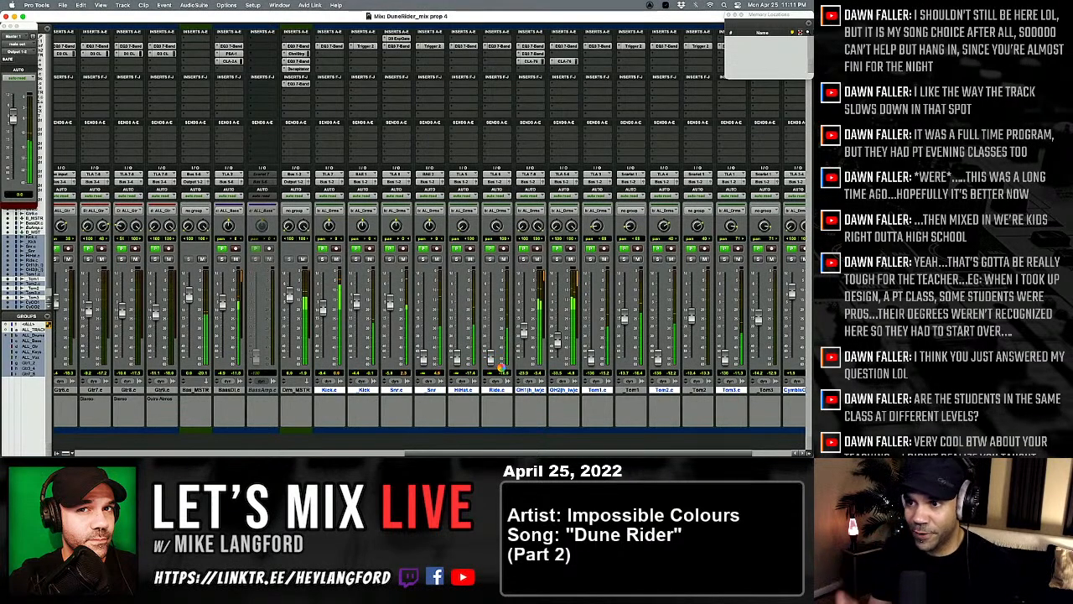
pyautogui.hscroll(2, 500, 367)
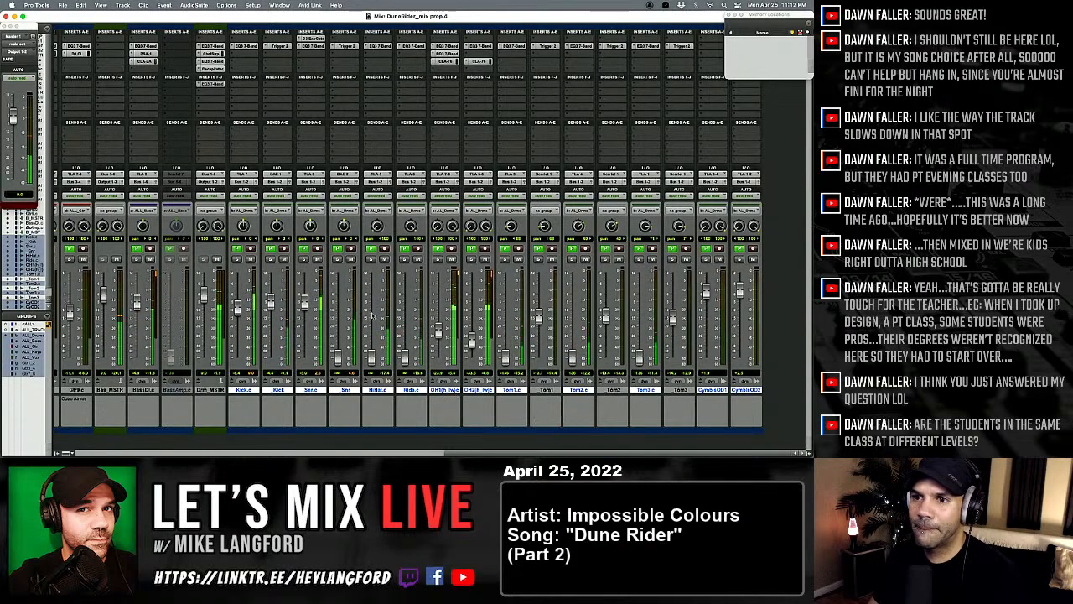
# Step: Add three mono aux input tracks after the master track and name them DlyShort, DlyLong and Rev
pyautogui.hscroll(10, 382, 329)
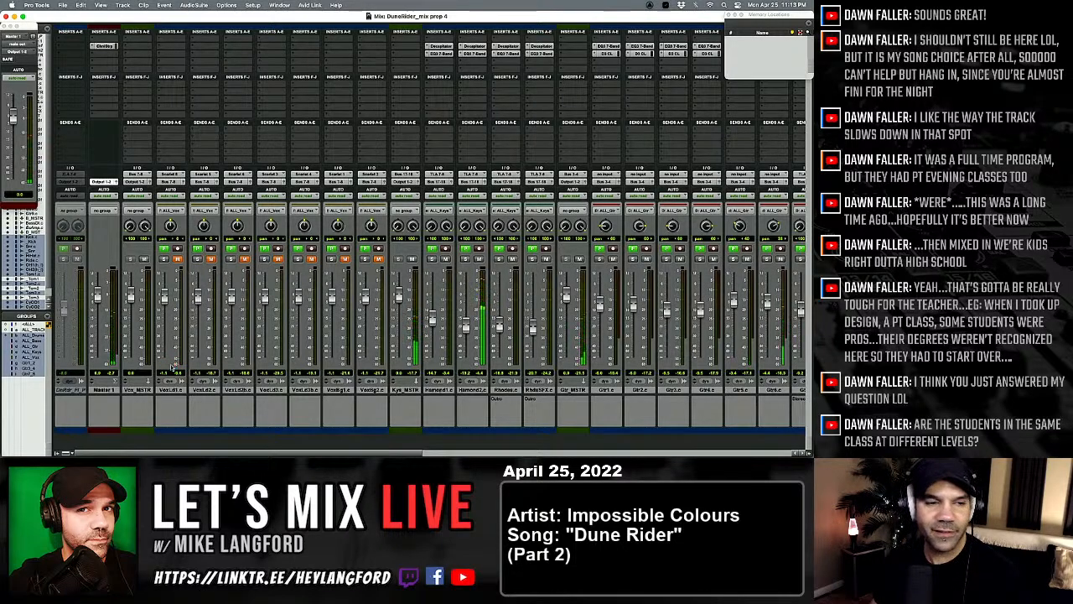
pyautogui.click(112, 391)
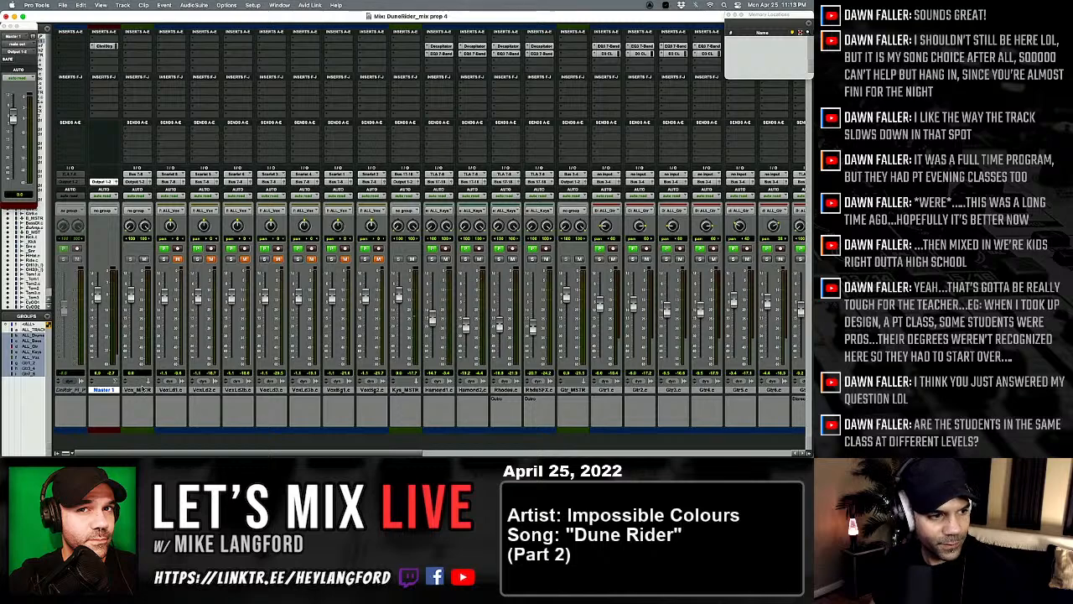
pyautogui.press('super+shift+n')
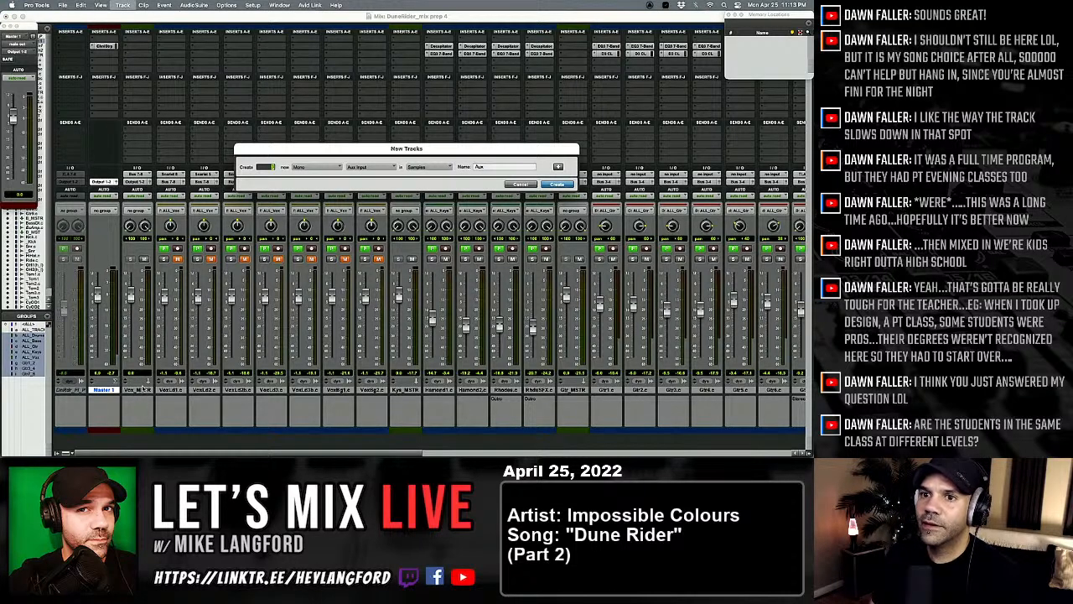
pyautogui.press('Return')
pyautogui.doubleClick(135, 391)
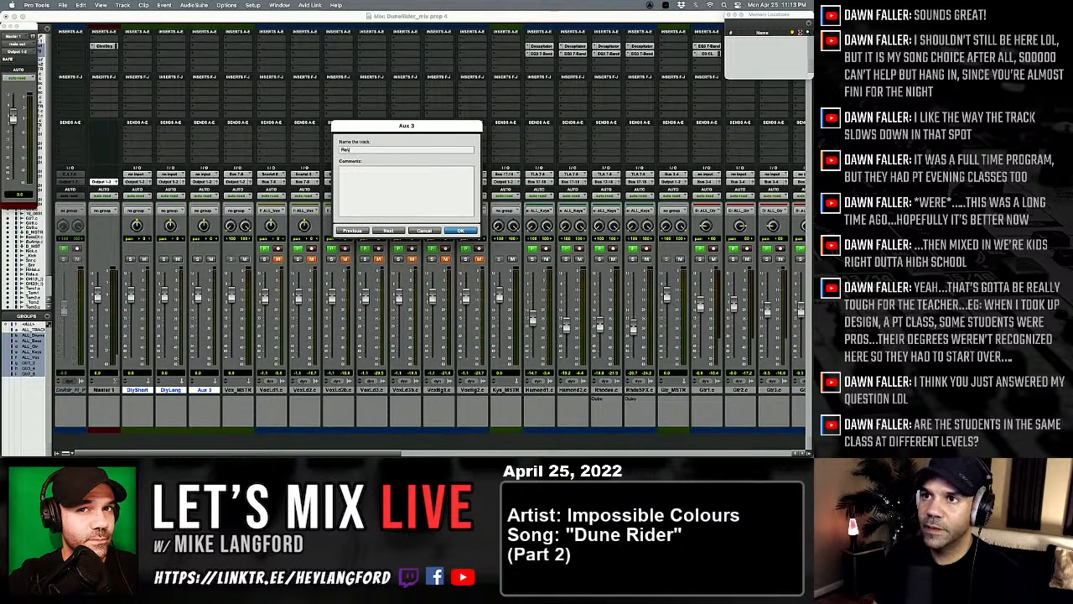
pyautogui.press('Return')
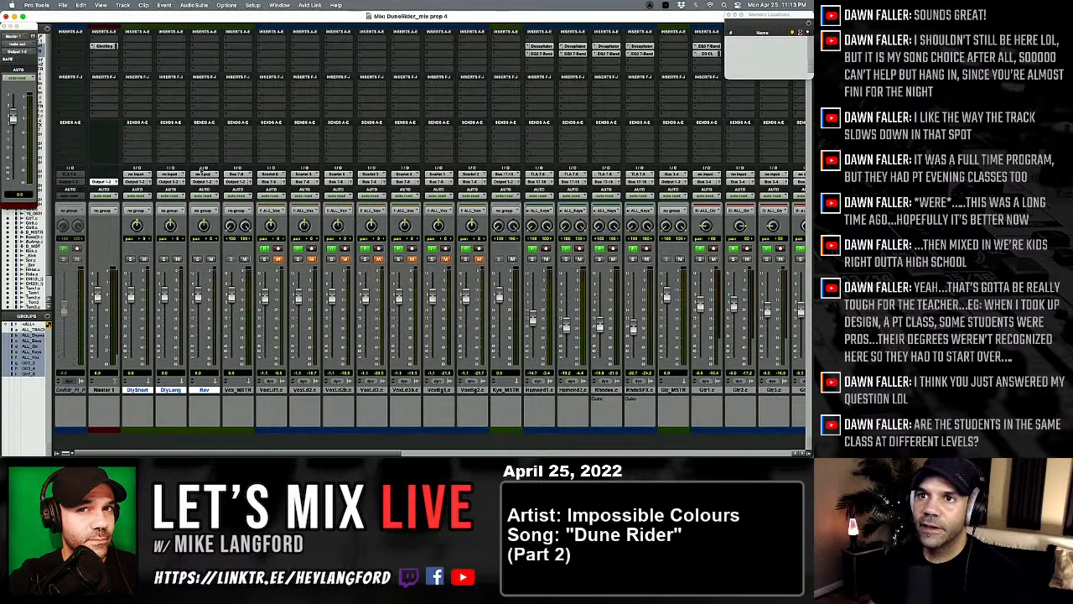
# Step: Set the aux track inputs to Bus 11 for Rev, Bus 10 for DlyLong and Bus 9 for DlyShort
pyautogui.click(203, 174)
pyautogui.moveTo(208, 181)
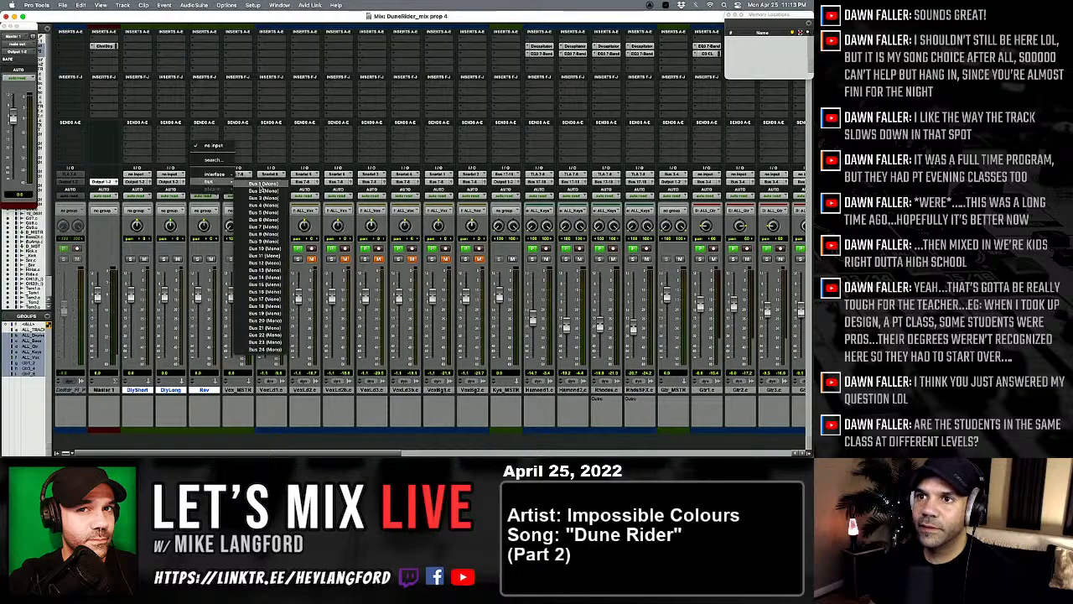
pyautogui.click(260, 255)
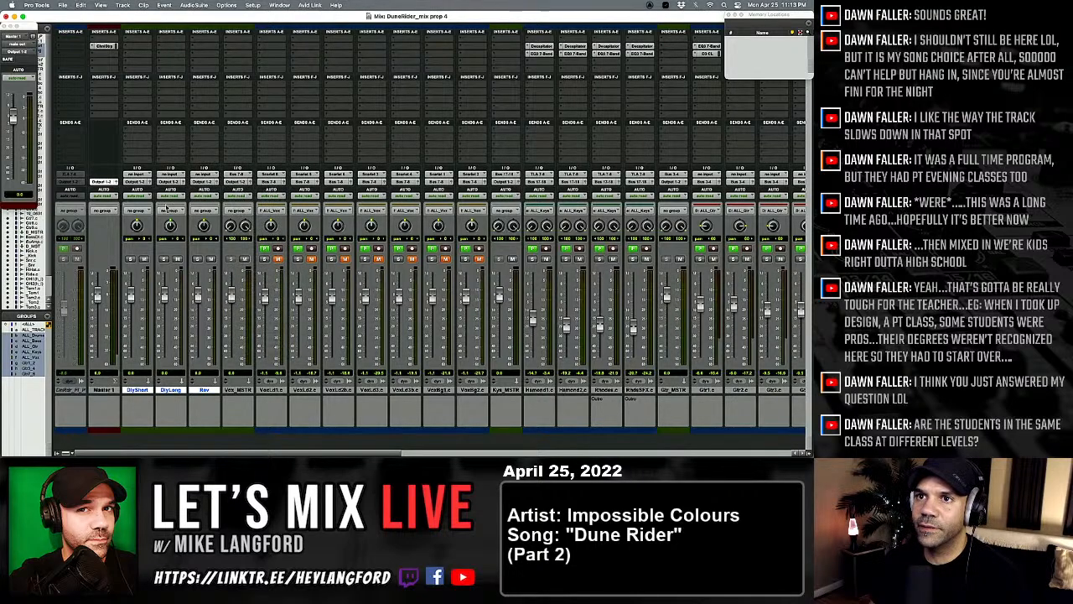
pyautogui.click(166, 174)
pyautogui.moveTo(172, 182)
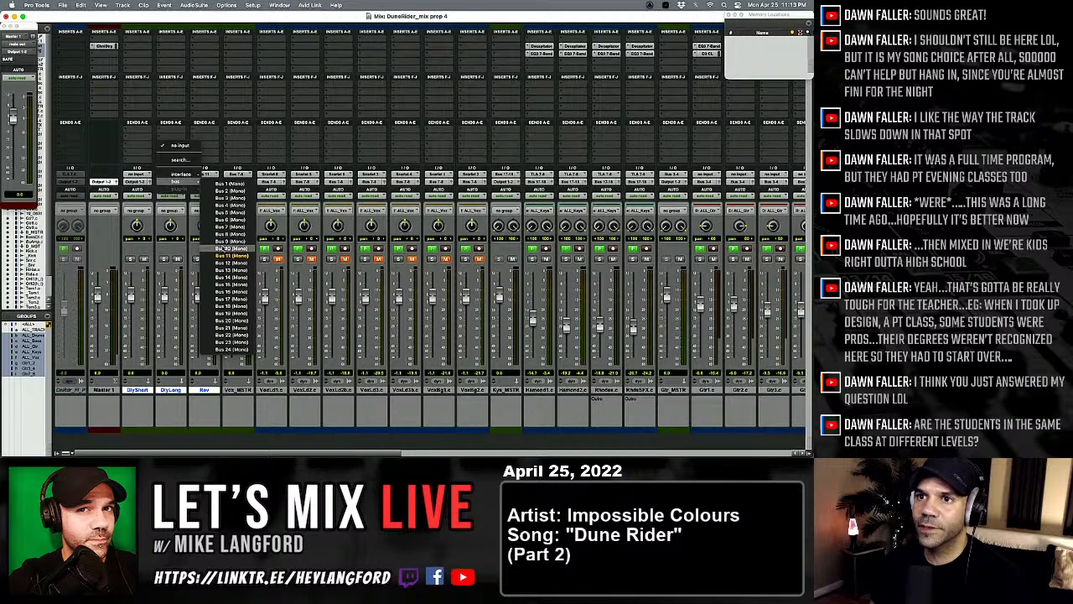
pyautogui.click(227, 249)
pyautogui.click(132, 174)
pyautogui.moveTo(139, 182)
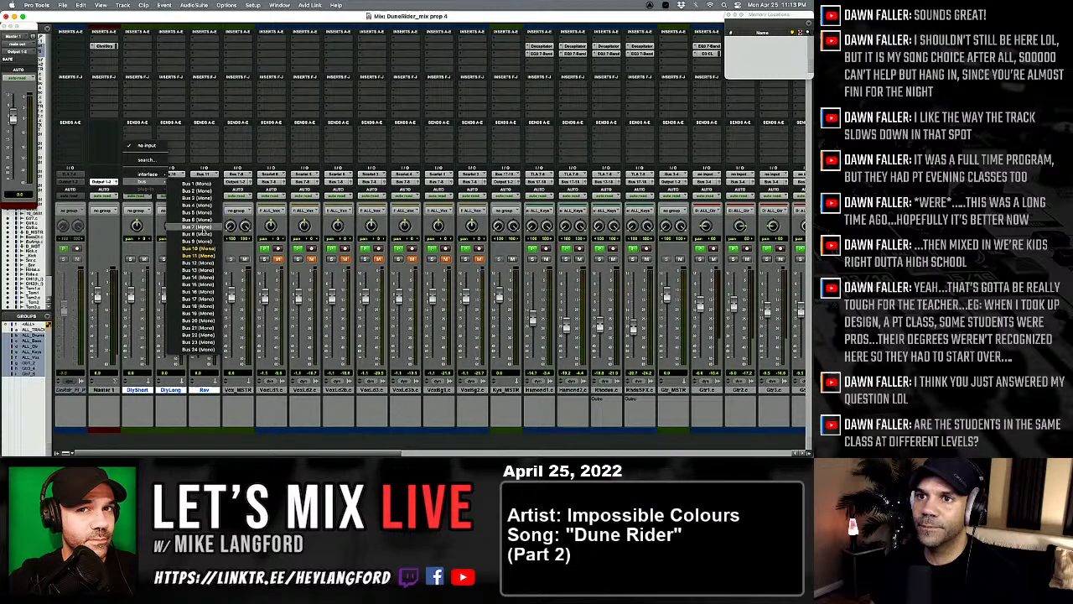
pyautogui.click(197, 240)
# Step: Insert the mono/stereo Lustrous Plates reverb on the Rev aux track
pyautogui.click(204, 40)
pyautogui.moveTo(215, 47)
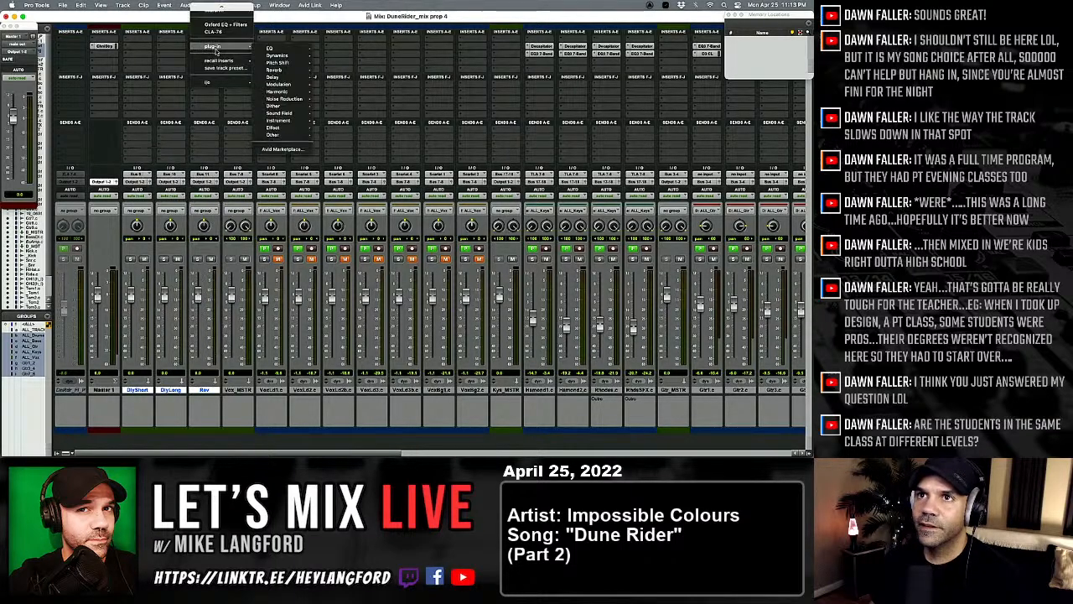
pyautogui.moveTo(277, 70)
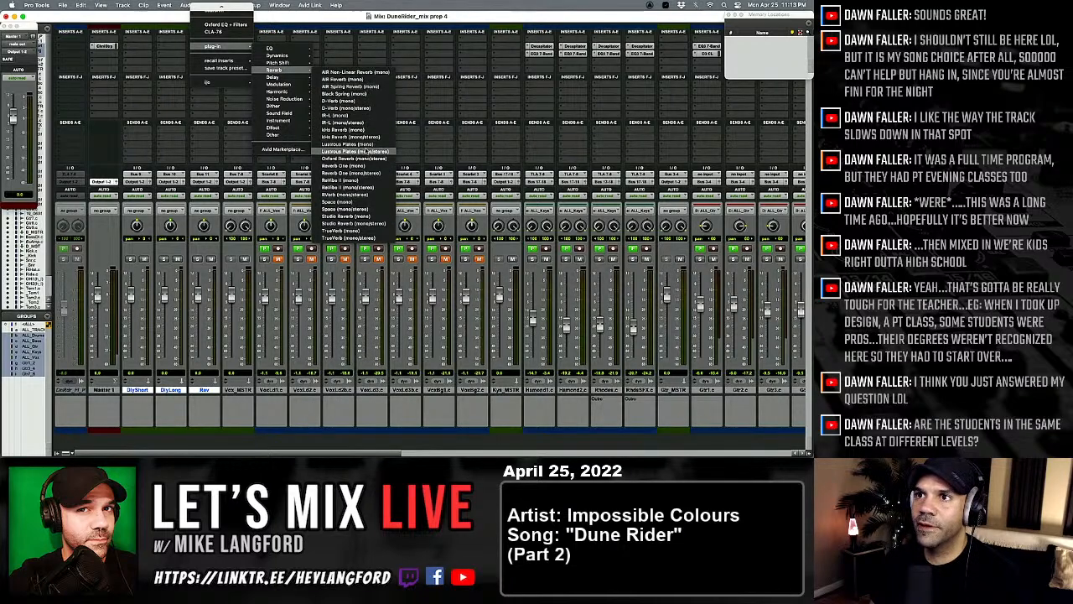
pyautogui.click(356, 150)
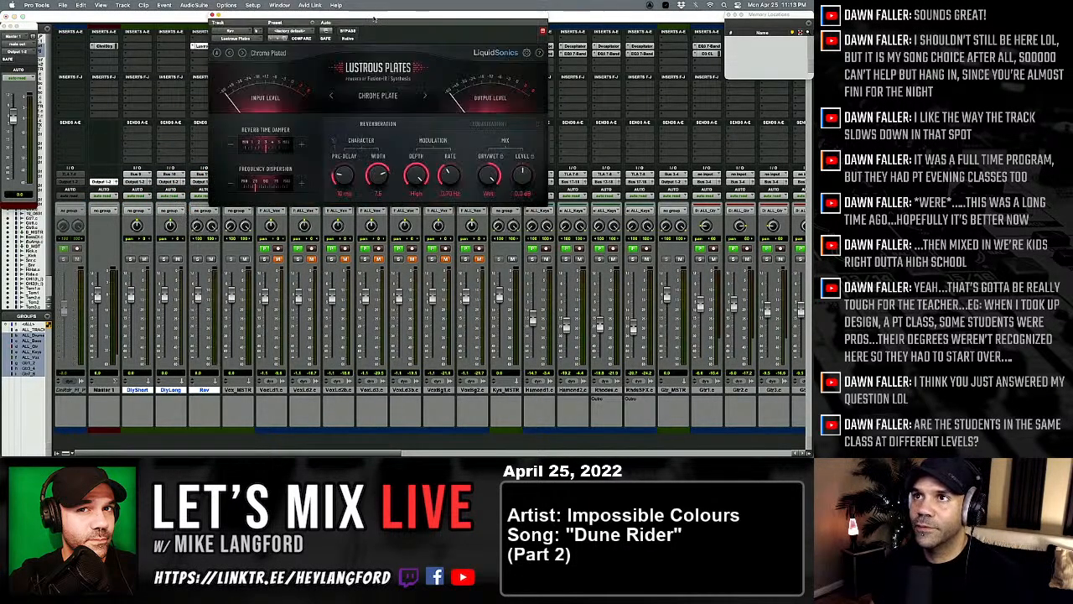
# Step: Solo the Snr.e track and add a send to Bus 11 in a lower send slot, with its level at 0 dB
pyautogui.hscroll(10, 189, 217)
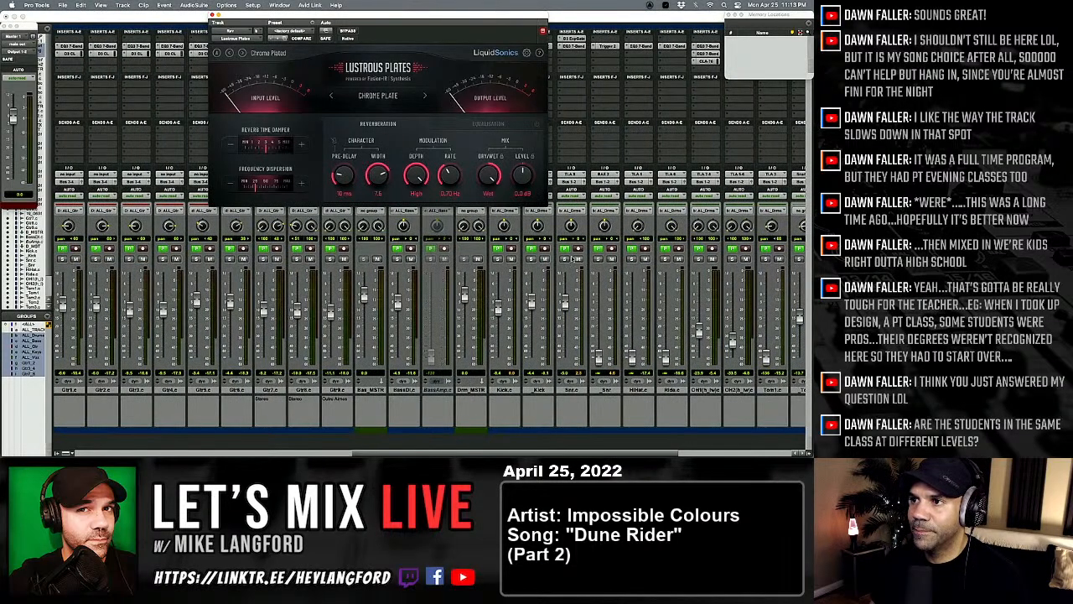
pyautogui.click(565, 259)
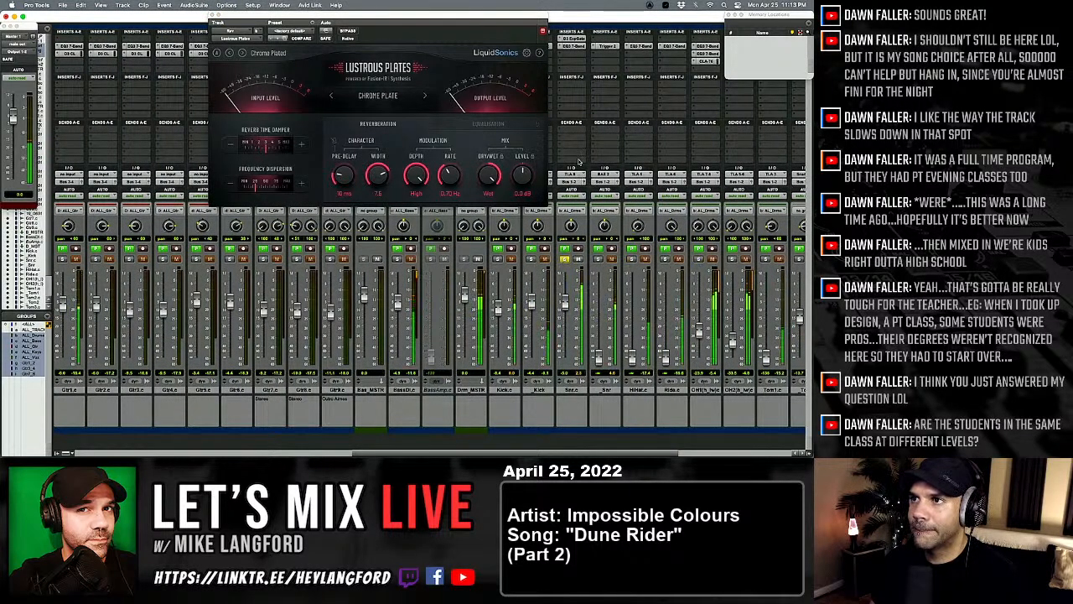
pyautogui.click(571, 128)
pyautogui.moveTo(577, 144)
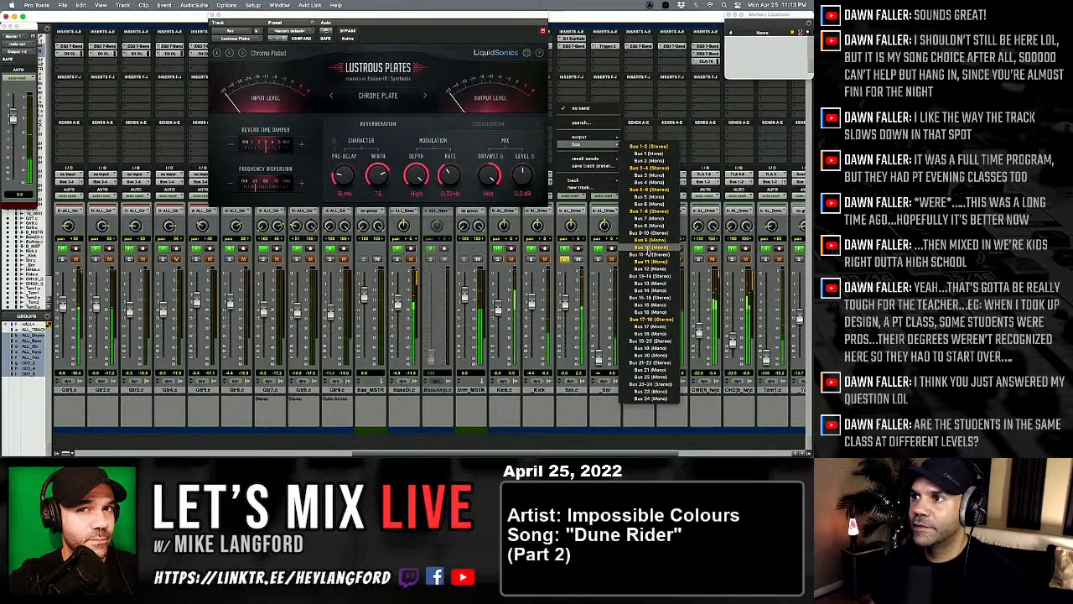
pyautogui.click(650, 304)
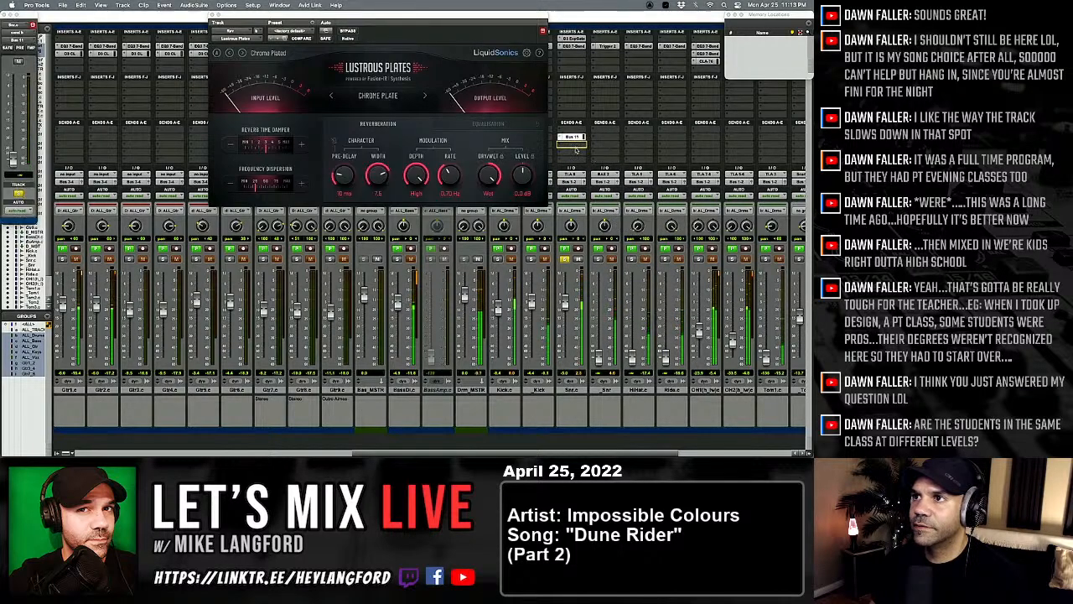
pyautogui.moveTo(575, 138); pyautogui.dragTo(576, 154)
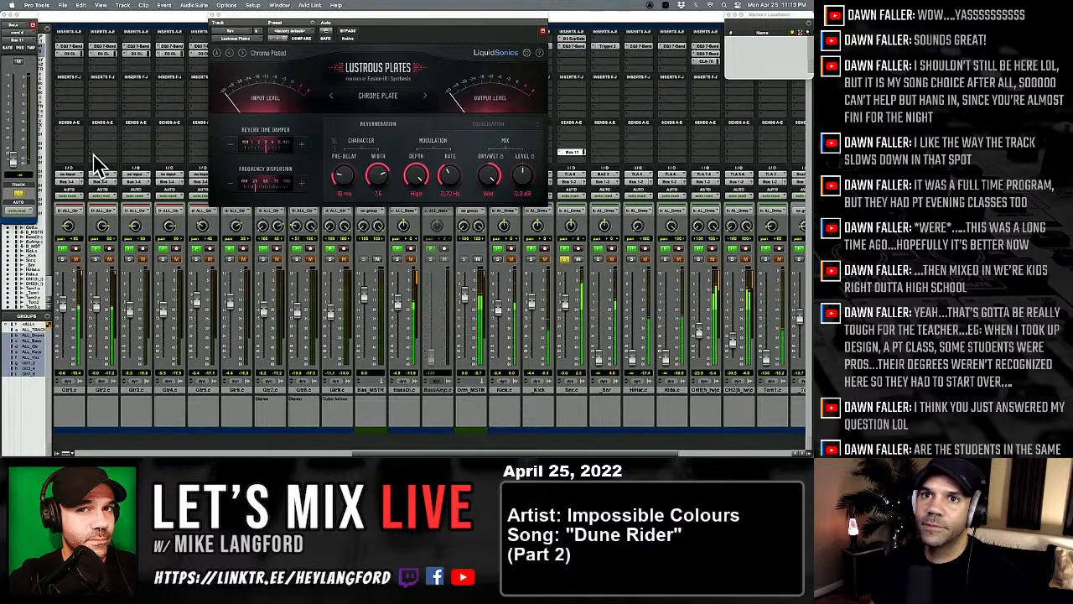
pyautogui.keyDown('alt'); pyautogui.click(13, 158); pyautogui.keyUp('alt')
# Step: Try the Silver Plate type in the Rev track's Lustrous Plates reverb
pyautogui.hscroll(-10, 74, 170)
pyautogui.hscroll(-6, 74, 169)
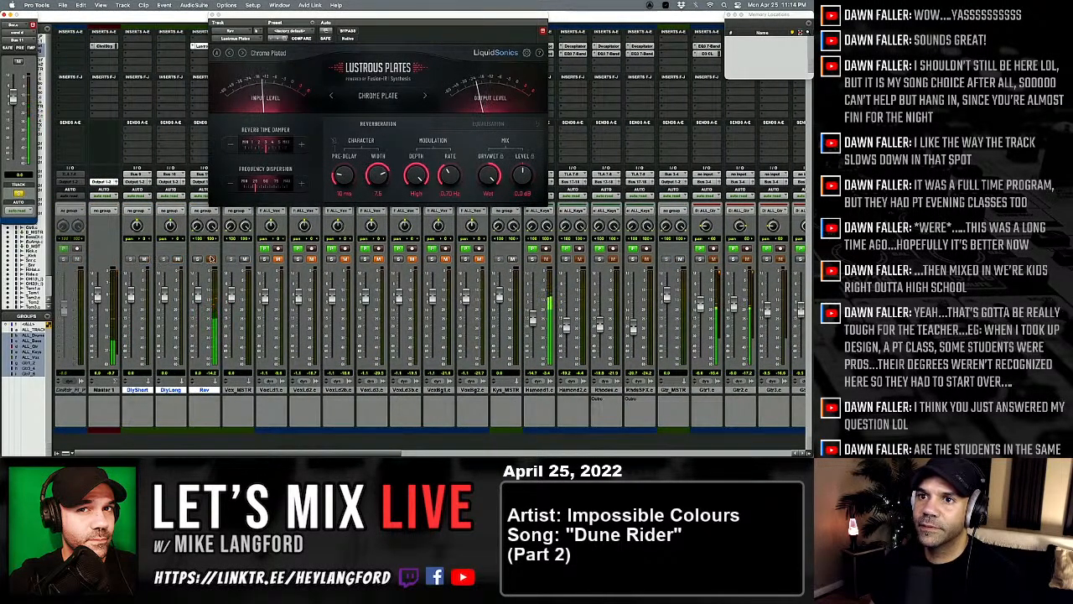
pyautogui.click(426, 101)
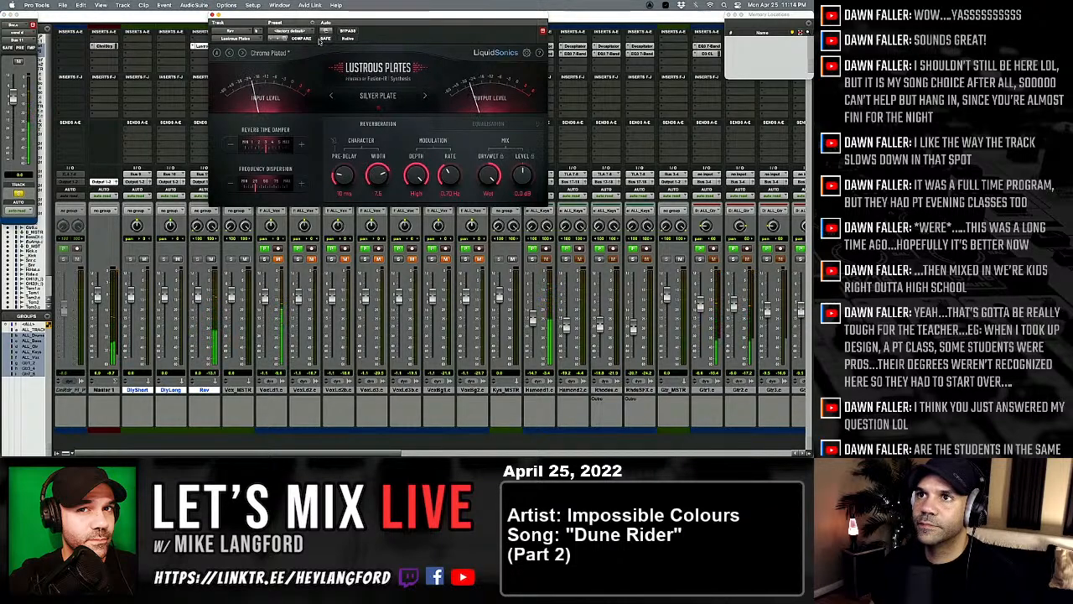
pyautogui.click(366, 97)
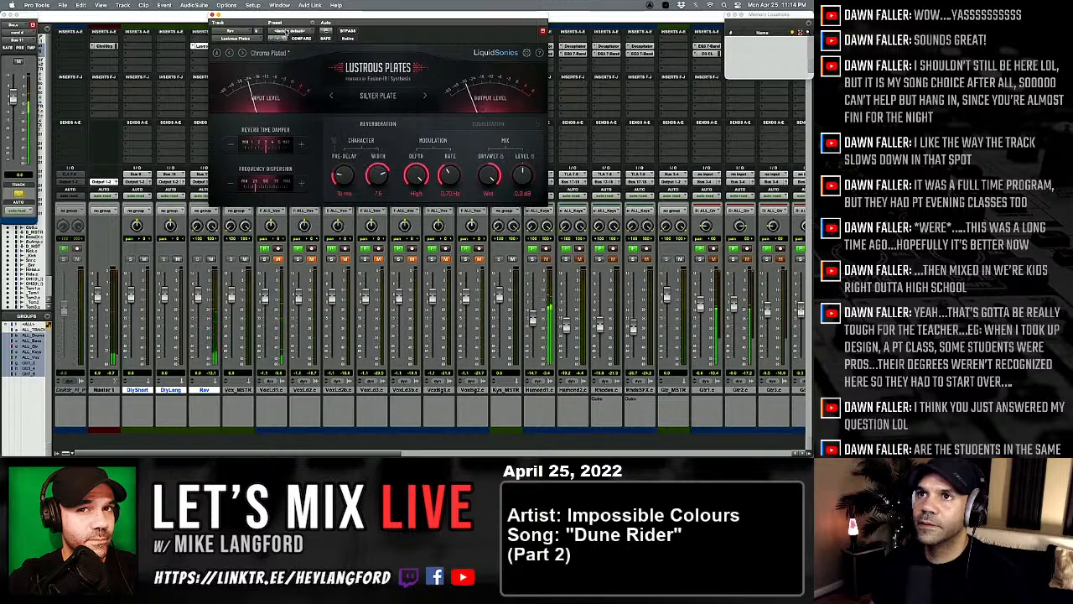
# Step: Load the Snare Verb preset from the drum presets and adjust the plate's reverb time damper
pyautogui.click(285, 34)
pyautogui.moveTo(317, 34)
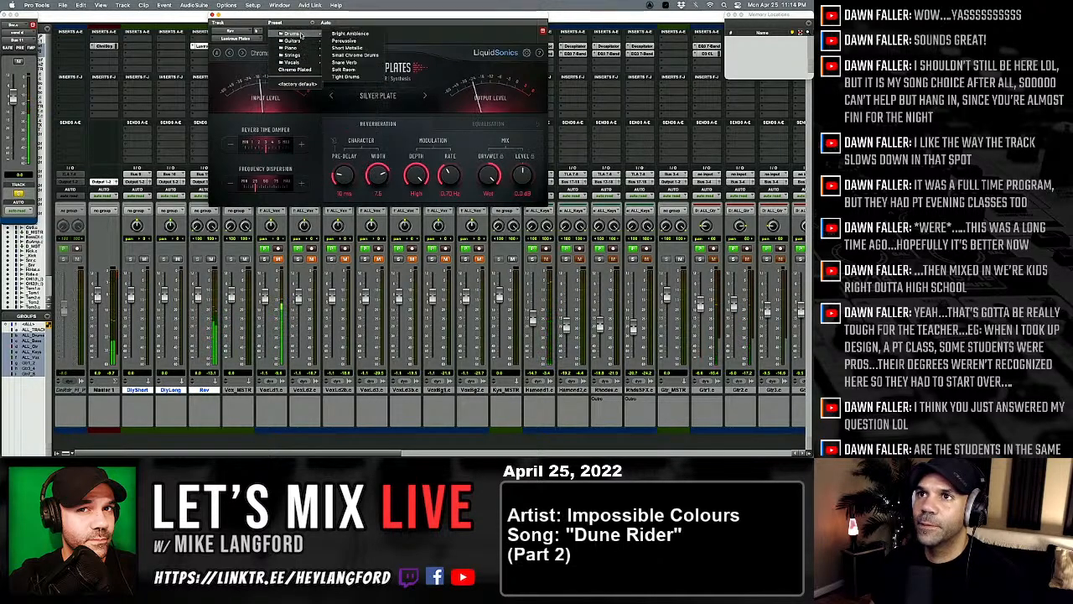
pyautogui.click(373, 63)
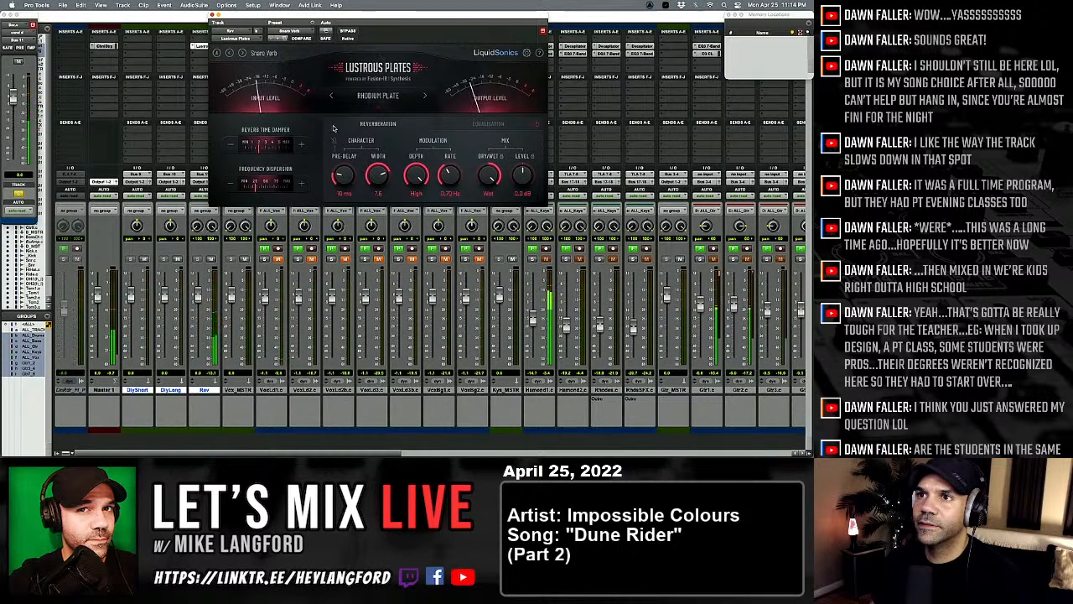
pyautogui.click(271, 146)
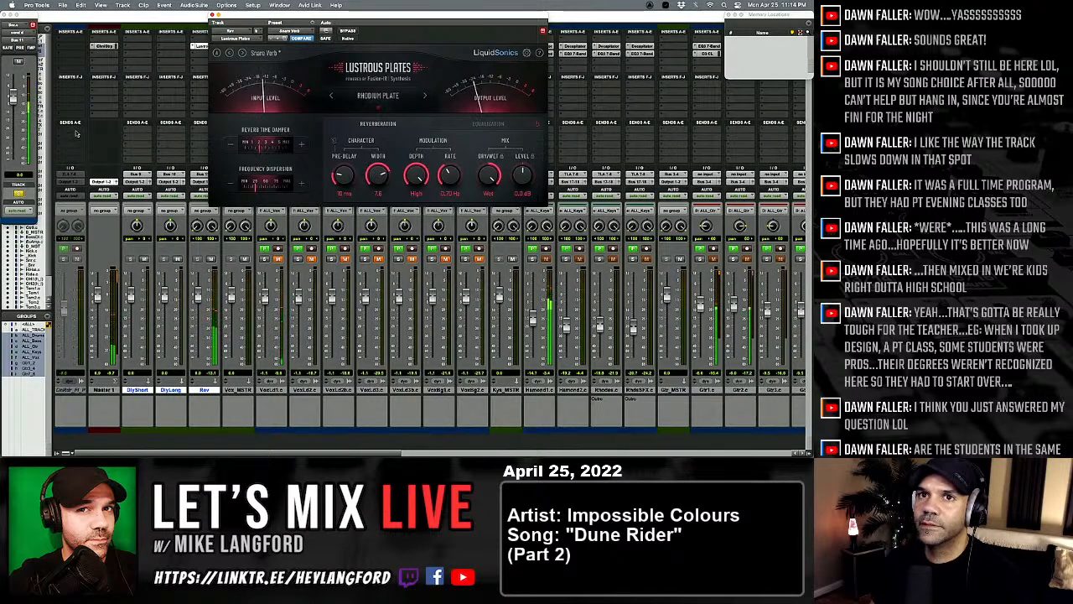
# Step: Lower the snare's Bus 11 send level, make the Rev track's Lustrous Plates insert inactive and close its window
pyautogui.moveTo(11, 99); pyautogui.dragTo(26, 211)
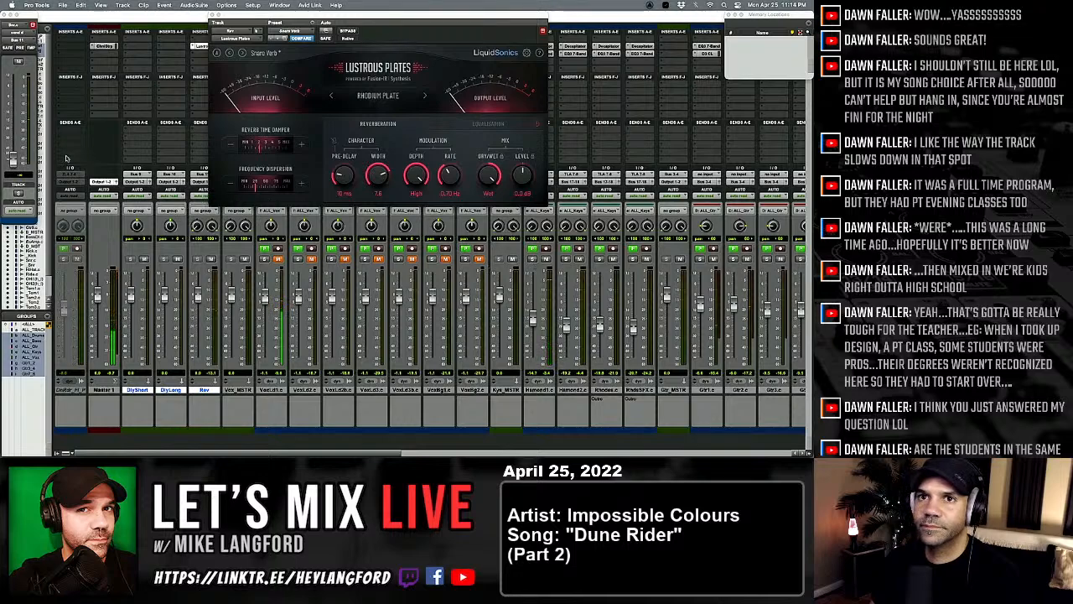
pyautogui.moveTo(12, 160); pyautogui.dragTo(12, 109)
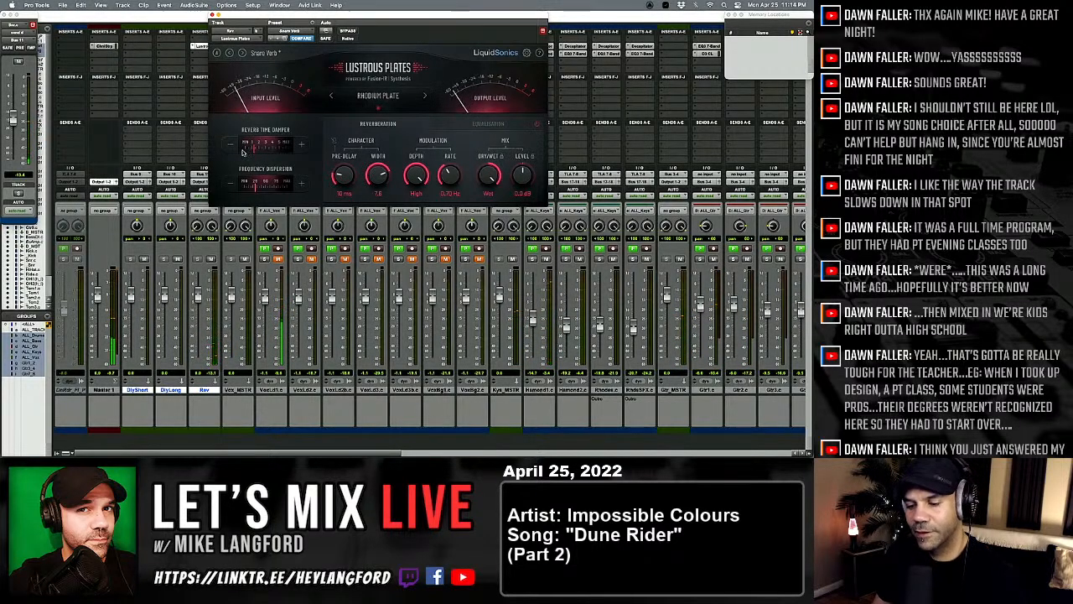
pyautogui.keyDown('ctrl'); pyautogui.keyDown('super'); pyautogui.click(202, 47); pyautogui.keyUp('super'); pyautogui.keyUp('ctrl')
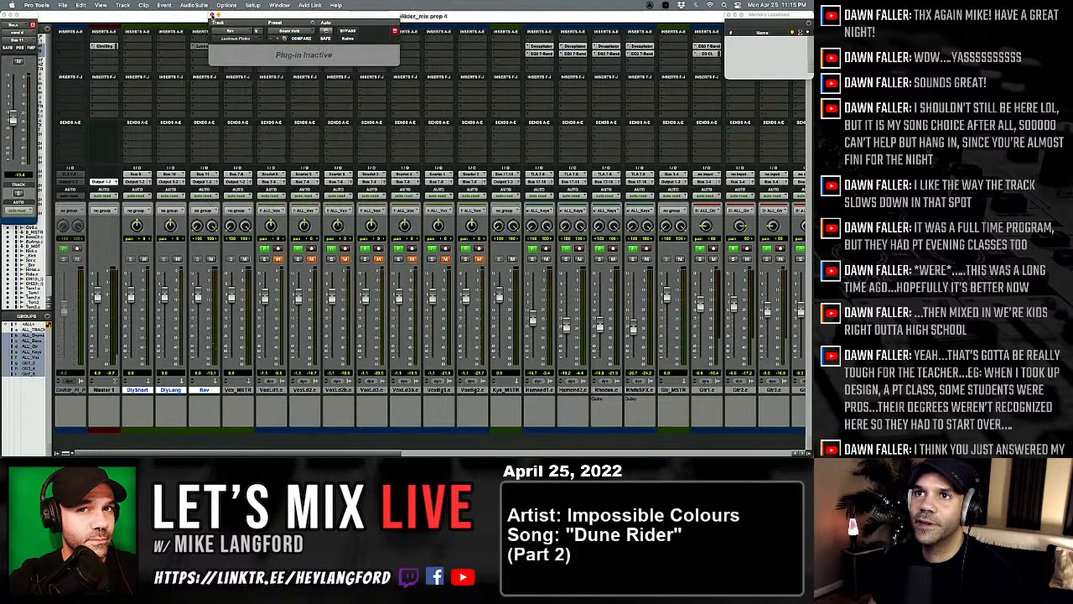
pyautogui.click(212, 22)
# Step: Switch to the Edit window, select the unused clips and remove them from the session without deleting their source files
pyautogui.press('super+equal')
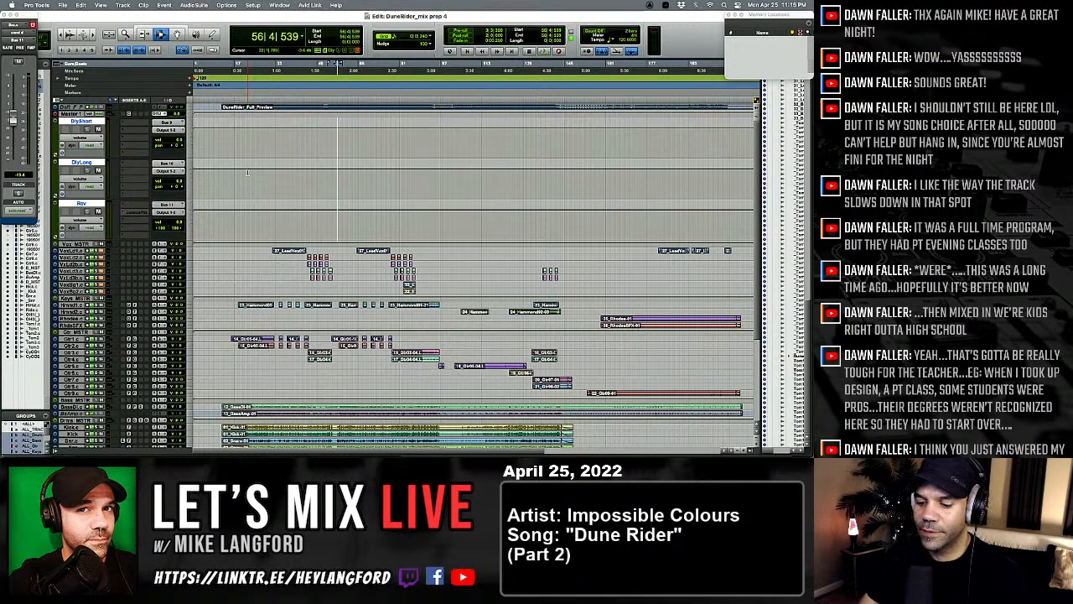
pyautogui.press('shift+super+u')
pyautogui.press('shift+super+b')
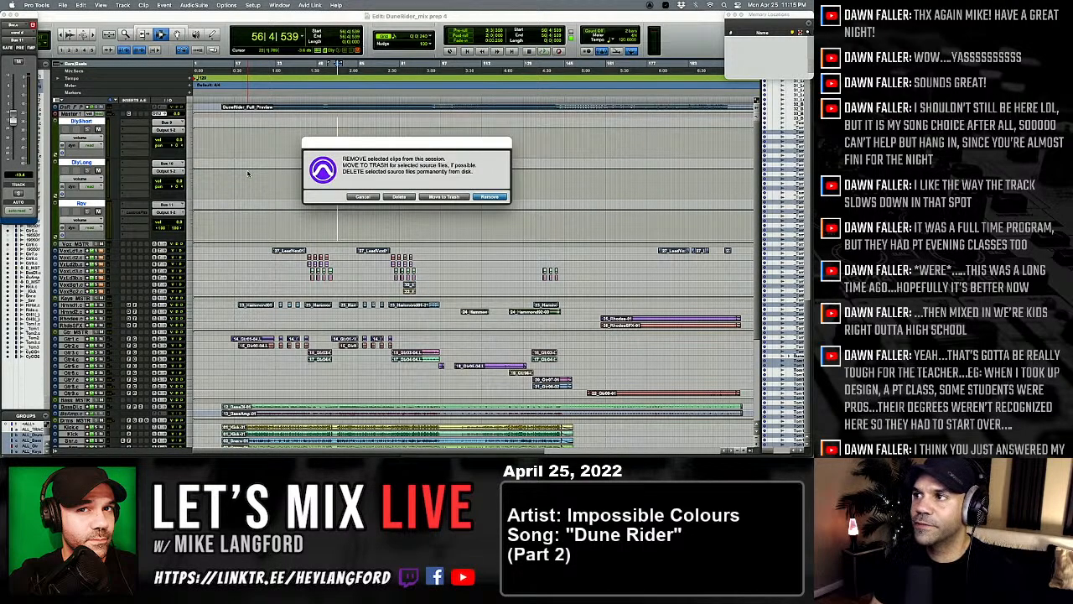
pyautogui.press('Return')
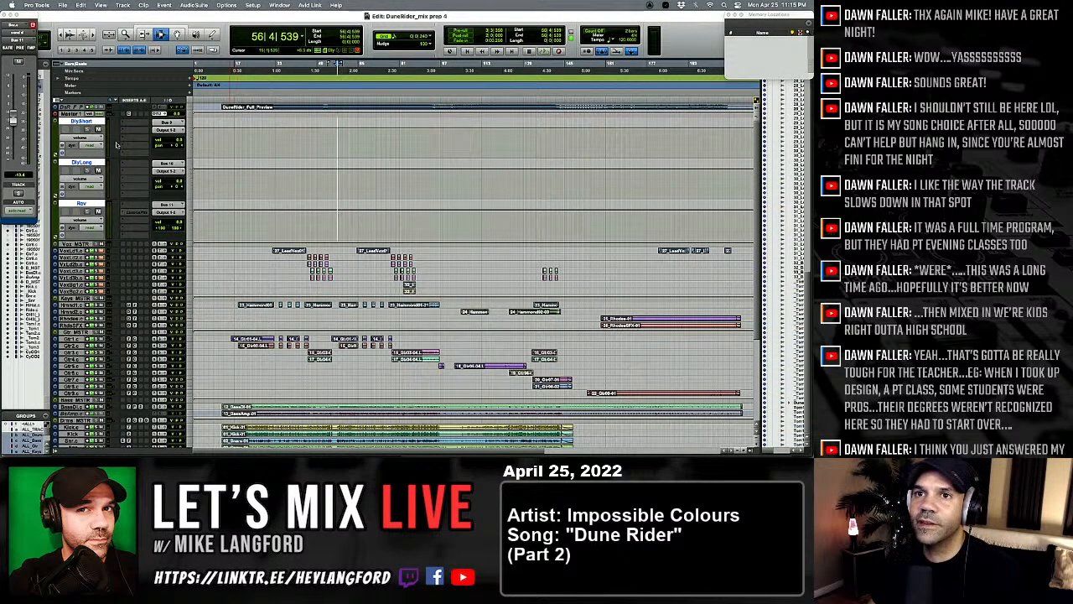
# Step: Set up a copy of the session in the latest session format with its audio files included
pyautogui.scroll(-3, 75, 157)
pyautogui.click(63, 5)
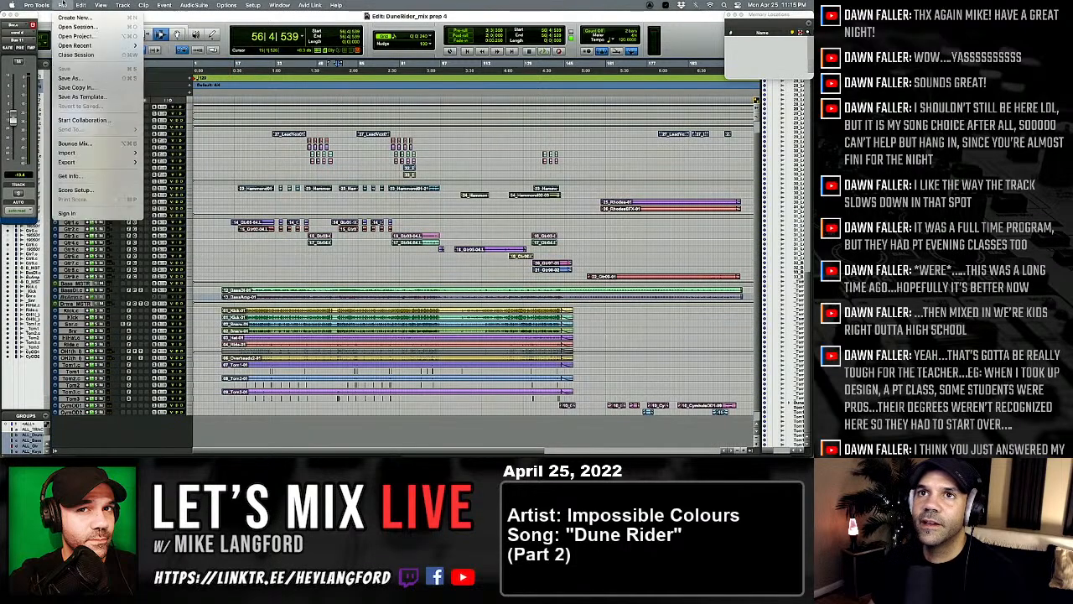
pyautogui.click(84, 87)
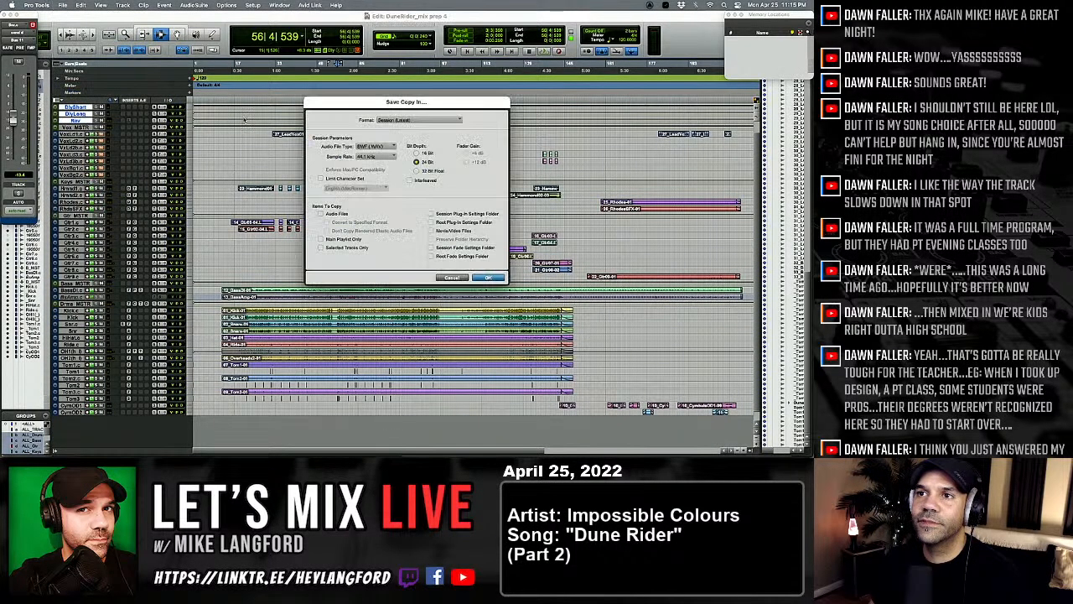
pyautogui.click(336, 212)
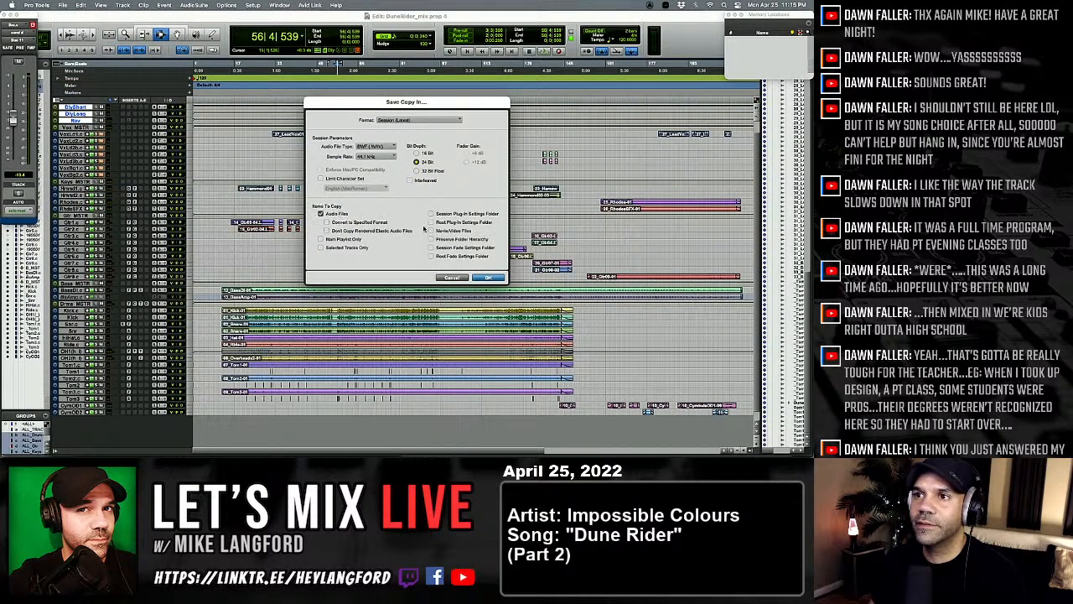
pyautogui.click(491, 277)
# Step: Name the session copy BU_DuneRider_mix prep 4 and save it in the _TEMP BACKUP folder
pyautogui.click(414, 106)
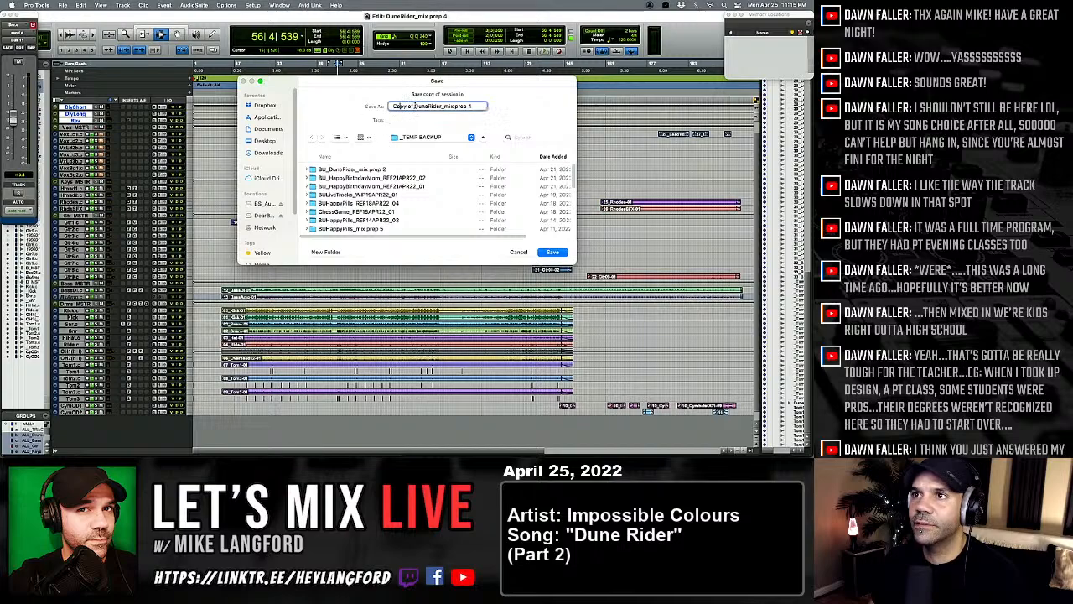
pyautogui.press('BackSpace')
pyautogui.press('BackSpace')
pyautogui.press('BackSpace')
pyautogui.press('BackSpace')
pyautogui.press('BackSpace')
pyautogui.press('BackSpace')
pyautogui.press('BackSpace')
pyautogui.press('BackSpace')
pyautogui.write('BU_')
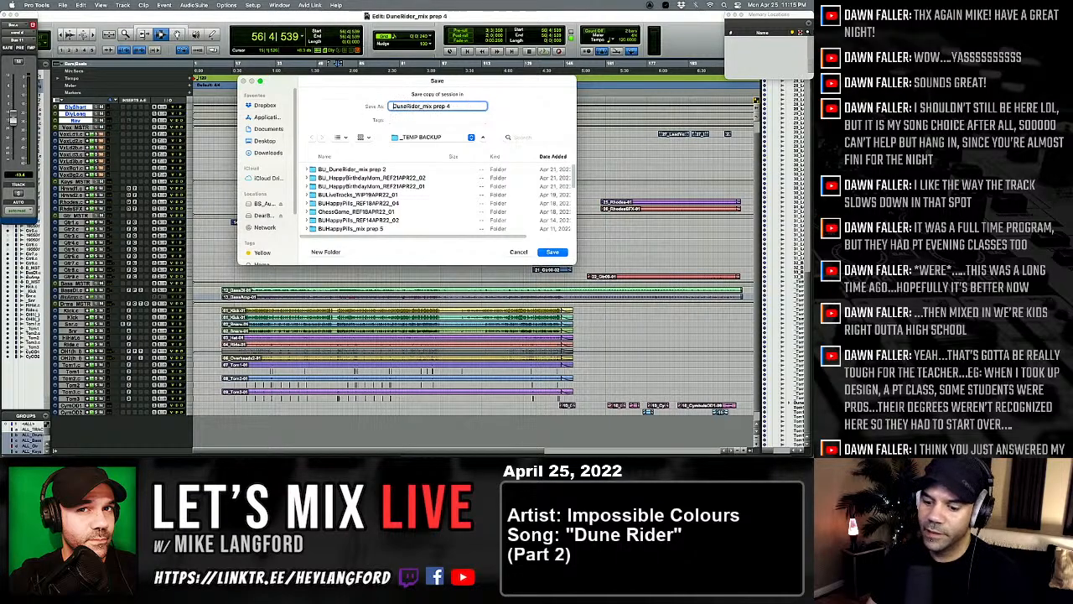
pyautogui.write('U')
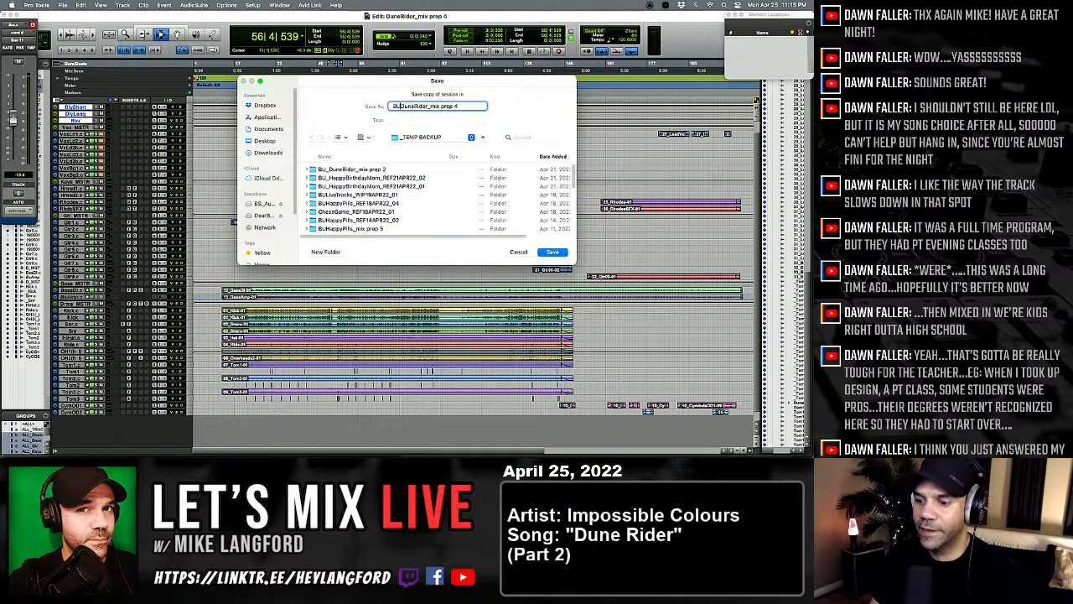
pyautogui.write('_')
pyautogui.press('Return')
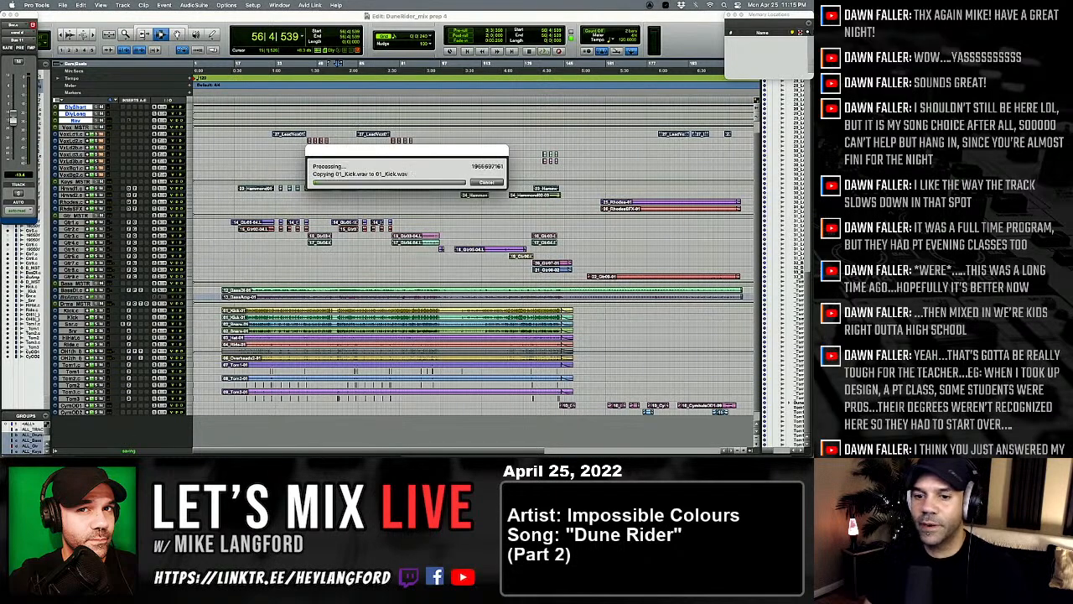